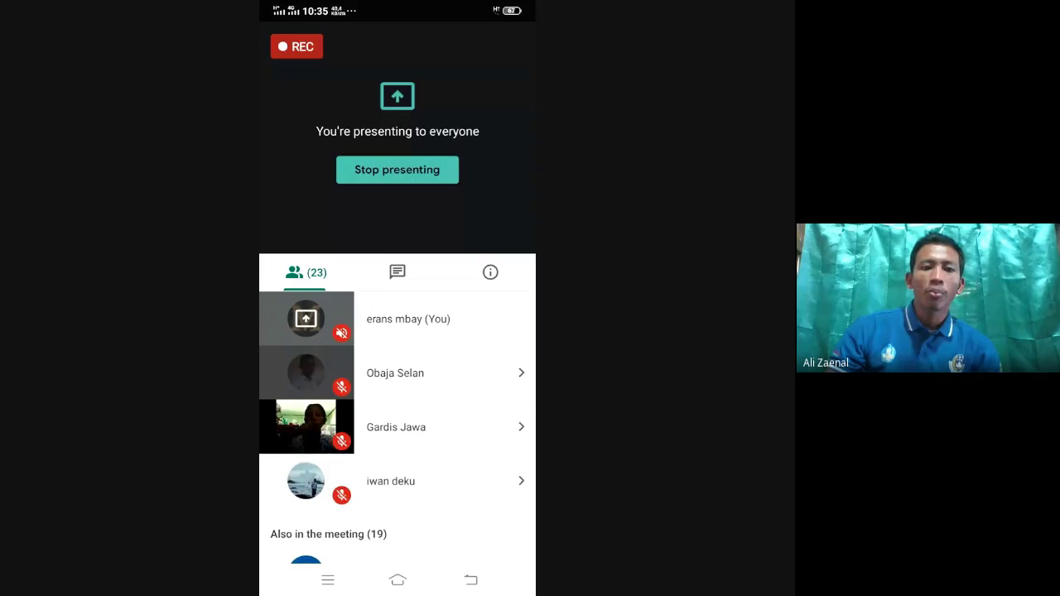
In Meet, pin and unpin a participant's video, then try twice to turn on the camera
scroll(398, 415, down, 3)
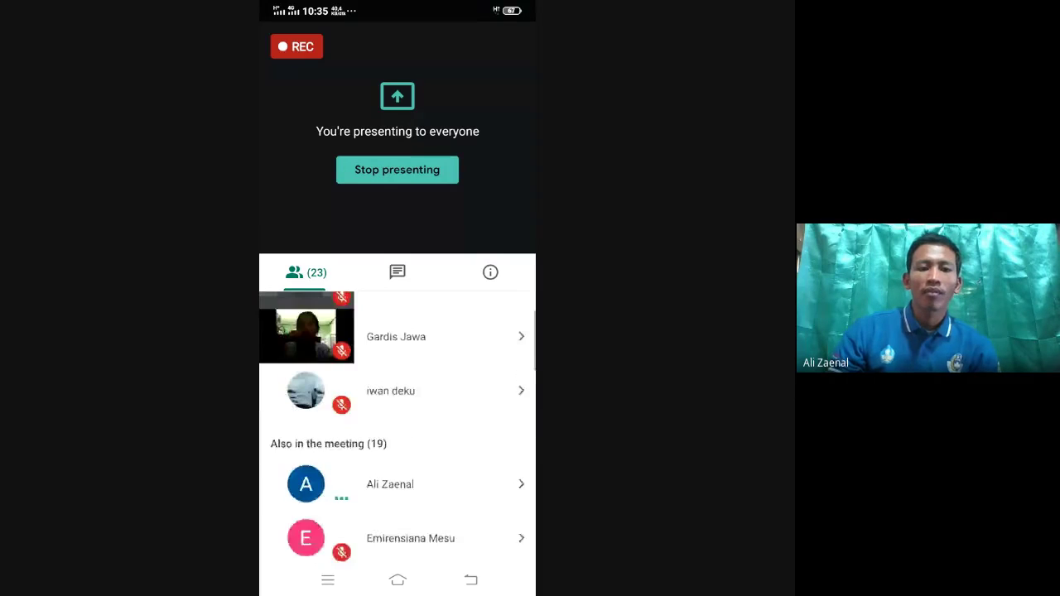
scroll(397, 427, up, 3)
scroll(397, 427, down, 2)
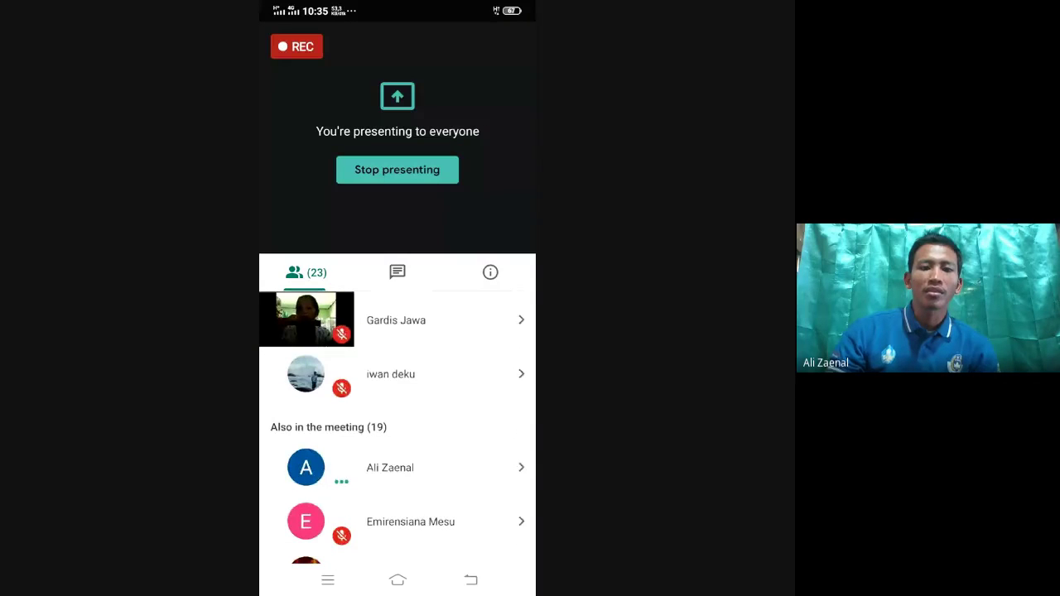
click(521, 467)
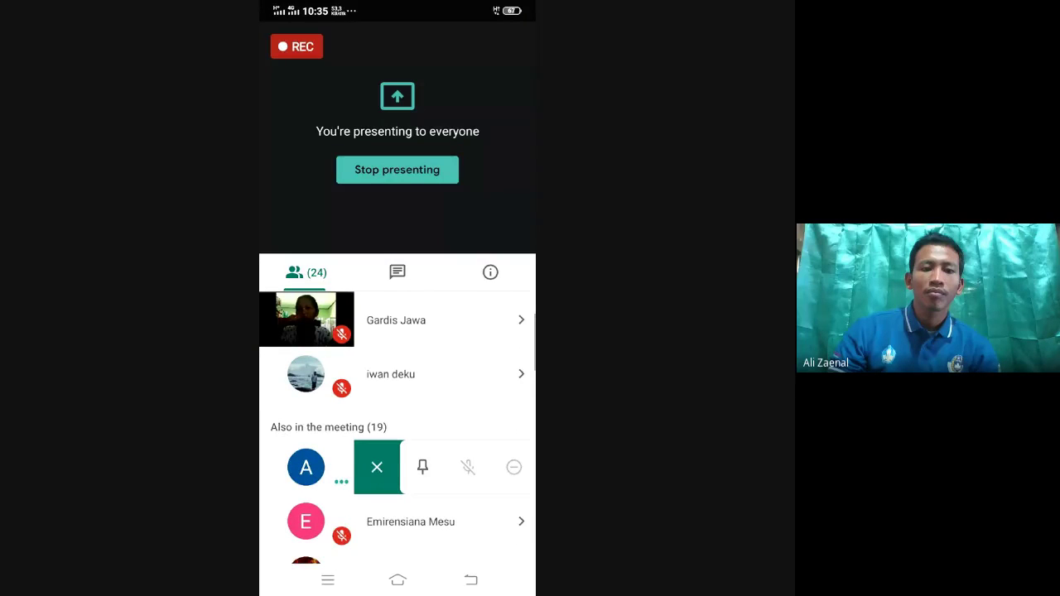
click(422, 467)
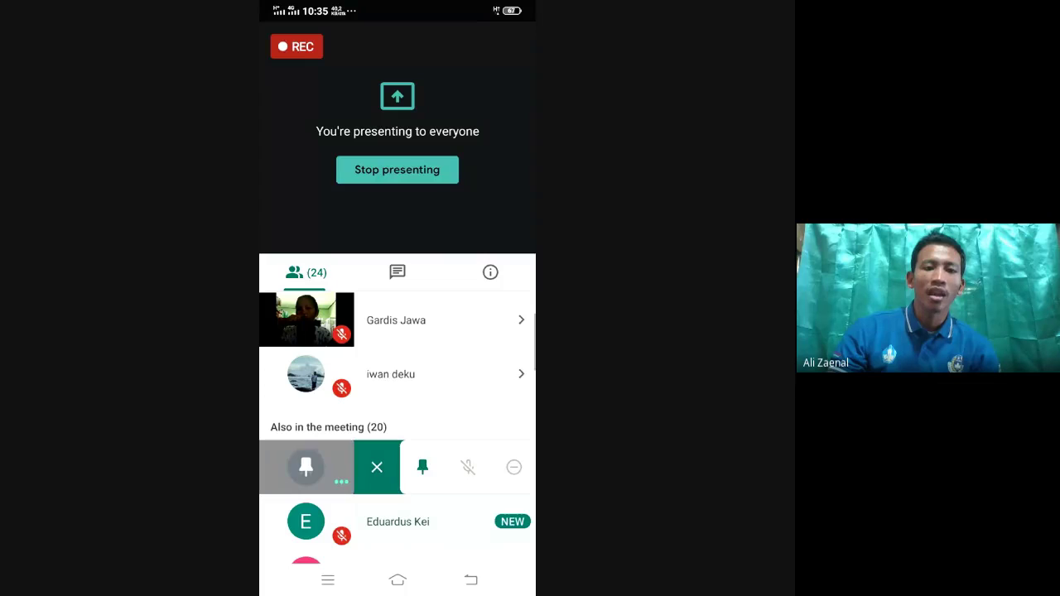
click(422, 467)
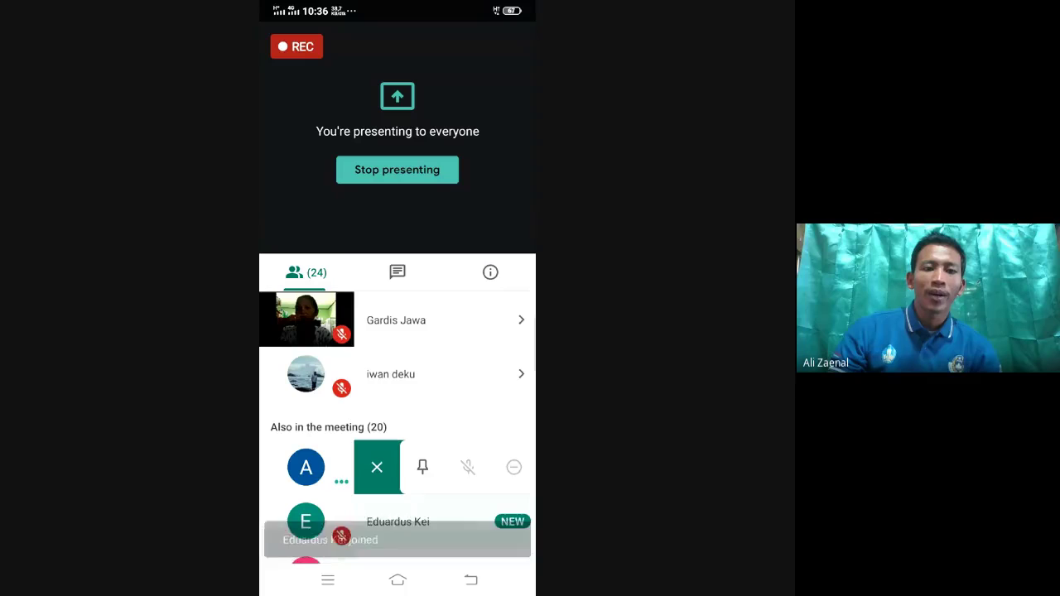
scroll(398, 428, up, 3)
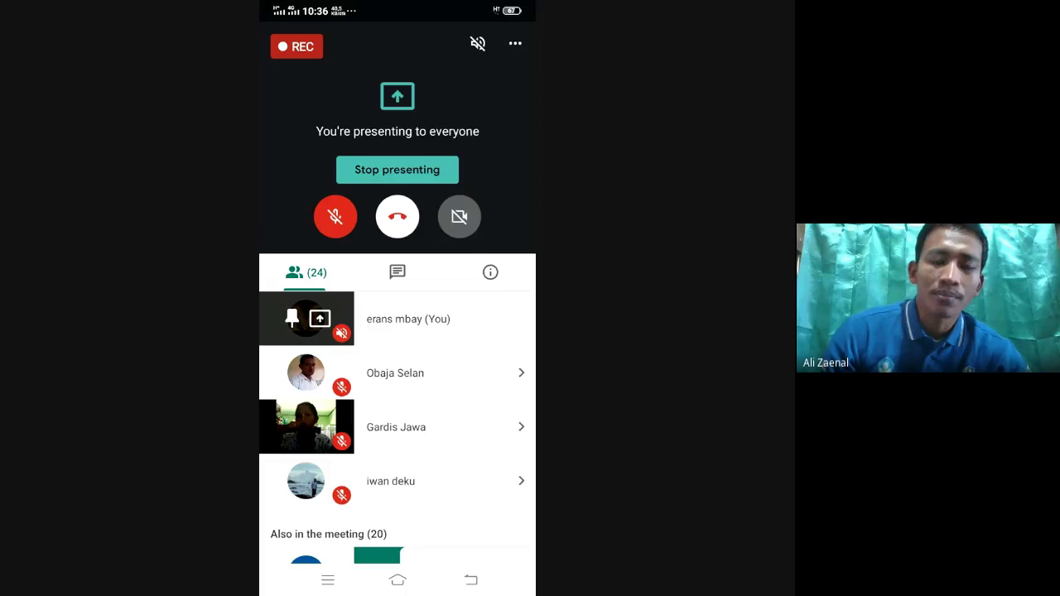
click(459, 216)
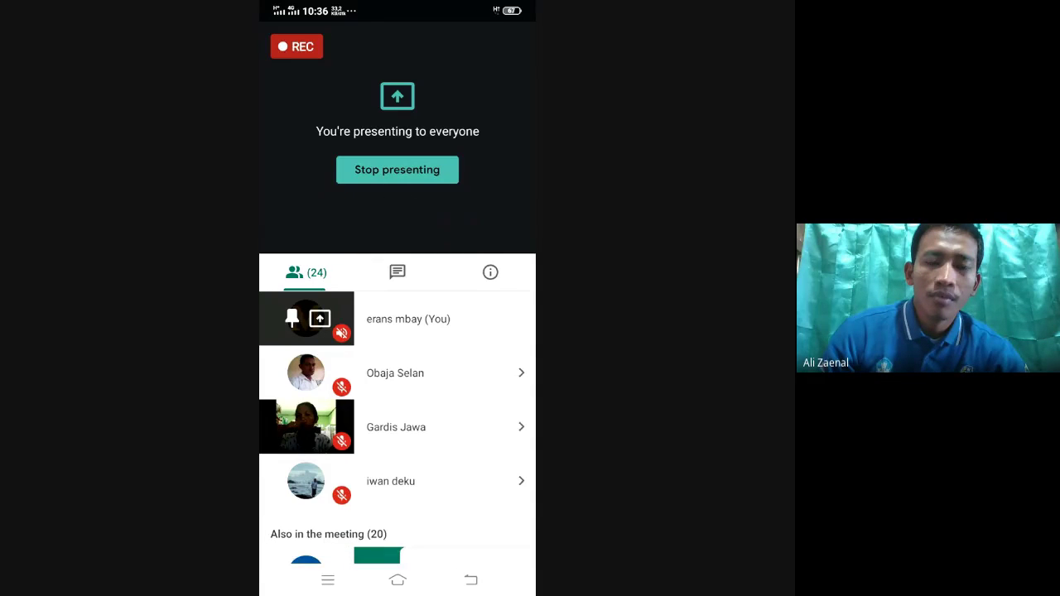
click(459, 216)
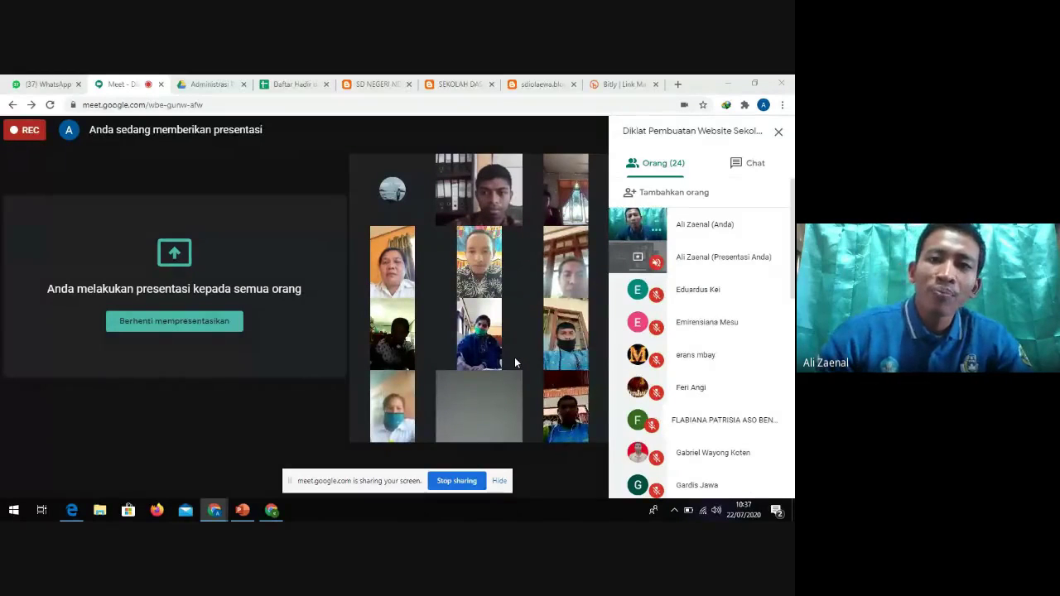
On the SD Negeri Ndora blog, open and read the 'Sosialisasi Pembelajaran BDR dalam Masa COVID-19 kepada Orangtua' post
click(364, 85)
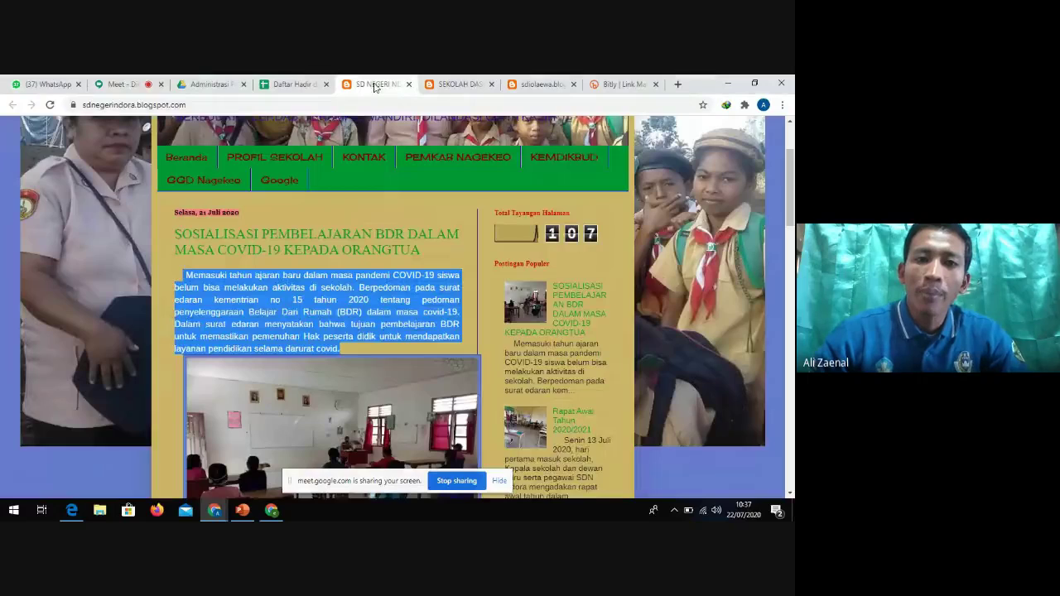
scroll(406, 214, up, 3)
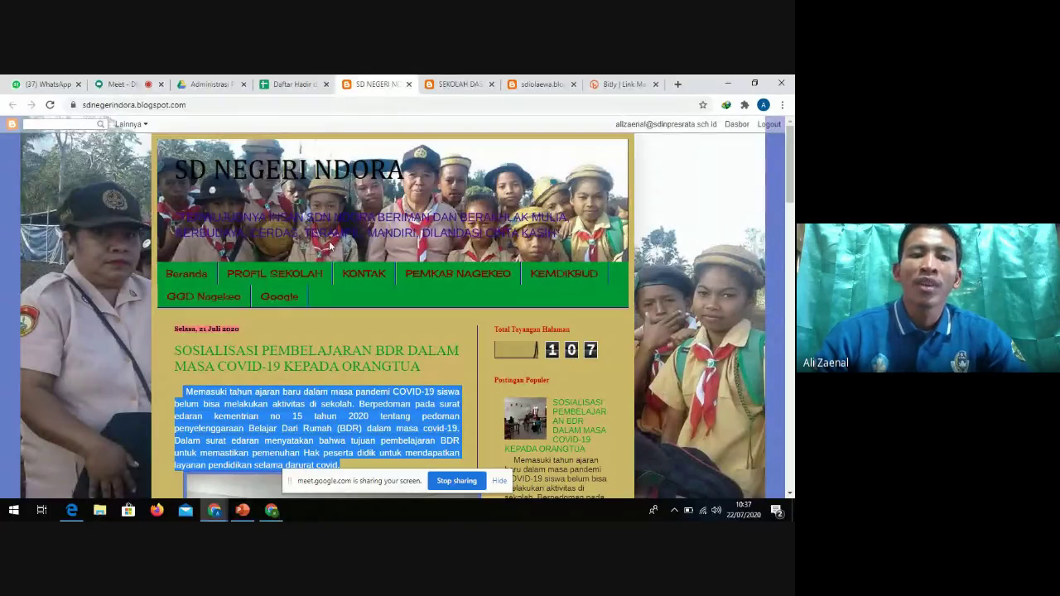
scroll(274, 230, down, 10)
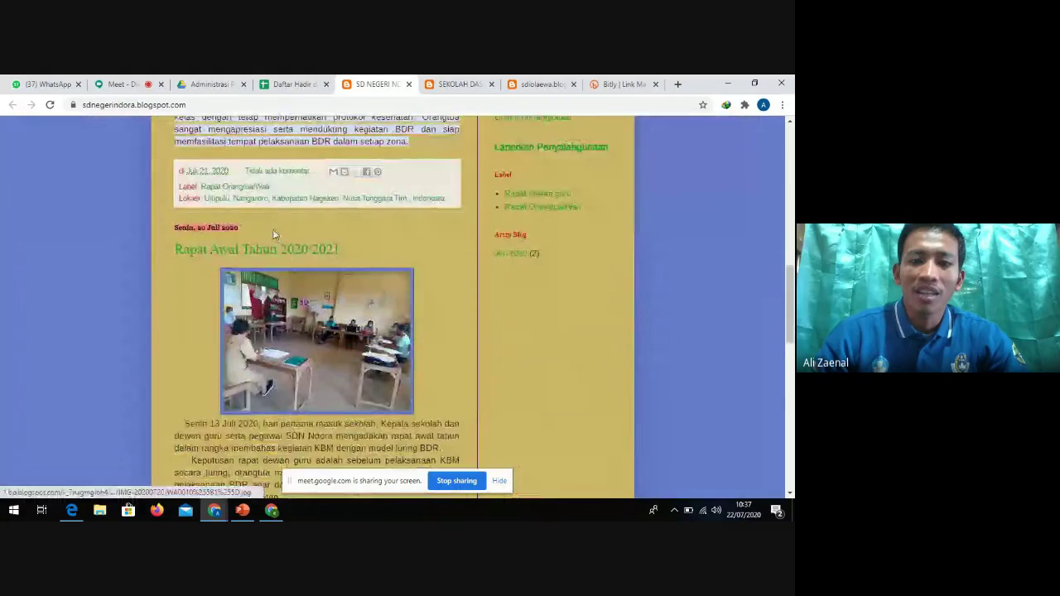
scroll(273, 236, down, 6)
scroll(273, 236, up, 6)
scroll(273, 236, up, 10)
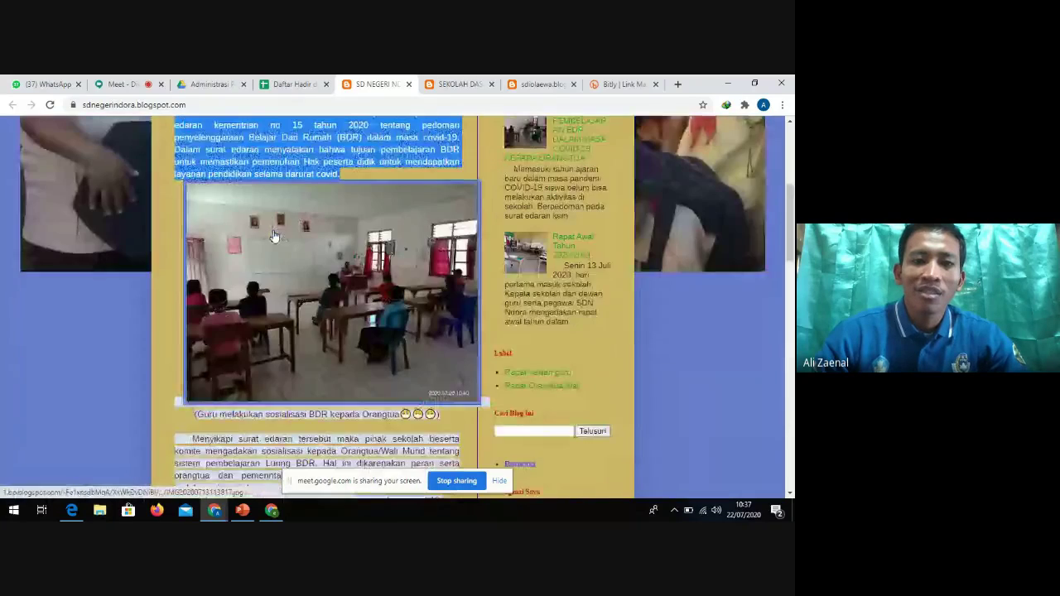
scroll(282, 192, down, 3)
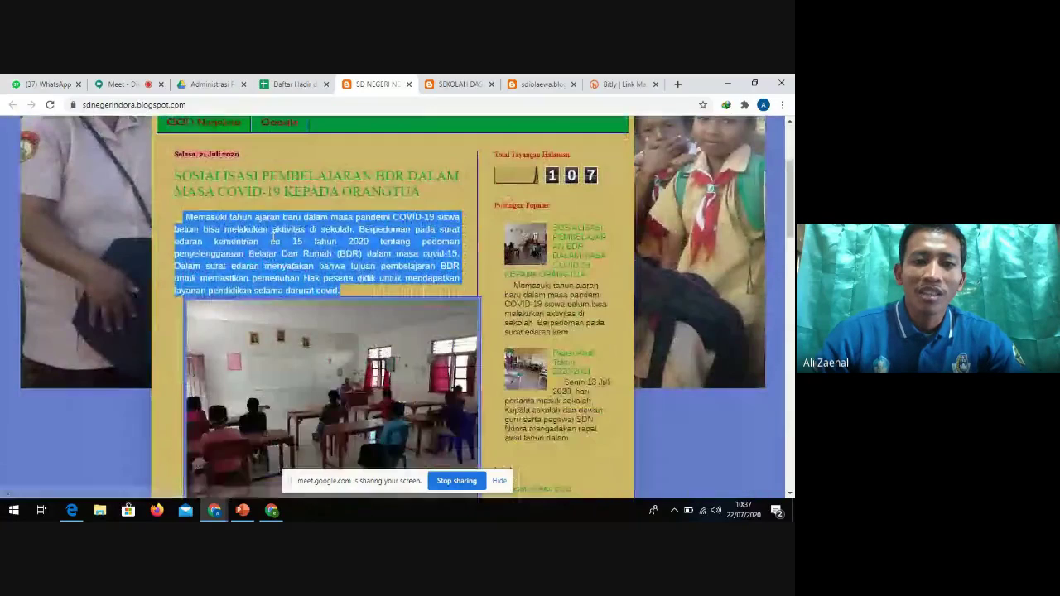
click(282, 192)
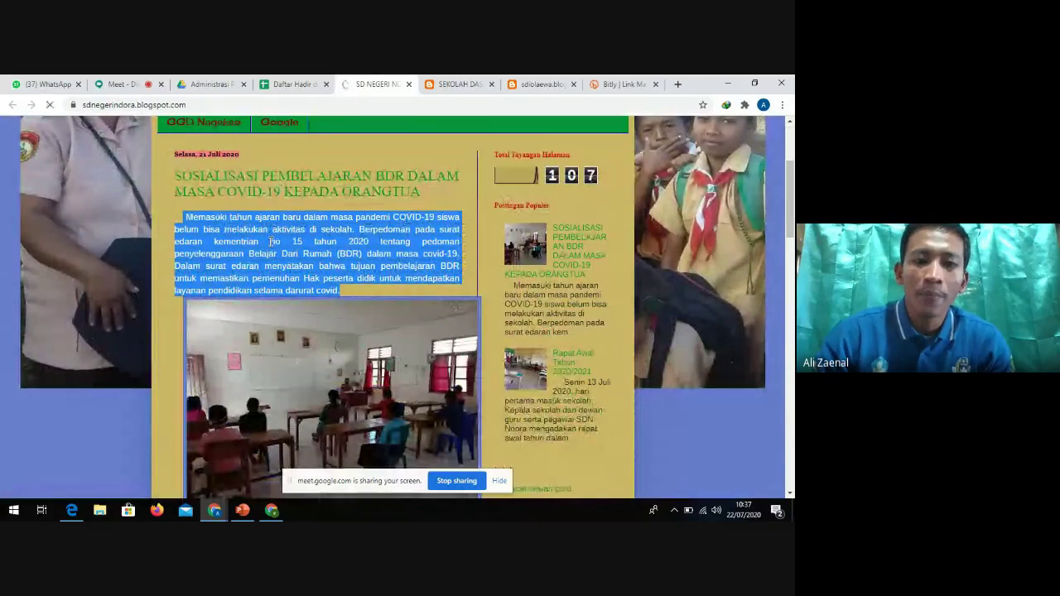
scroll(441, 264, down, 3)
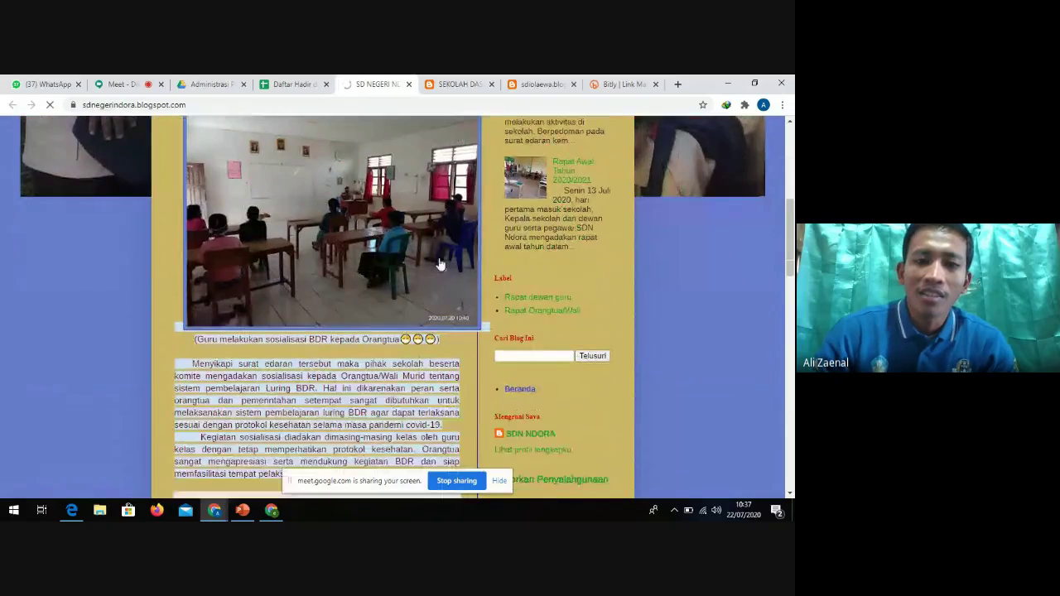
scroll(441, 264, down, 3)
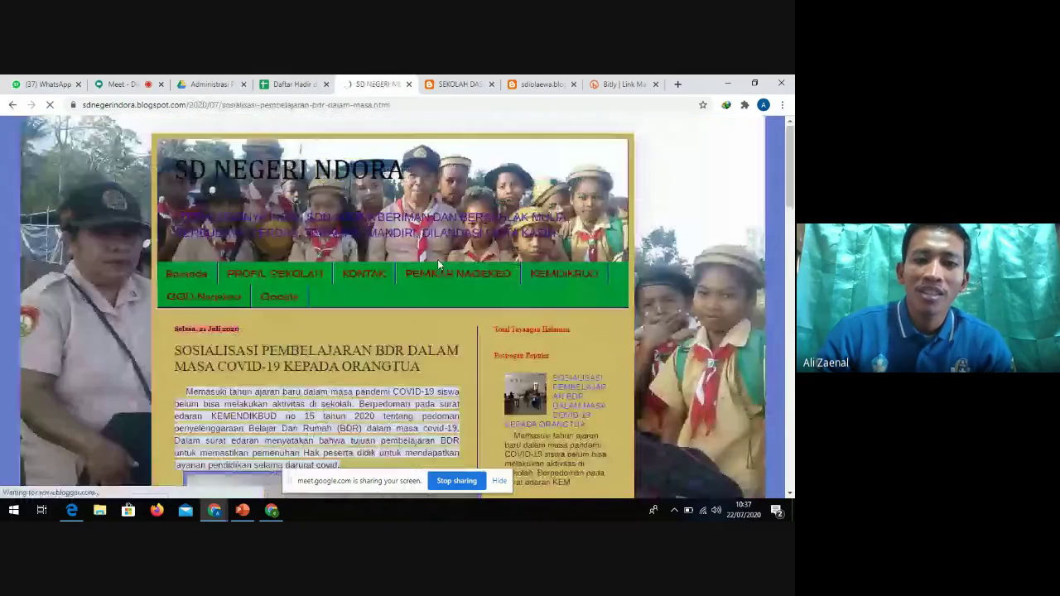
scroll(355, 315, down, 10)
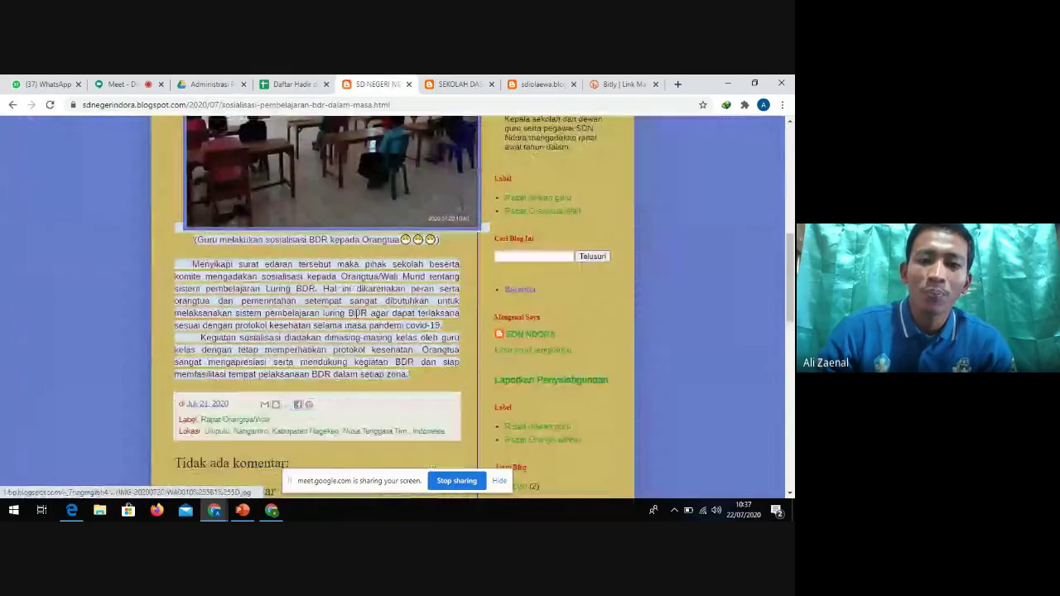
scroll(356, 311, up, 5)
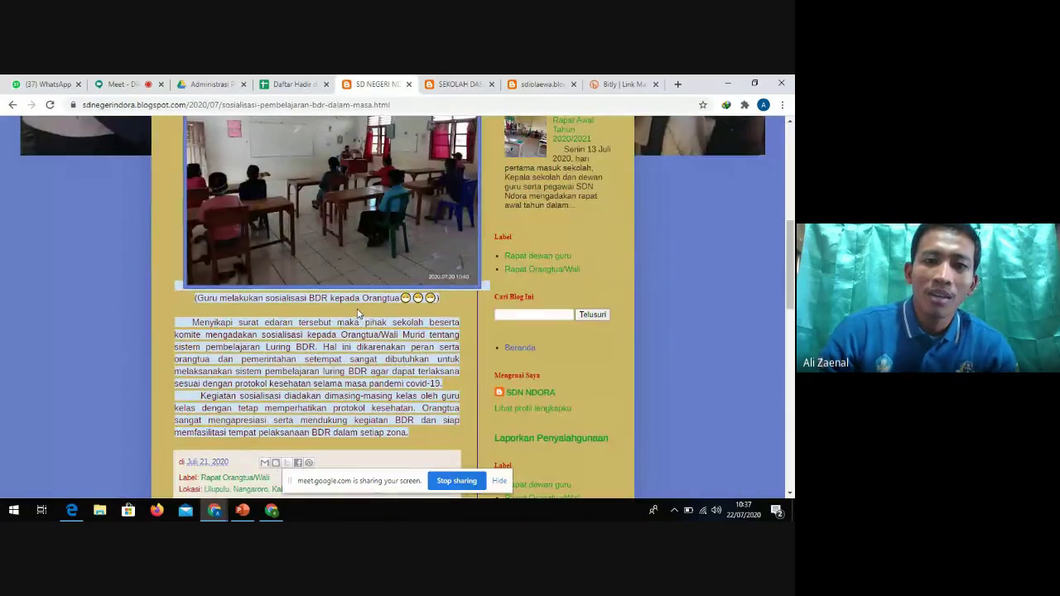
scroll(358, 313, up, 6)
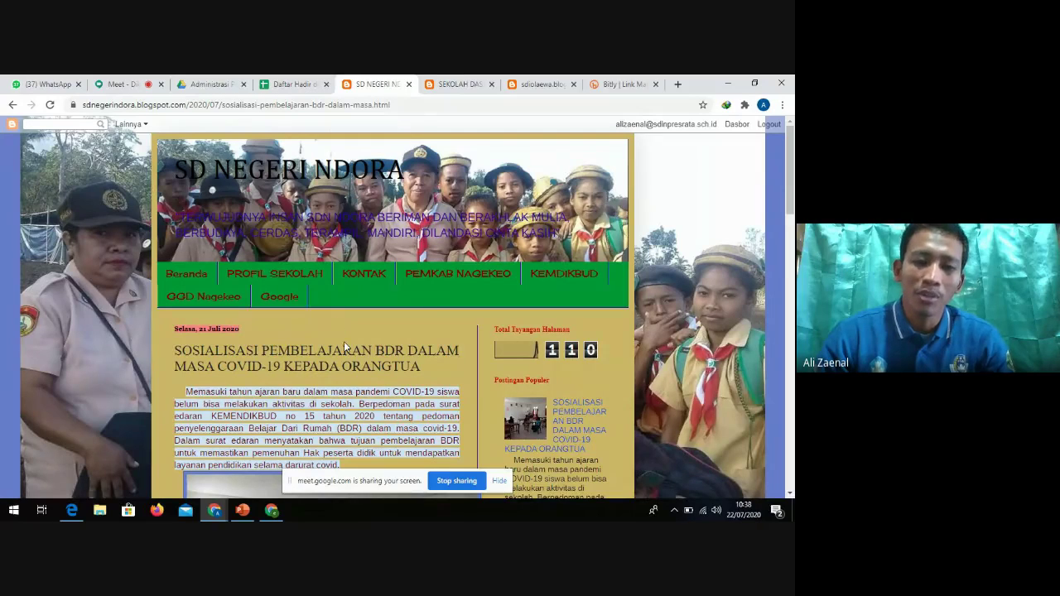
scroll(315, 345, down, 1)
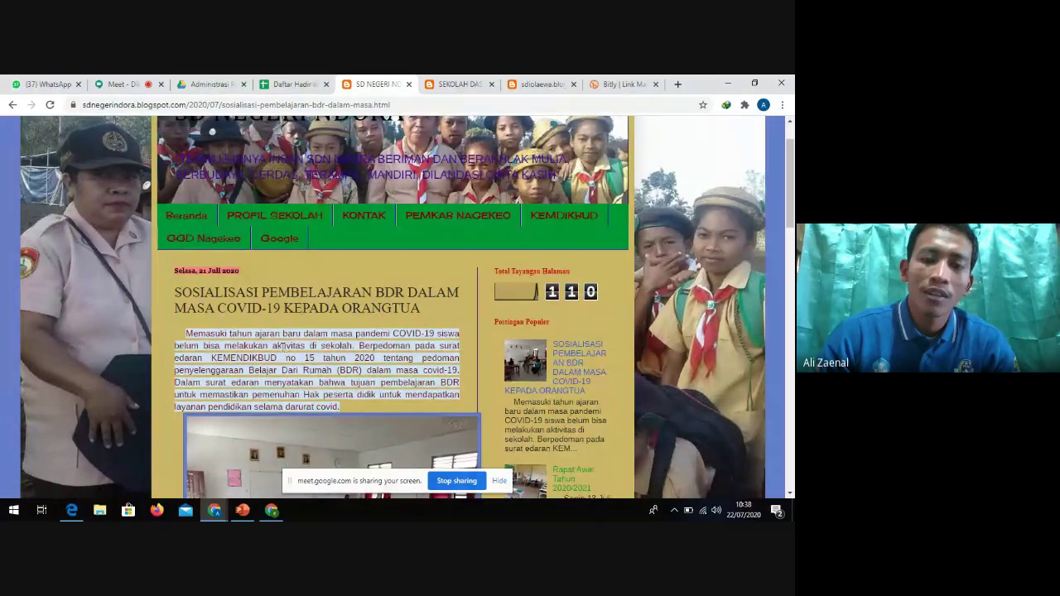
scroll(333, 336, down, 3)
scroll(355, 341, up, 3)
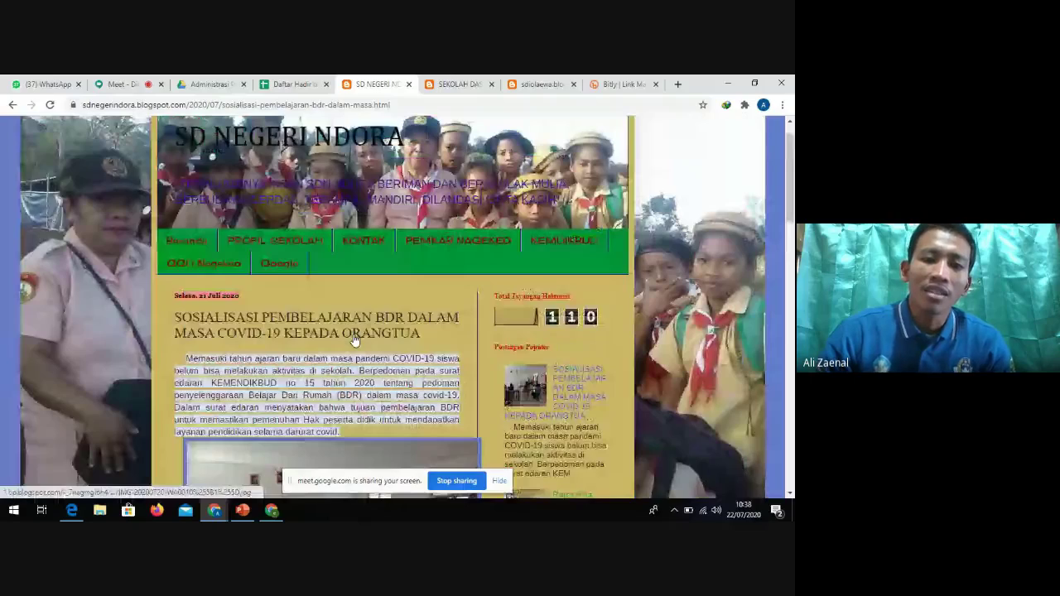
scroll(352, 335, up, 1)
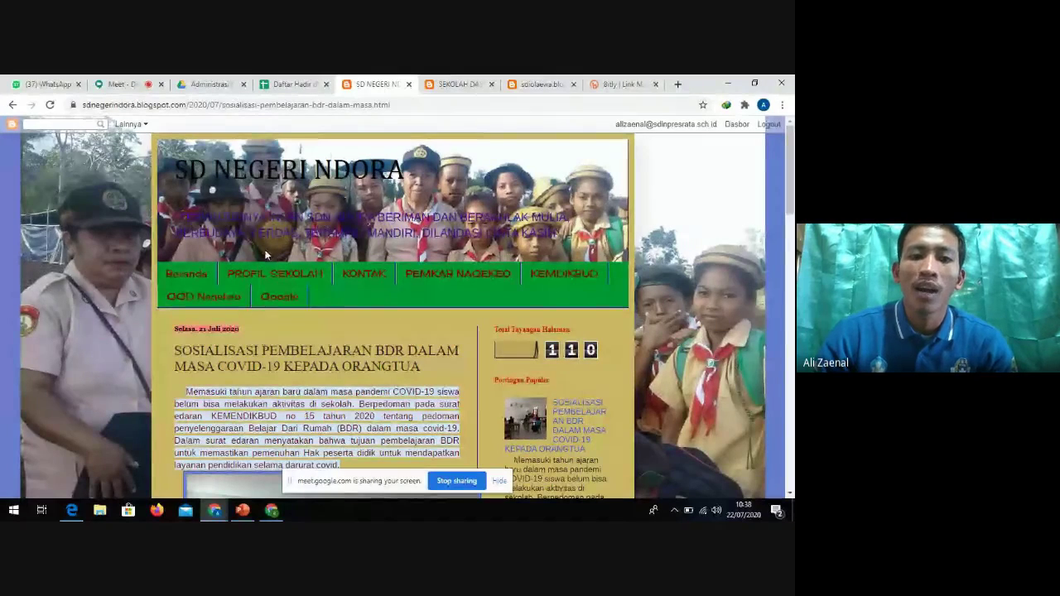
scroll(306, 313, down, 1)
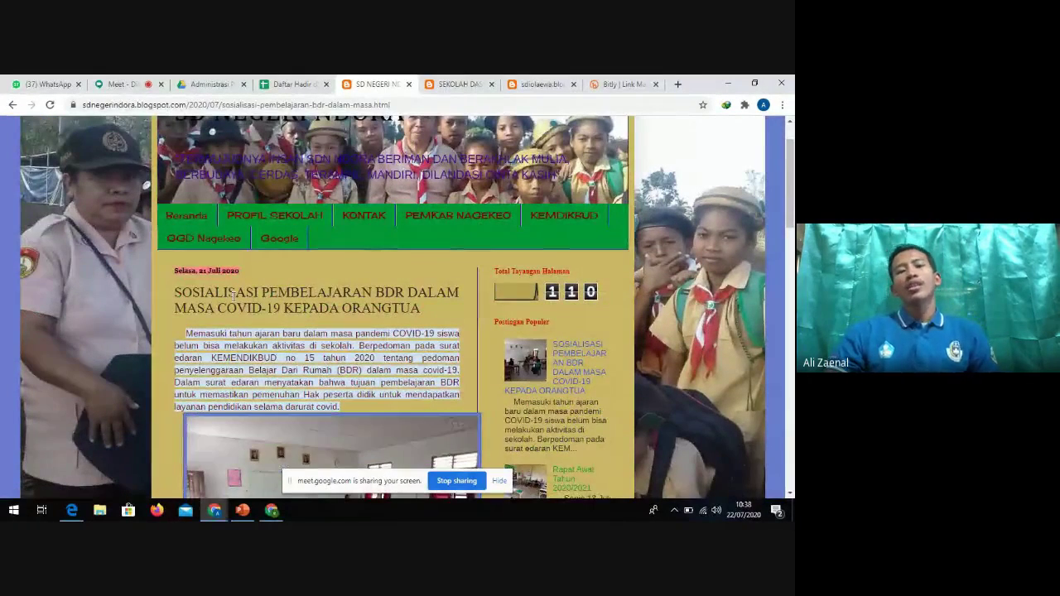
drag(181, 291, 416, 309)
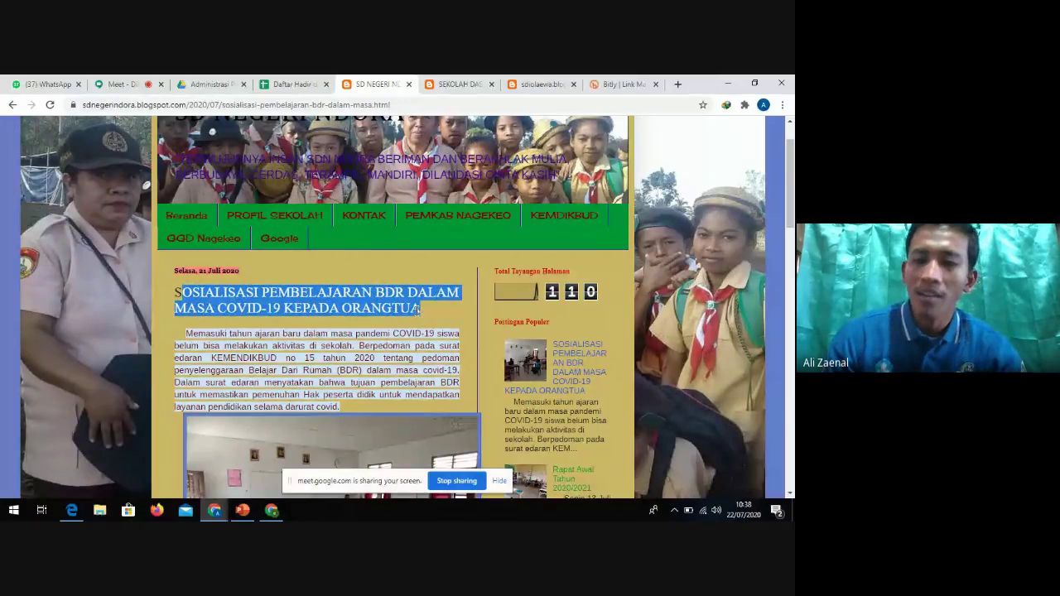
click(178, 294)
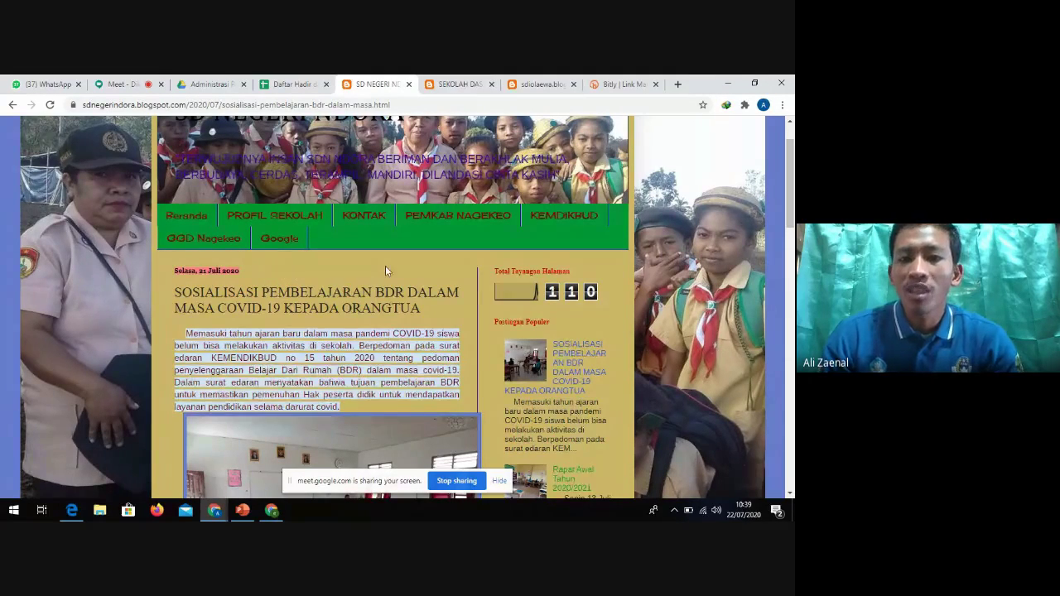
scroll(282, 249, up, 2)
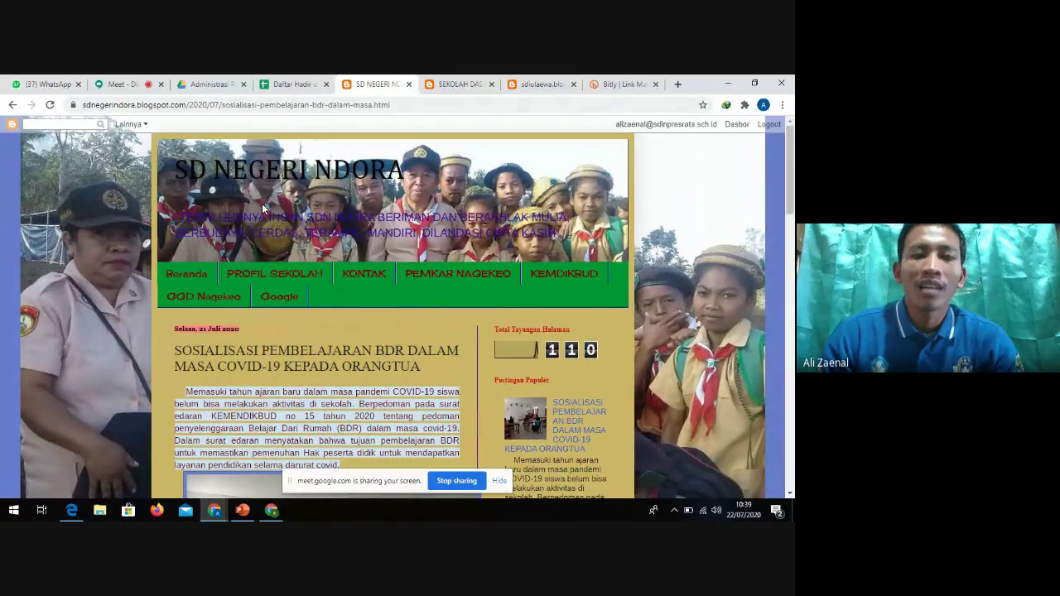
scroll(330, 275, down, 3)
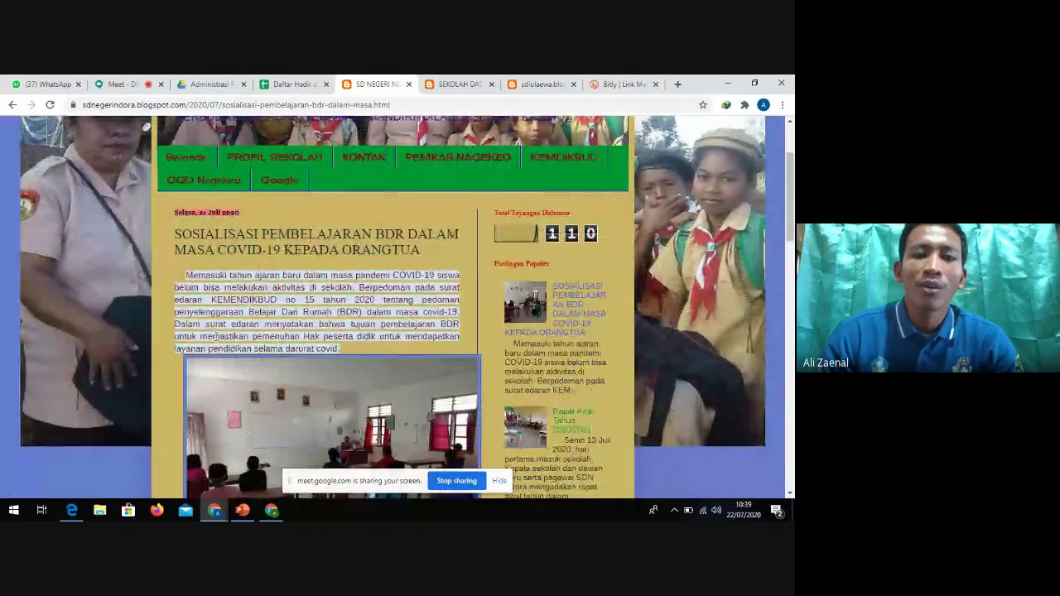
triple_click(184, 215)
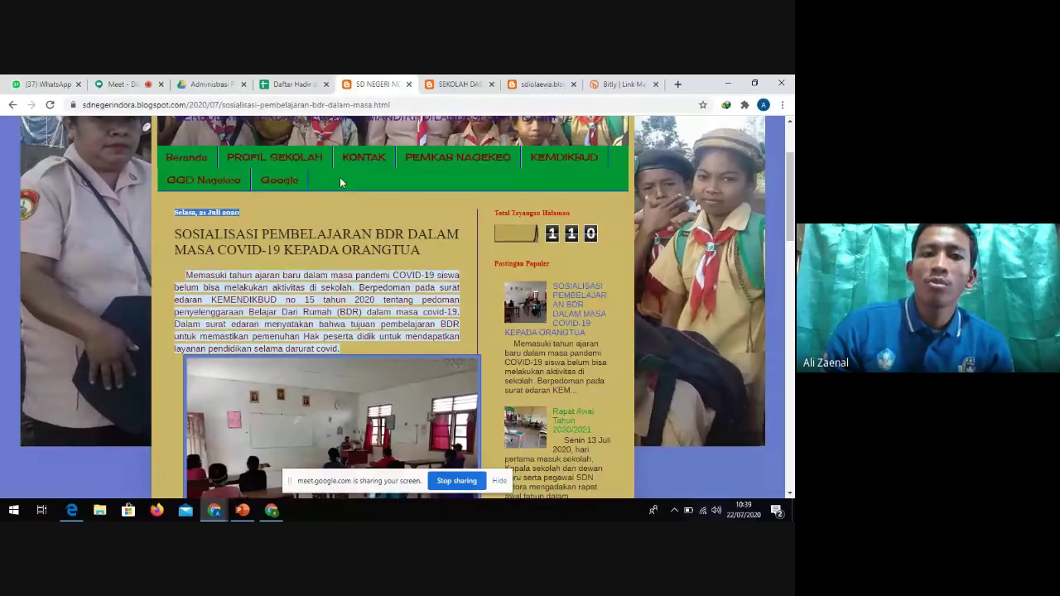
scroll(340, 182, up, 3)
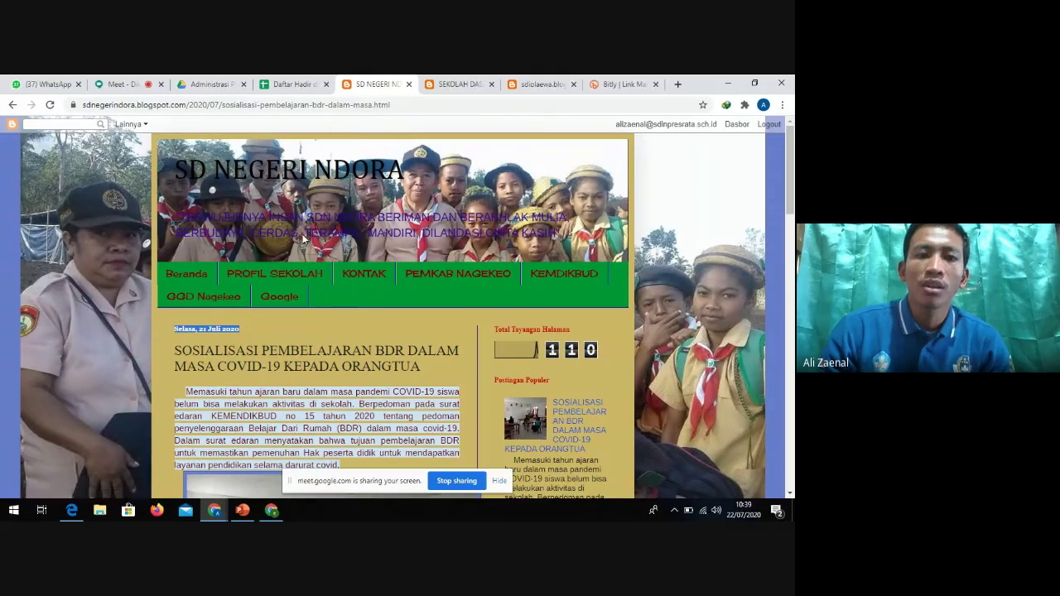
Accept the join request with Terima, then go back to the SD NEGERI NDORA blog
click(124, 87)
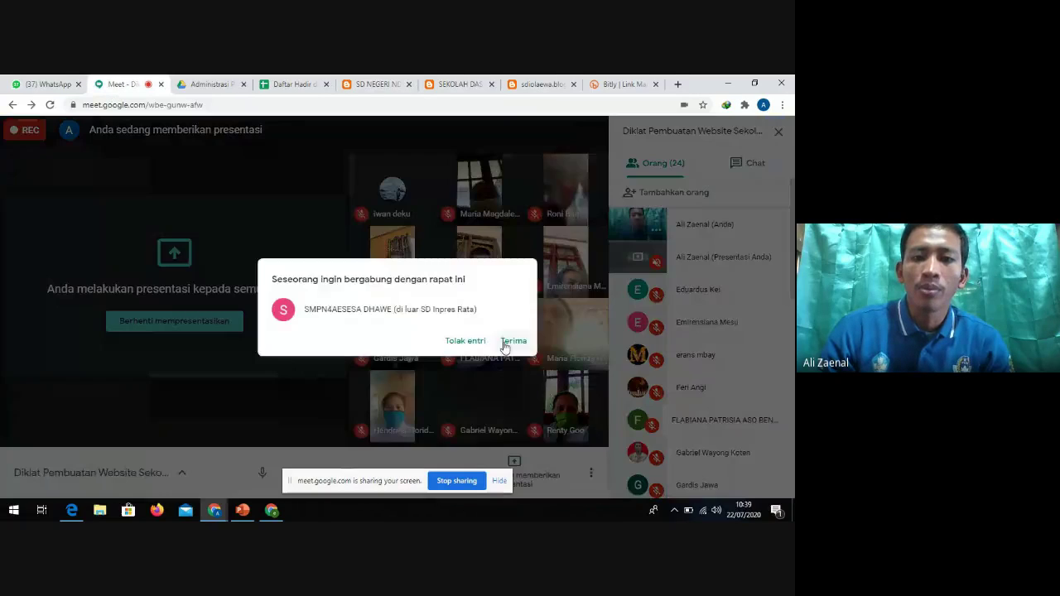
click(504, 343)
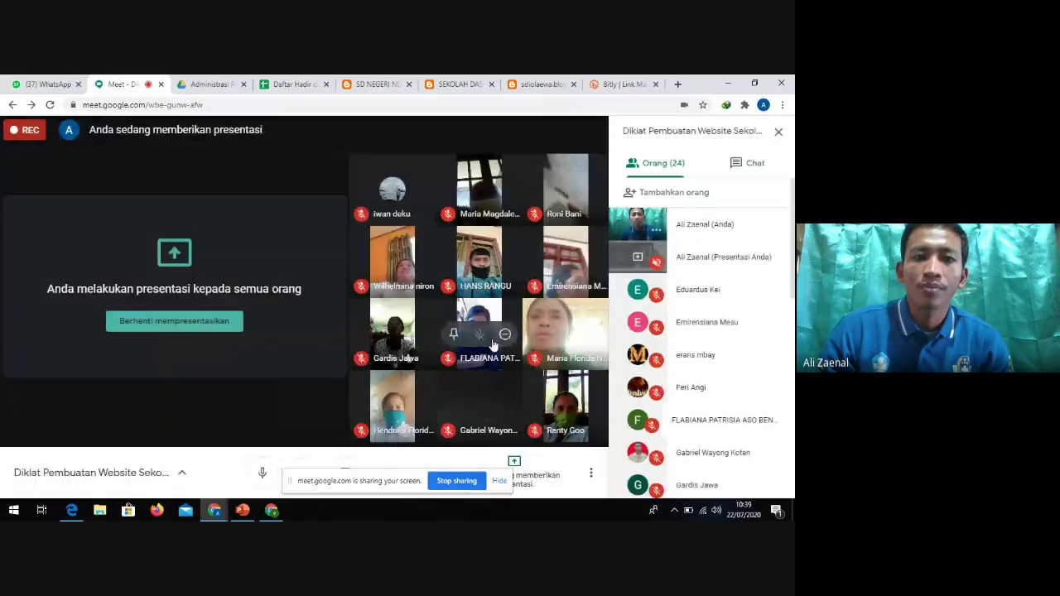
click(377, 86)
click(133, 84)
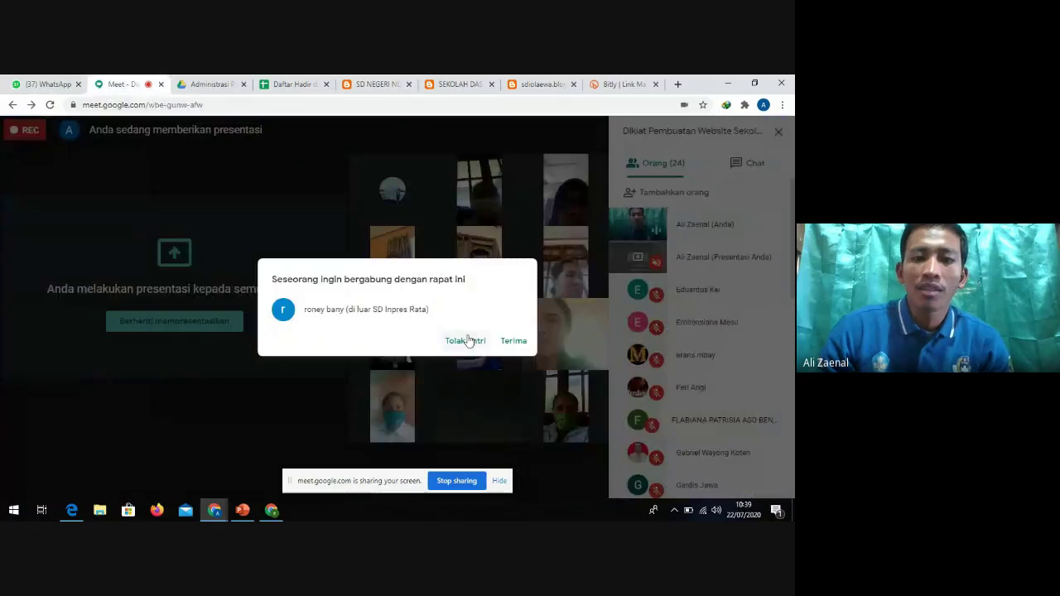
click(512, 343)
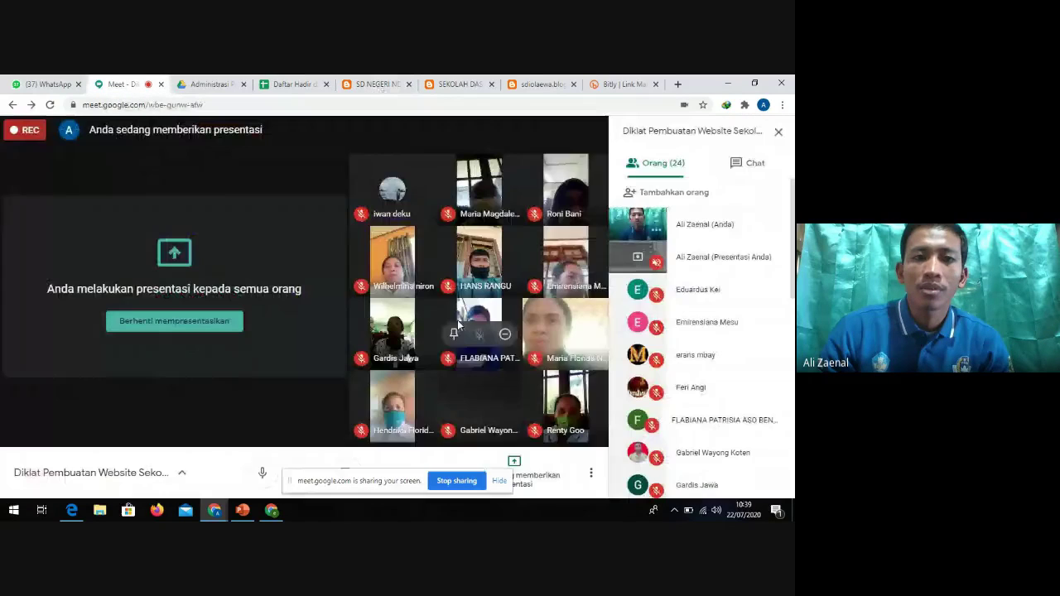
click(369, 85)
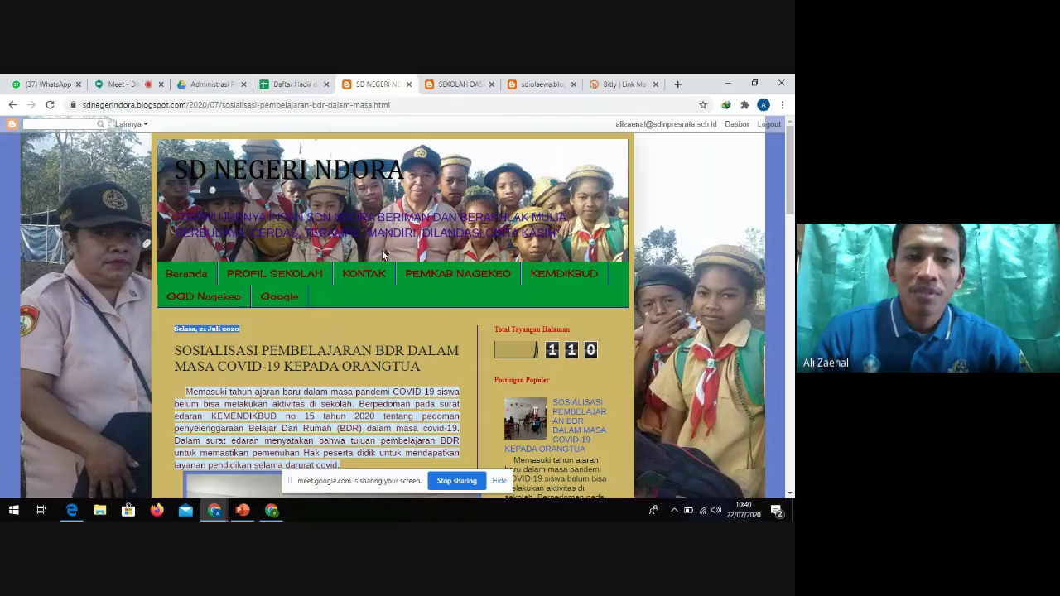
Scroll through the SD NEGERI NDORA post, then close its tab to reveal the Wolorae blog
scroll(226, 272, down, 1)
scroll(225, 272, down, 2)
scroll(274, 290, up, 3)
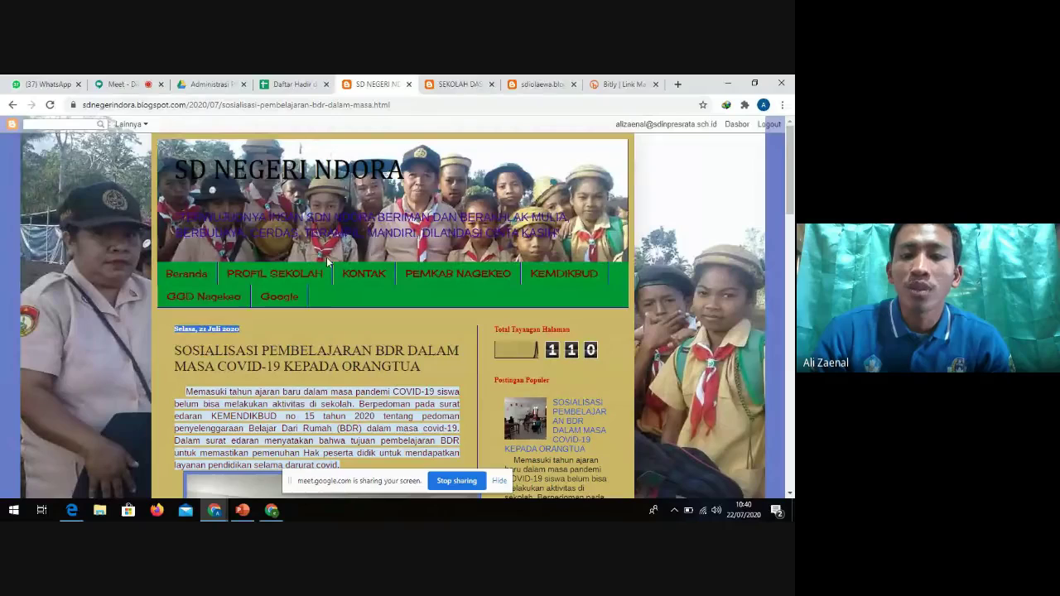
scroll(336, 305, down, 1)
scroll(337, 305, down, 3)
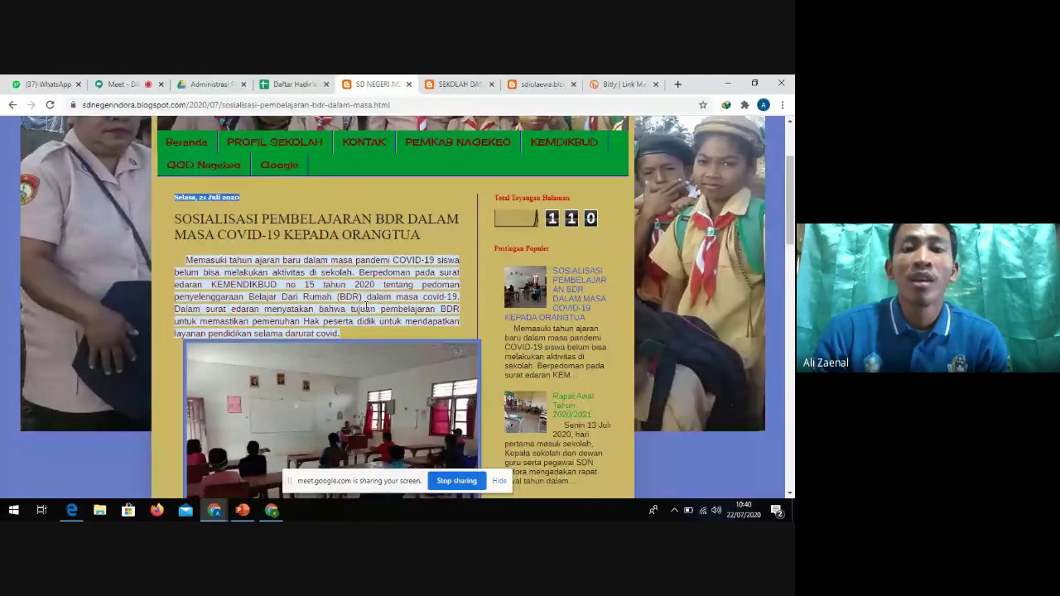
scroll(407, 301, up, 4)
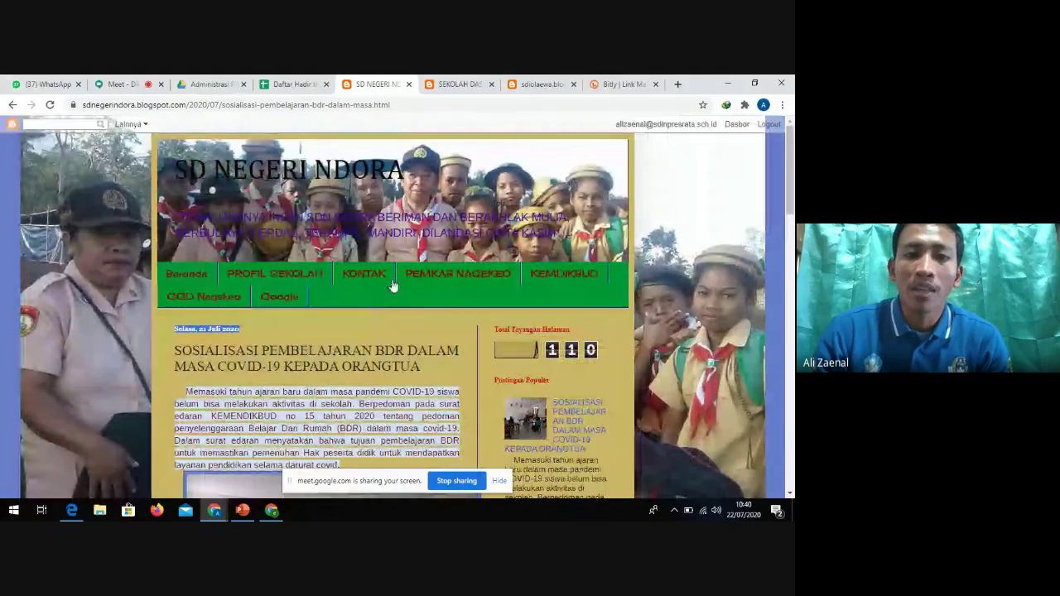
scroll(393, 306, down, 6)
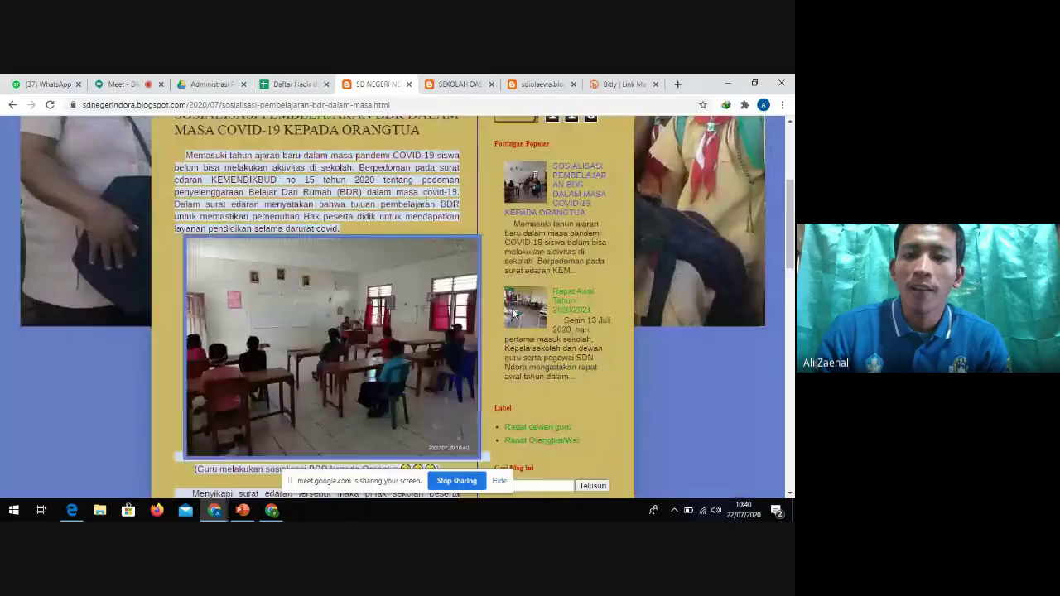
scroll(527, 308, up, 10)
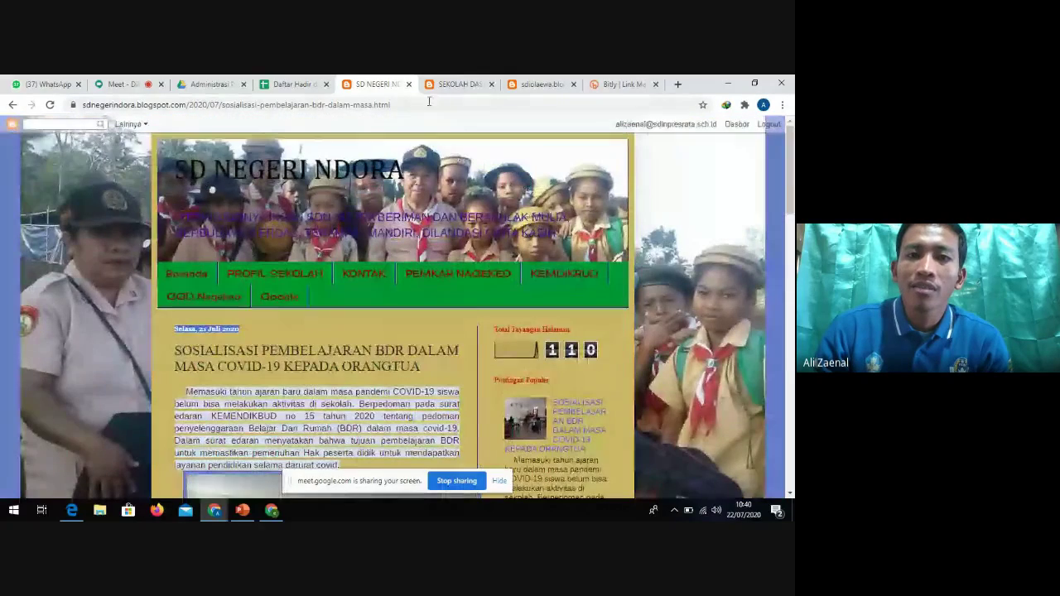
click(408, 83)
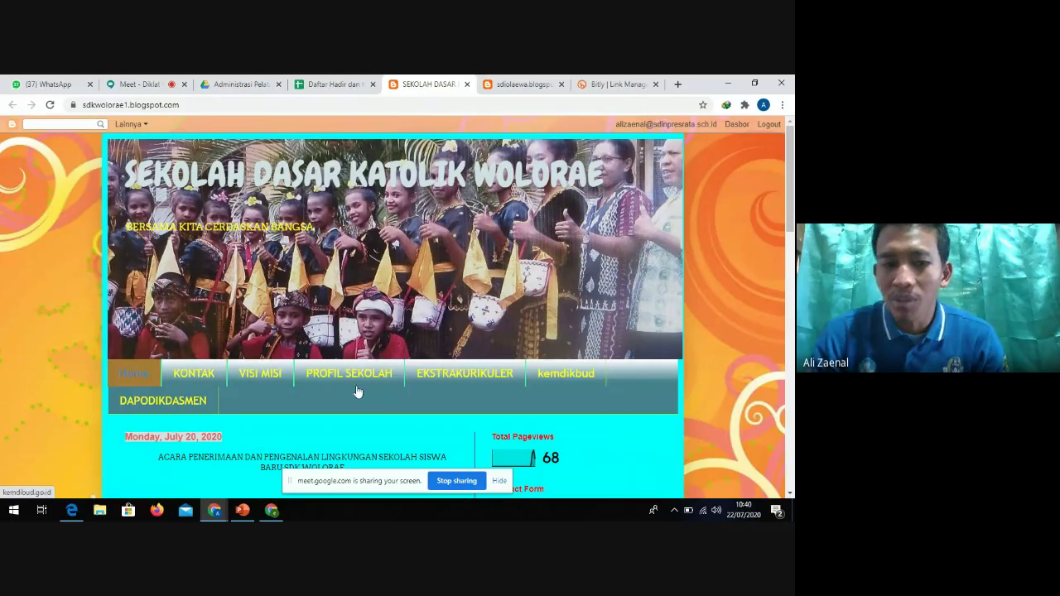
scroll(222, 319, down, 1)
scroll(310, 271, down, 2)
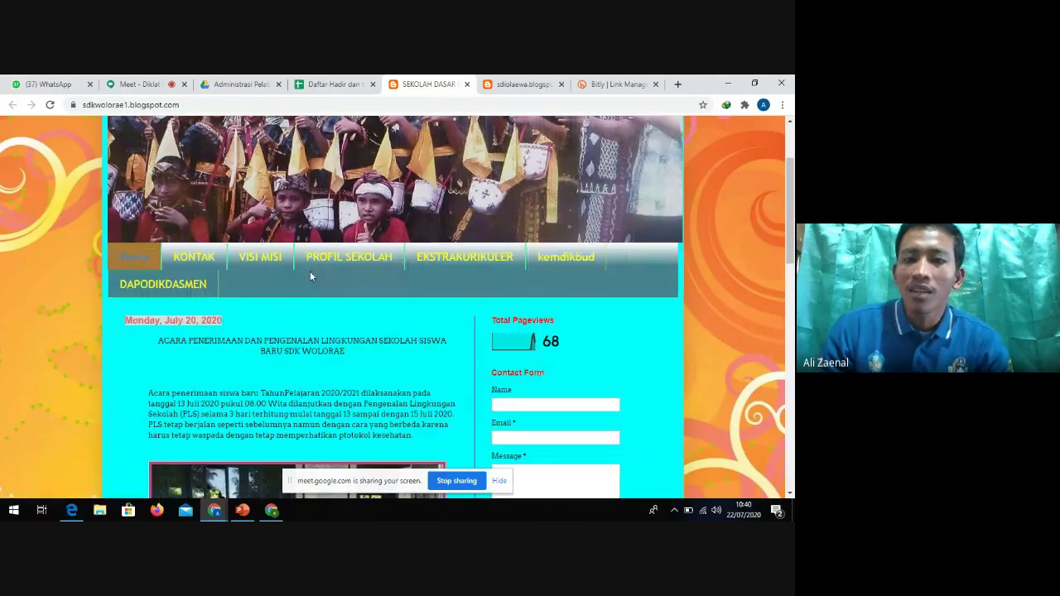
scroll(310, 271, down, 4)
scroll(574, 282, down, 6)
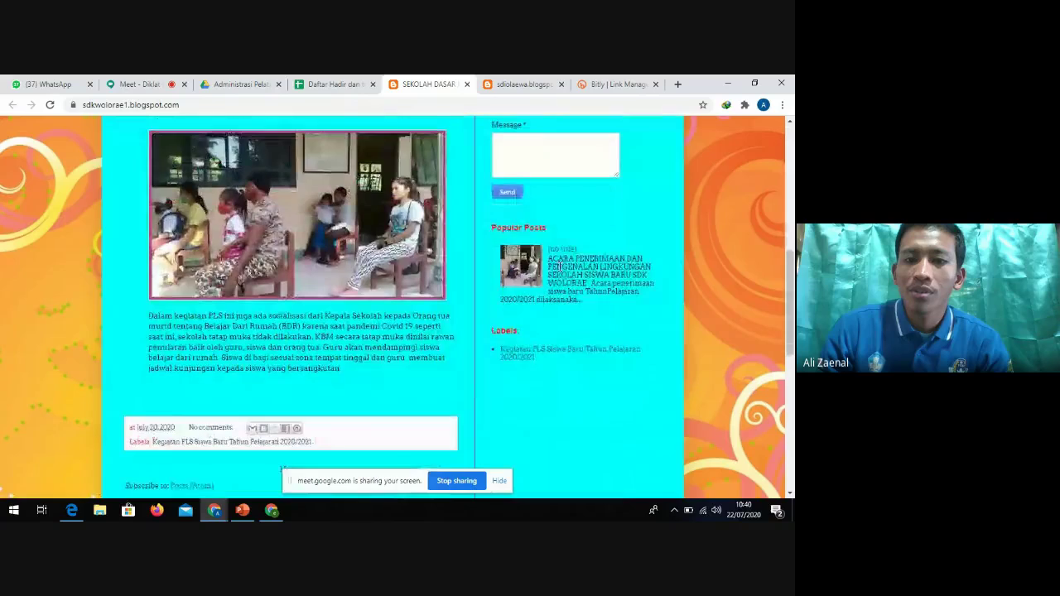
scroll(445, 346, up, 8)
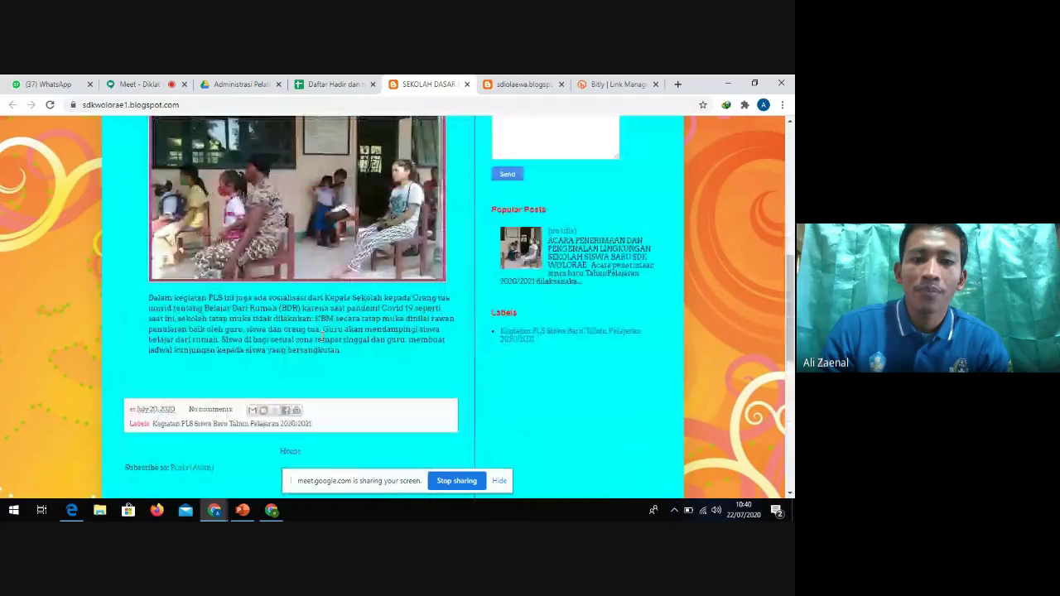
scroll(206, 310, up, 3)
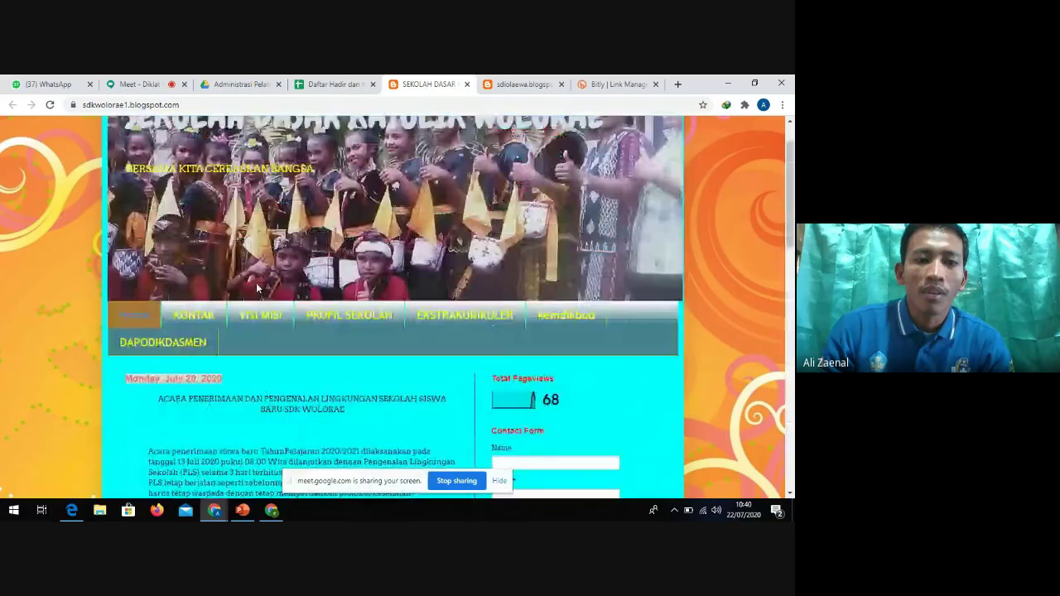
scroll(344, 283, down, 1)
scroll(344, 283, up, 2)
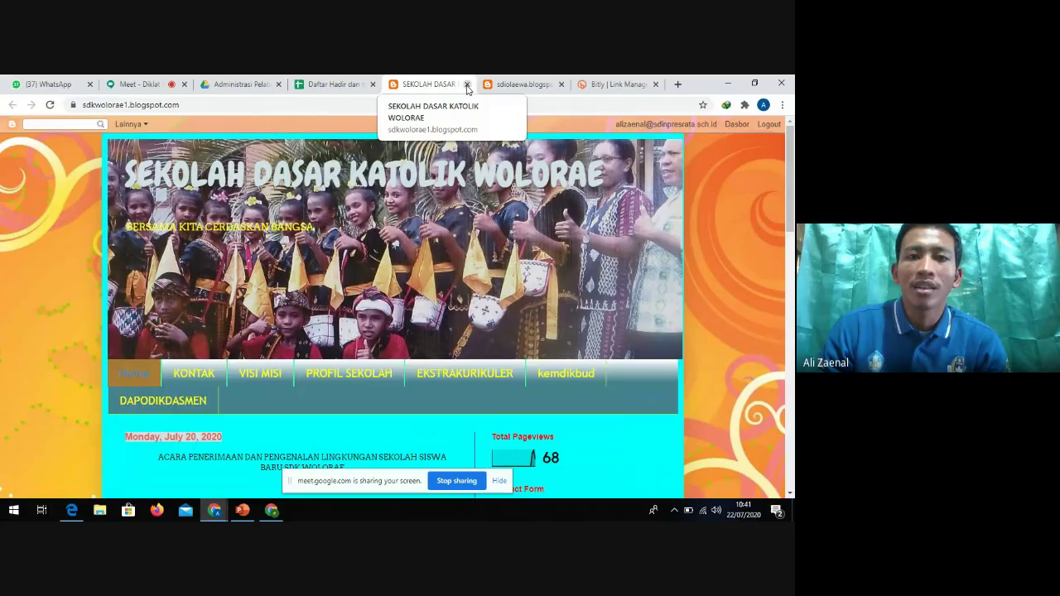
Close the SEKOLAH DASAR KATOLIK WOLORAE tab and browse the sdiolaewa blog's Pembagian Masker post
click(467, 84)
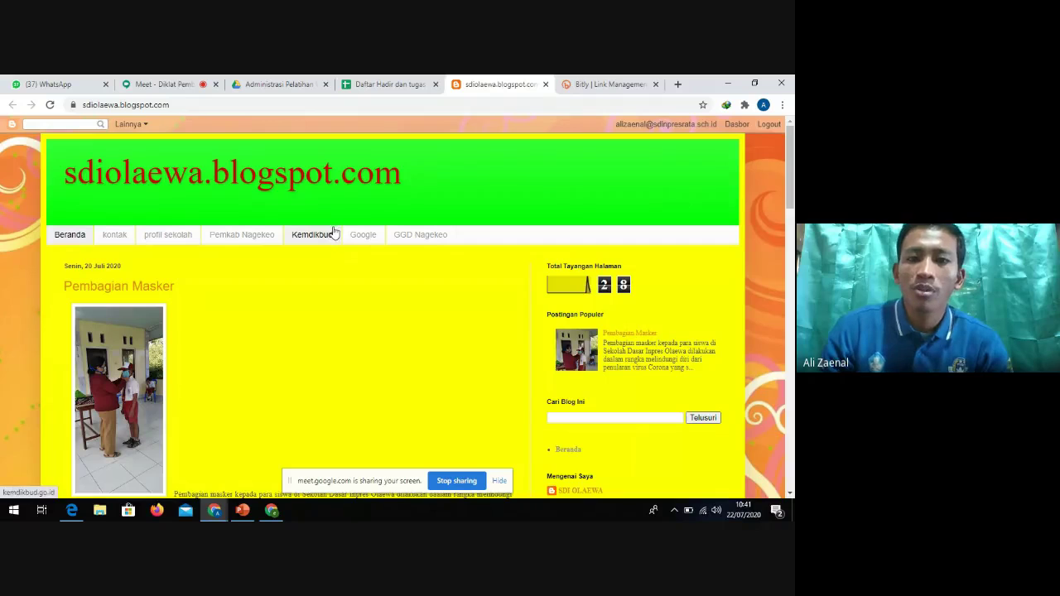
scroll(333, 235, down, 1)
scroll(336, 235, down, 4)
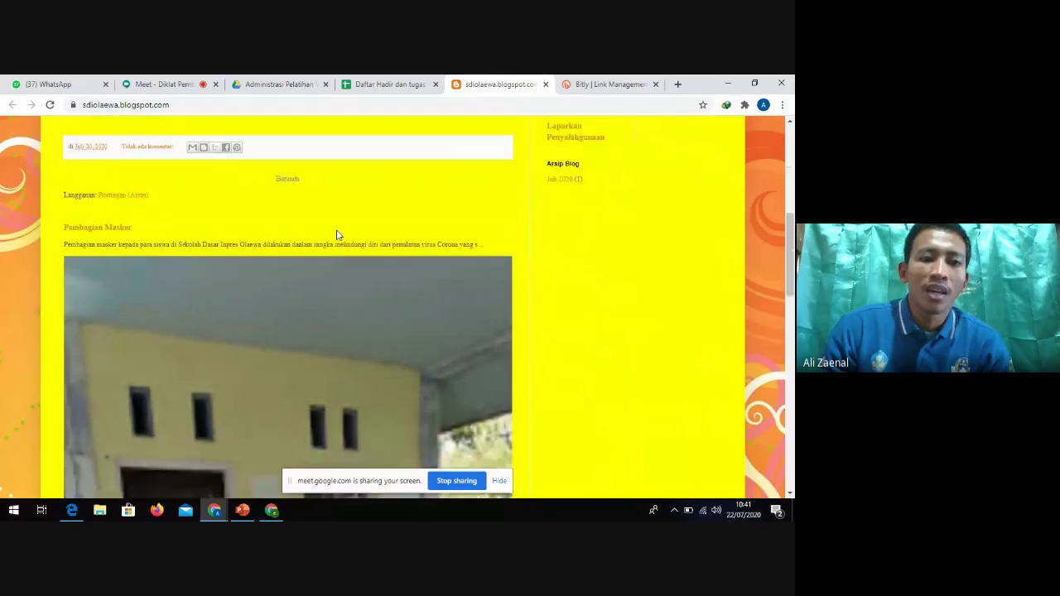
scroll(336, 234, up, 5)
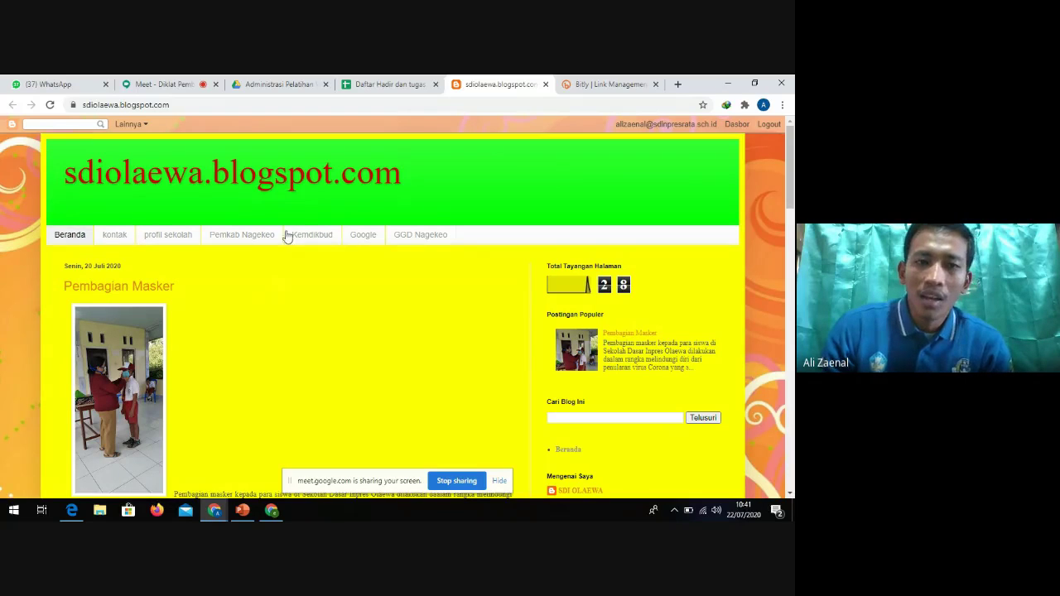
scroll(259, 191, down, 3)
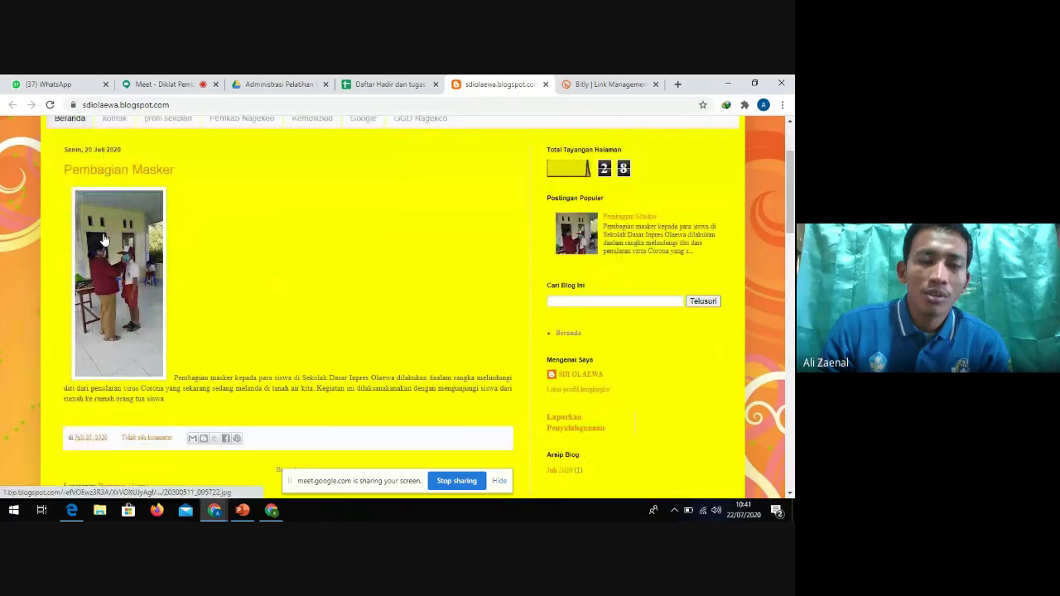
Open the full Pembagian Masker post and scroll through it
click(129, 171)
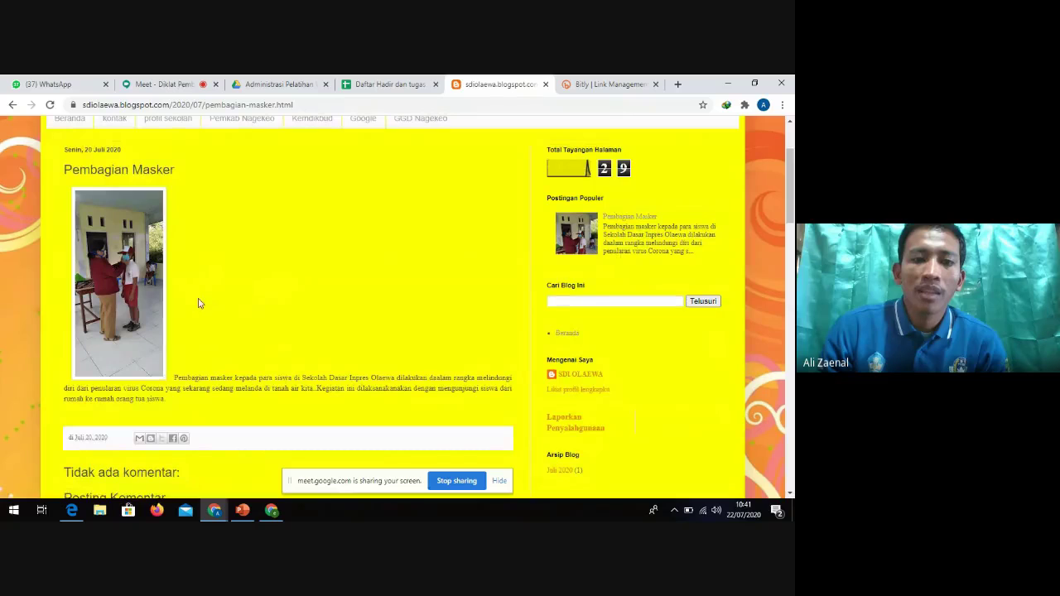
scroll(191, 305, up, 3)
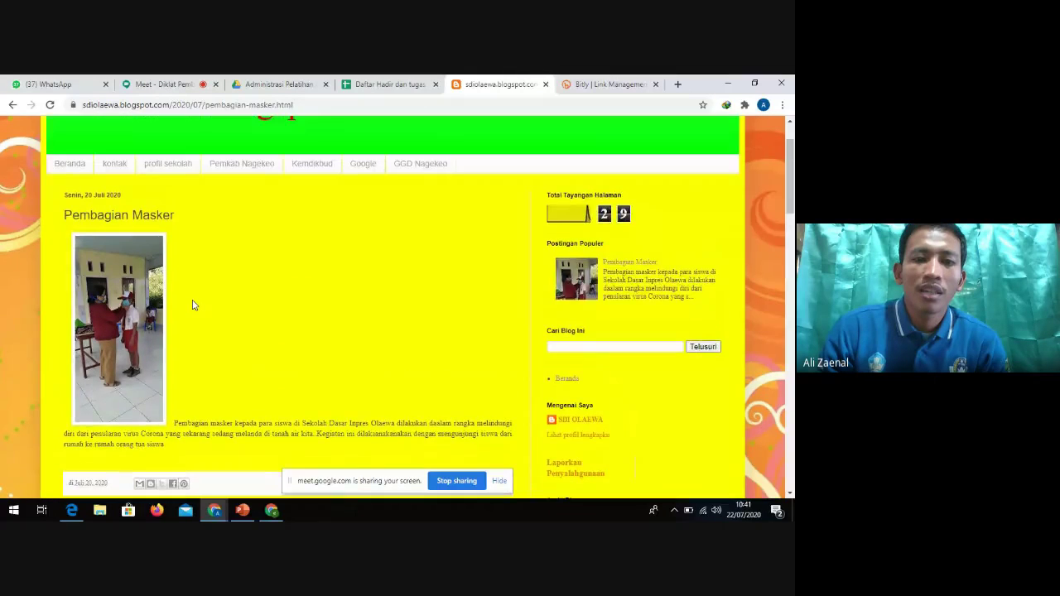
scroll(197, 300, down, 4)
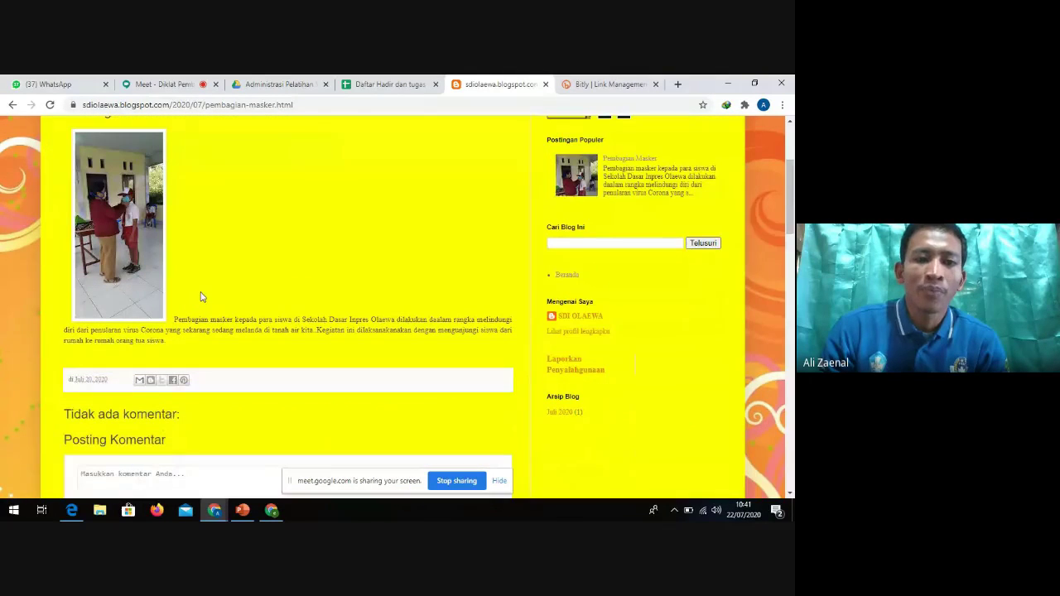
scroll(201, 297, up, 3)
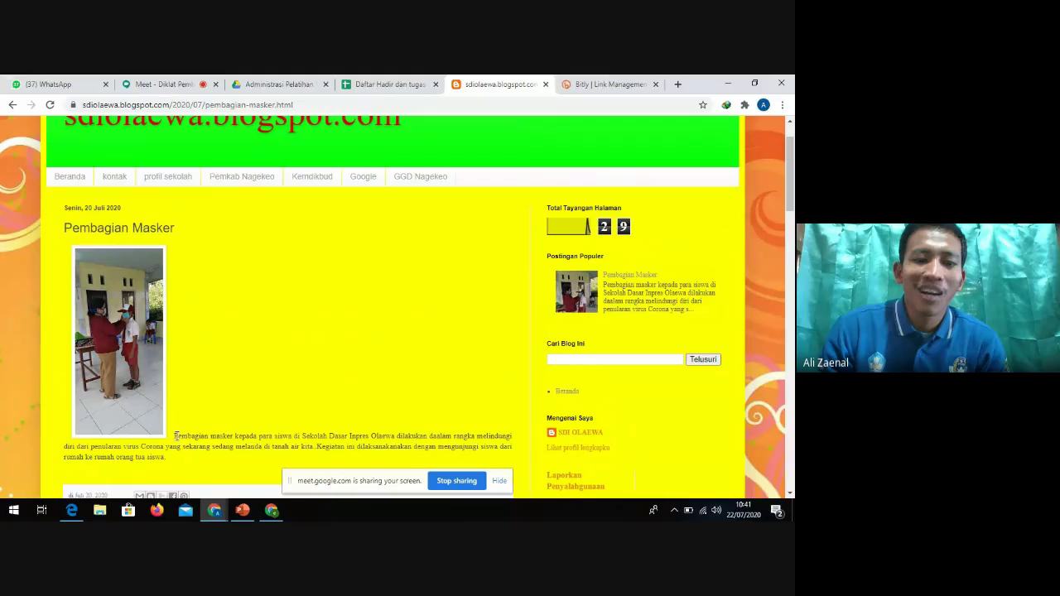
Highlight parts of the post paragraph, clear the selection, and close the sdiolaewa tab
mouse_move(175, 436)
mouse_down()
mouse_move(186, 460)
mouse_move(165, 448)
mouse_move(175, 437)
mouse_up()
click(177, 462)
click(175, 438)
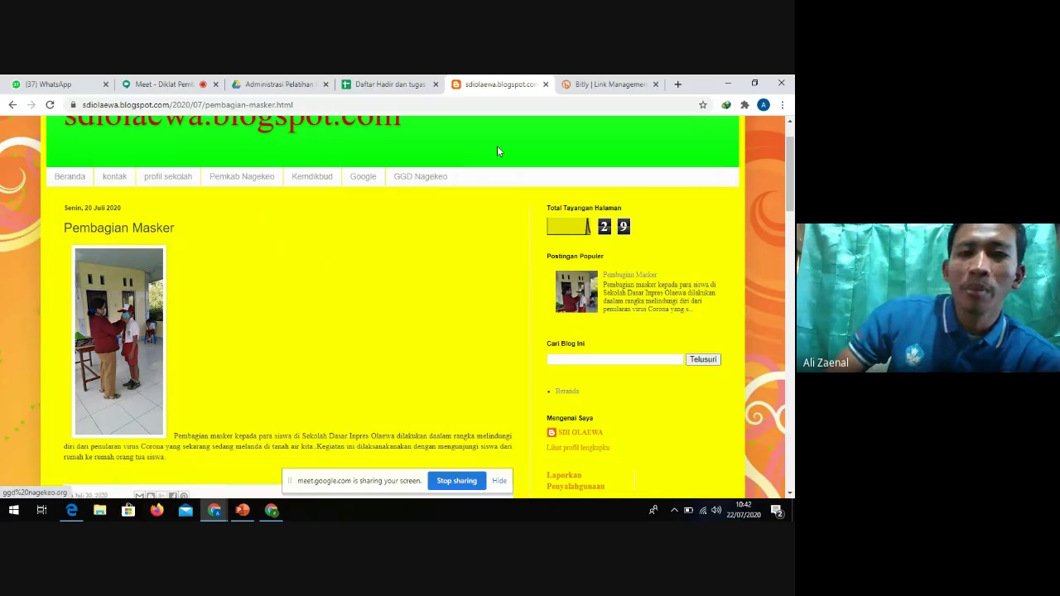
click(546, 85)
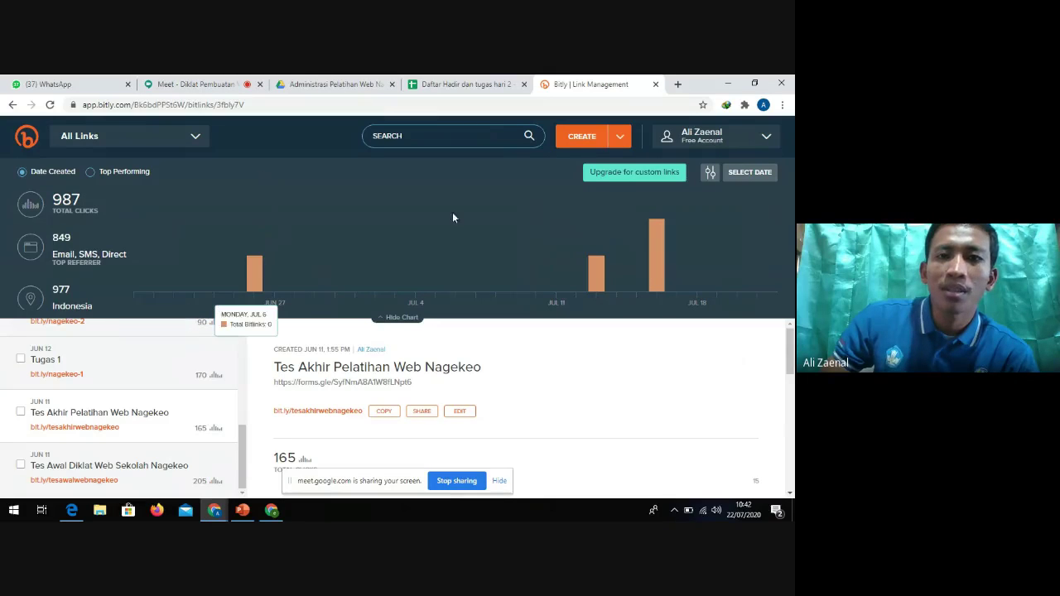
Load sdinpresrata.sch.id in a new tab, then return to the 'Daftar Hadir dan tugas hari 2' spreadsheet
click(678, 84)
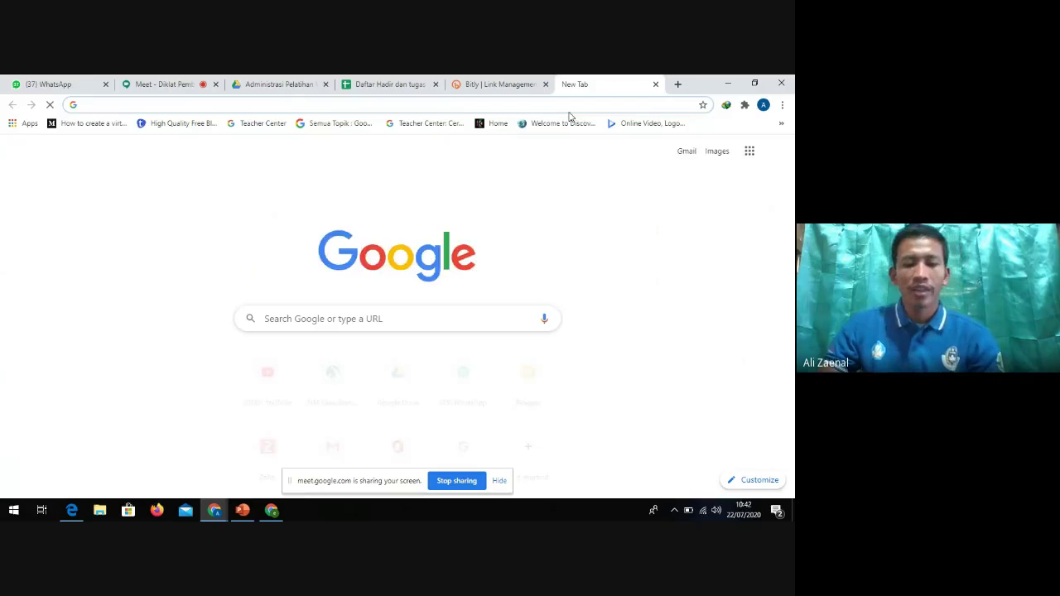
text(sc)
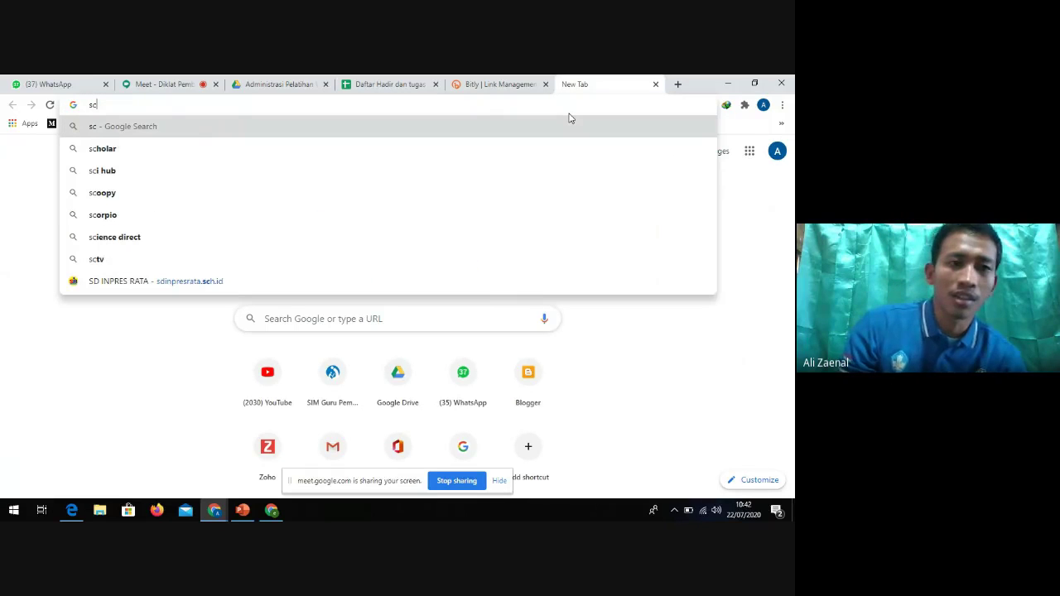
key(BackSpace)
key(BackSpace)
text(sd)
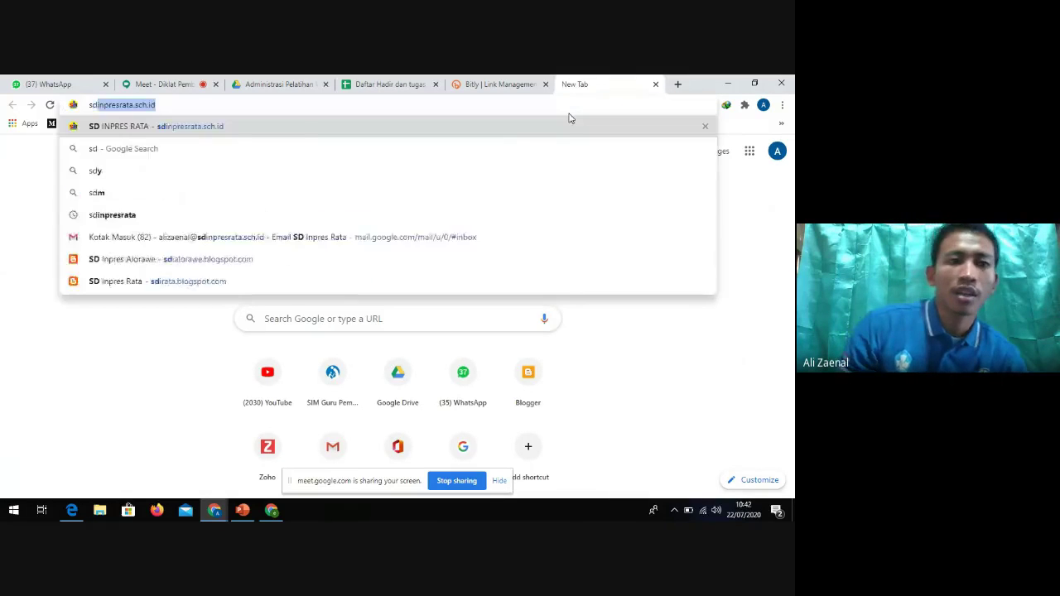
key(Return)
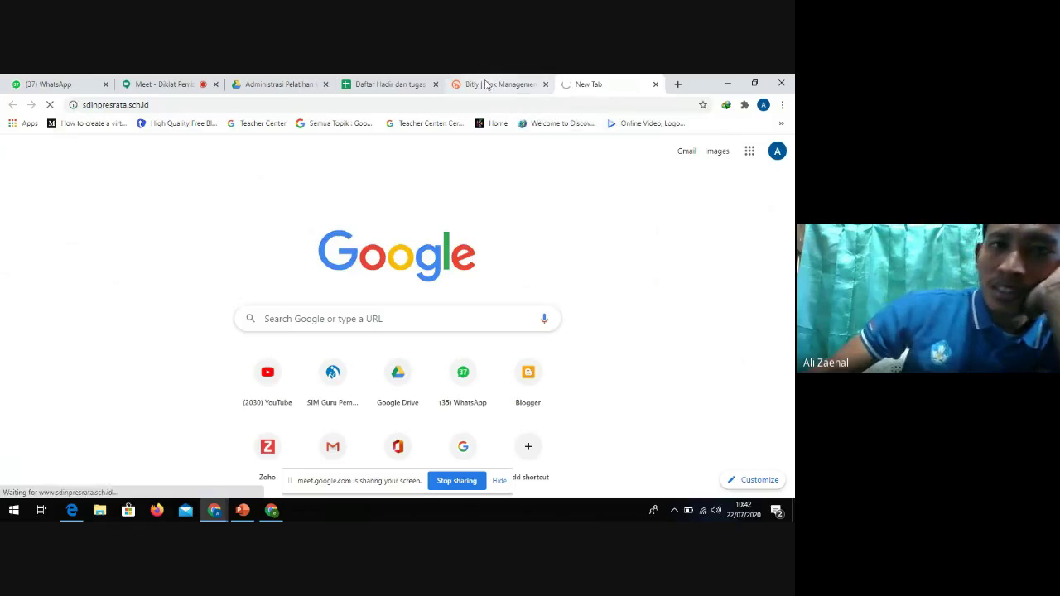
click(408, 84)
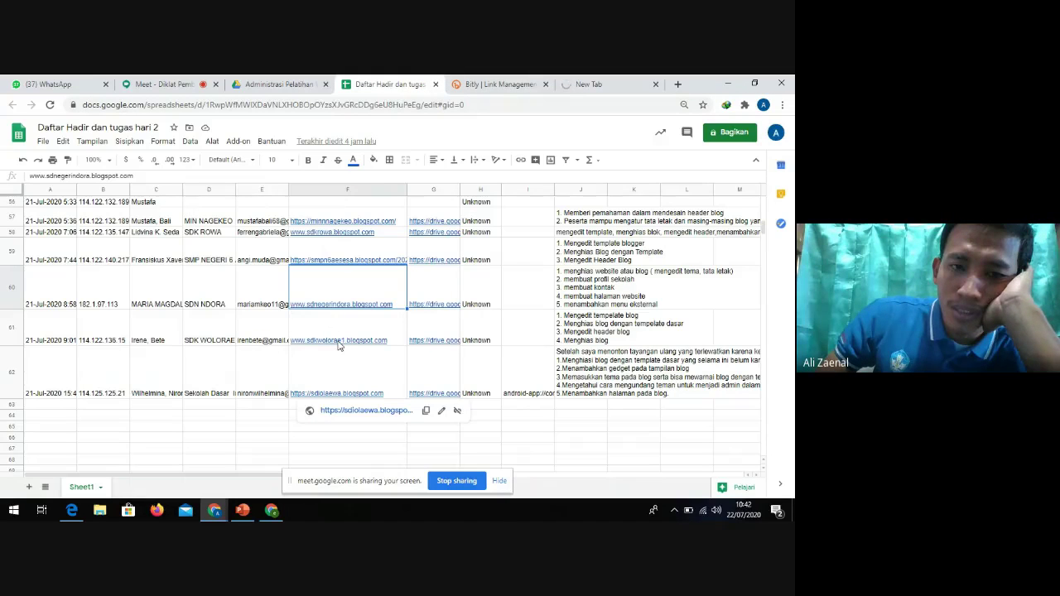
Open the sdkwolorae1.blogspot.com link from row 61, column F, in a new tab
mouse_move(343, 342)
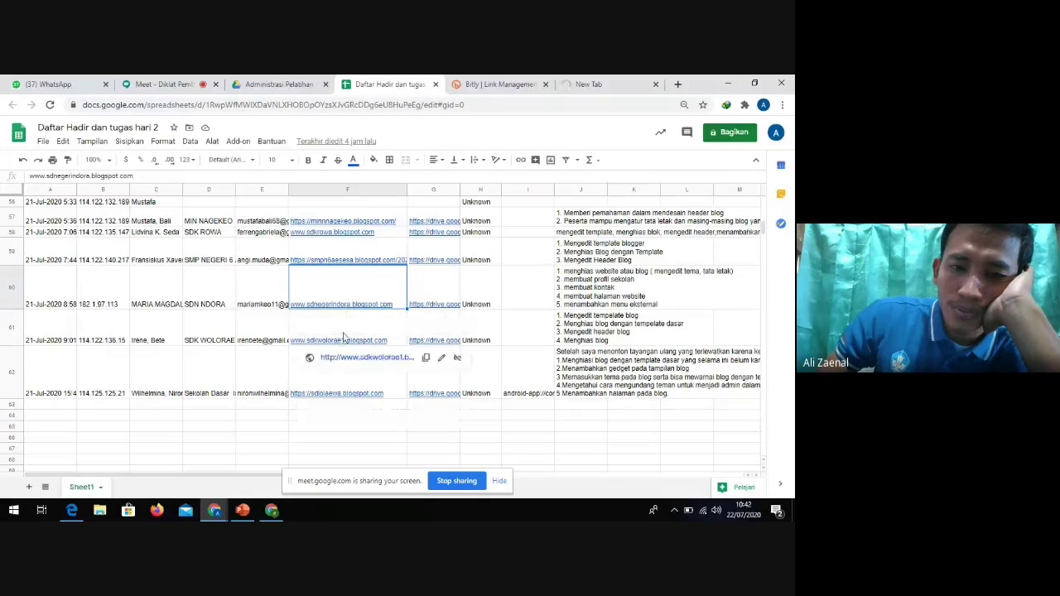
click(349, 365)
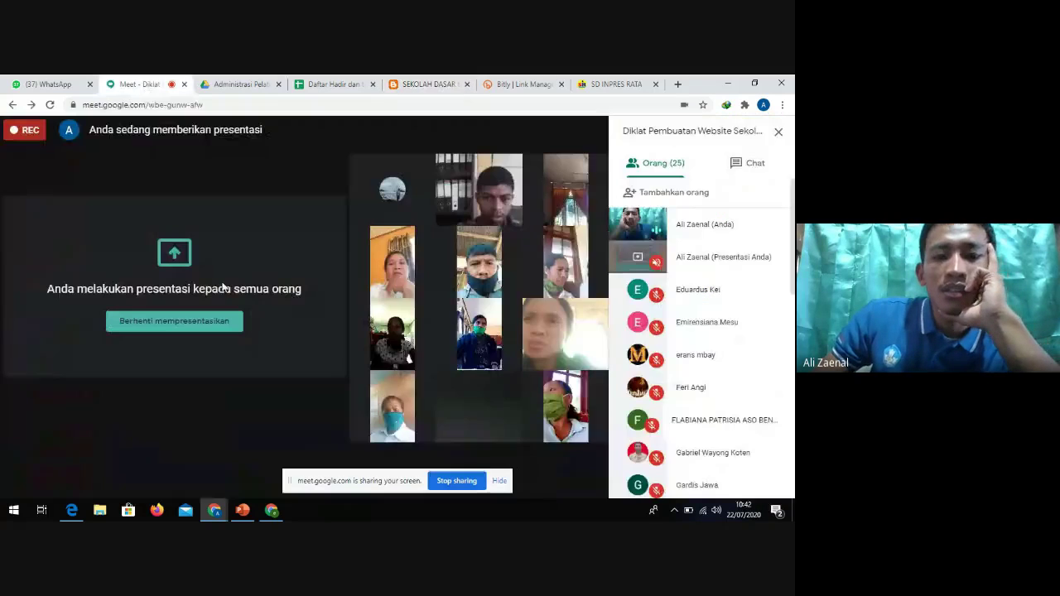
Turn off the camera in Meet, then bring up the Sekolah Dasar Katolik Wolorae blog and select part of its address
click(139, 83)
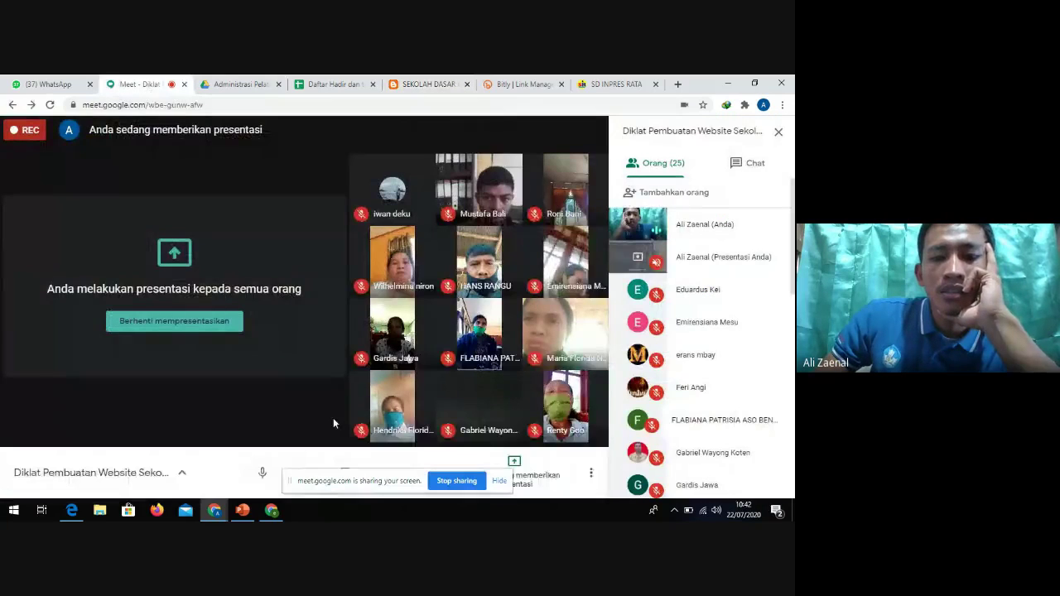
drag(343, 481, 396, 415)
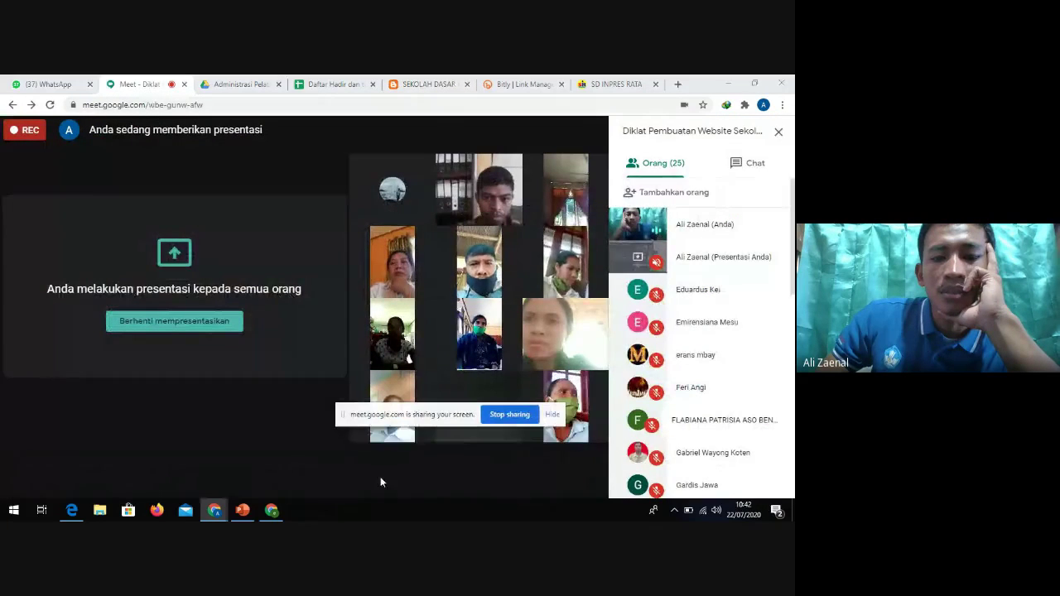
click(346, 474)
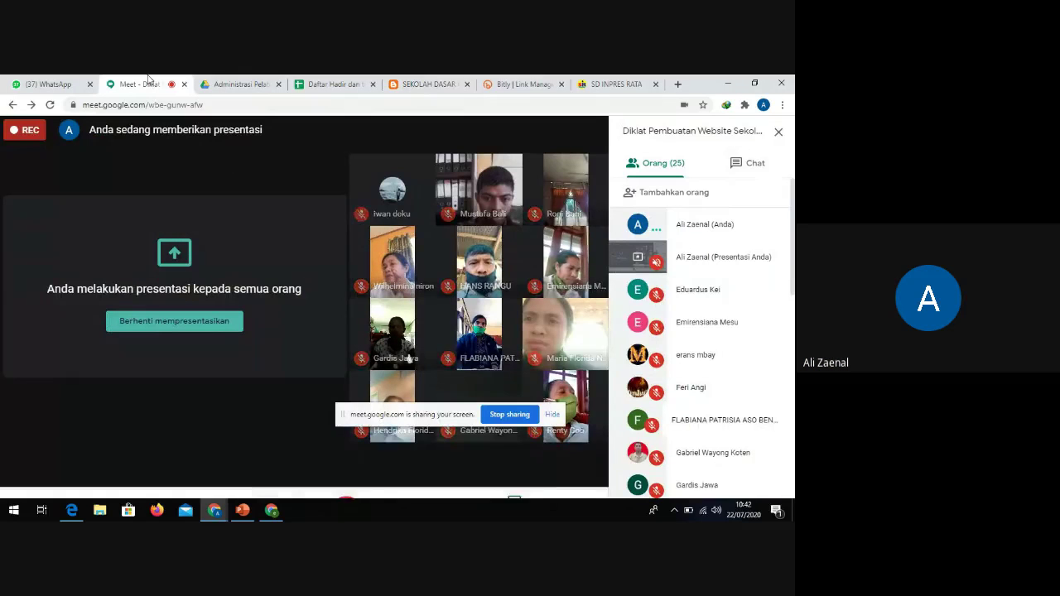
click(522, 84)
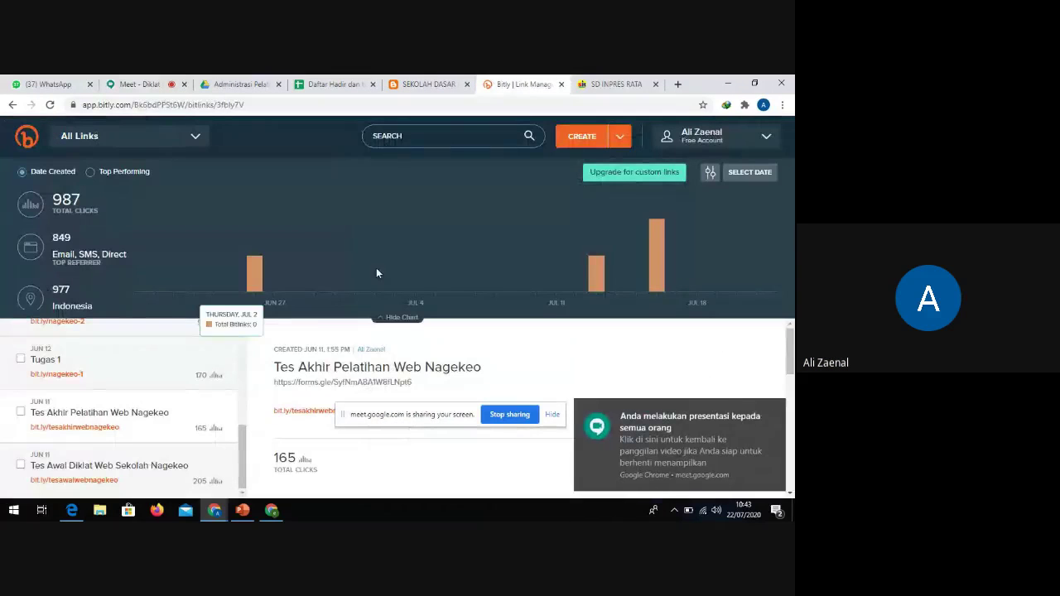
click(412, 88)
drag(199, 103, 83, 103)
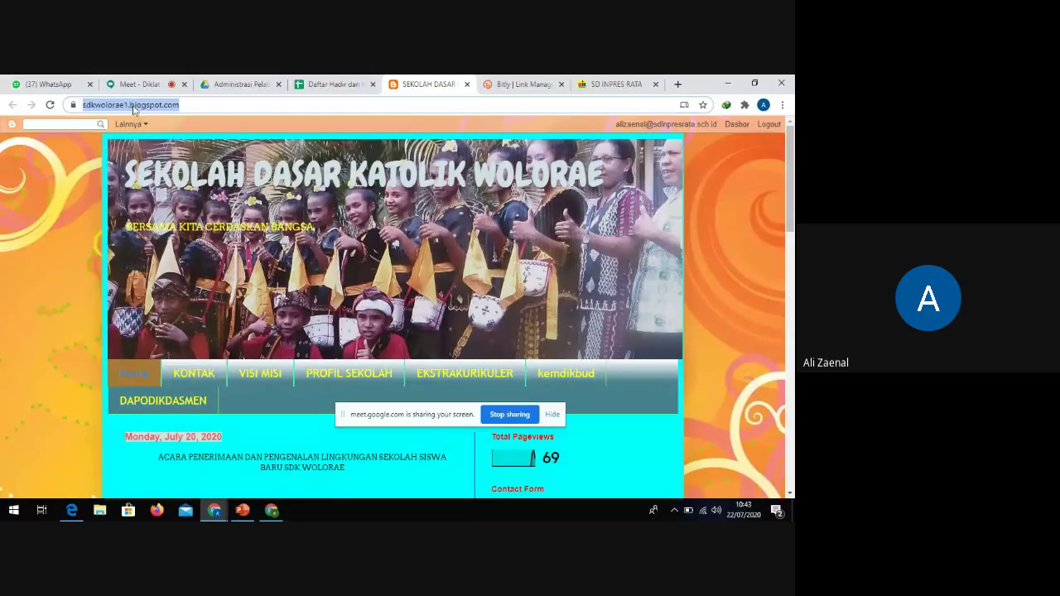
Highlight blogspot.com in the Wolorae blog's address, then switch to the SD Inpres Rata site and select its address
click(152, 106)
drag(158, 105, 208, 110)
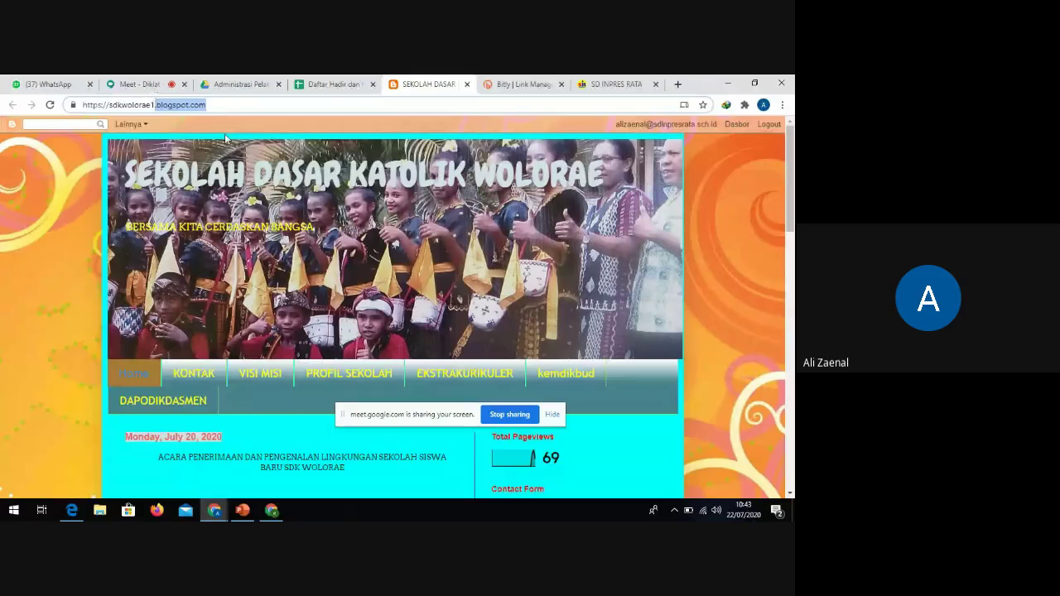
drag(217, 107, 65, 121)
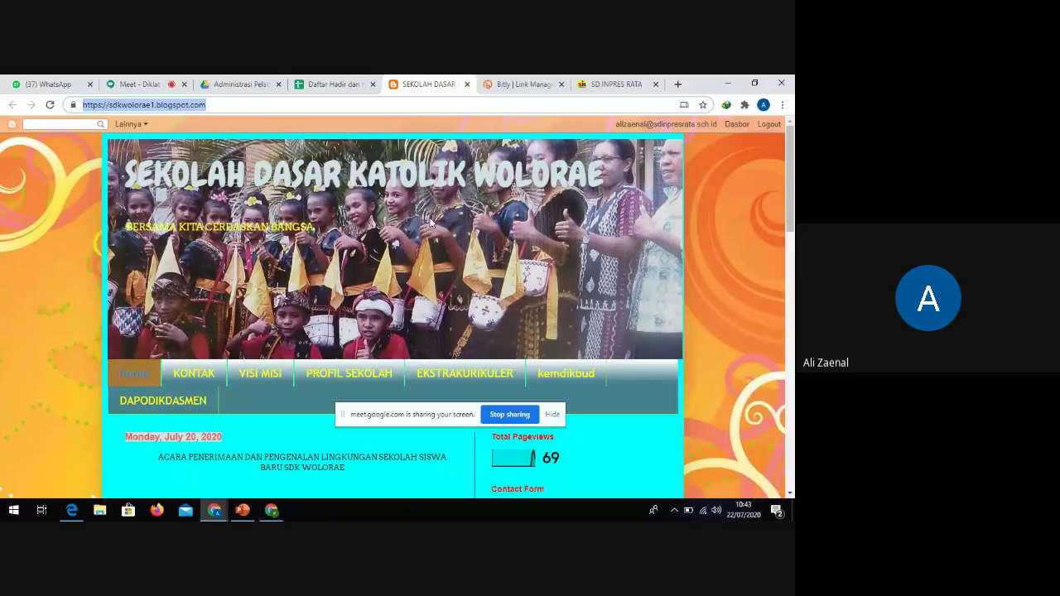
click(611, 84)
drag(149, 105, 82, 105)
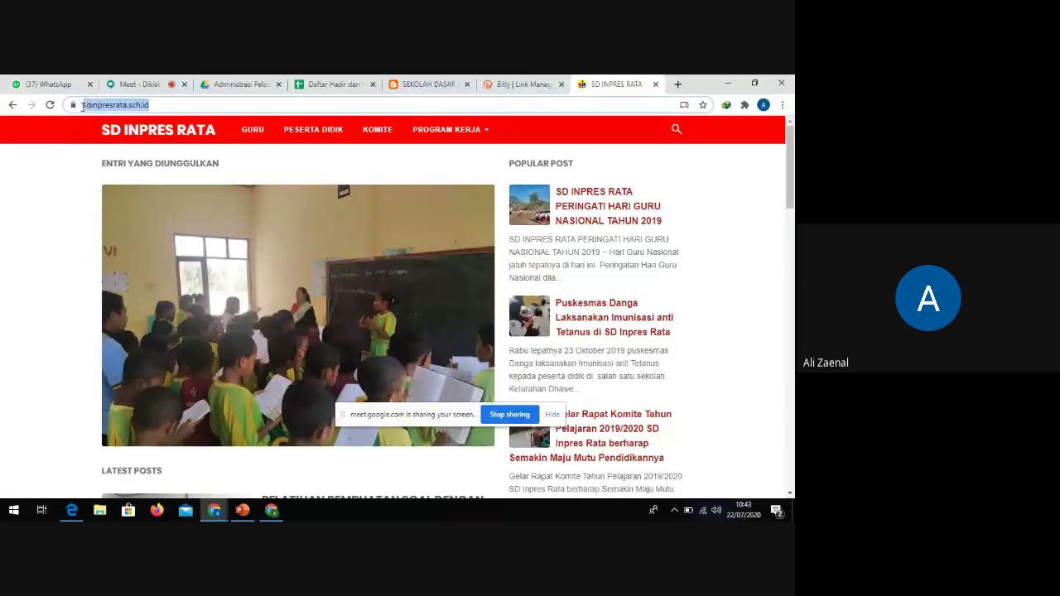
Compare the Wolorae blog with the SD Inpres Rata site, highlighting the end of its sch.id address
click(157, 108)
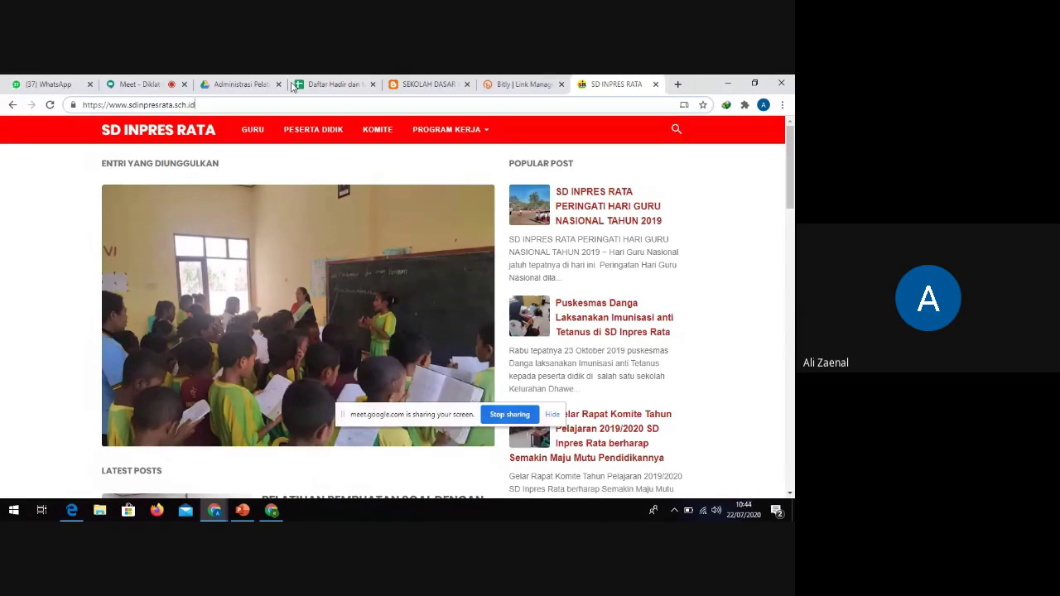
click(401, 82)
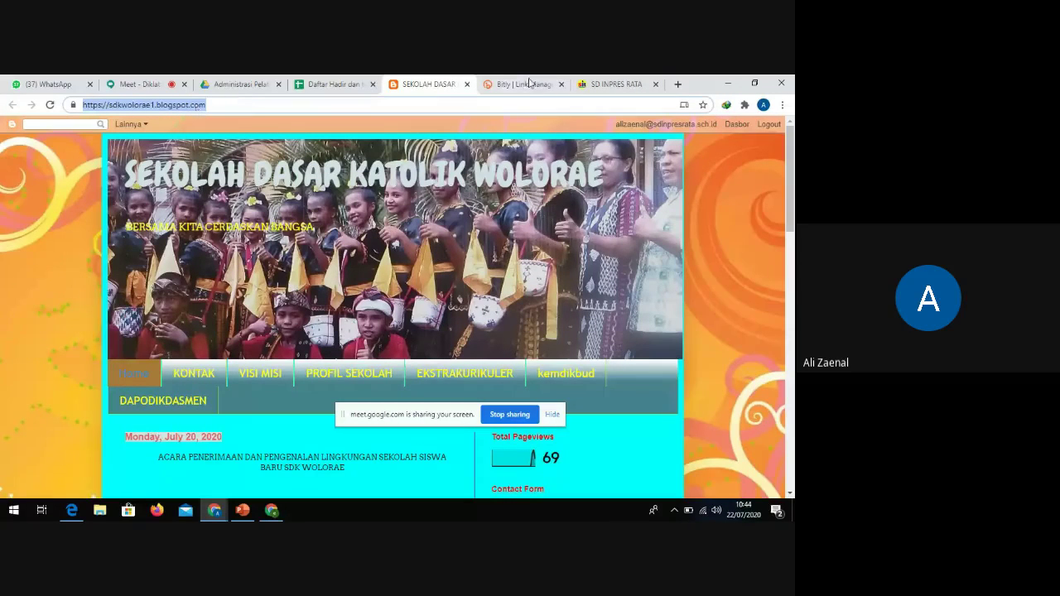
click(616, 84)
drag(196, 104, 79, 105)
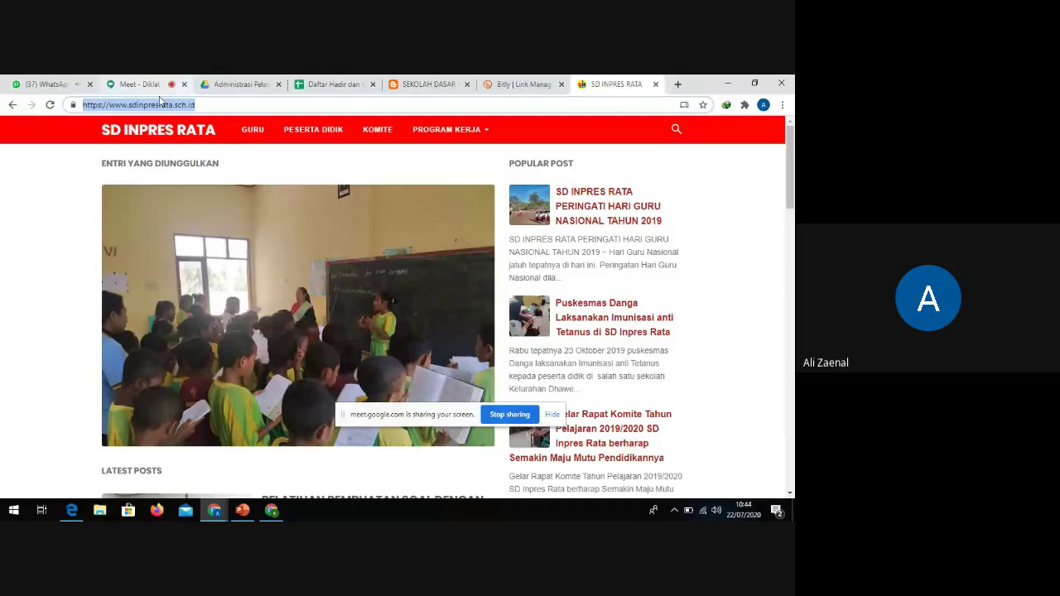
click(145, 85)
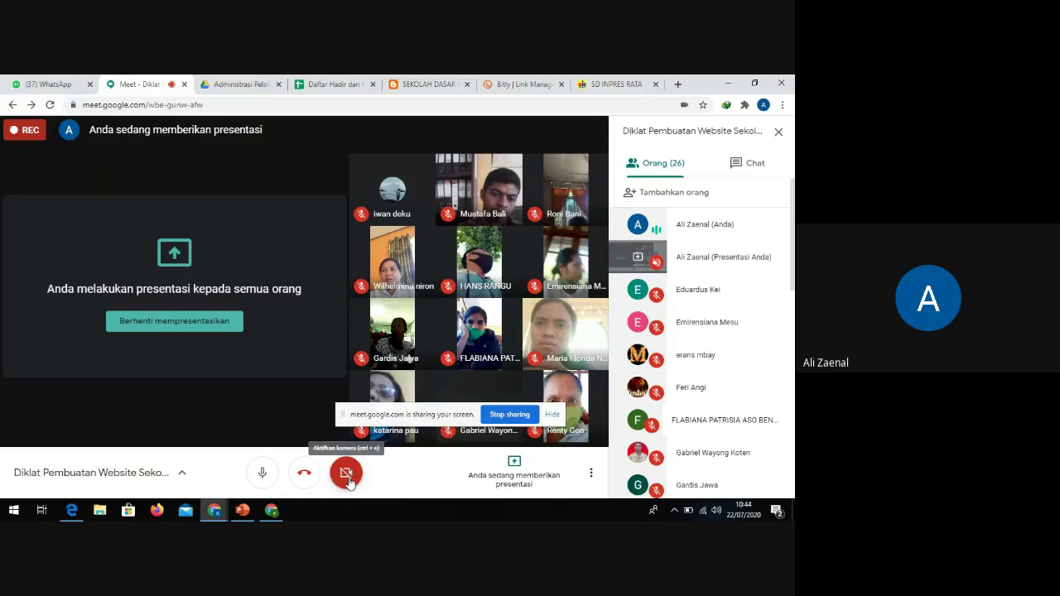
click(616, 83)
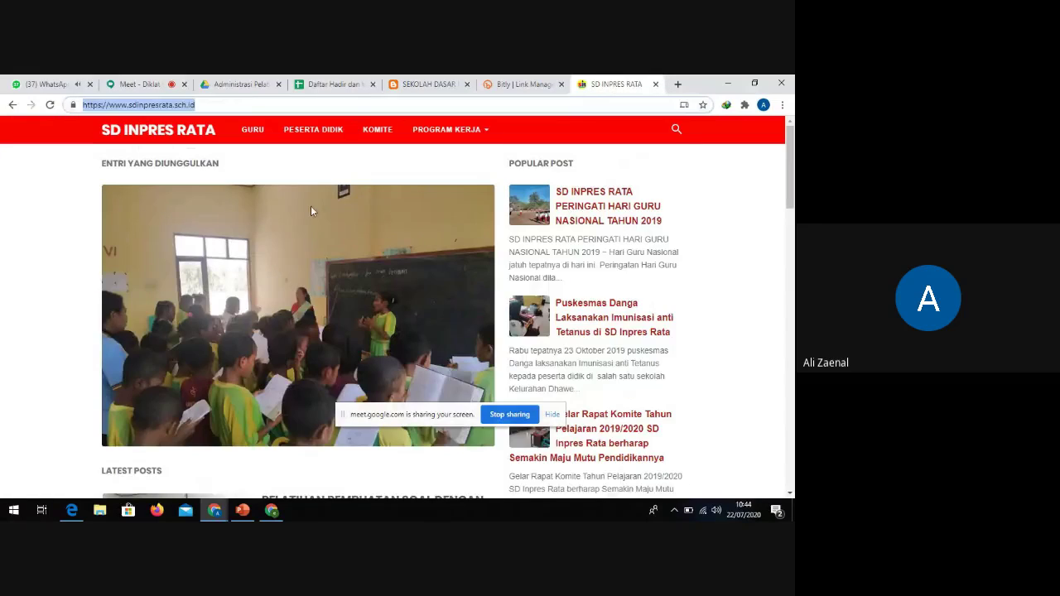
click(202, 105)
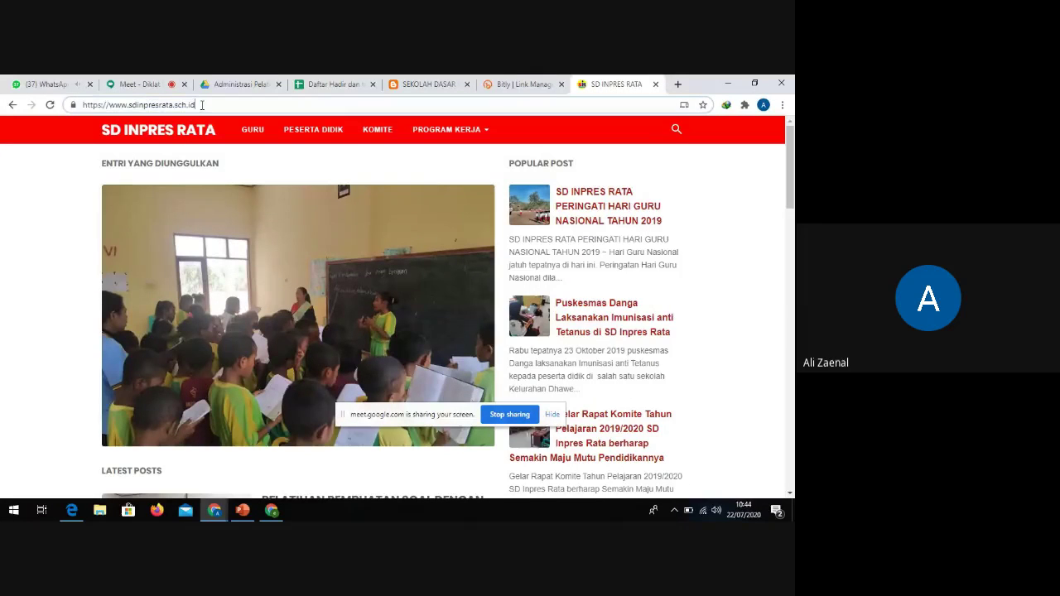
drag(201, 106, 108, 105)
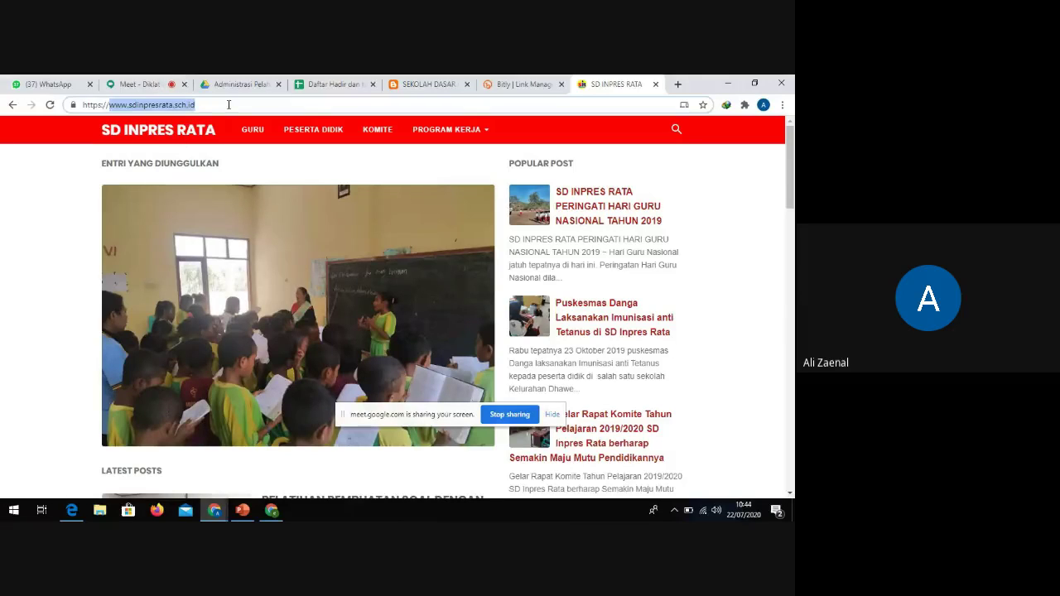
click(156, 87)
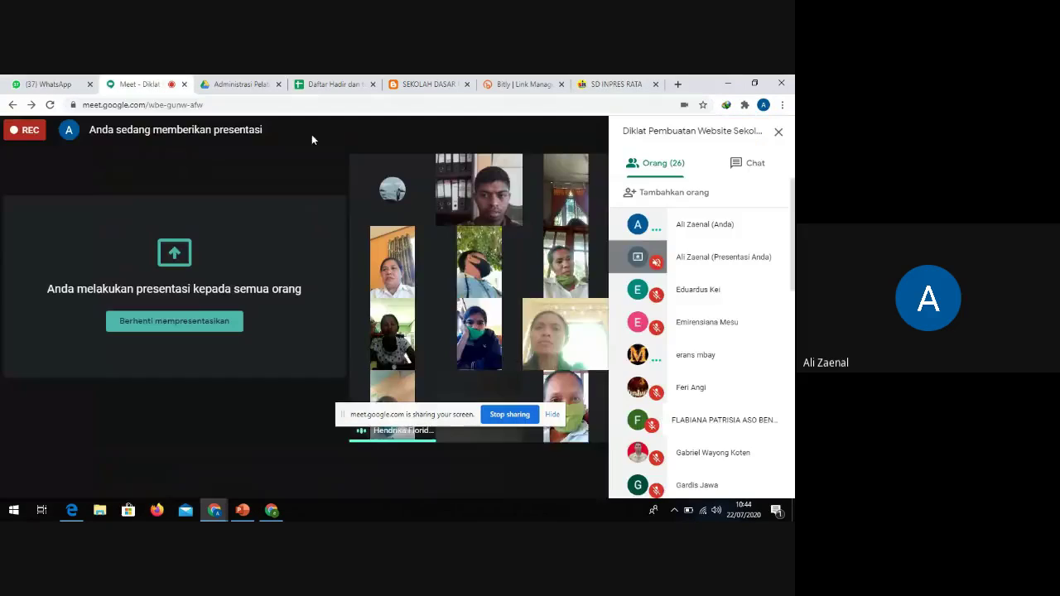
Mute the first participant's microphone for everyone, confirming with Bisukan
click(694, 356)
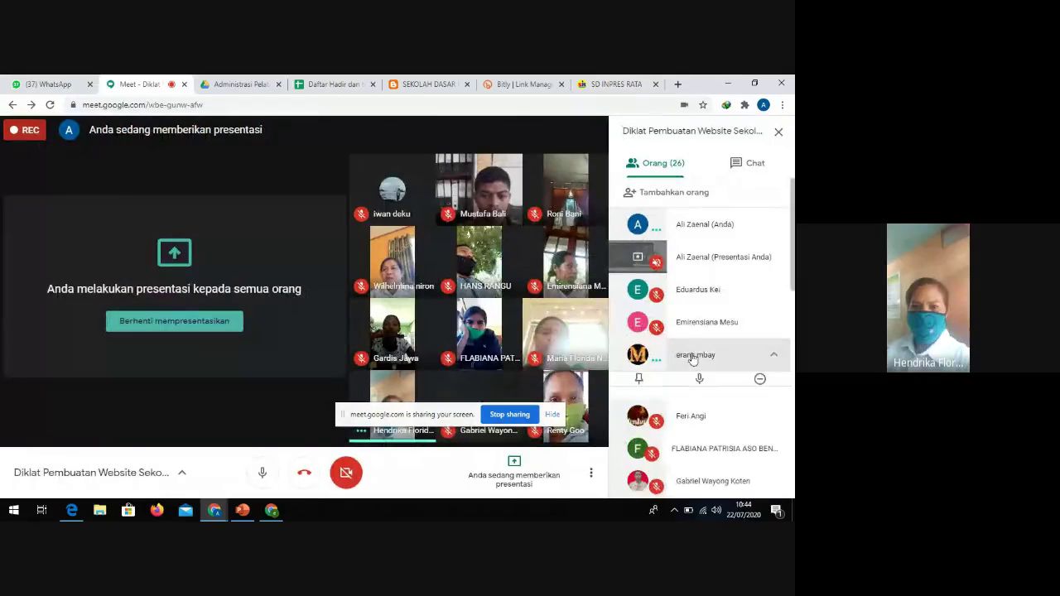
click(700, 387)
click(450, 340)
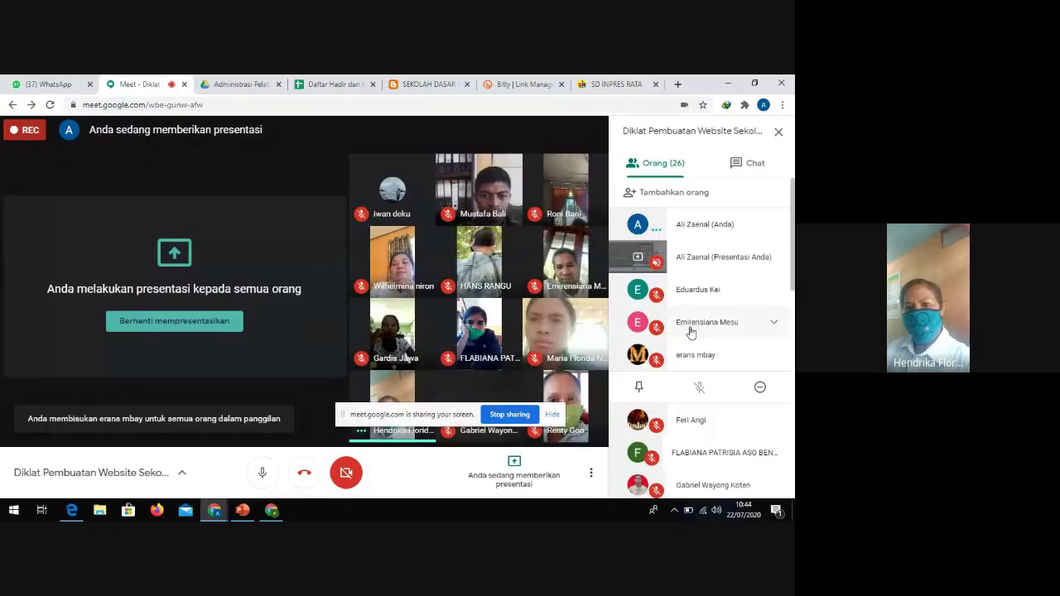
Mute a second participant for everyone, then switch back to the SD Inpres Rata site
scroll(687, 335, down, 4)
scroll(732, 319, down, 1)
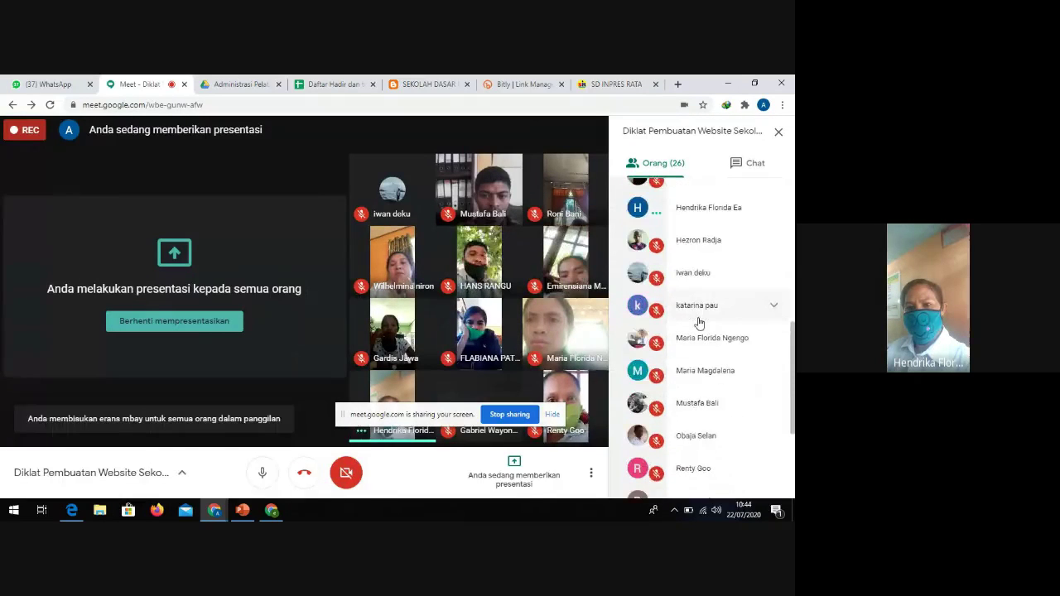
click(723, 213)
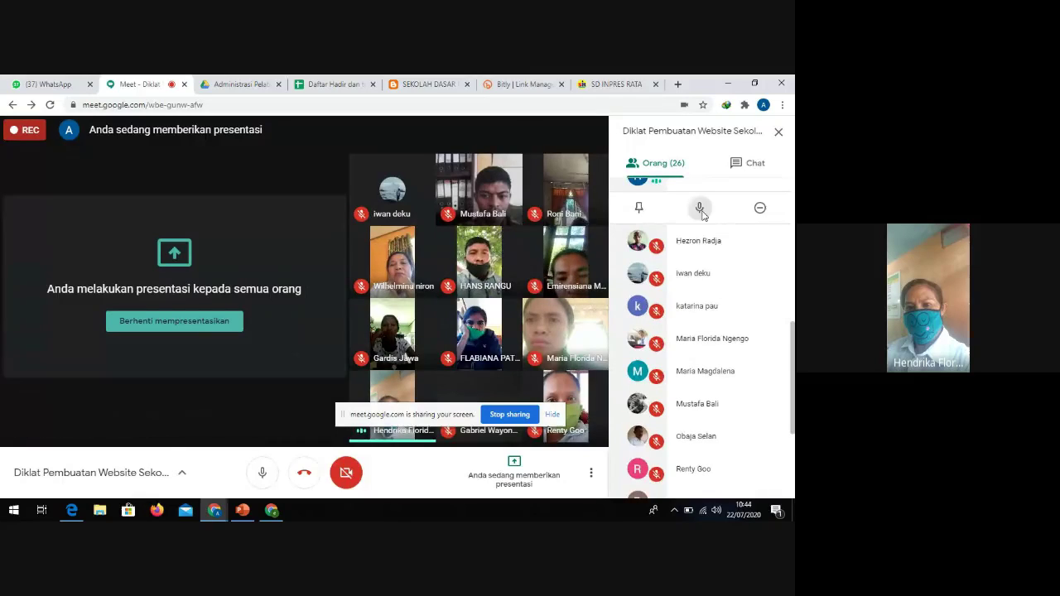
click(699, 207)
click(488, 333)
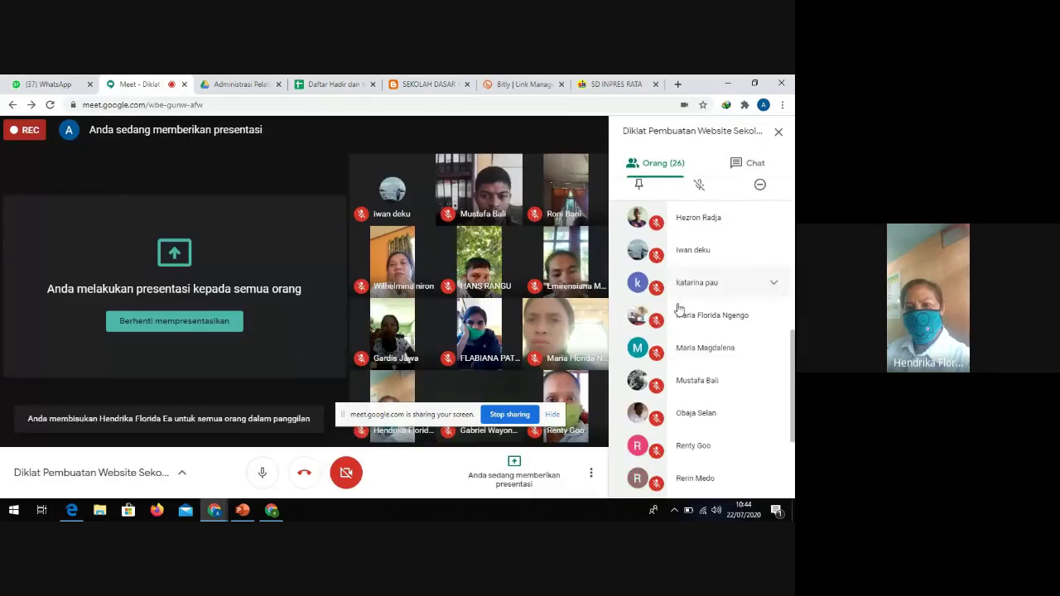
click(613, 85)
Highlight the sch.id ending of sdinpresrata.sch.id in the address bar, then return to Meet
drag(233, 106, 93, 106)
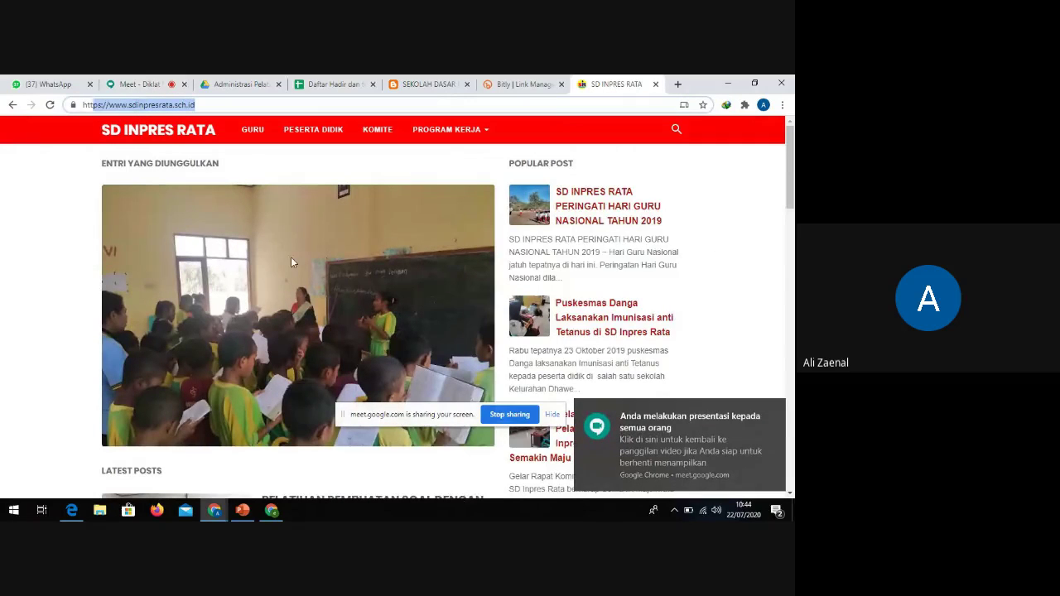
click(176, 106)
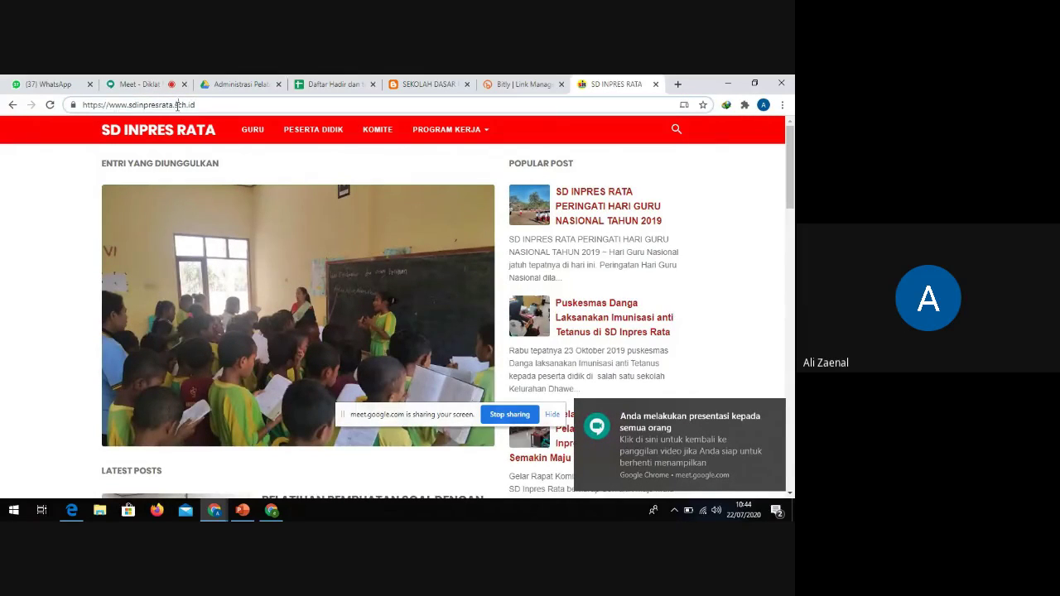
drag(177, 105, 203, 108)
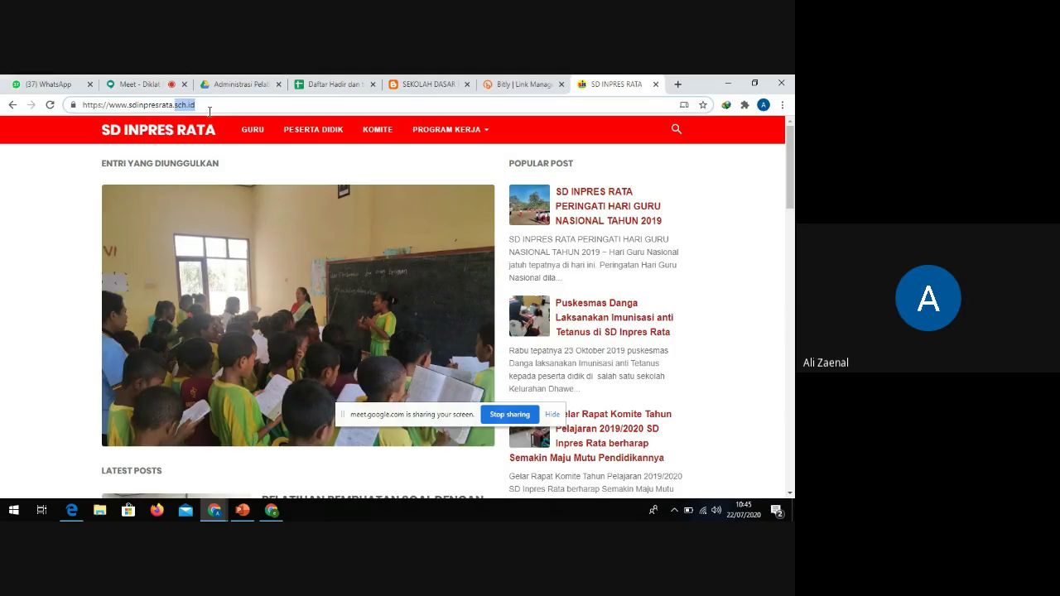
click(139, 85)
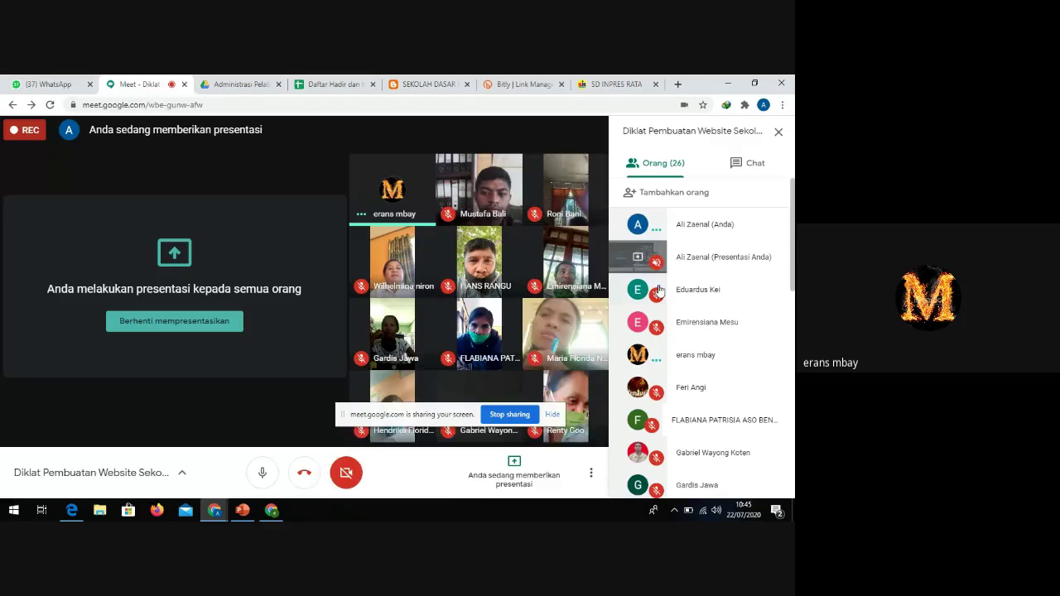
Mute the participant for everyone via Bisukan, then switch to the SD Inpres Rata tab
click(705, 356)
click(699, 387)
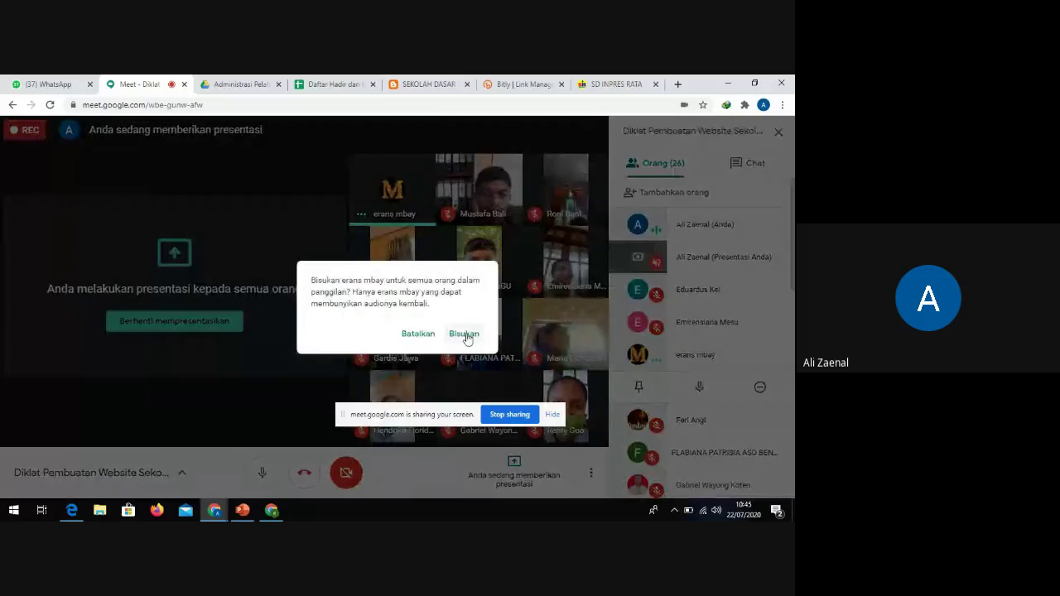
click(465, 334)
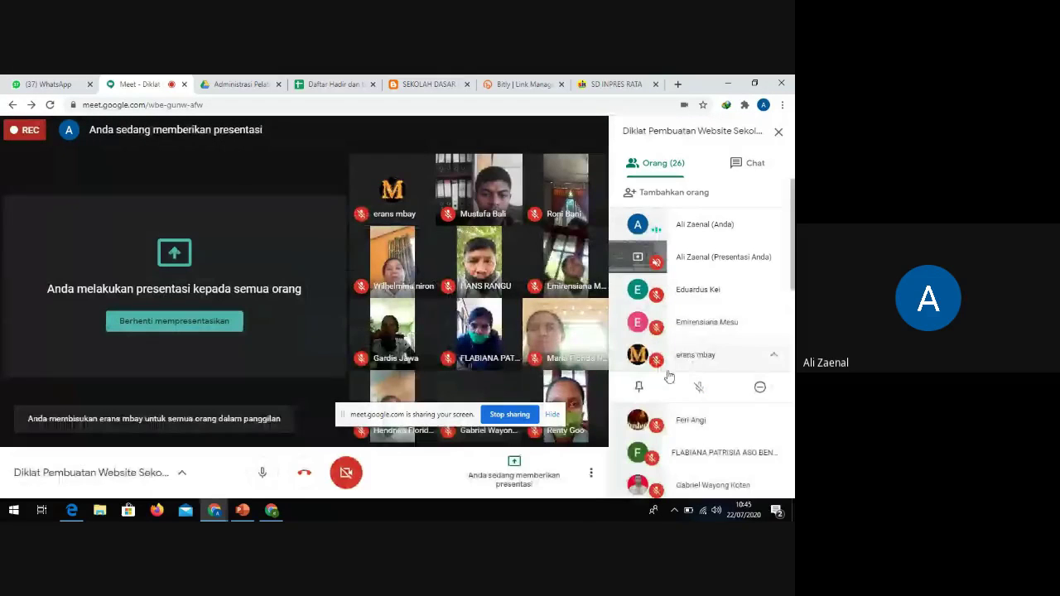
click(597, 87)
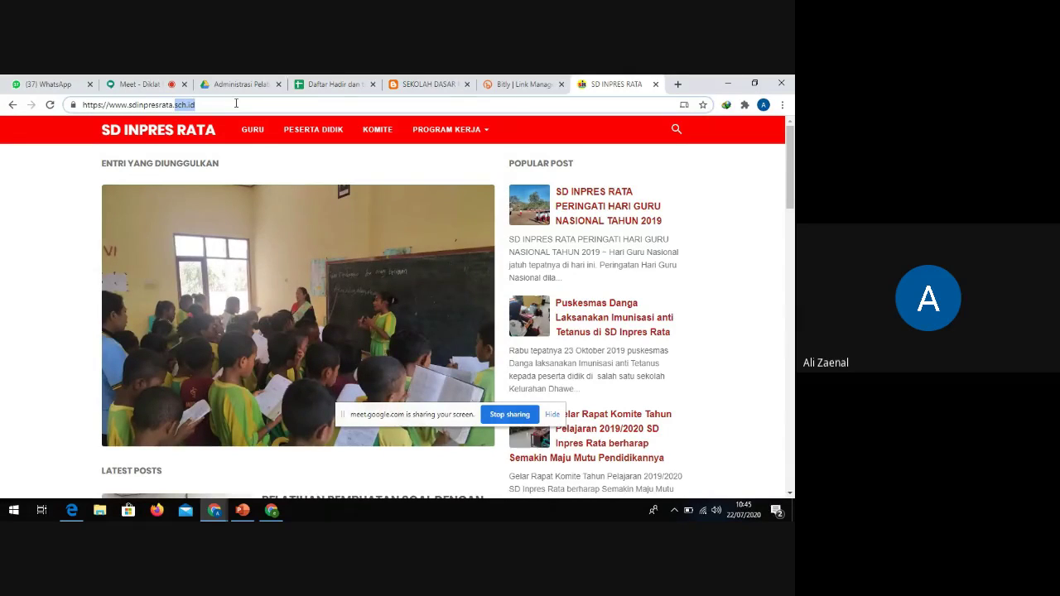
Search Google for 'beli domain' in a new browser tab
click(239, 102)
click(678, 84)
click(497, 105)
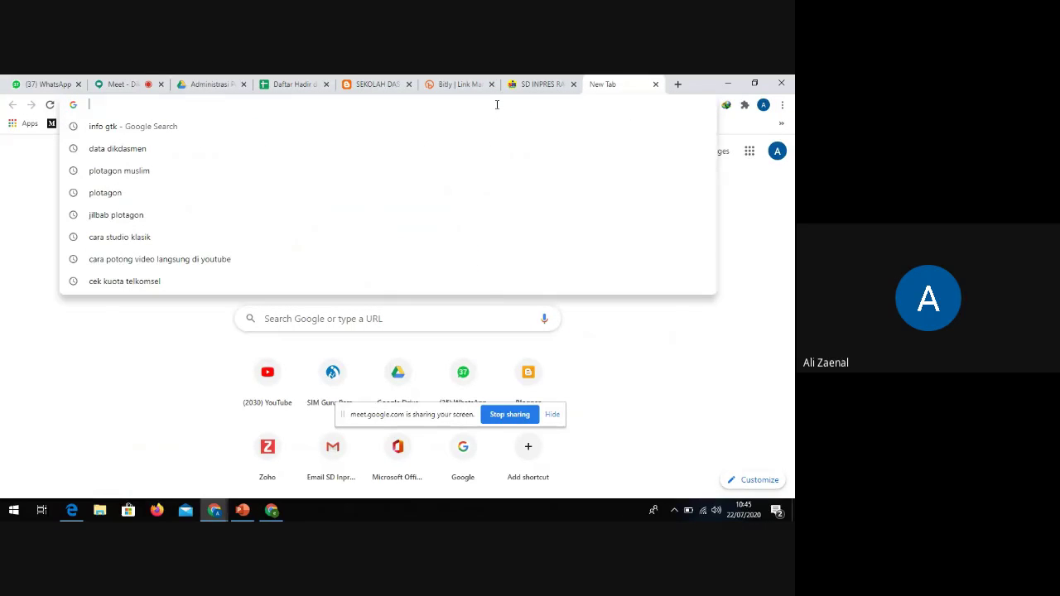
text(beli)
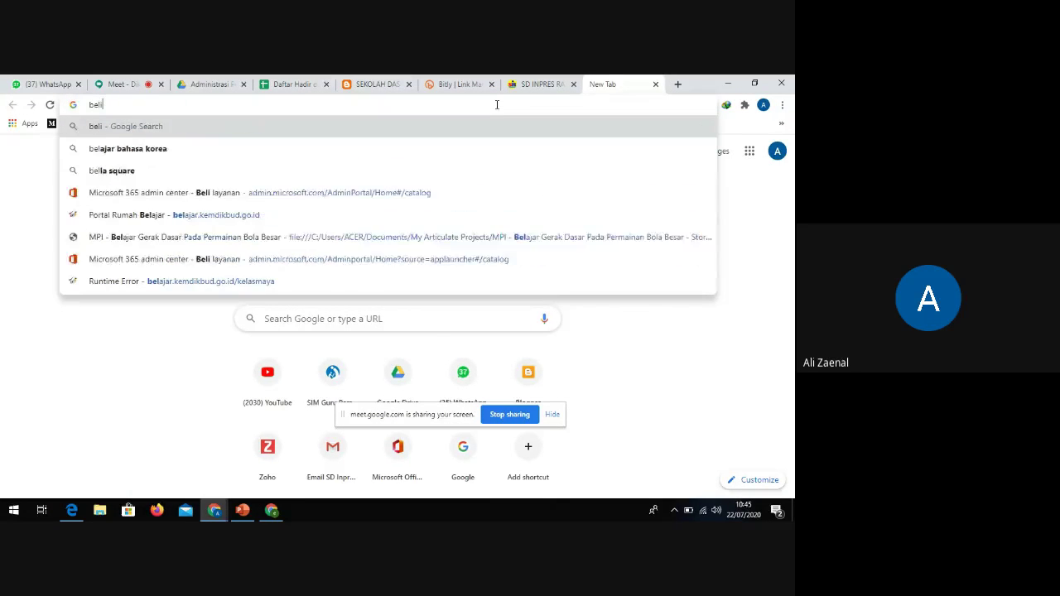
text( domain)
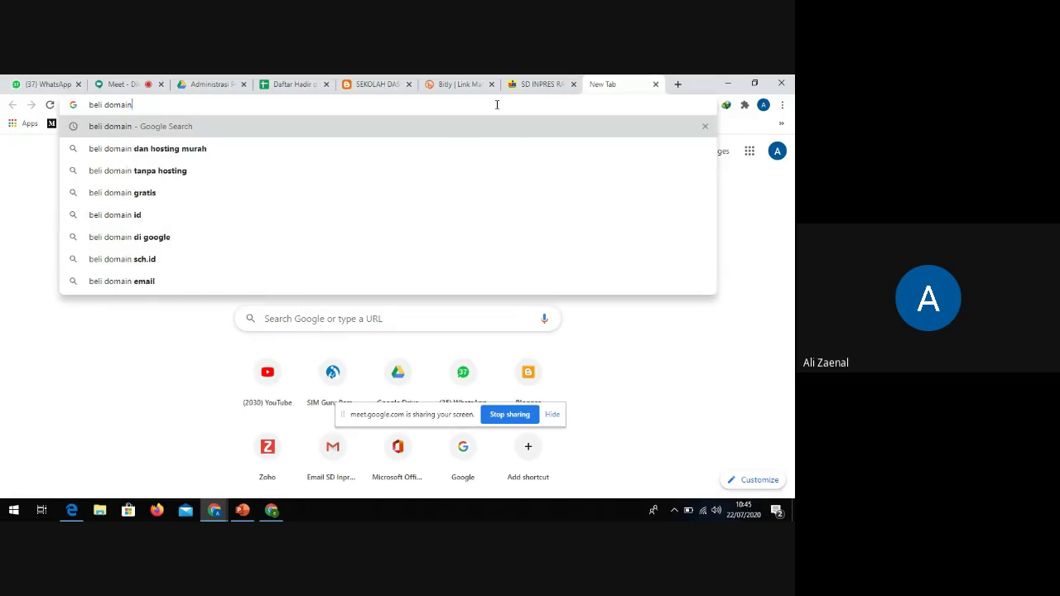
key(Return)
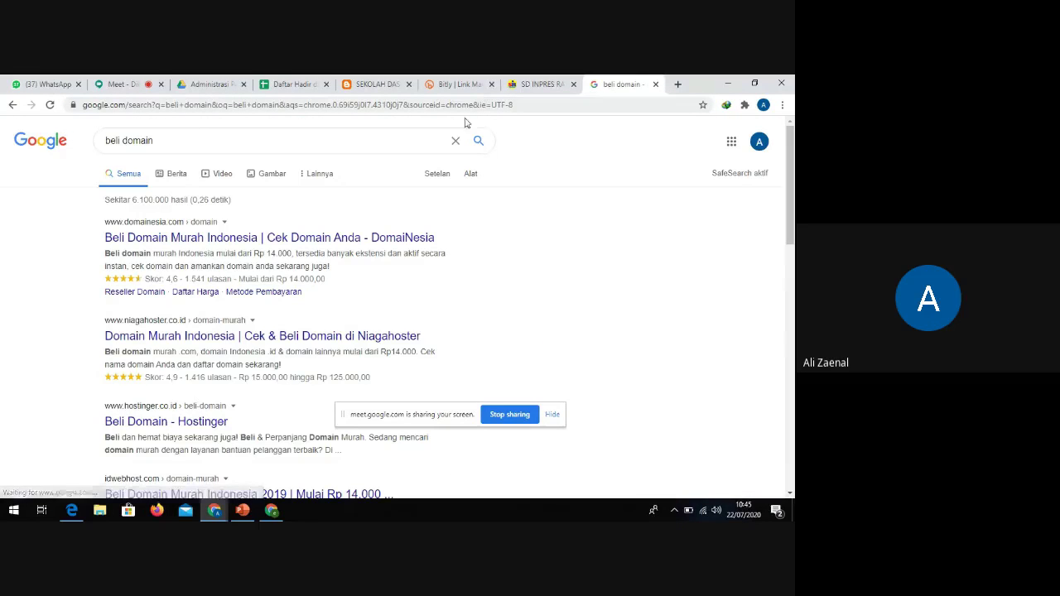
Scroll through the 'beli domain' results, then switch to the SD Inpres Rata site
scroll(170, 230, down, 1)
scroll(169, 232, down, 3)
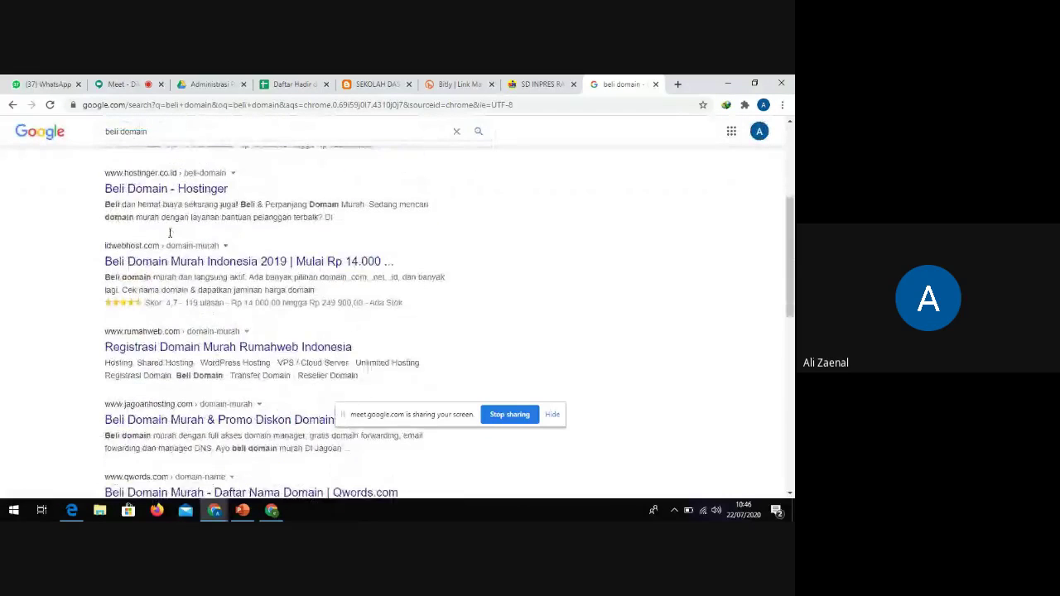
scroll(170, 245, down, 2)
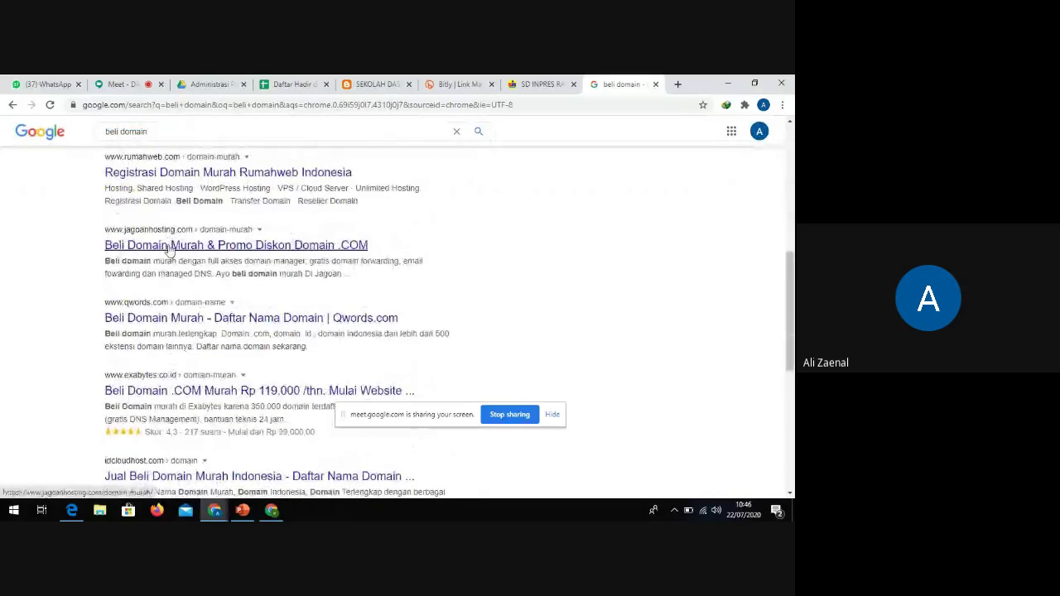
scroll(170, 248, down, 2)
scroll(170, 249, down, 1)
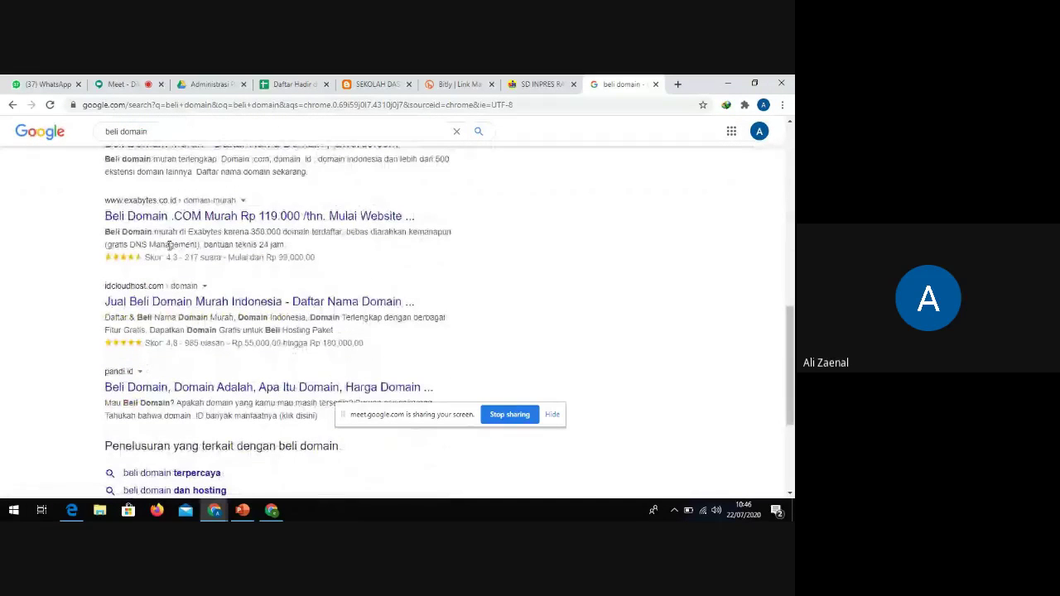
scroll(169, 249, up, 3)
scroll(169, 248, up, 3)
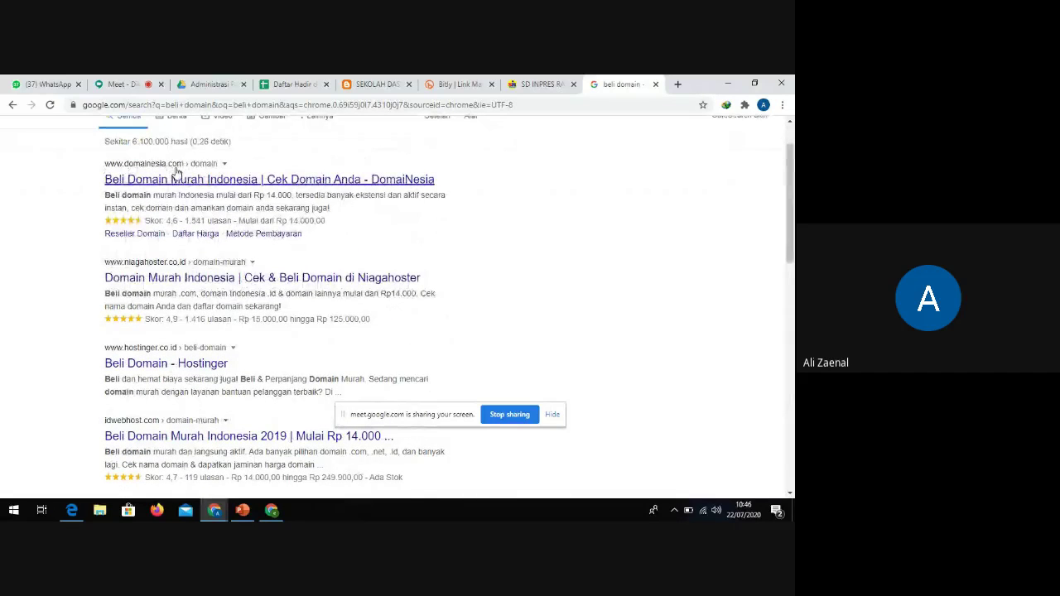
scroll(145, 290, down, 1)
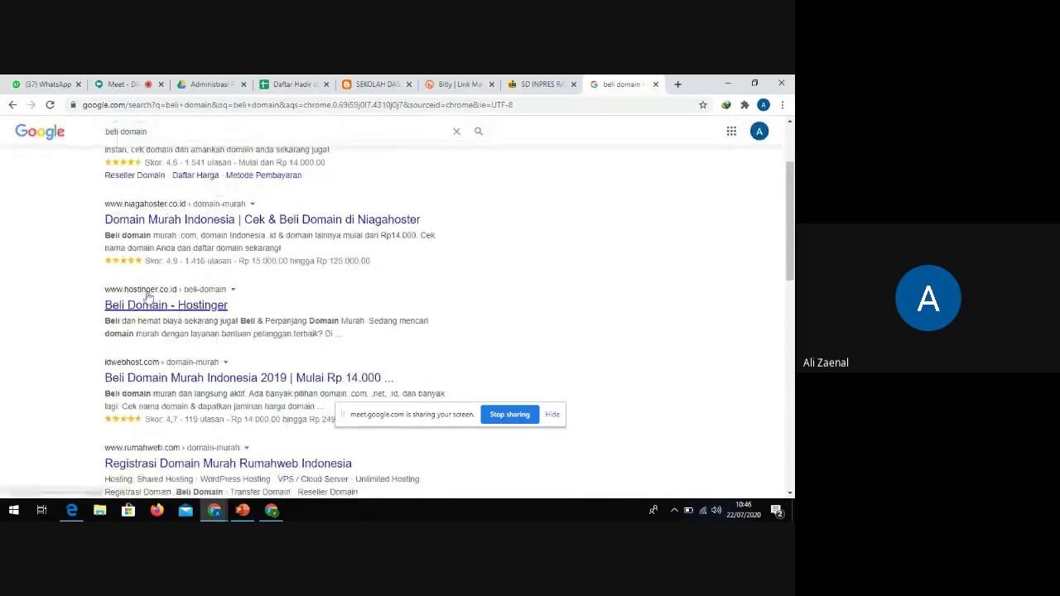
scroll(148, 295, down, 1)
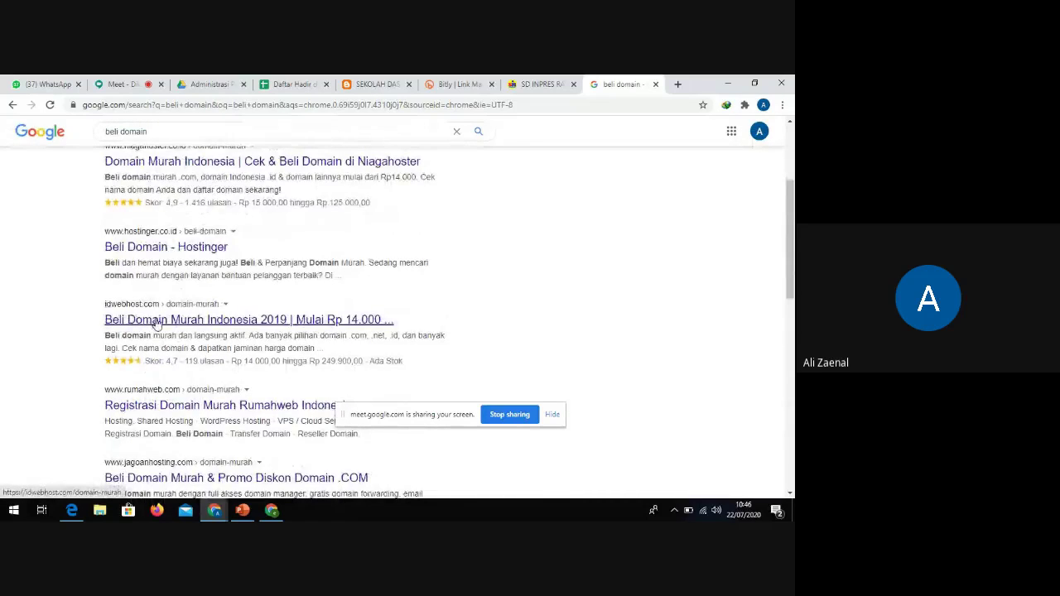
scroll(156, 324, down, 3)
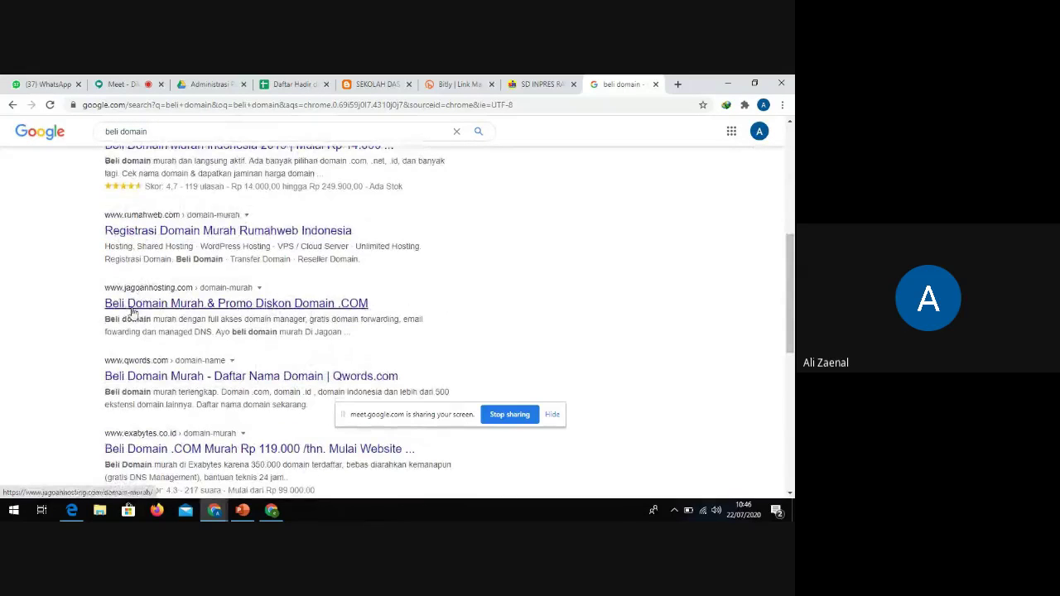
scroll(194, 386, down, 2)
scroll(194, 385, down, 2)
scroll(192, 331, up, 8)
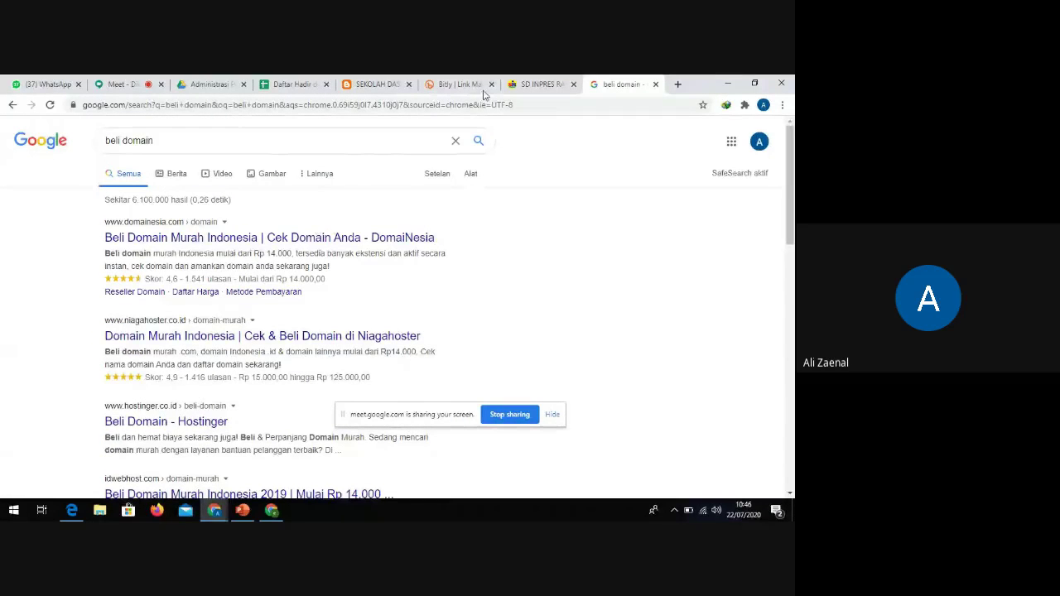
click(539, 84)
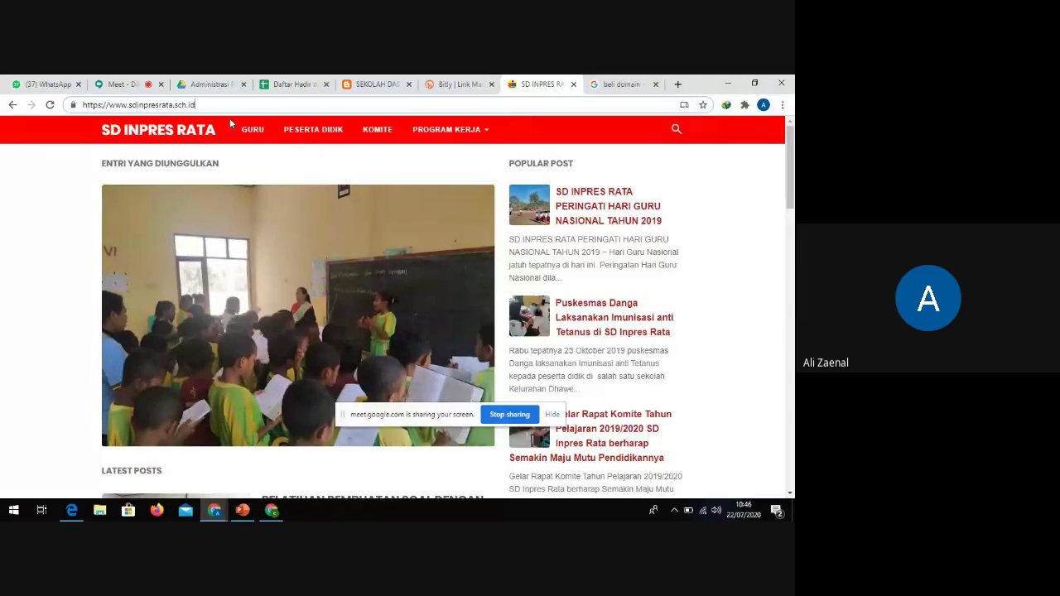
drag(199, 105, 178, 105)
click(219, 108)
drag(229, 106, 77, 109)
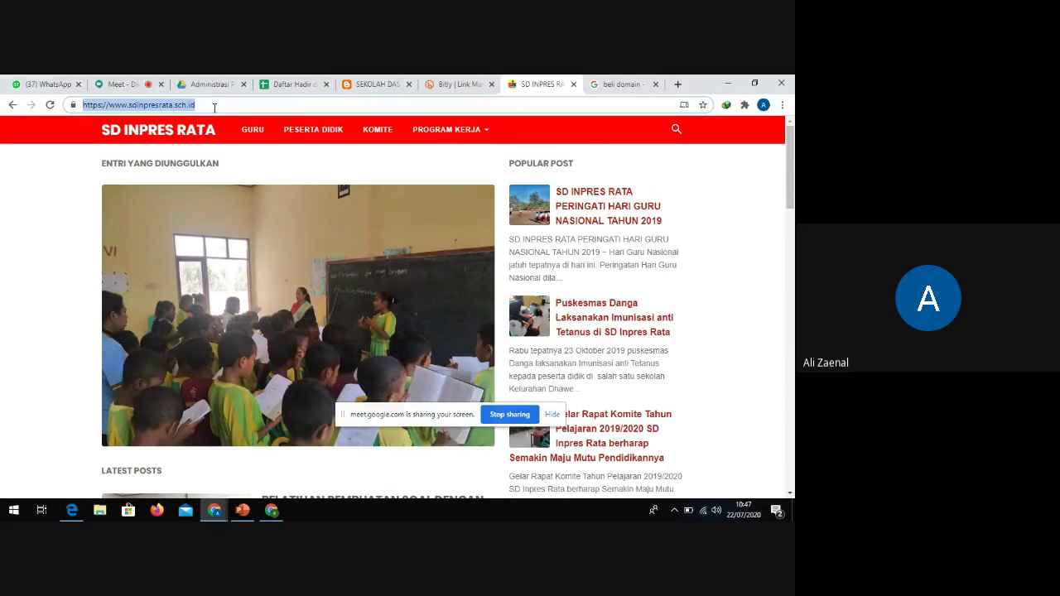
click(214, 108)
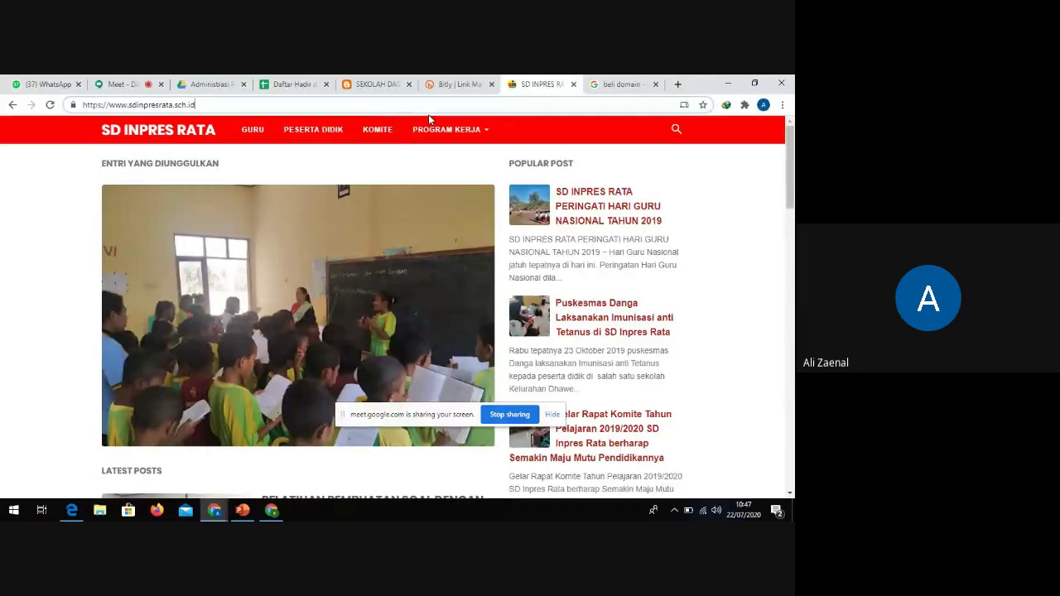
mouse_move(427, 125)
drag(197, 105, 83, 98)
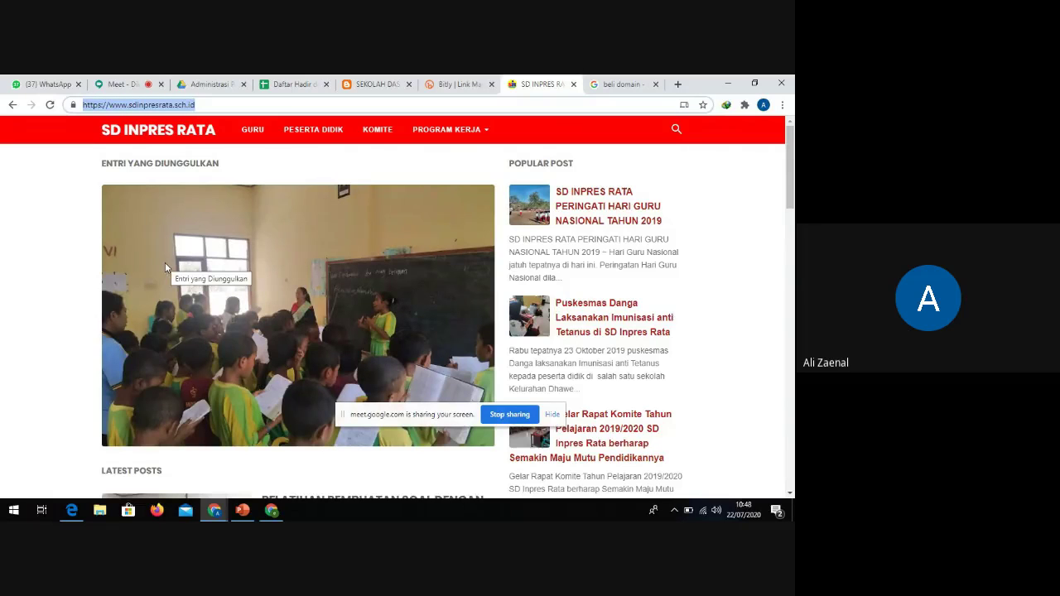
click(211, 106)
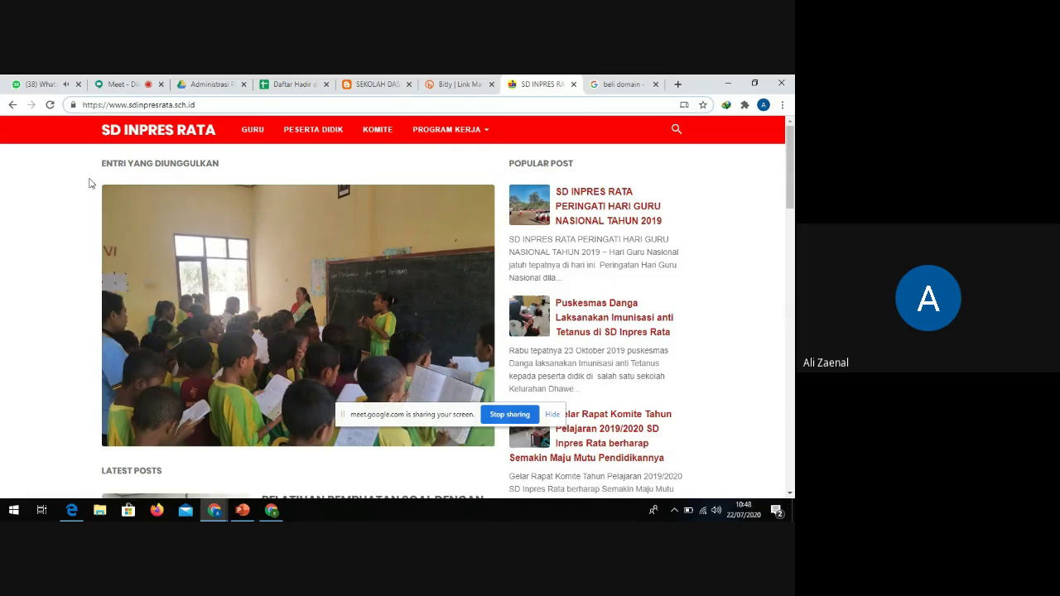
scroll(186, 200, down, 1)
scroll(215, 221, up, 1)
scroll(215, 220, down, 2)
scroll(214, 226, down, 2)
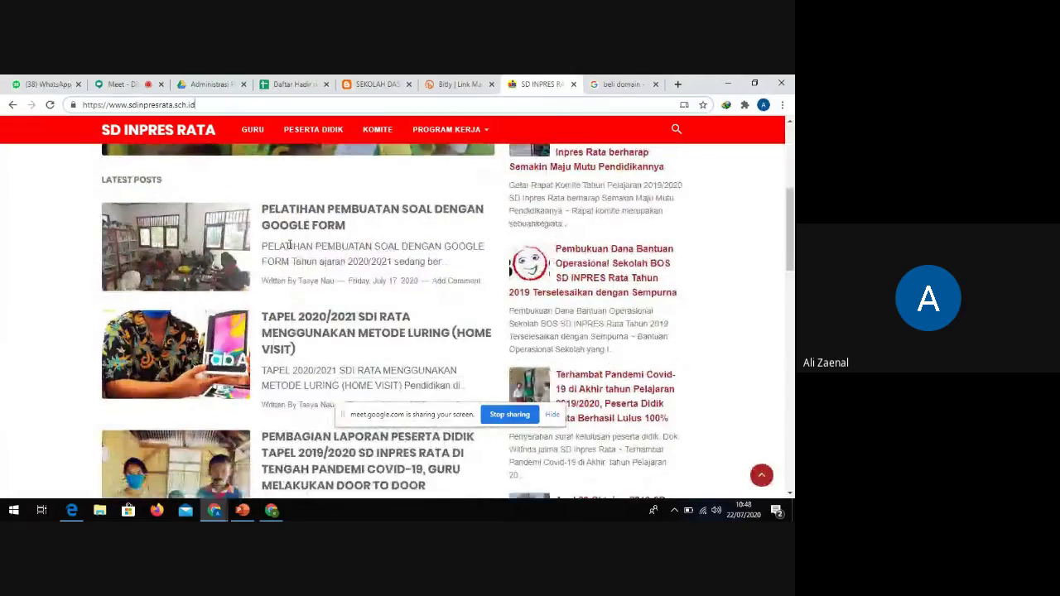
scroll(321, 292, down, 2)
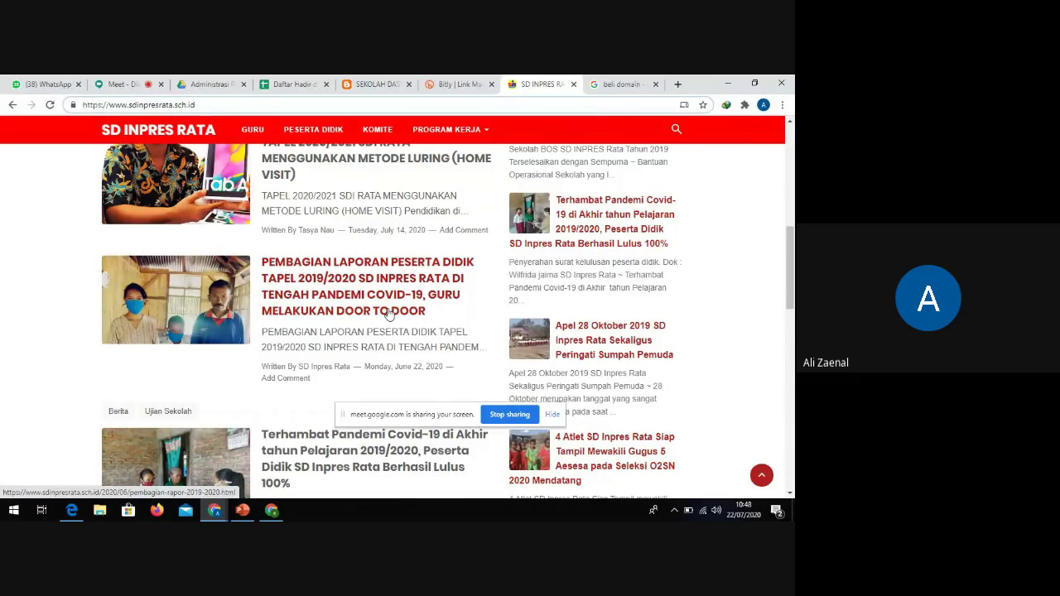
scroll(388, 313, up, 1)
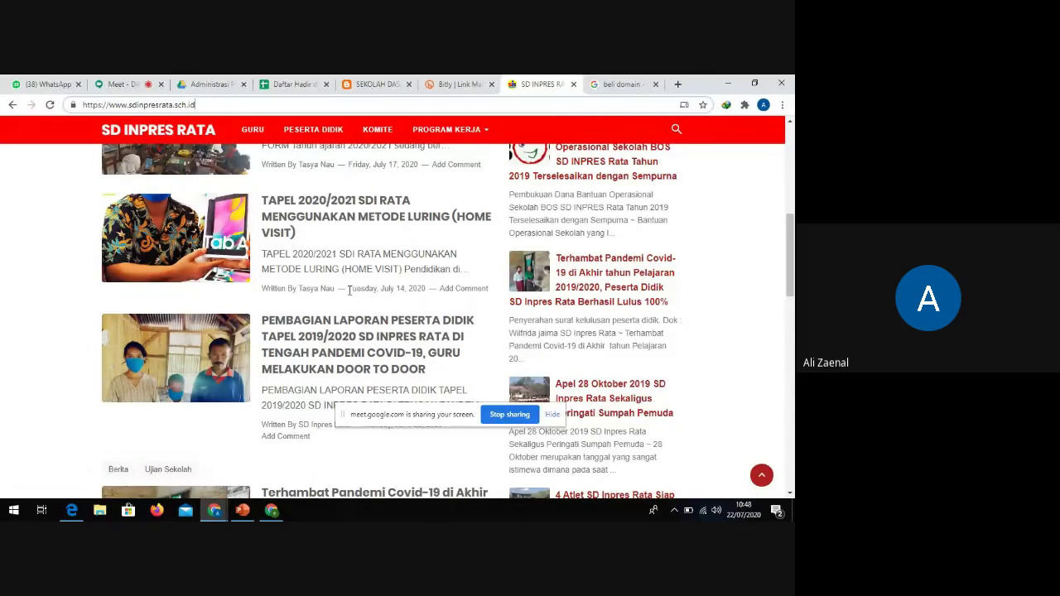
scroll(349, 294, up, 1)
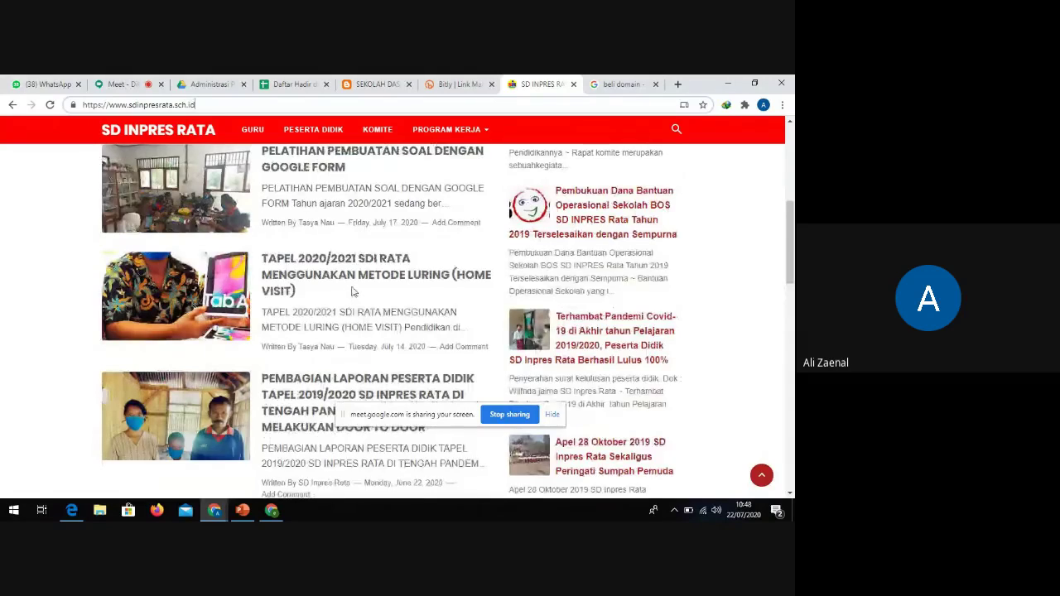
scroll(351, 292, up, 5)
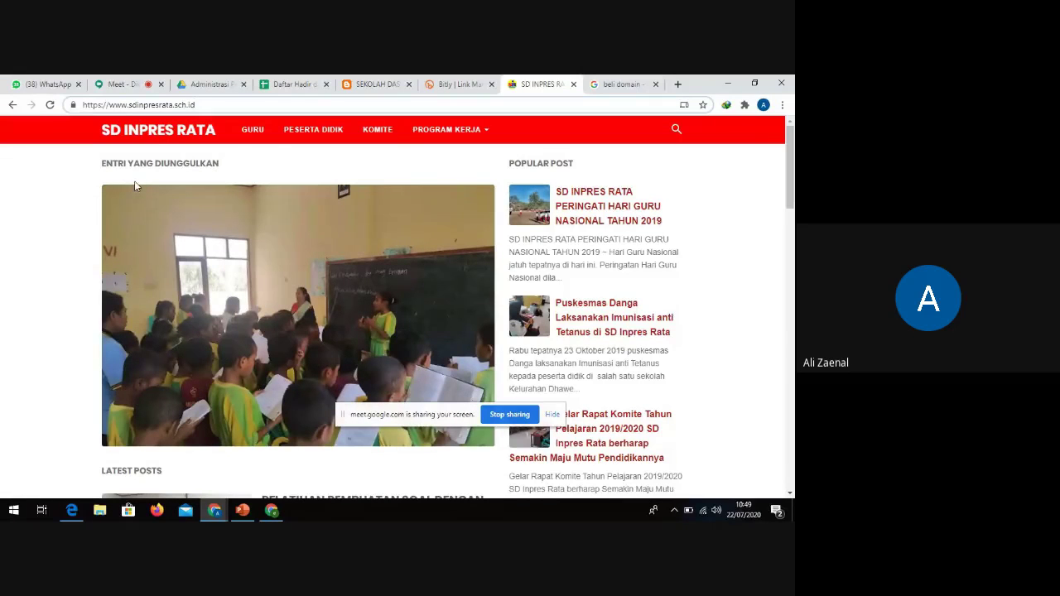
Admit the waiting participant with Terima, then switch to the Wolorae school blog
click(118, 84)
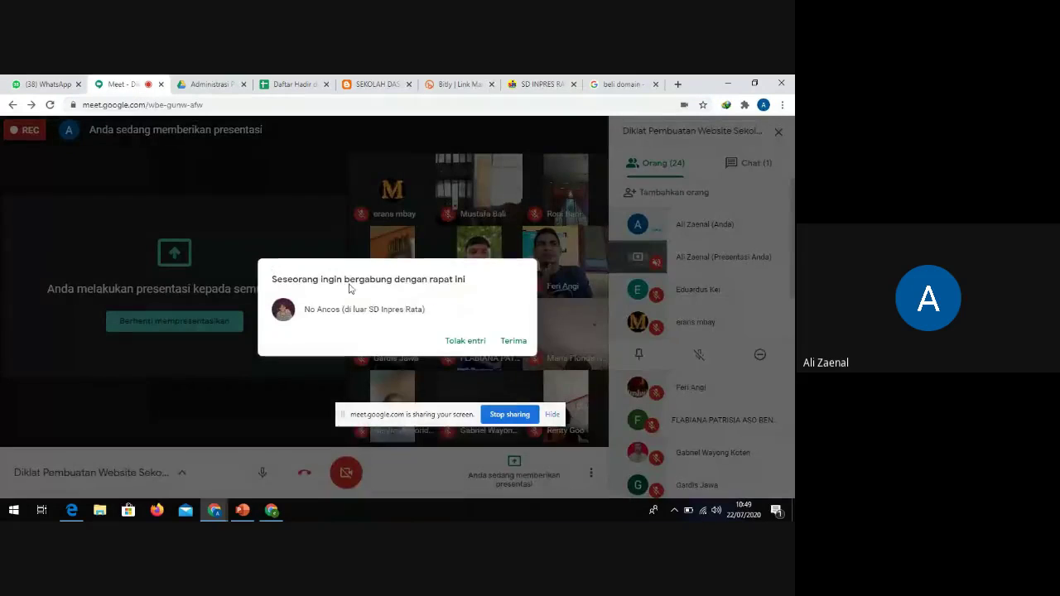
click(512, 340)
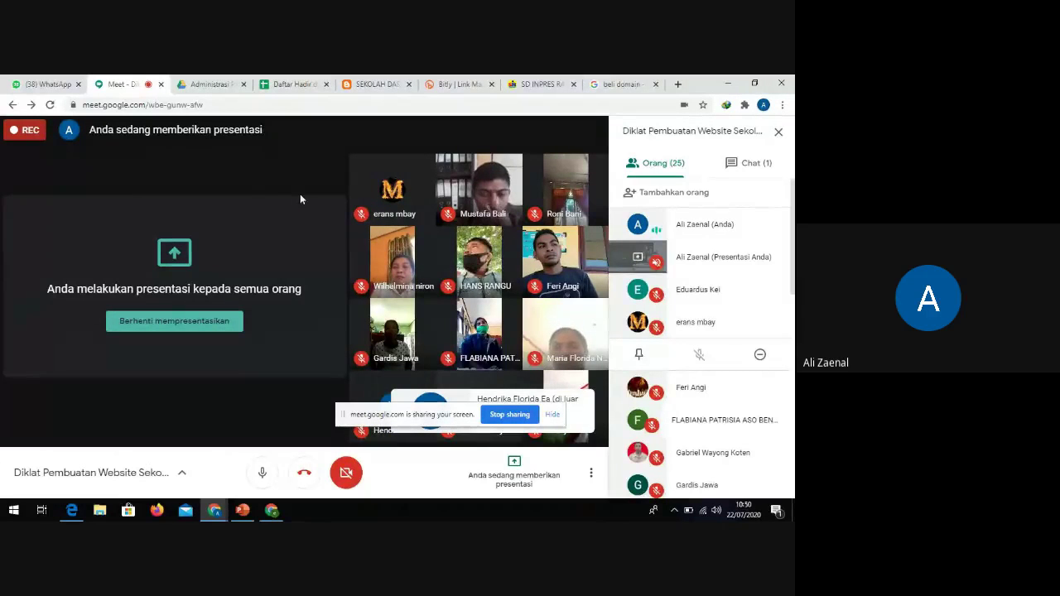
click(364, 85)
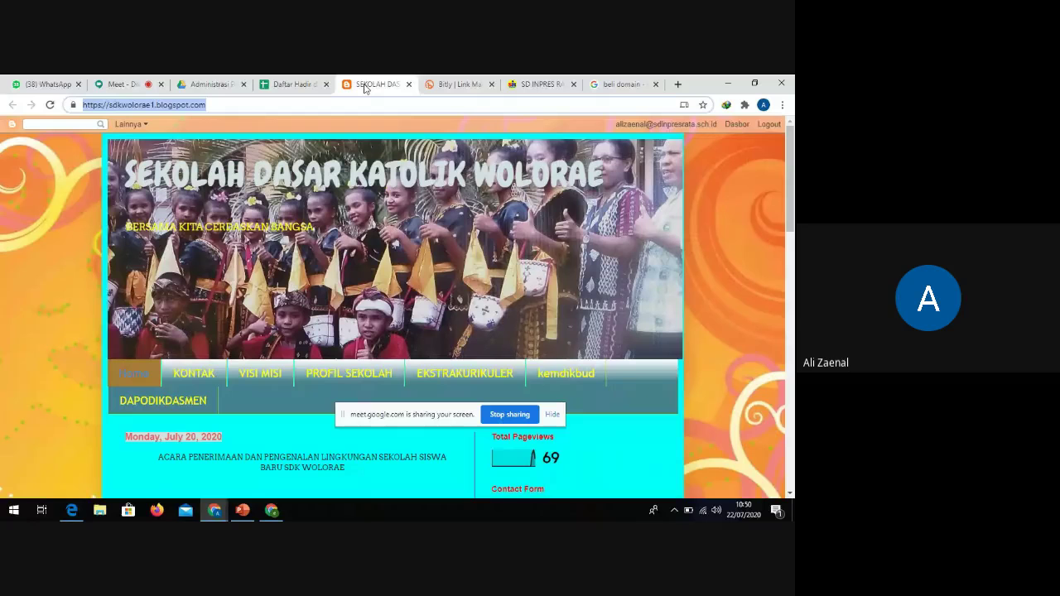
Scroll through the Sekolah Dasar Katolik Wolorae blog
scroll(241, 322, down, 2)
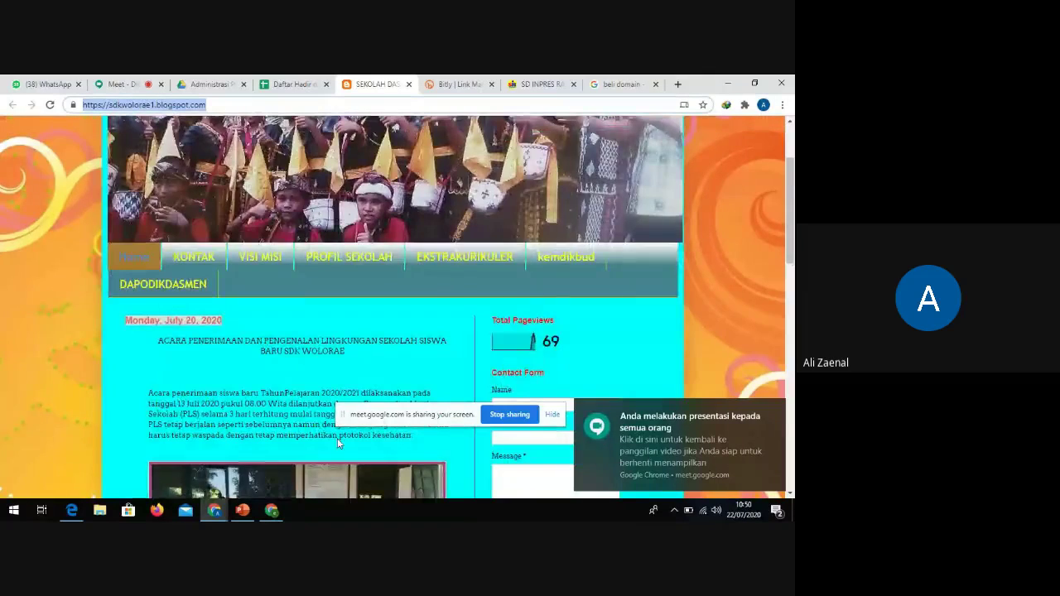
scroll(337, 443, down, 2)
scroll(355, 350, up, 3)
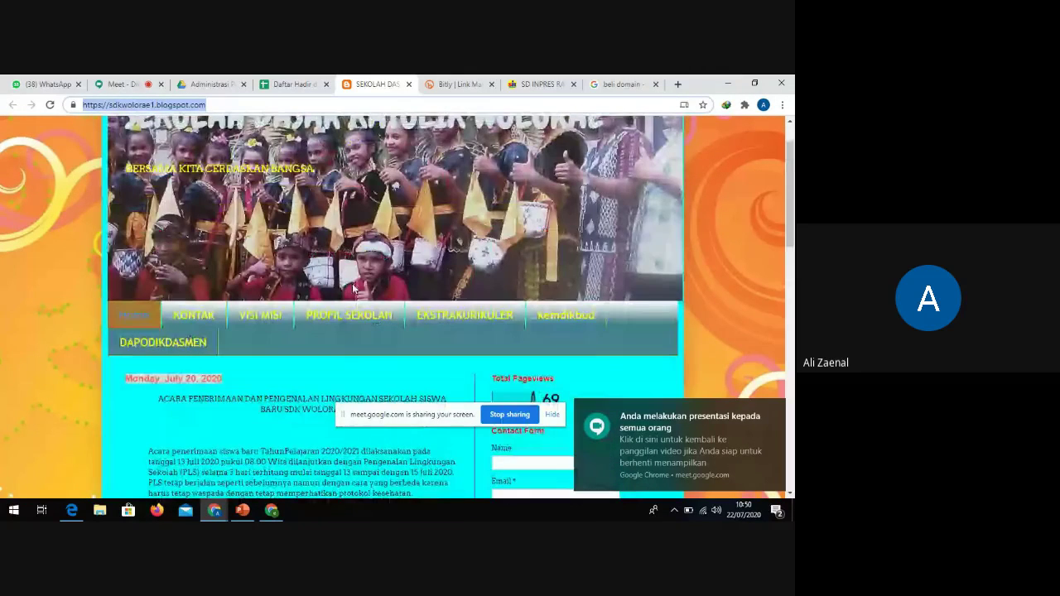
scroll(353, 289, down, 8)
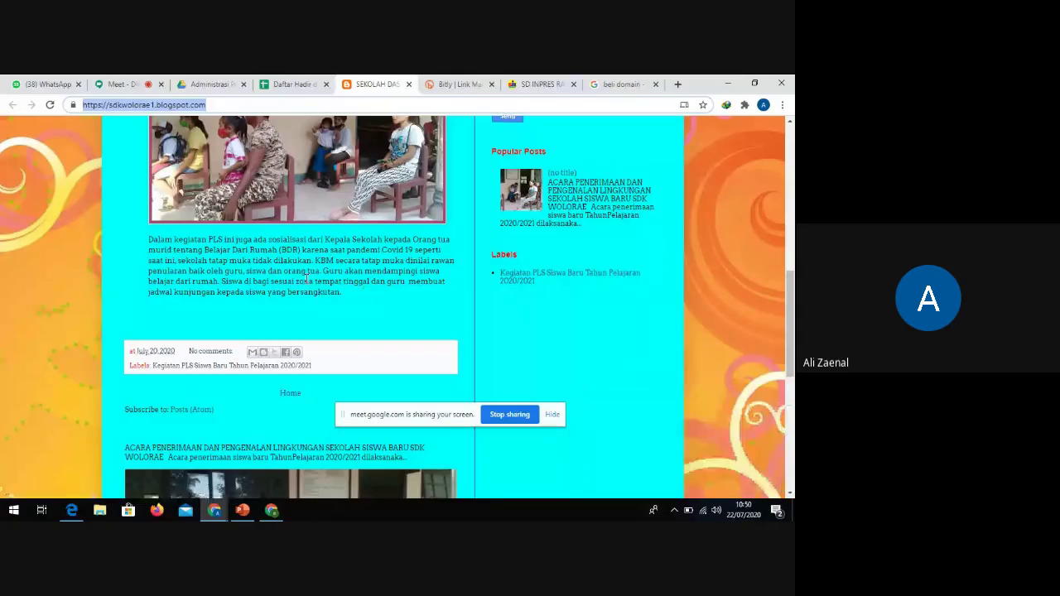
scroll(327, 286, down, 4)
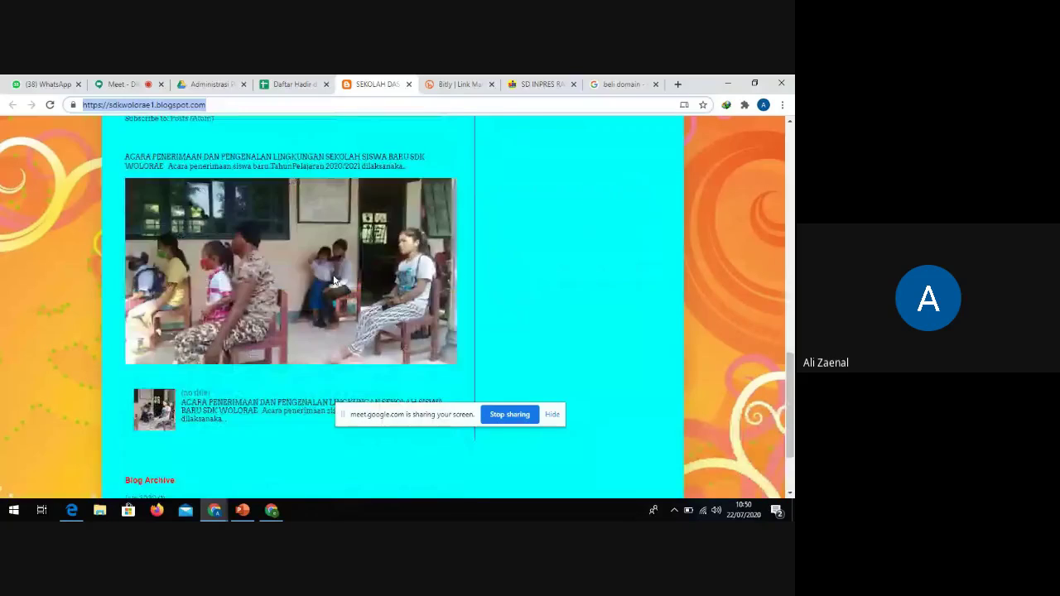
scroll(334, 282, up, 8)
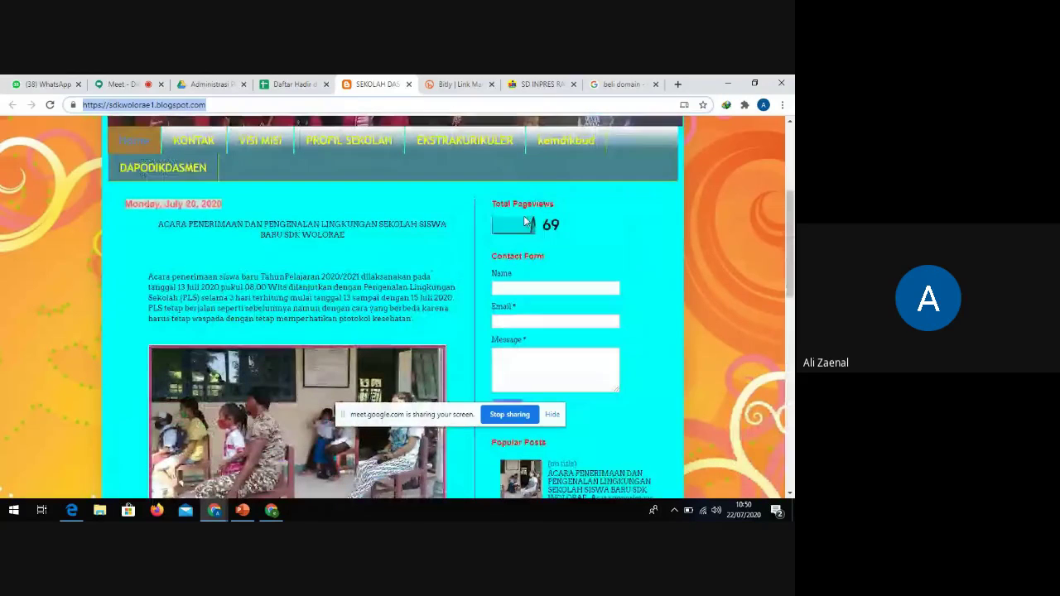
scroll(524, 220, down, 3)
scroll(531, 249, up, 4)
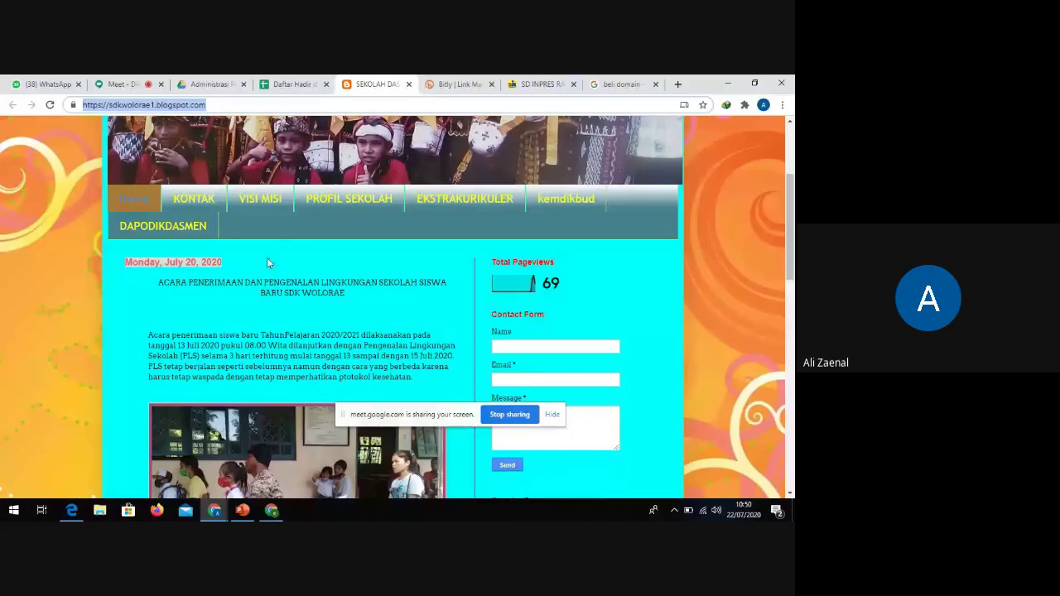
scroll(280, 269, up, 2)
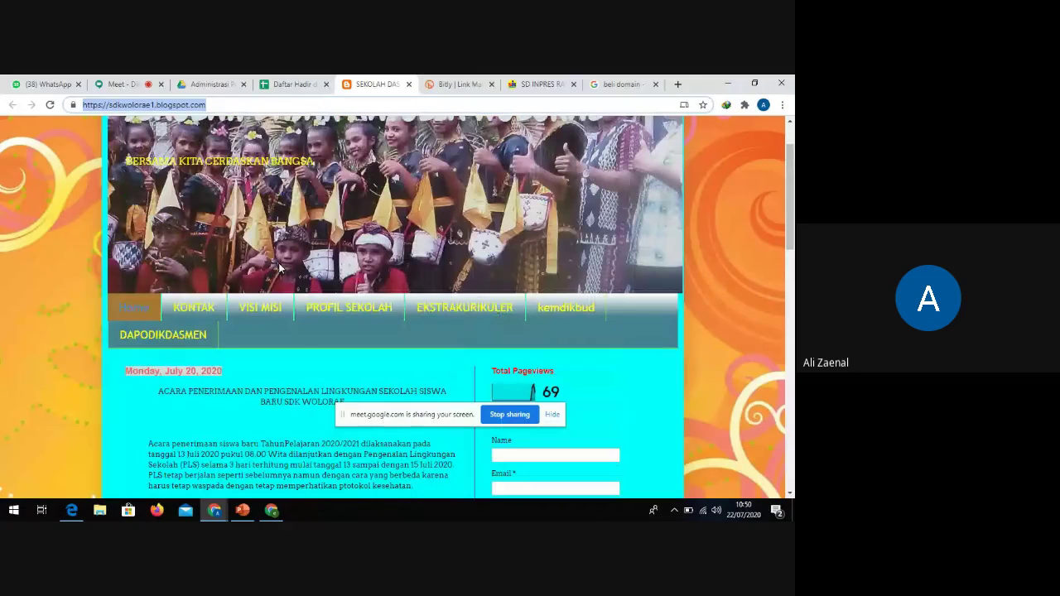
scroll(279, 268, up, 1)
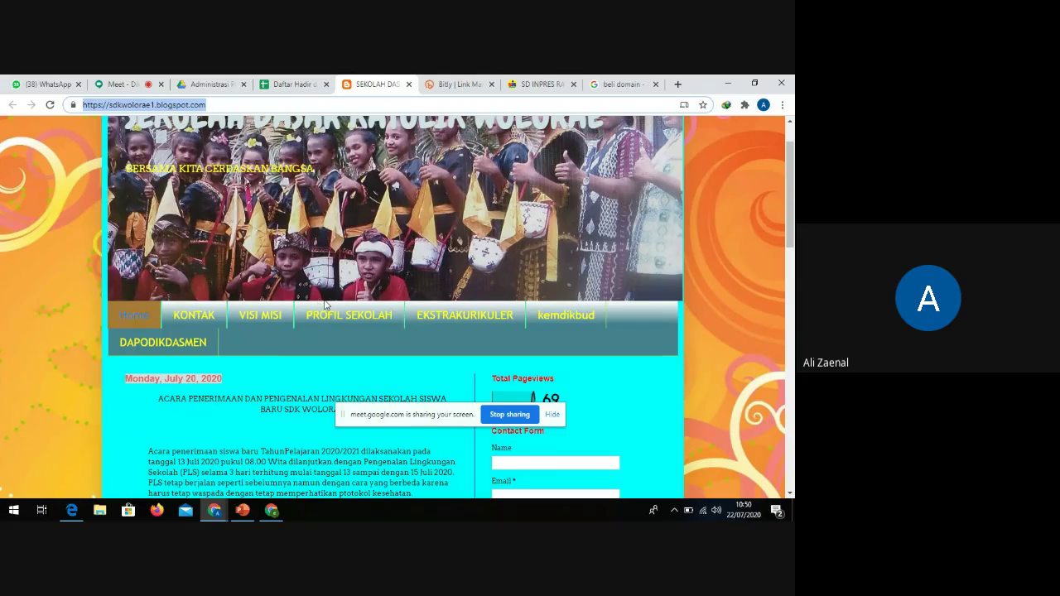
Check the Bitly links dashboard, then bring up the SD INPRES RATA Blogger Halaman list
click(454, 89)
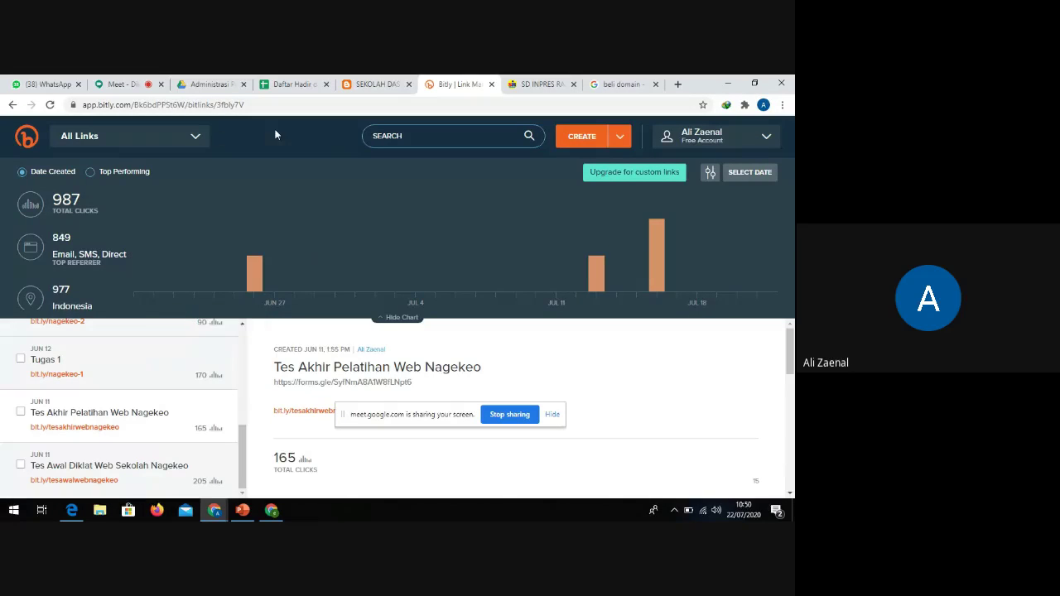
click(388, 84)
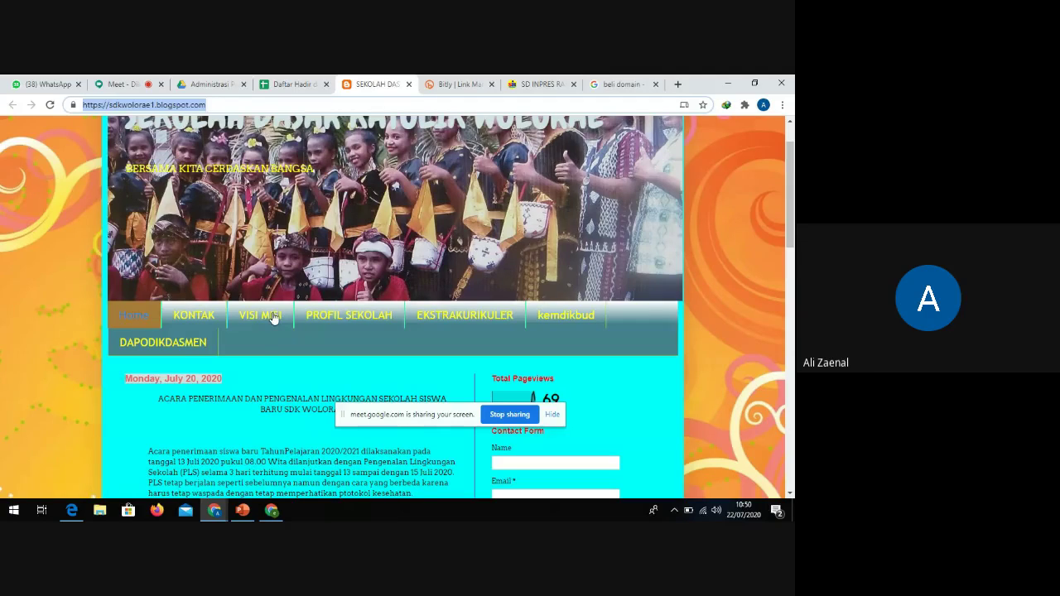
scroll(273, 317, down, 3)
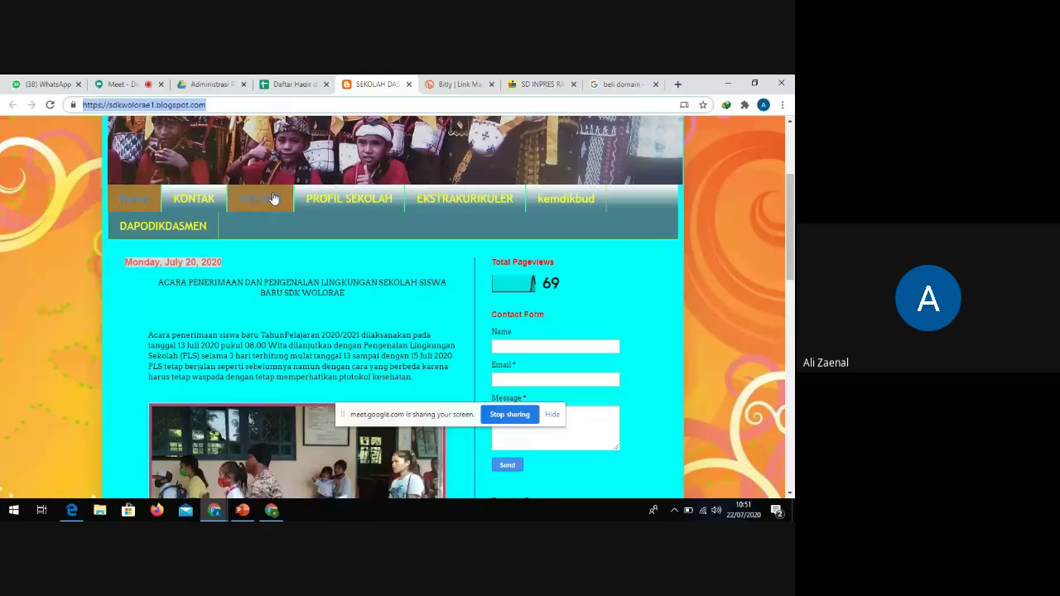
click(271, 511)
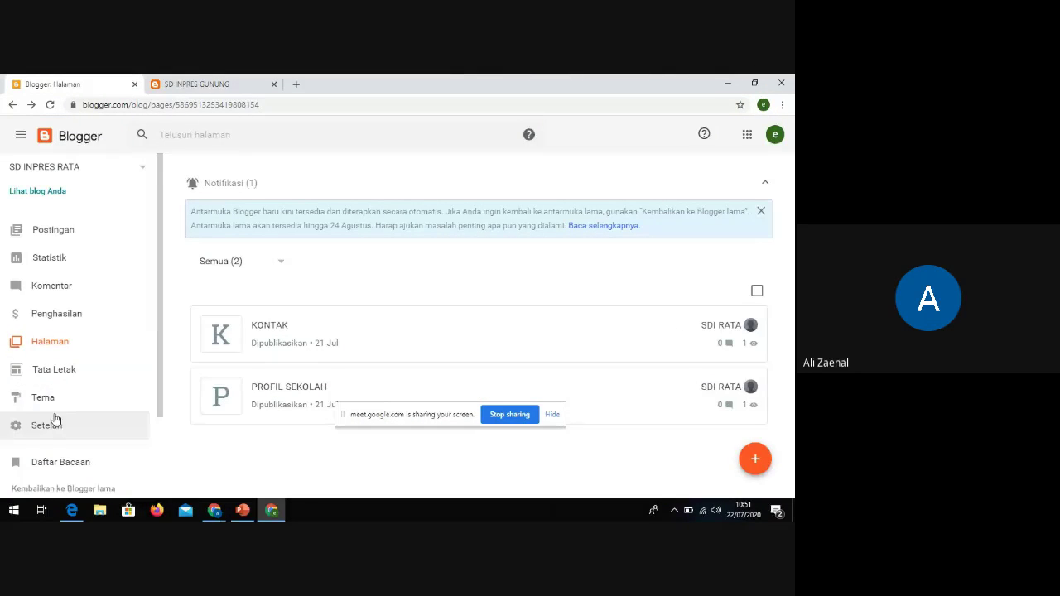
Open the blog's Tema page and scroll through the Contempo and Soho themes
click(55, 408)
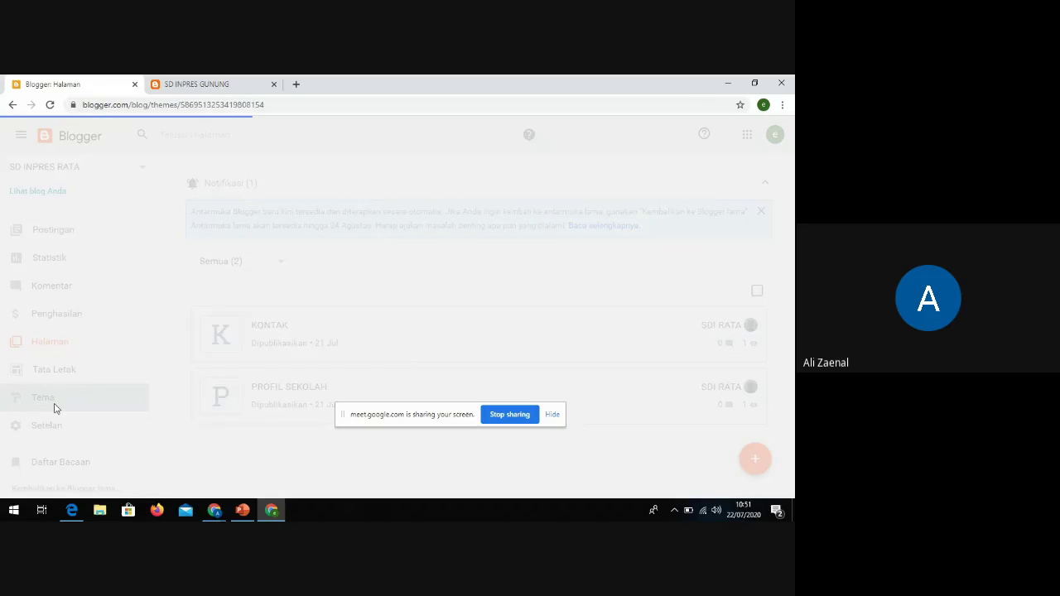
scroll(373, 326, down, 5)
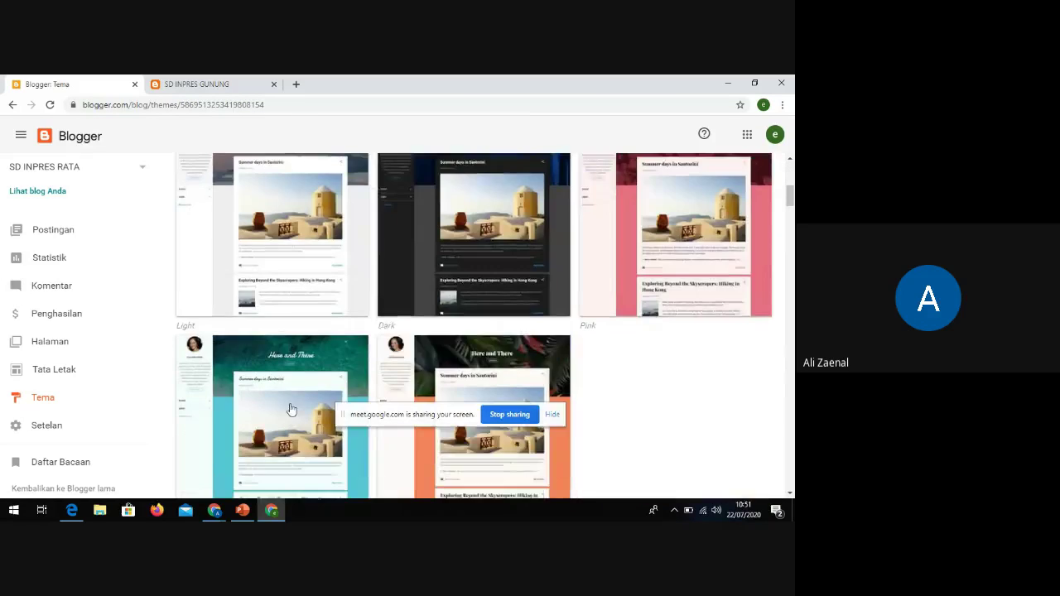
scroll(392, 326, down, 3)
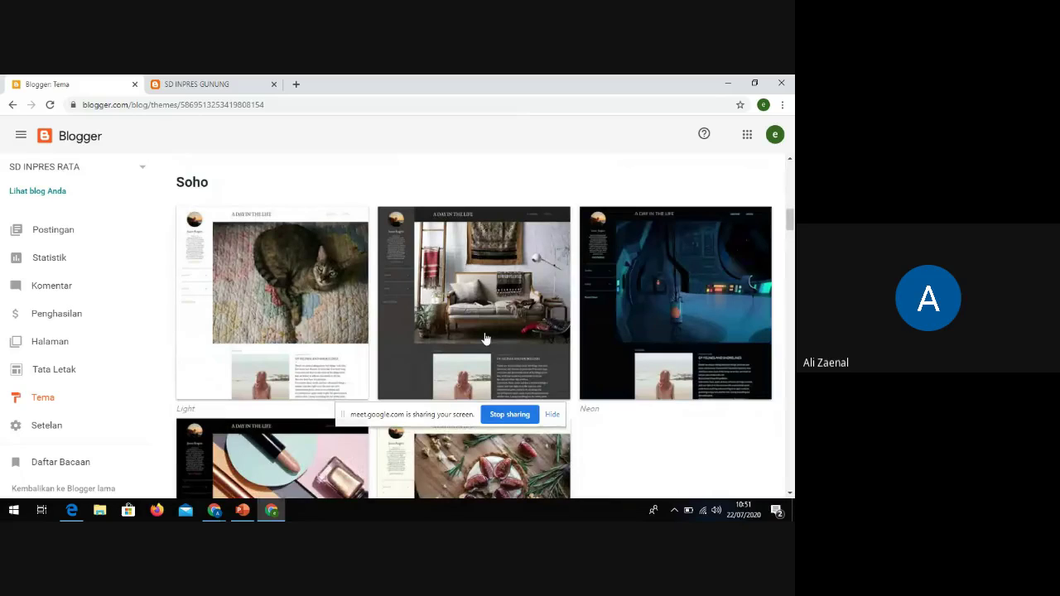
scroll(373, 325, up, 5)
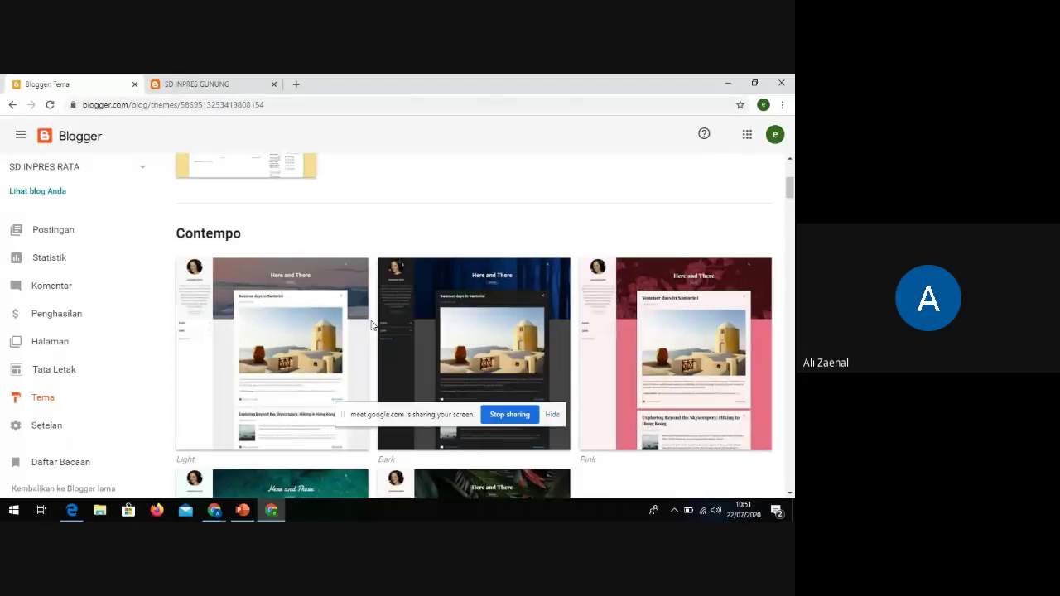
scroll(373, 327, down, 4)
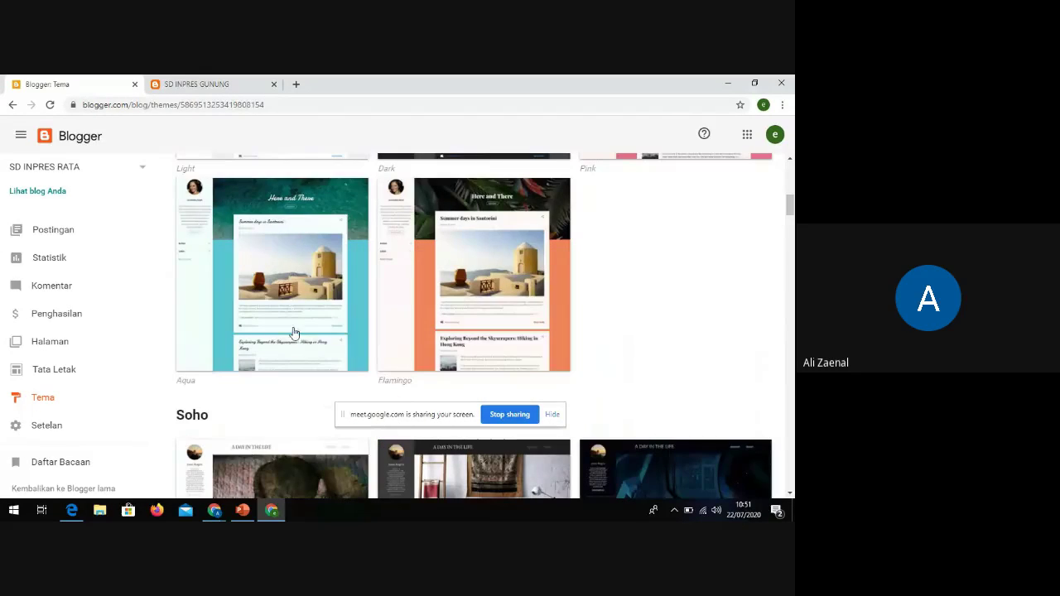
Bring the browser window with the Google Meet tab forward
mouse_move(214, 511)
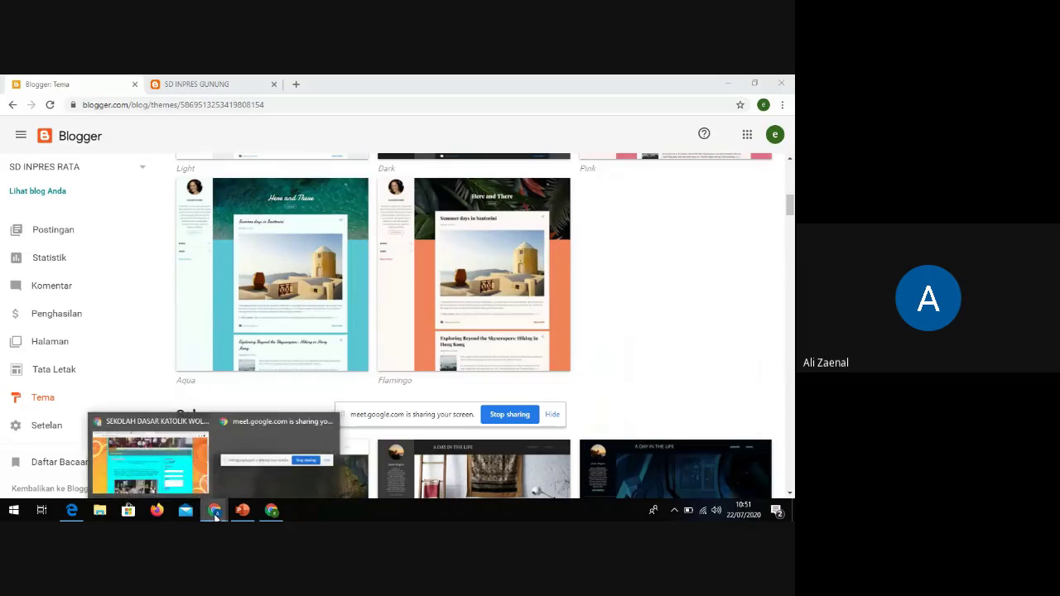
click(141, 467)
click(120, 84)
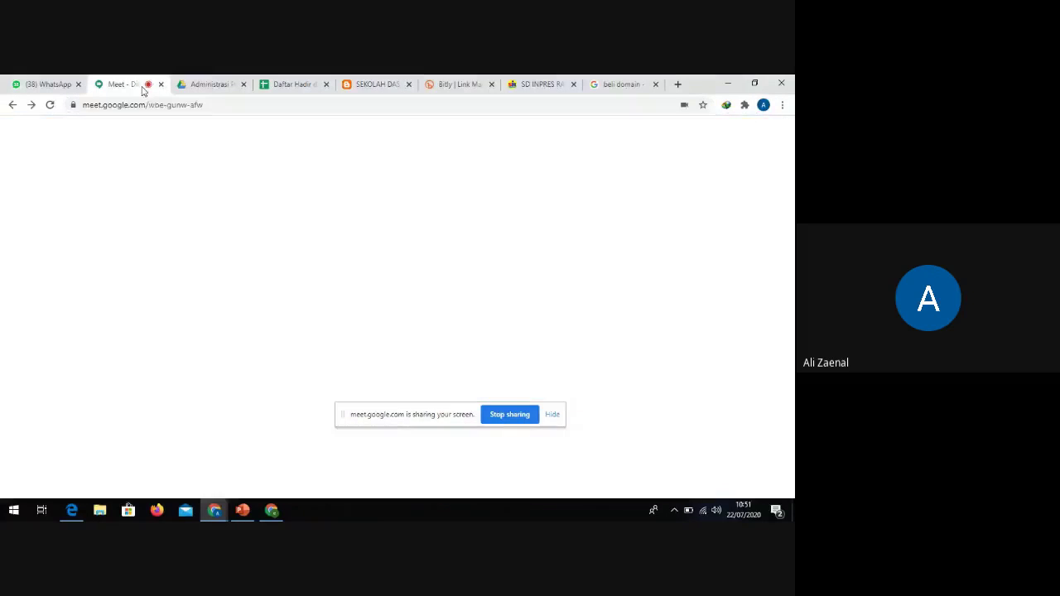
Accept the join request with Terima, then switch to the Wolorae school blog tab
click(507, 338)
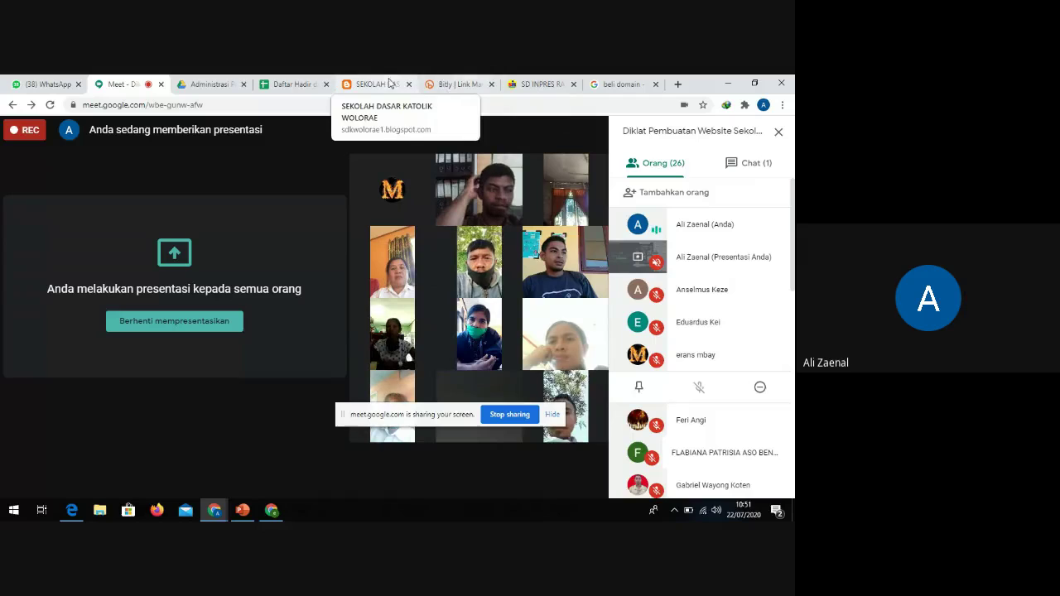
click(376, 83)
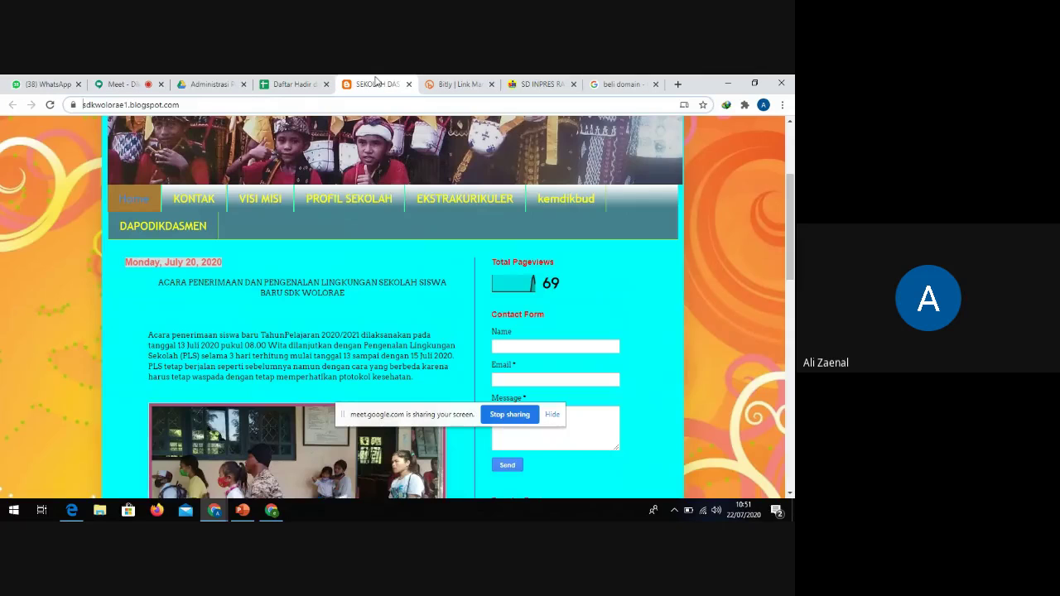
scroll(438, 220, up, 3)
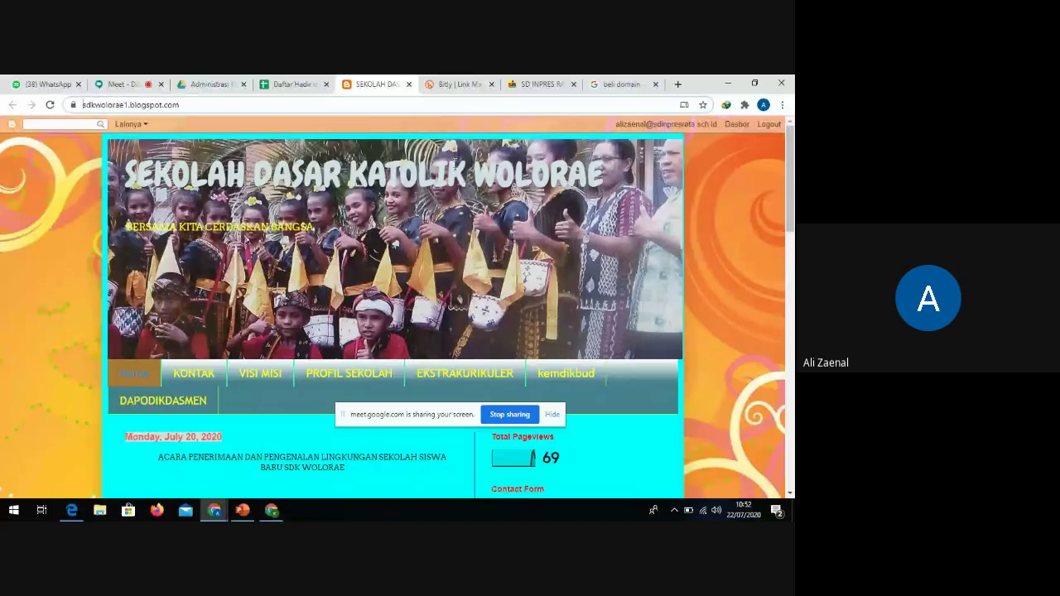
click(462, 88)
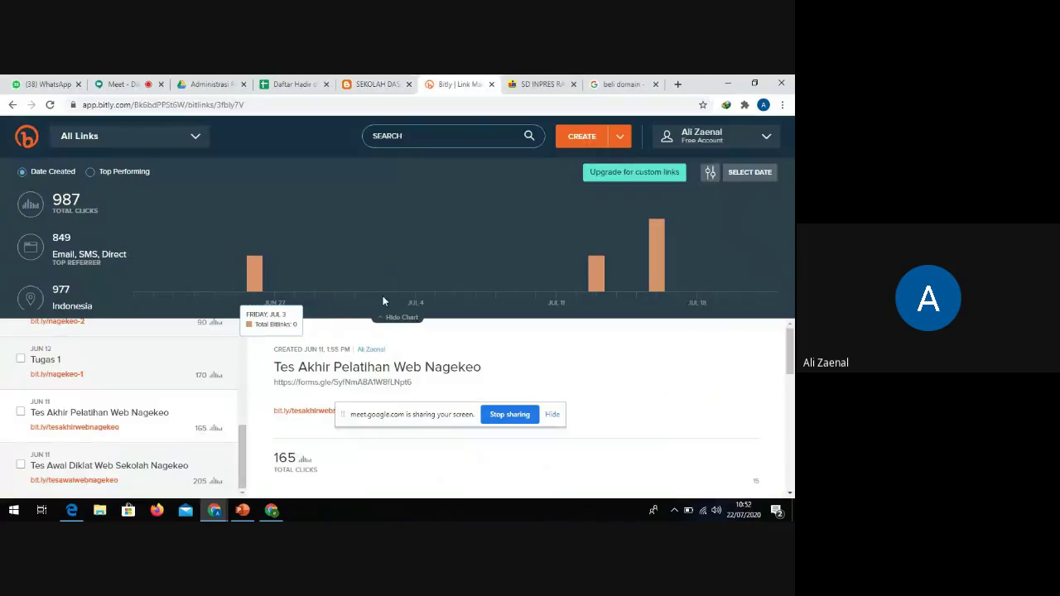
click(375, 85)
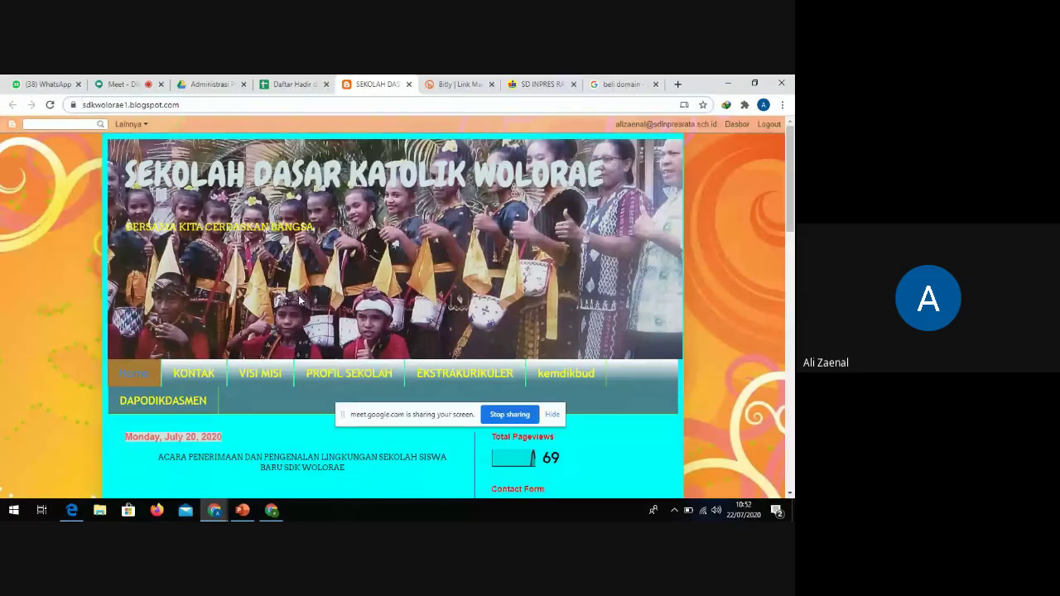
scroll(301, 300, down, 1)
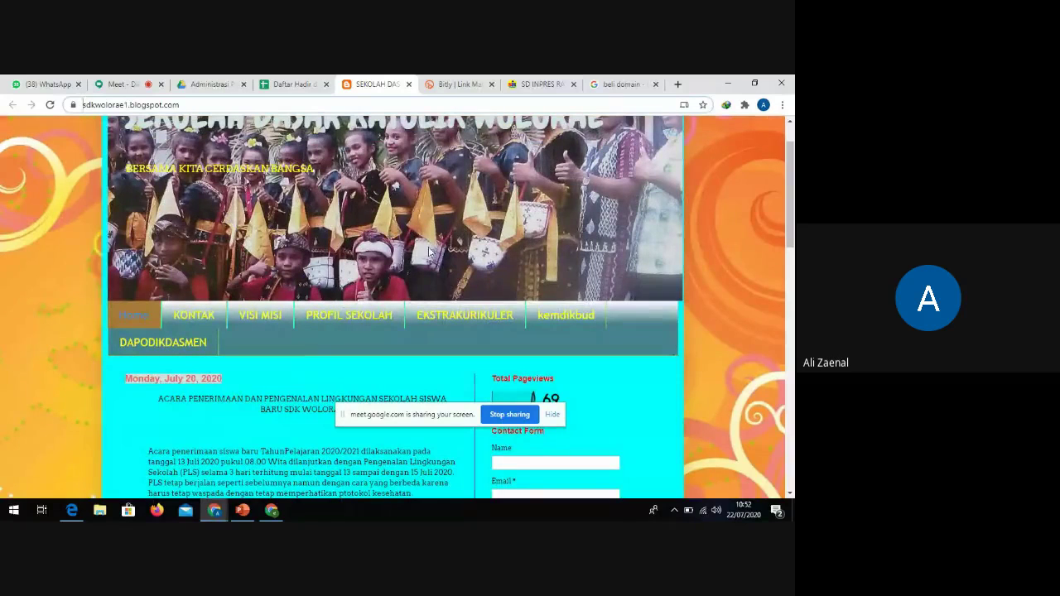
scroll(349, 286, down, 1)
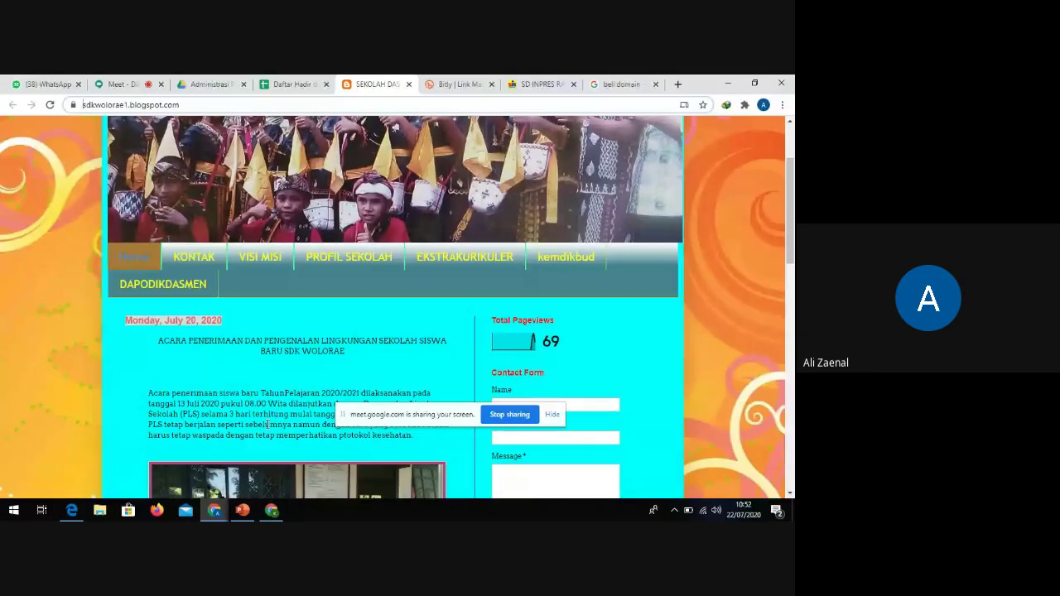
click(532, 86)
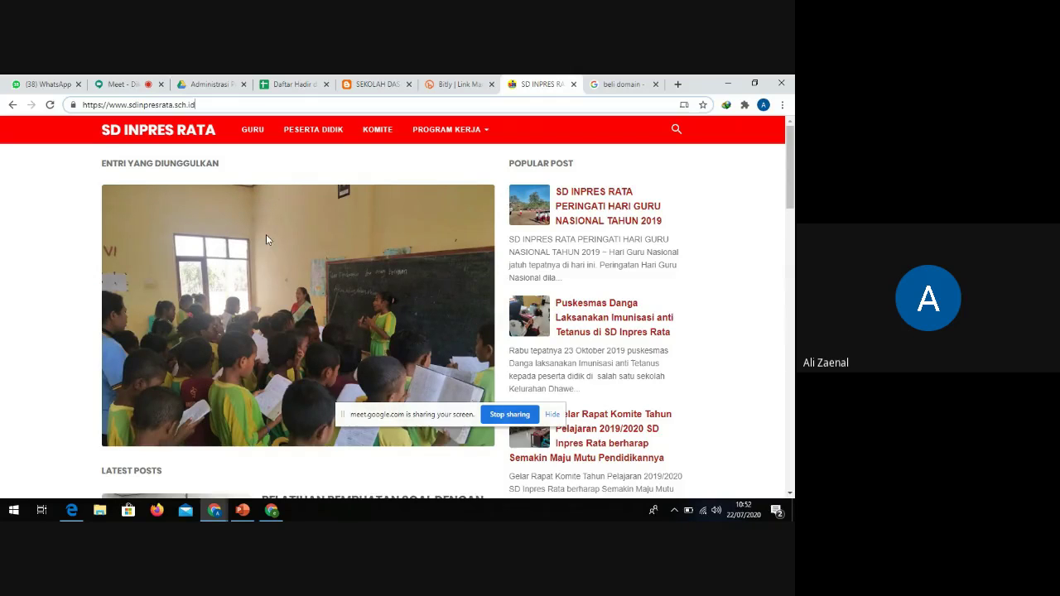
Scroll through the sdinpresrata.sch.id homepage's featured and latest posts
scroll(191, 207, down, 1)
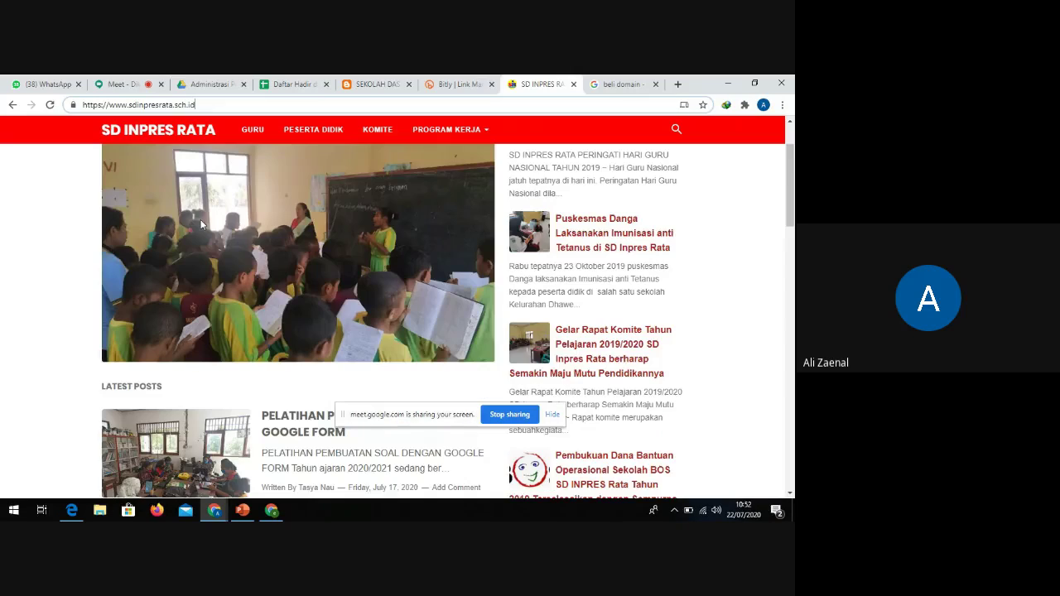
scroll(201, 223, down, 2)
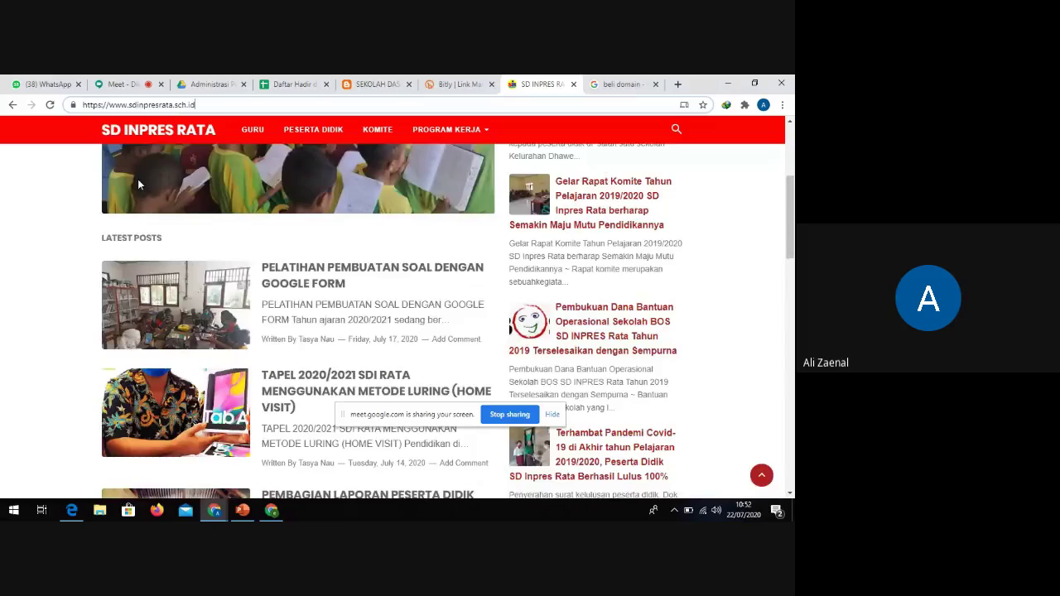
scroll(397, 222, up, 3)
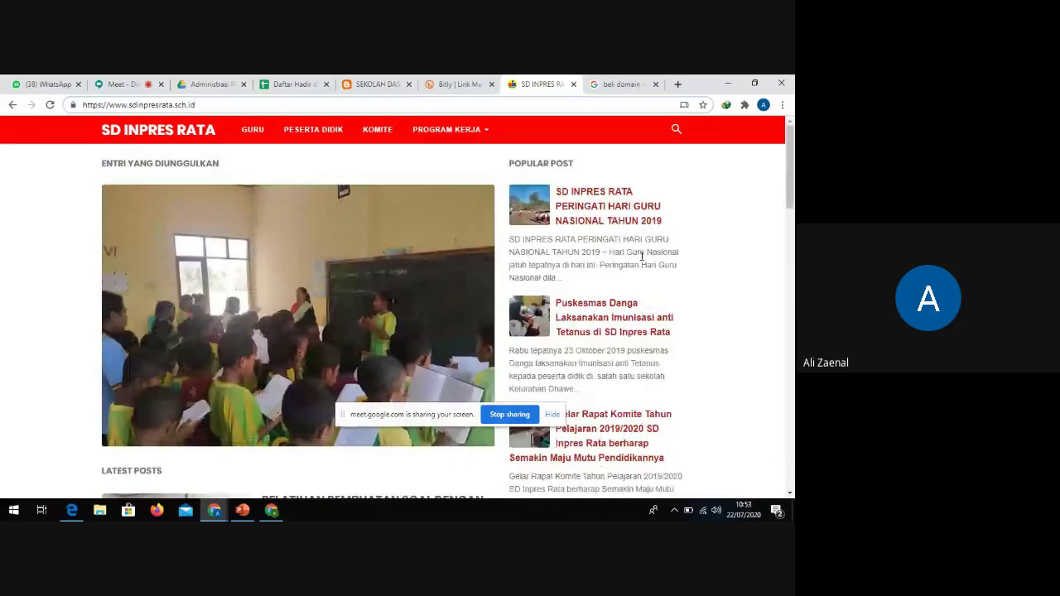
scroll(488, 298, down, 2)
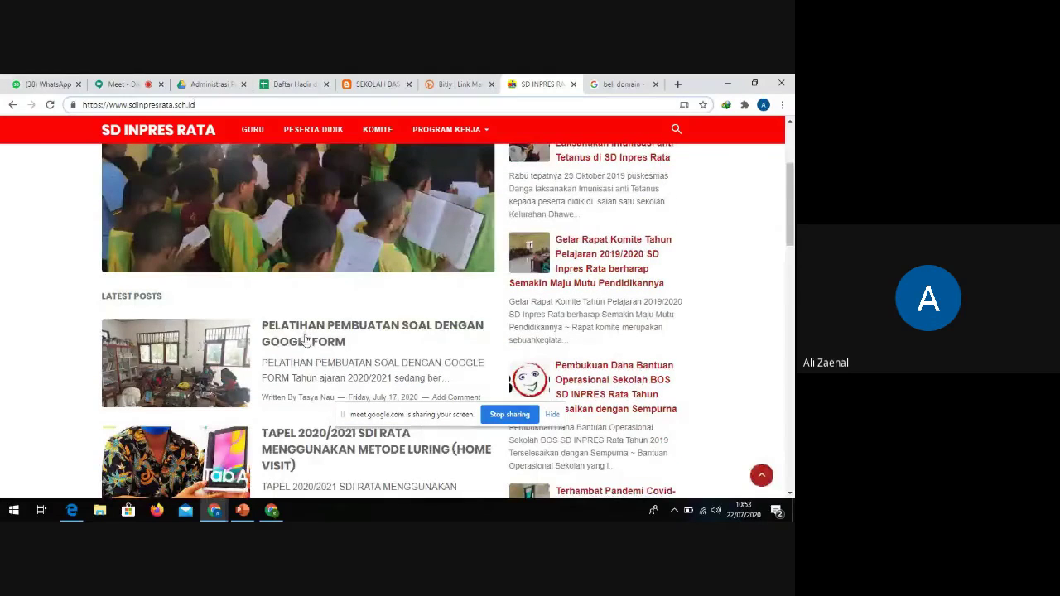
scroll(487, 298, down, 3)
scroll(454, 312, up, 2)
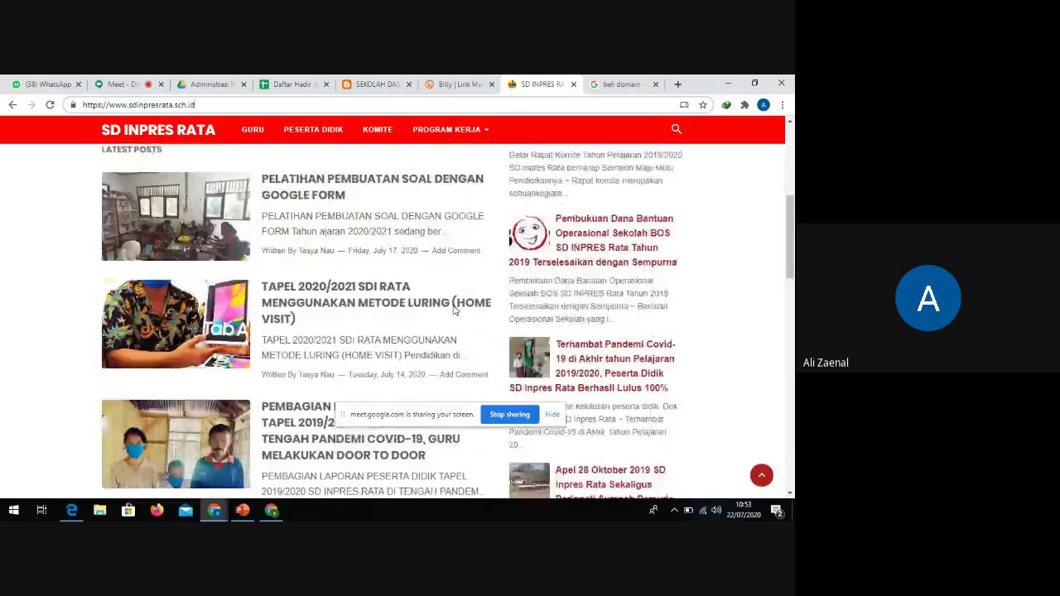
scroll(454, 312, up, 1)
Return to the Blogger themes page and scroll through the SD INPRES RATA theme thumbnails
click(272, 511)
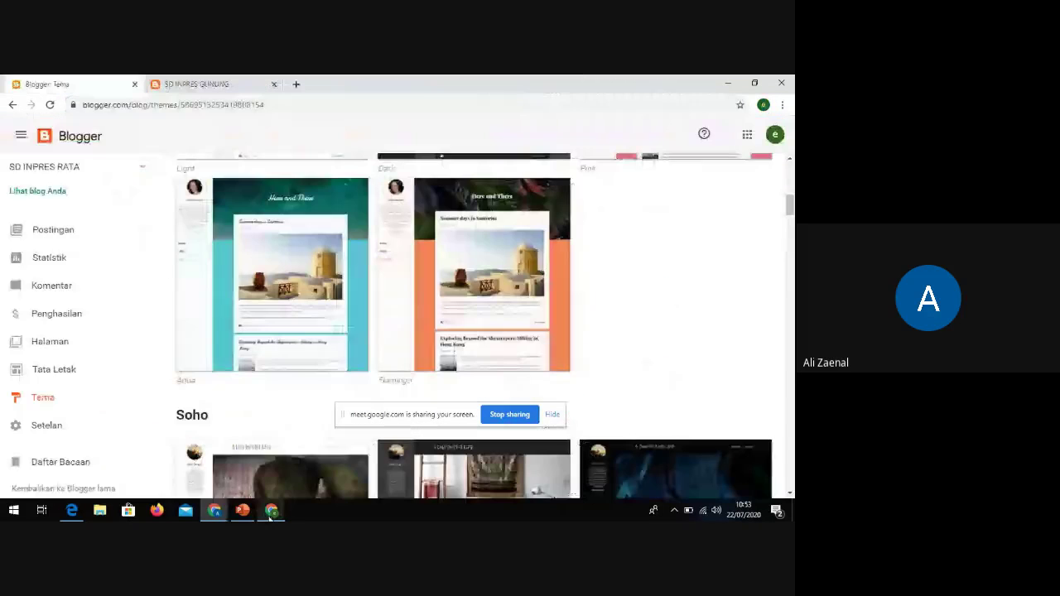
scroll(272, 334, down, 3)
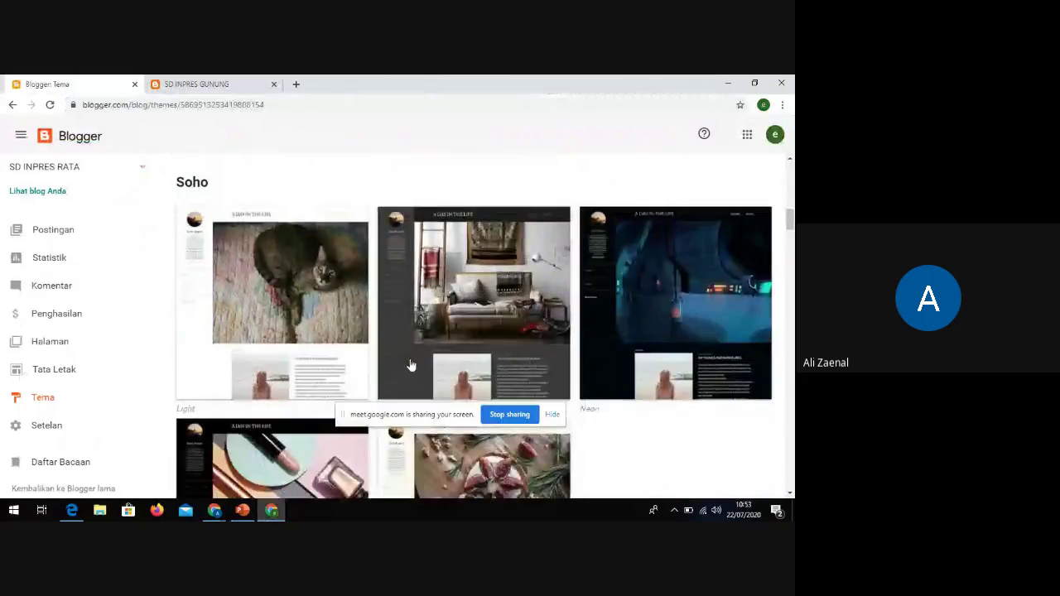
scroll(398, 348, up, 3)
scroll(386, 309, up, 3)
scroll(354, 348, down, 3)
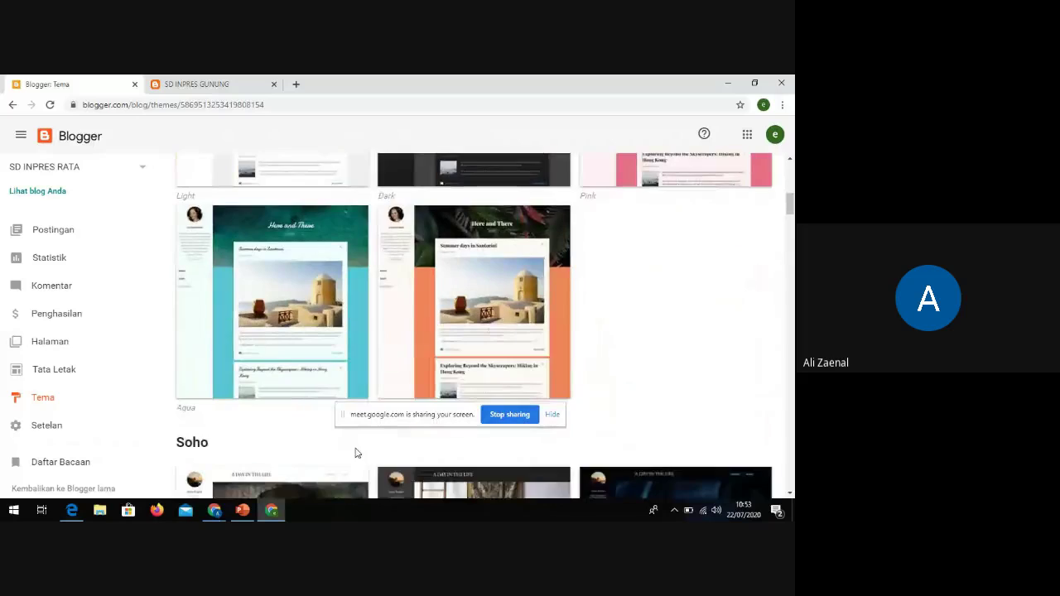
scroll(386, 343, down, 6)
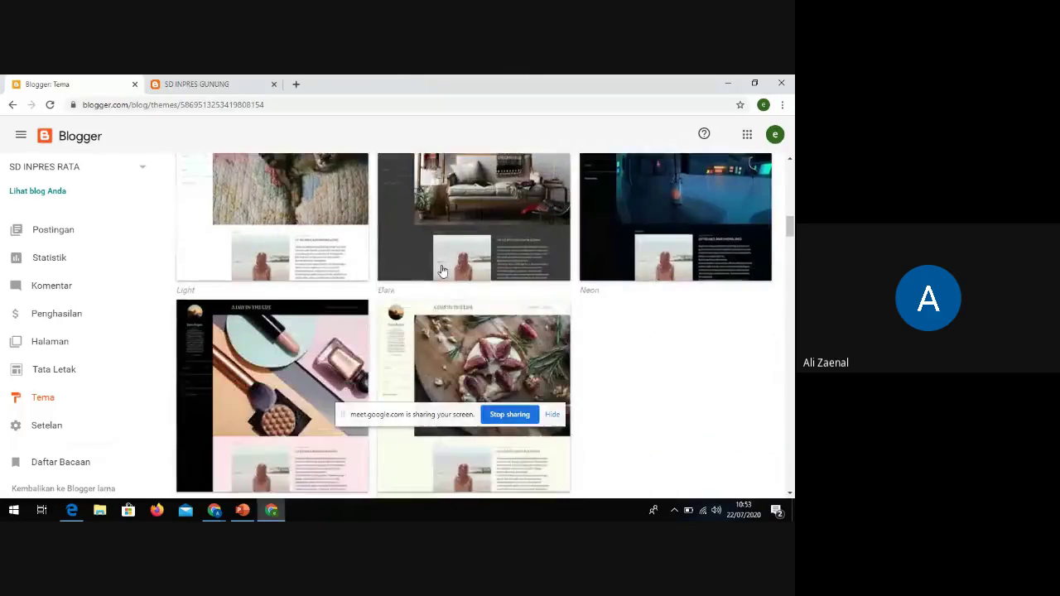
Switch to the SD Inpres Rata website window and scroll its page
click(214, 510)
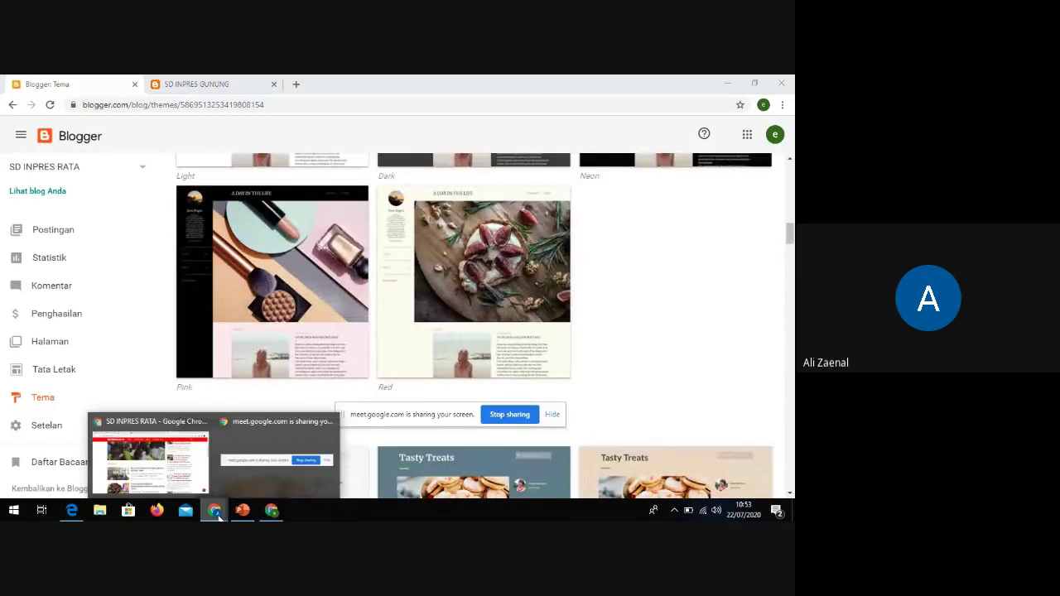
click(199, 487)
scroll(389, 307, up, 3)
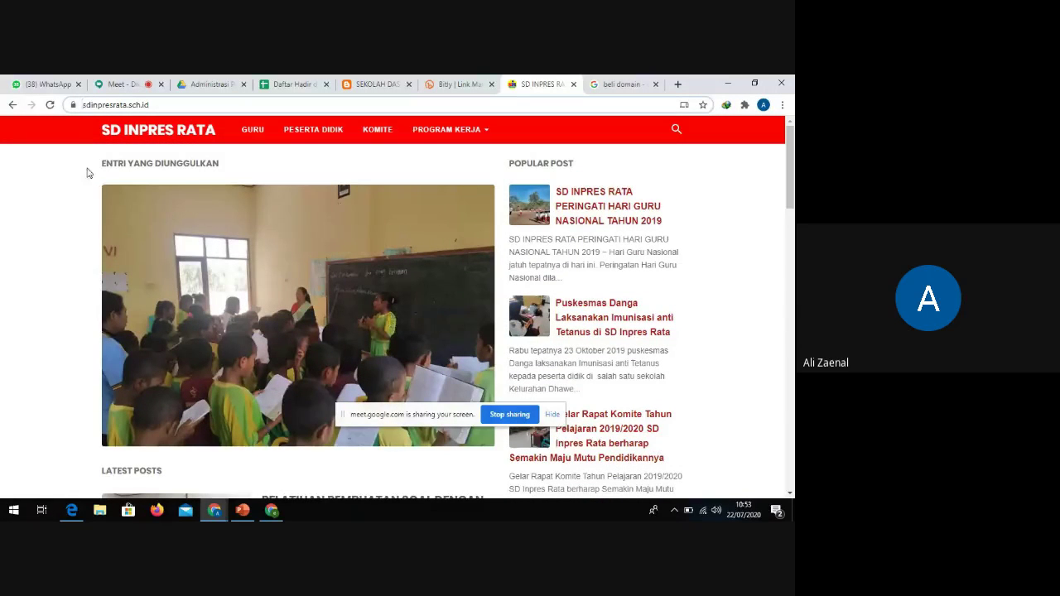
scroll(628, 296, down, 2)
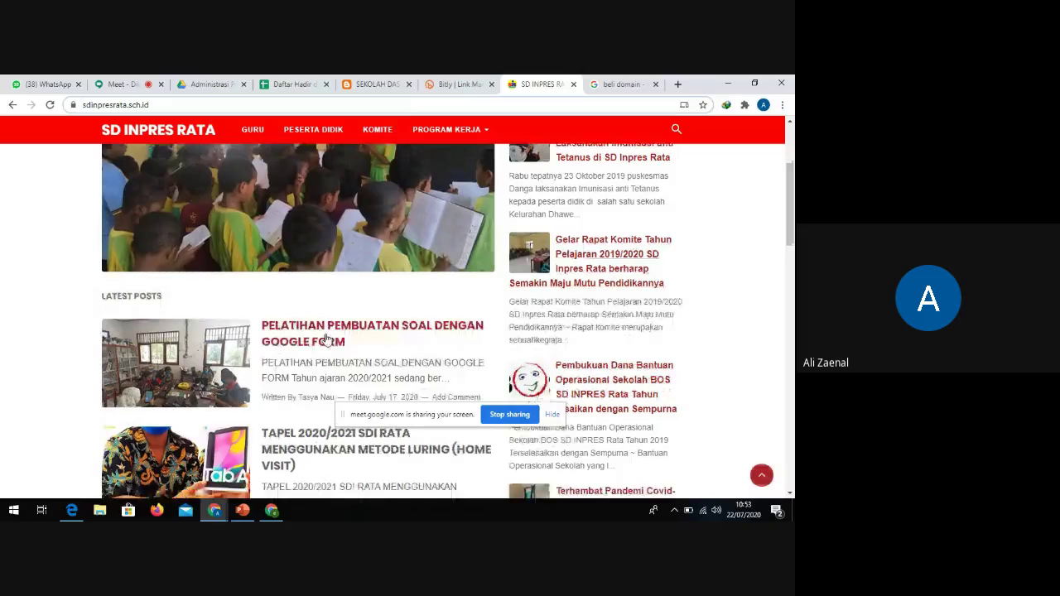
Reload the Blogger themes page to review the Light, Dark, Pink, Aqua and Flamingo variants
click(272, 510)
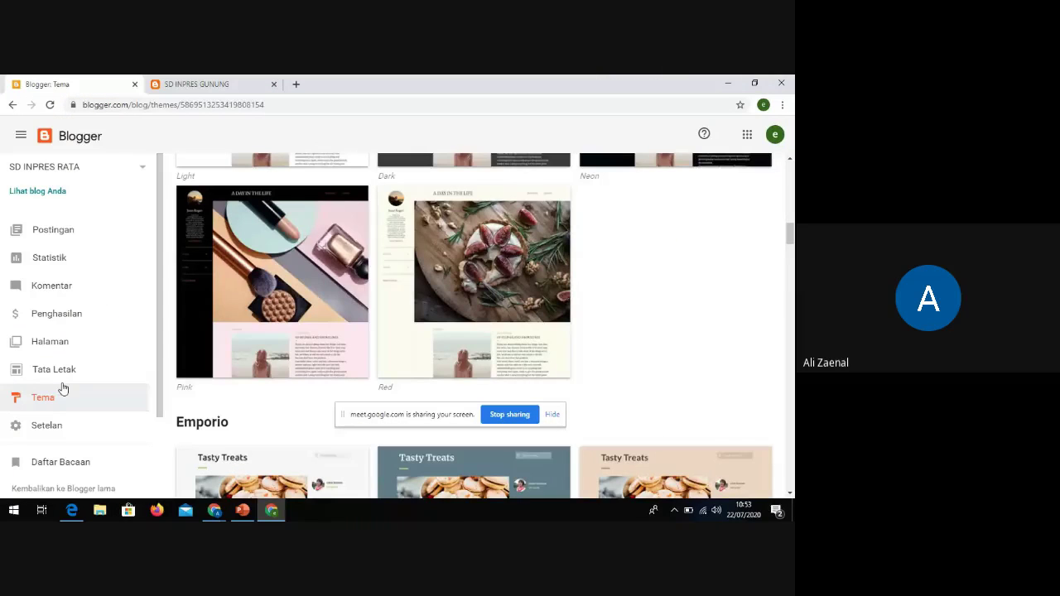
click(63, 389)
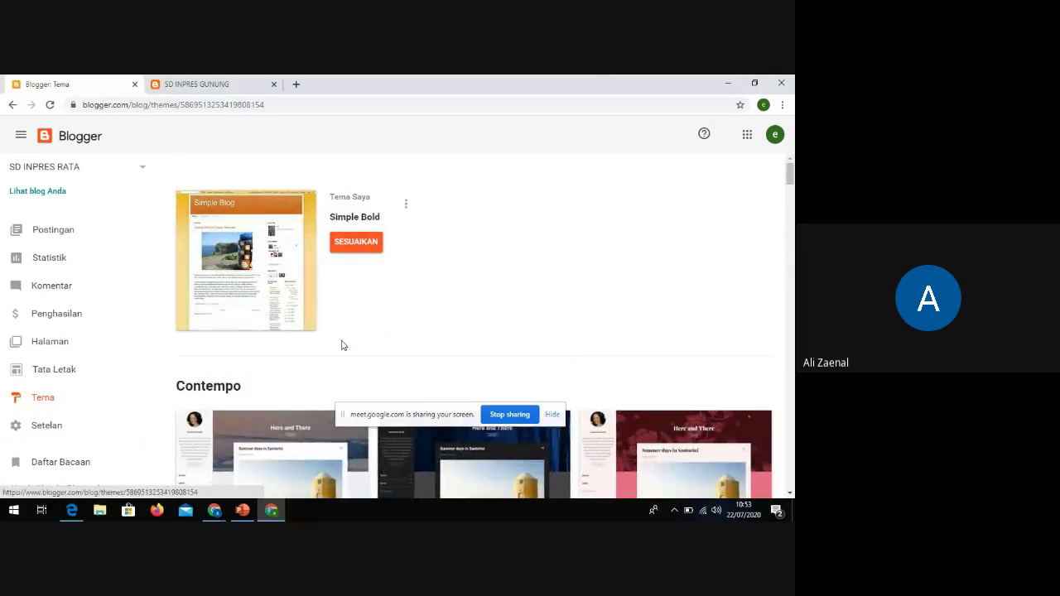
scroll(342, 346, down, 4)
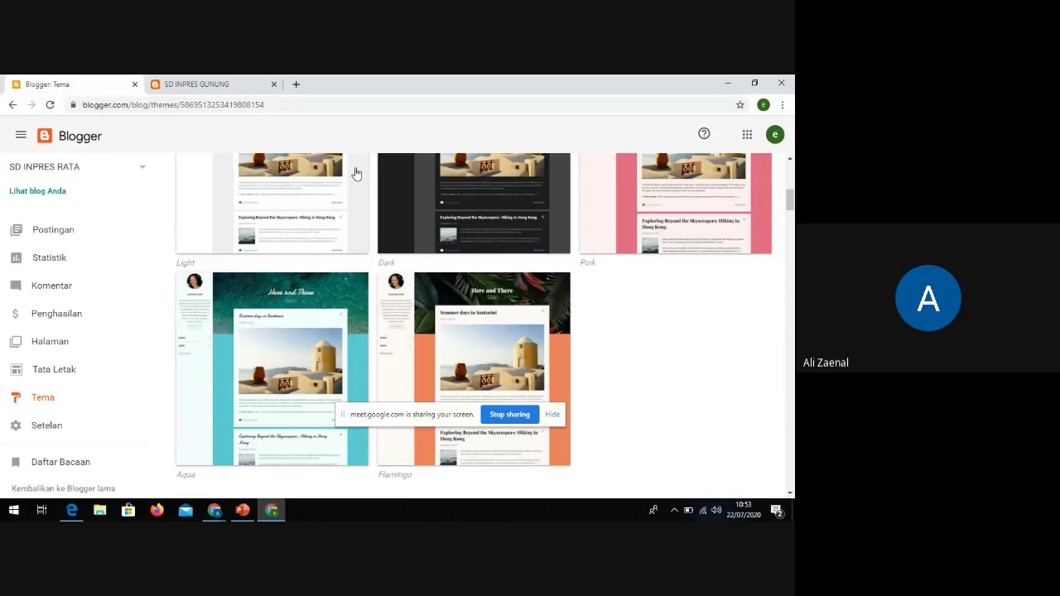
click(296, 85)
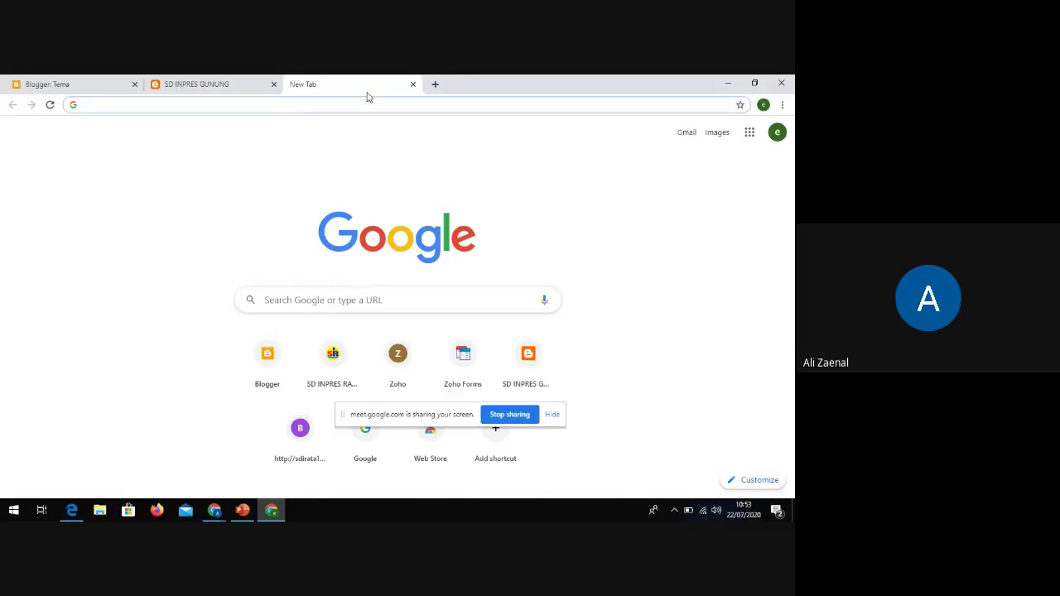
click(413, 84)
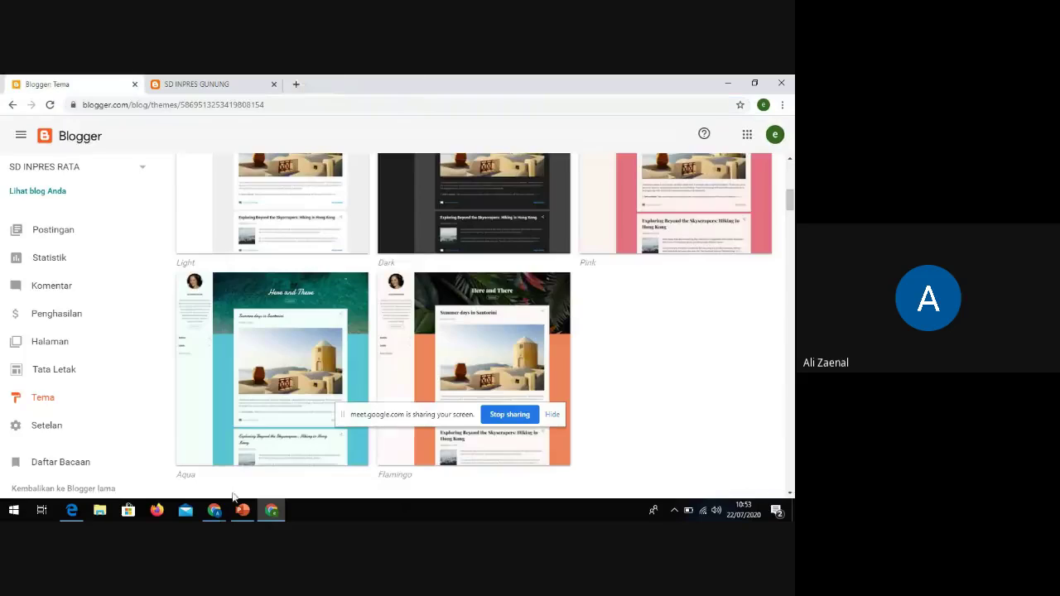
mouse_move(214, 509)
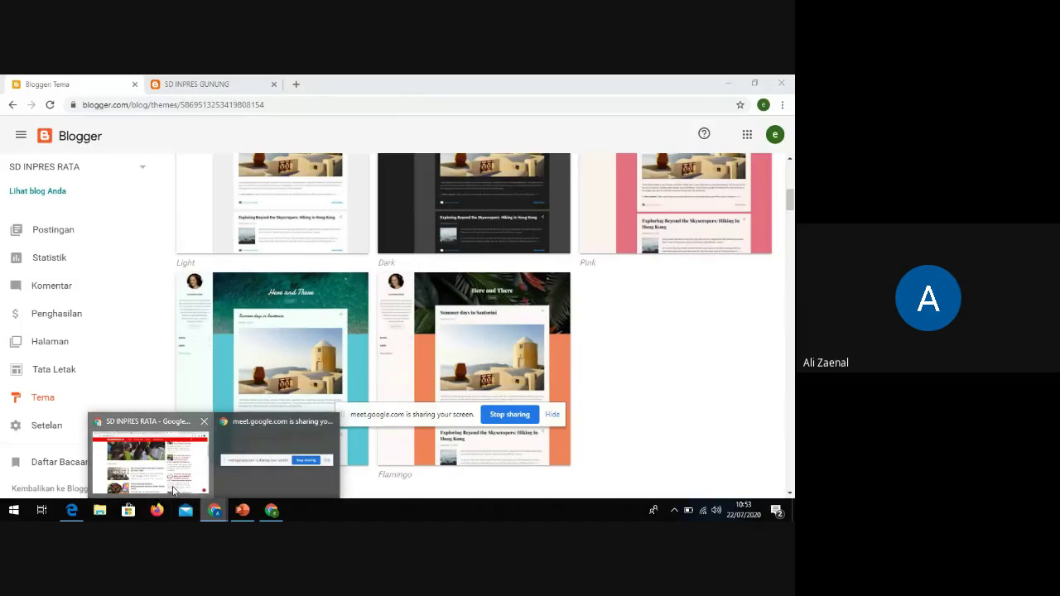
click(172, 489)
Replace the beli domain search with a Google search for 'tema blogger'
click(628, 86)
drag(581, 104, 332, 105)
drag(194, 143, 27, 145)
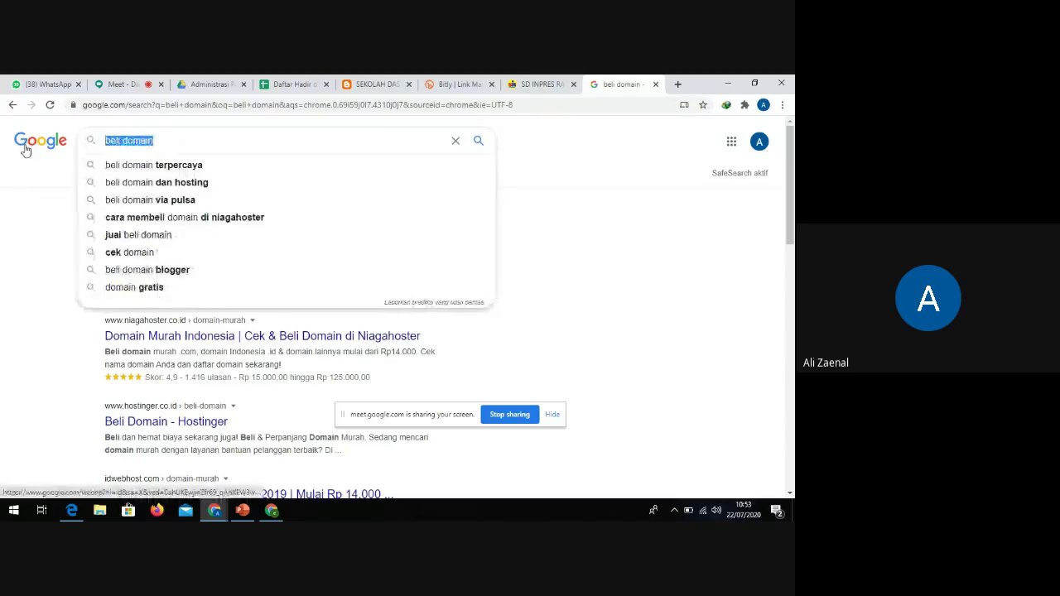
text(tema )
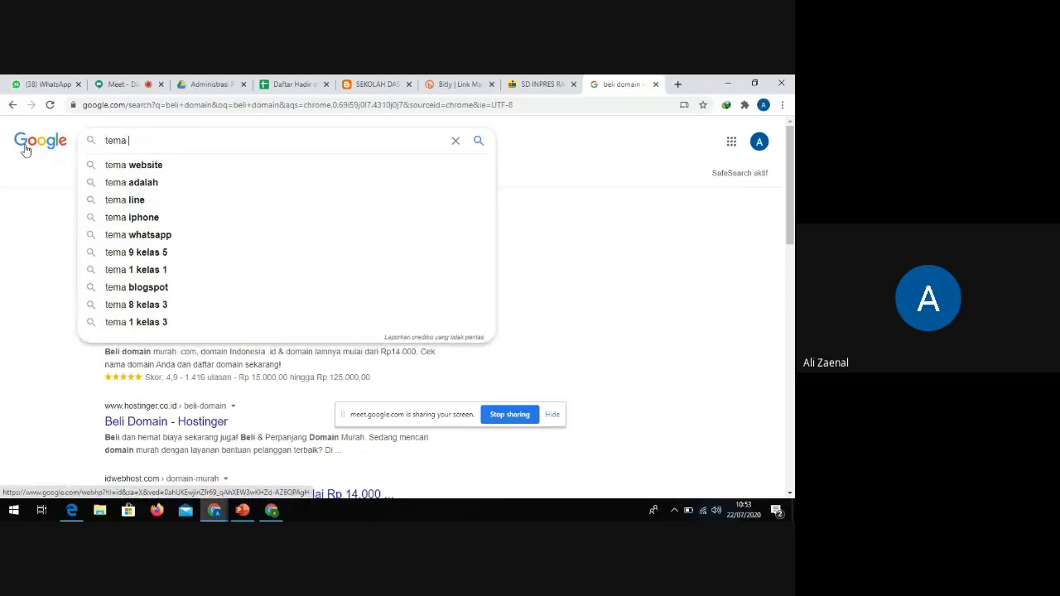
text(blog)
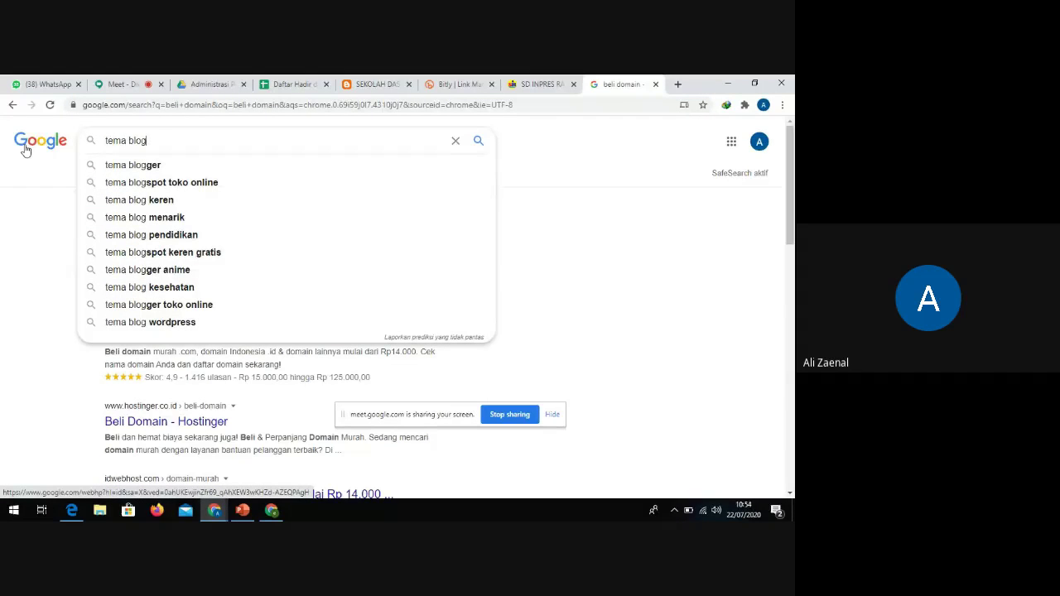
click(131, 164)
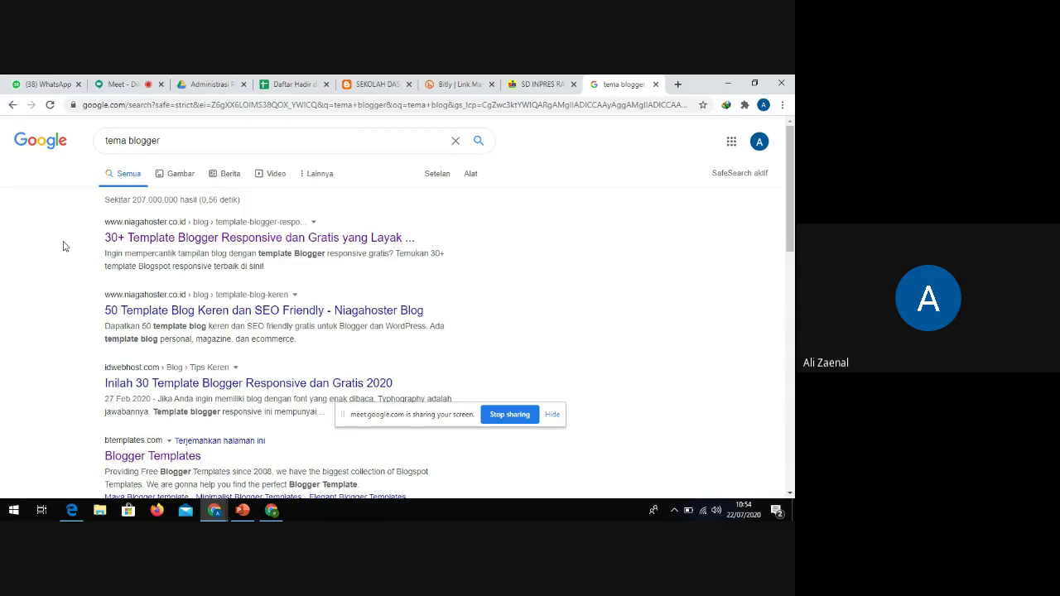
Open Niagahoster's '50 Template Blog Keren' article from the search results
scroll(69, 250, down, 1)
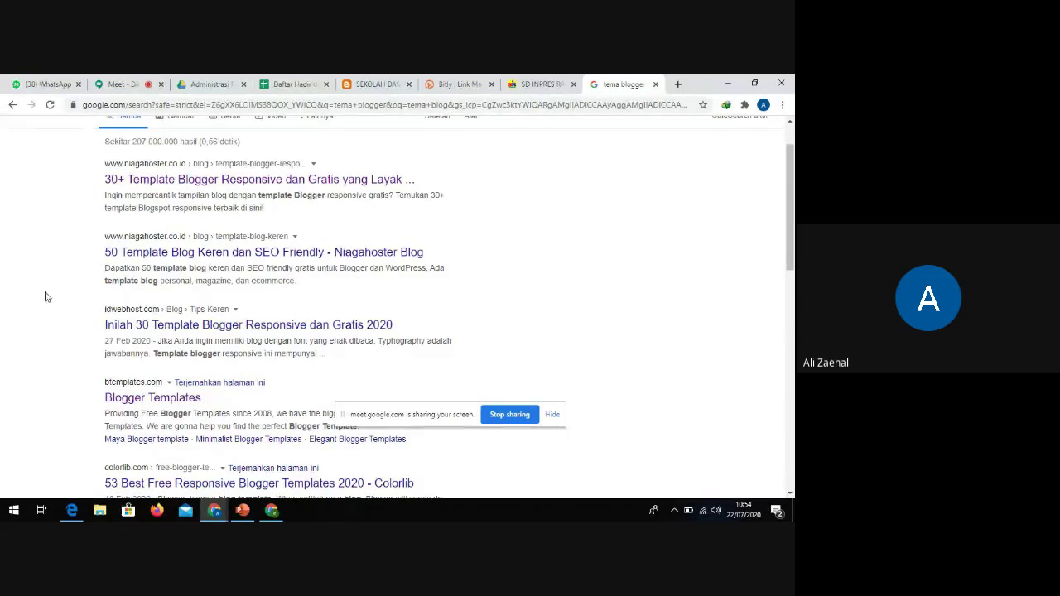
scroll(91, 216, up, 1)
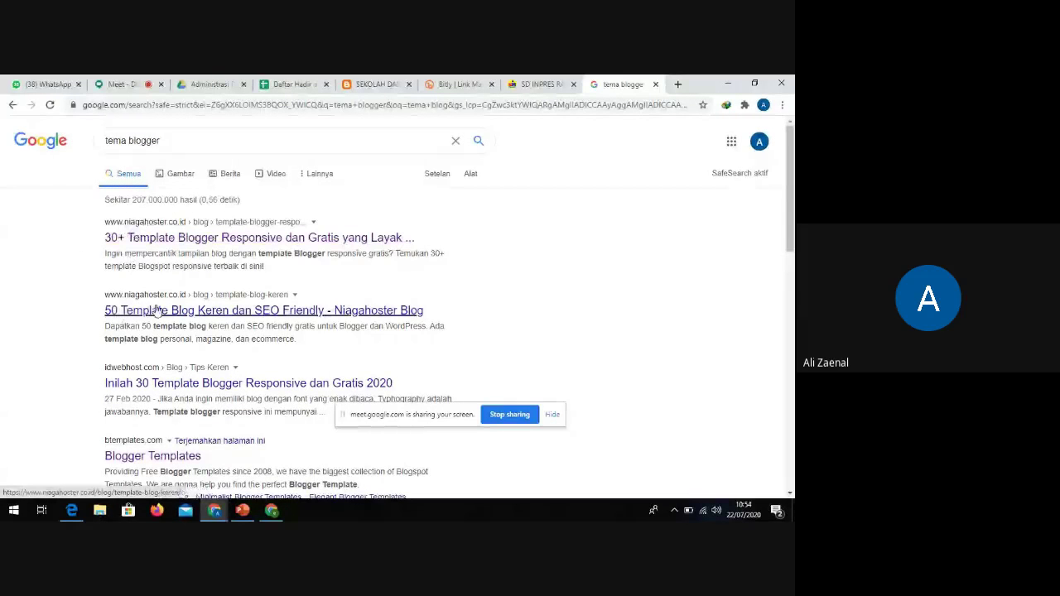
scroll(157, 313, down, 1)
scroll(178, 350, down, 4)
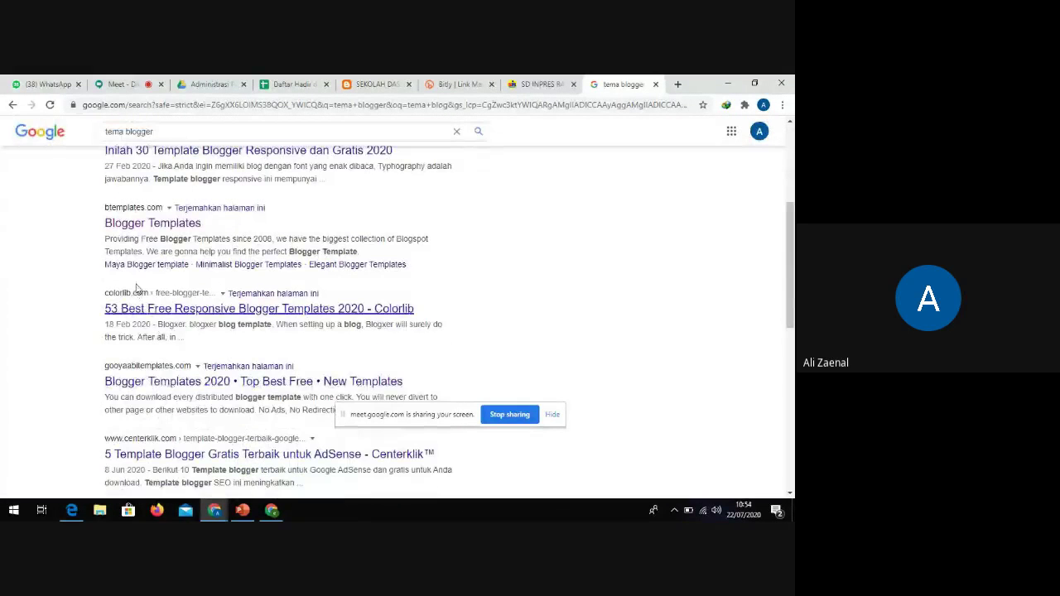
scroll(167, 297, up, 5)
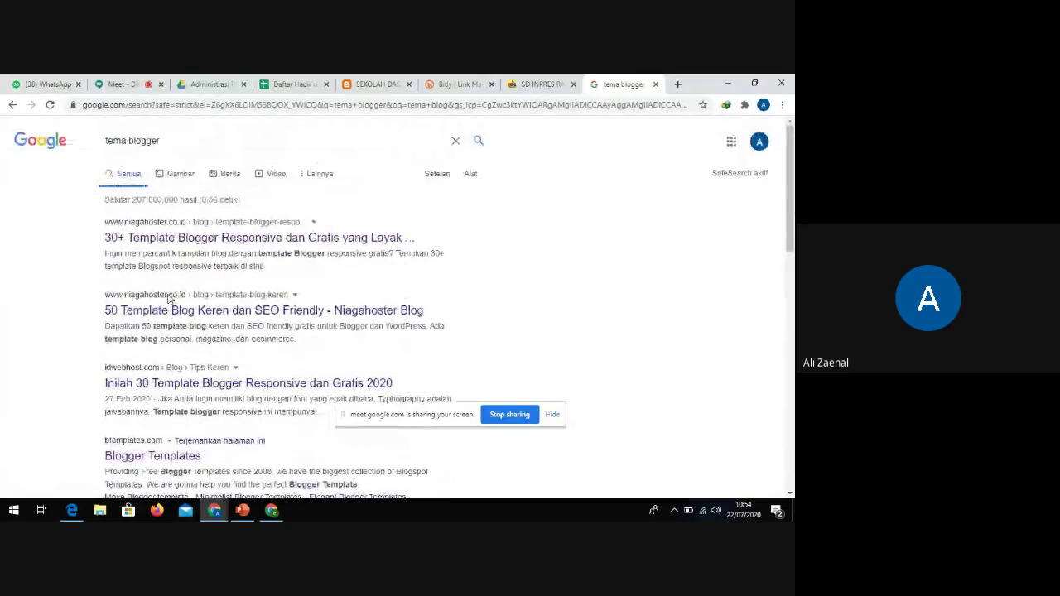
click(199, 313)
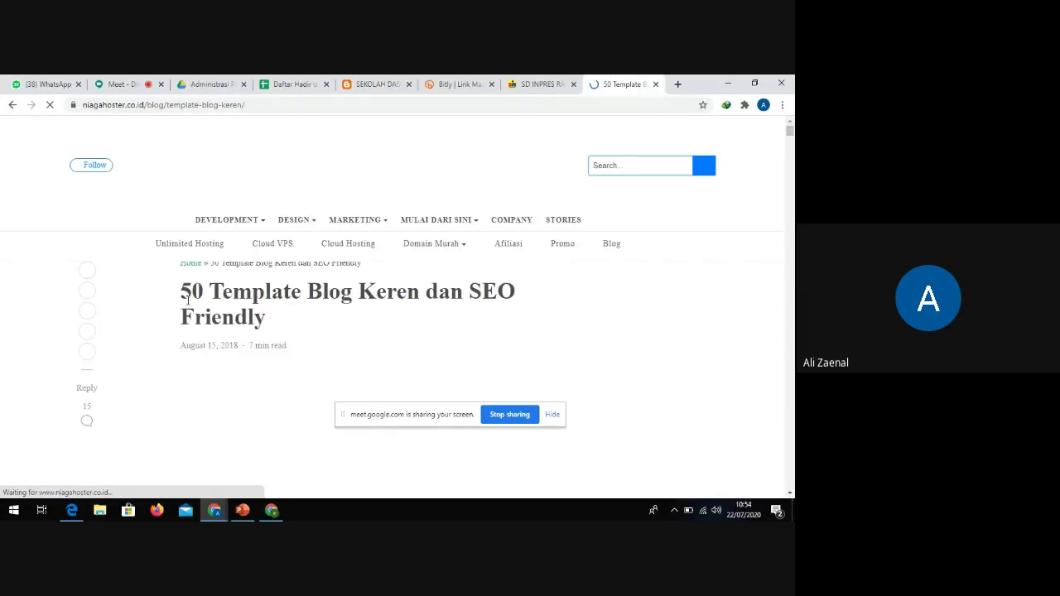
Scroll the Niagahoster article and decline its notification permission prompt
scroll(361, 306, down, 2)
scroll(362, 306, down, 12)
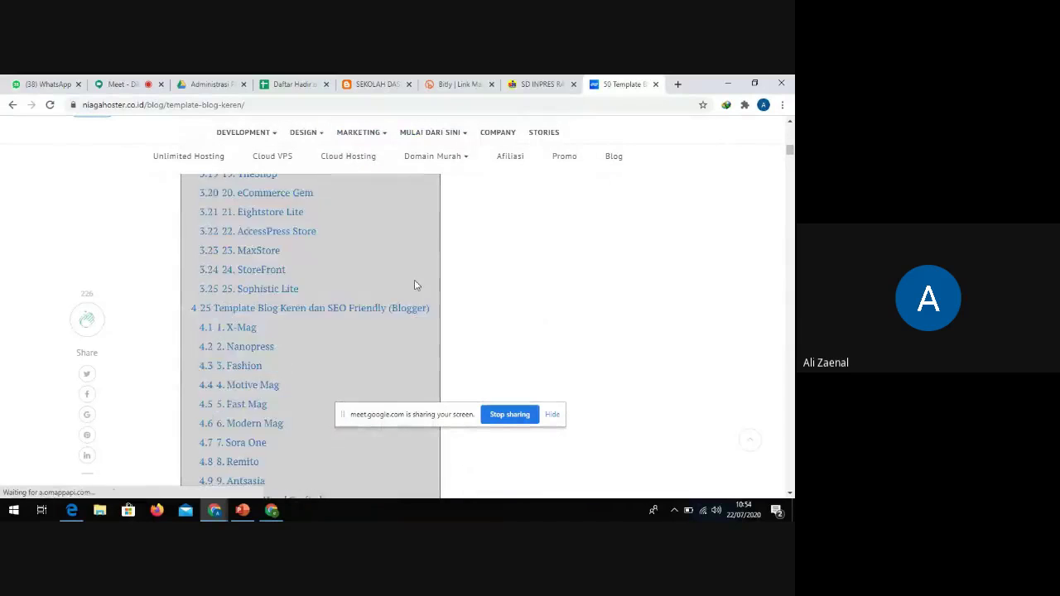
scroll(456, 286, down, 3)
scroll(455, 286, down, 10)
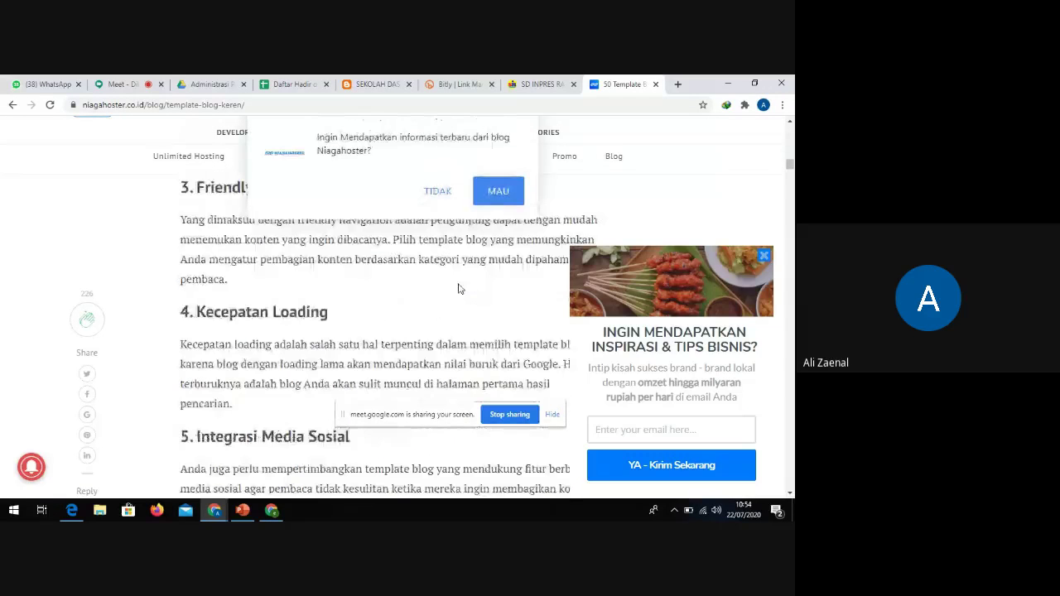
scroll(458, 289, up, 10)
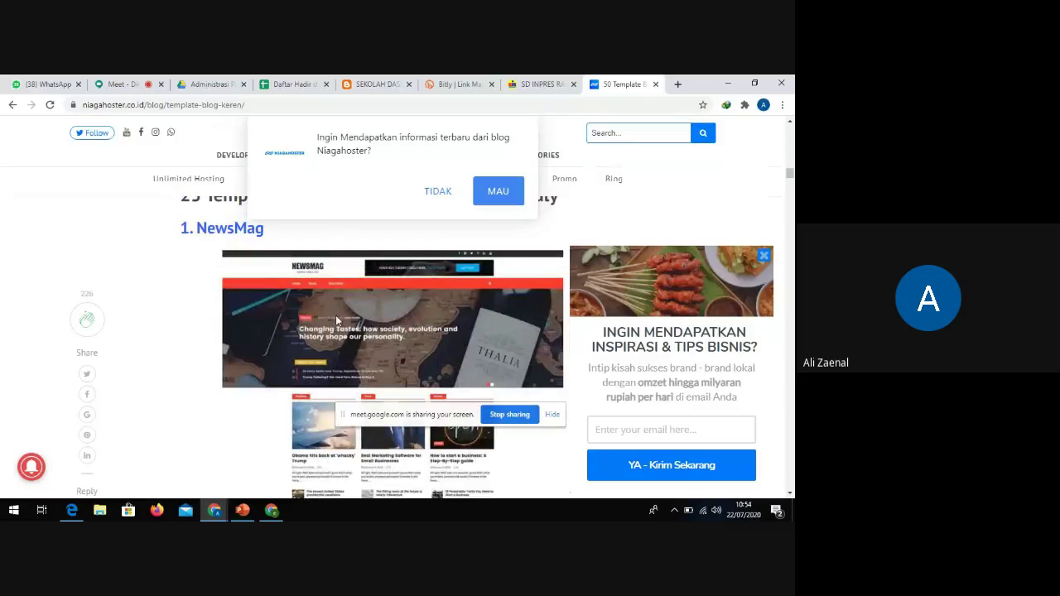
click(448, 198)
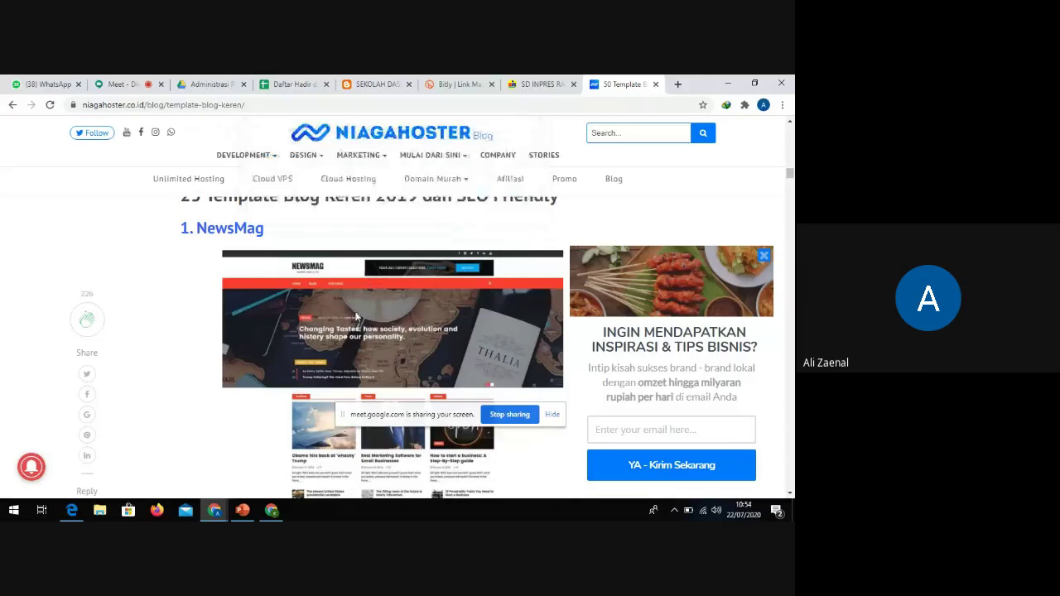
Find heading 4 in the article and open the MH Magazine Lite theme link
scroll(331, 303, up, 2)
scroll(332, 303, up, 8)
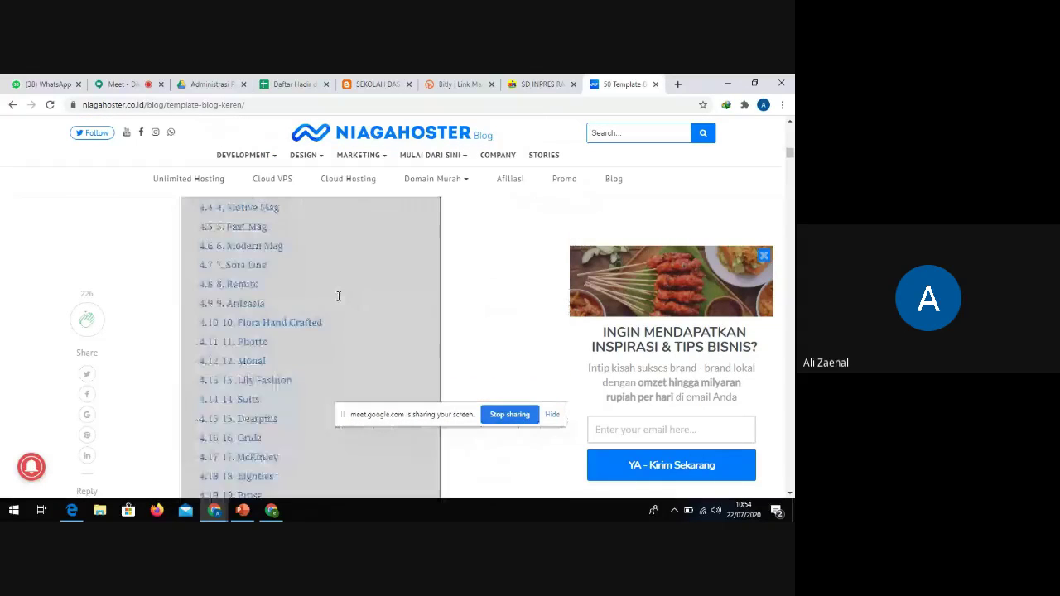
scroll(339, 298, up, 12)
scroll(339, 291, down, 7)
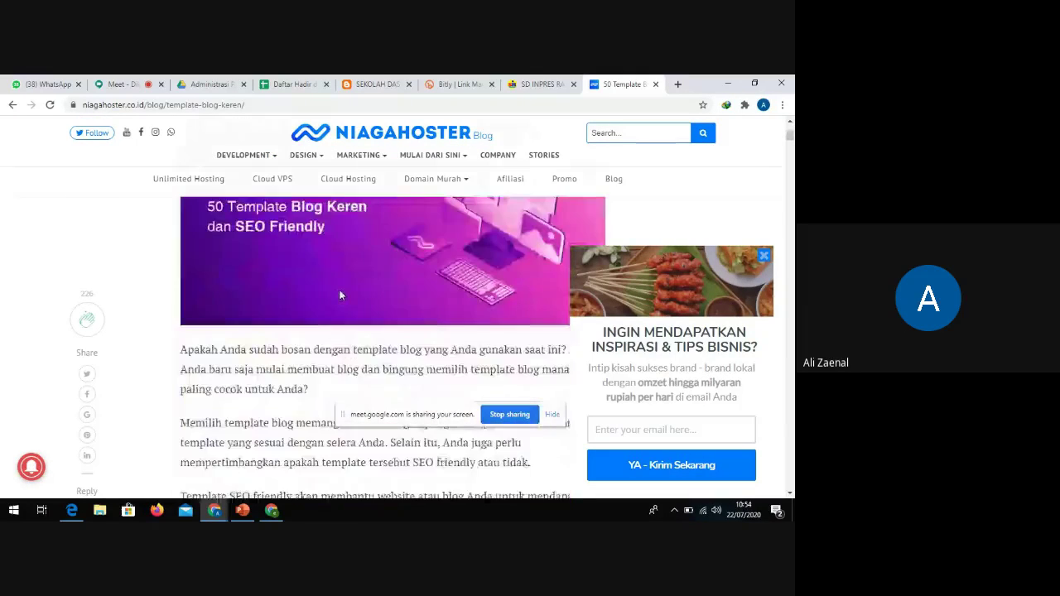
scroll(339, 296, down, 20)
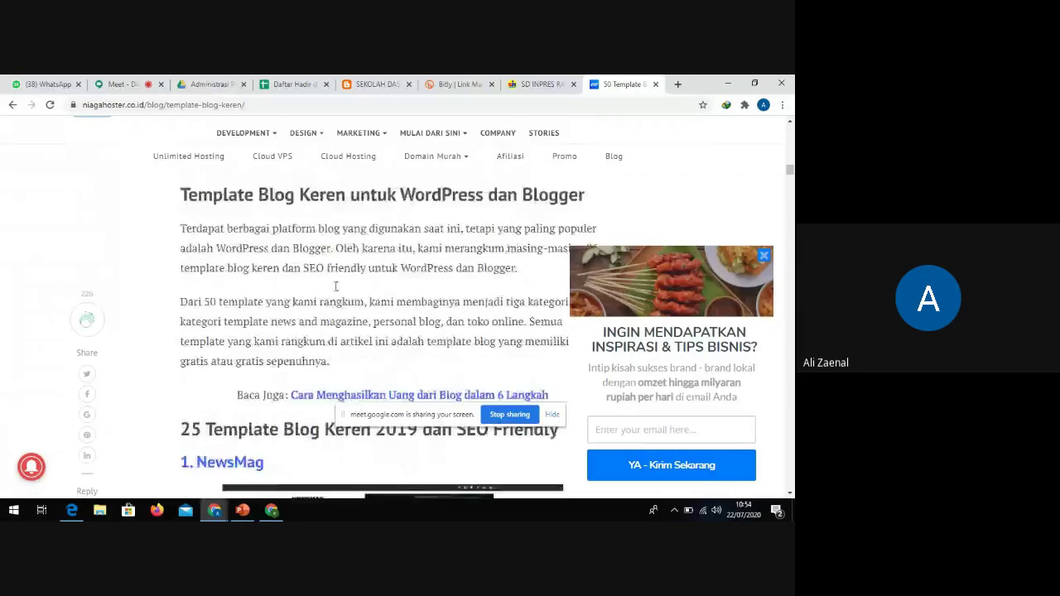
scroll(341, 284, up, 3)
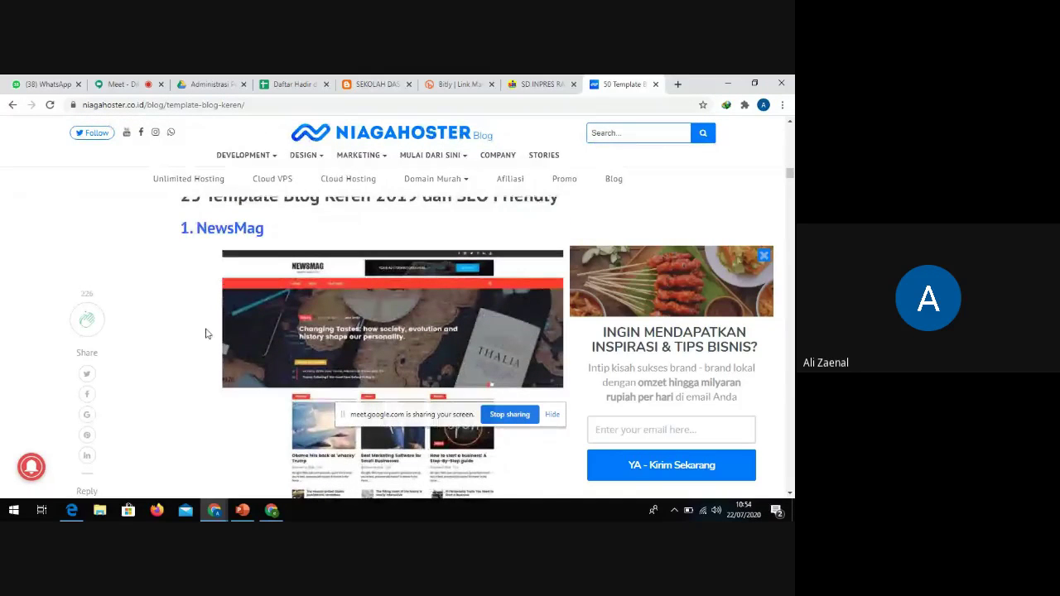
drag(390, 411, 440, 453)
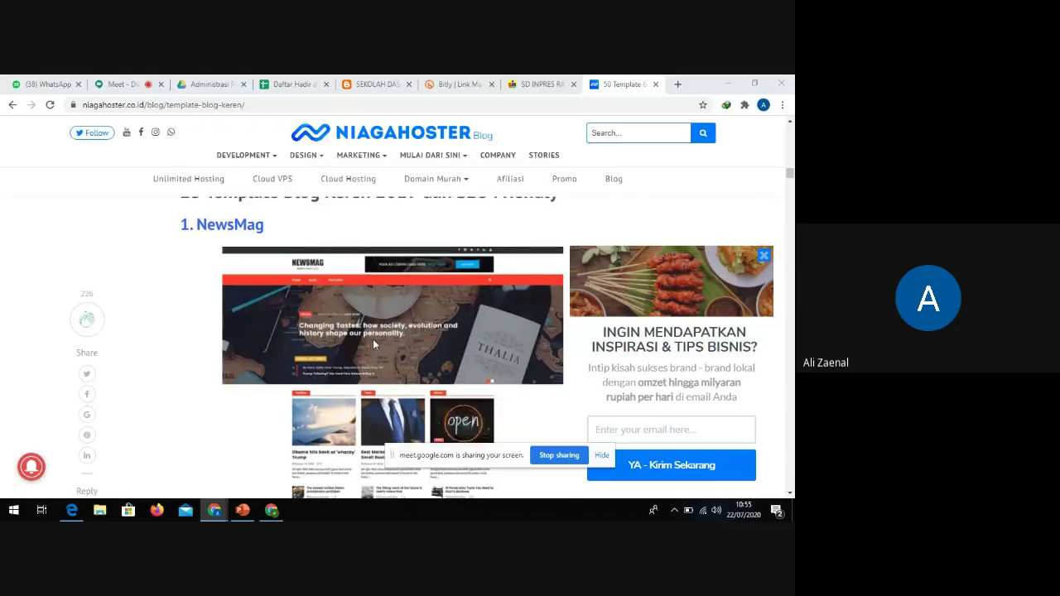
scroll(372, 343, down, 6)
scroll(372, 343, up, 1)
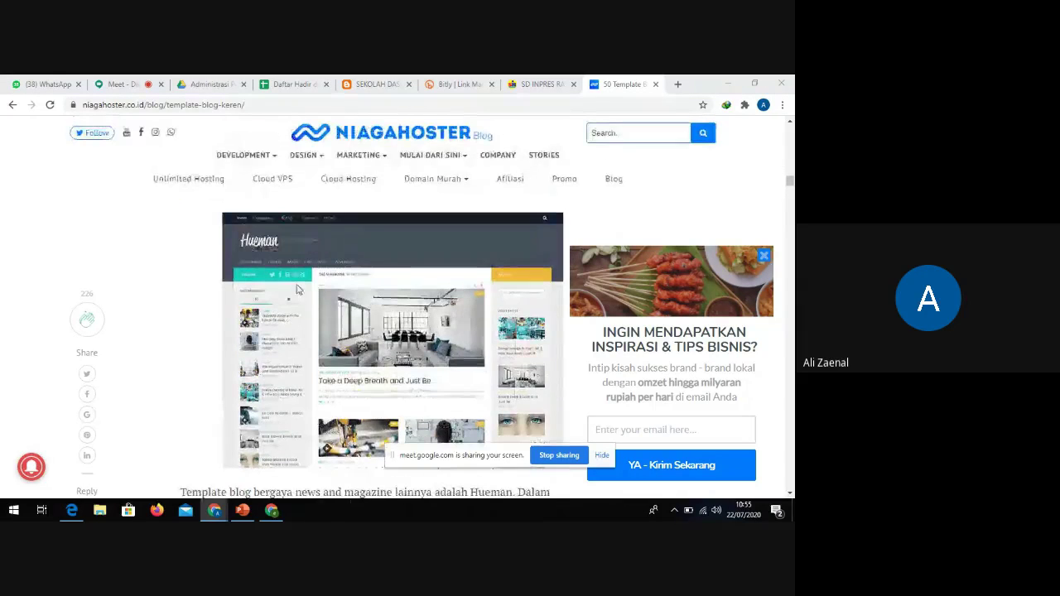
scroll(398, 299, up, 1)
scroll(403, 315, down, 5)
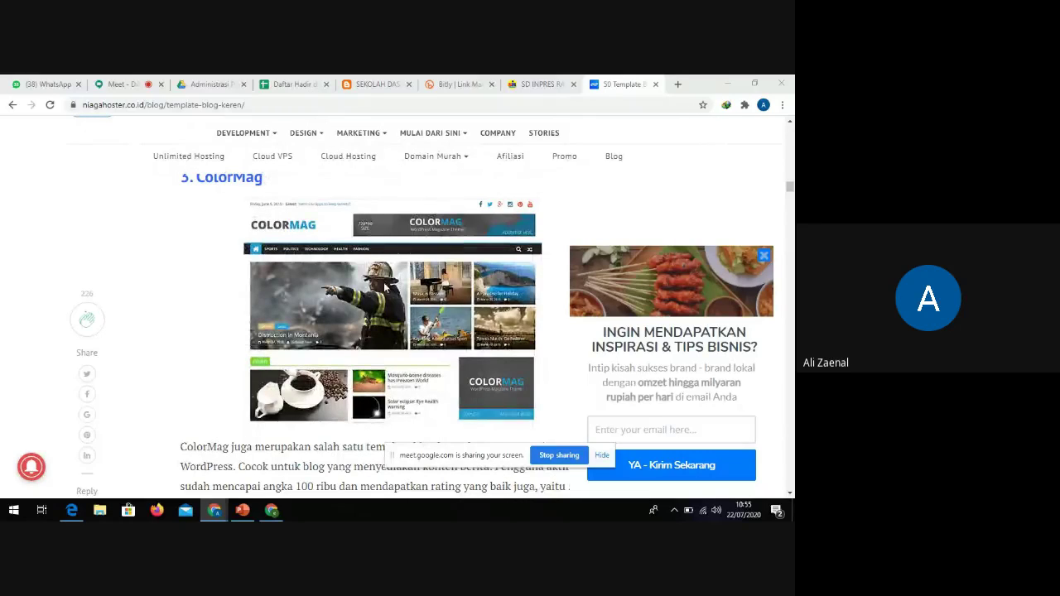
scroll(386, 284, down, 6)
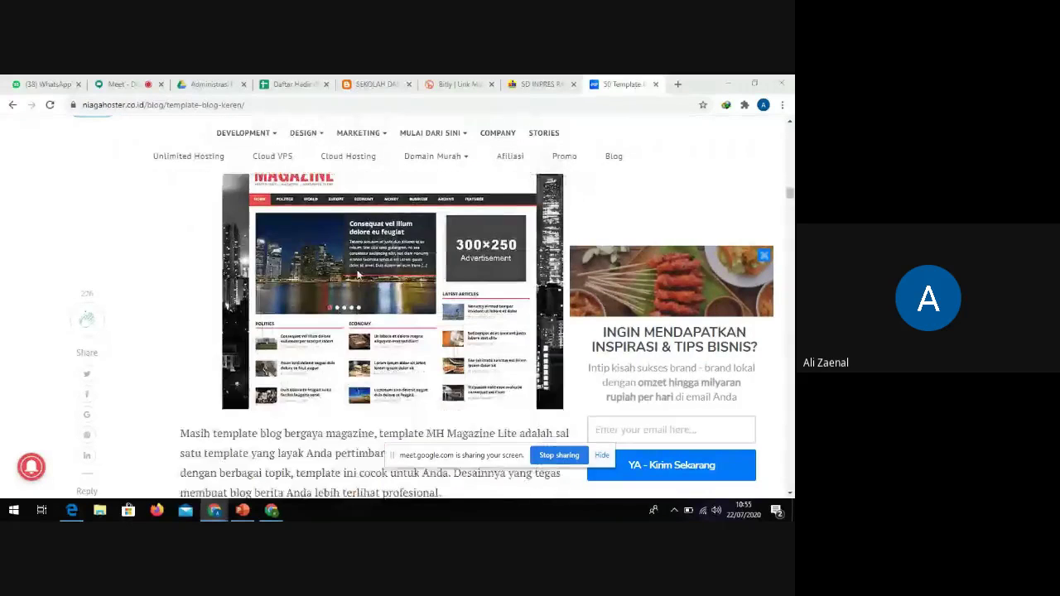
scroll(374, 270, up, 1)
scroll(377, 269, up, 1)
scroll(389, 265, down, 6)
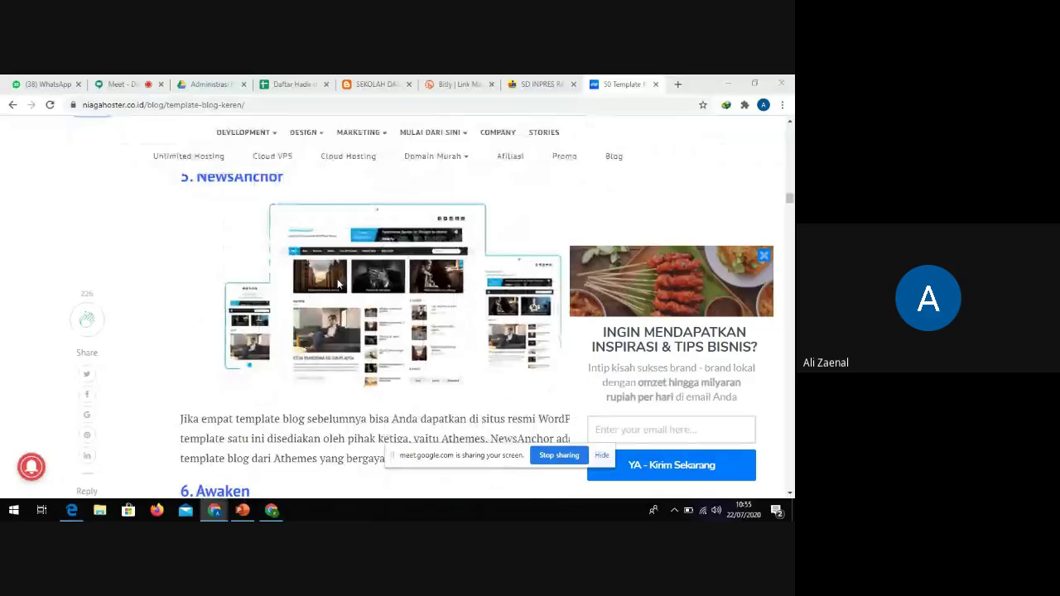
scroll(340, 286, down, 3)
scroll(340, 286, down, 2)
scroll(339, 298, down, 8)
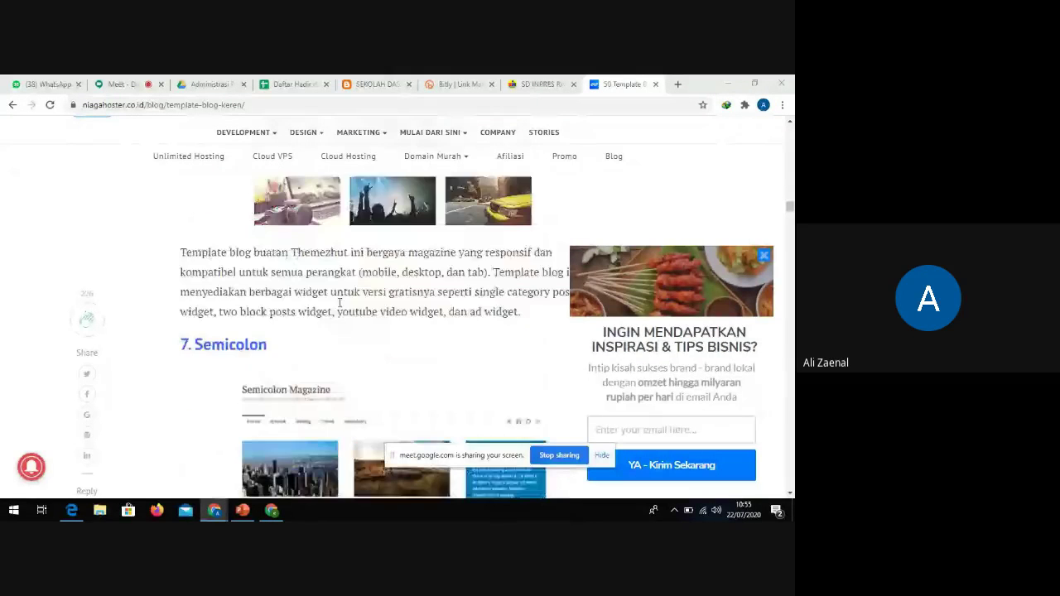
scroll(339, 305, up, 1)
scroll(362, 331, down, 1)
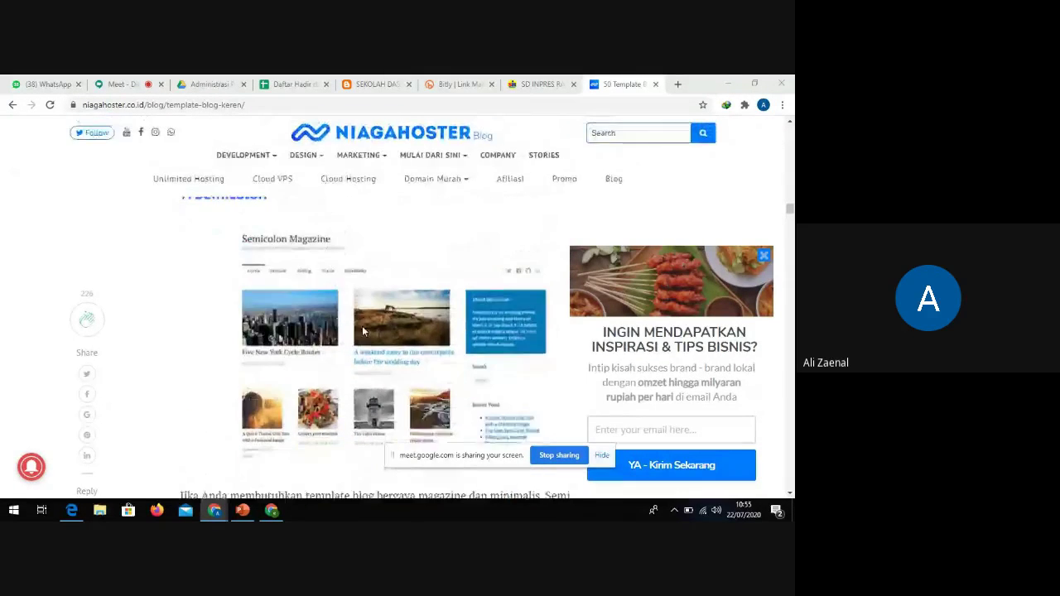
scroll(362, 326, down, 5)
scroll(368, 318, up, 1)
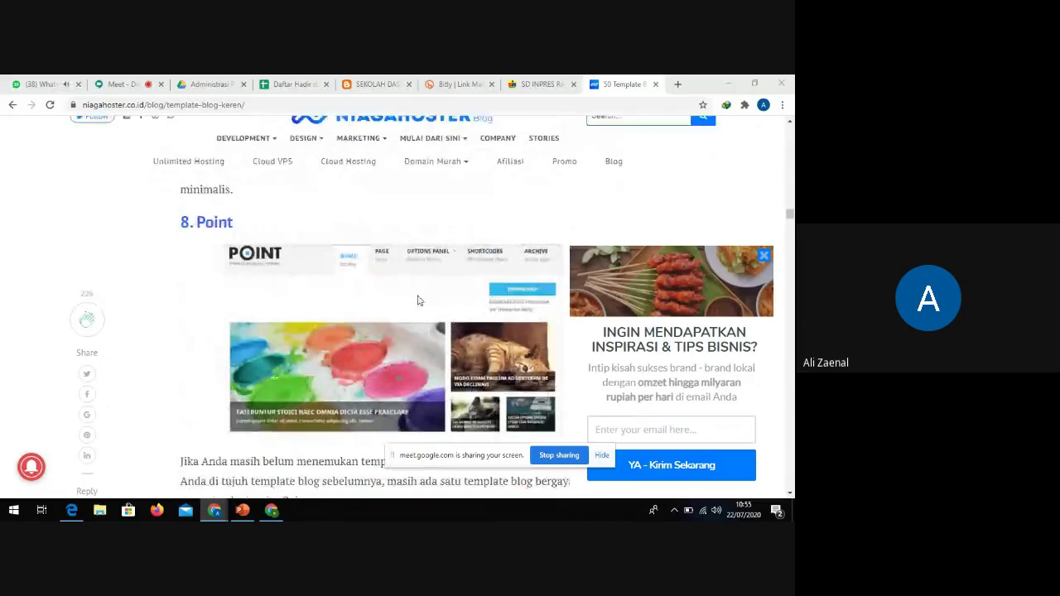
scroll(394, 321, down, 9)
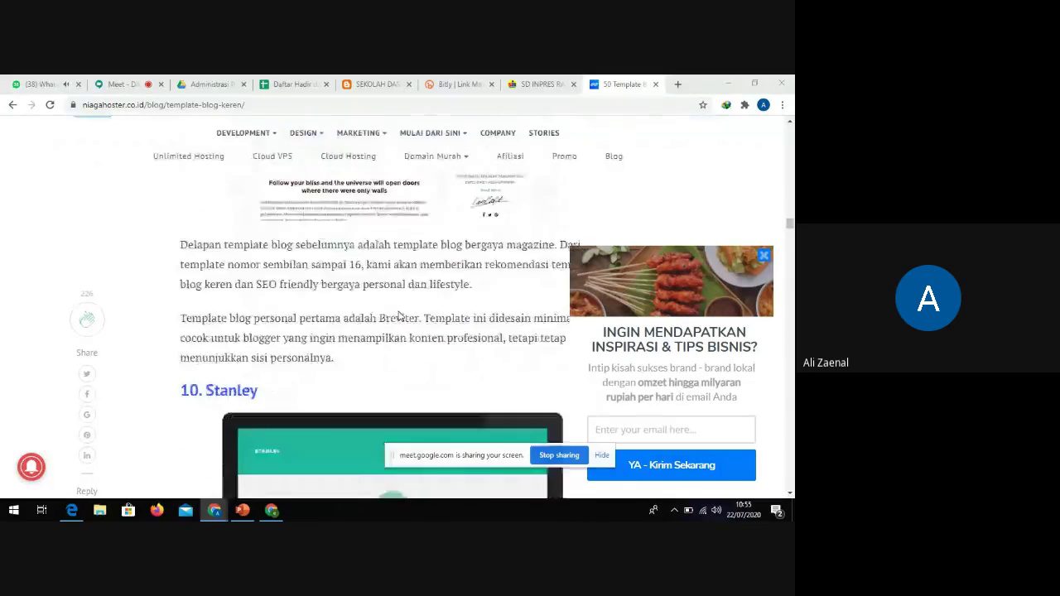
scroll(398, 316, down, 10)
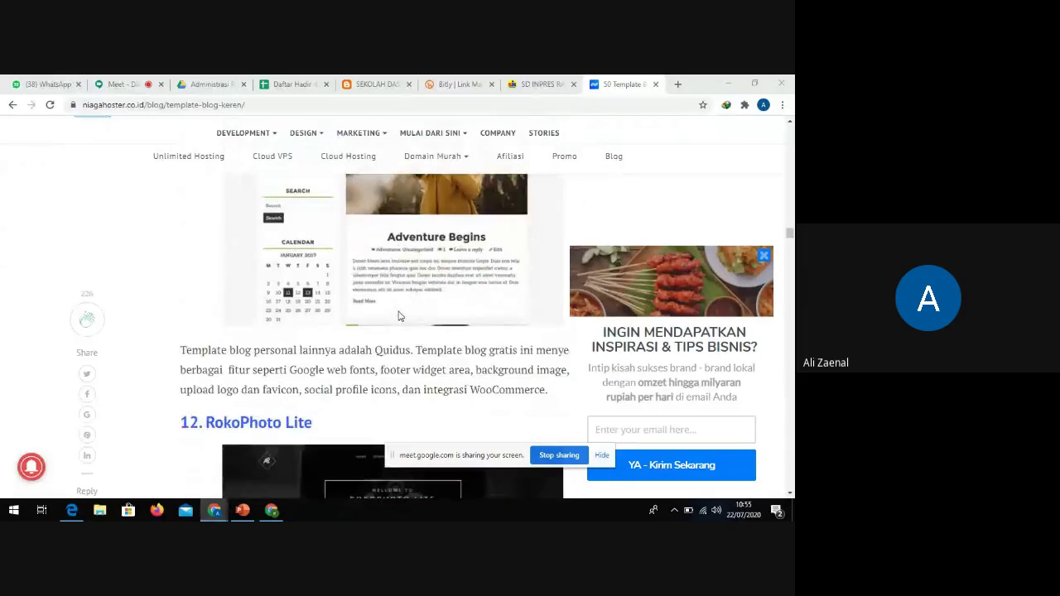
scroll(399, 313, down, 10)
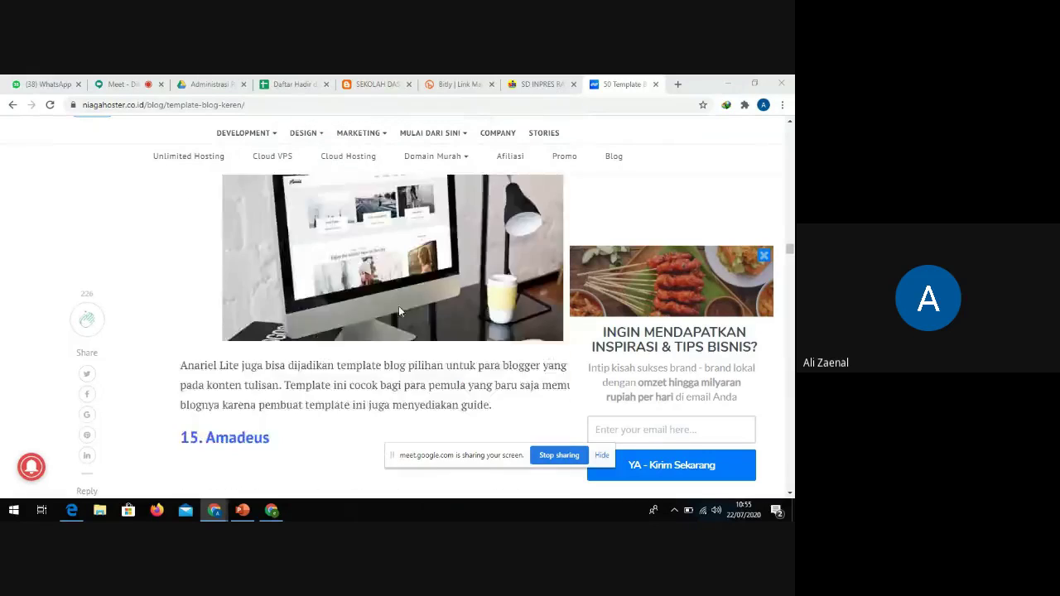
scroll(399, 311, down, 10)
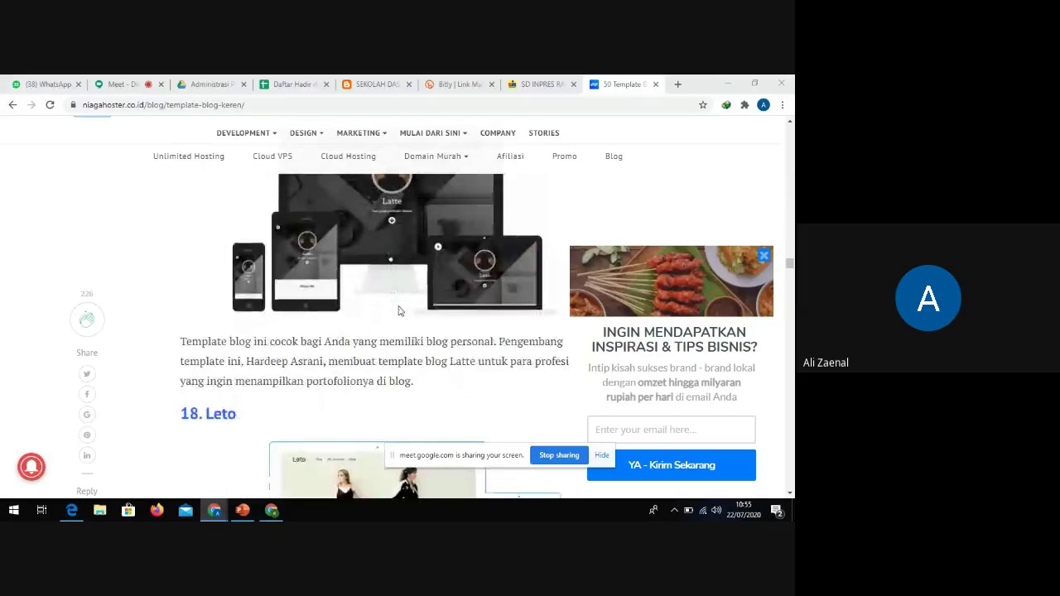
scroll(397, 311, up, 15)
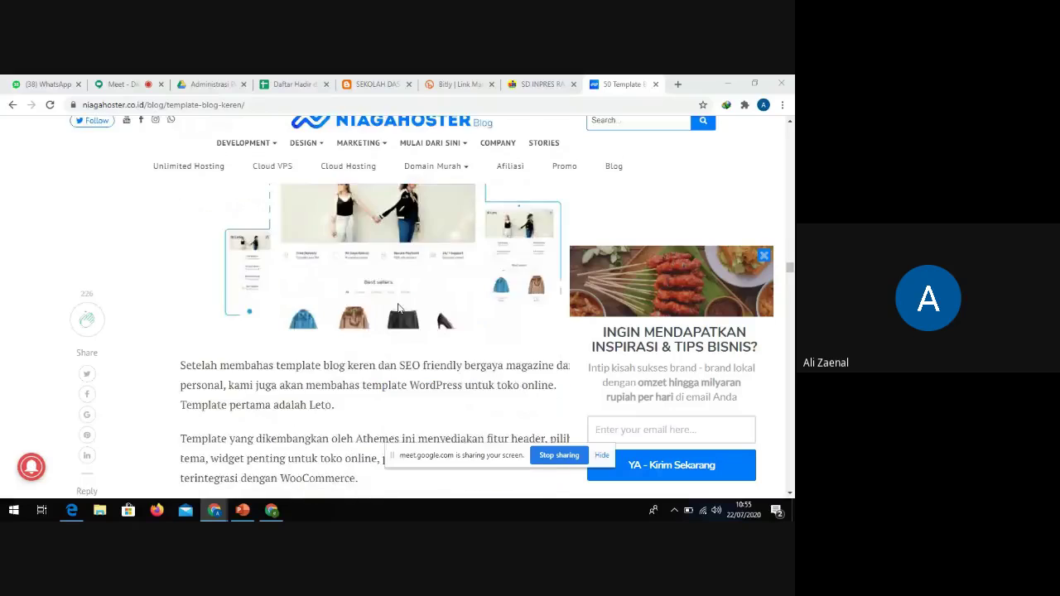
scroll(394, 307, up, 15)
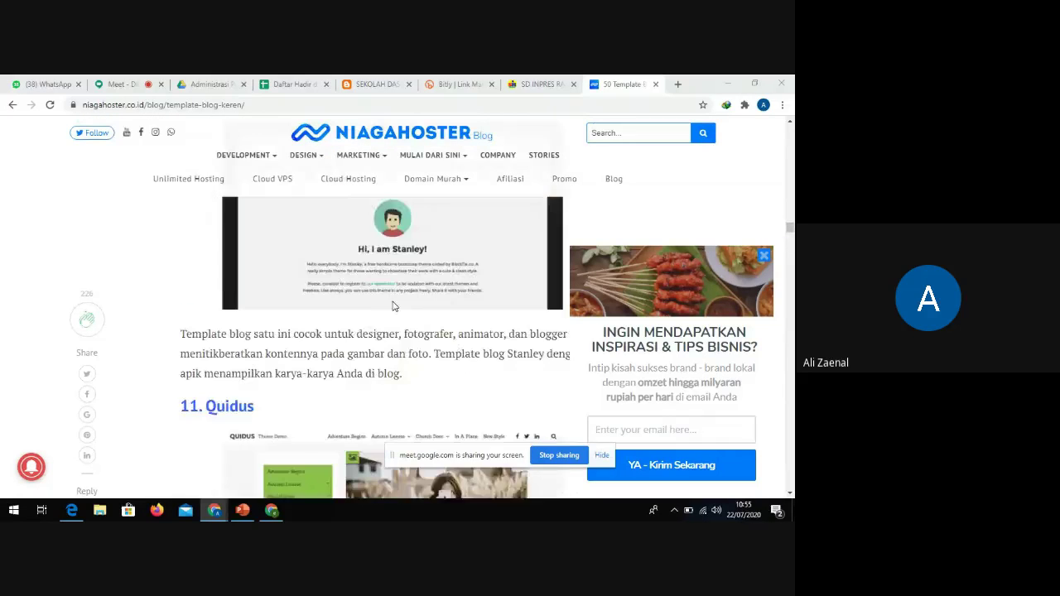
scroll(394, 306, up, 3)
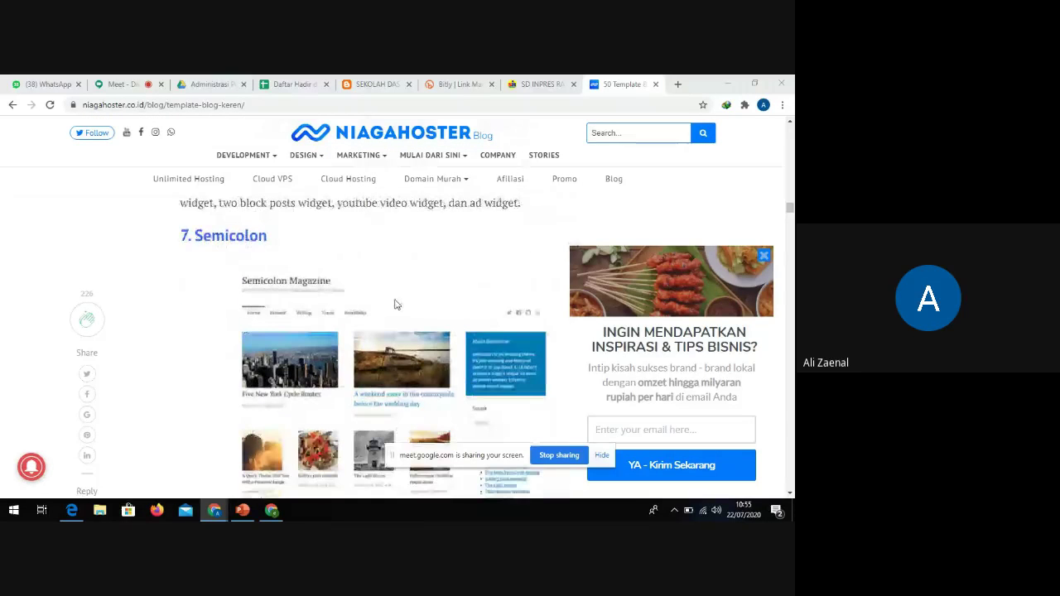
scroll(357, 342, up, 3)
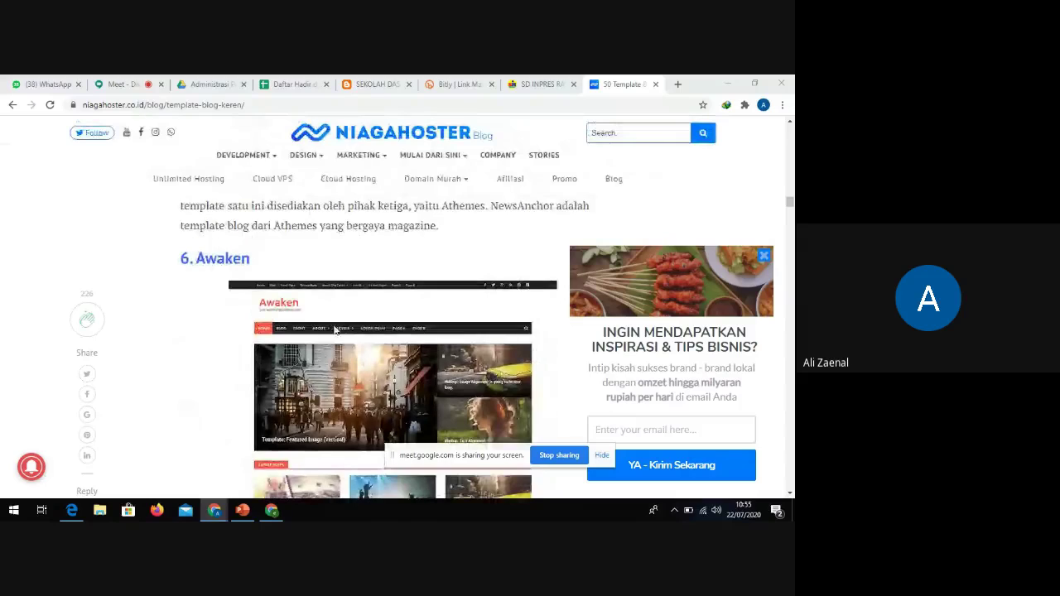
scroll(362, 333, up, 6)
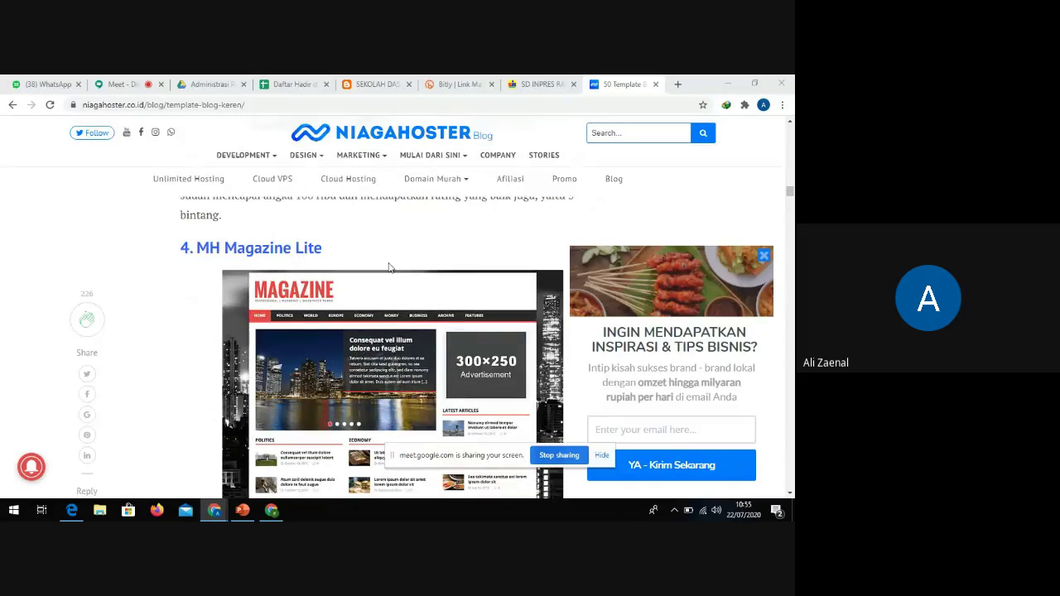
scroll(389, 267, down, 1)
scroll(398, 249, up, 1)
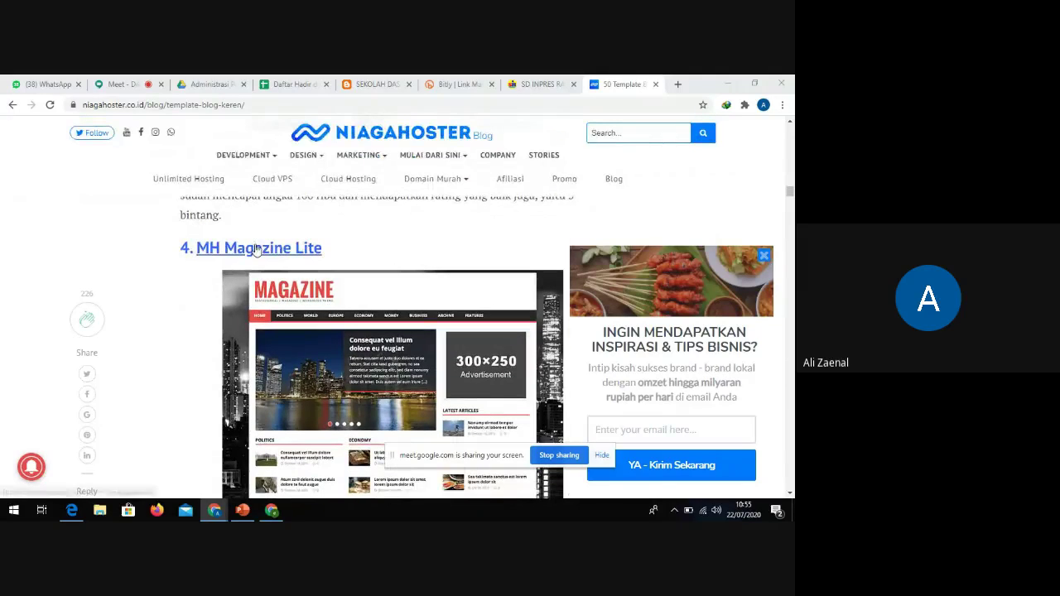
click(256, 249)
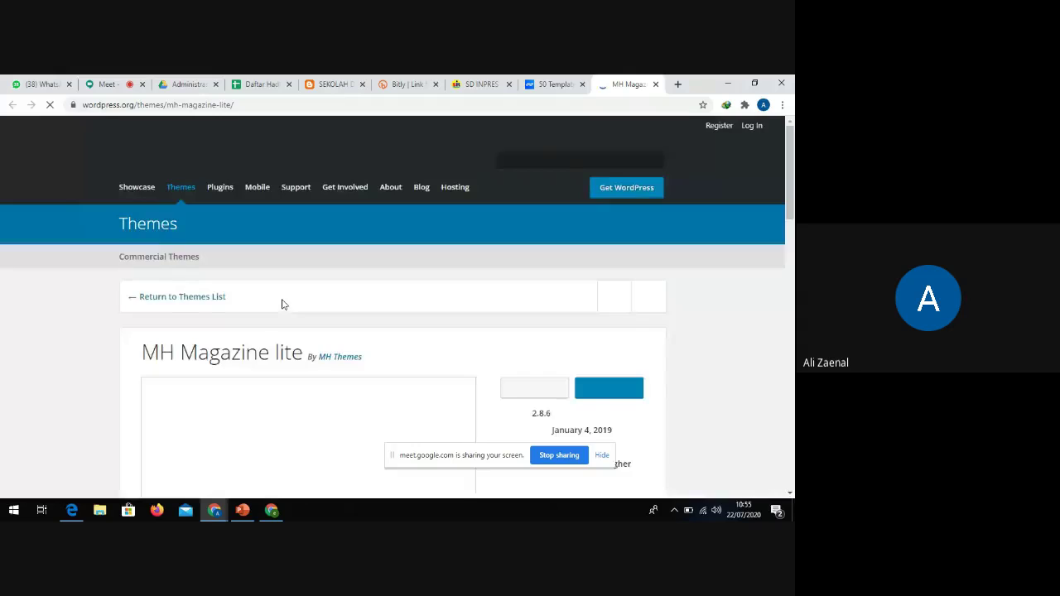
Look over the MH Magazine lite theme page and press its Download button
scroll(367, 290, down, 5)
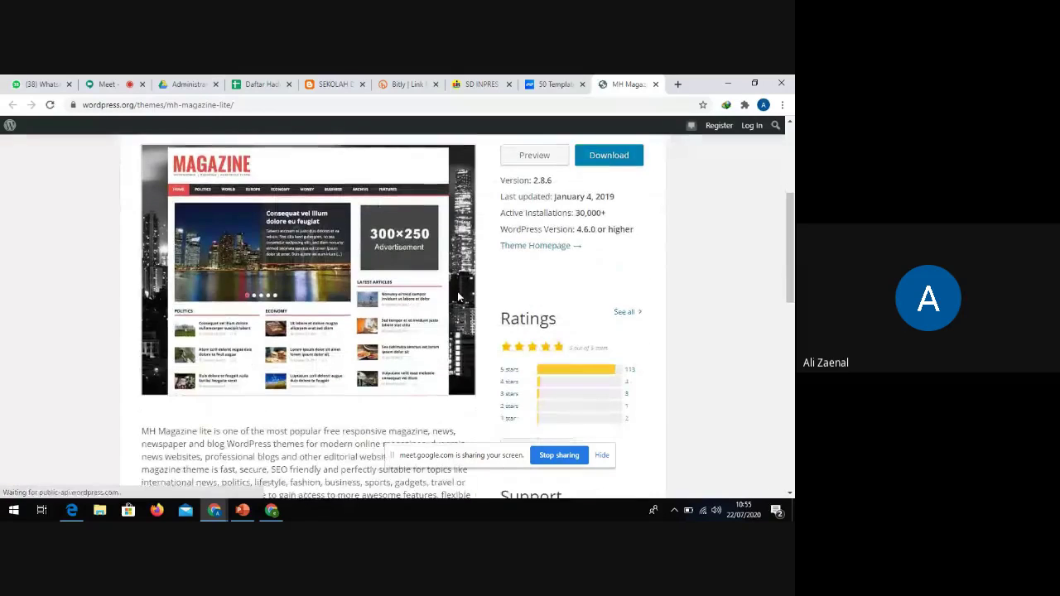
scroll(460, 297, up, 1)
scroll(462, 295, down, 4)
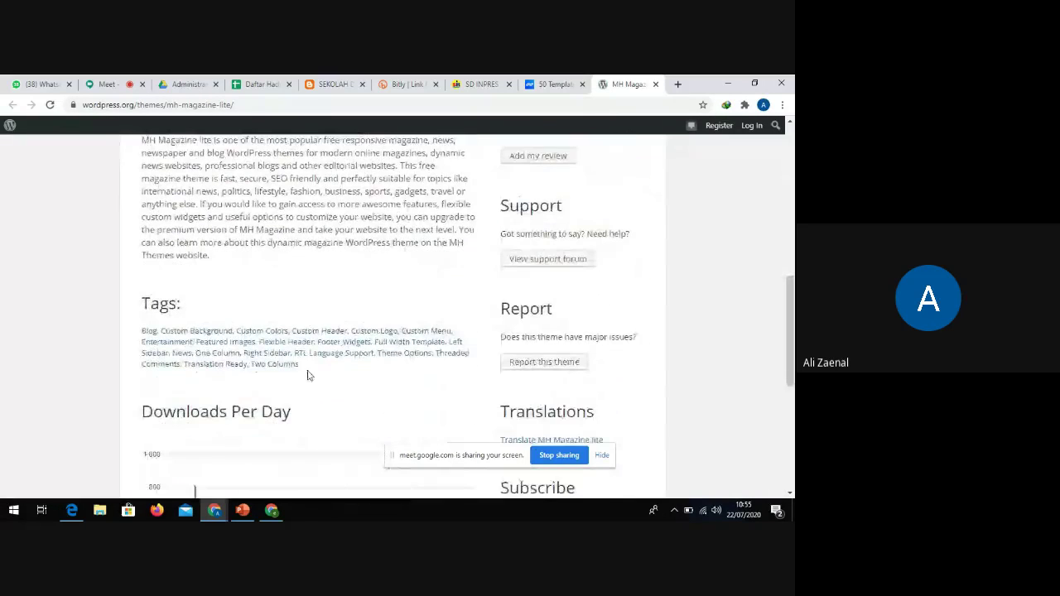
scroll(396, 320, up, 2)
scroll(395, 320, up, 3)
click(609, 217)
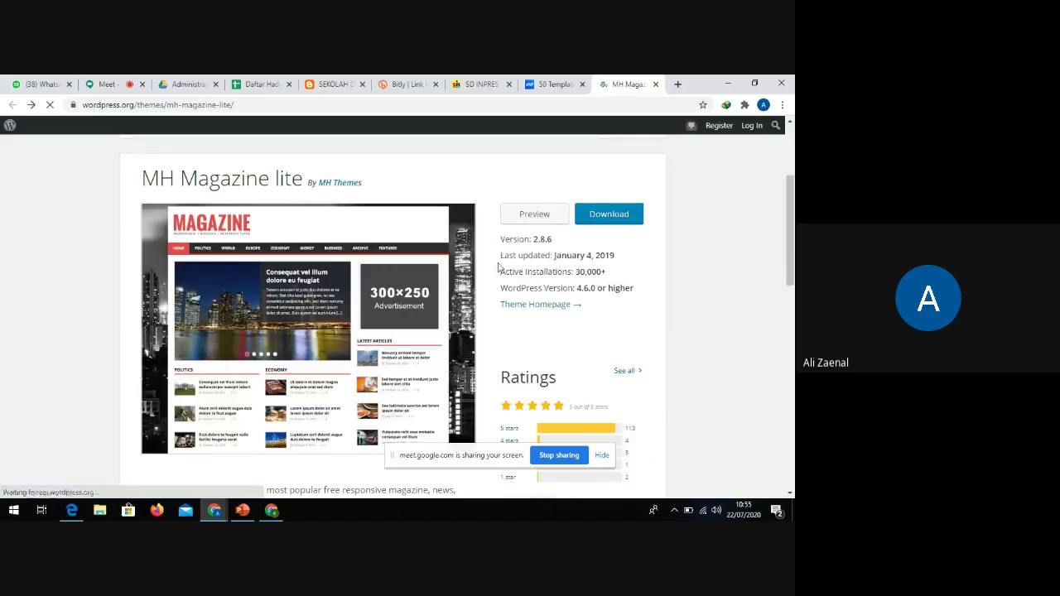
Retry the download until the save prompt for mh-magazine-lite.2.8.6.zip (1.87 MB) appears
scroll(507, 270, down, 1)
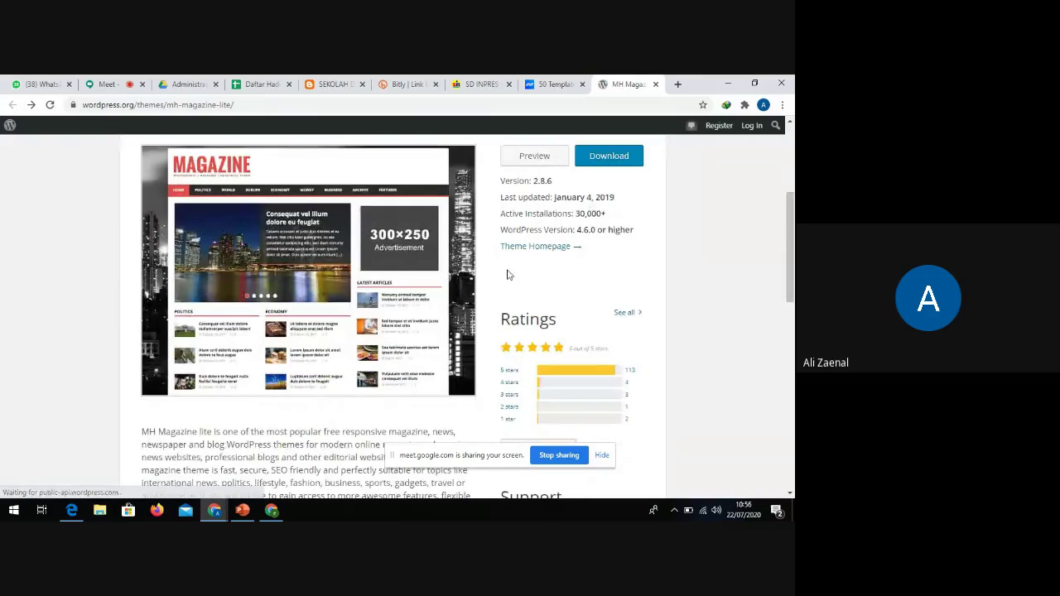
scroll(508, 274, down, 2)
scroll(509, 275, down, 8)
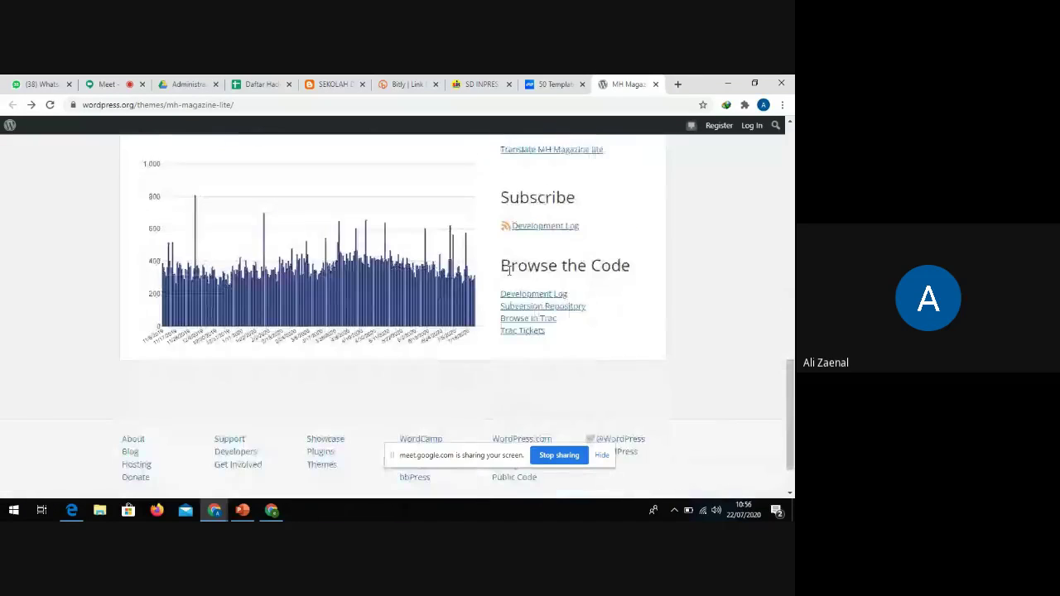
scroll(527, 286, down, 1)
scroll(530, 290, up, 3)
scroll(531, 290, up, 8)
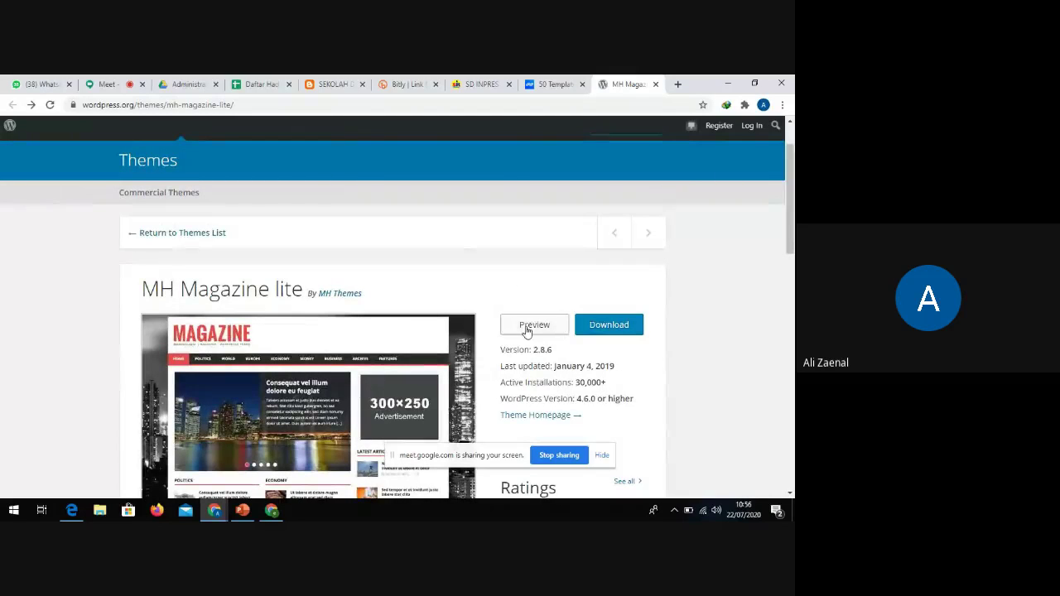
click(611, 334)
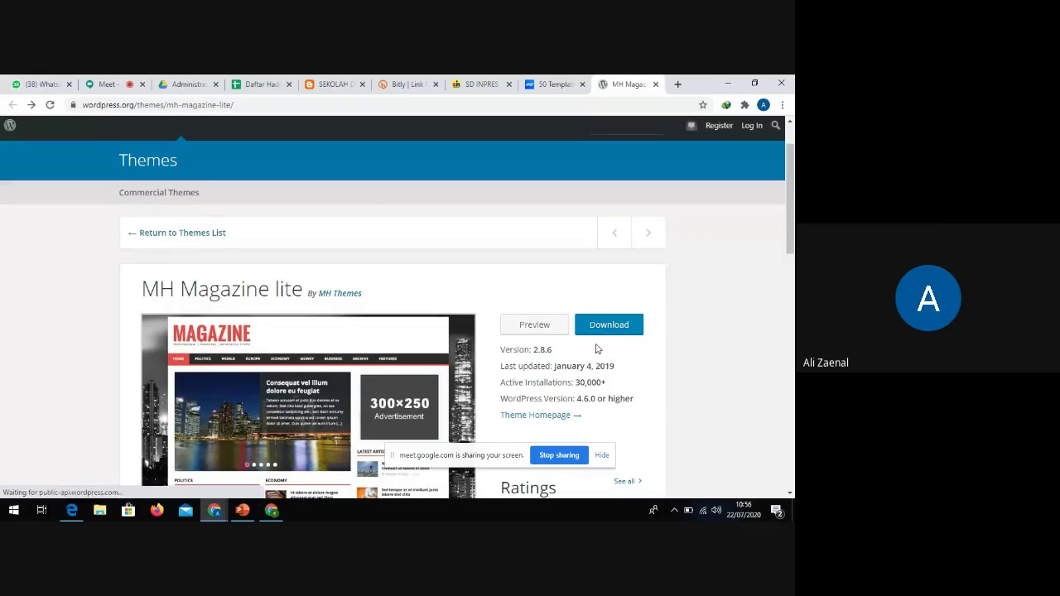
scroll(646, 353, down, 1)
scroll(645, 353, down, 8)
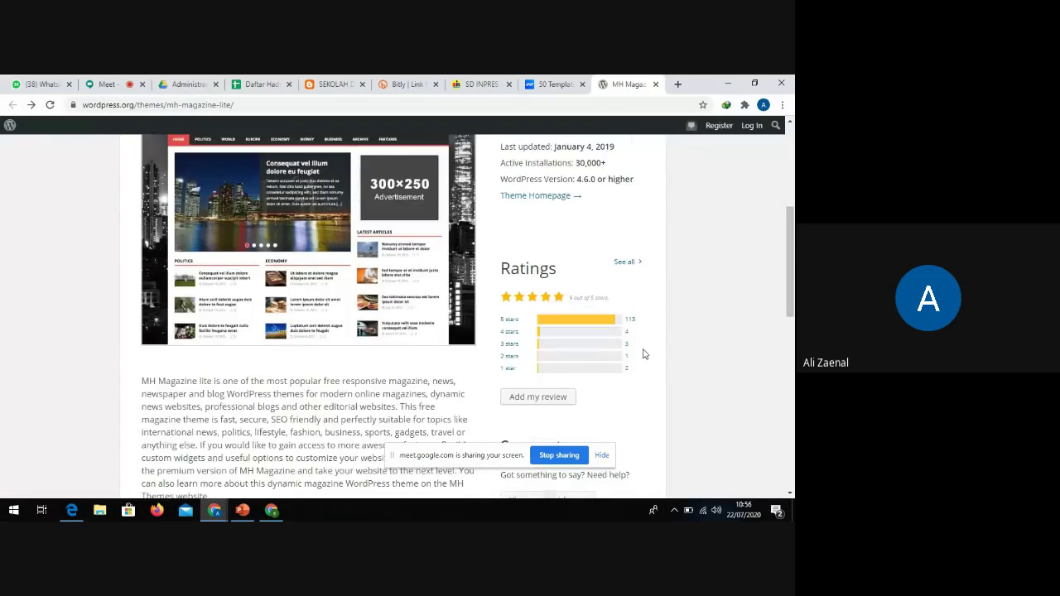
scroll(645, 352, down, 4)
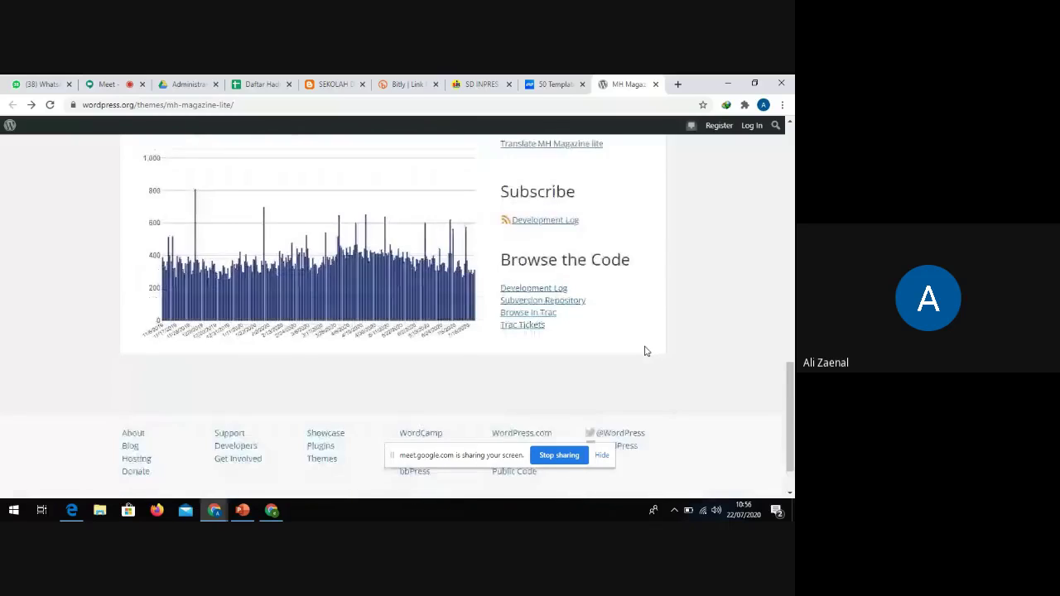
scroll(647, 351, up, 6)
scroll(647, 351, up, 6)
click(611, 383)
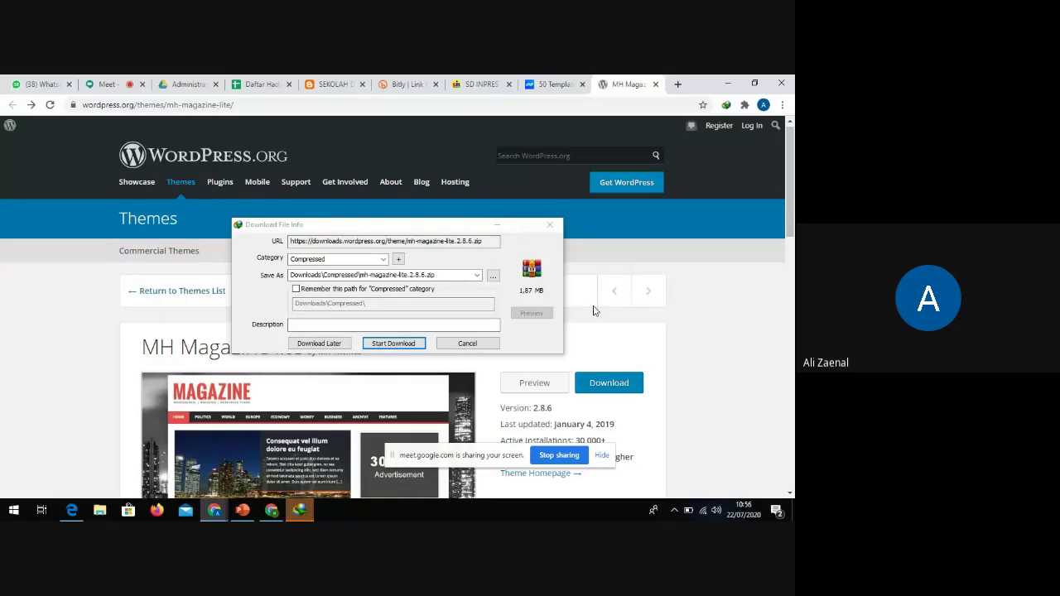
Save mh-magazine-lite.2.8.6.zip to Downloads\Compressed with IDM, then open its folder
click(399, 348)
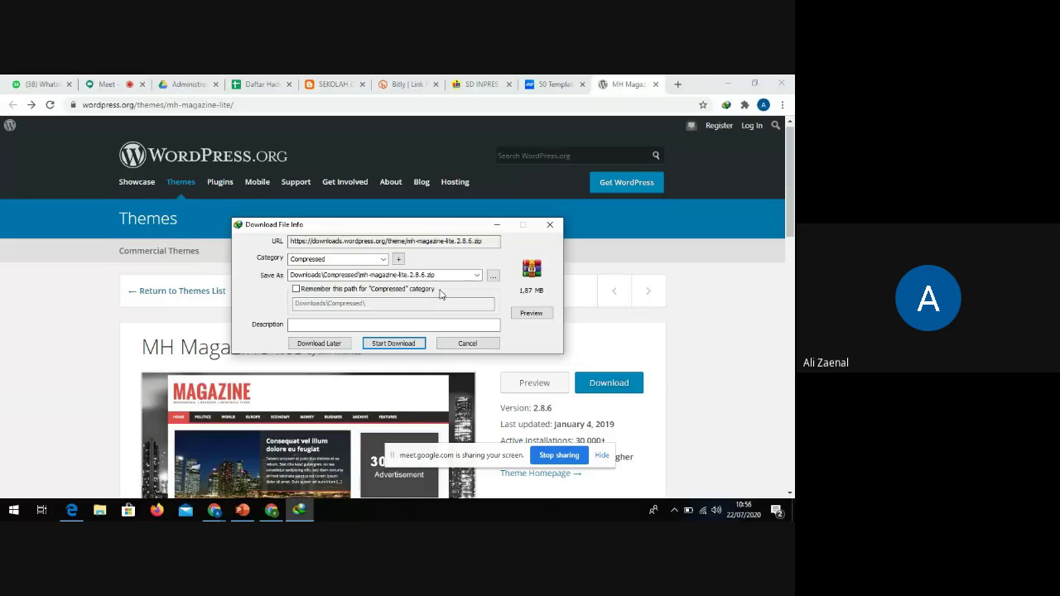
click(394, 343)
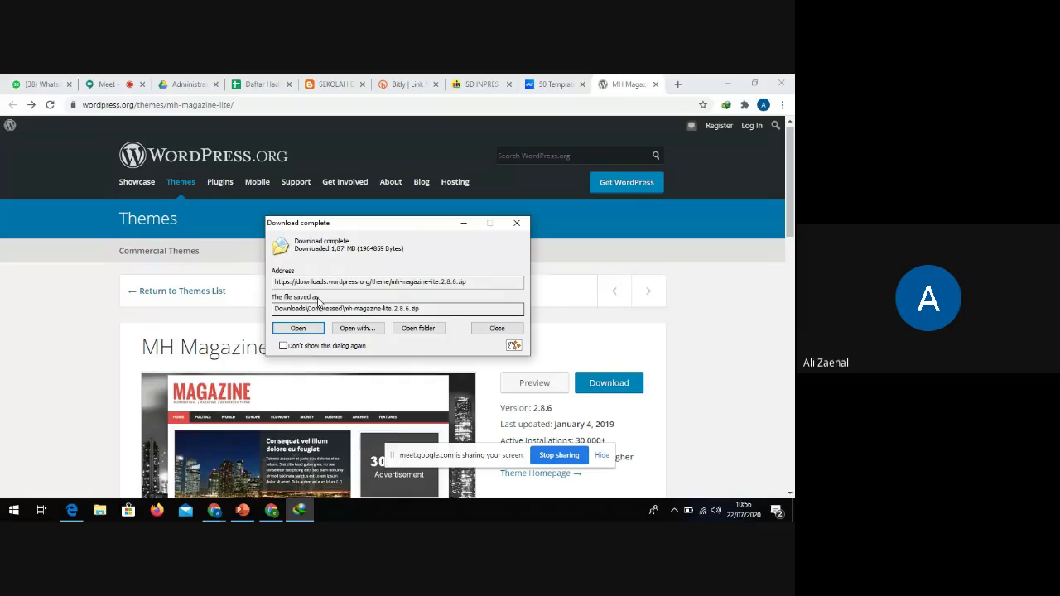
click(414, 331)
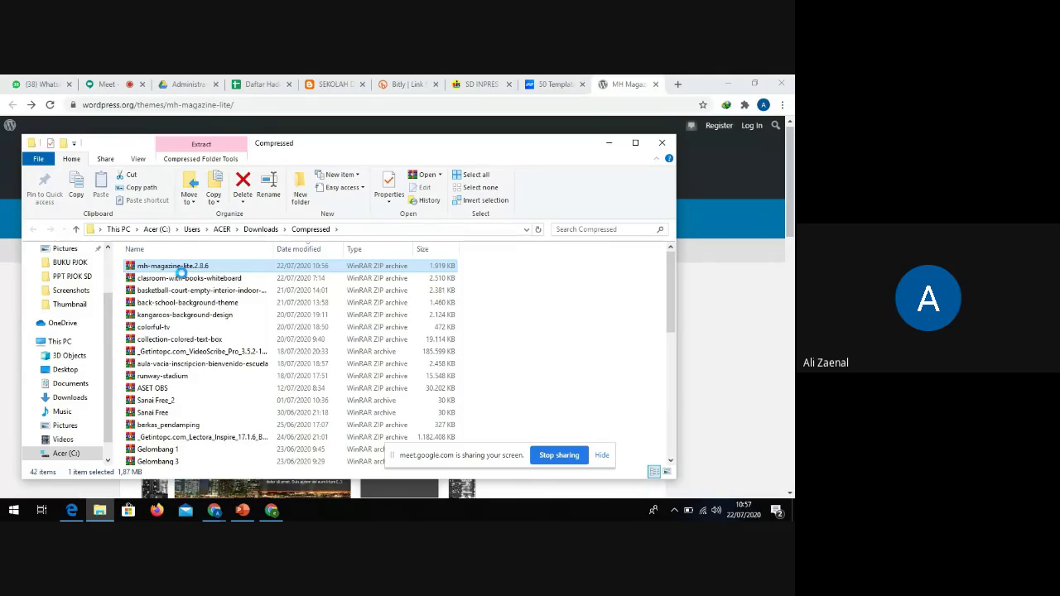
Extract the archive to mh-magazine-lite.2.8.6\ and select the new folder
right_click(169, 269)
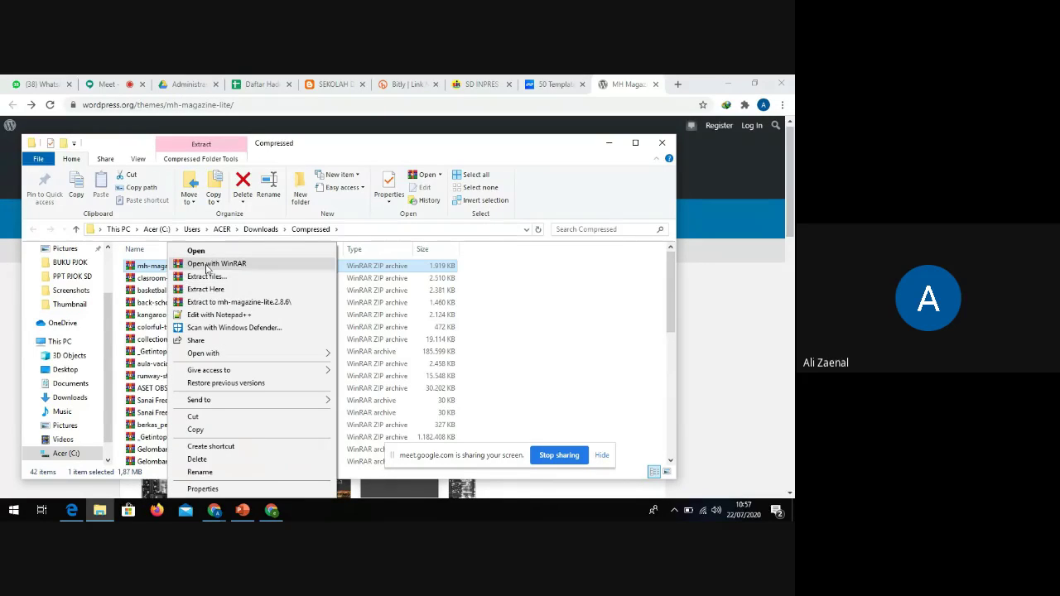
right_click(157, 267)
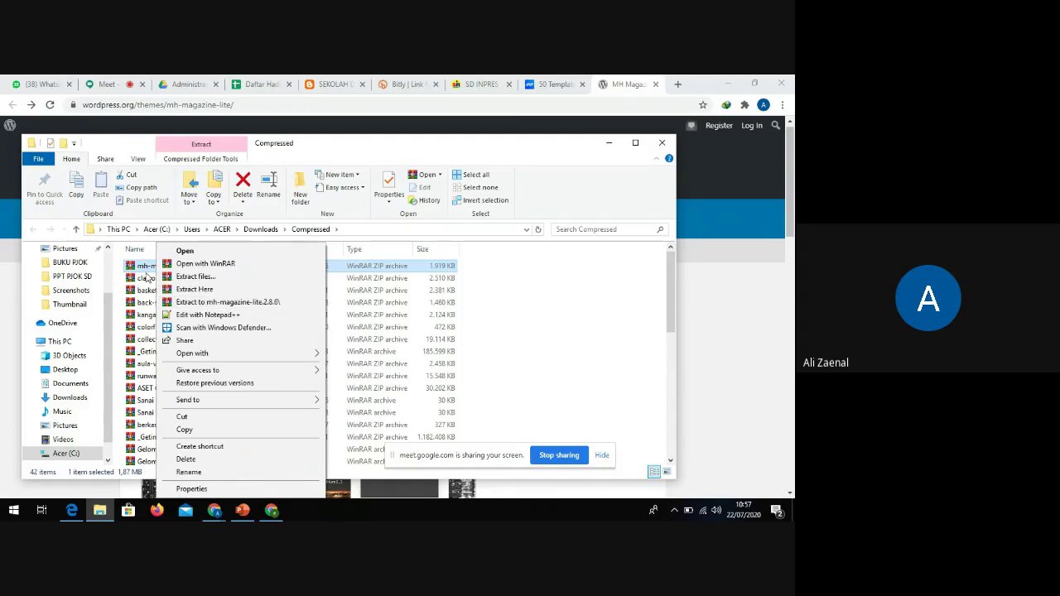
click(206, 304)
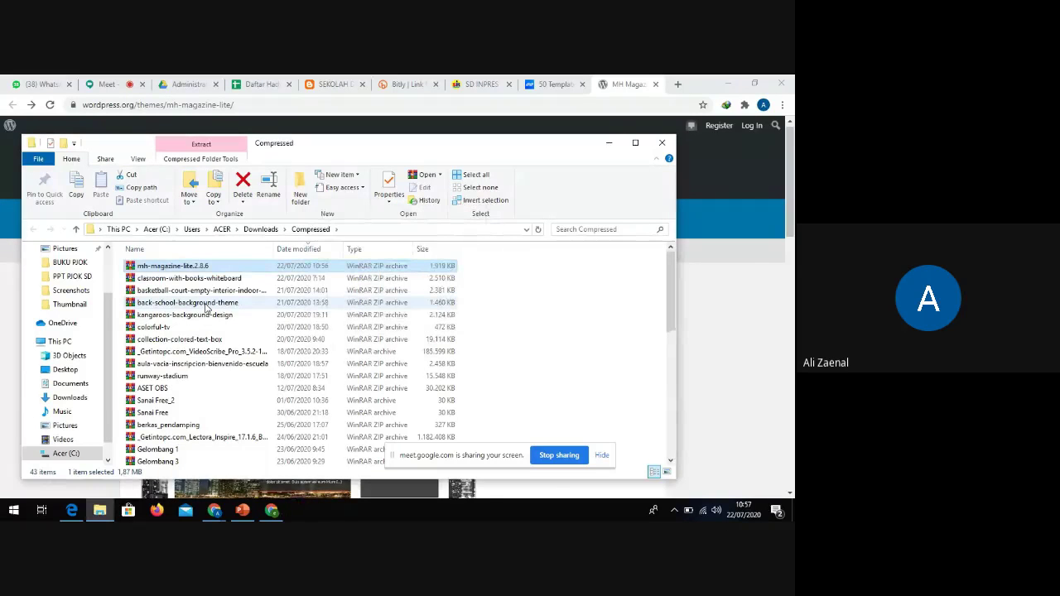
scroll(191, 312, down, 1)
scroll(190, 315, up, 1)
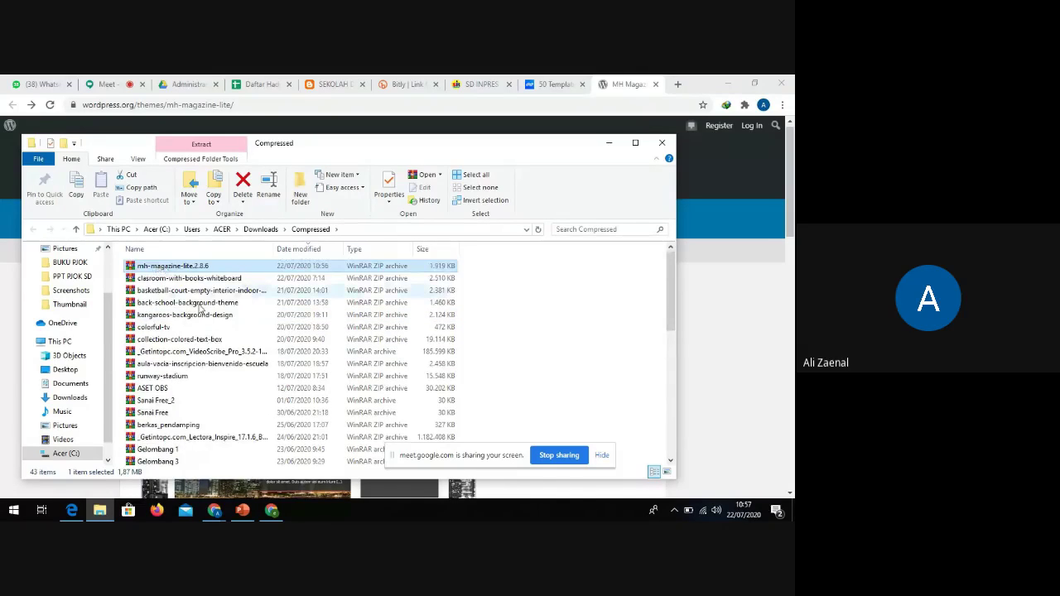
scroll(204, 358, down, 4)
scroll(204, 358, down, 3)
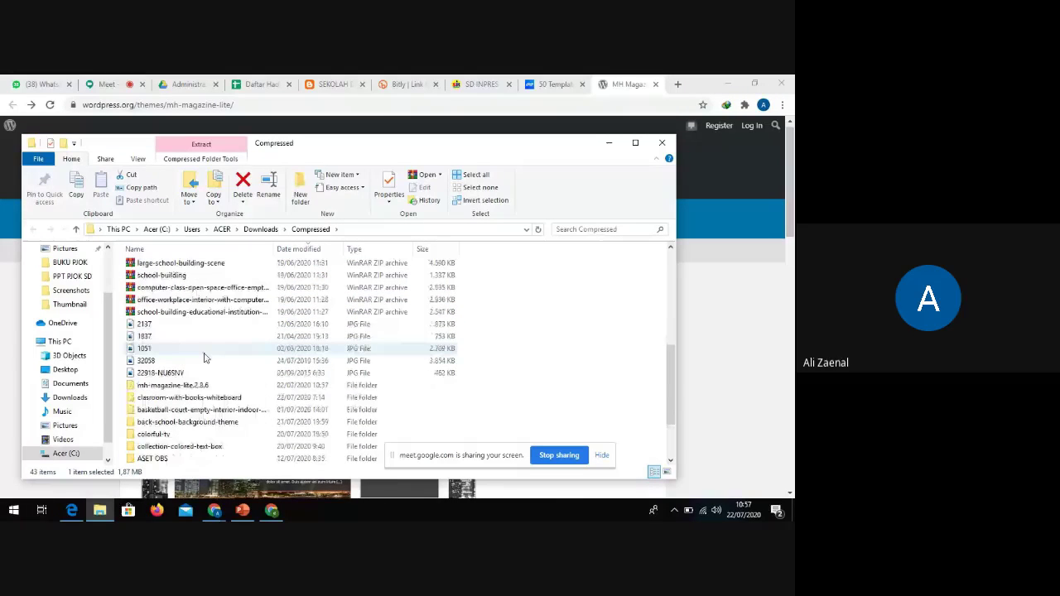
click(162, 387)
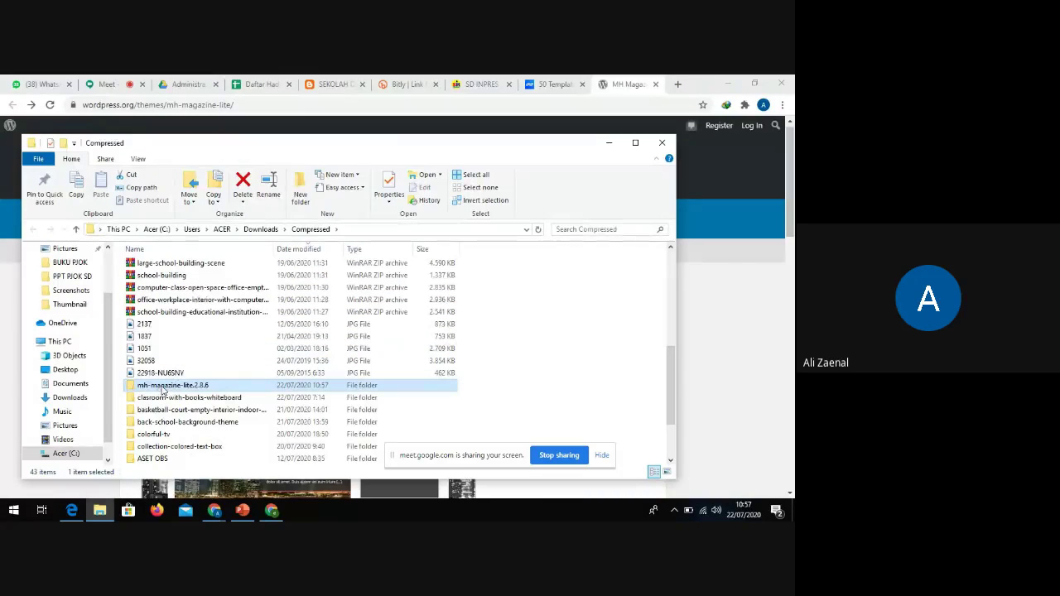
Open mh-magazine-lite.2.8.6 and its inner mh-magazine-lite folder to browse the 32 theme files
double_click(164, 387)
double_click(156, 267)
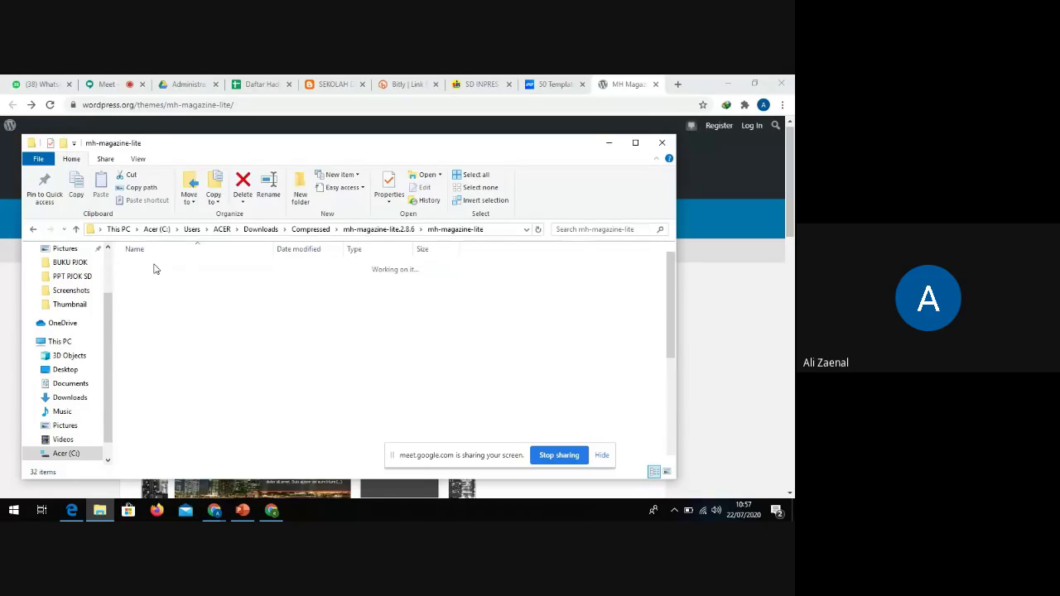
scroll(158, 292, down, 5)
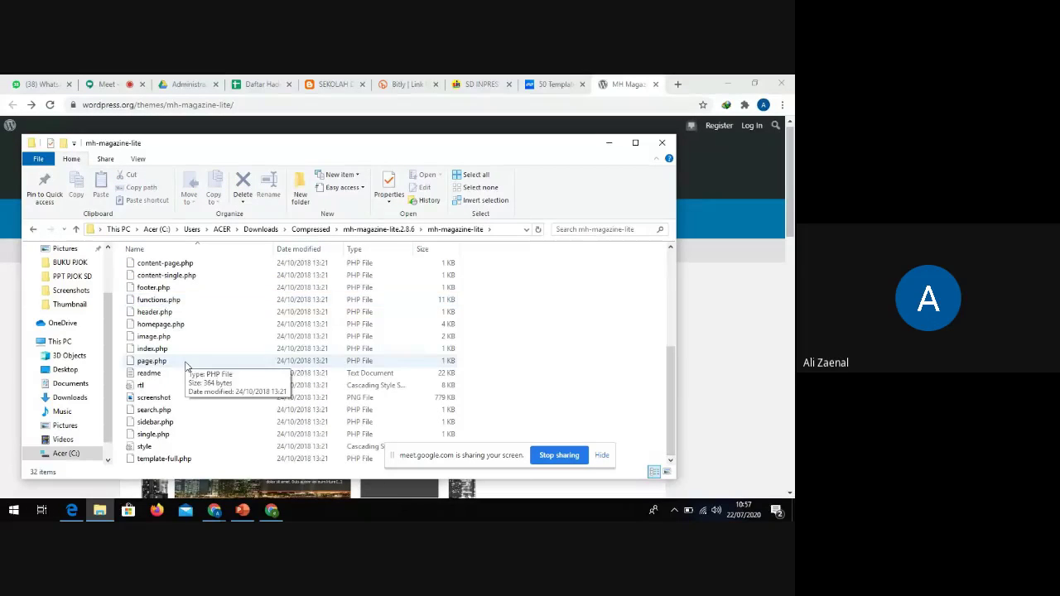
scroll(184, 386, up, 2)
scroll(184, 386, up, 3)
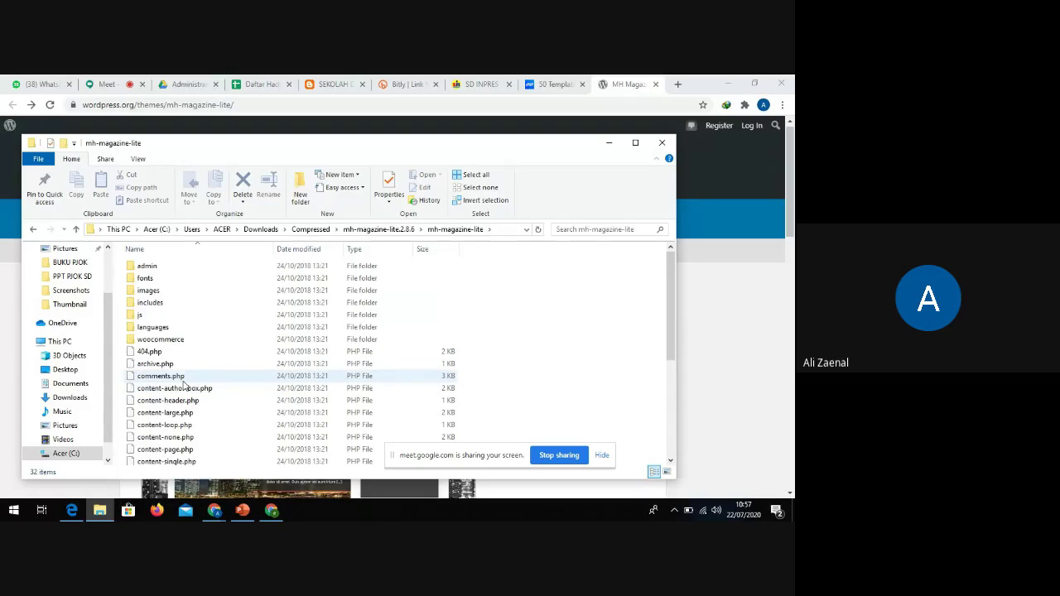
scroll(184, 385, down, 5)
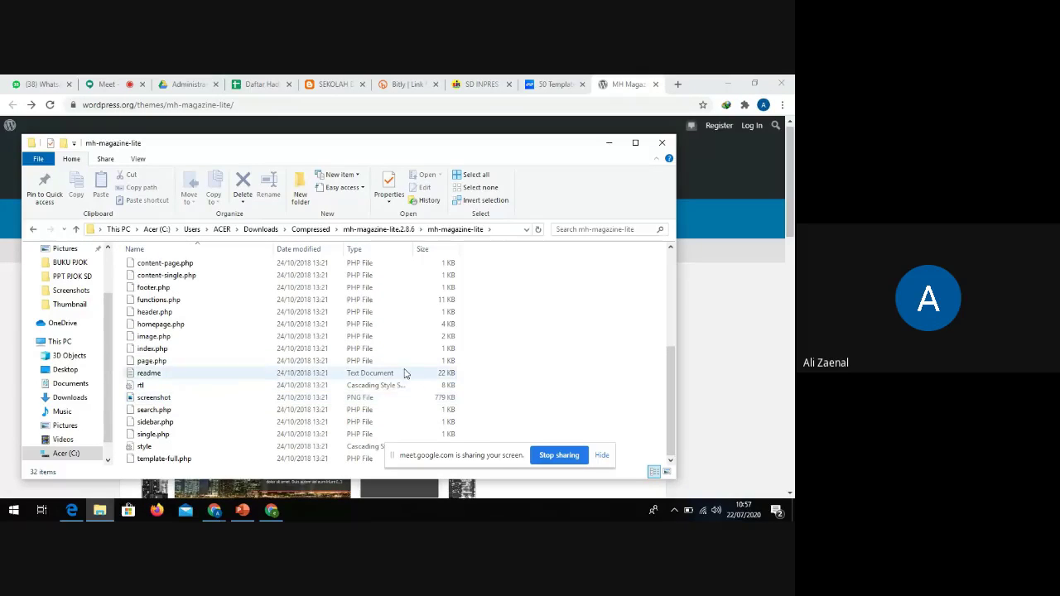
scroll(396, 386, up, 5)
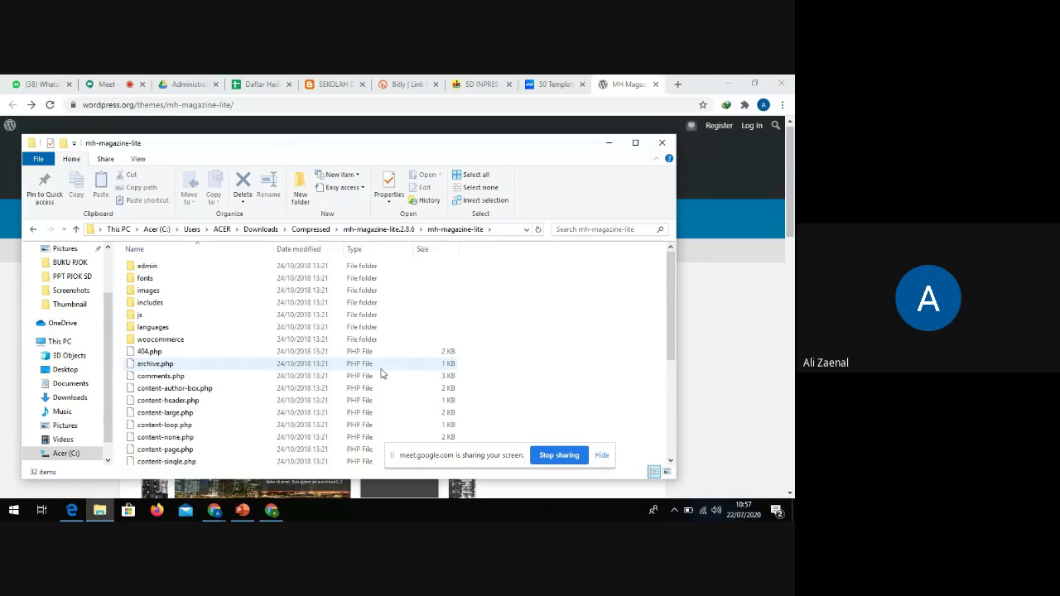
Close File Explorer to get back to the MH Magazine lite page
drag(516, 448, 578, 434)
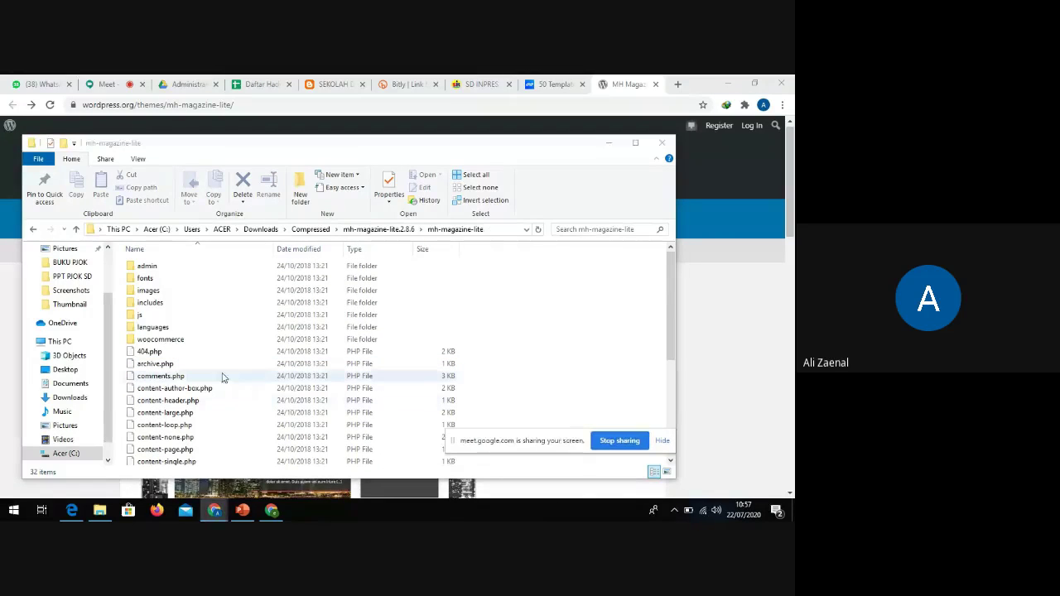
scroll(218, 377, down, 5)
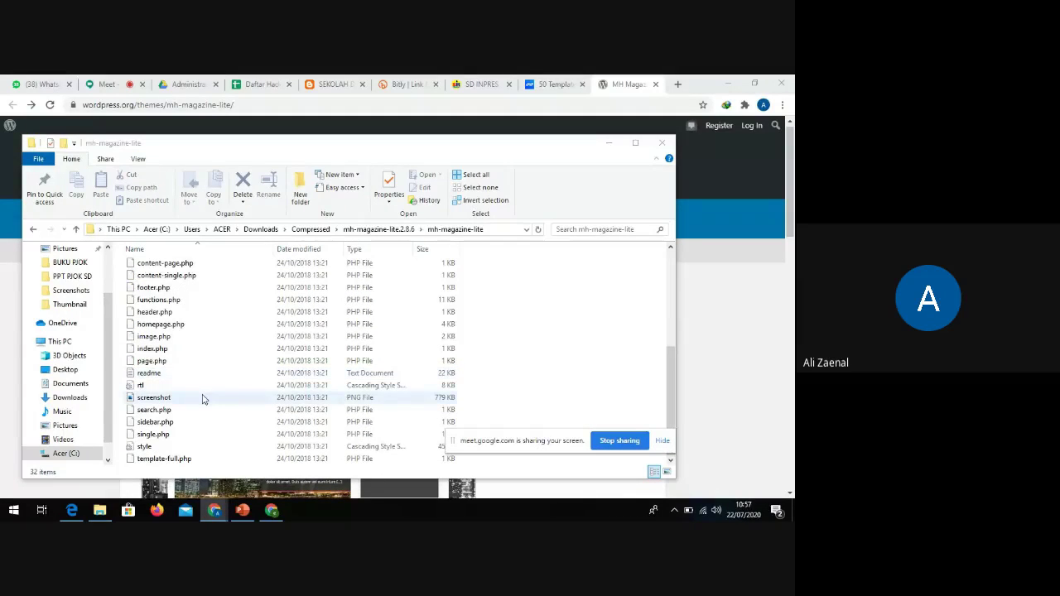
drag(509, 448, 536, 417)
scroll(273, 348, up, 5)
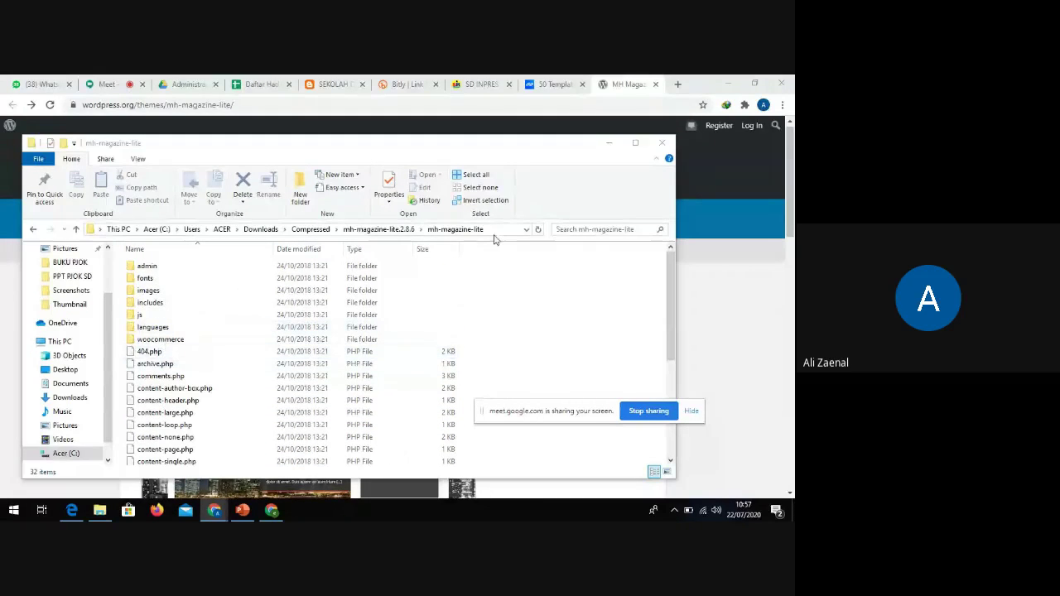
click(664, 144)
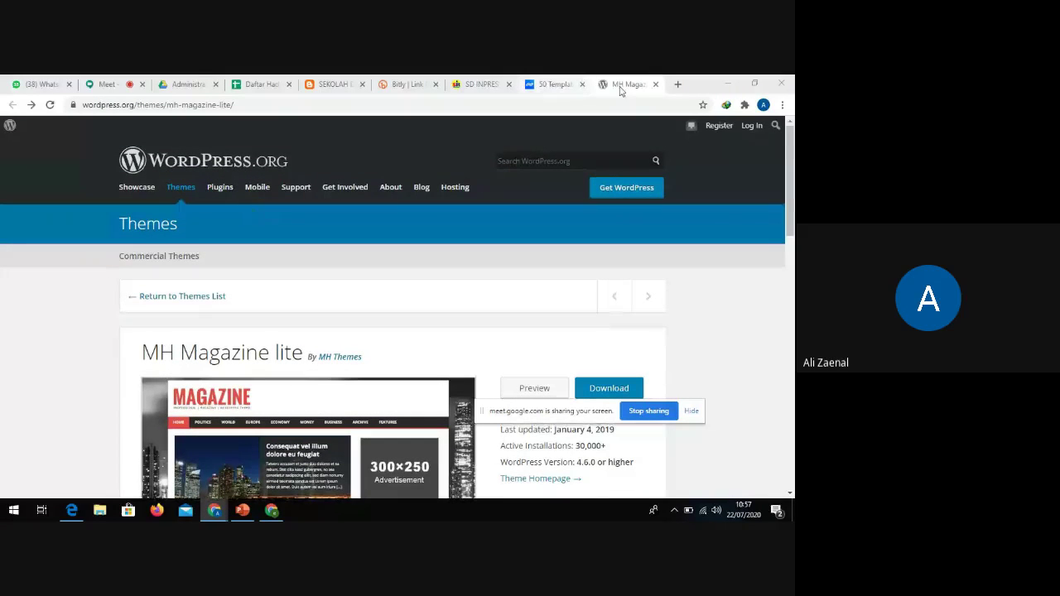
Close the MH Magazine theme tab and the Niagahoster article tab
click(629, 86)
click(656, 84)
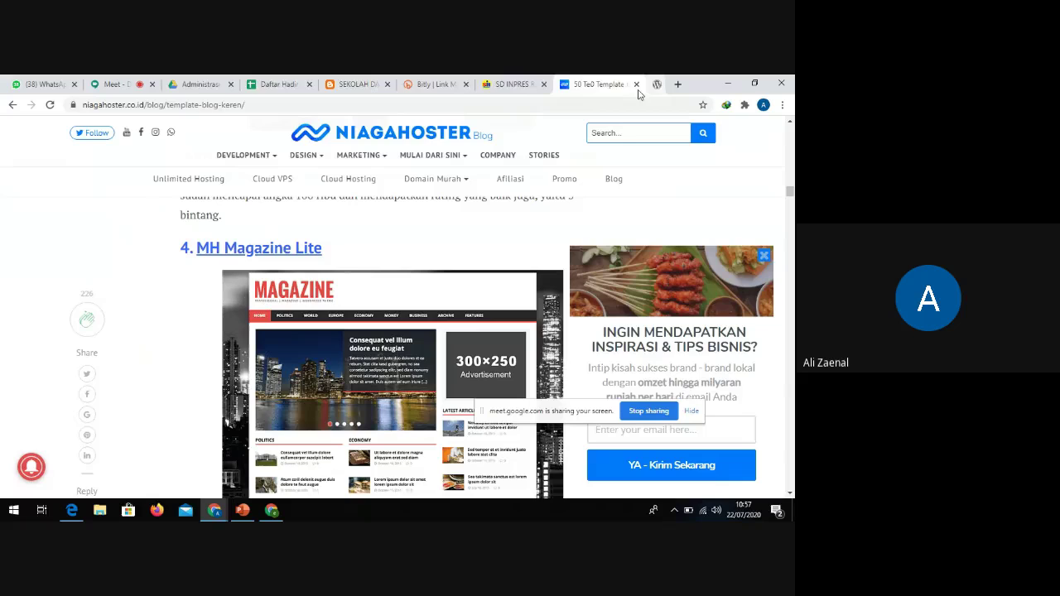
click(655, 85)
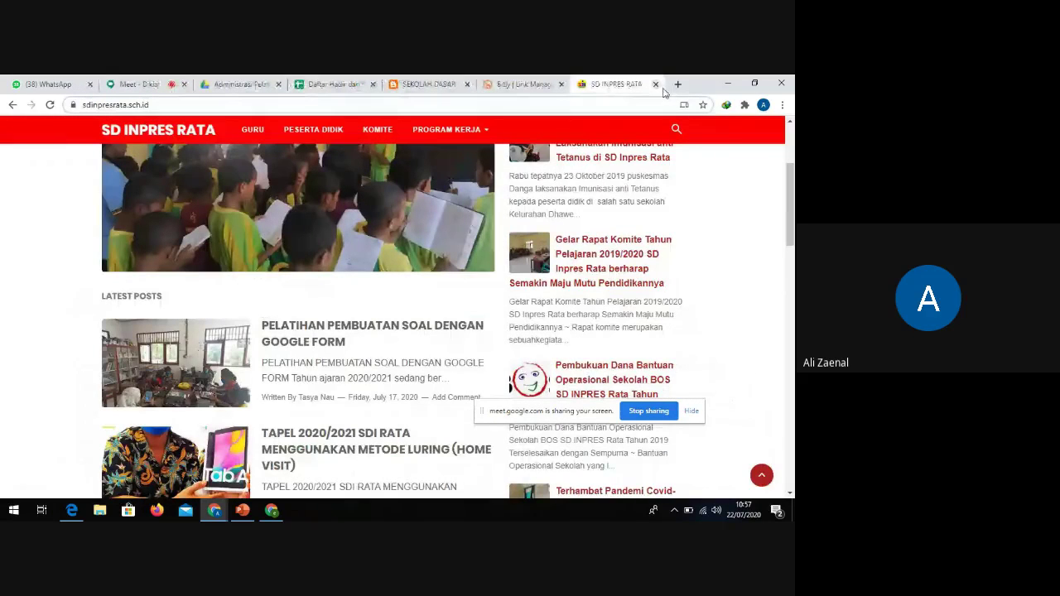
Search 'tema blogger' in a new tab and open btemplates.com's Blogger Templates result
click(678, 84)
click(535, 104)
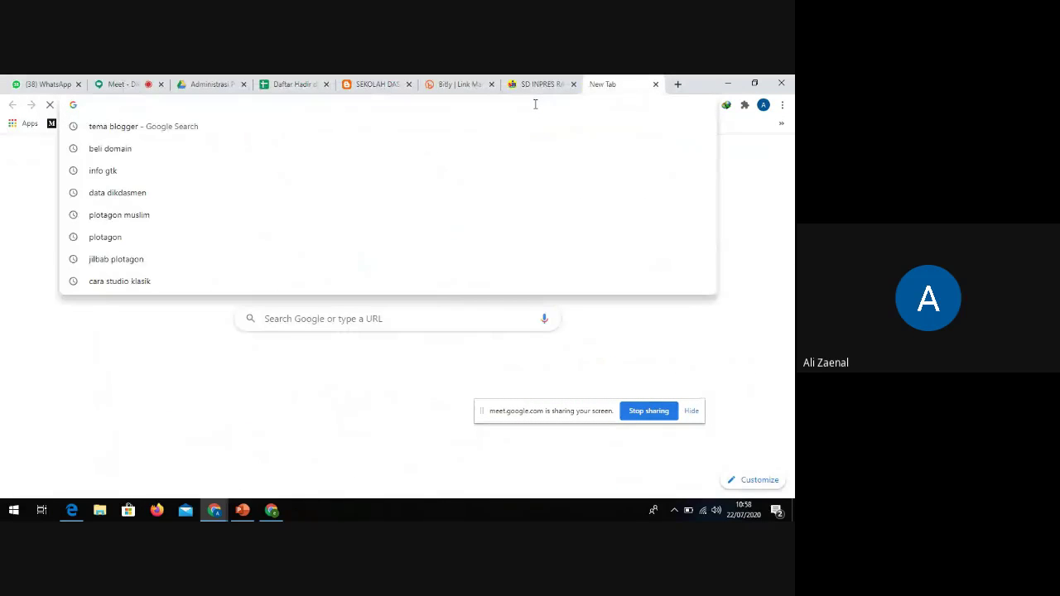
text(te)
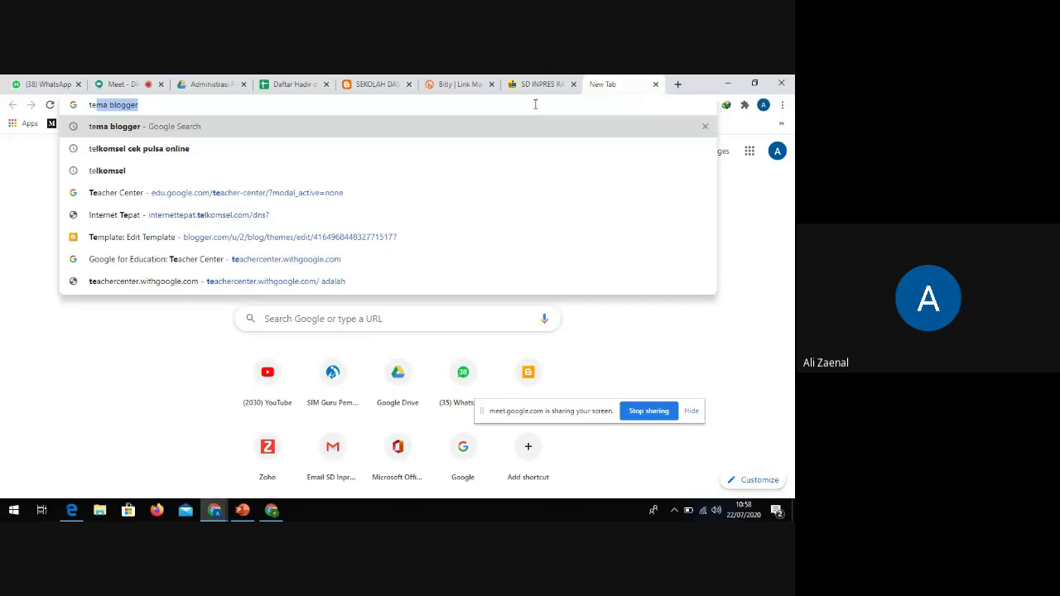
key(Return)
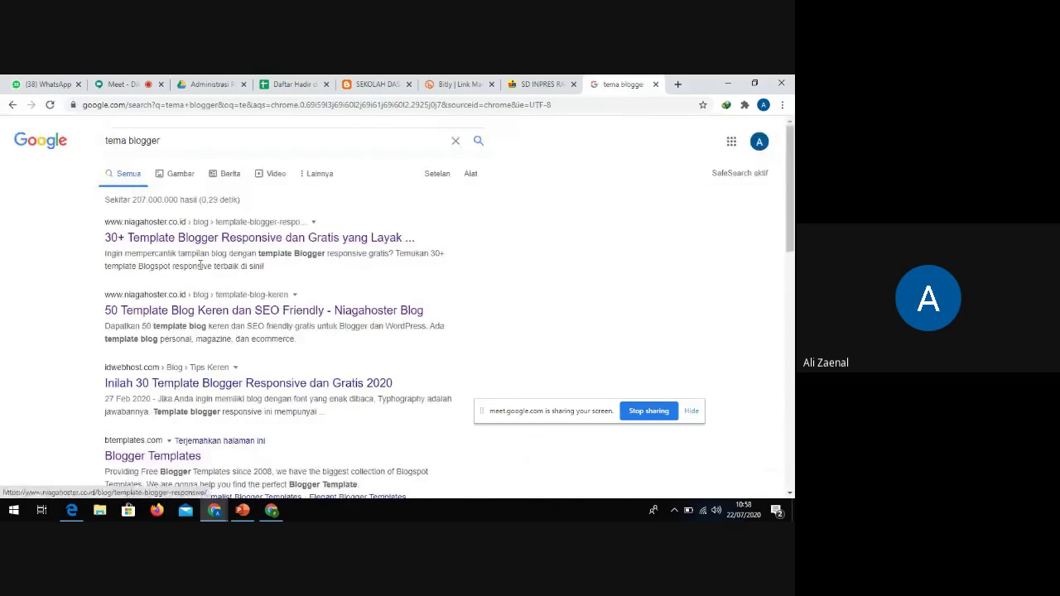
scroll(163, 224, down, 1)
scroll(153, 349, down, 1)
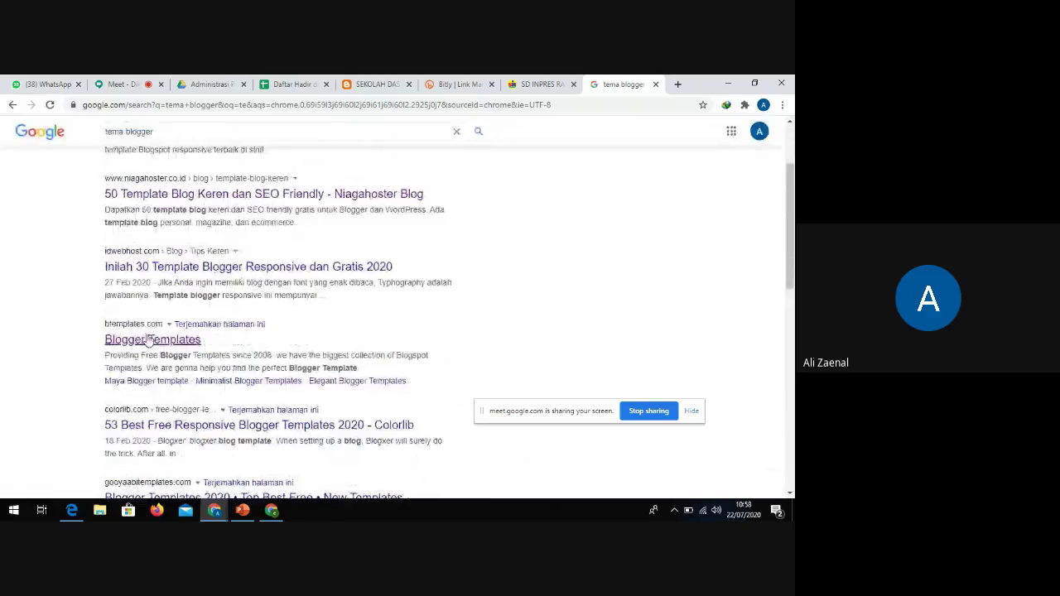
click(131, 340)
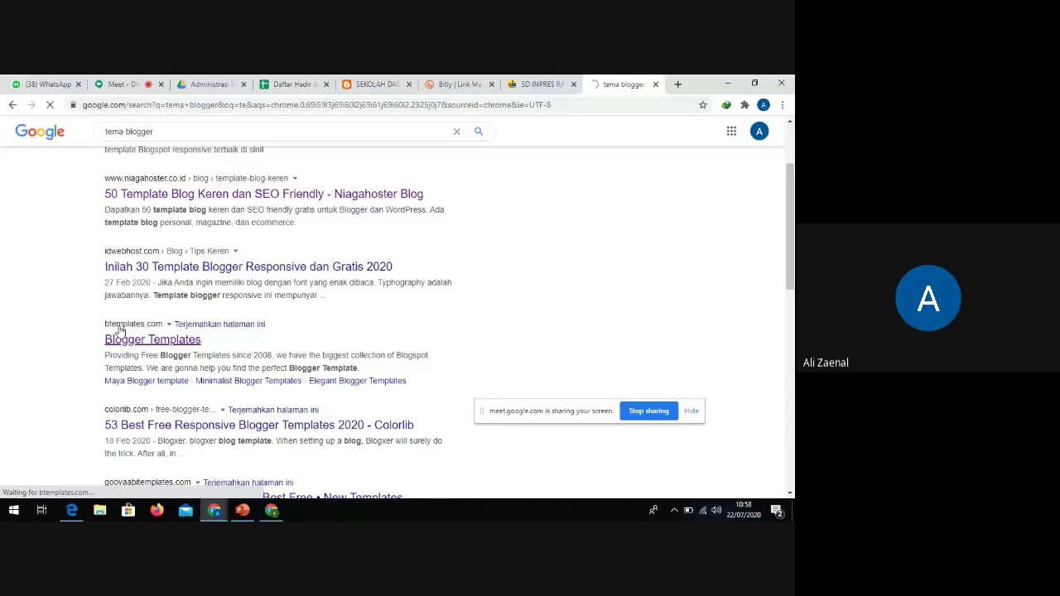
Scroll to featured templates Cihuatl, LMS Education, Maya and Mandarin, and close the Subscribe popup
scroll(217, 381, down, 1)
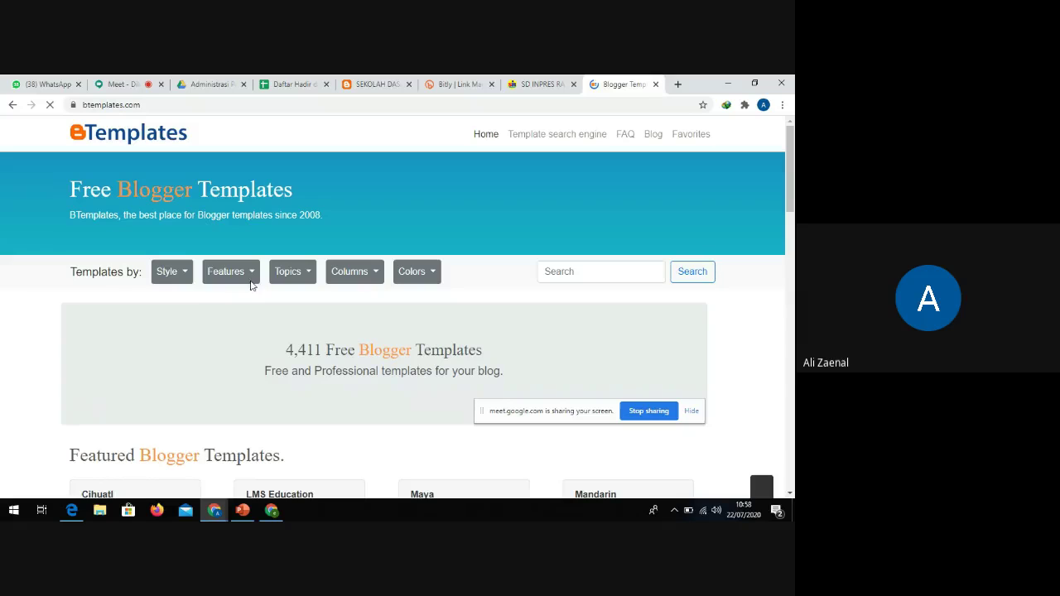
scroll(217, 290, down, 2)
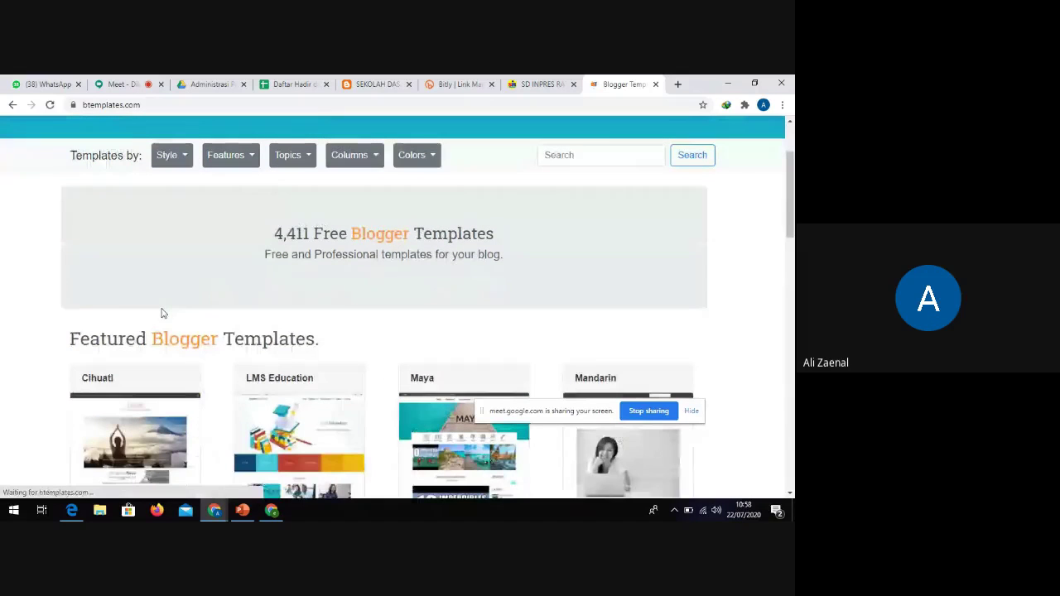
drag(532, 417, 613, 134)
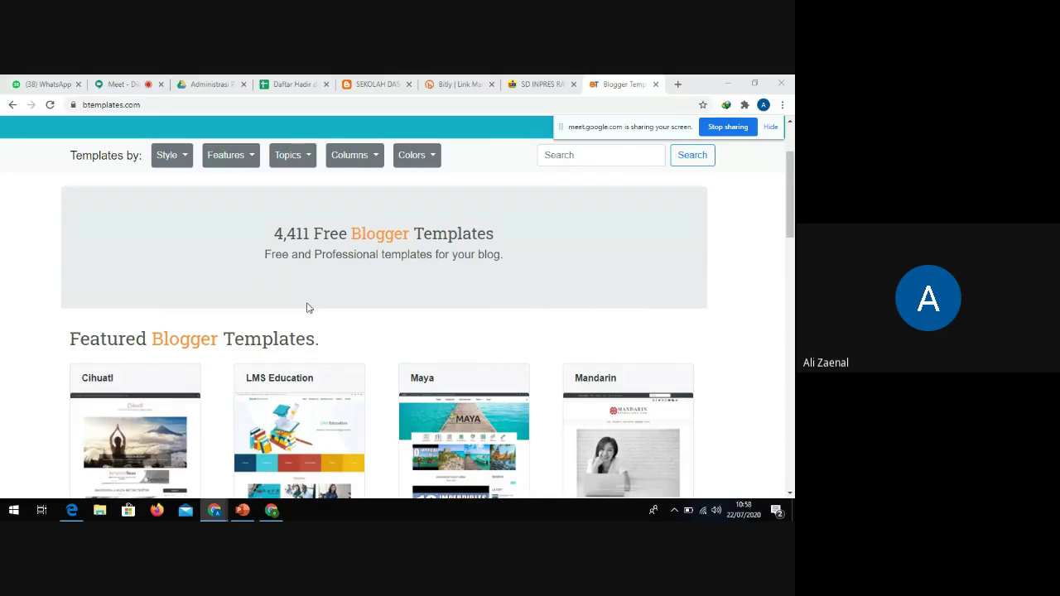
scroll(308, 348, down, 3)
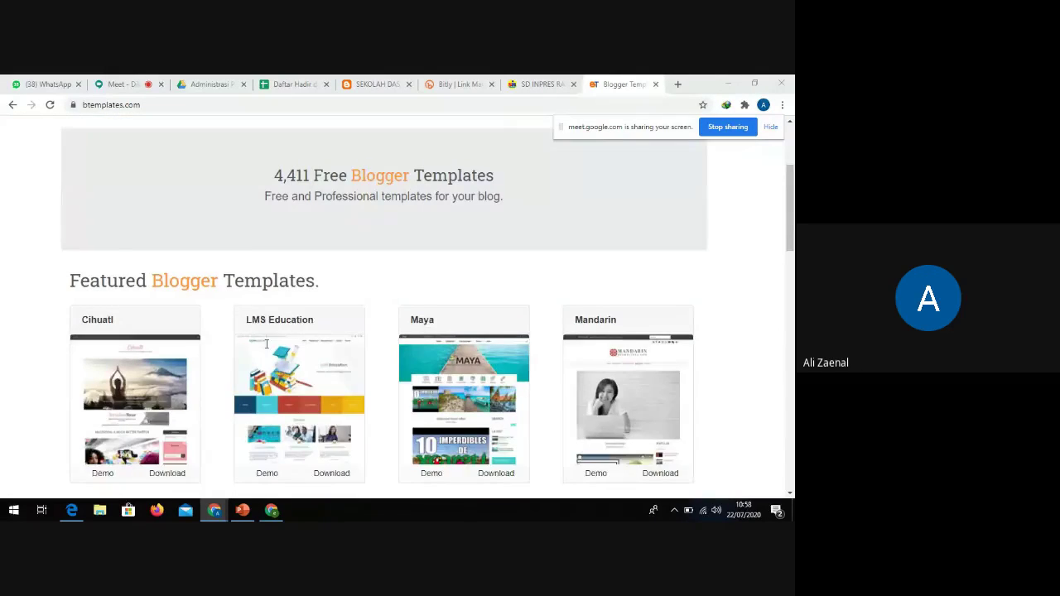
scroll(351, 377, down, 1)
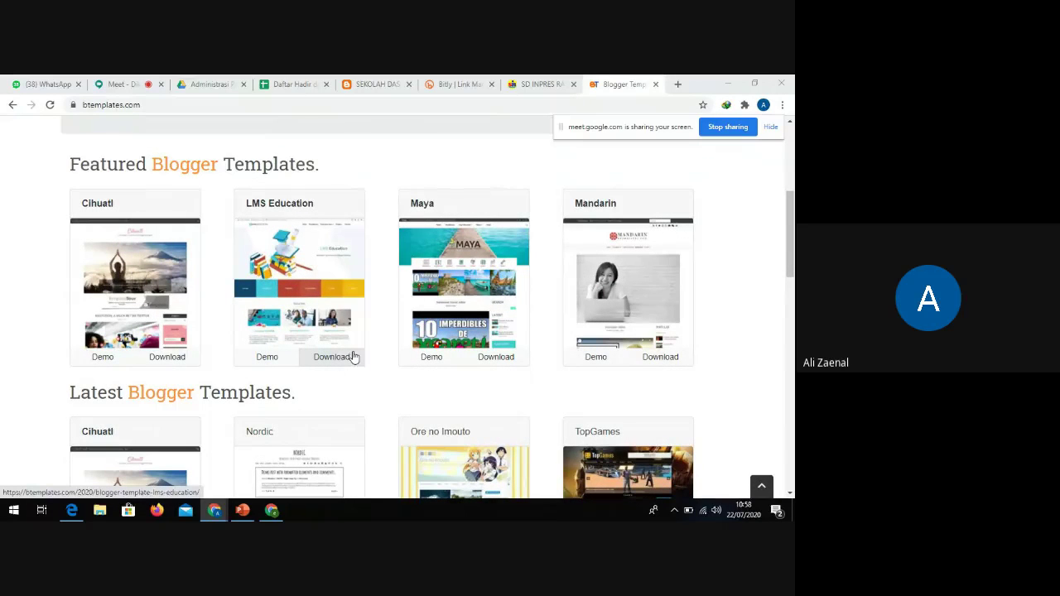
scroll(377, 351, down, 1)
scroll(397, 346, up, 1)
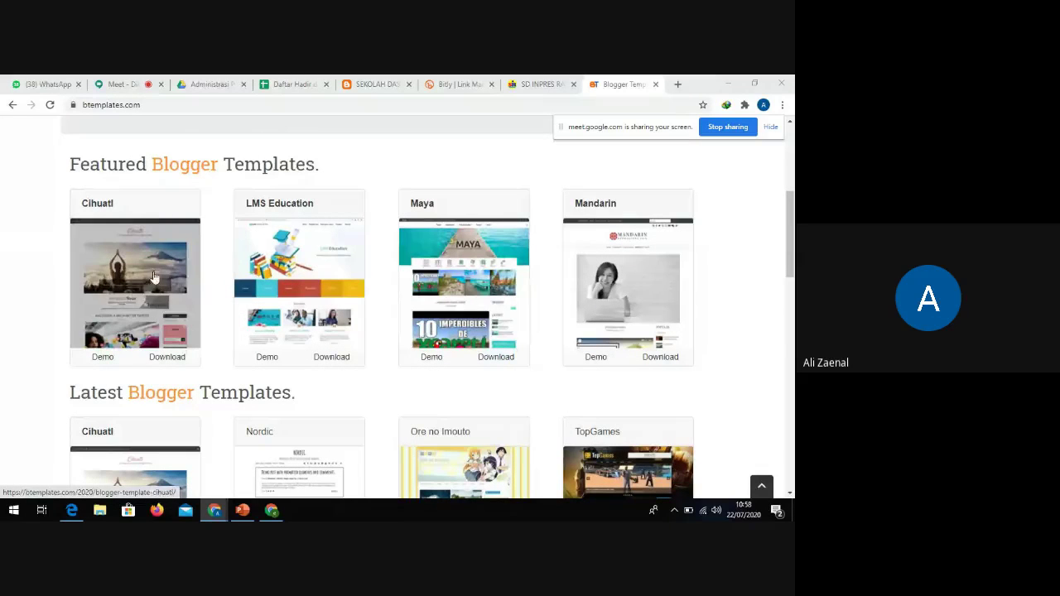
click(154, 106)
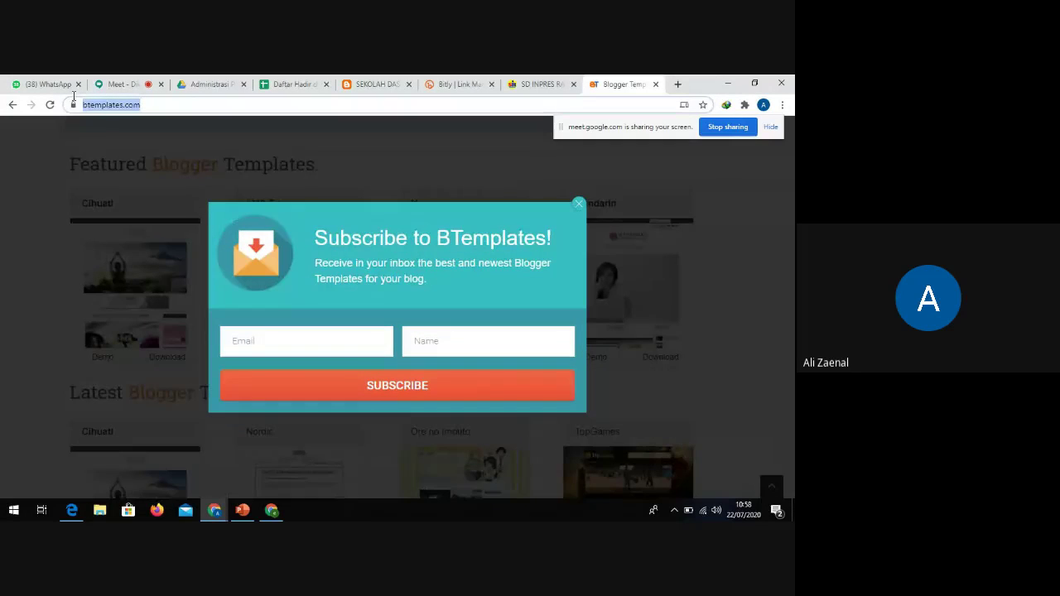
click(579, 203)
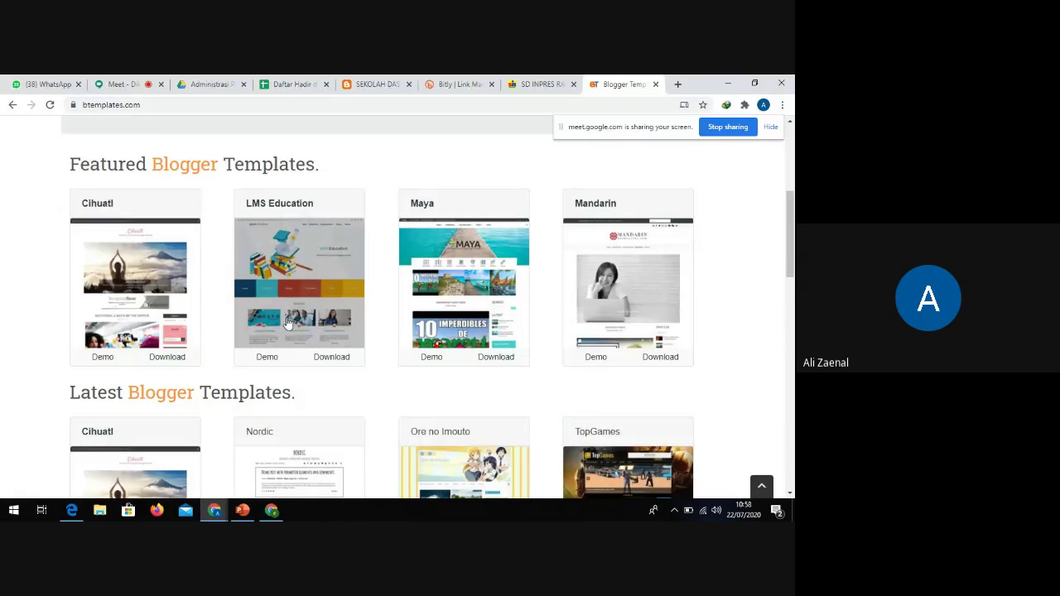
scroll(246, 317, down, 1)
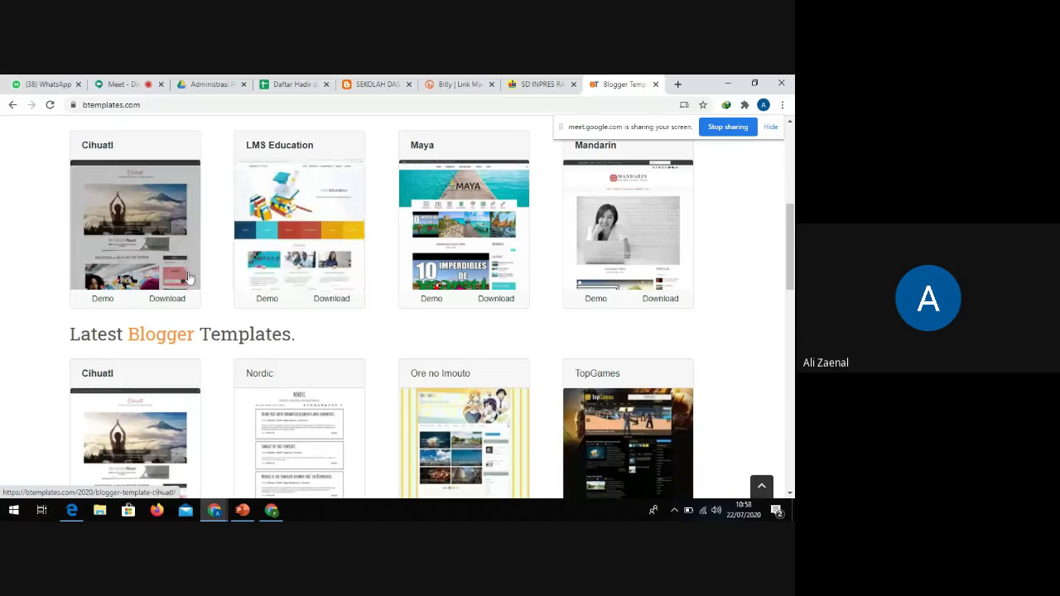
Pick HealthDaily from the Latest Blogger Templates grid and open its BTemplates download page
scroll(564, 343, down, 5)
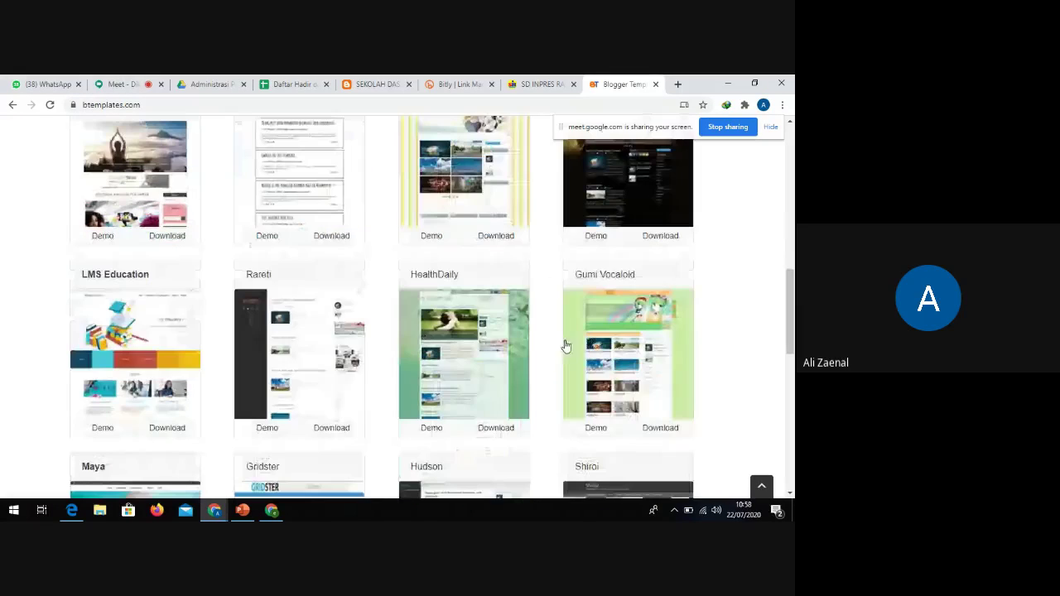
scroll(434, 325, down, 1)
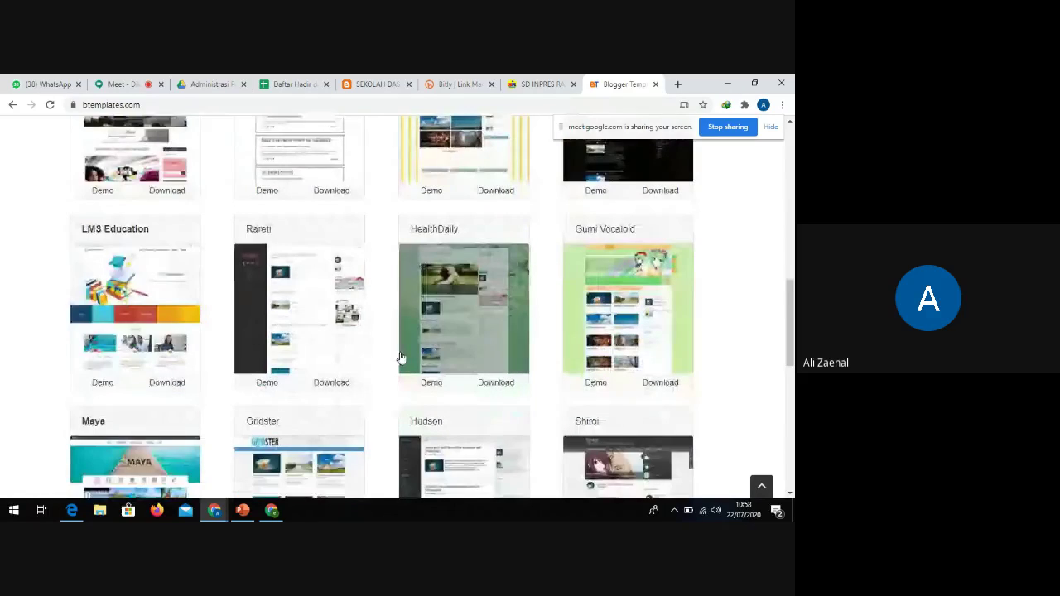
scroll(400, 357, down, 3)
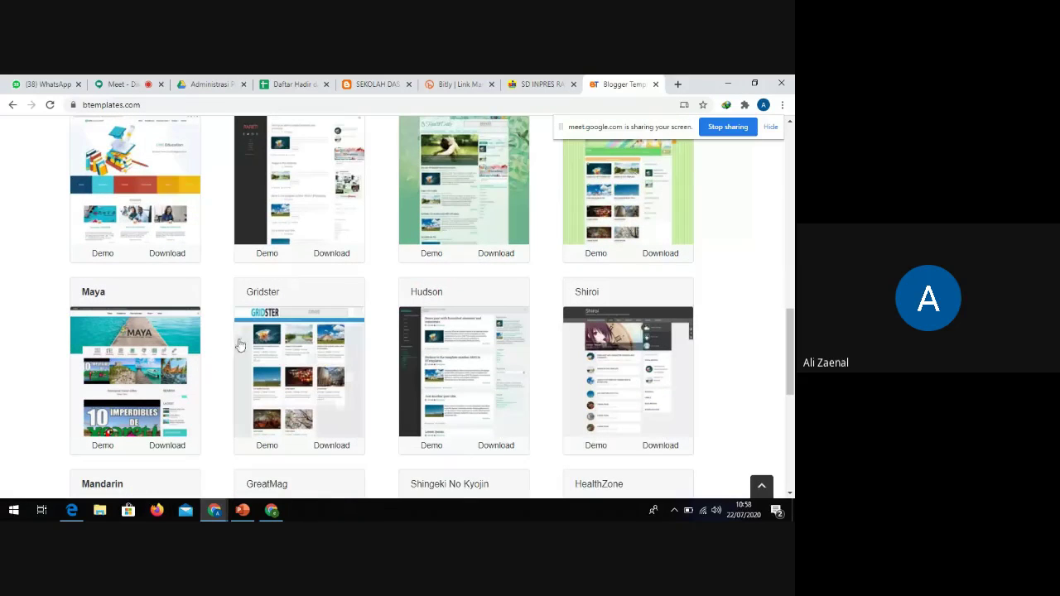
scroll(529, 306, up, 2)
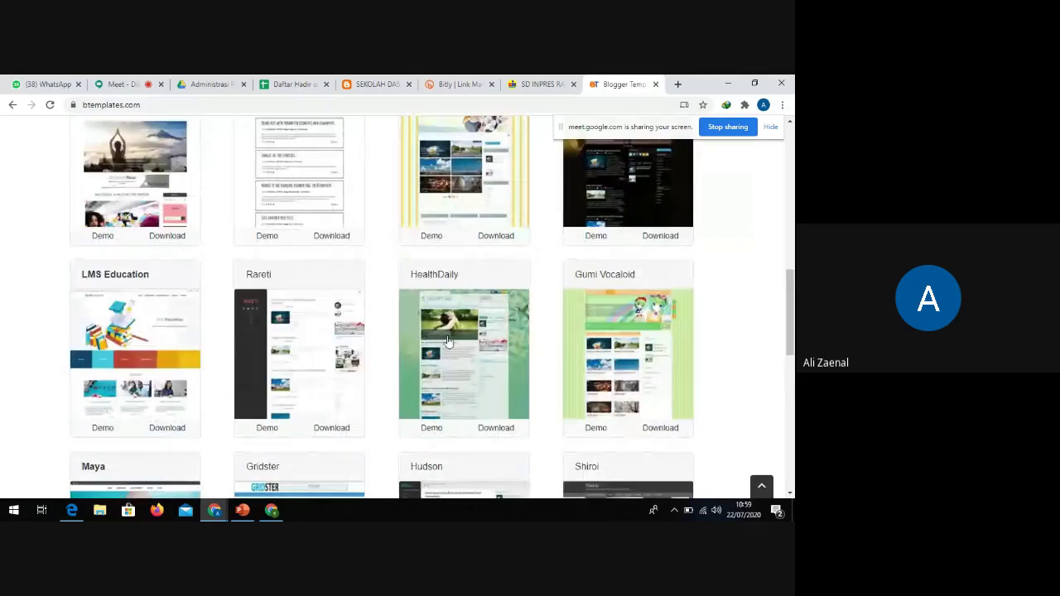
scroll(293, 359, down, 3)
scroll(434, 352, up, 4)
scroll(400, 351, up, 5)
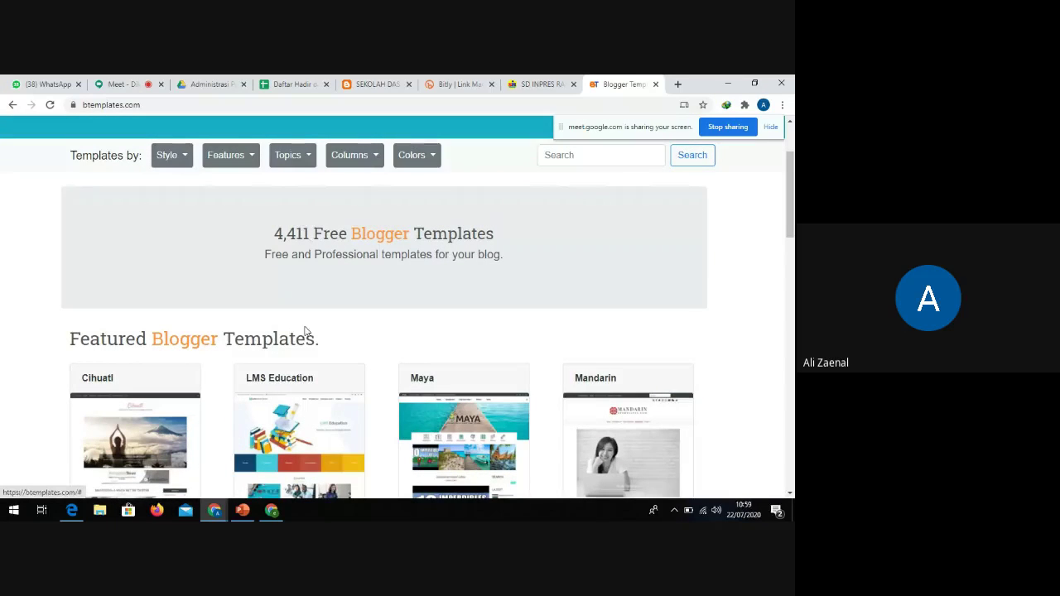
scroll(378, 355, down, 6)
scroll(495, 370, down, 3)
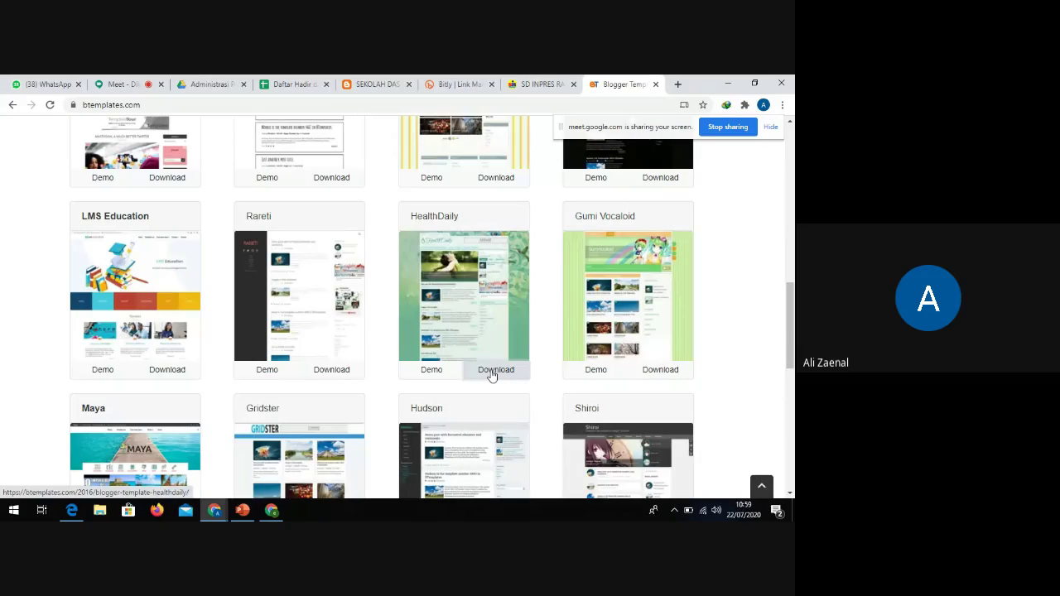
click(492, 374)
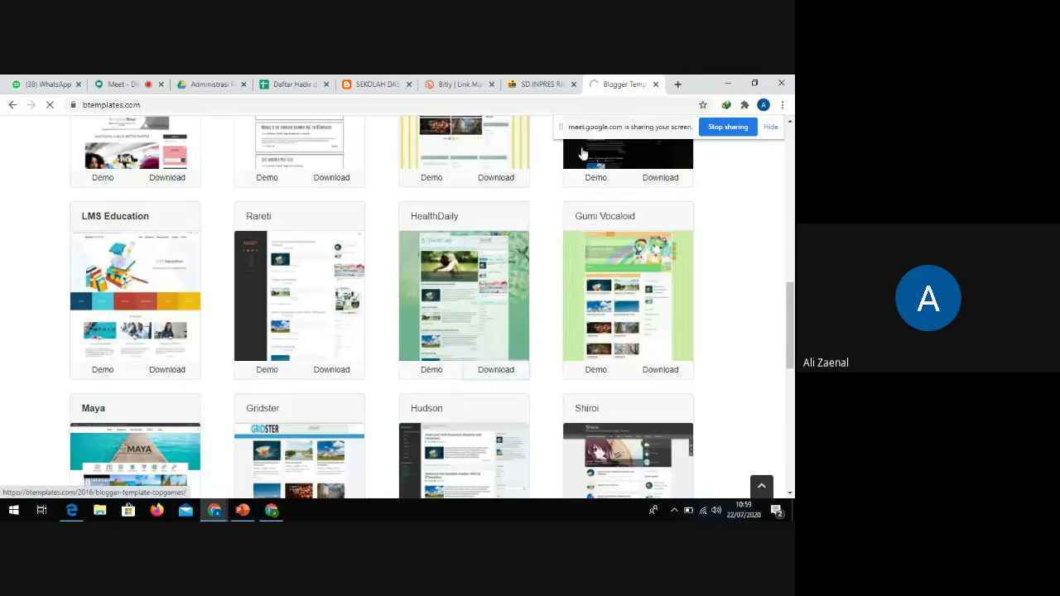
mouse_move(586, 141)
mouse_down()
mouse_move(232, 430)
mouse_move(80, 497)
mouse_move(42, 497)
mouse_up()
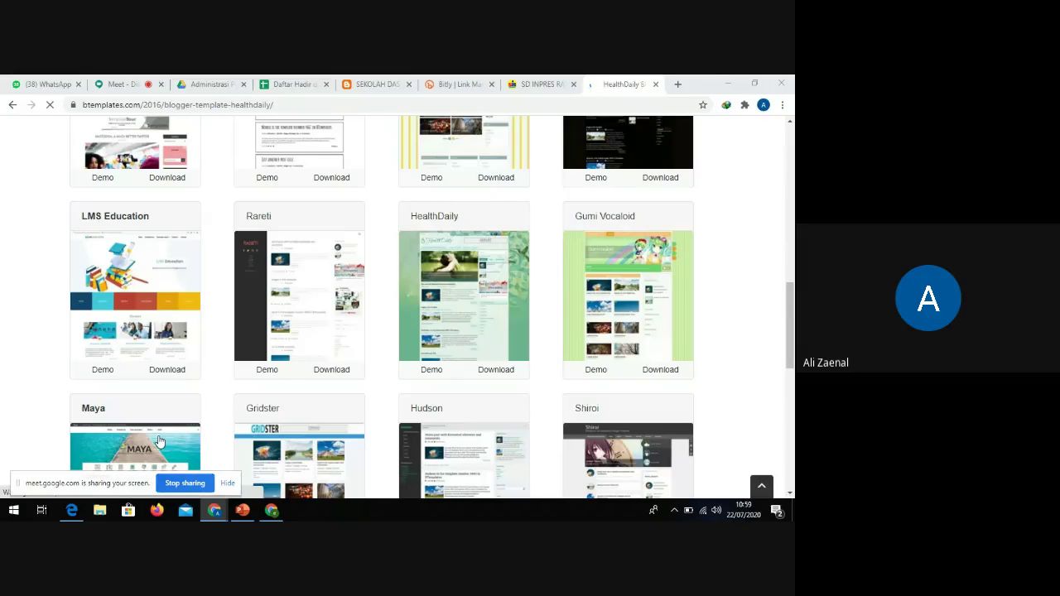
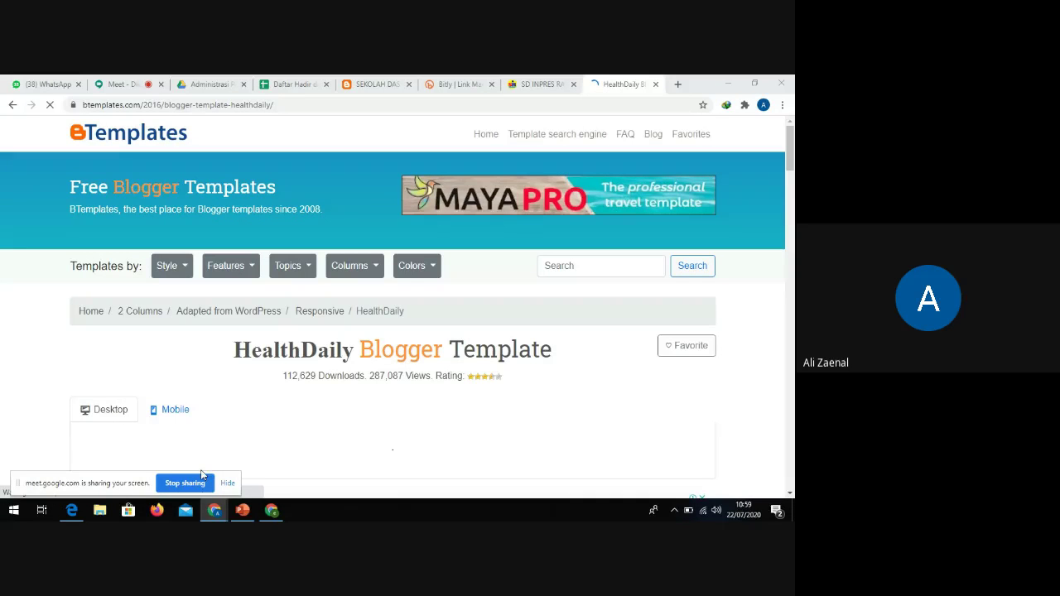
Scroll through the HealthDaily template preview and start its free download as HealthDaily.zip
scroll(207, 429, down, 3)
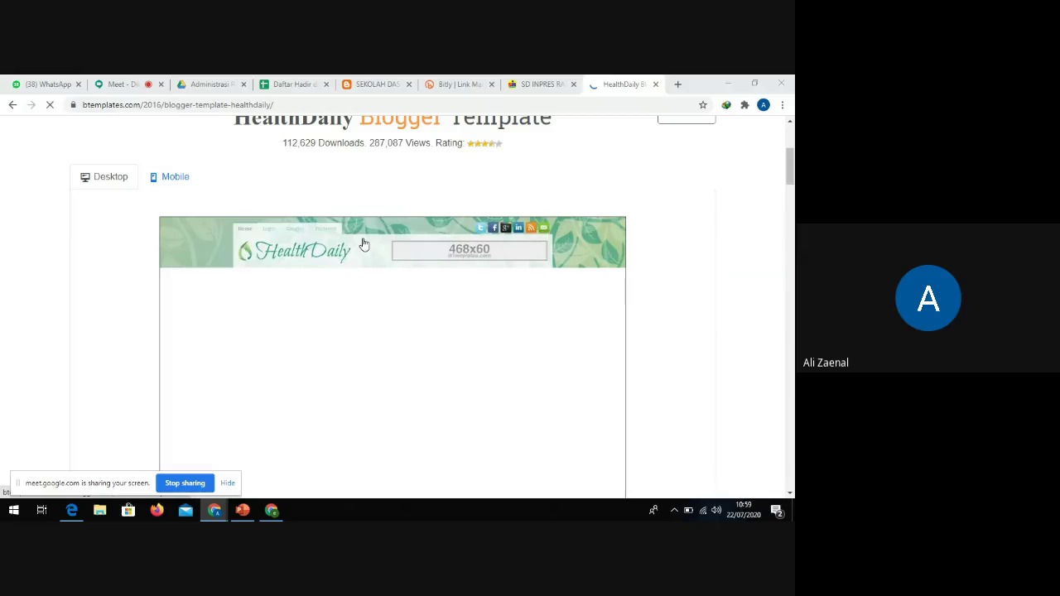
scroll(364, 224, up, 2)
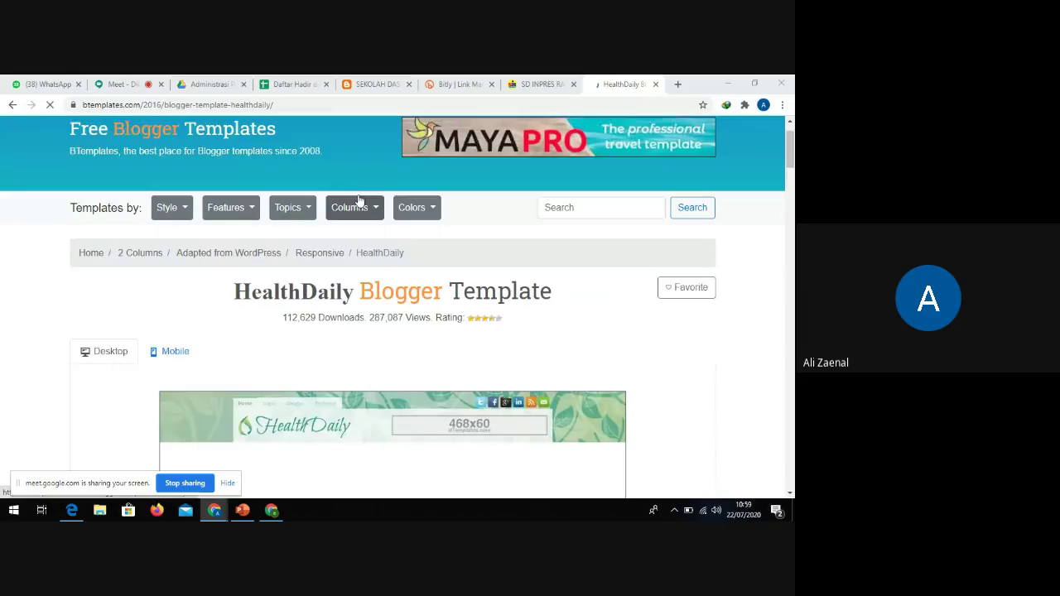
scroll(356, 203, down, 1)
scroll(364, 198, down, 3)
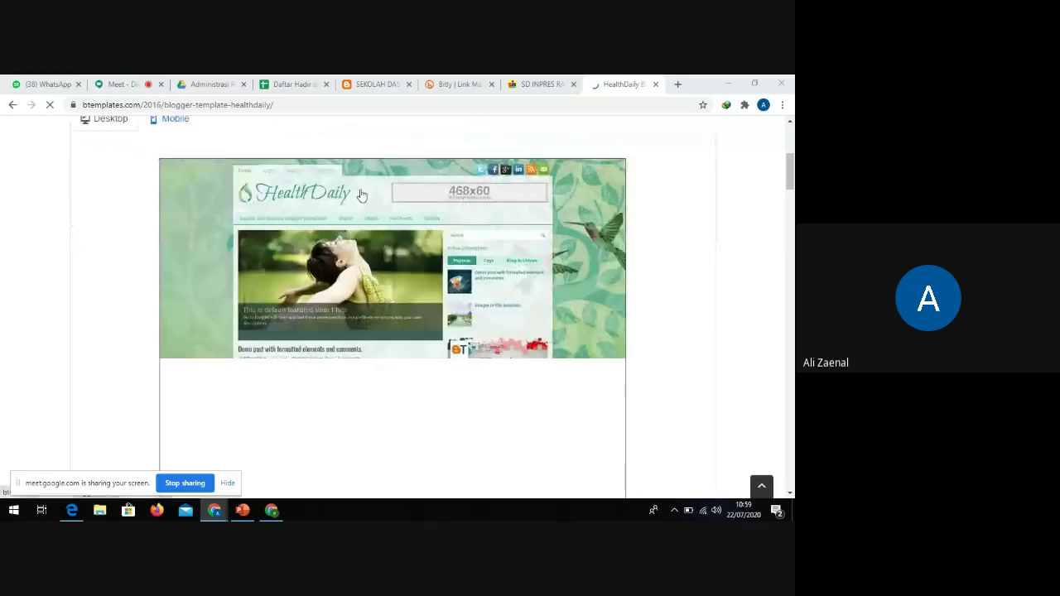
scroll(389, 248, up, 1)
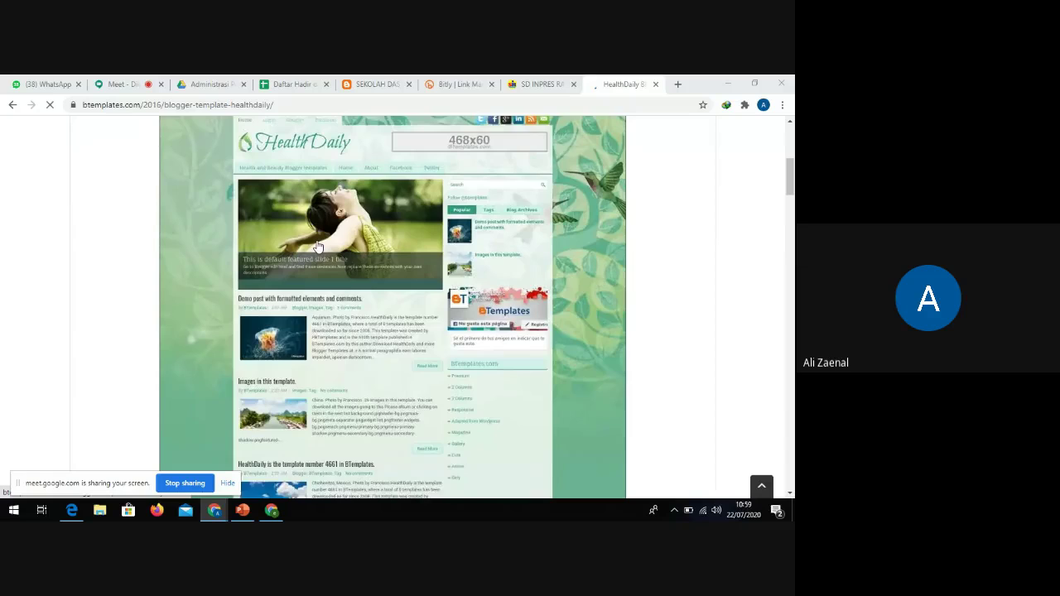
scroll(370, 323, down, 1)
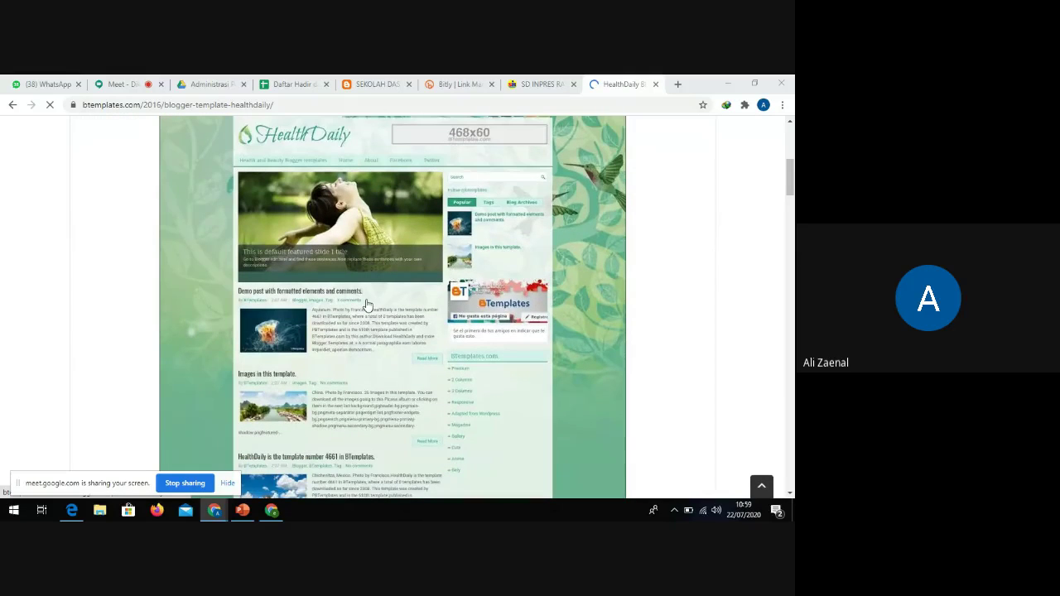
scroll(376, 290, down, 10)
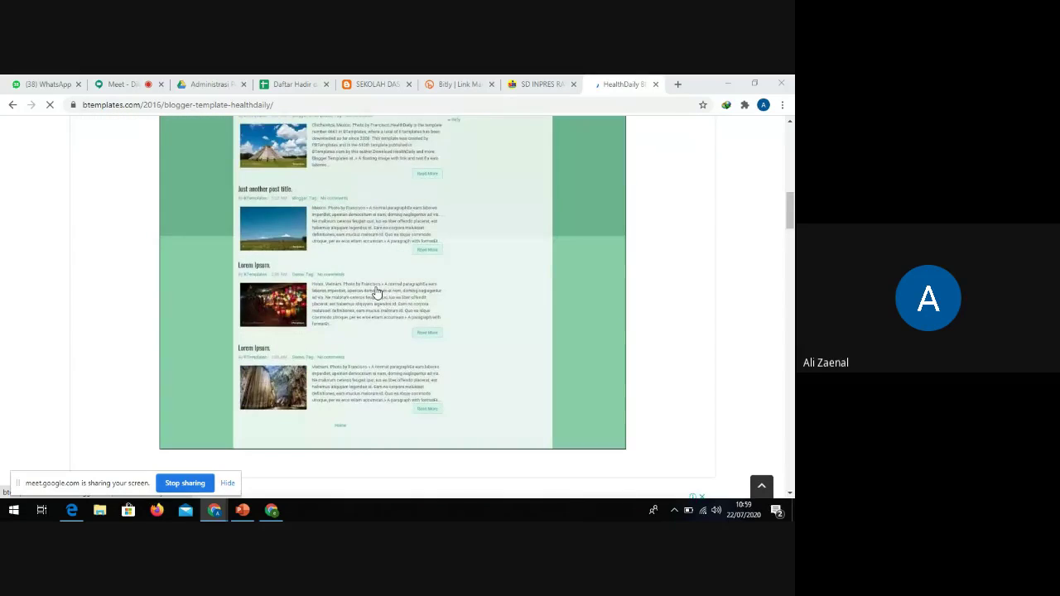
scroll(377, 273, up, 5)
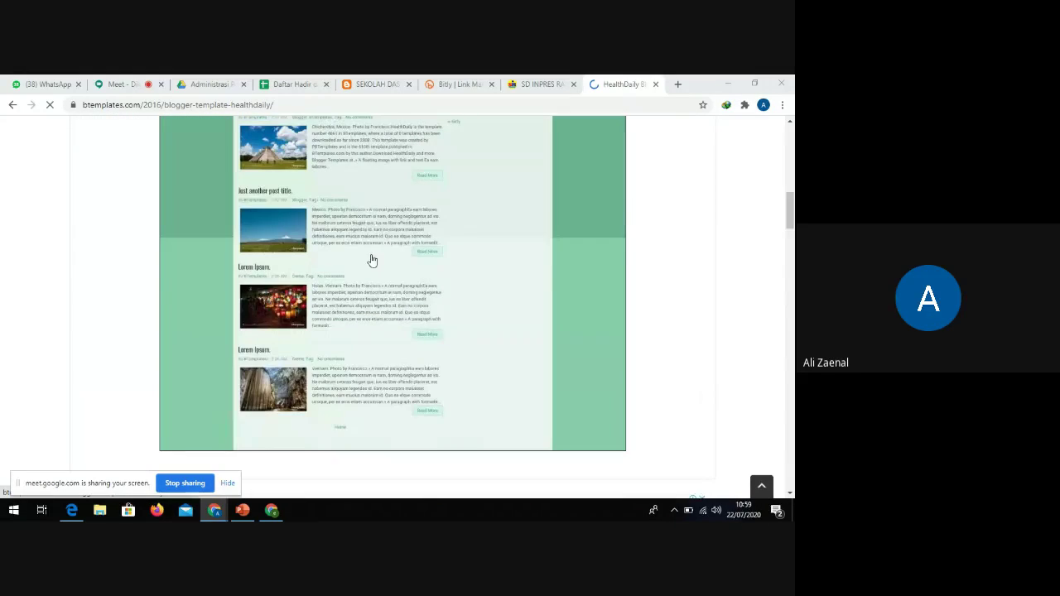
scroll(350, 244, down, 6)
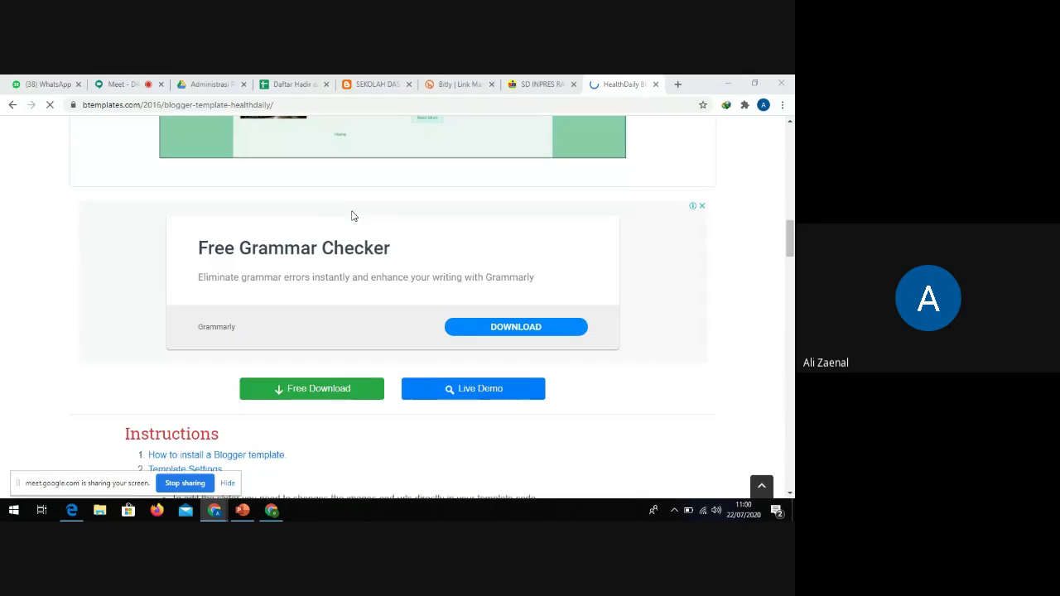
scroll(327, 385, down, 1)
click(317, 334)
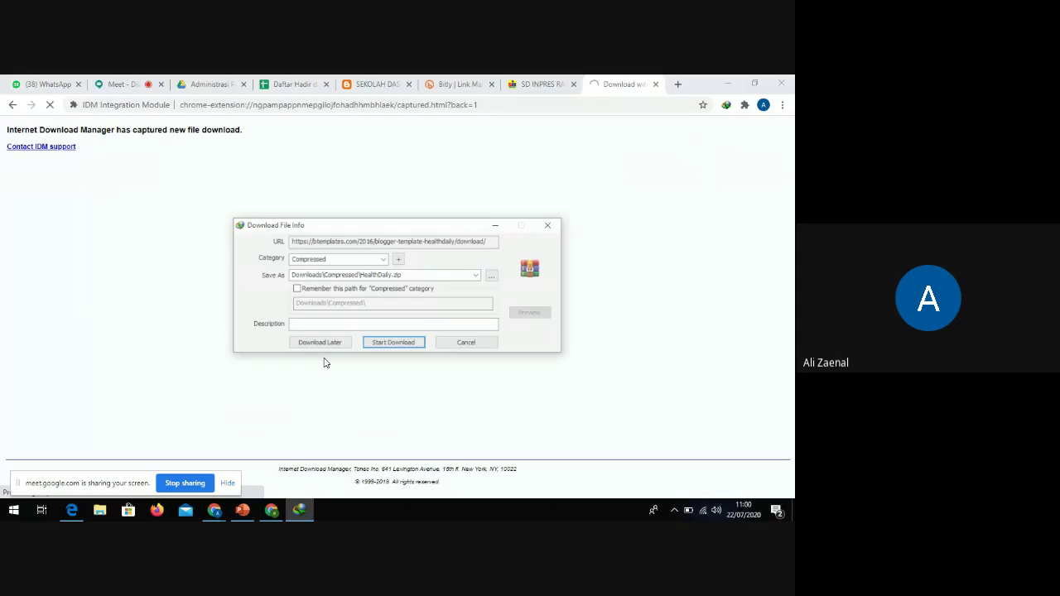
Download HealthDaily.zip (76.02 KB) into Downloads\Compressed and open that folder
click(395, 345)
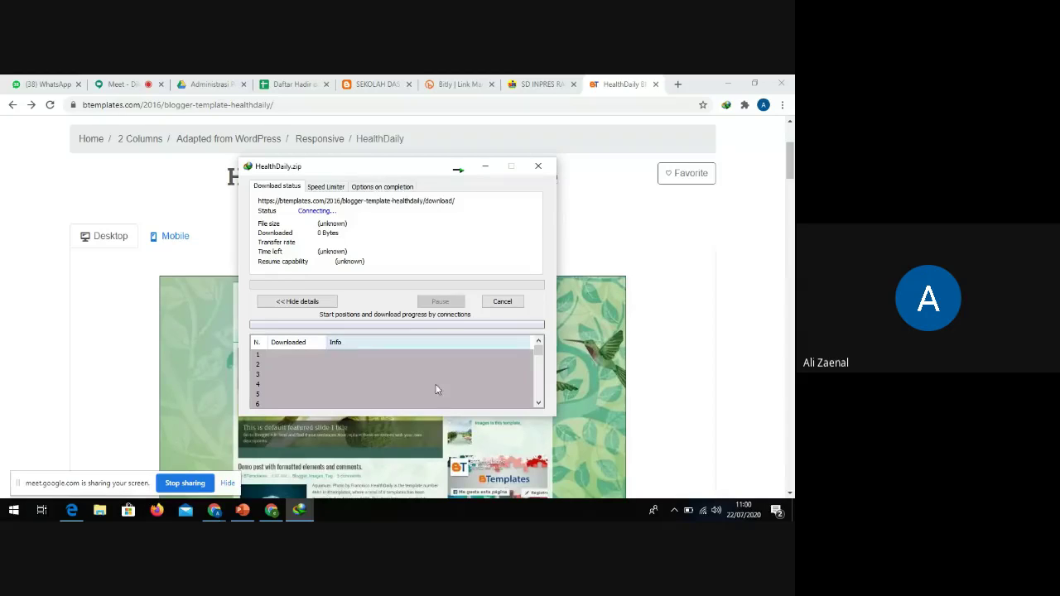
drag(381, 172, 422, 192)
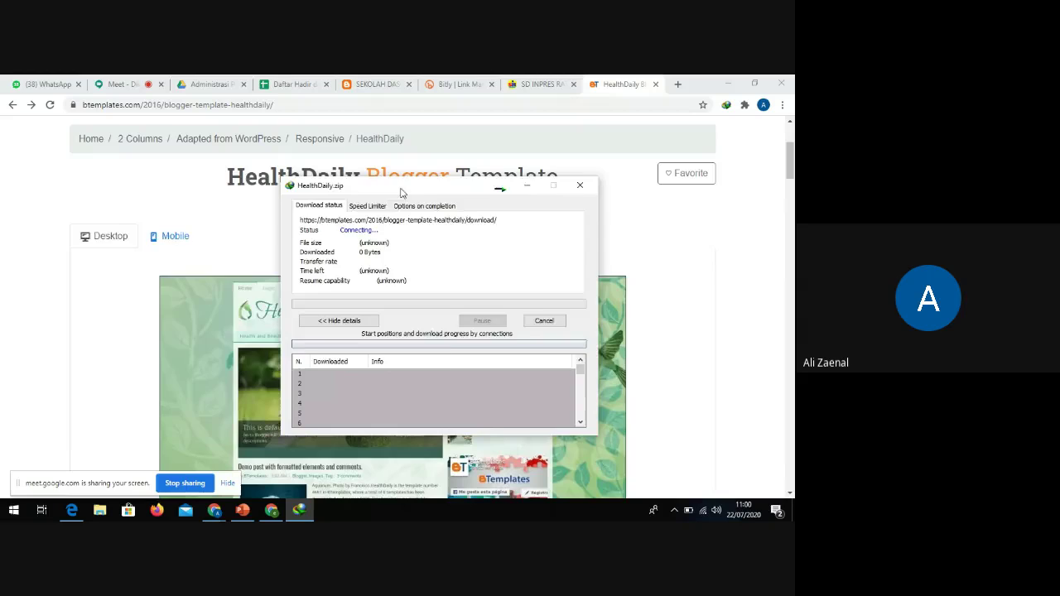
drag(401, 193, 246, 195)
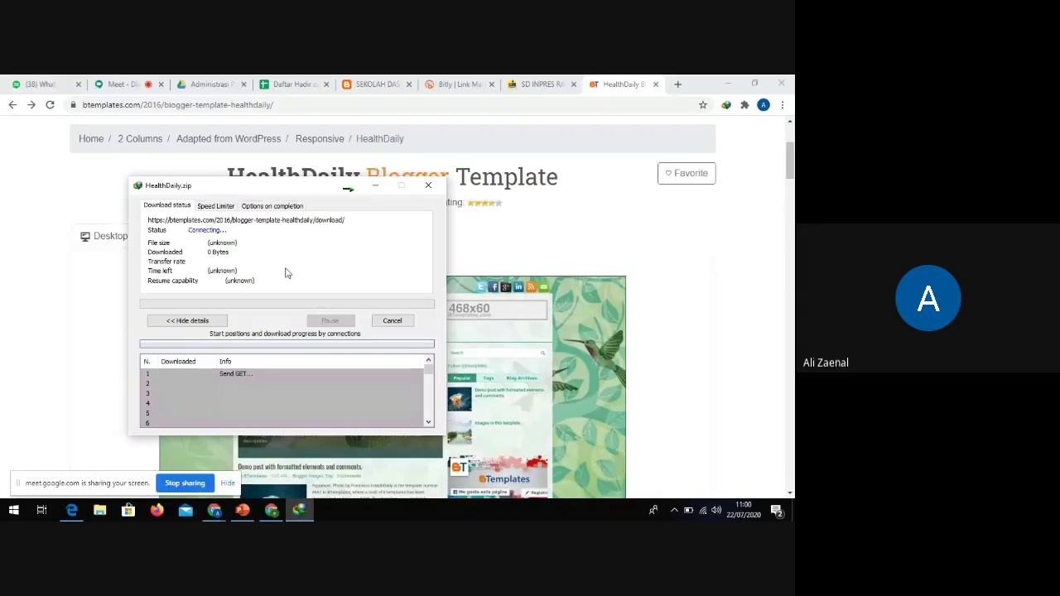
drag(293, 185, 463, 166)
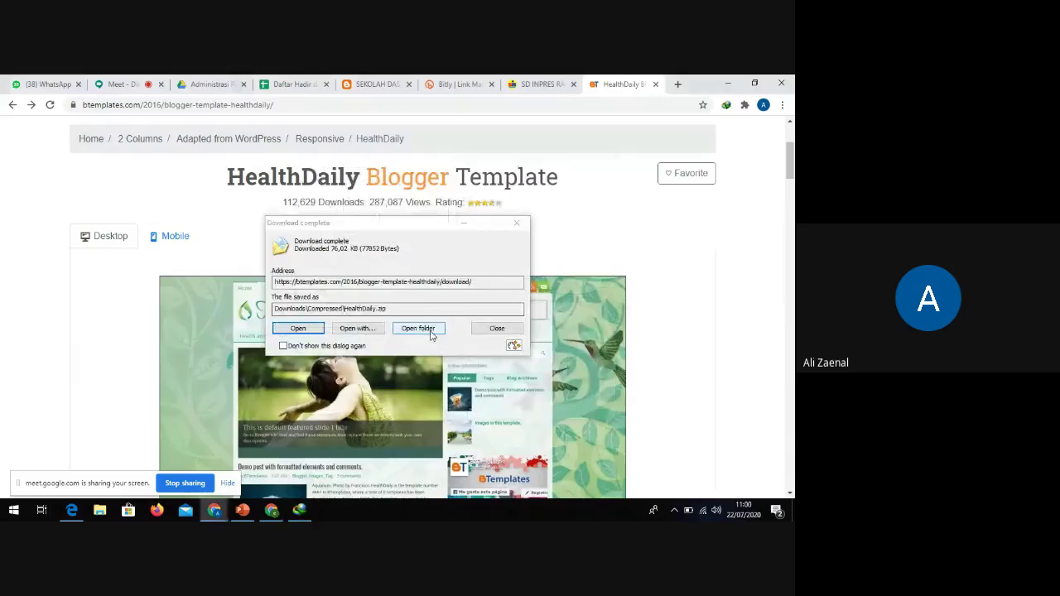
click(429, 329)
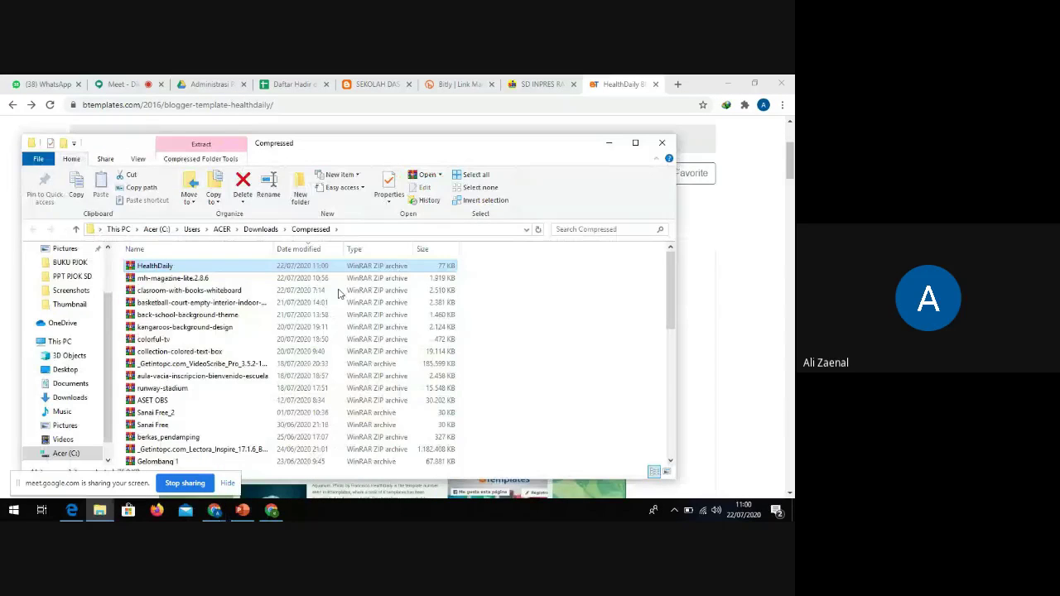
Extract the HealthDaily archive into a HealthDaily folder
right_click(151, 263)
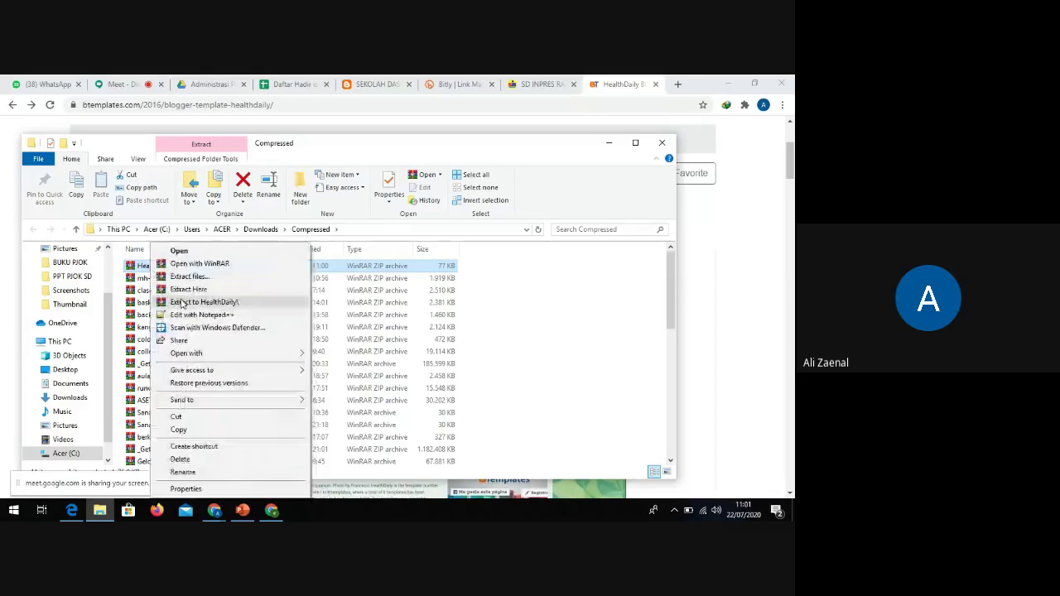
click(185, 303)
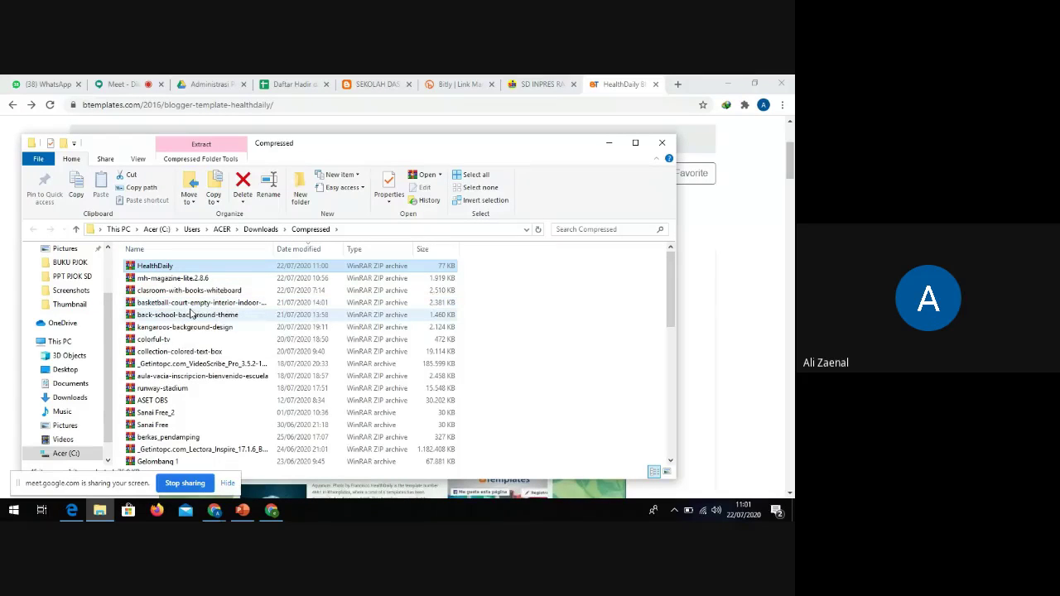
scroll(190, 315, down, 6)
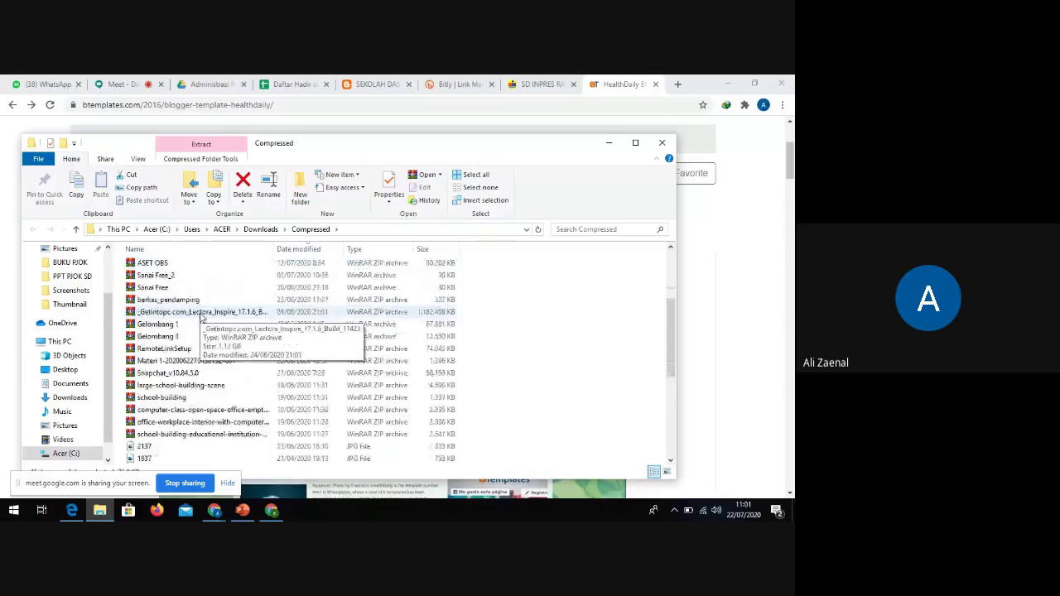
scroll(199, 319, down, 1)
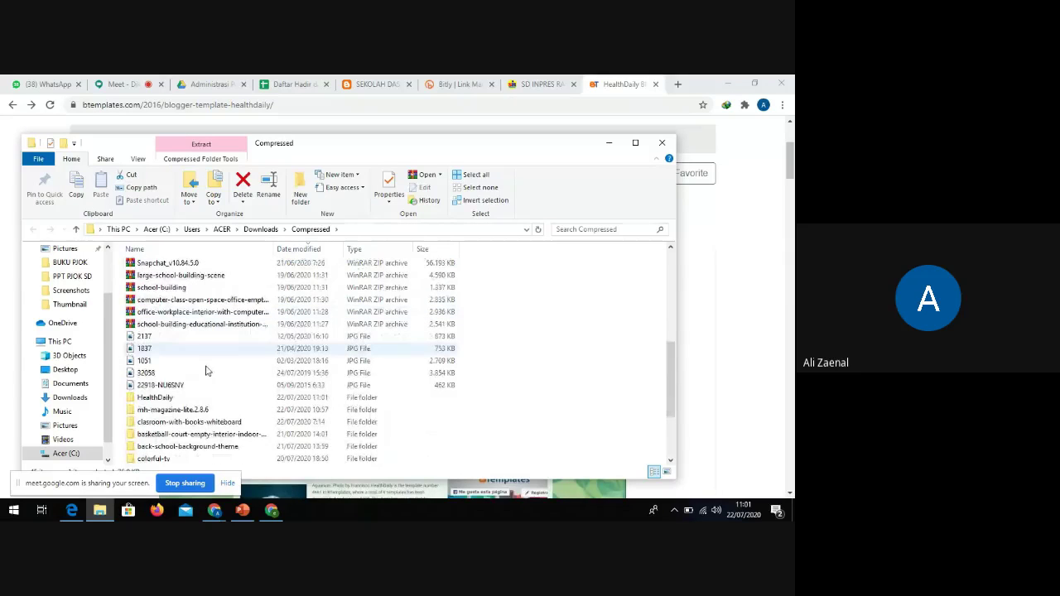
scroll(217, 371, up, 5)
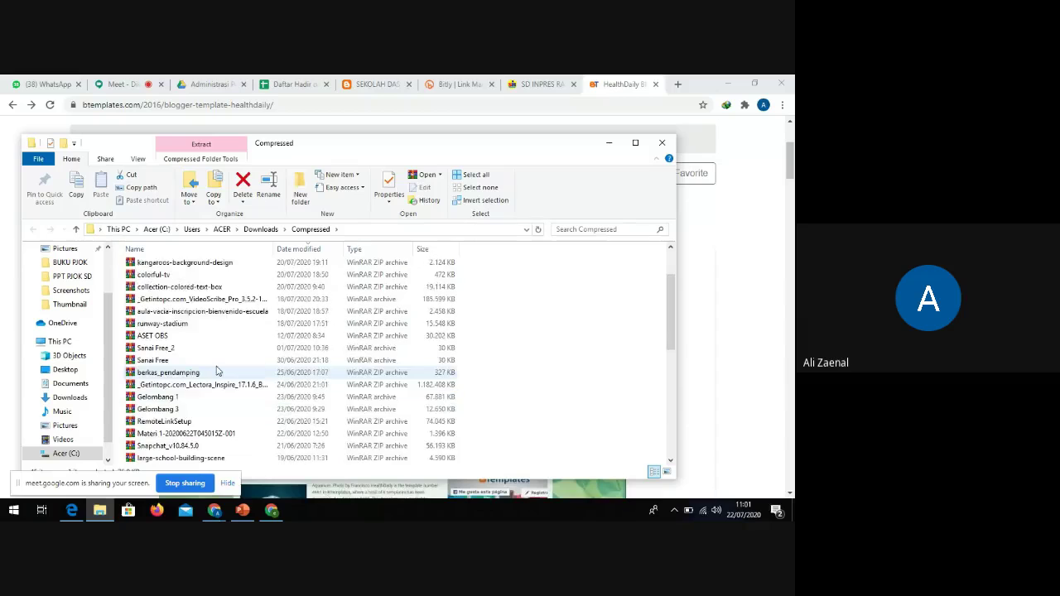
scroll(217, 370, up, 2)
scroll(190, 351, down, 6)
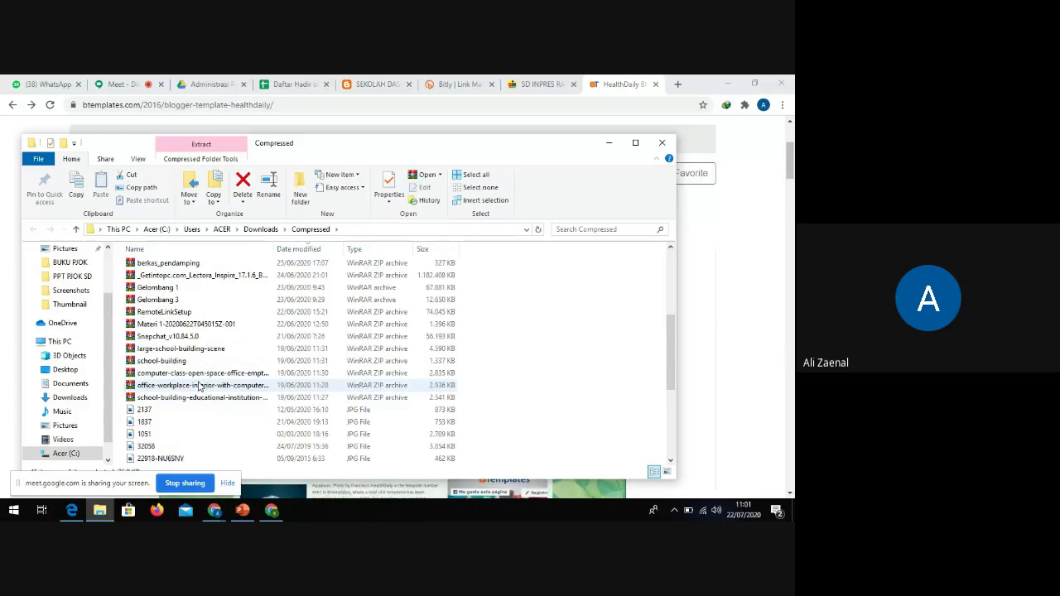
scroll(172, 414, down, 1)
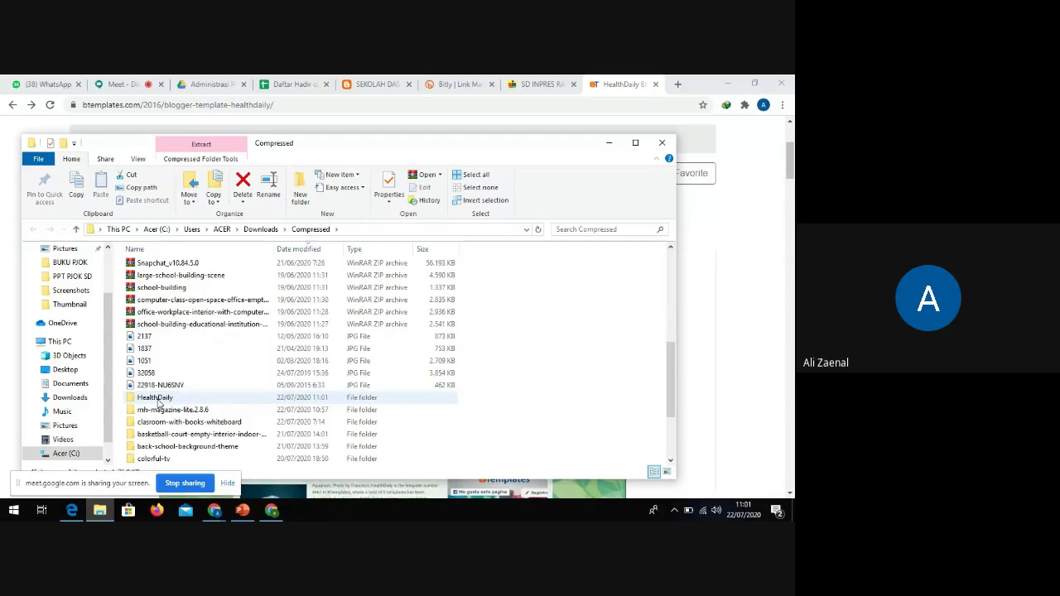
Open the inner HealthDaily folder, select HealthDaily.xml, and return to Blogger's Theme page
double_click(159, 400)
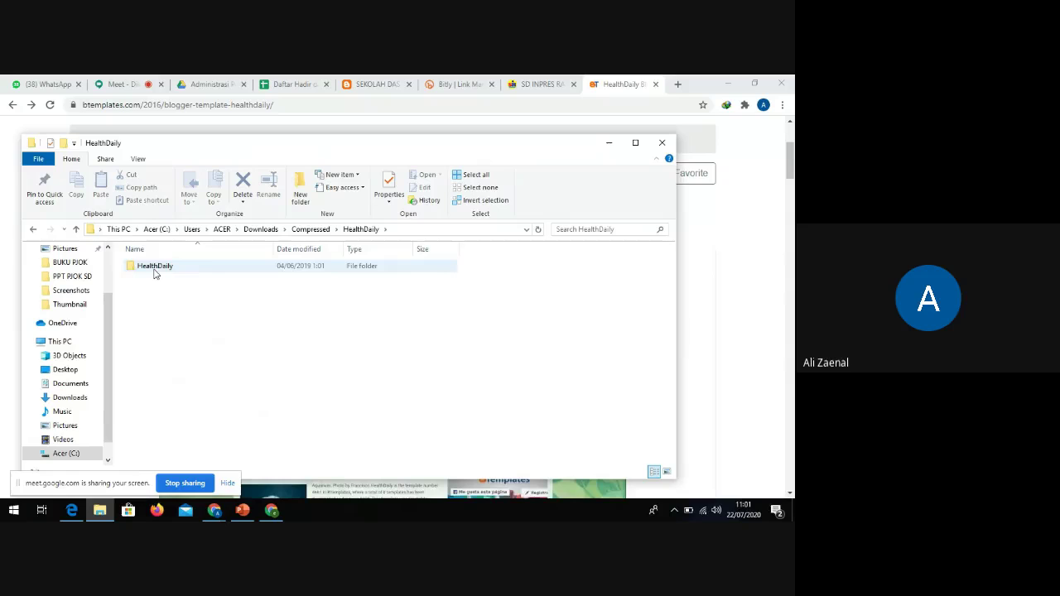
double_click(155, 269)
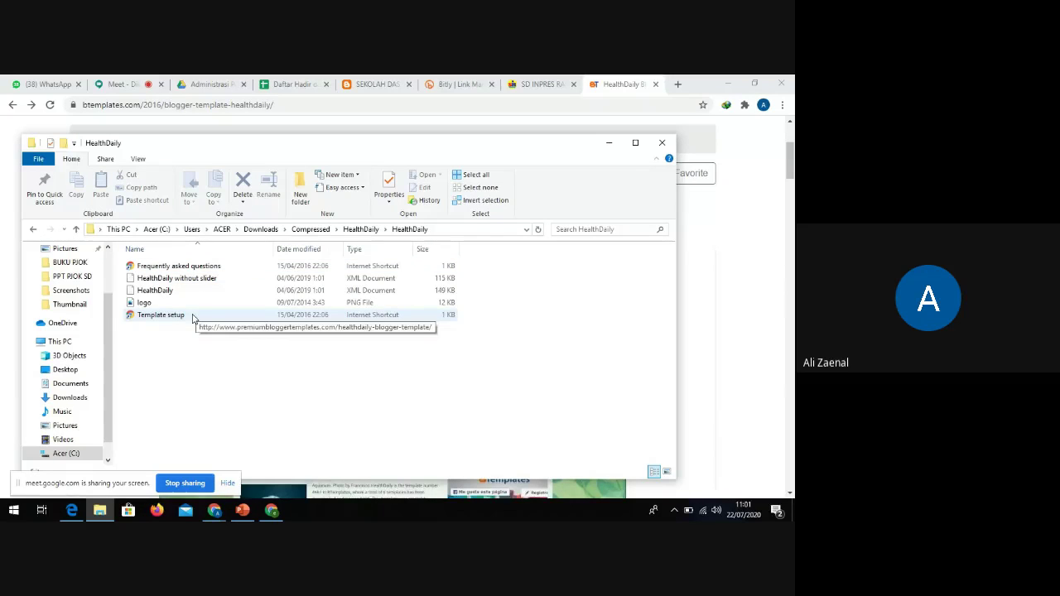
click(281, 291)
click(184, 280)
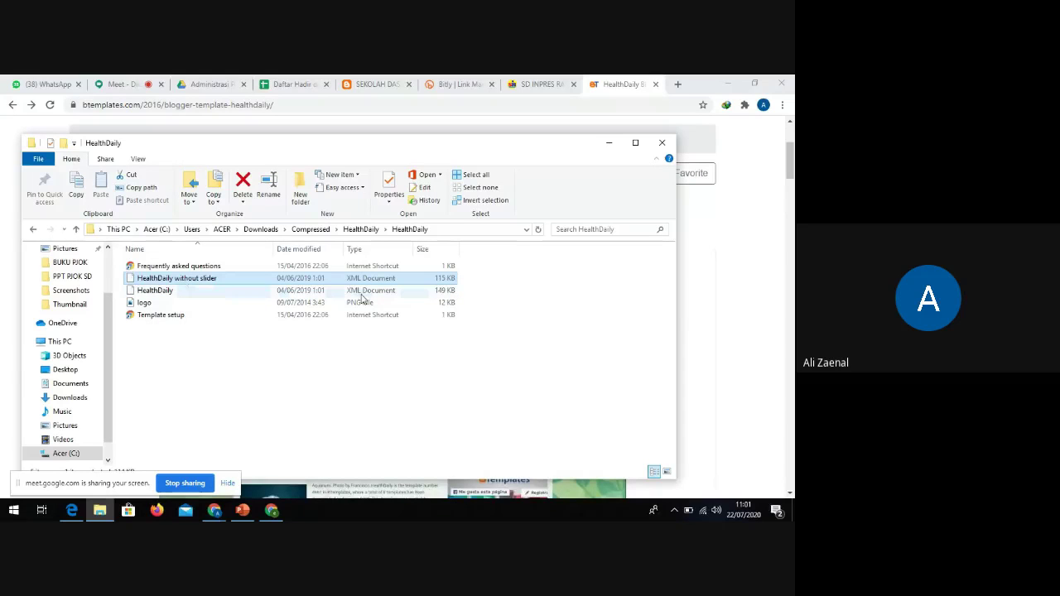
click(361, 294)
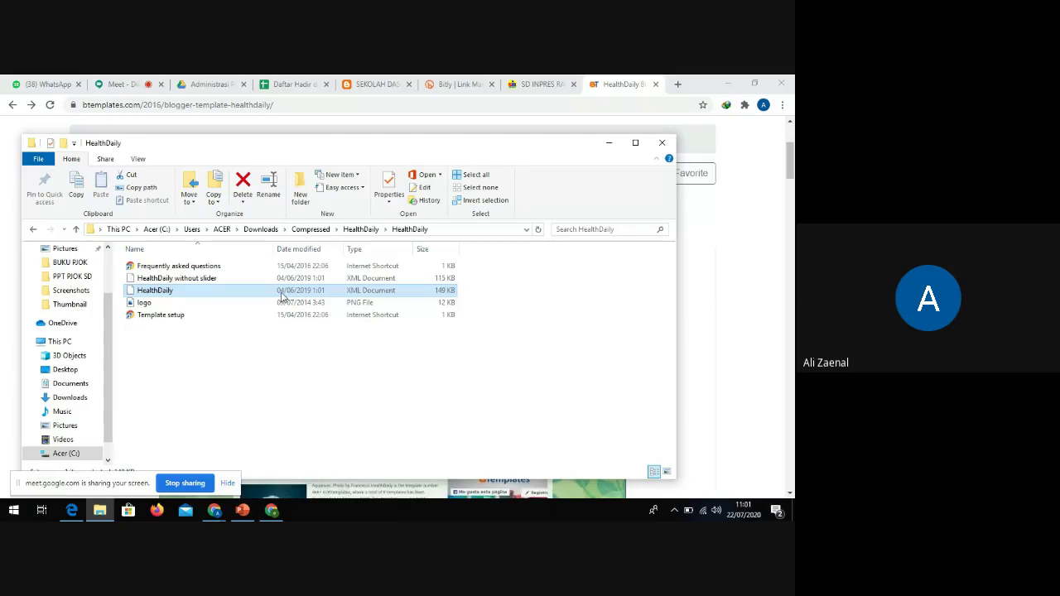
click(272, 511)
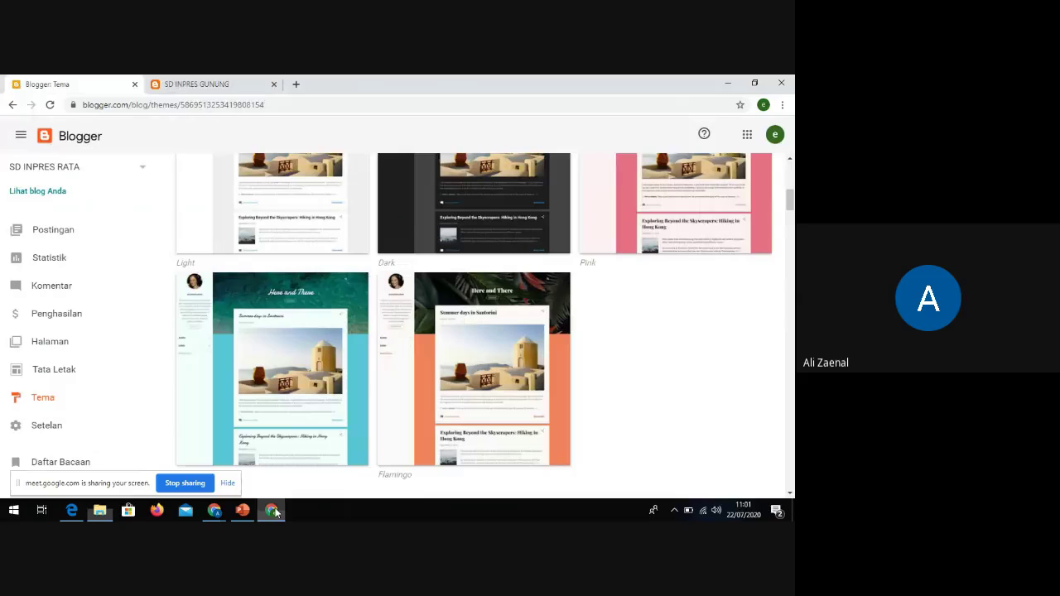
Reload the Tema page and glance at the live blog before coming back
scroll(317, 347, up, 1)
scroll(317, 348, up, 10)
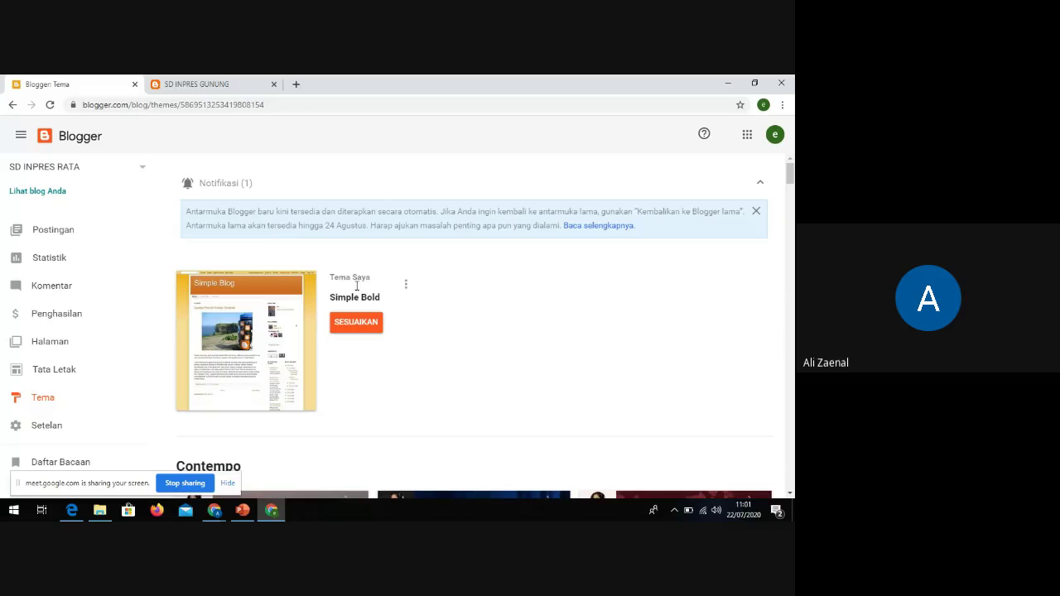
click(43, 399)
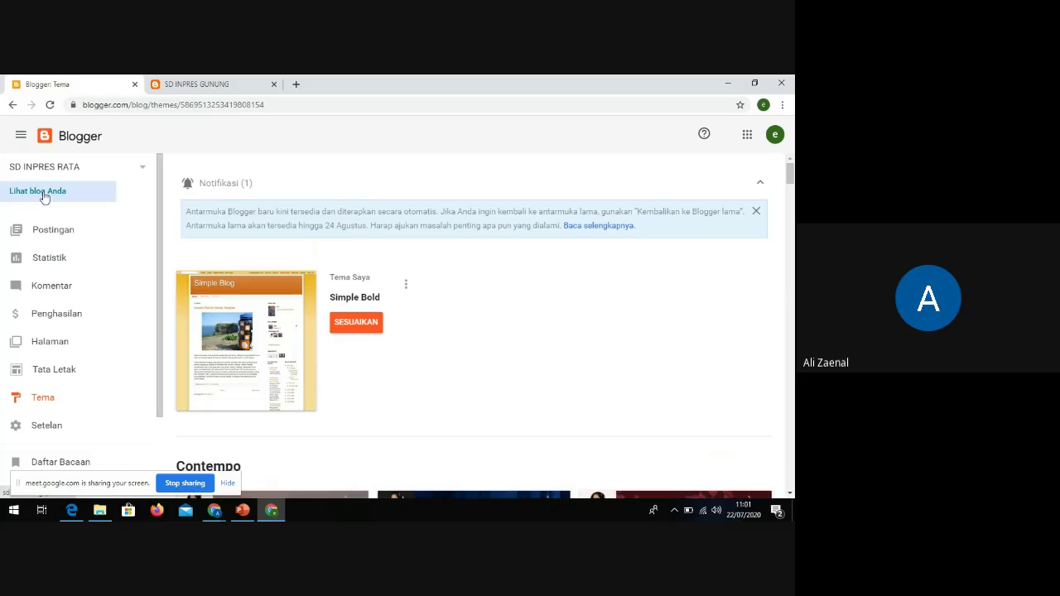
click(45, 194)
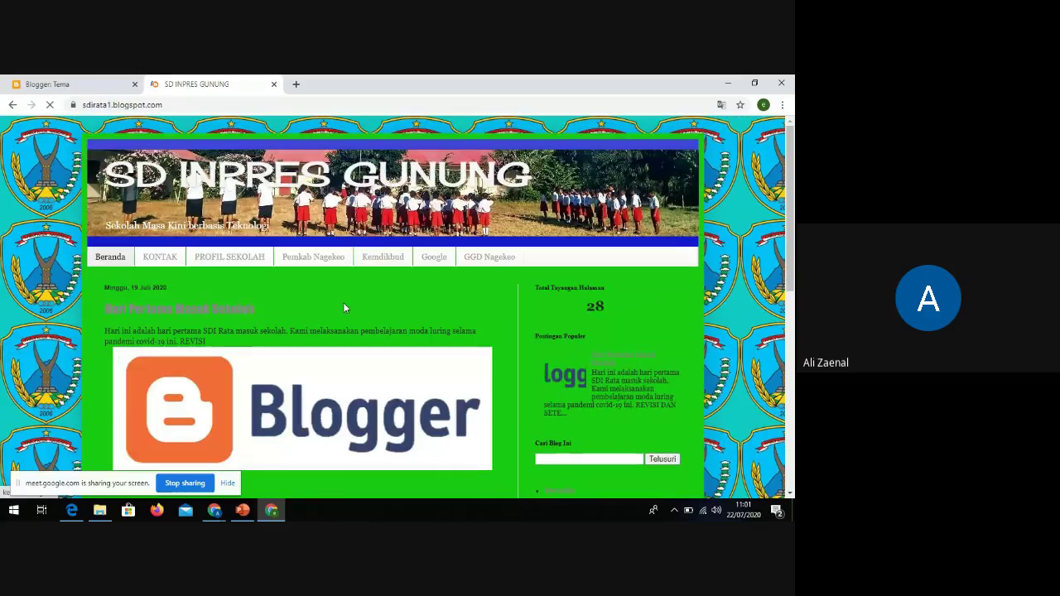
click(49, 85)
Show the Simple Bold theme's menu with Cadangkan, Pulihkan and Edit HTML
scroll(373, 307, down, 1)
scroll(373, 307, up, 1)
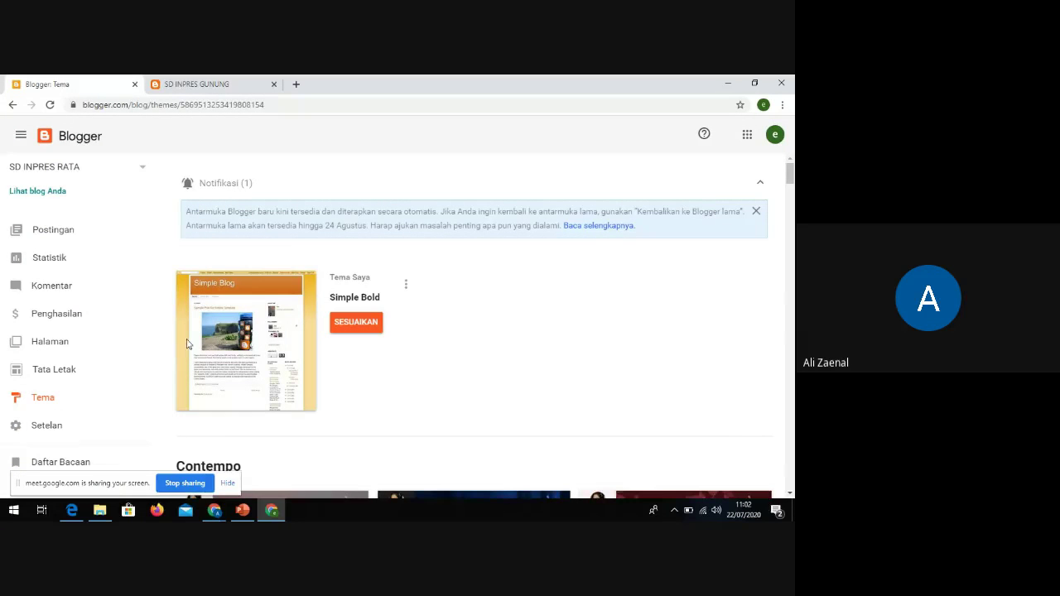
click(406, 286)
click(174, 409)
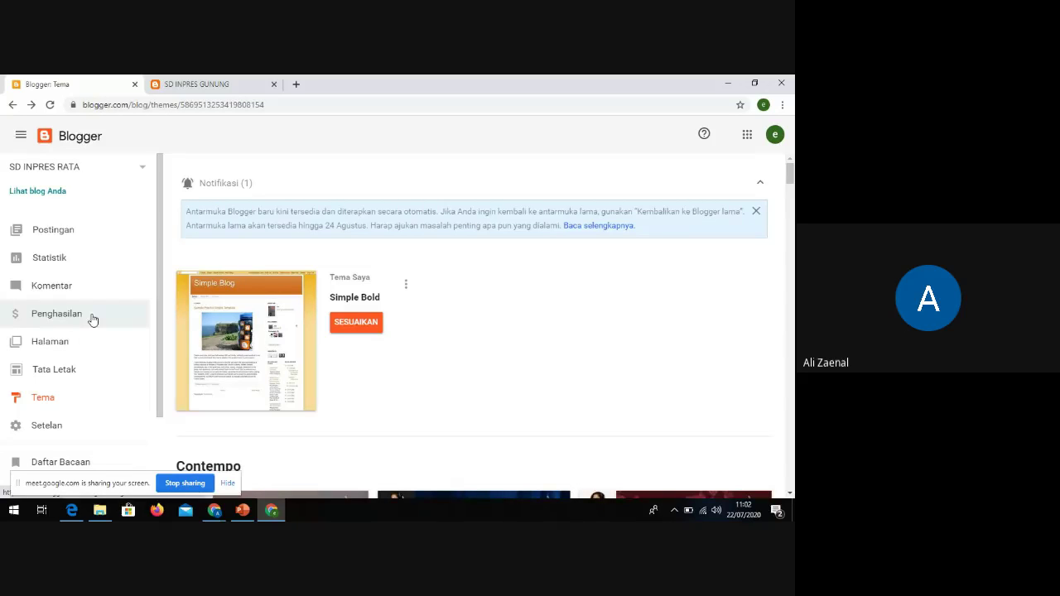
click(406, 285)
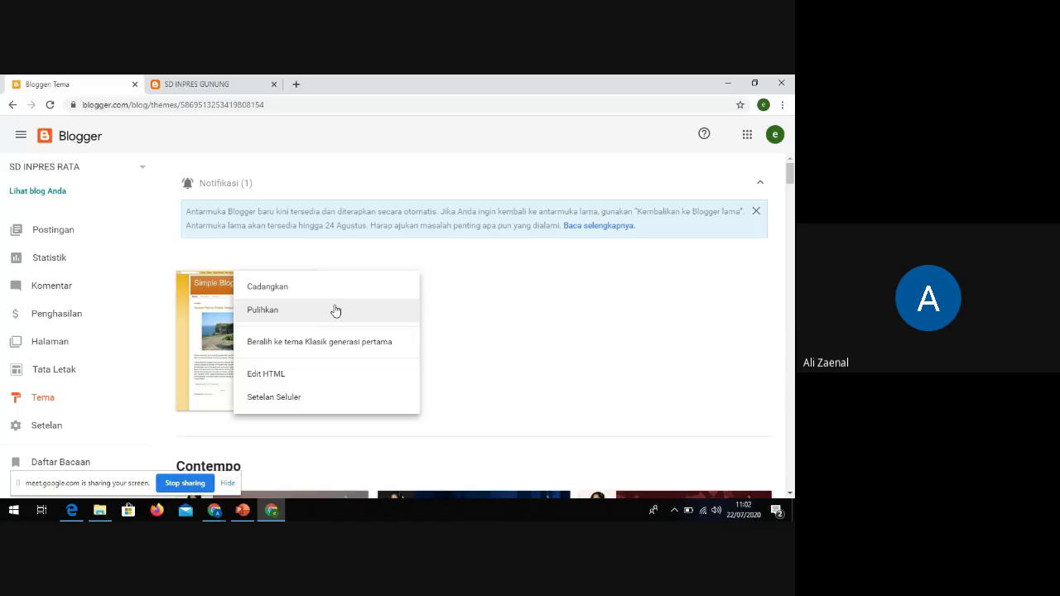
Start a Pulihkan theme restore and bring up the file Open dialog
click(269, 316)
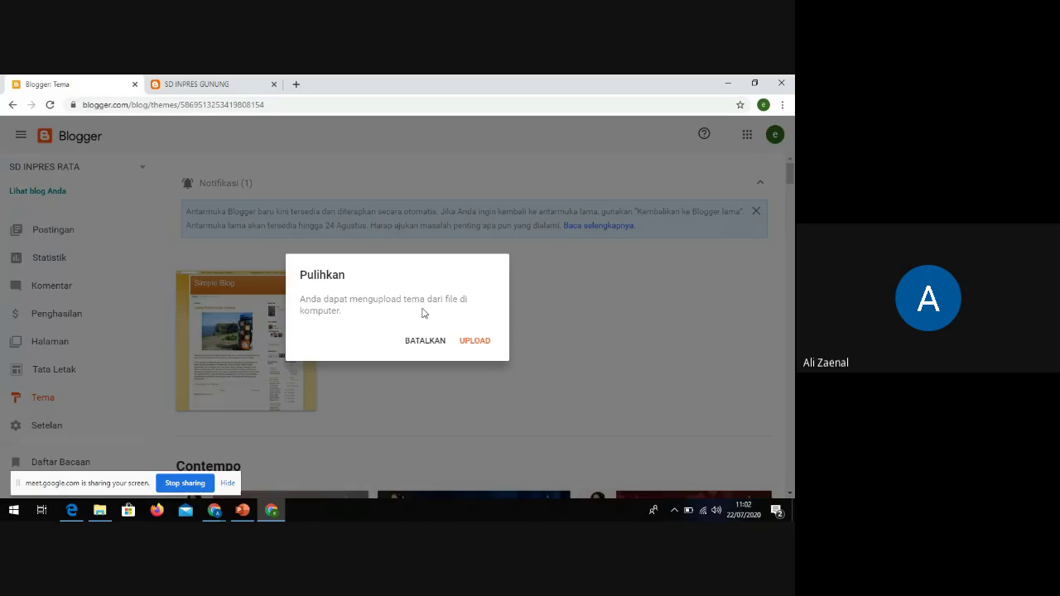
click(476, 341)
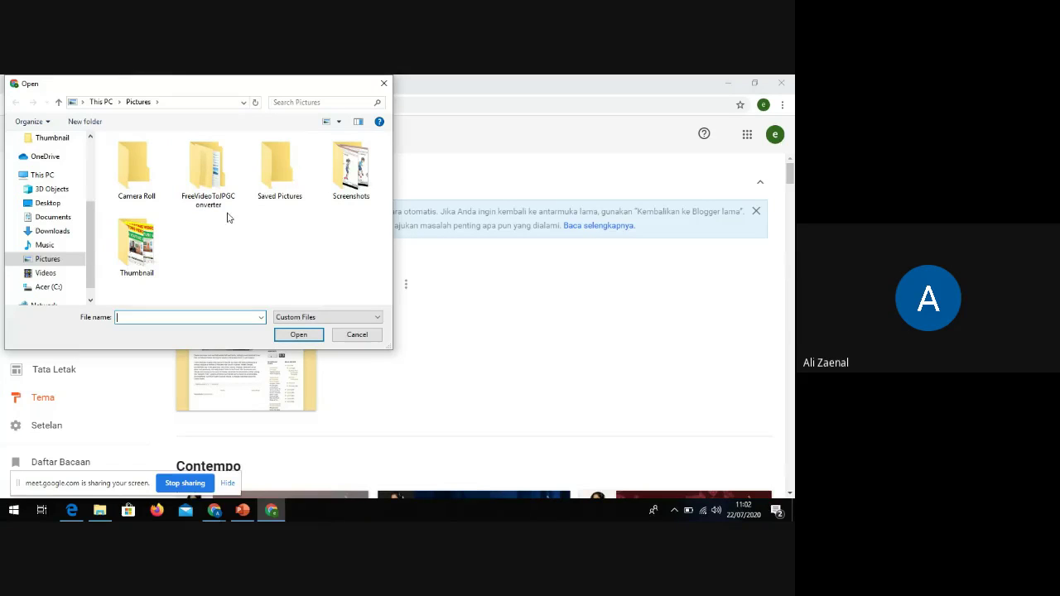
Browse to Downloads > Compressed > HealthDaily > HealthDaily in the Open dialog
click(63, 235)
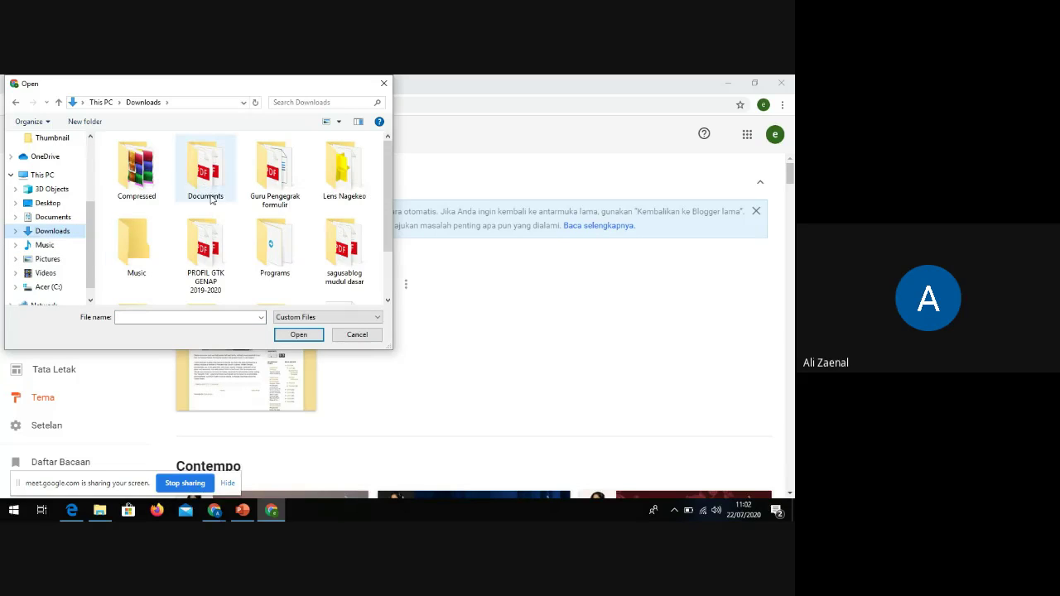
double_click(136, 169)
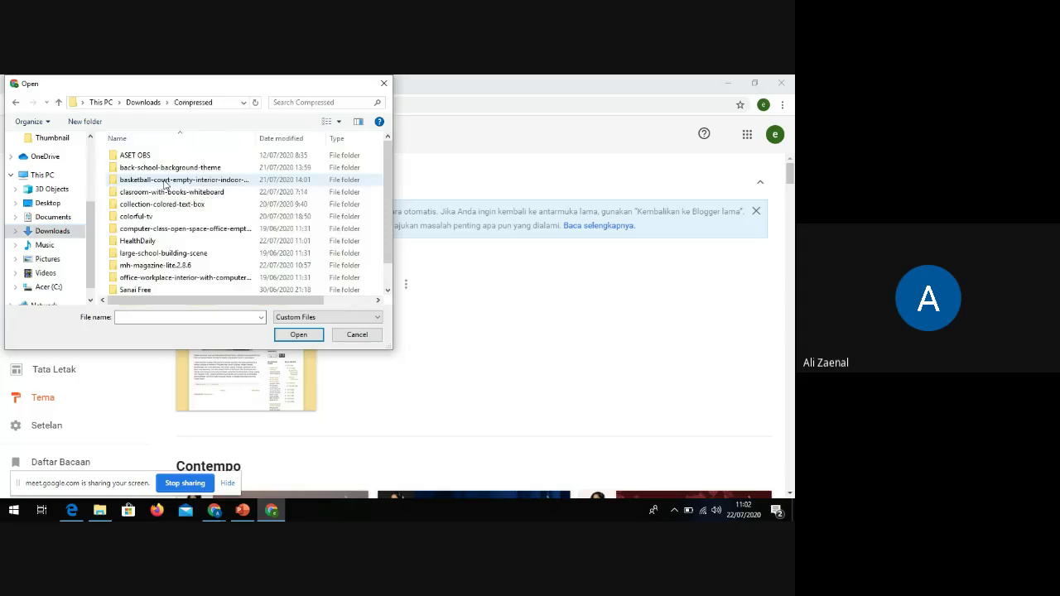
scroll(183, 196, down, 1)
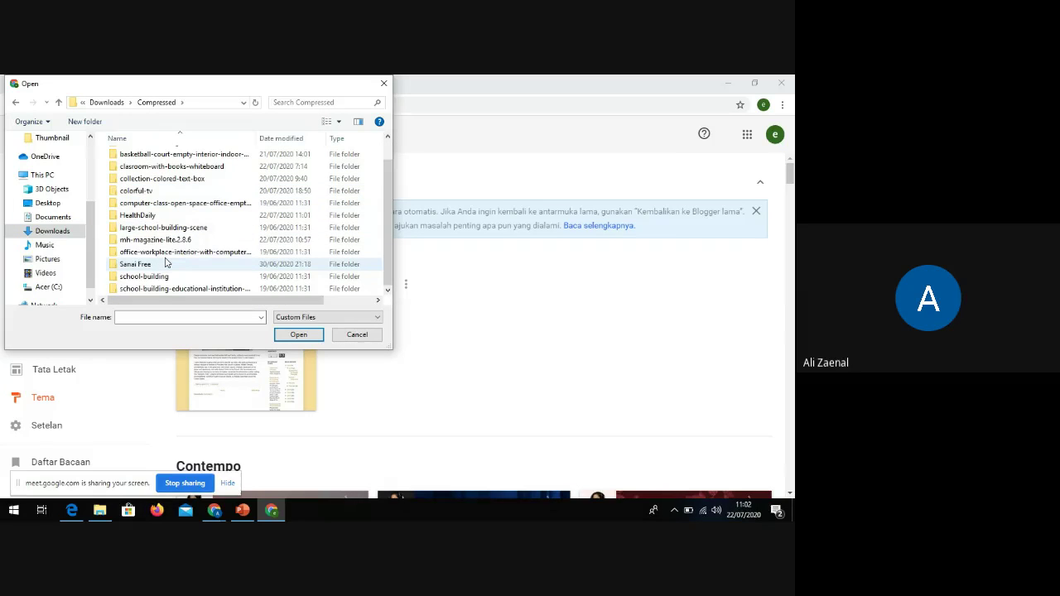
scroll(165, 264, up, 1)
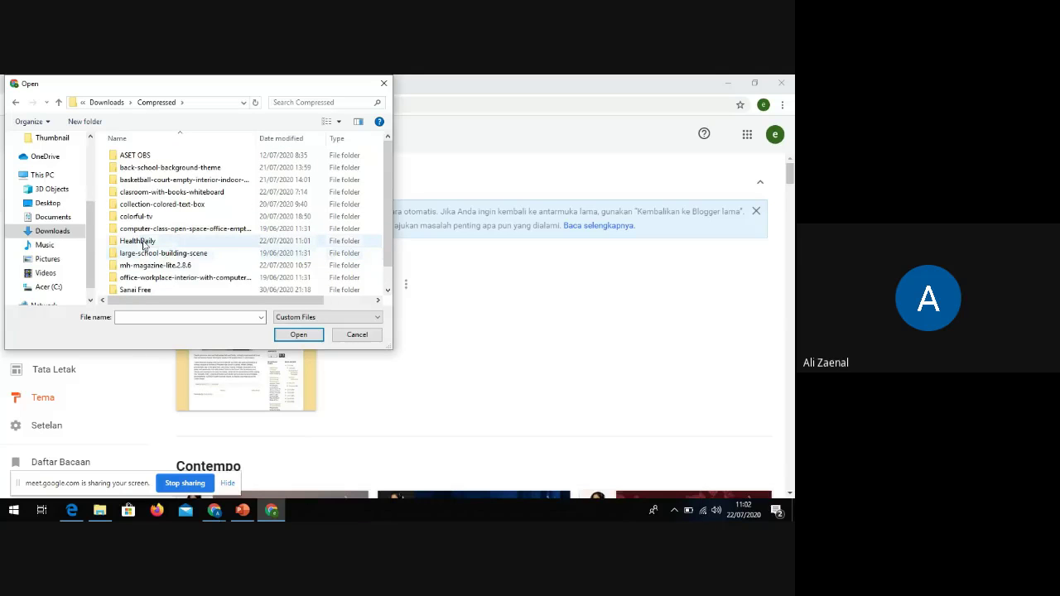
double_click(138, 241)
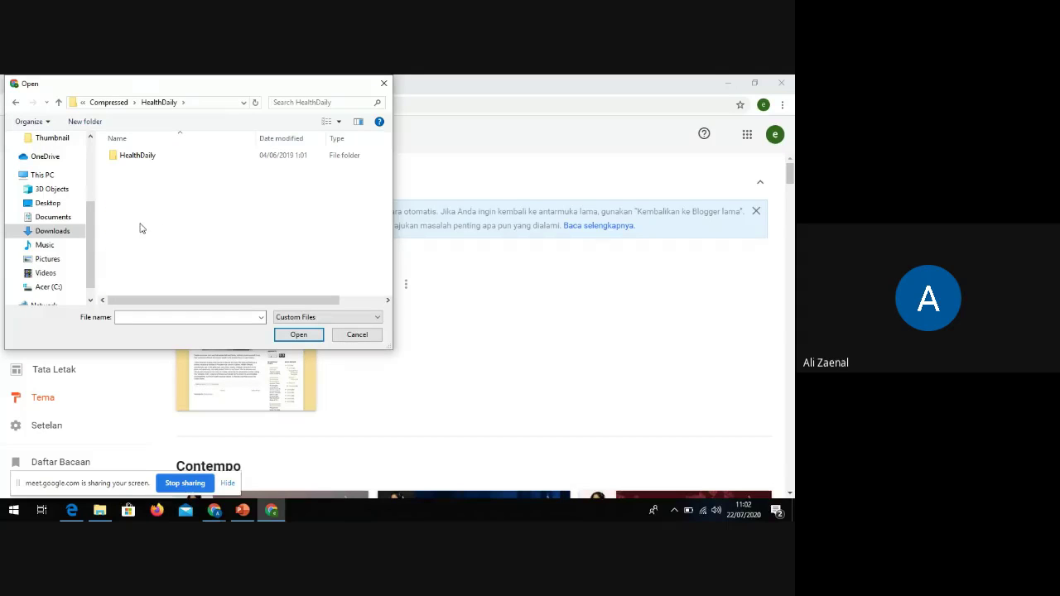
click(130, 162)
double_click(130, 162)
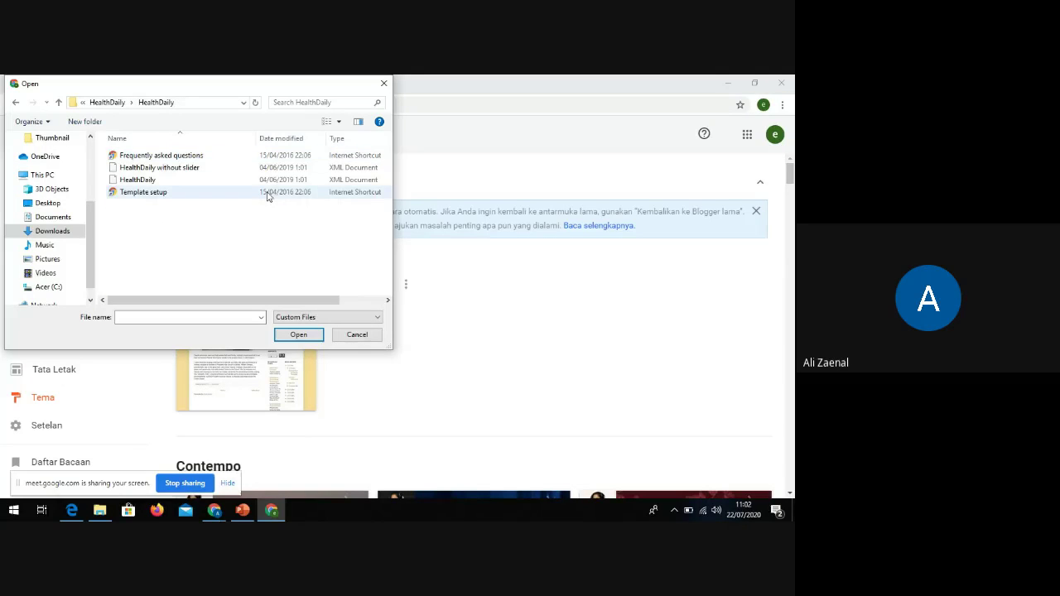
Compare HealthDaily and 'HealthDaily without slider', then upload 'HealthDaily without slider'
click(145, 179)
click(160, 169)
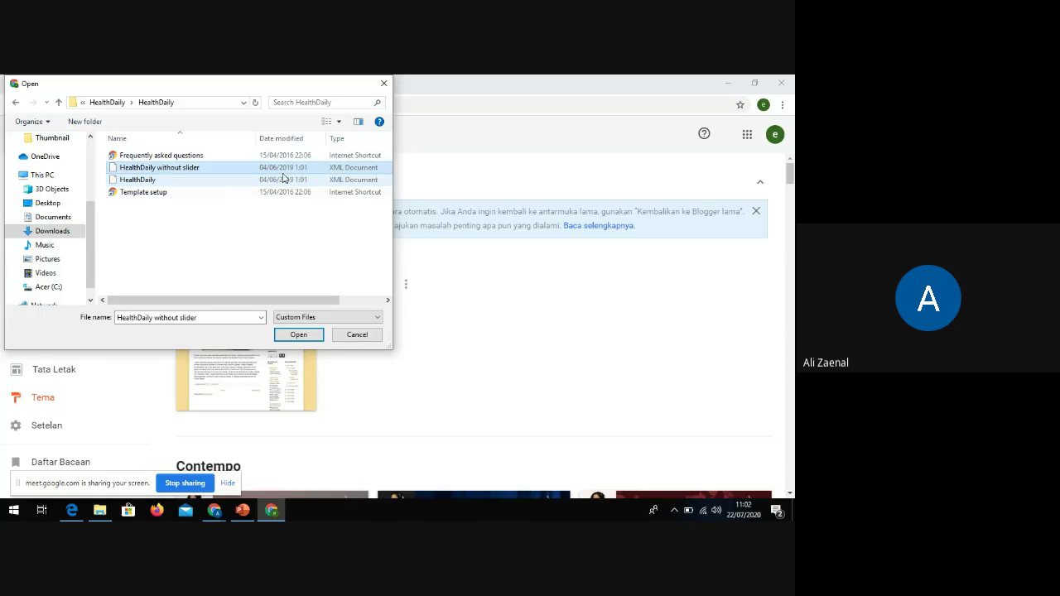
click(335, 180)
click(197, 168)
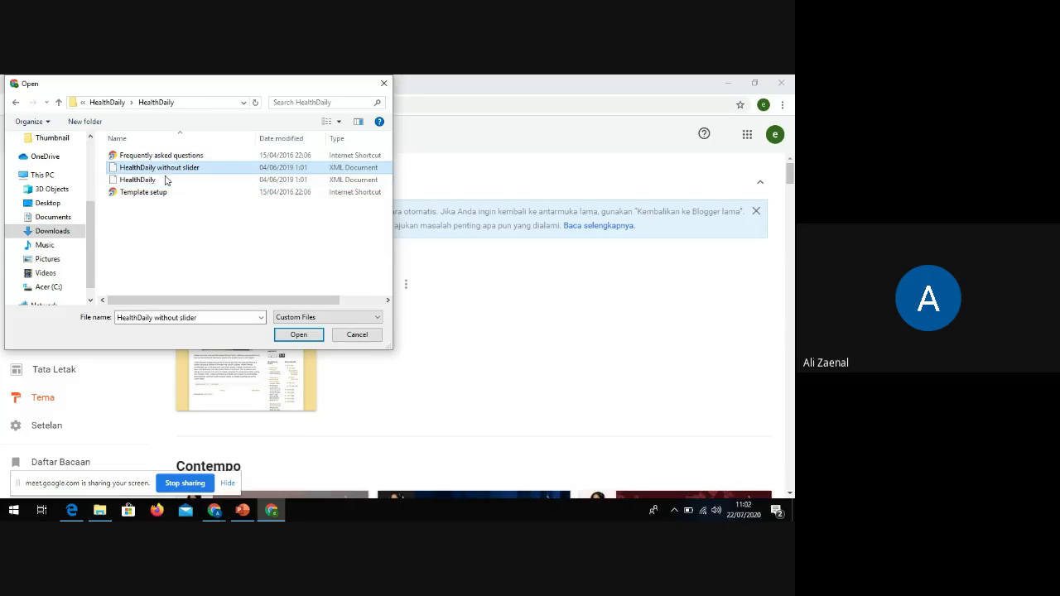
click(155, 181)
click(339, 168)
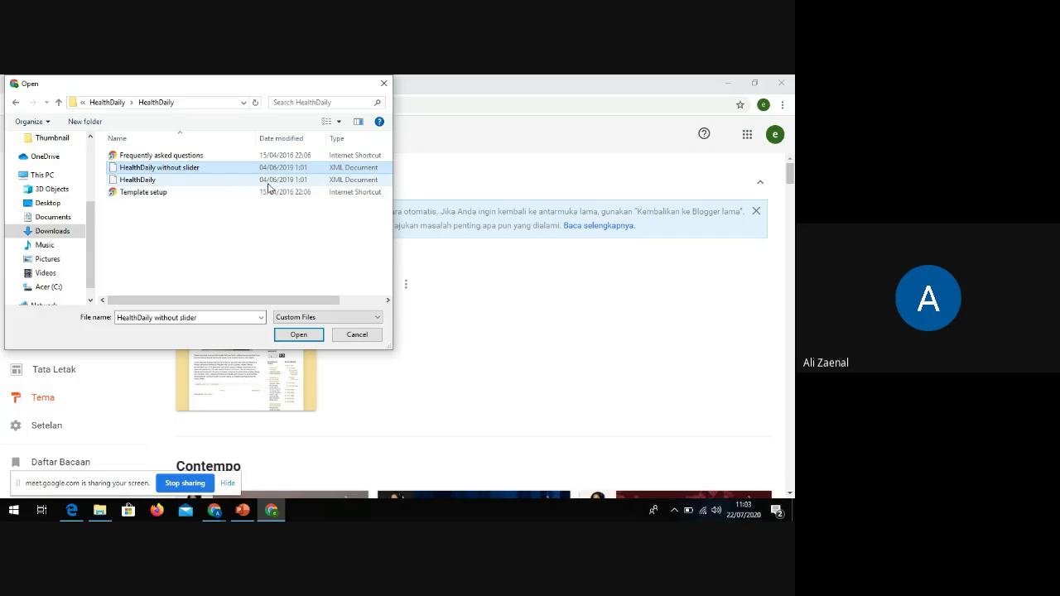
click(158, 180)
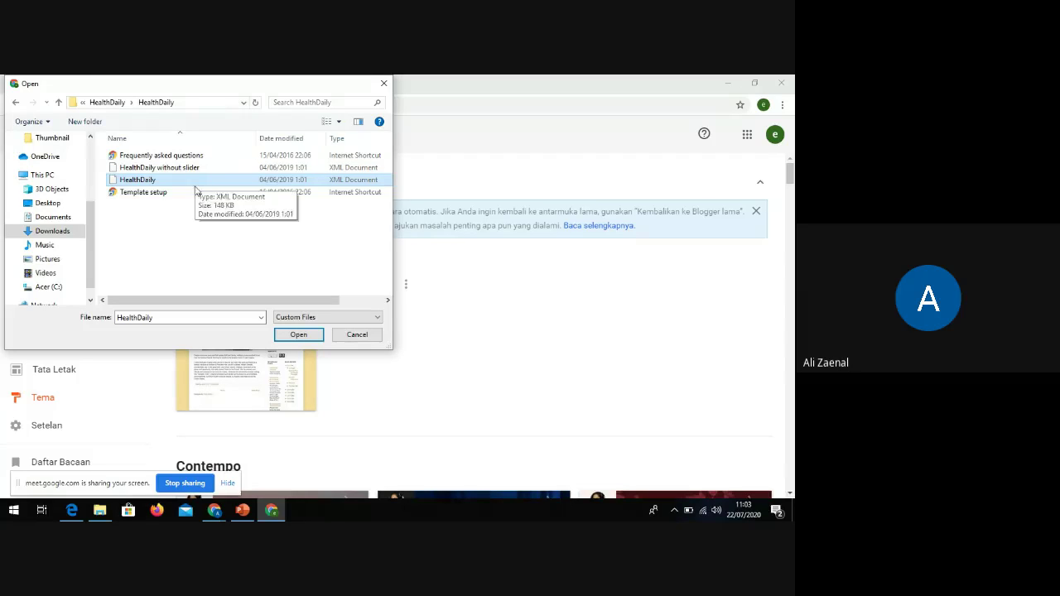
click(158, 168)
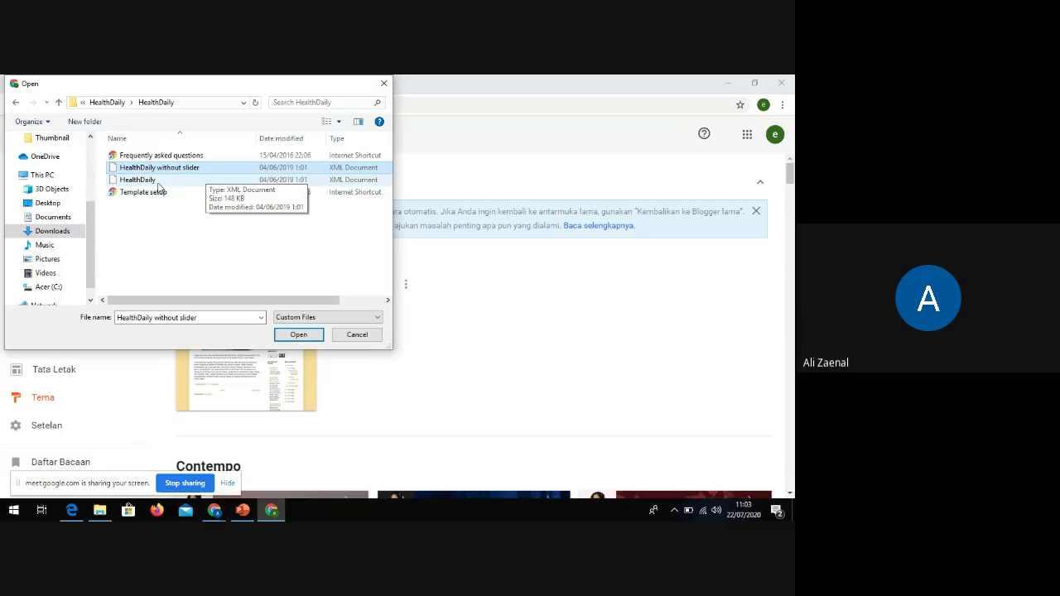
click(157, 182)
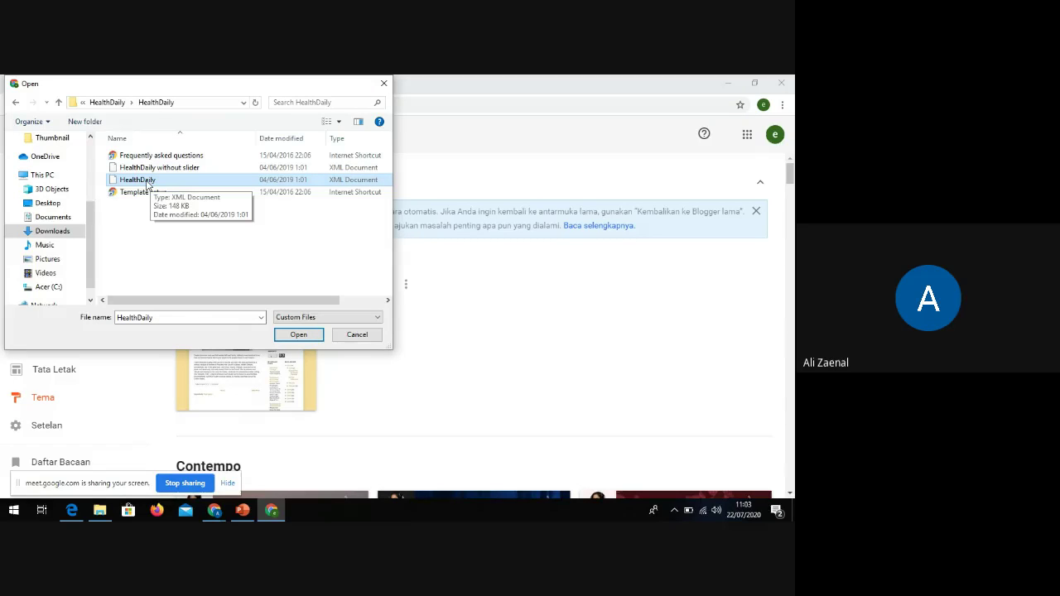
click(139, 168)
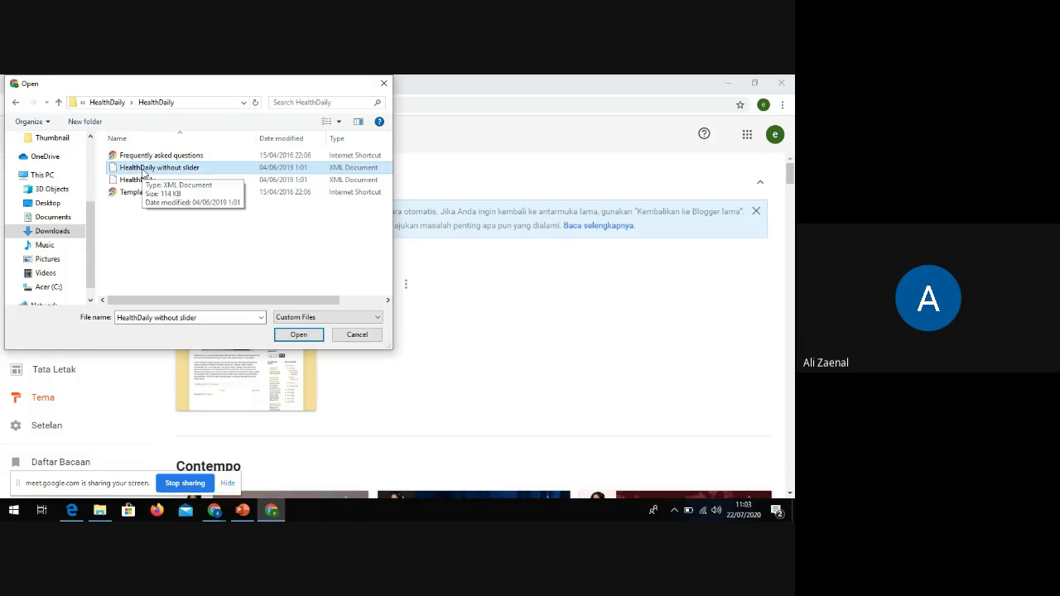
double_click(143, 168)
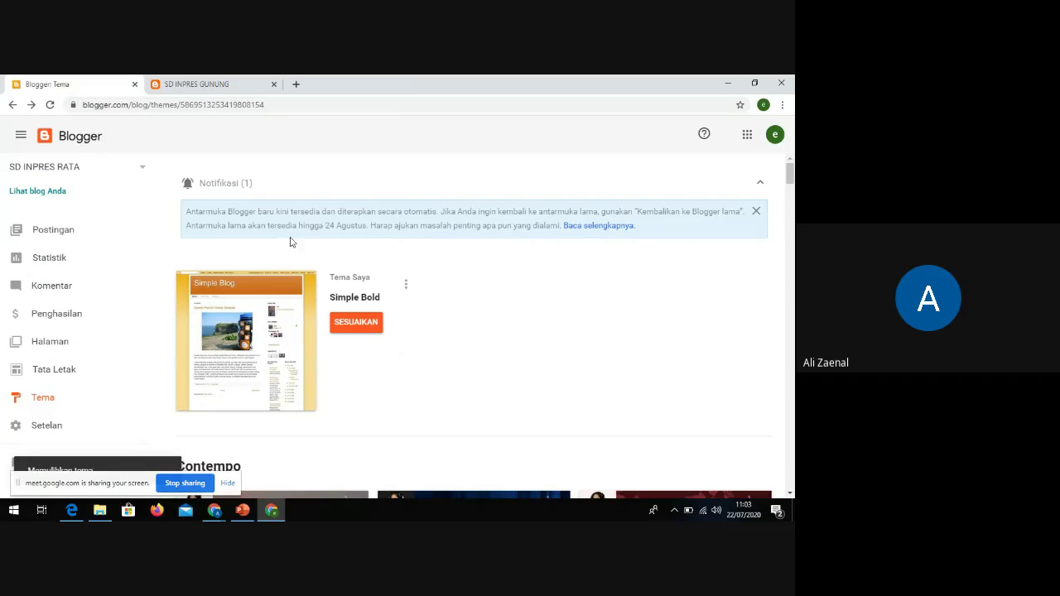
Let the custom (Diubah) theme apply, then view the live blog's new design
drag(154, 480, 246, 344)
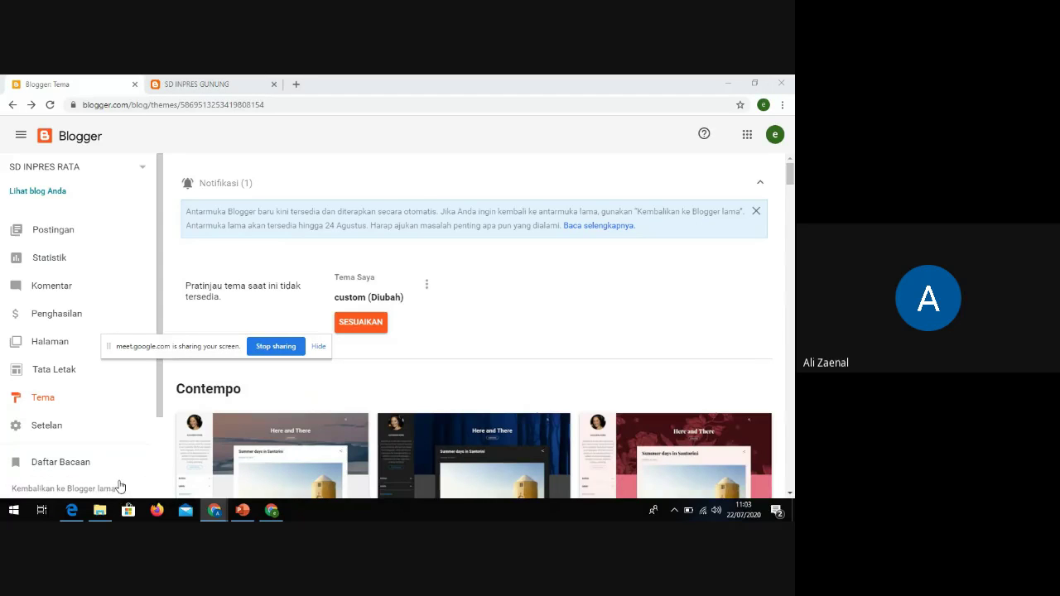
drag(192, 353, 525, 145)
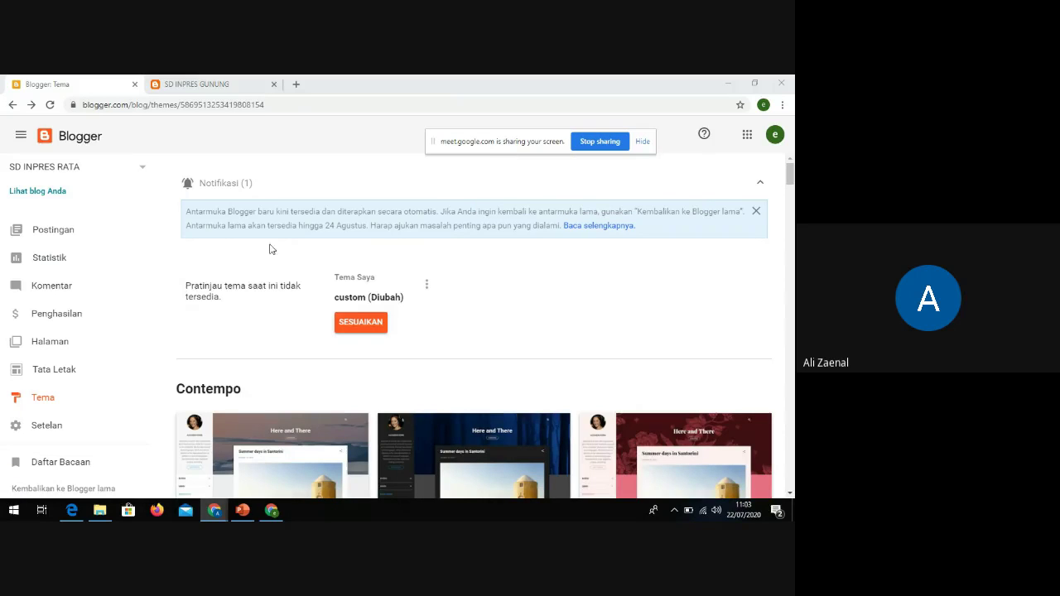
click(41, 193)
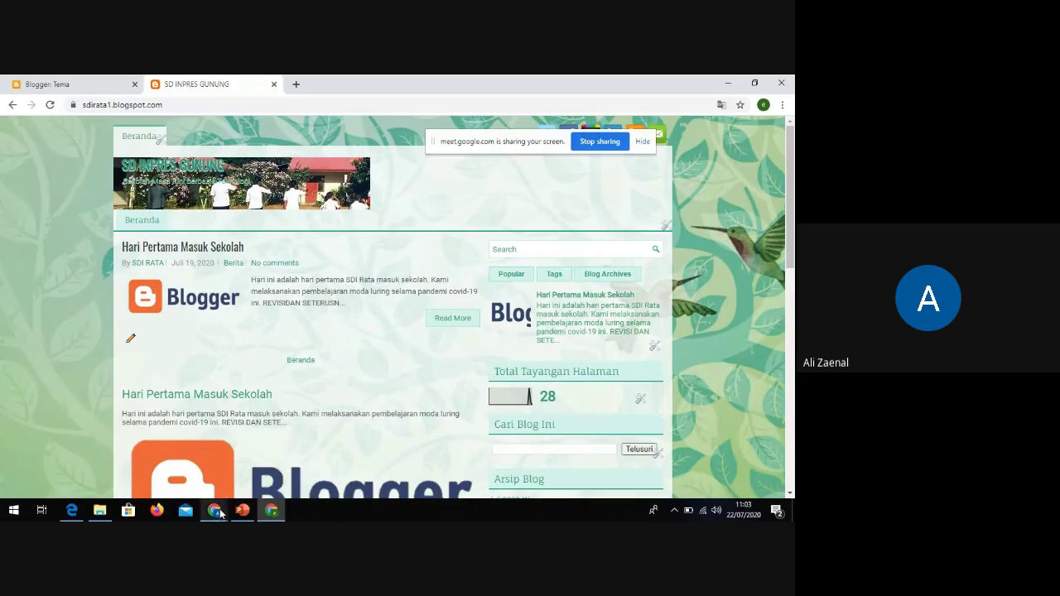
Compare the live blog with the HealthDaily demo, then return to Blogger's Tema tab
mouse_move(221, 514)
click(191, 472)
scroll(281, 400, down, 2)
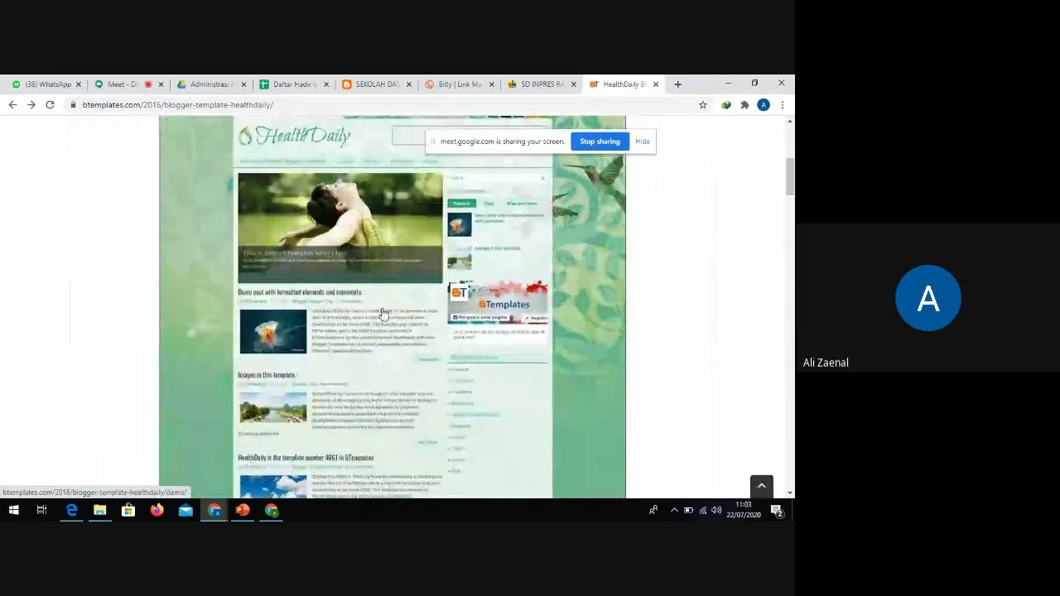
click(271, 510)
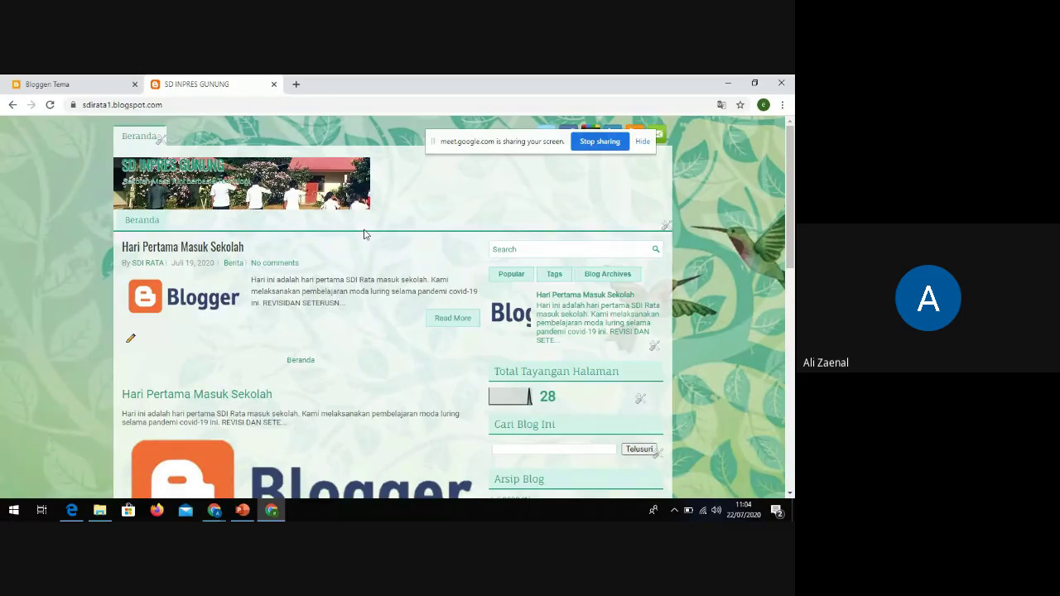
scroll(364, 236, down, 4)
scroll(364, 237, up, 4)
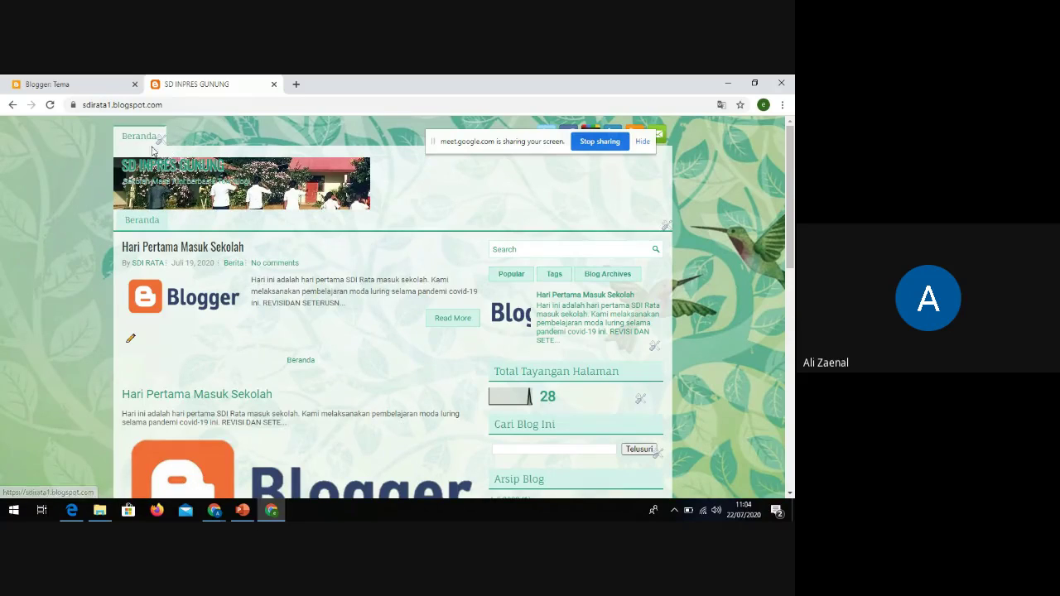
click(83, 81)
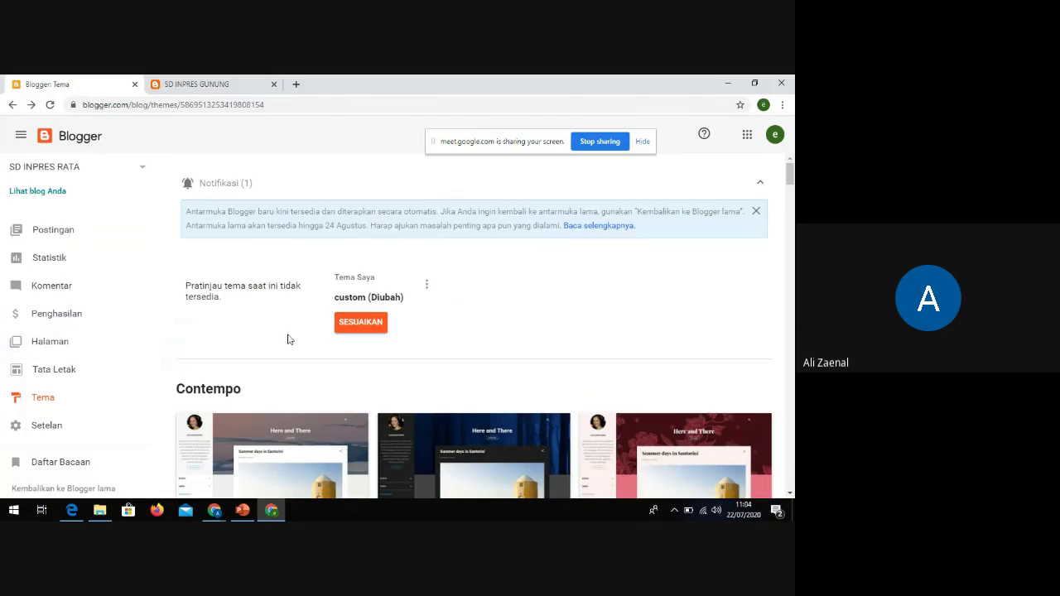
On Tata Letak, edit the Pages - Menu gadget's page list settings
click(71, 372)
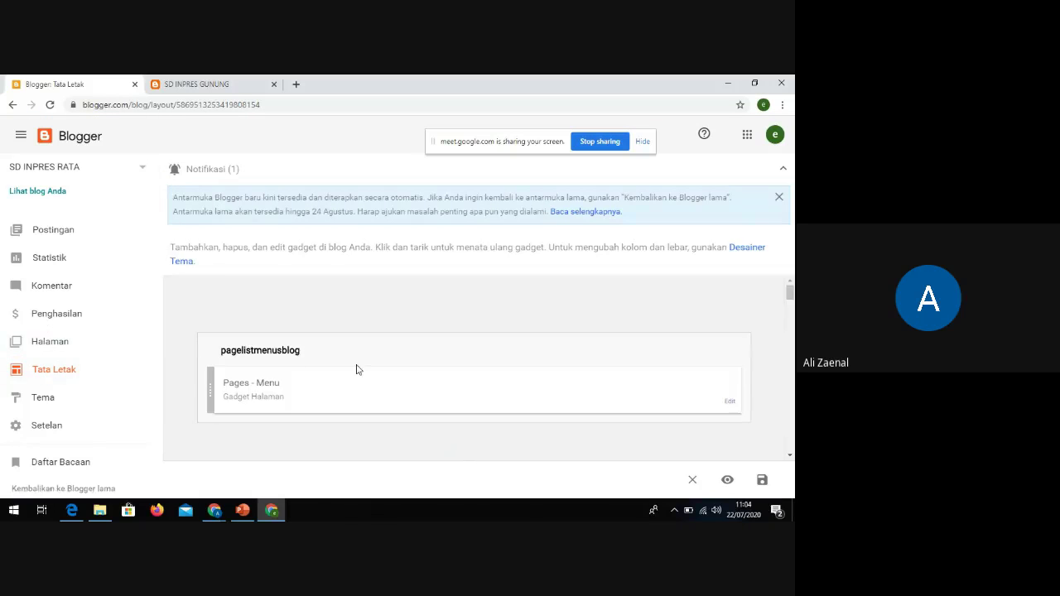
scroll(358, 365, down, 1)
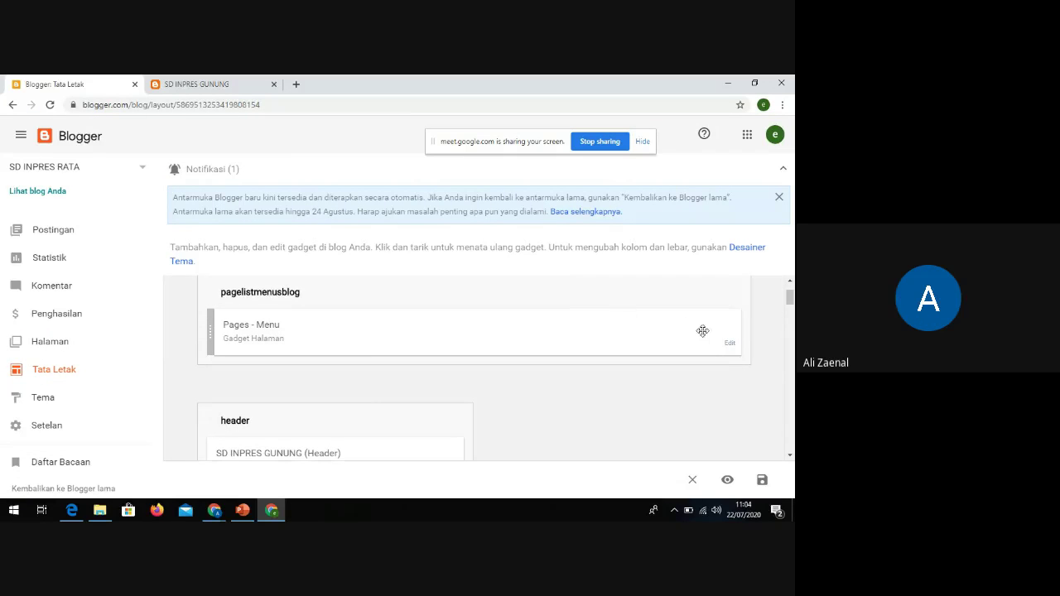
click(733, 346)
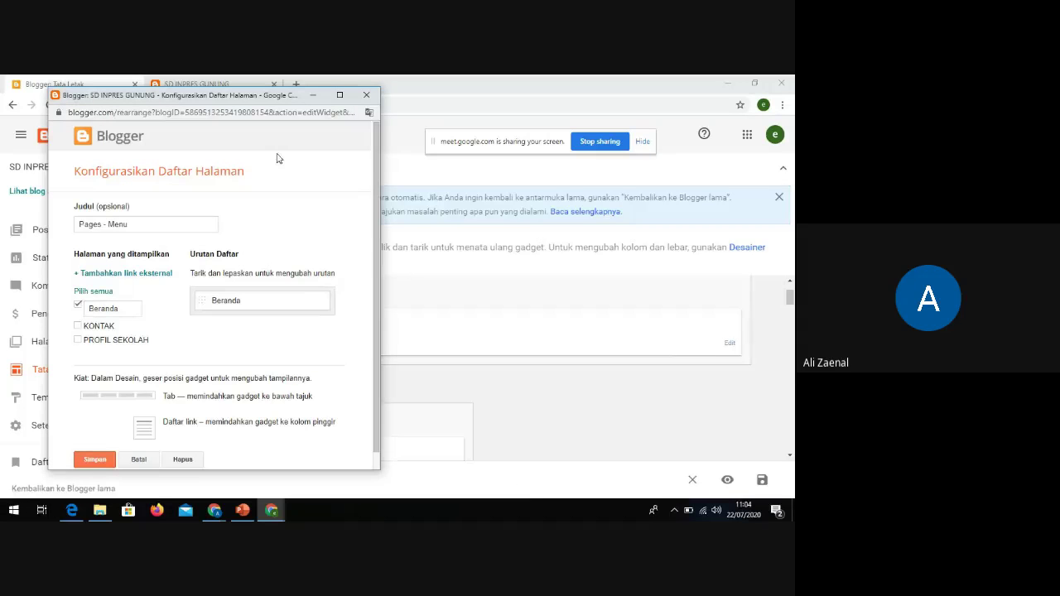
drag(280, 100, 405, 165)
click(196, 83)
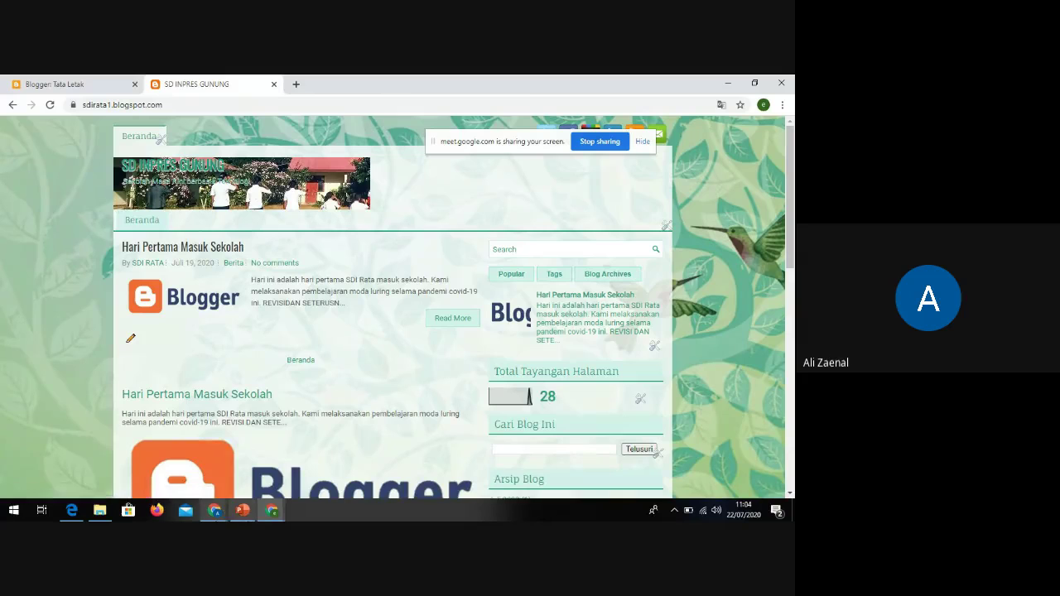
click(272, 510)
click(320, 478)
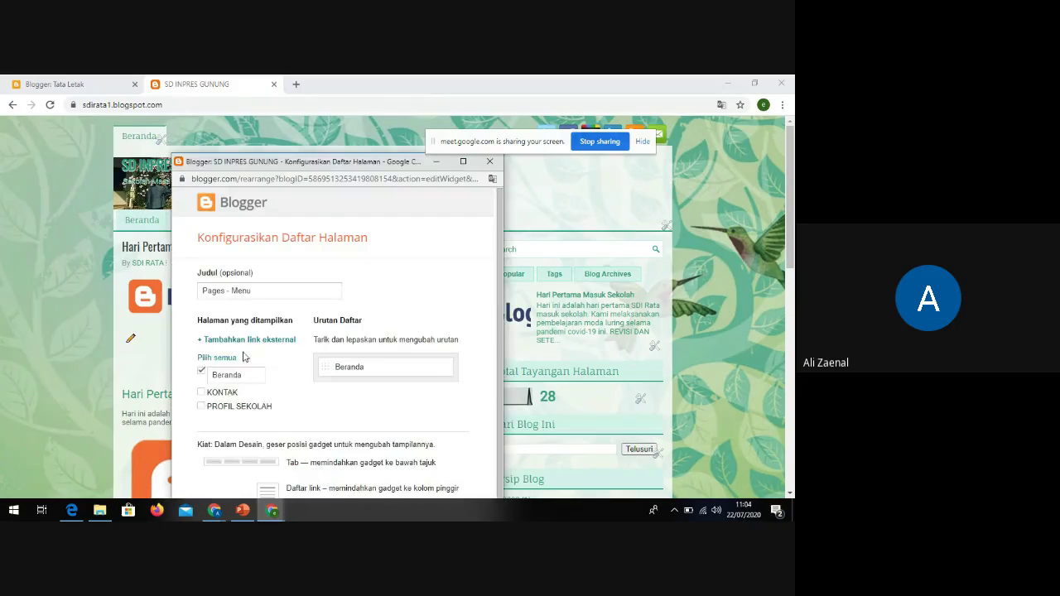
Tick KONTAK and PROFIL SEKOLAH, save the gadget, and view the live blog
click(201, 393)
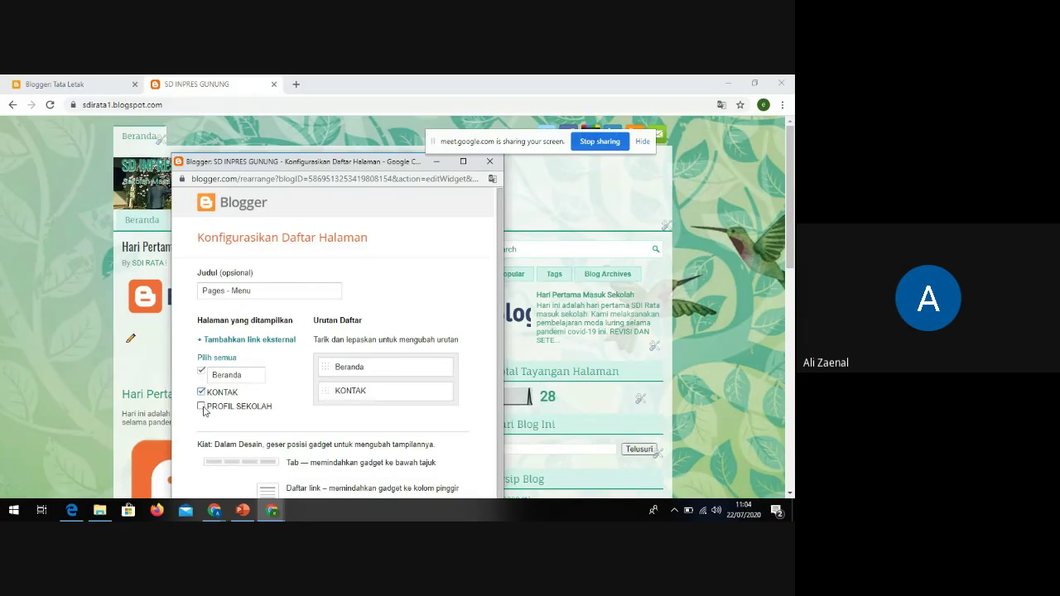
click(201, 407)
scroll(311, 393, down, 1)
drag(314, 157, 296, 85)
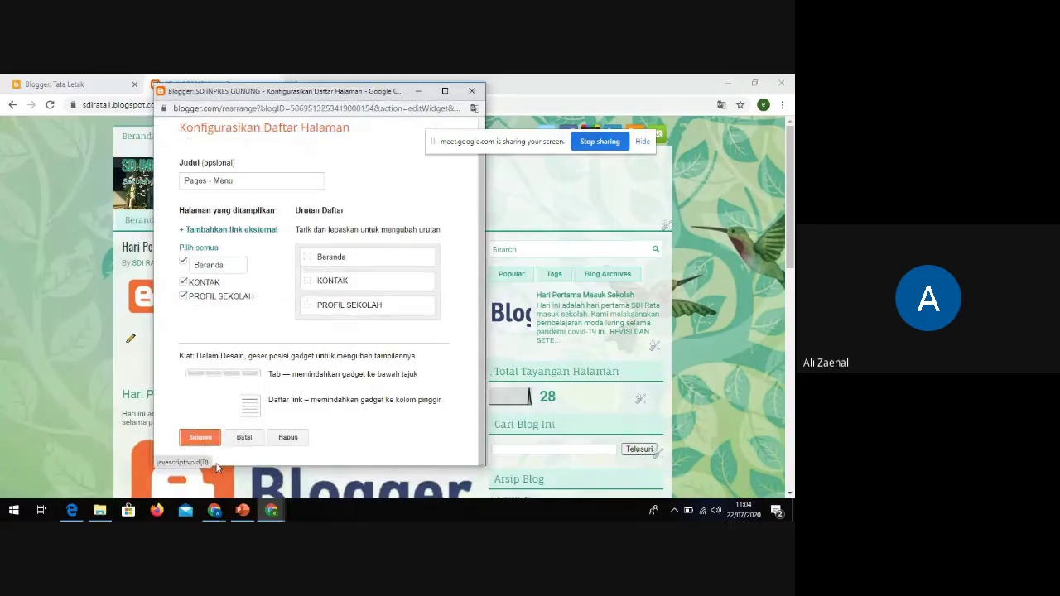
click(202, 439)
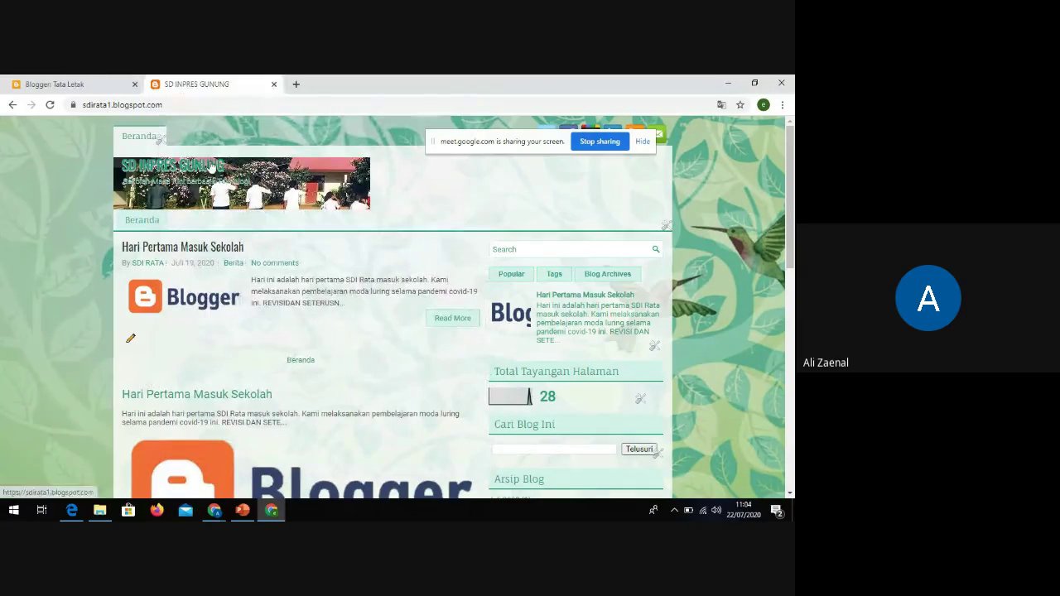
click(70, 86)
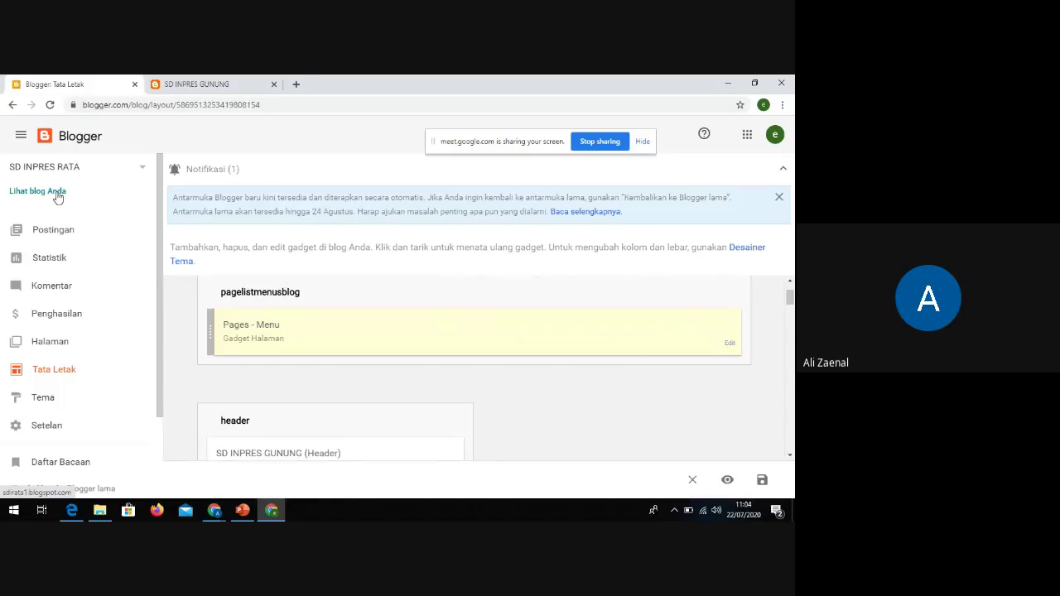
click(56, 191)
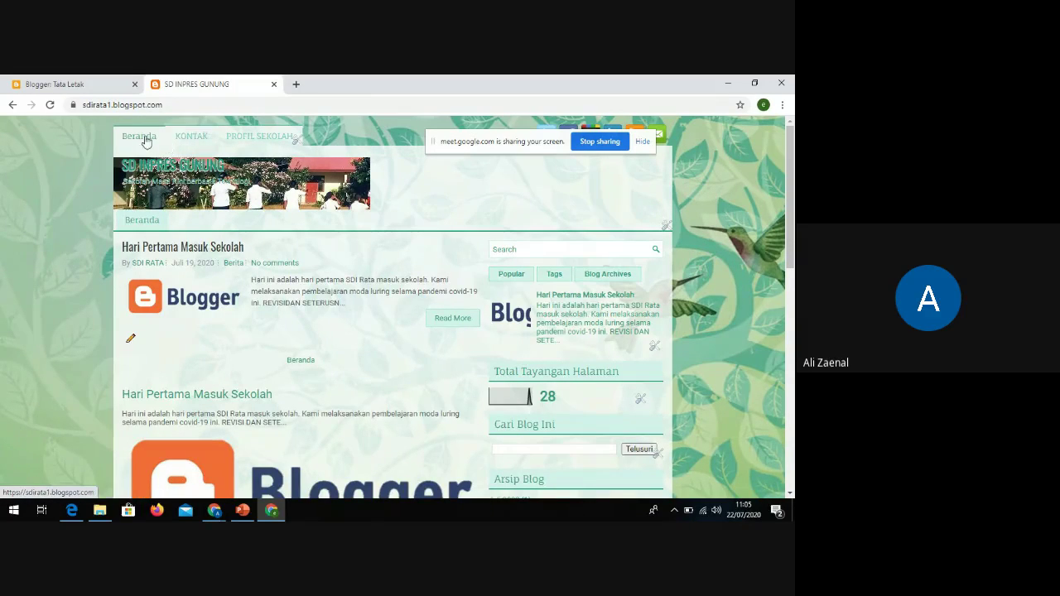
Check that the live blog's top menu reads Beranda, KONTAK, PROFIL SEKOLAH
click(81, 88)
scroll(269, 279, down, 1)
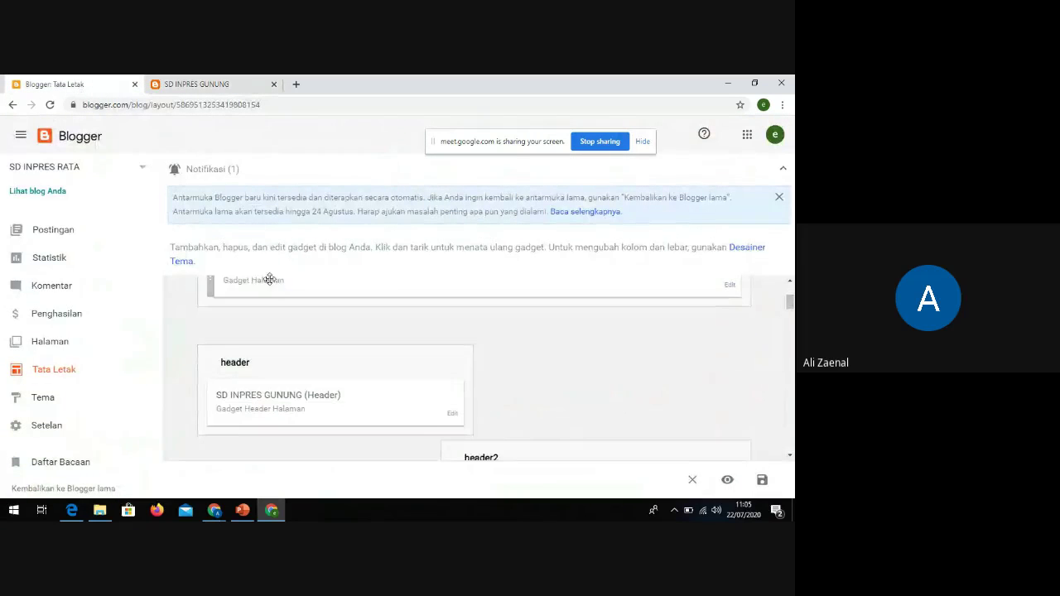
scroll(270, 279, down, 2)
scroll(362, 339, up, 4)
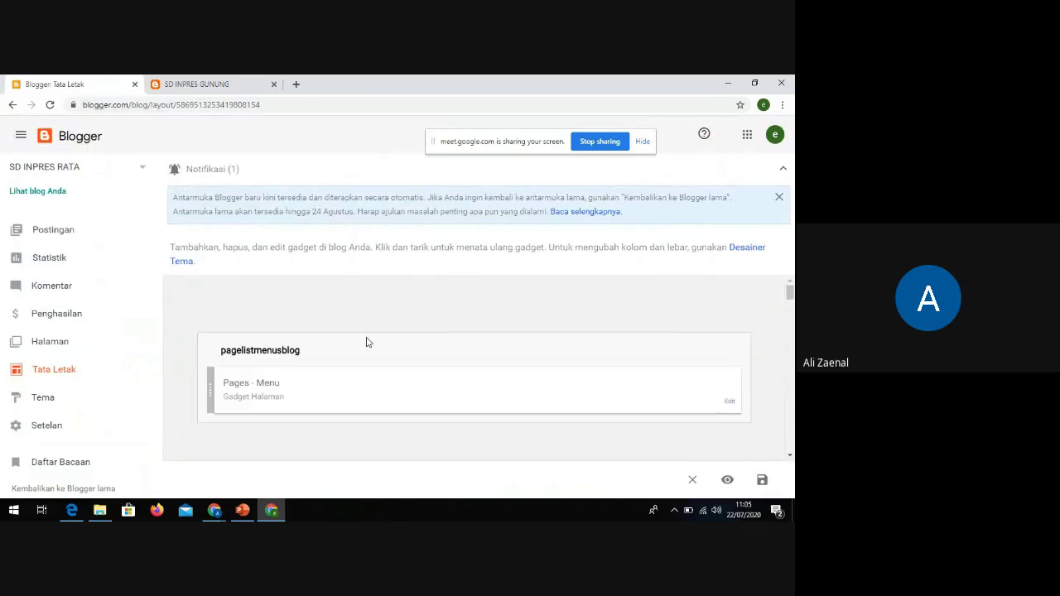
scroll(418, 343, down, 2)
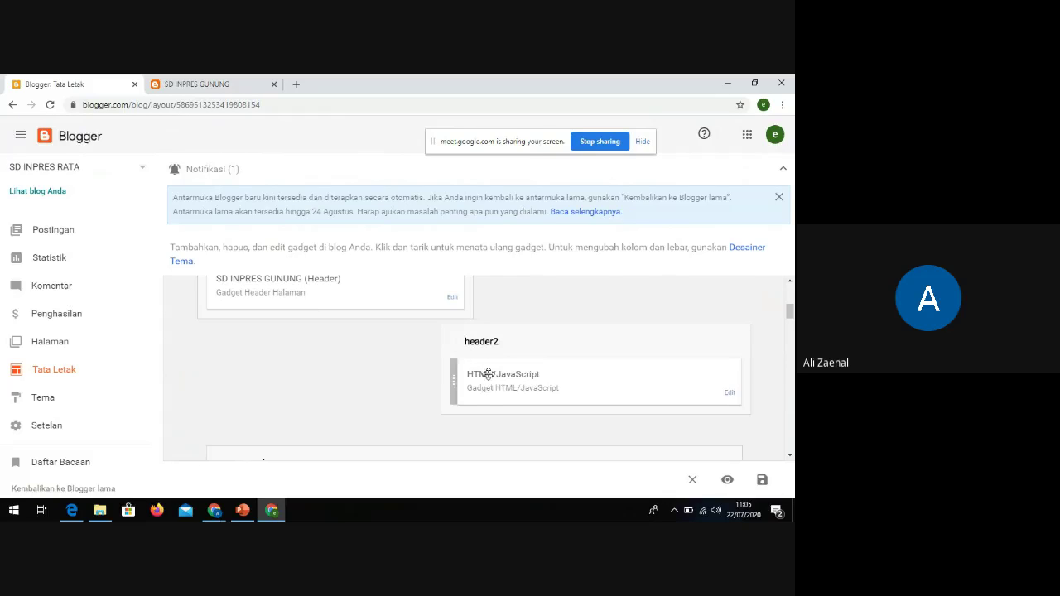
scroll(489, 372, up, 3)
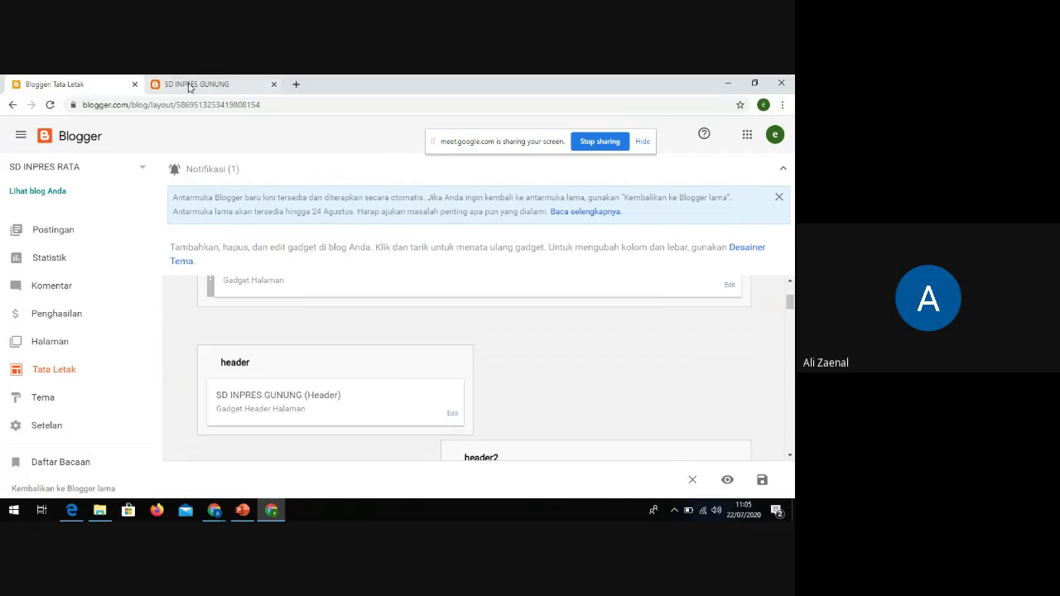
key(ctrl+Tab)
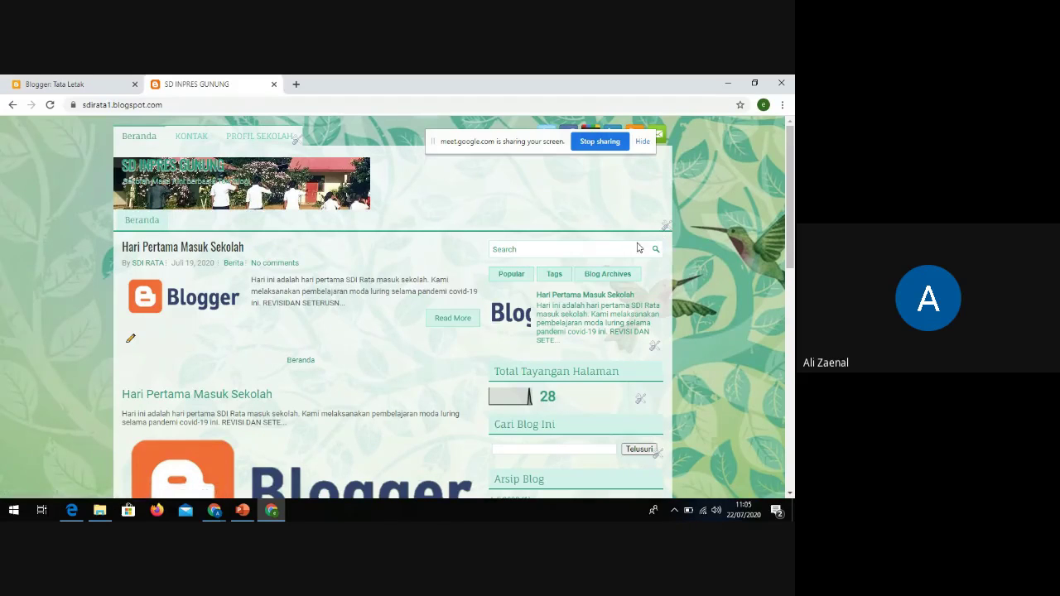
Reload the Tata Letak page and go to the blog's Tema page
click(94, 80)
click(42, 373)
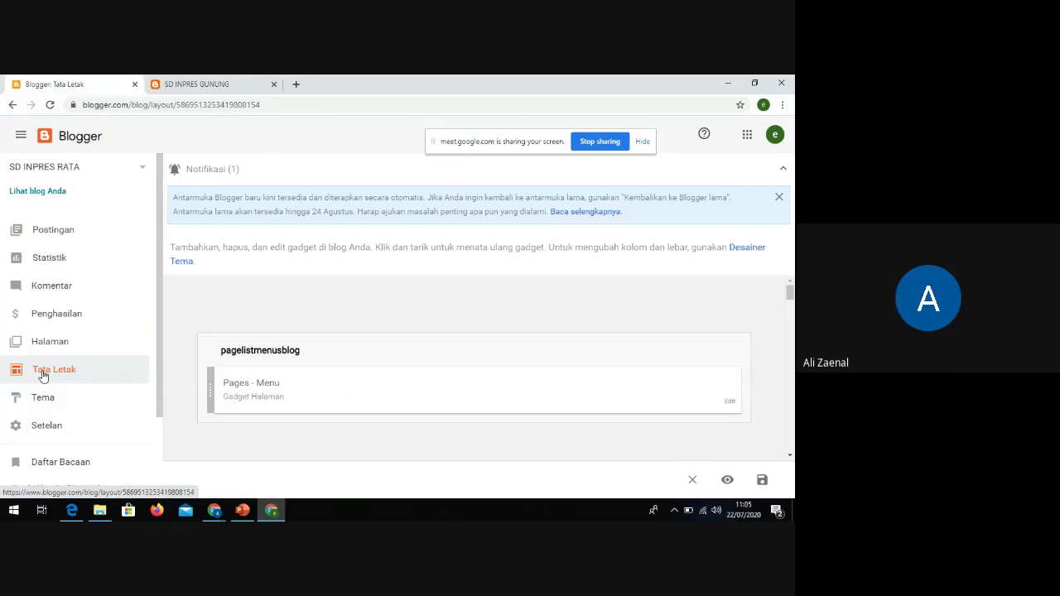
click(44, 403)
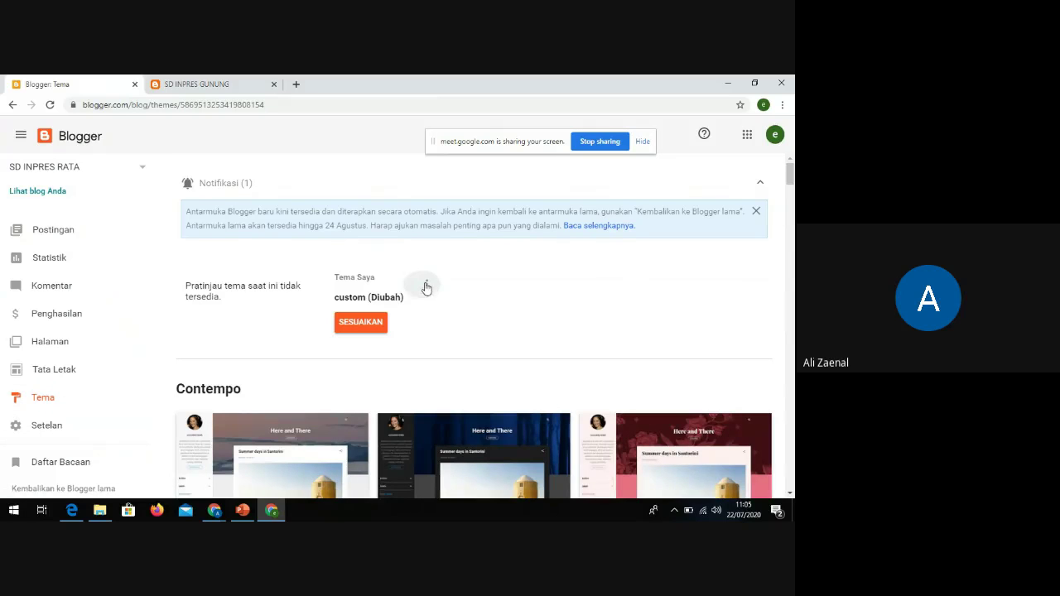
Open the current theme's Edit HTML editor from the Tema Saya options menu
click(428, 286)
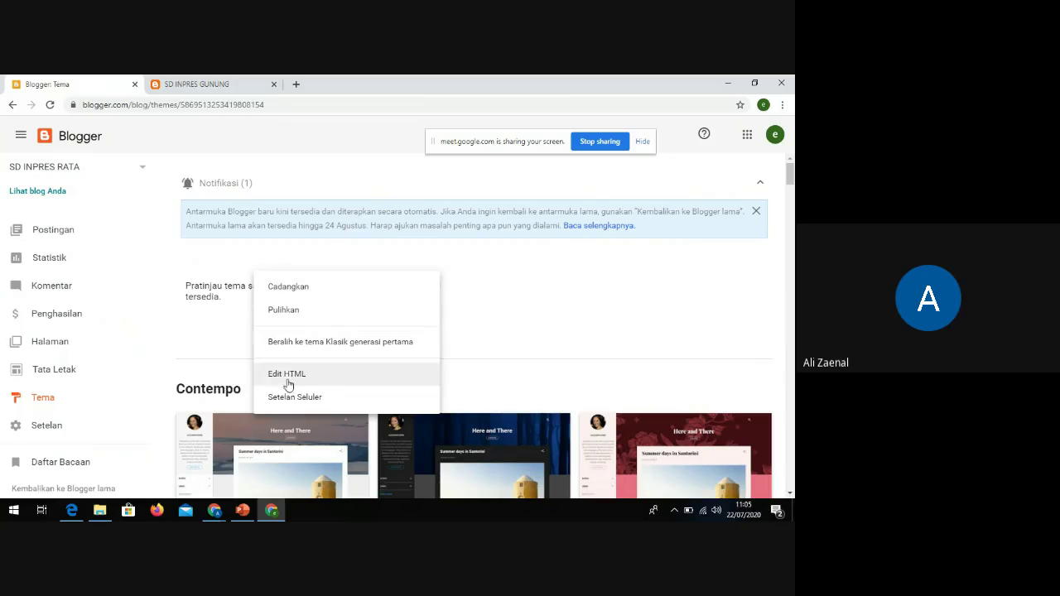
click(288, 377)
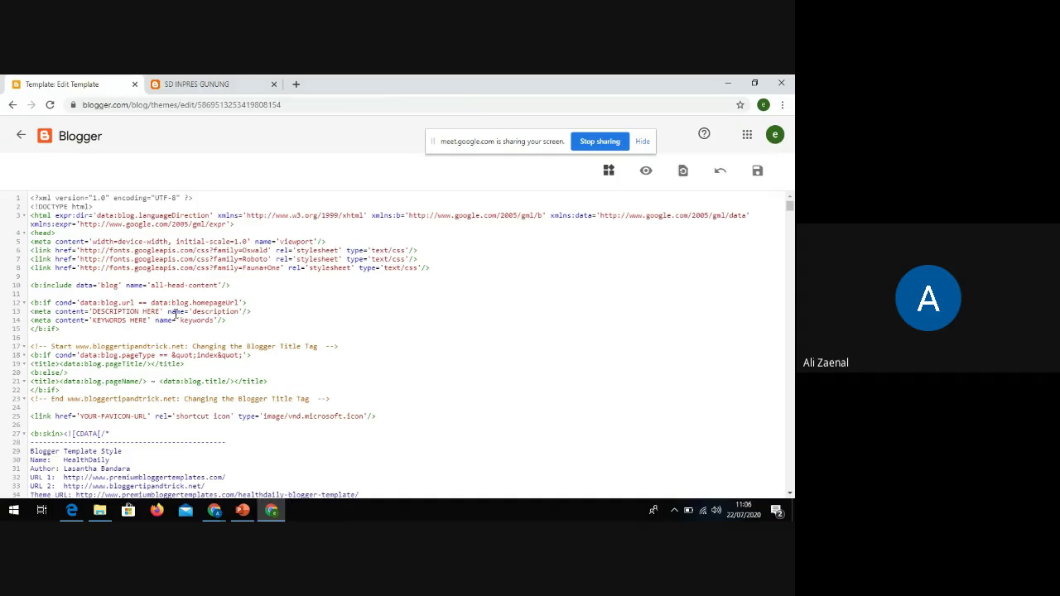
scroll(188, 285, down, 1)
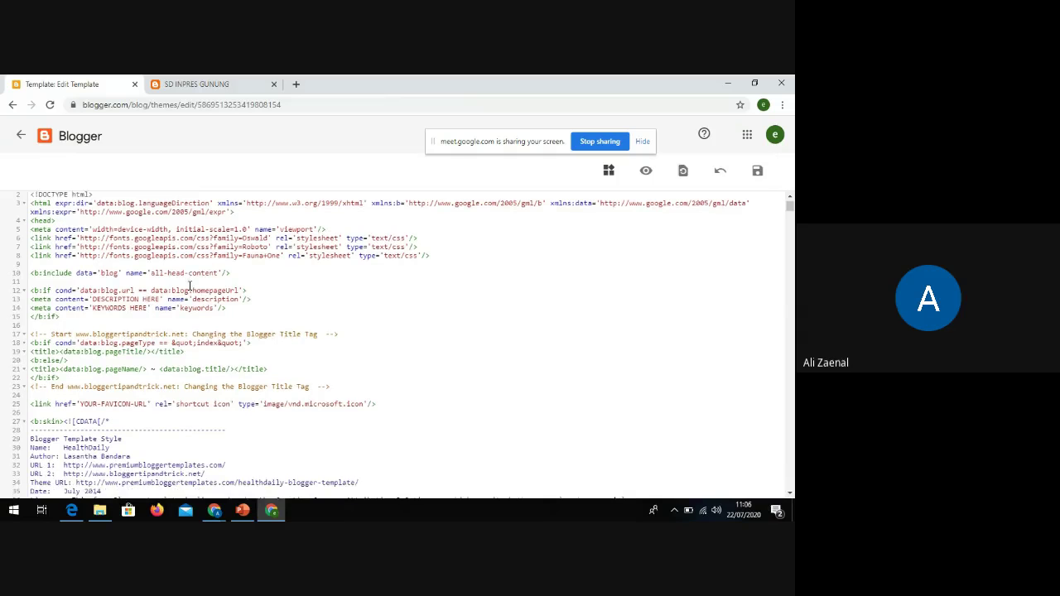
scroll(189, 285, down, 10)
scroll(190, 290, up, 6)
scroll(192, 290, up, 5)
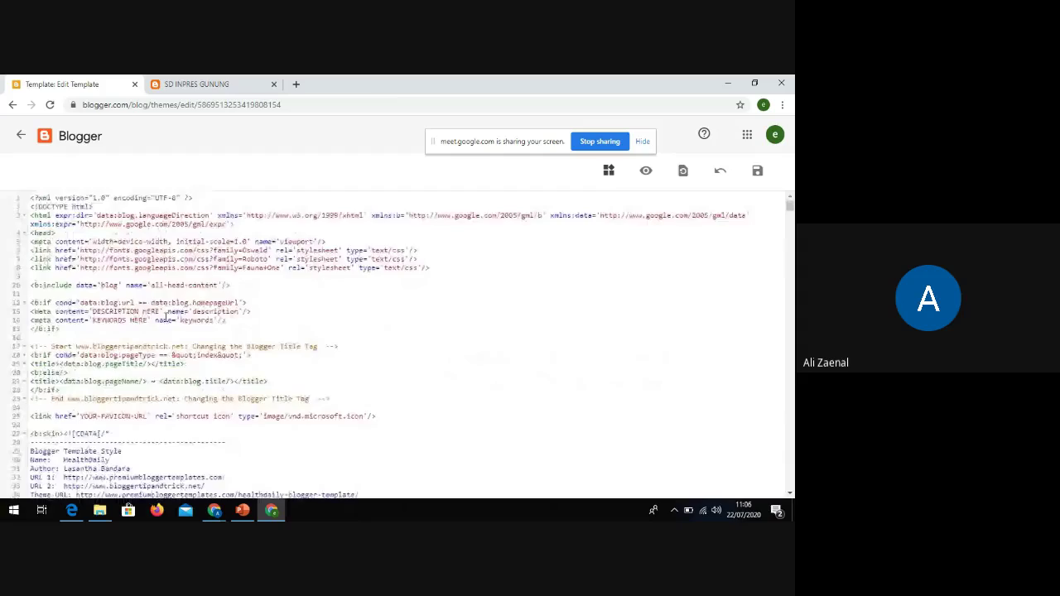
scroll(192, 290, down, 5)
scroll(174, 325, down, 5)
scroll(268, 378, down, 15)
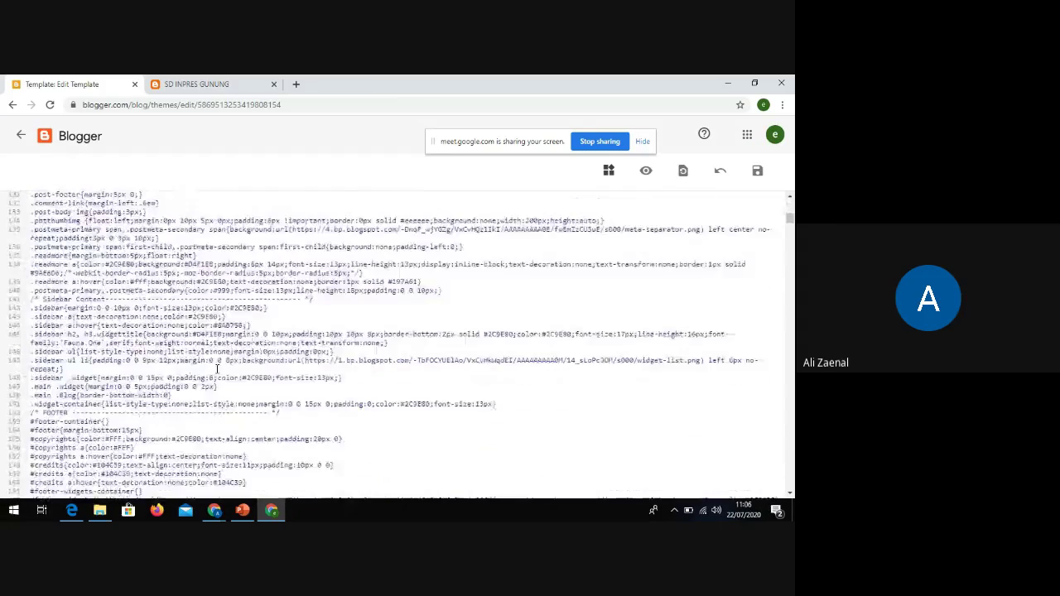
scroll(275, 388, down, 10)
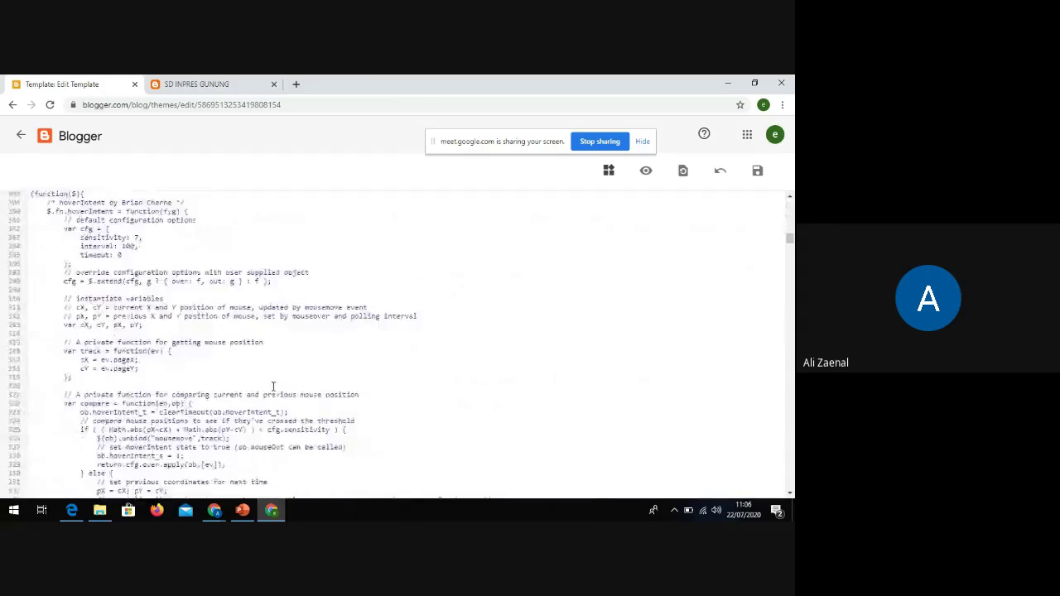
Jump to the PageList9 Pages - Menu widget code using the widget list
click(606, 177)
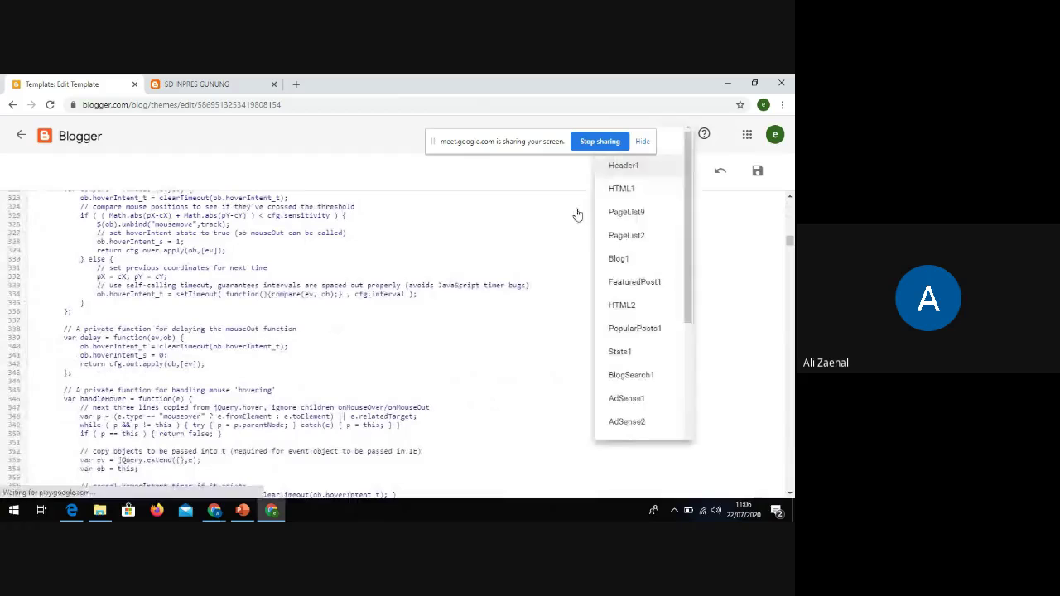
click(623, 199)
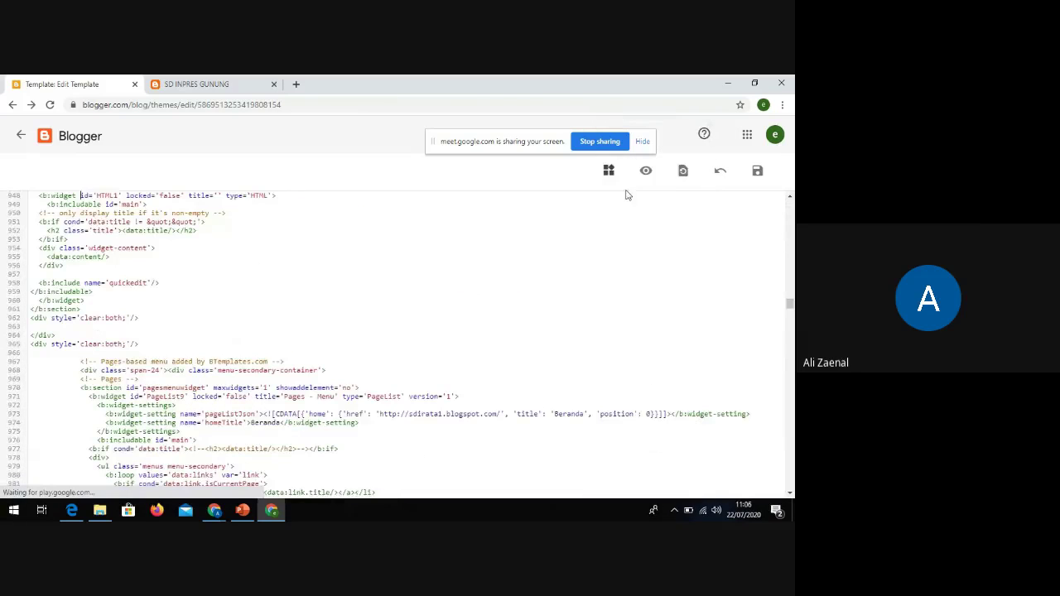
scroll(210, 413, down, 2)
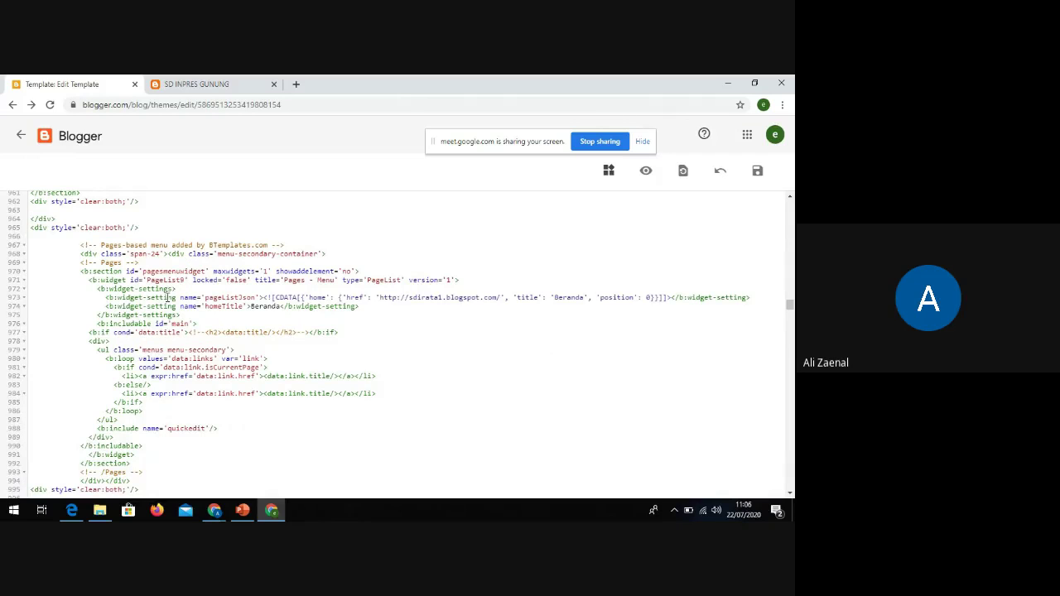
scroll(464, 308, up, 10)
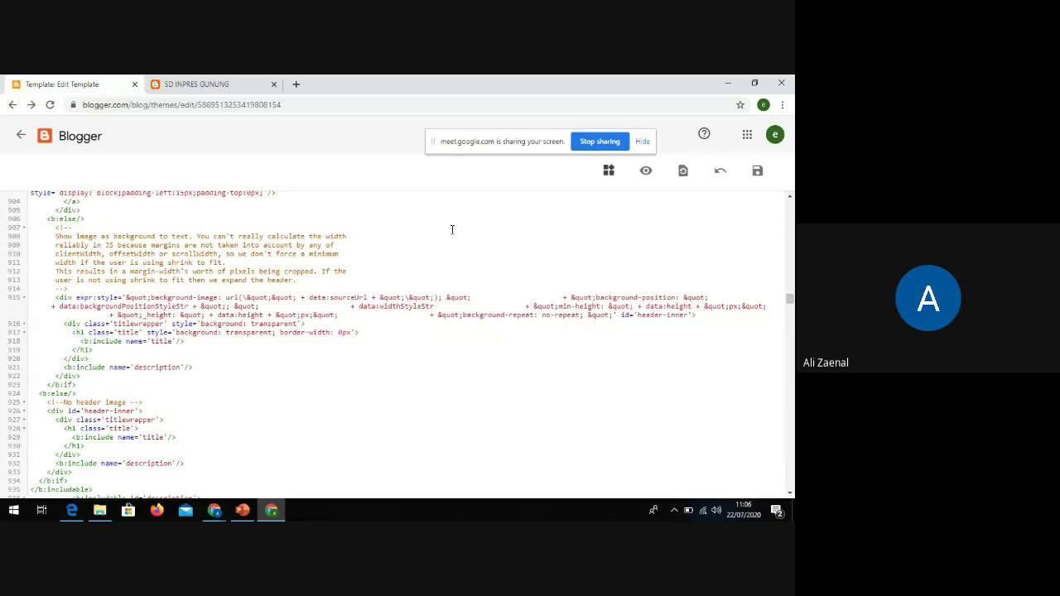
Search the theme code for 'profil' and step through its matches
key(ctrl+f)
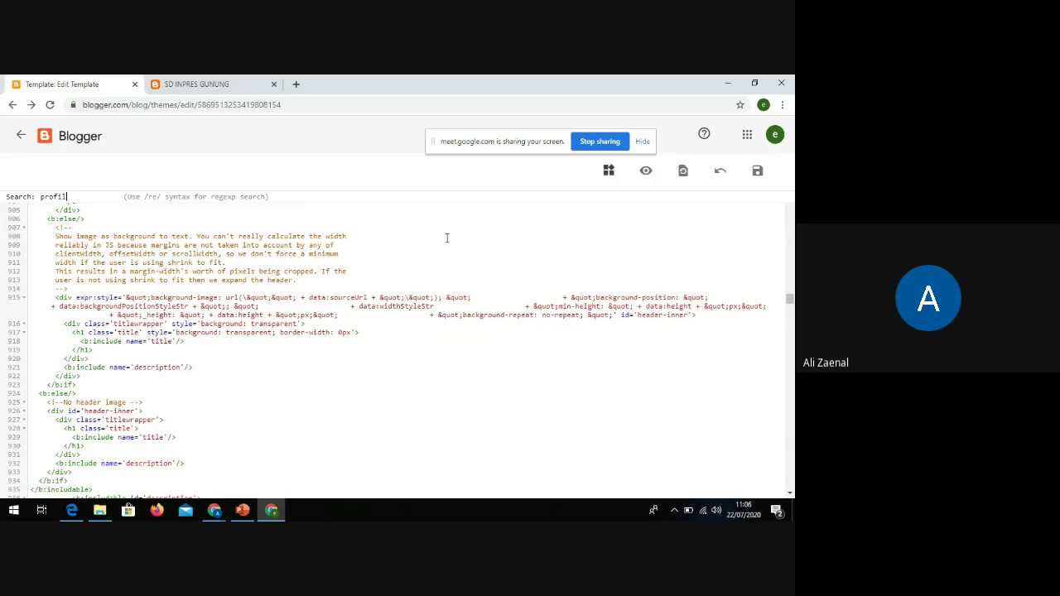
text(profil)
key(Return)
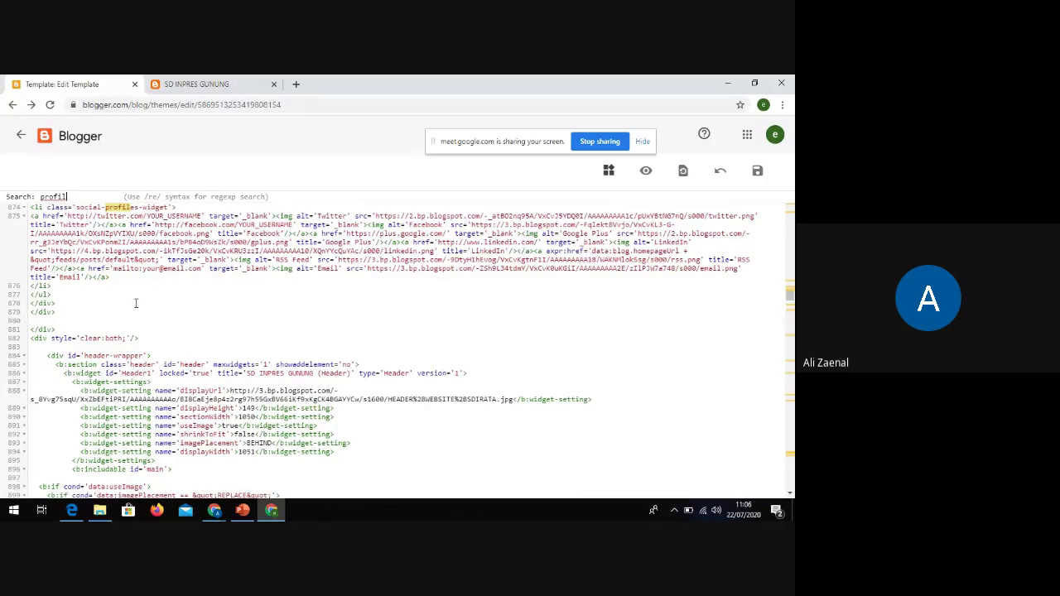
scroll(133, 307, up, 4)
scroll(149, 340, down, 3)
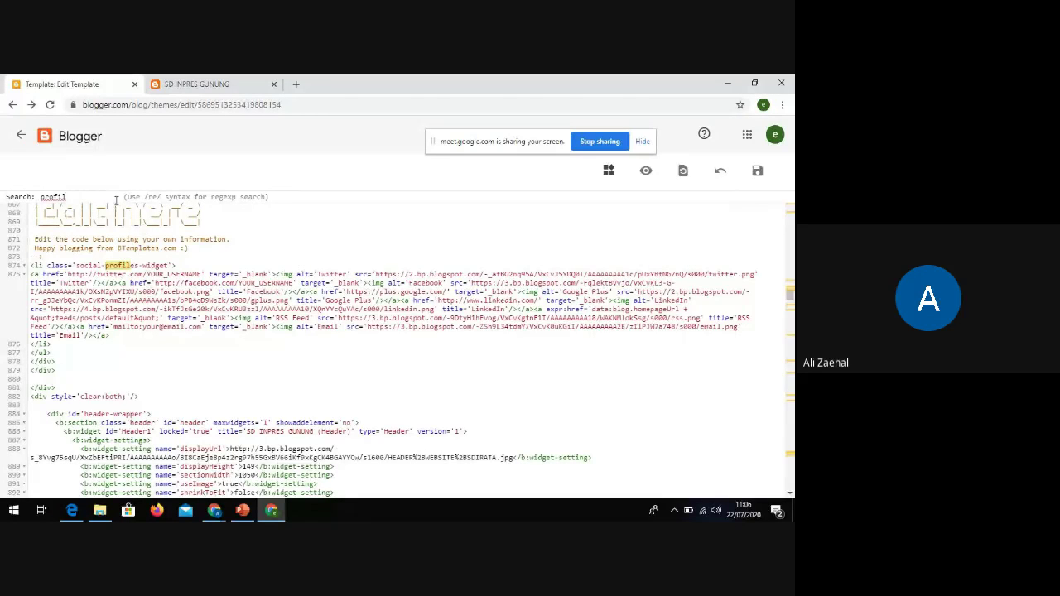
key(Return)
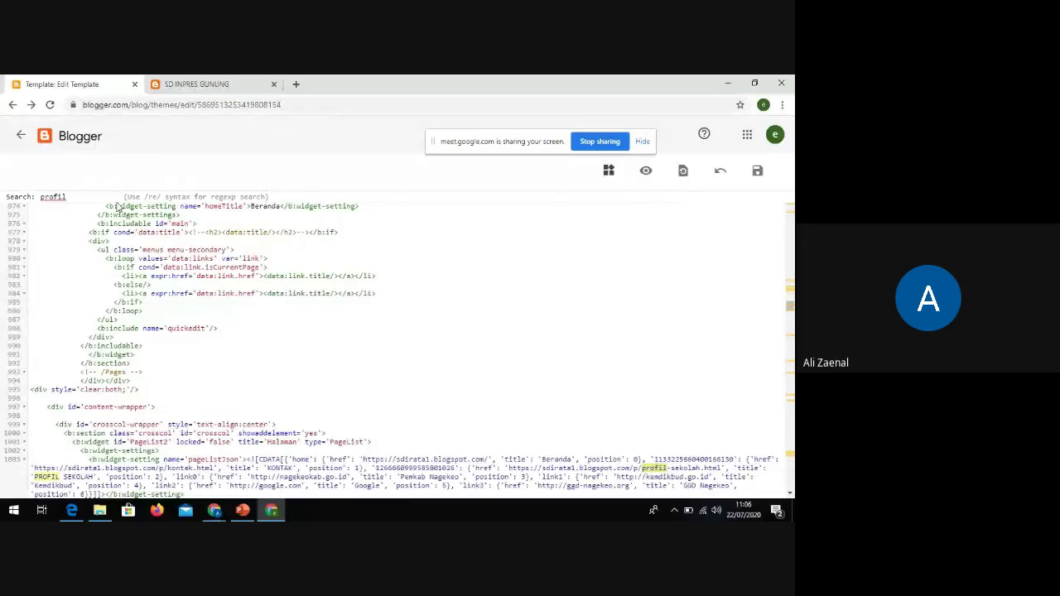
Scroll up to the pages-based menu code and select the search term 'profil'
scroll(288, 412, down, 2)
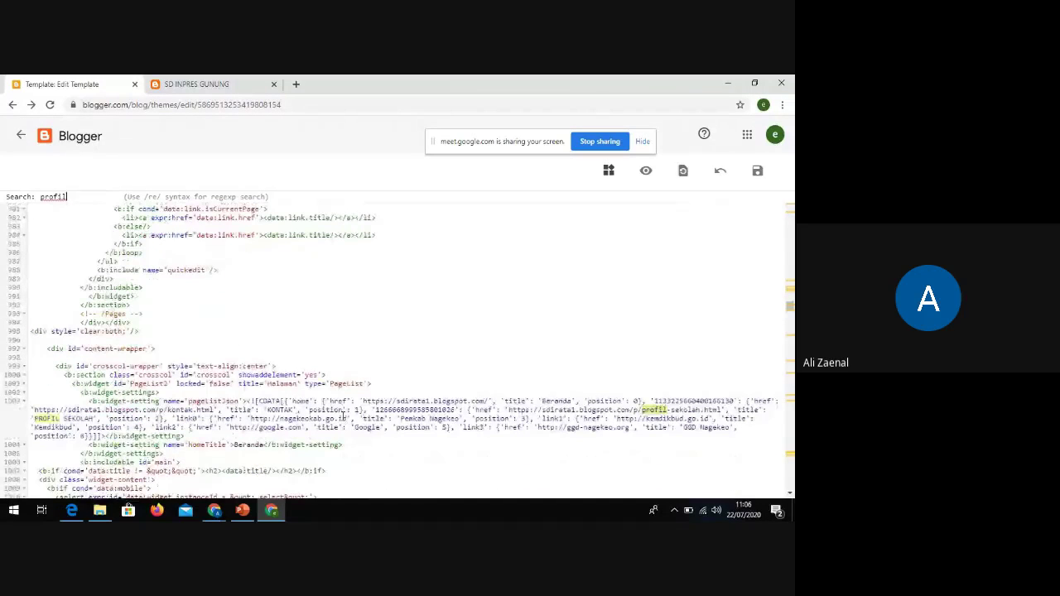
scroll(158, 340, down, 6)
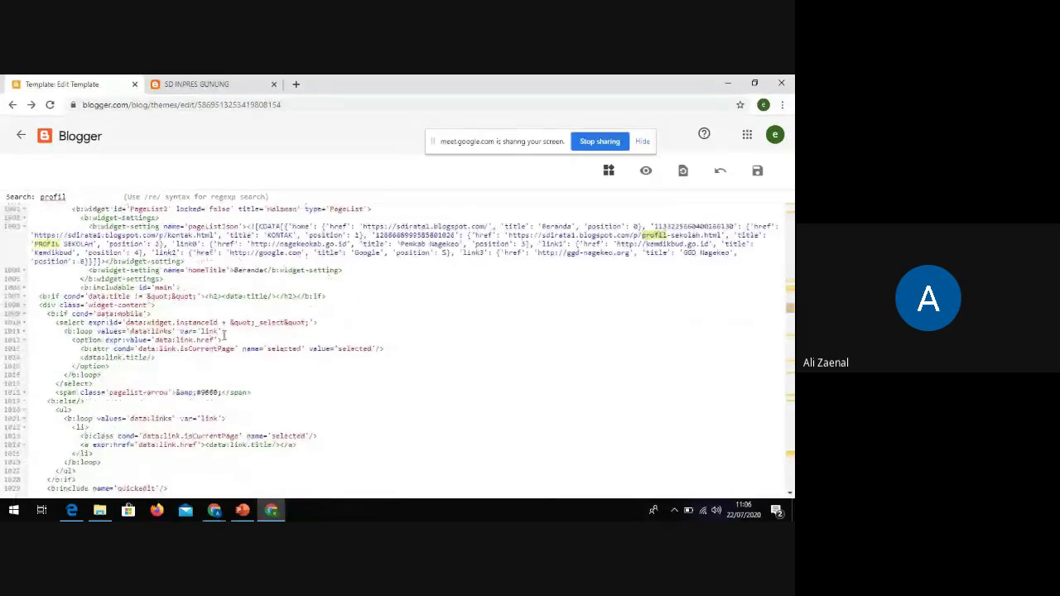
scroll(237, 337, down, 2)
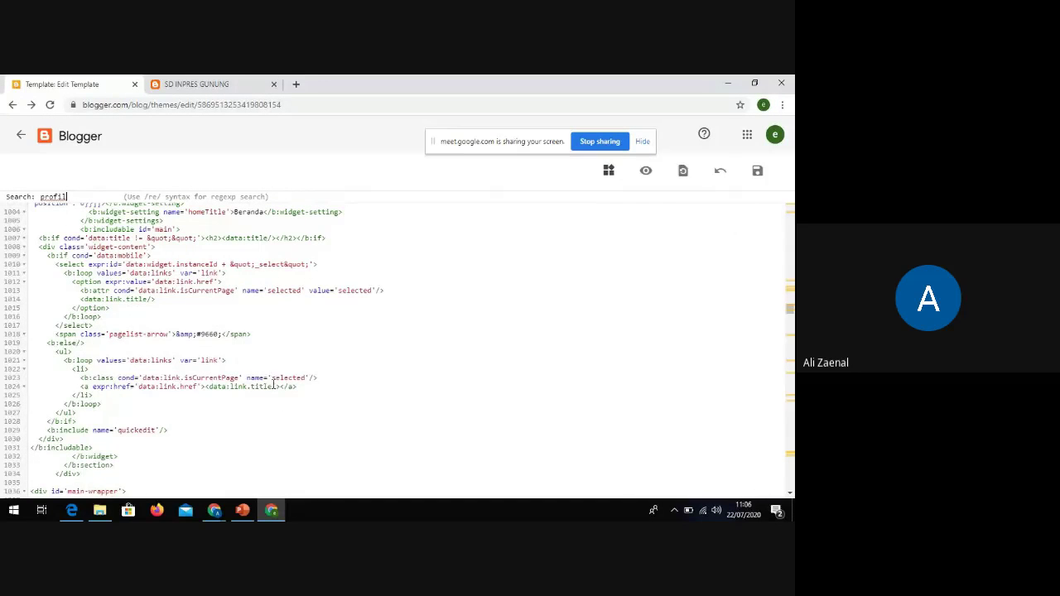
scroll(273, 386, up, 4)
scroll(209, 364, up, 5)
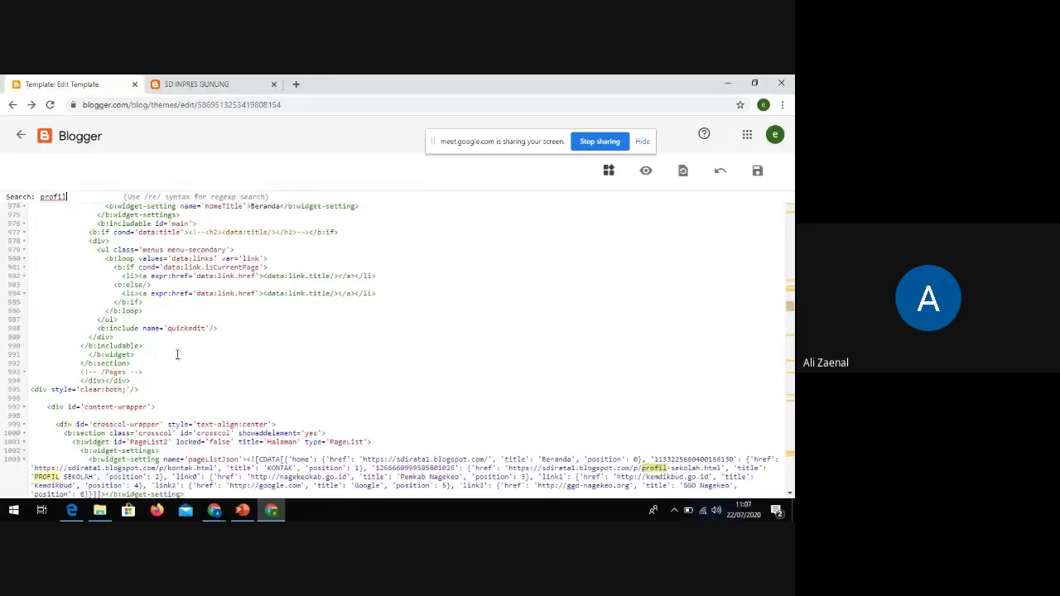
scroll(178, 356, up, 3)
scroll(188, 364, up, 4)
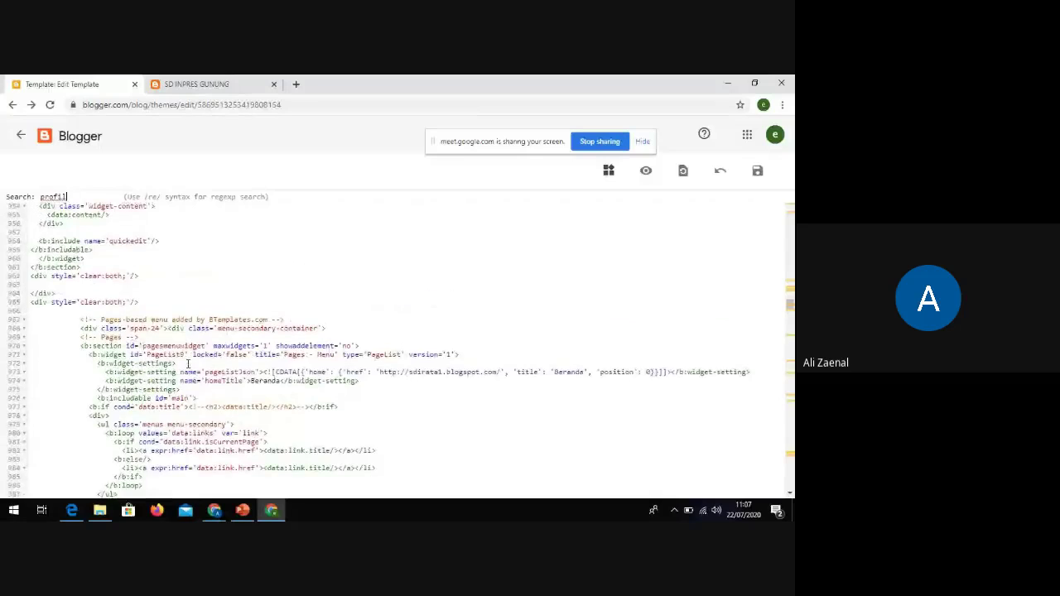
scroll(188, 365, up, 2)
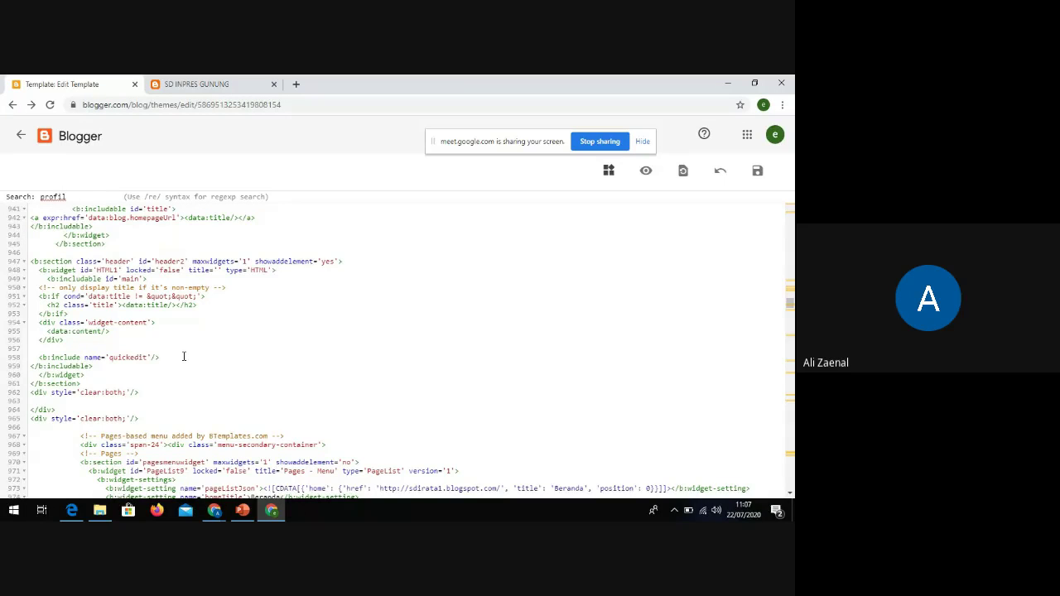
drag(71, 197, 40, 197)
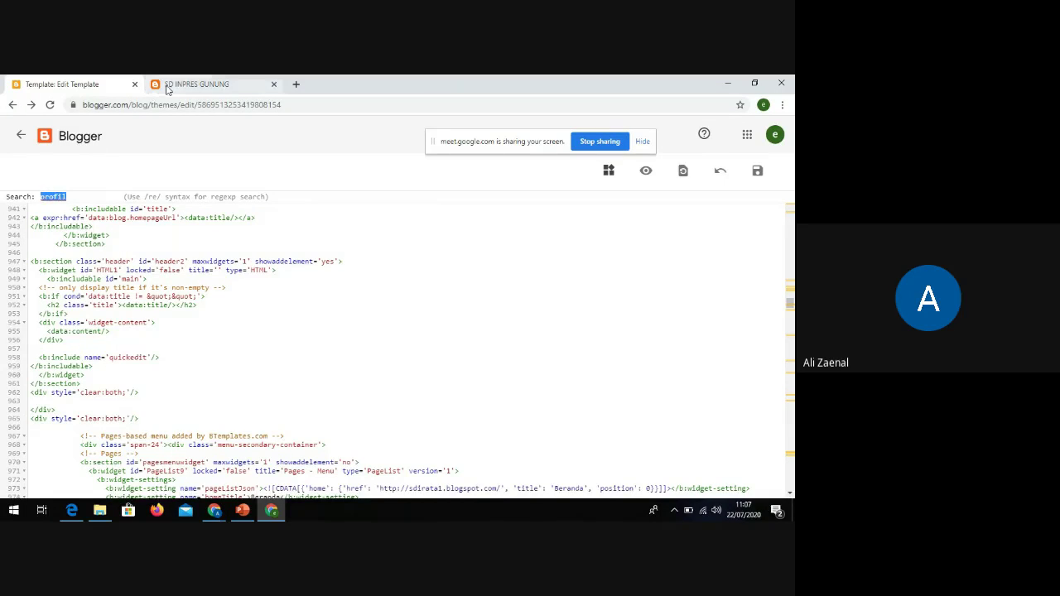
Compare the live blog page with the template code editor
click(168, 85)
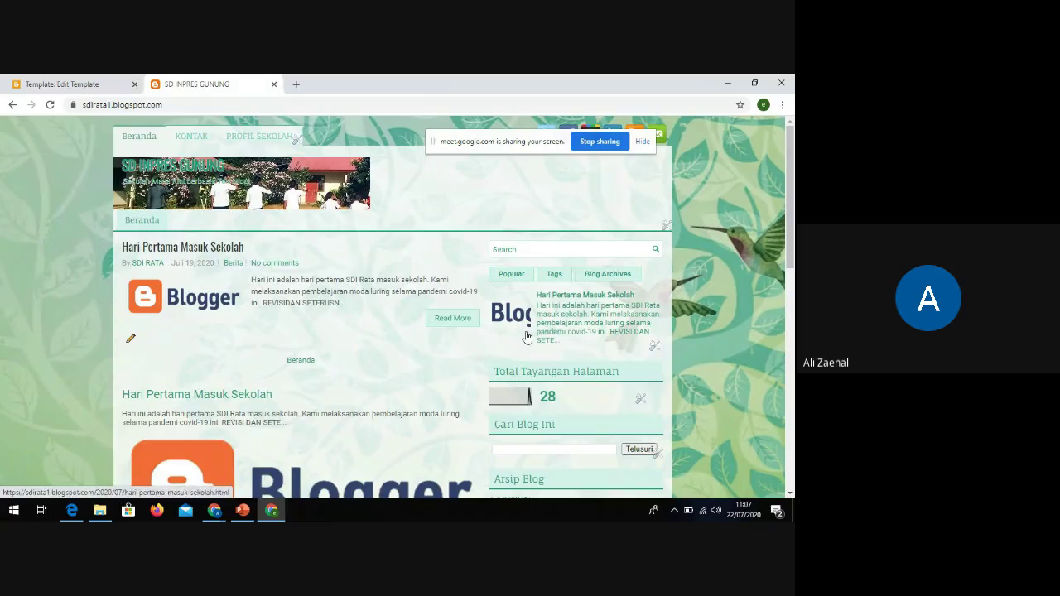
scroll(528, 339, down, 4)
scroll(535, 353, up, 4)
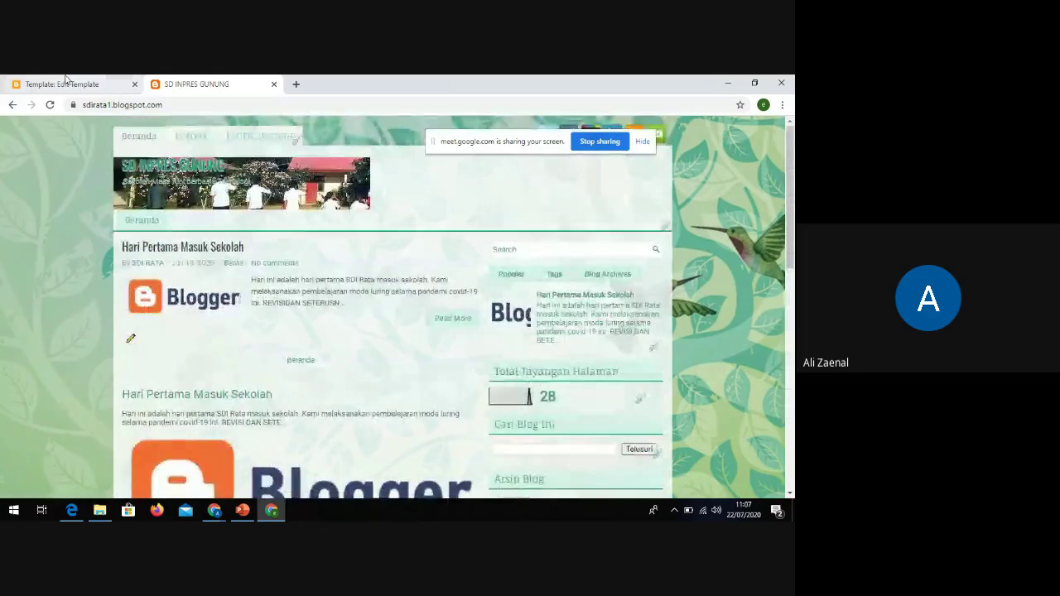
click(67, 80)
click(190, 84)
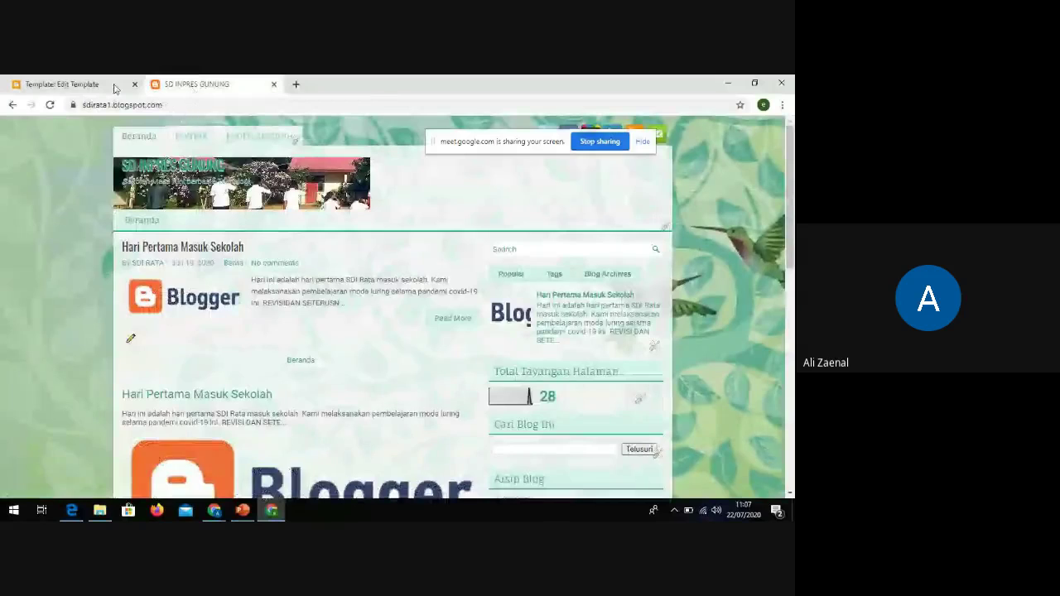
click(116, 86)
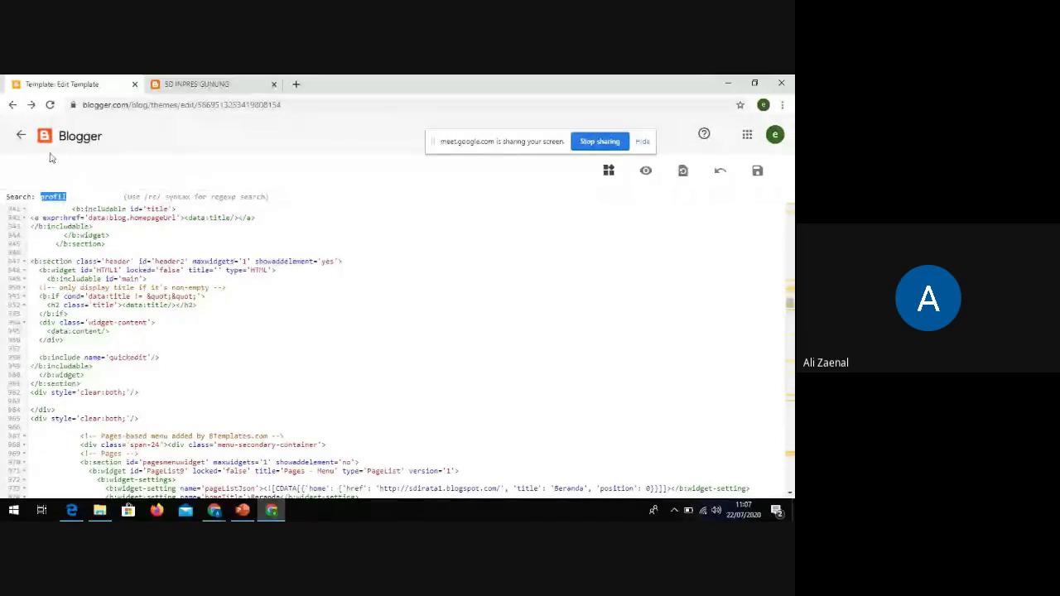
Go back to the Tema page and open the custom (Diubah) theme's options menu
click(20, 135)
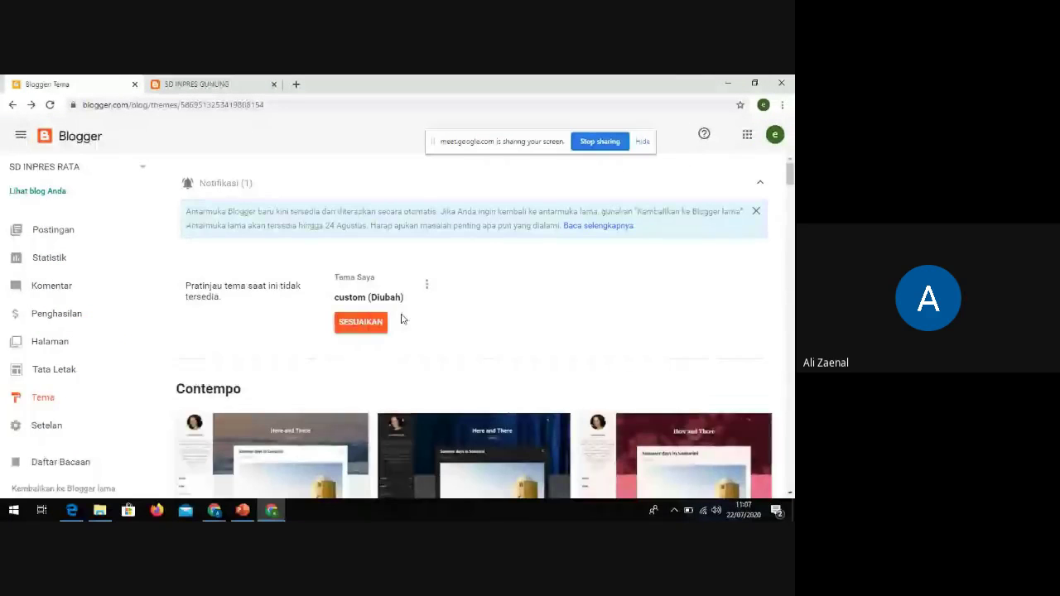
click(244, 83)
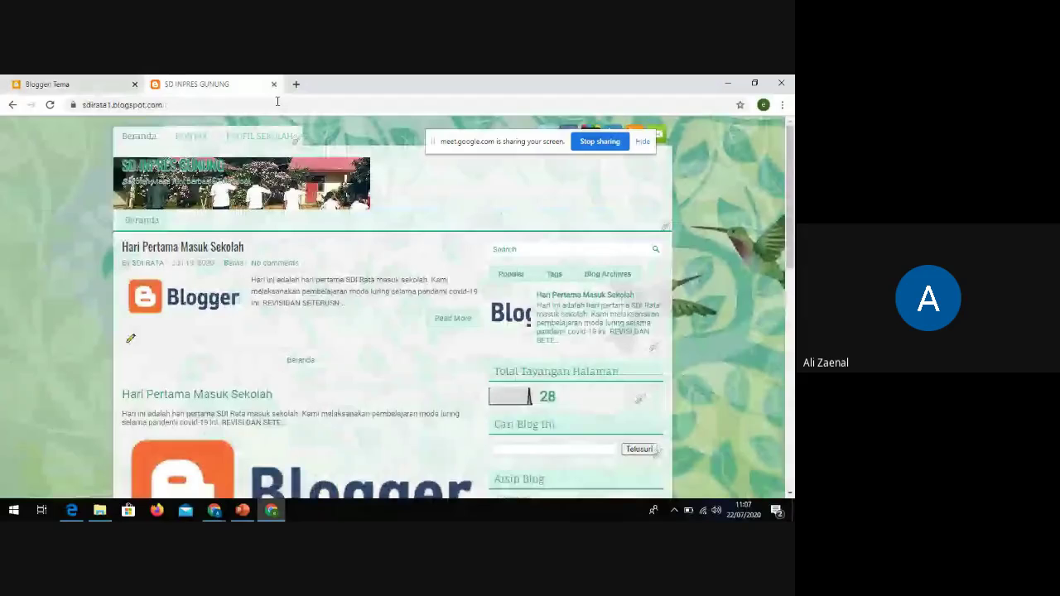
click(107, 82)
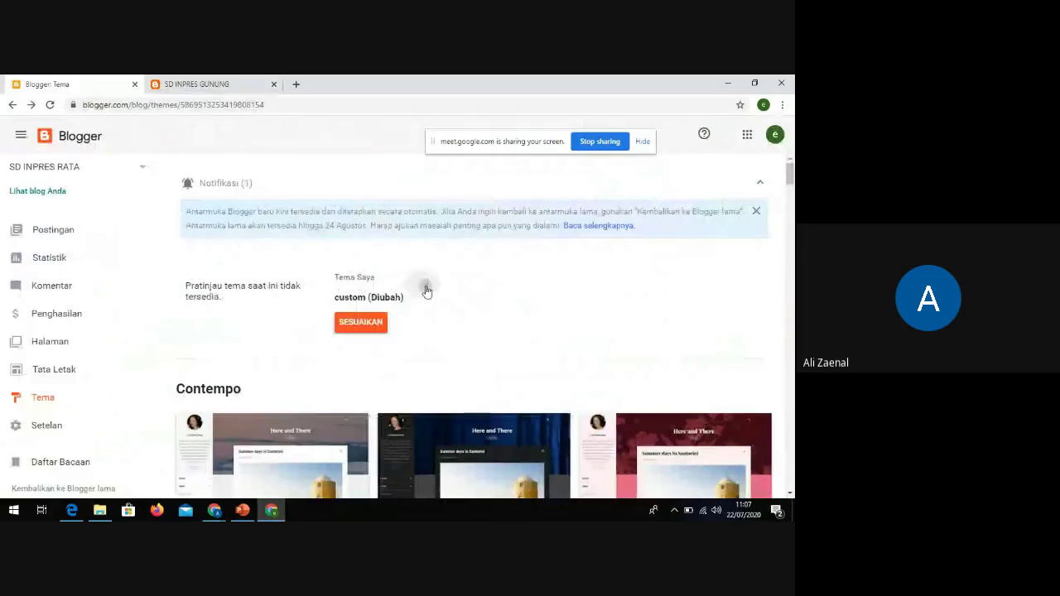
click(425, 286)
click(208, 86)
click(124, 86)
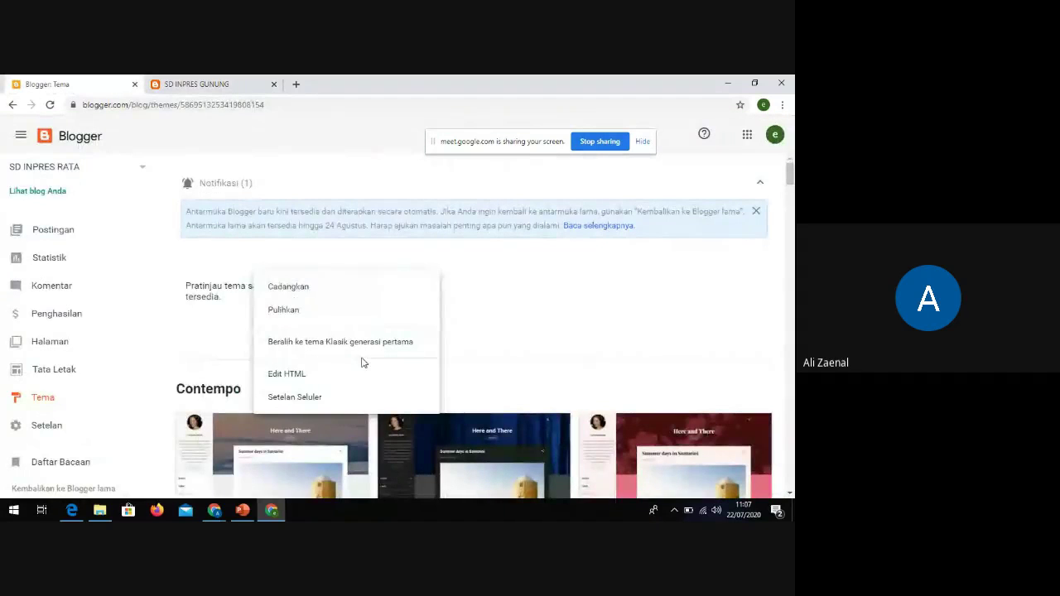
Choose Pulihkan to restore the theme and start a file upload
click(294, 311)
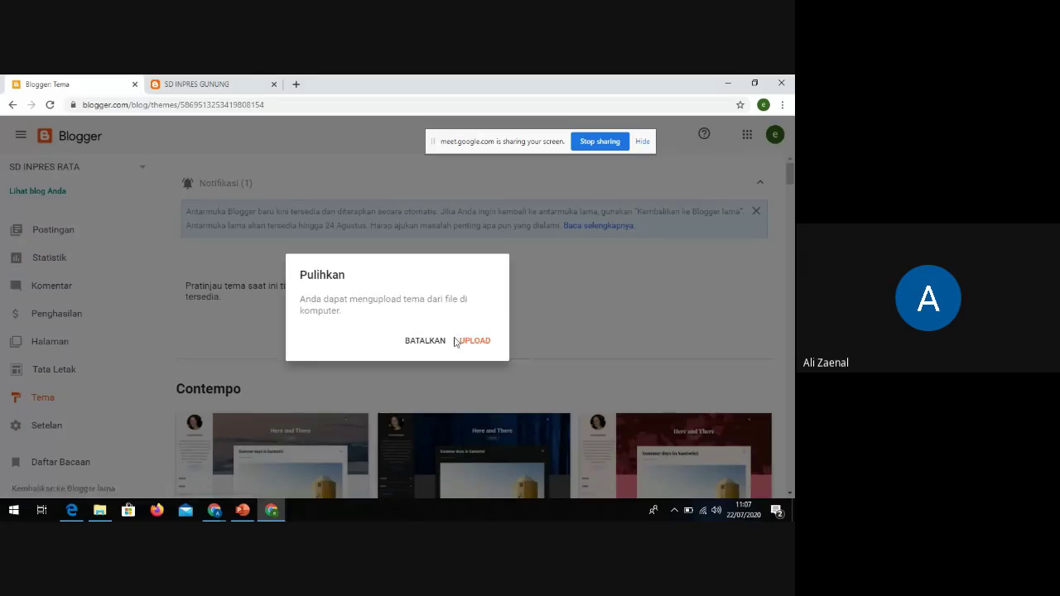
click(475, 341)
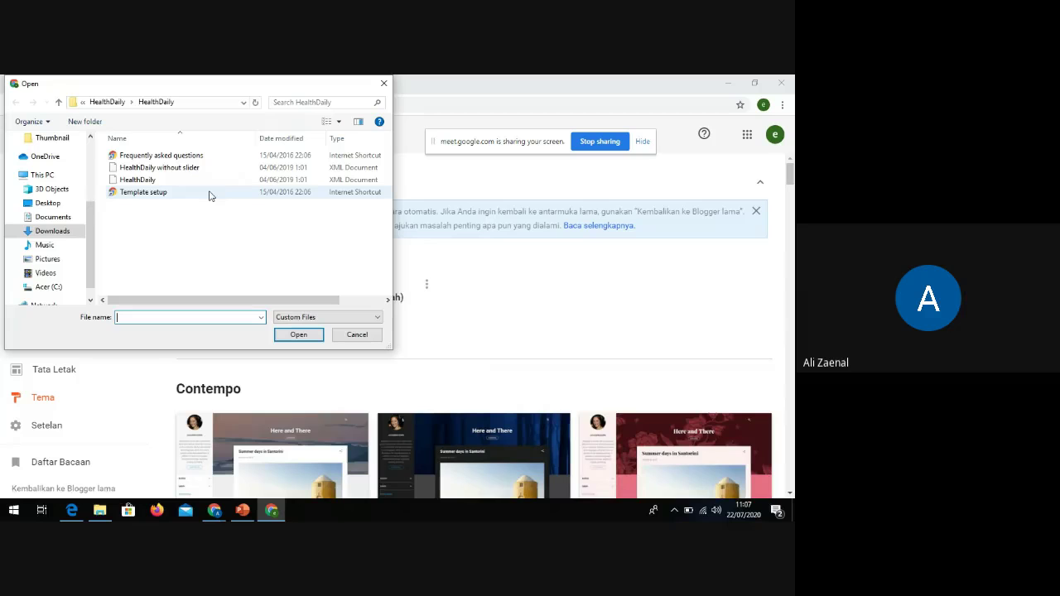
scroll(95, 282, down, 1)
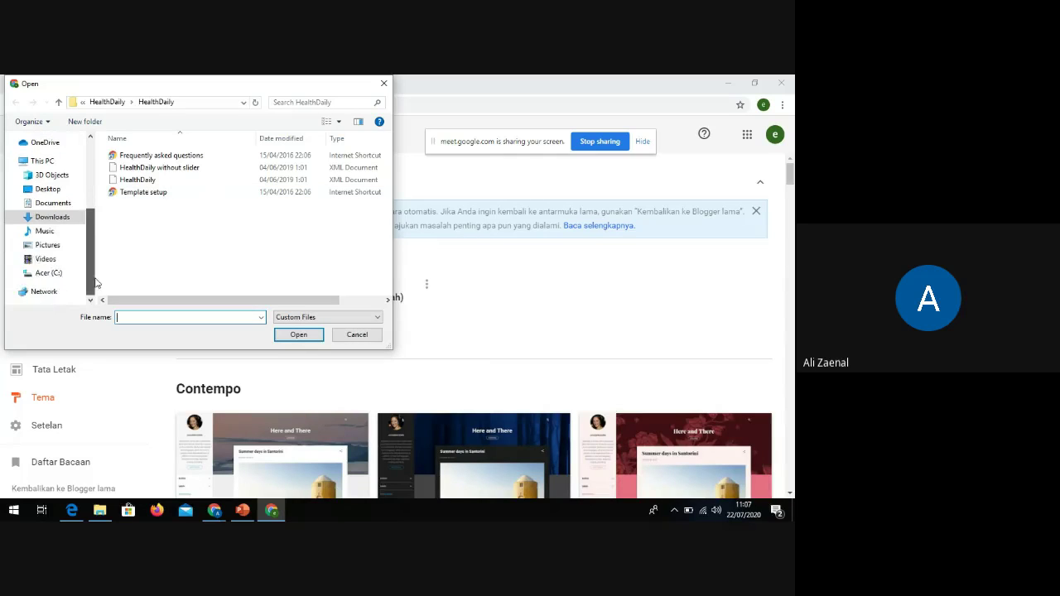
scroll(95, 282, up, 1)
scroll(90, 245, down, 1)
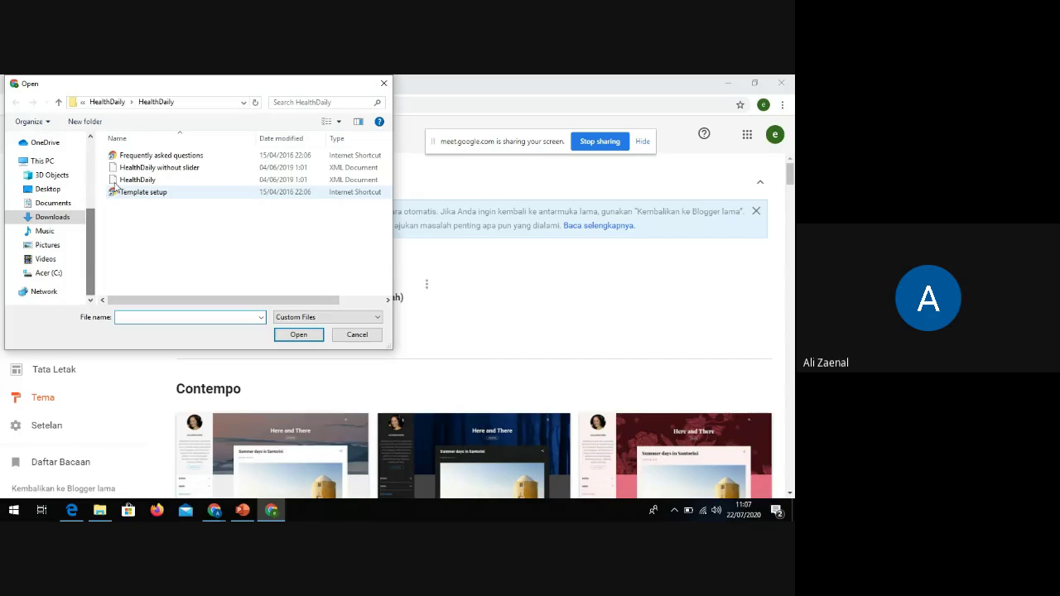
Upload Sanai Free Version from Compressed > Sanai Free > Sanai Free > Template
click(83, 106)
click(107, 108)
click(107, 103)
click(111, 107)
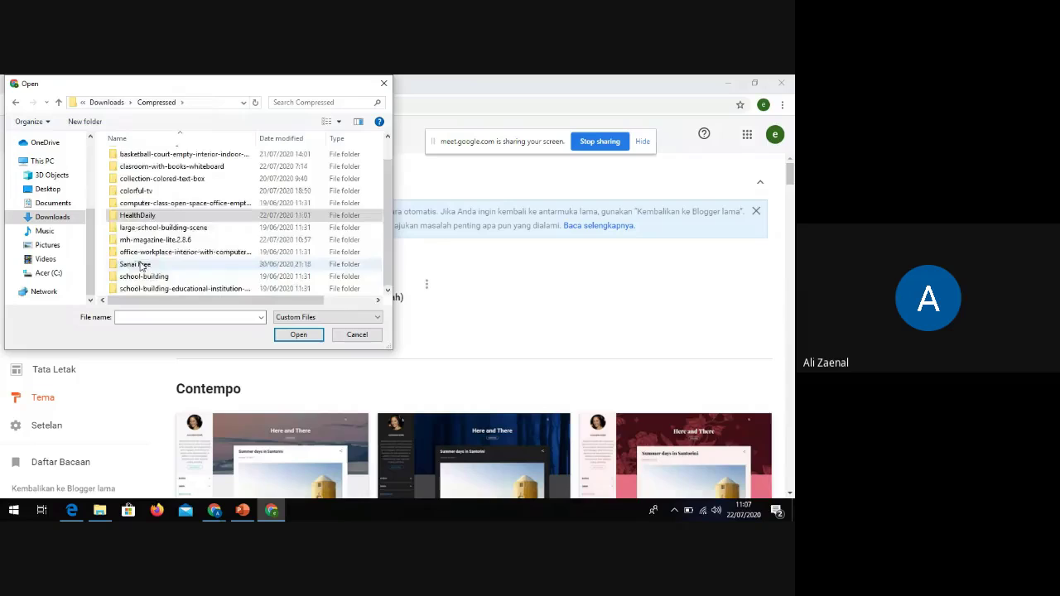
double_click(137, 264)
double_click(136, 152)
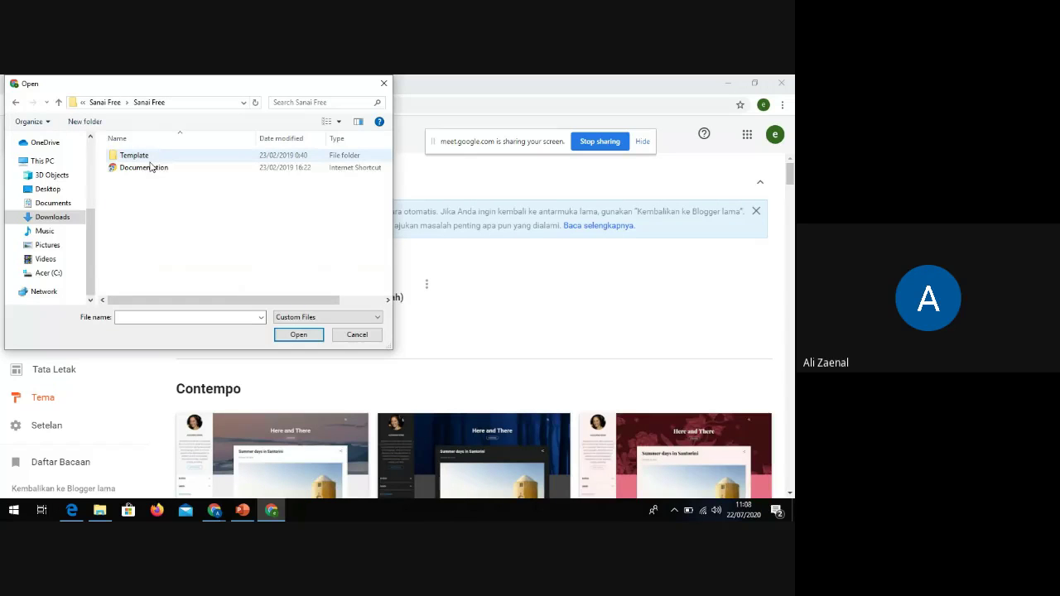
double_click(156, 156)
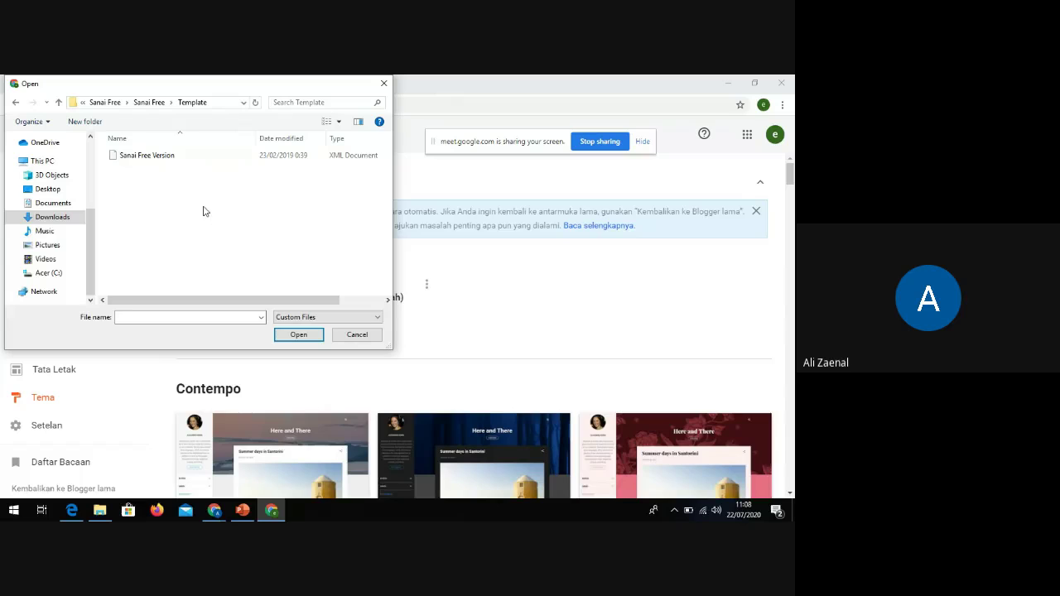
click(139, 156)
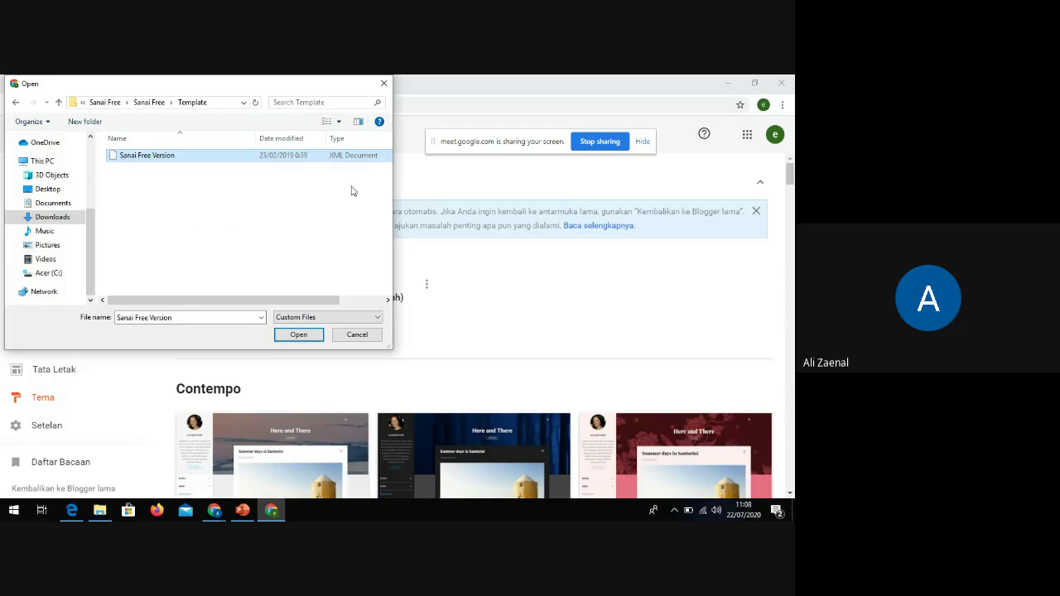
click(299, 336)
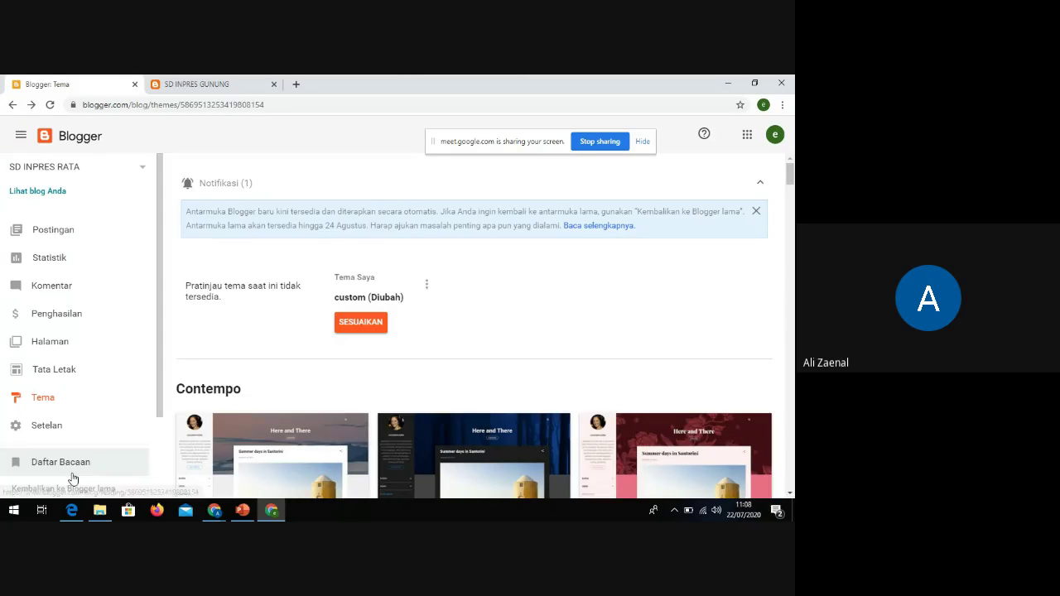
Inspect the live blog's Sanai theme and Dropdown menu, then return to Blogger's Theme page
click(29, 192)
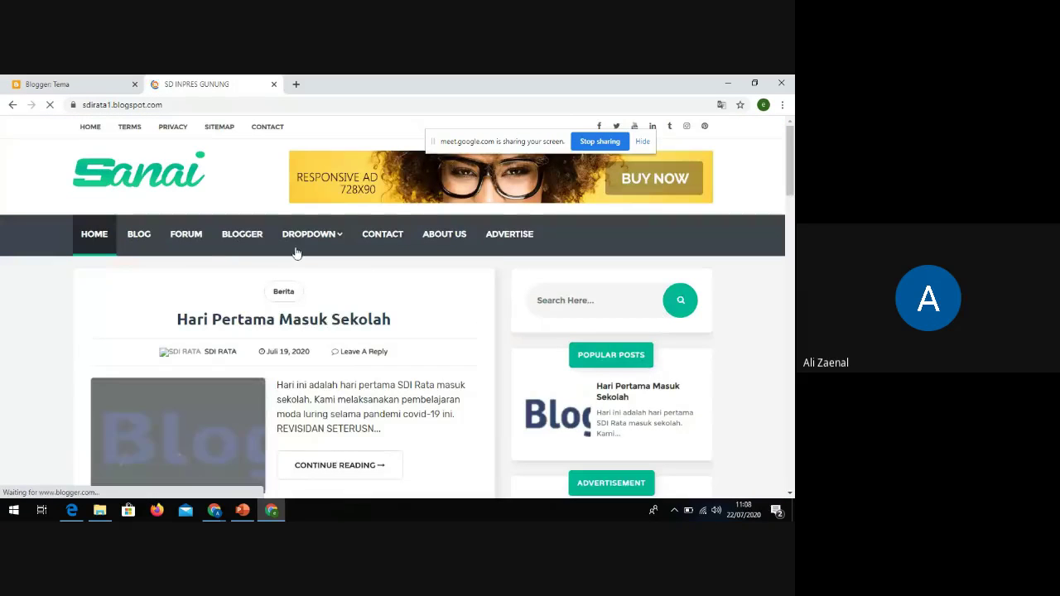
scroll(445, 364, down, 3)
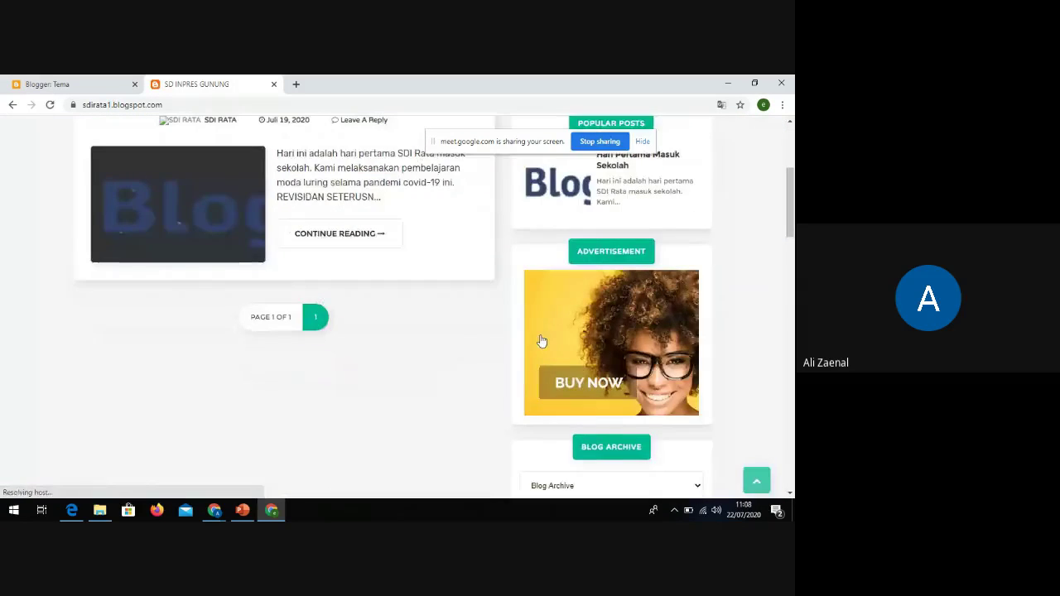
scroll(540, 339, up, 3)
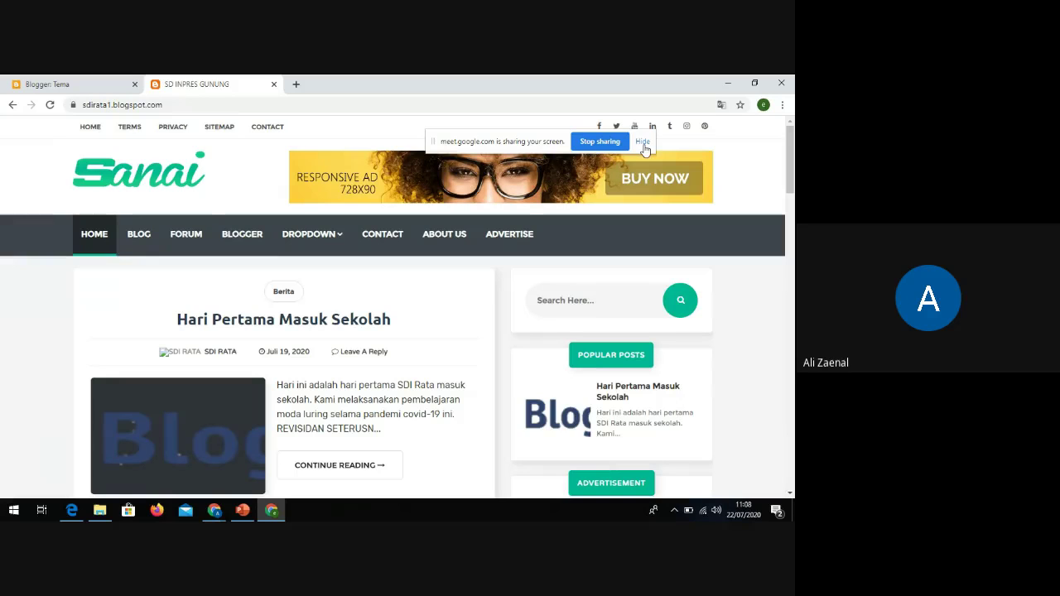
drag(530, 140, 555, 215)
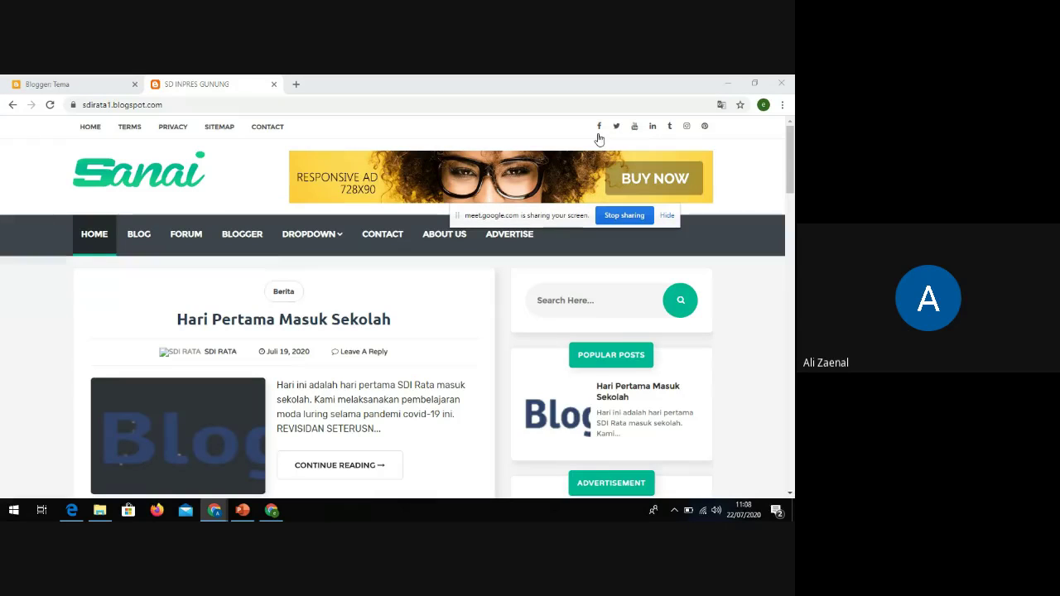
mouse_move(340, 236)
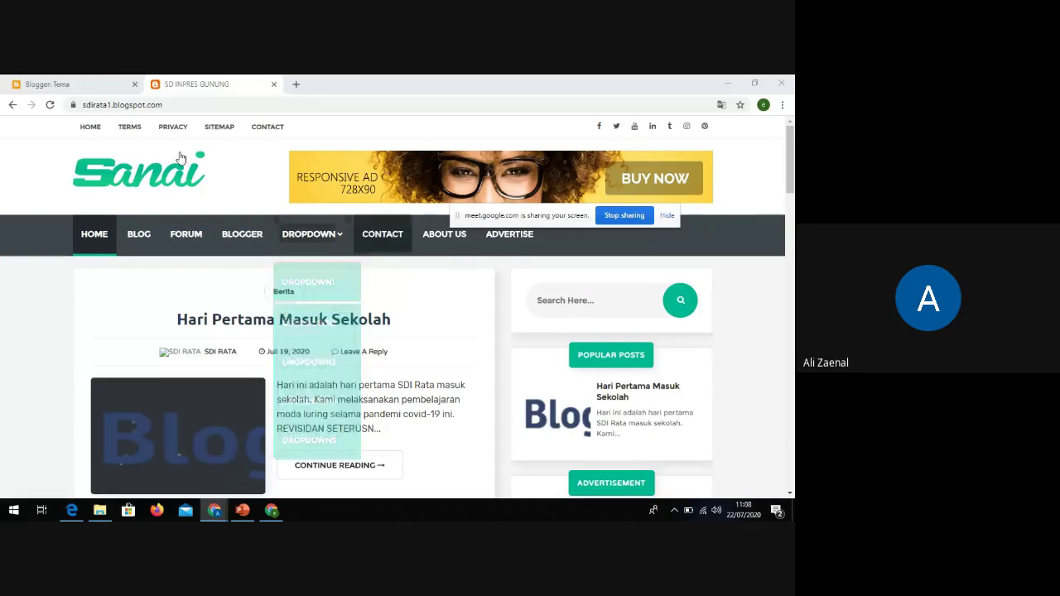
click(73, 81)
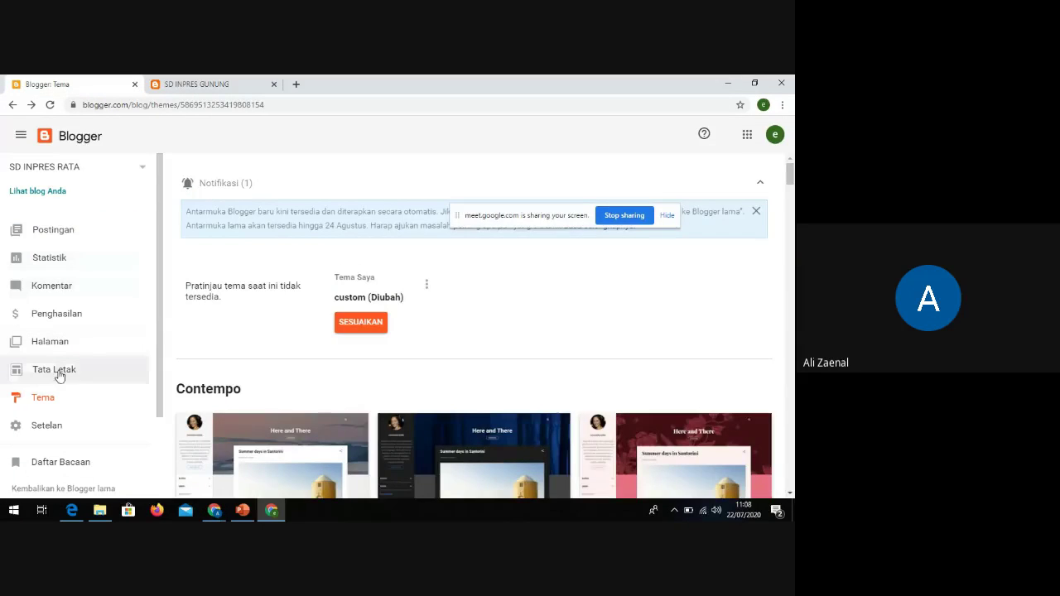
Review the Sanai layout's Header, Main Menu, Featured Post and Sidebar gadgets, then go to Tema
click(58, 373)
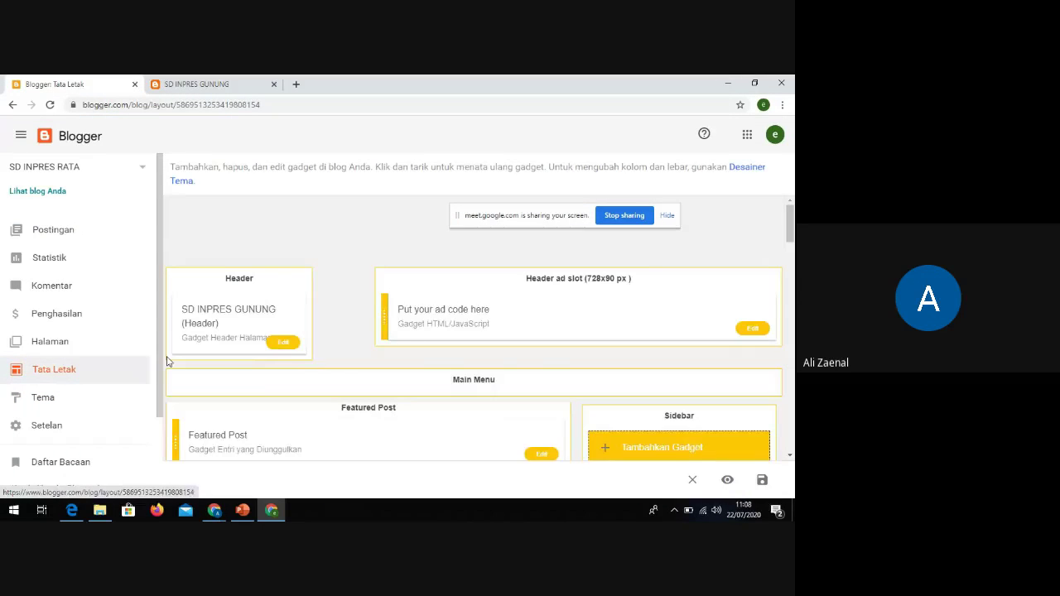
scroll(439, 351, down, 1)
scroll(475, 367, down, 3)
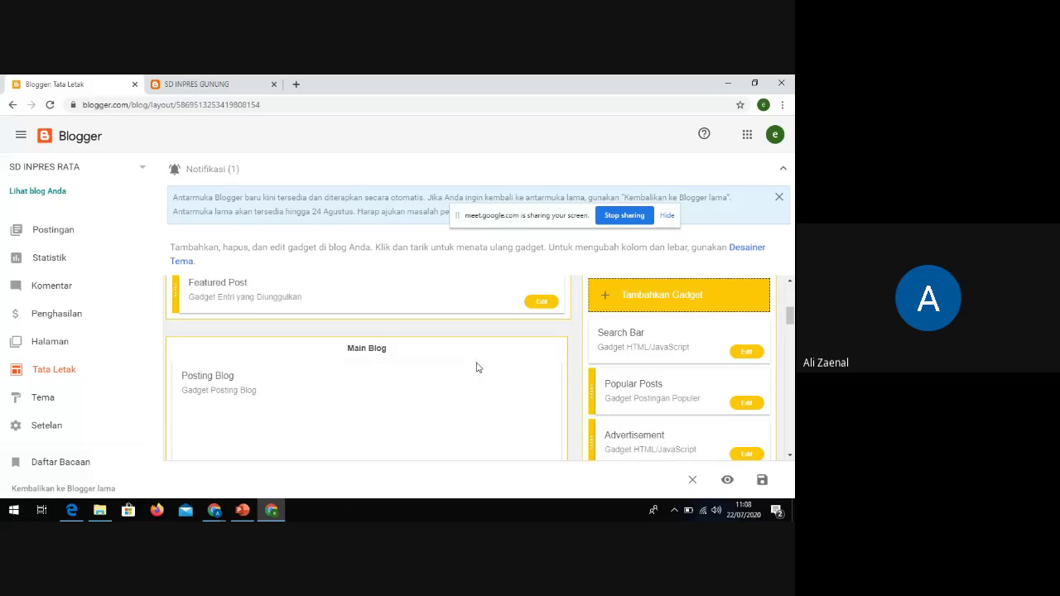
scroll(477, 367, down, 1)
scroll(478, 367, up, 2)
scroll(444, 390, down, 1)
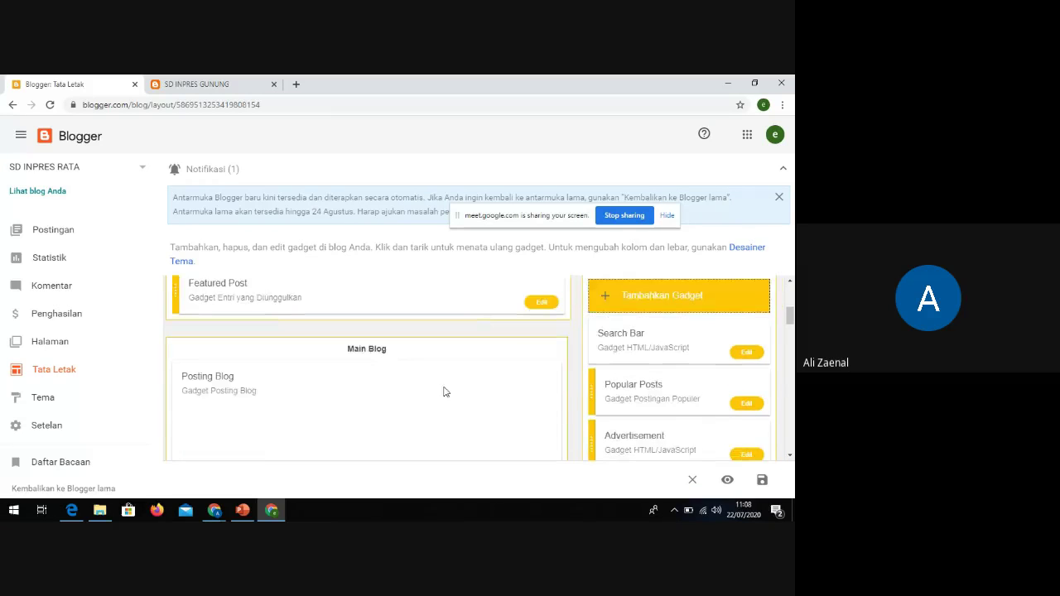
scroll(376, 407, up, 5)
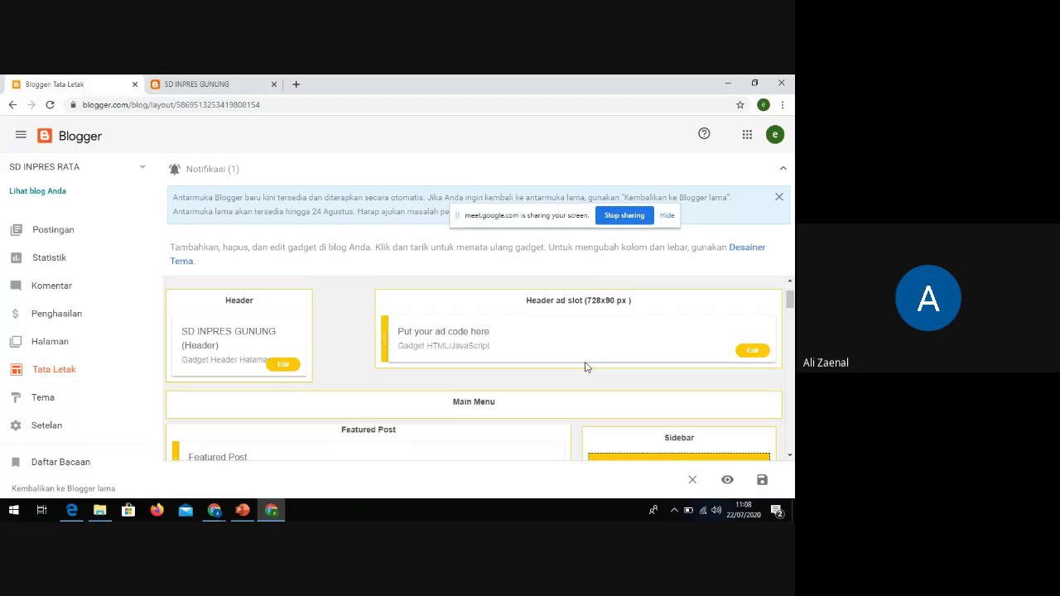
scroll(663, 387, down, 2)
scroll(666, 385, up, 3)
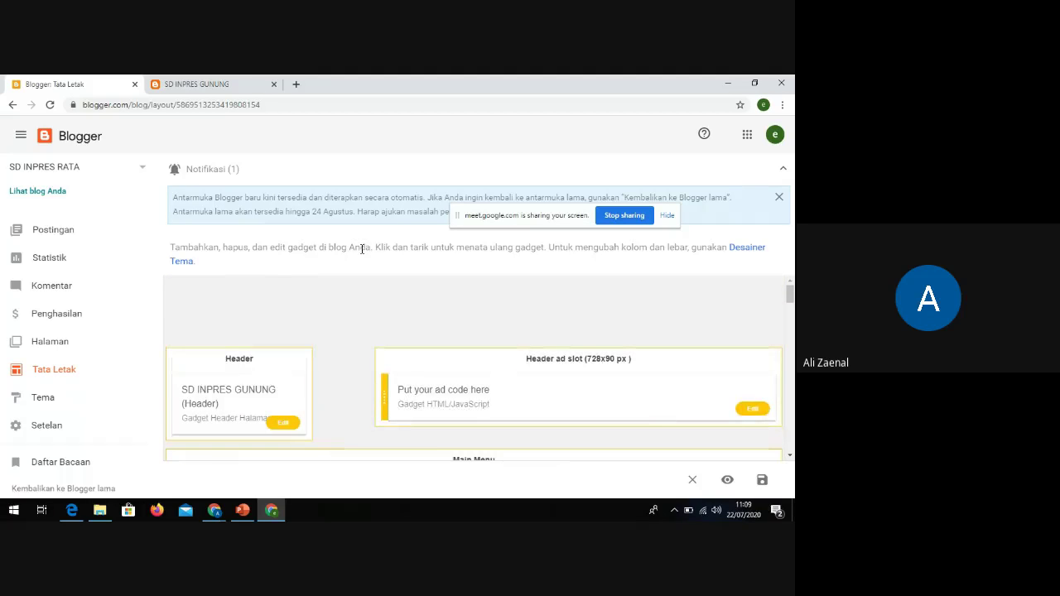
click(45, 398)
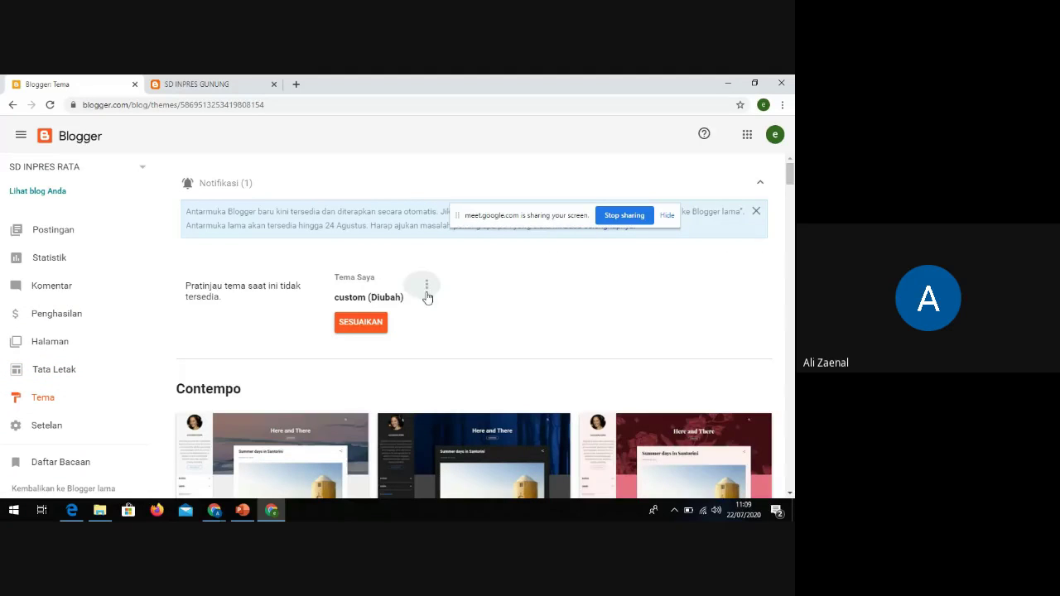
Open Edit HTML for the Sanai theme, glancing at the live blog before returning
click(427, 285)
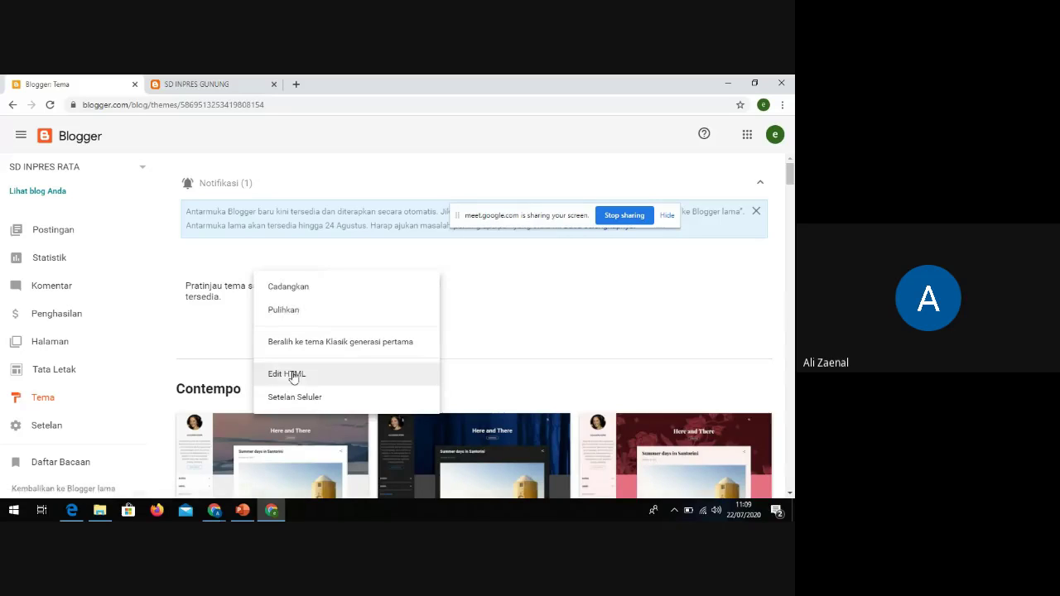
click(295, 371)
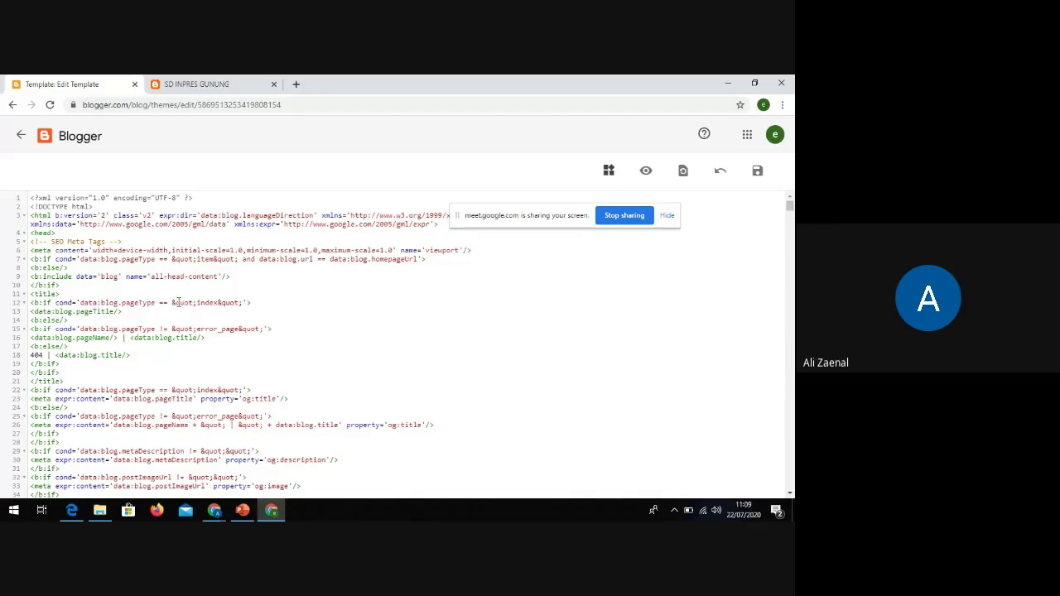
click(192, 83)
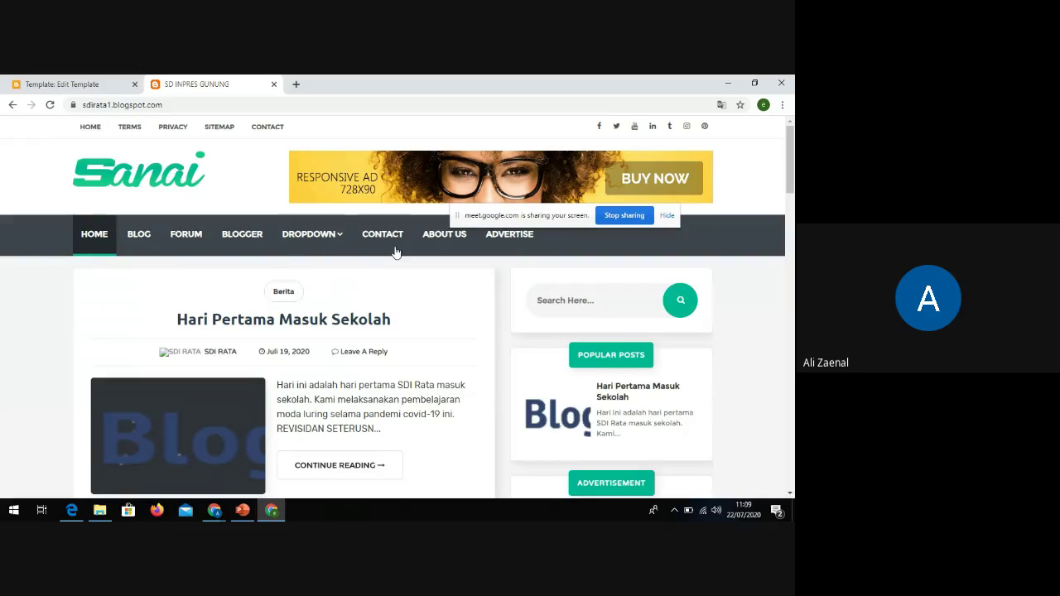
click(65, 82)
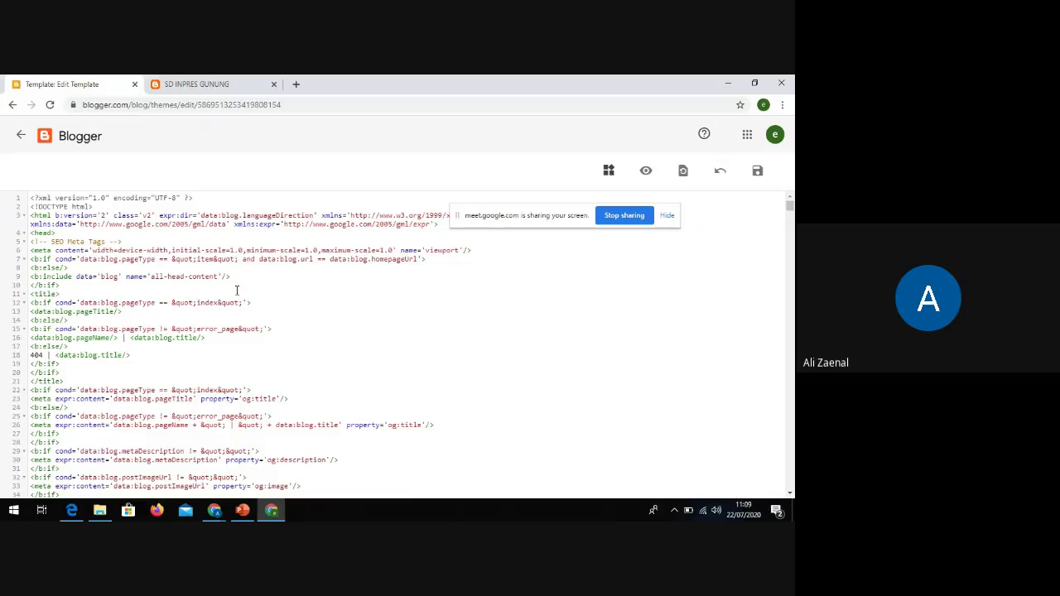
Change the top menu's Contact link text on line 823 to Kontak
key(ctrl+f)
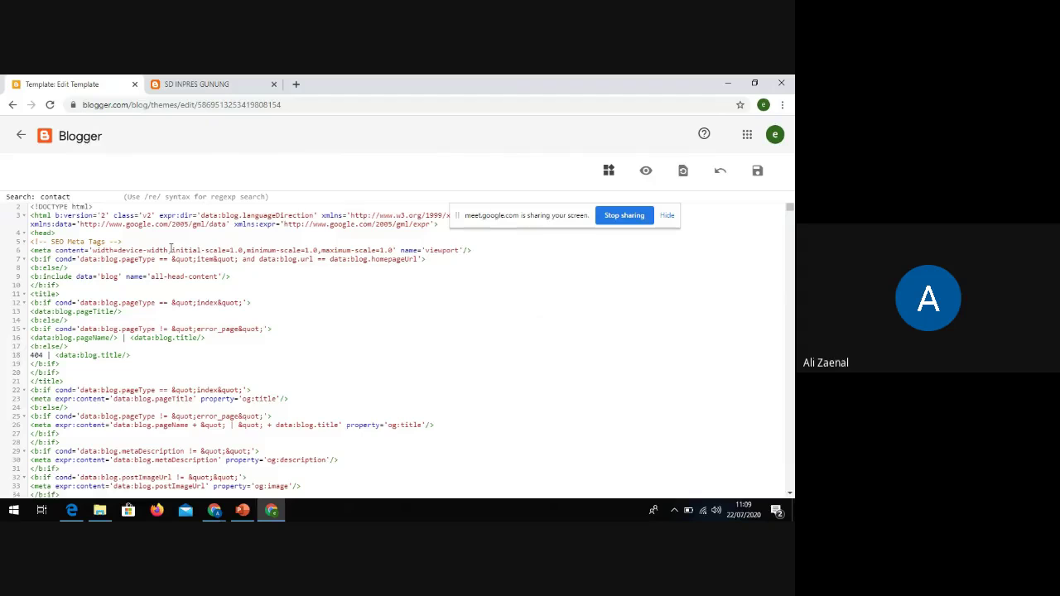
key(Return)
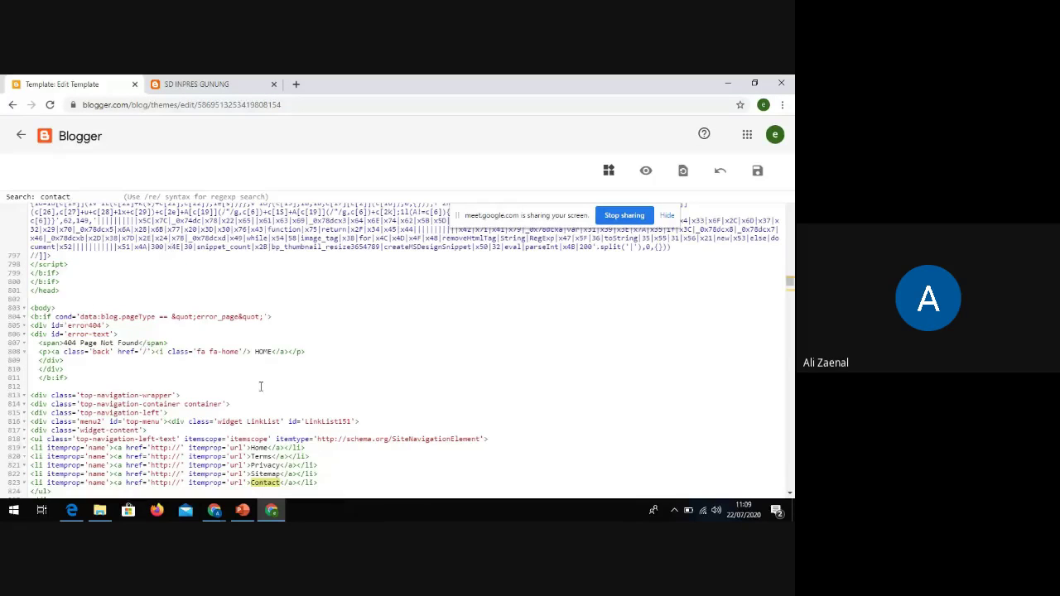
scroll(260, 386, down, 3)
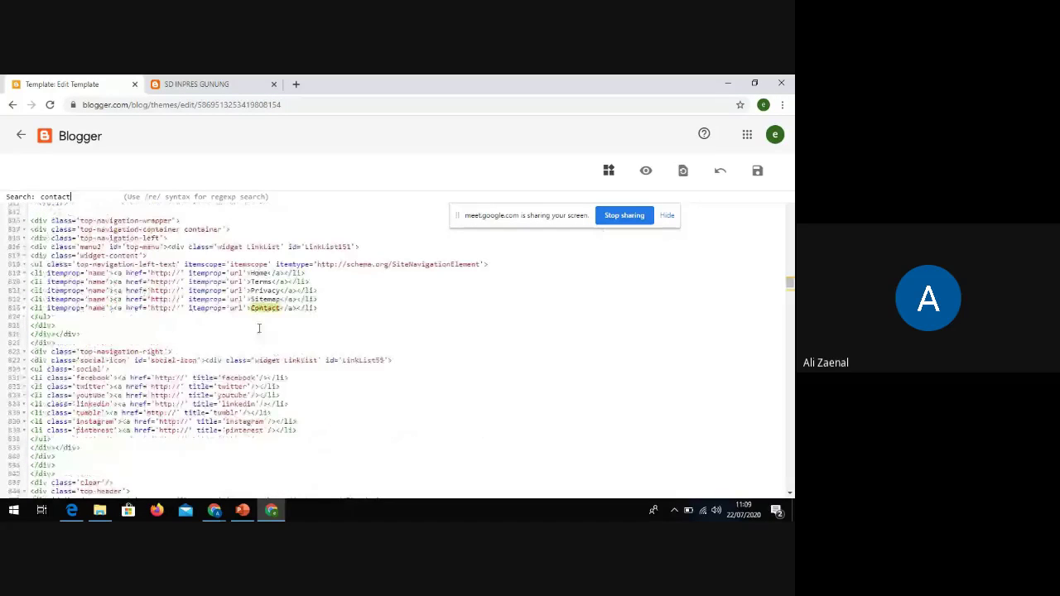
drag(279, 309, 254, 311)
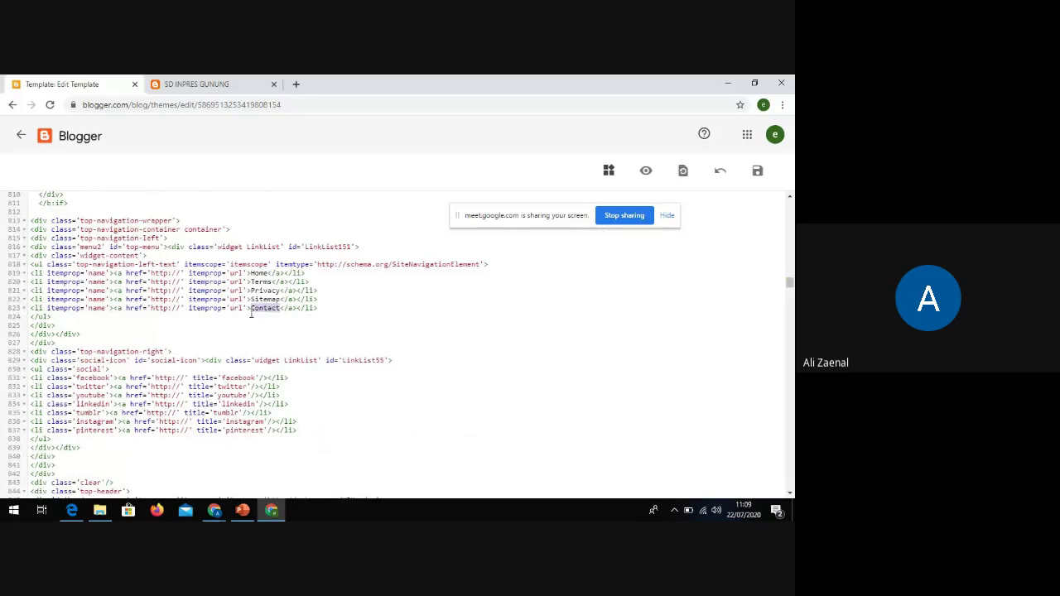
text(Kontak)
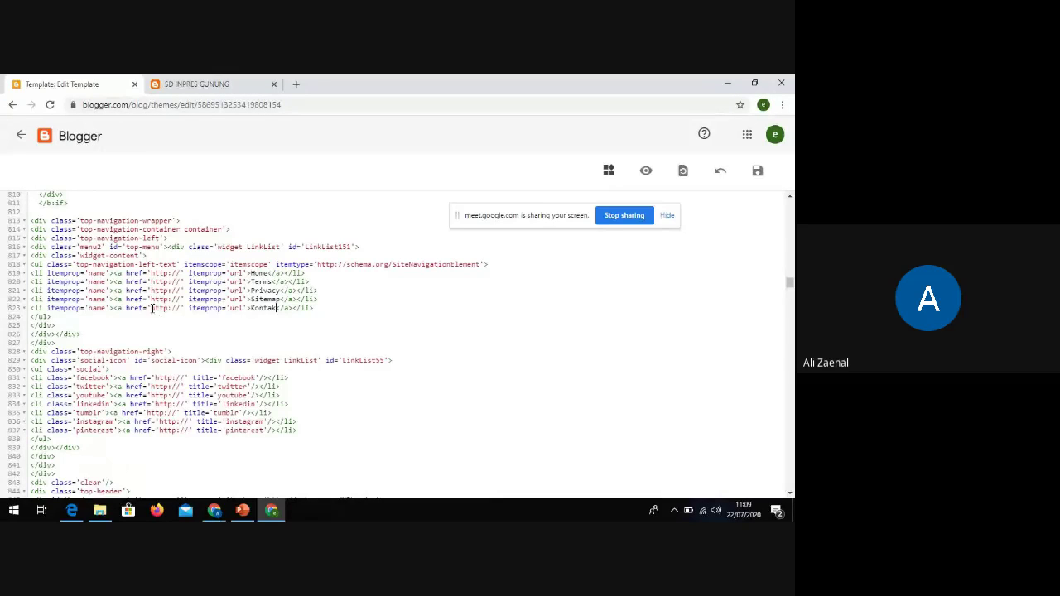
drag(151, 308, 179, 307)
click(186, 83)
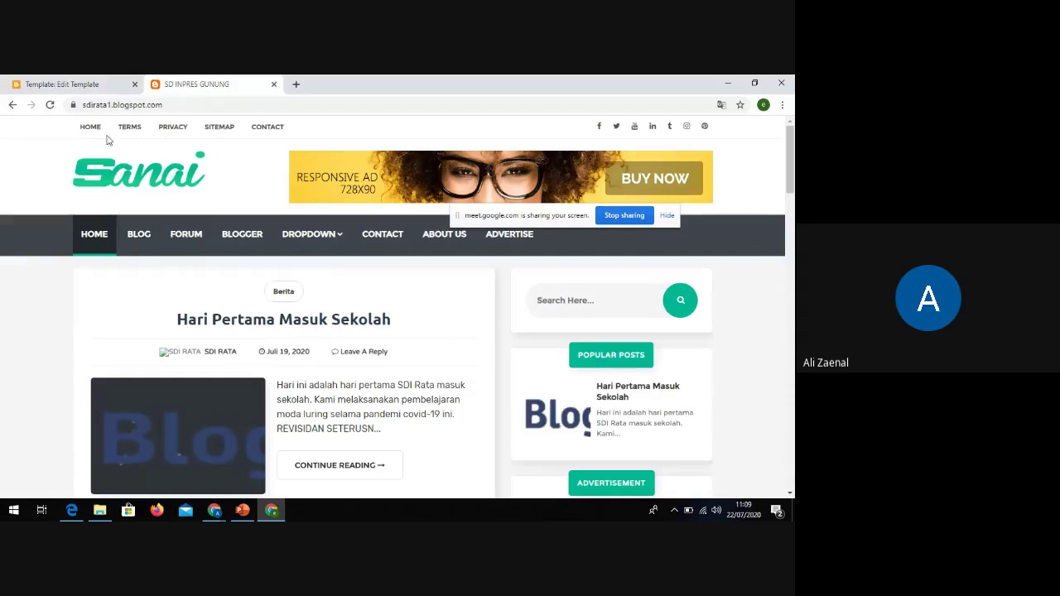
click(83, 91)
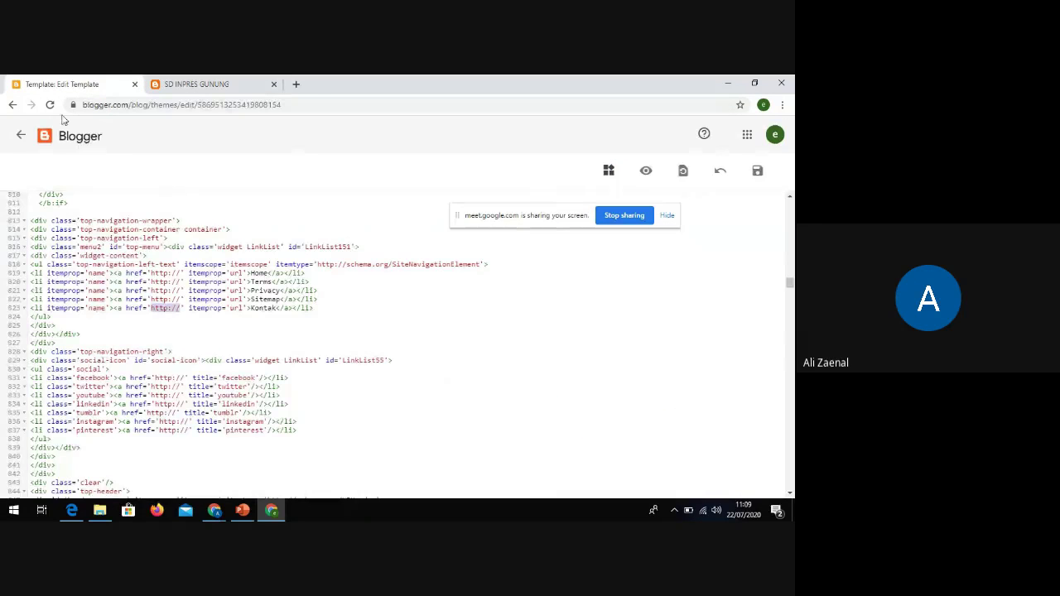
Load the Blogger dashboard in a new browser tab
click(296, 84)
text(blo)
key(Return)
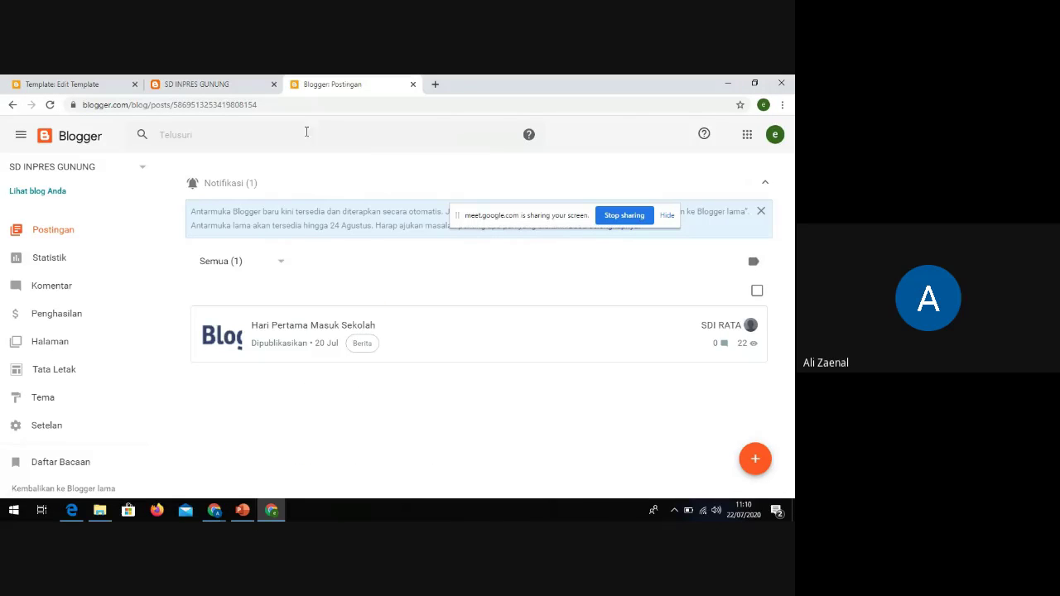
View the published KONTAK page from the Halaman list and select its URL
click(70, 397)
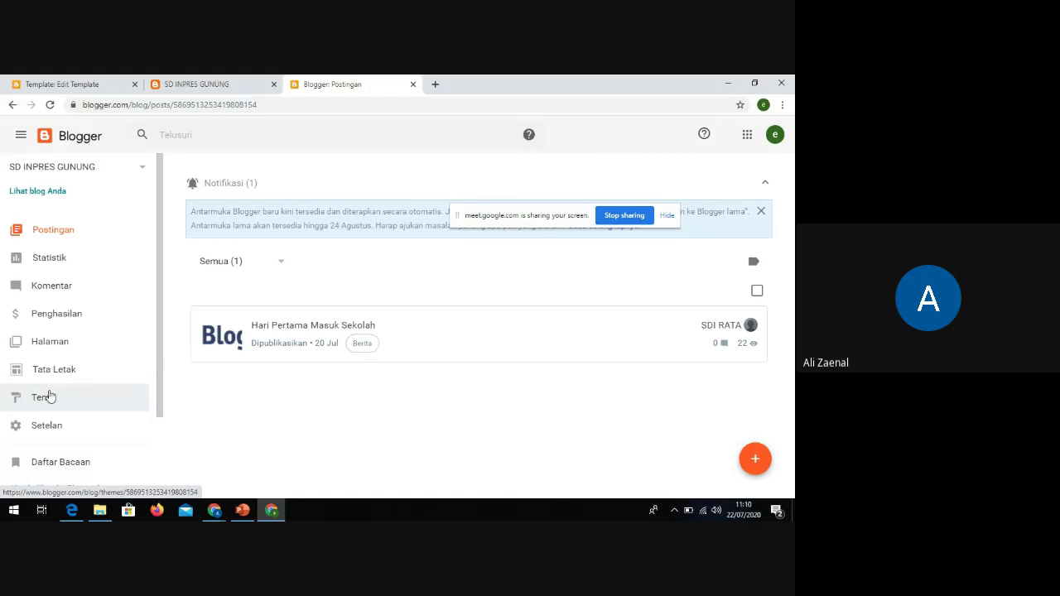
scroll(50, 397, down, 1)
scroll(65, 366, up, 2)
click(55, 343)
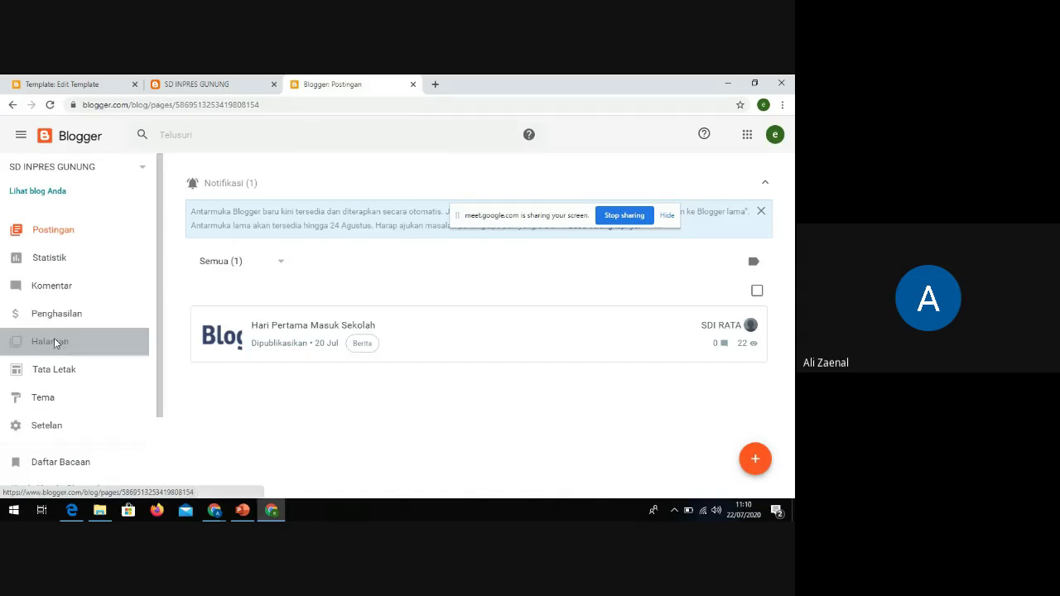
drag(513, 220, 481, 155)
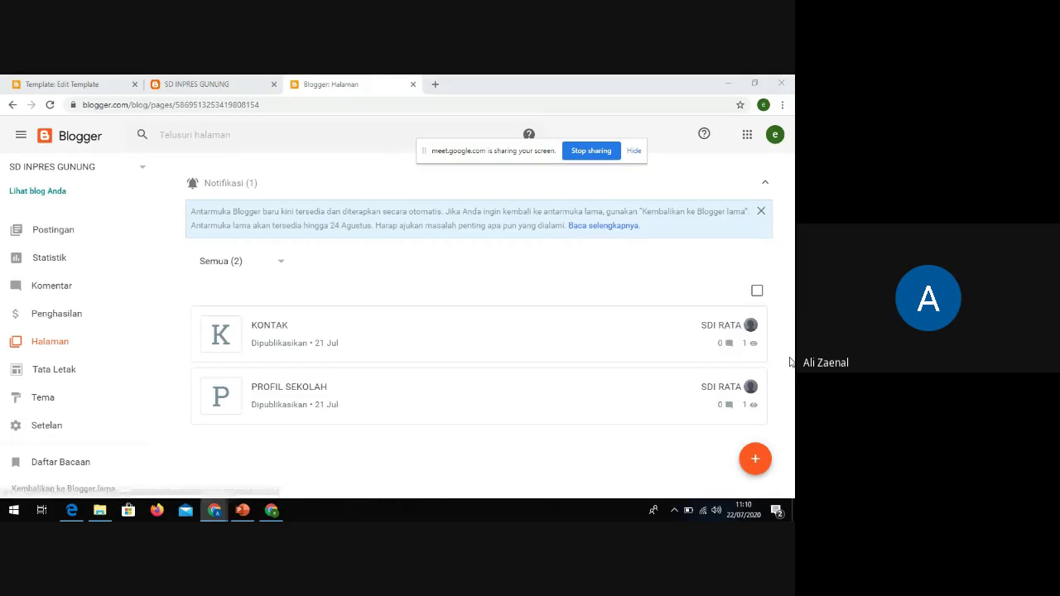
click(743, 335)
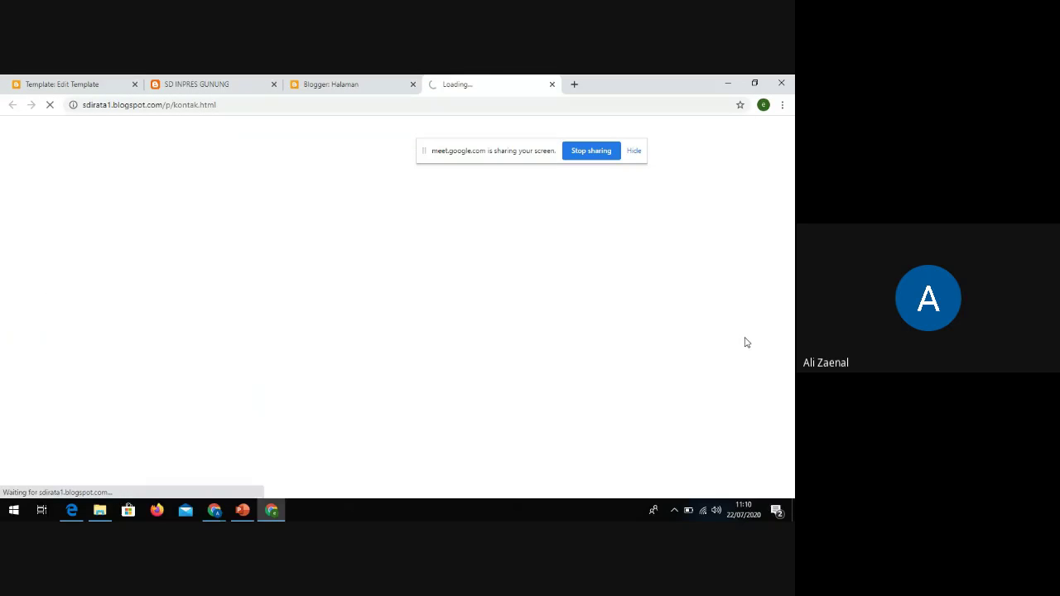
click(224, 105)
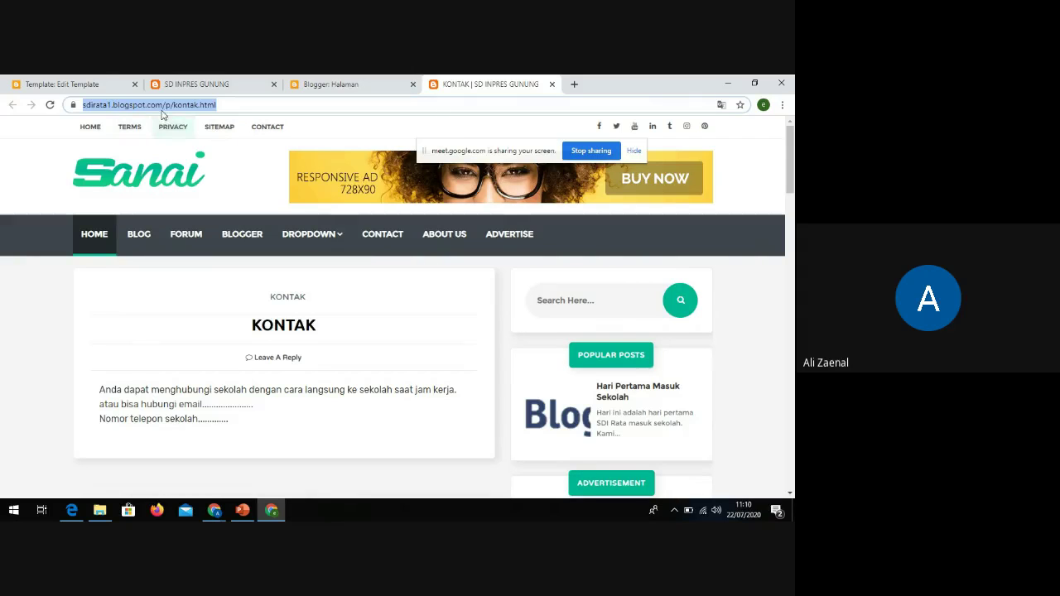
click(99, 83)
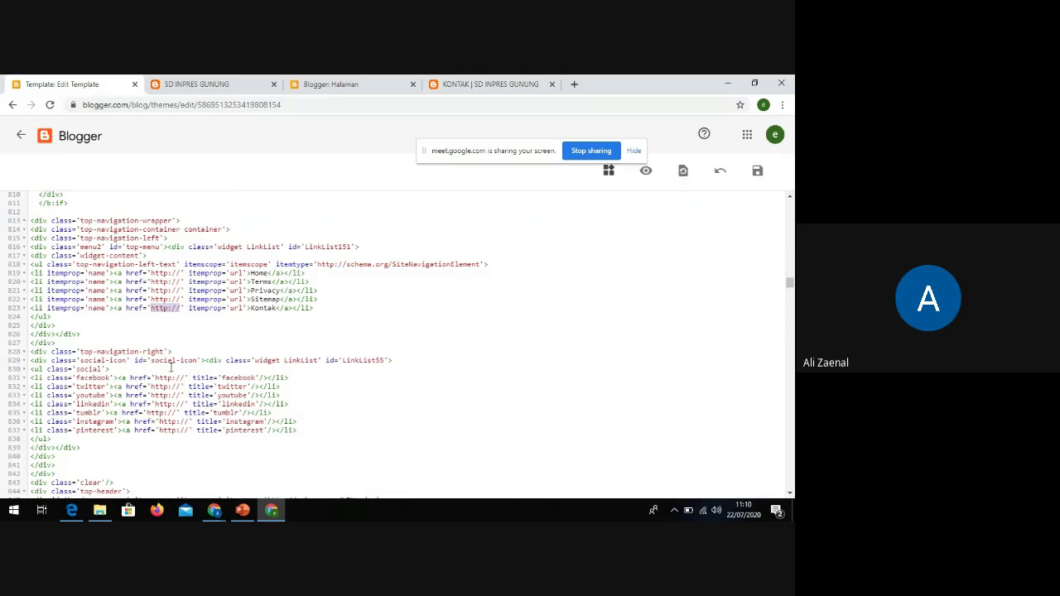
click(181, 309)
drag(181, 309, 157, 308)
text(https://sdinata1.blogspot.com/p/kontak.html)
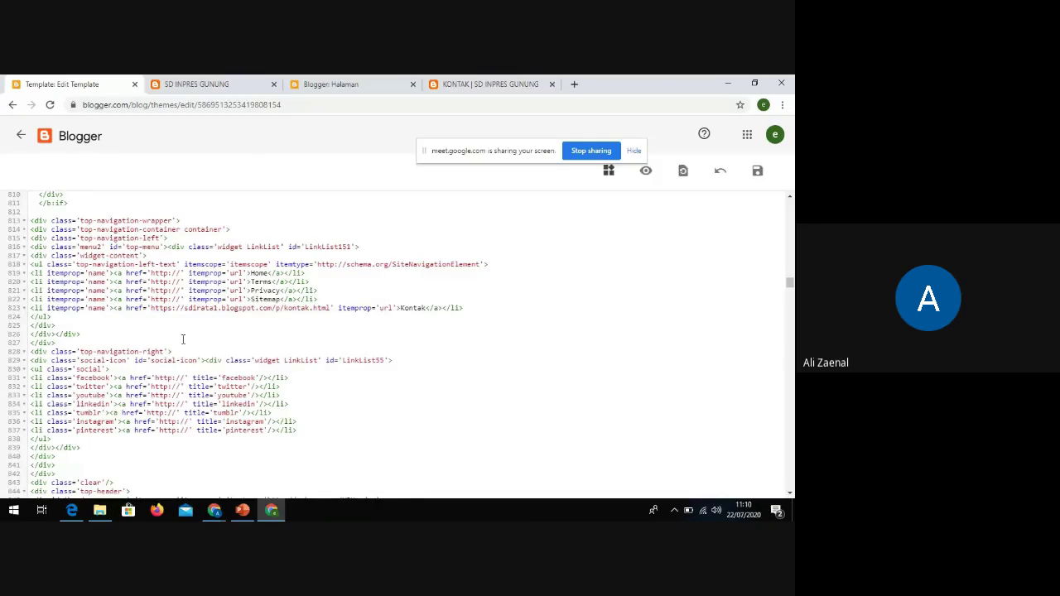
Test the live CONTACT link, save the theme, and reload the blog to confirm KONTAK
click(207, 84)
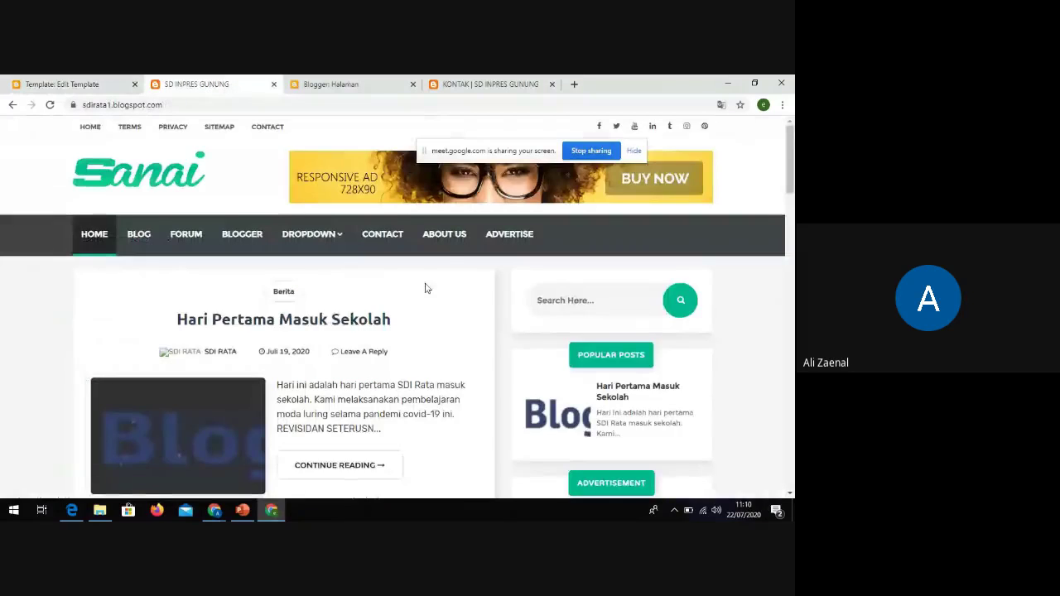
click(378, 237)
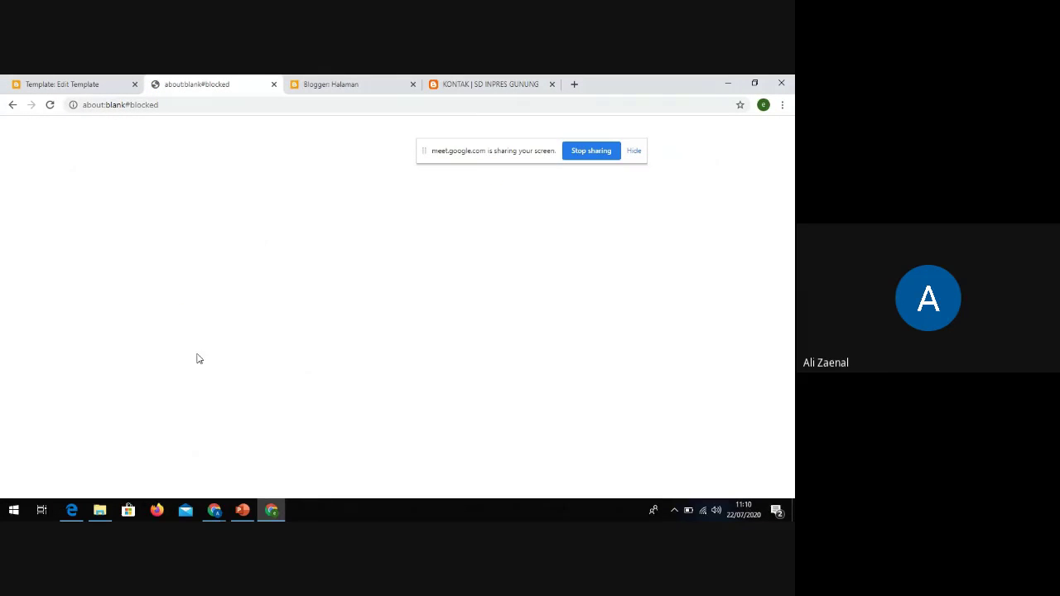
click(13, 105)
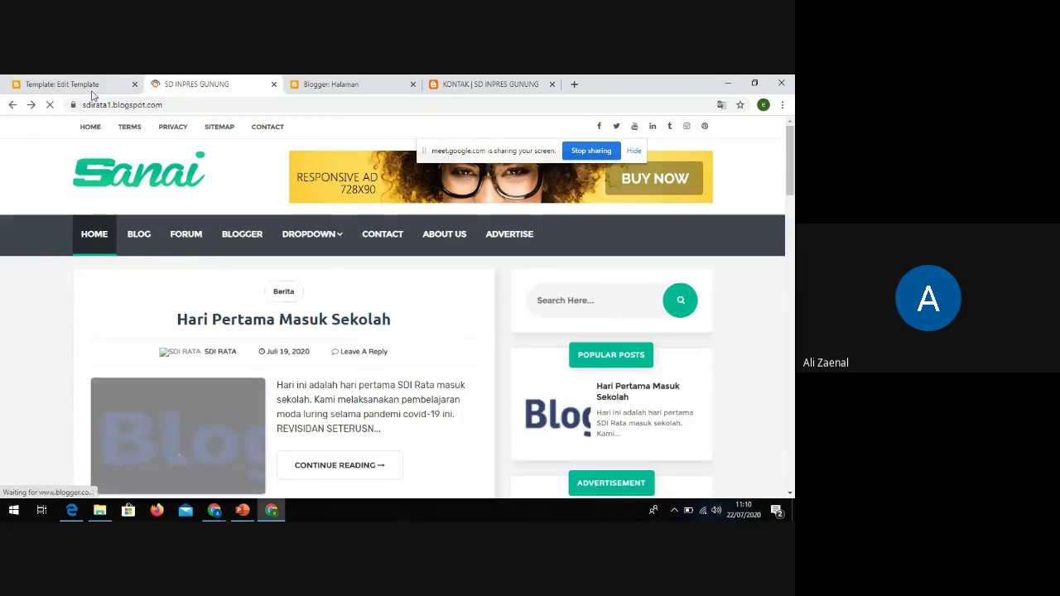
click(63, 84)
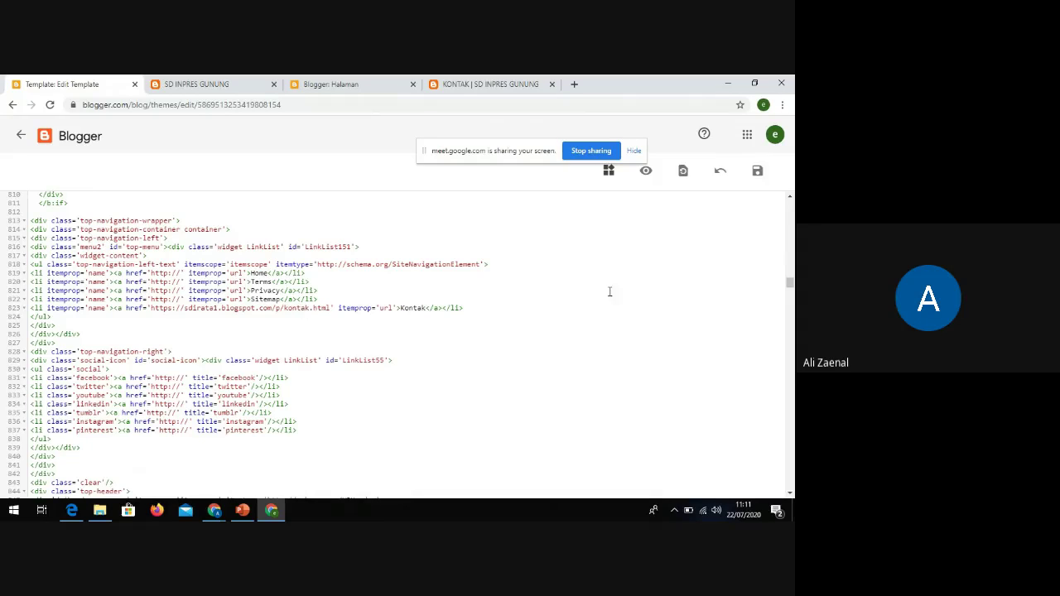
click(758, 171)
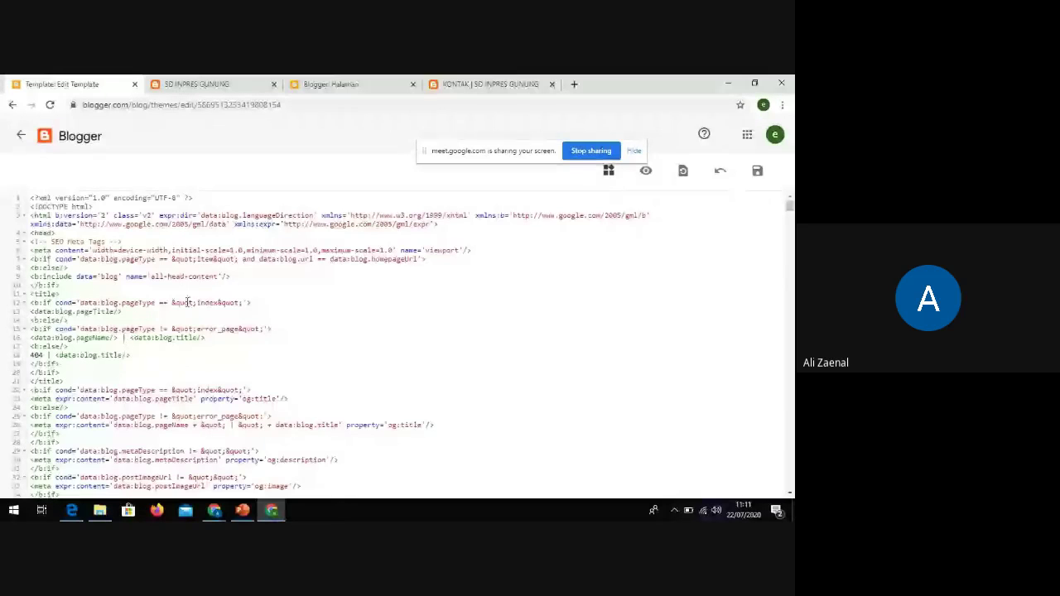
click(199, 83)
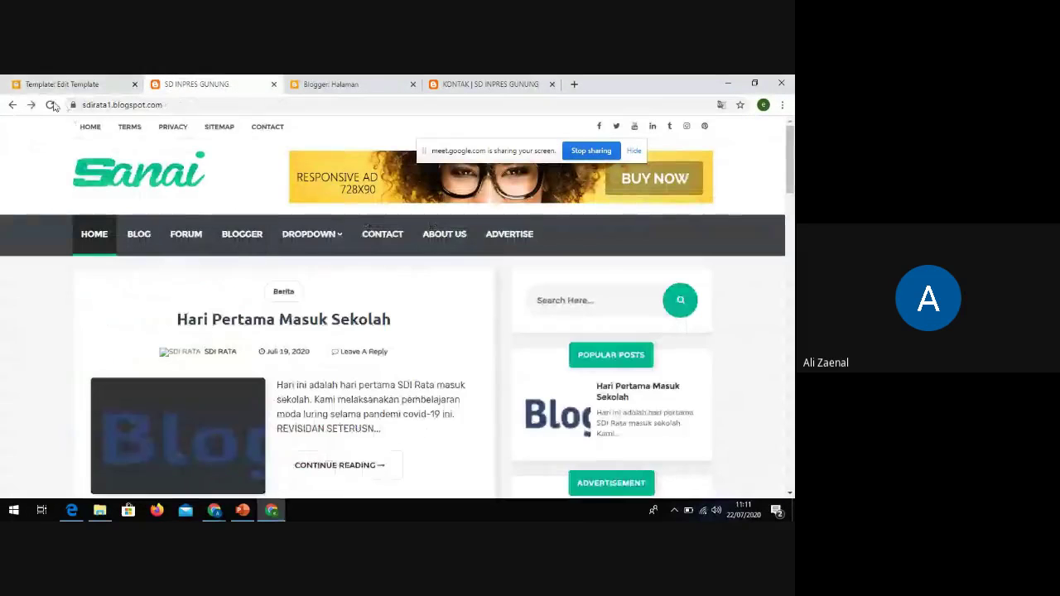
click(157, 179)
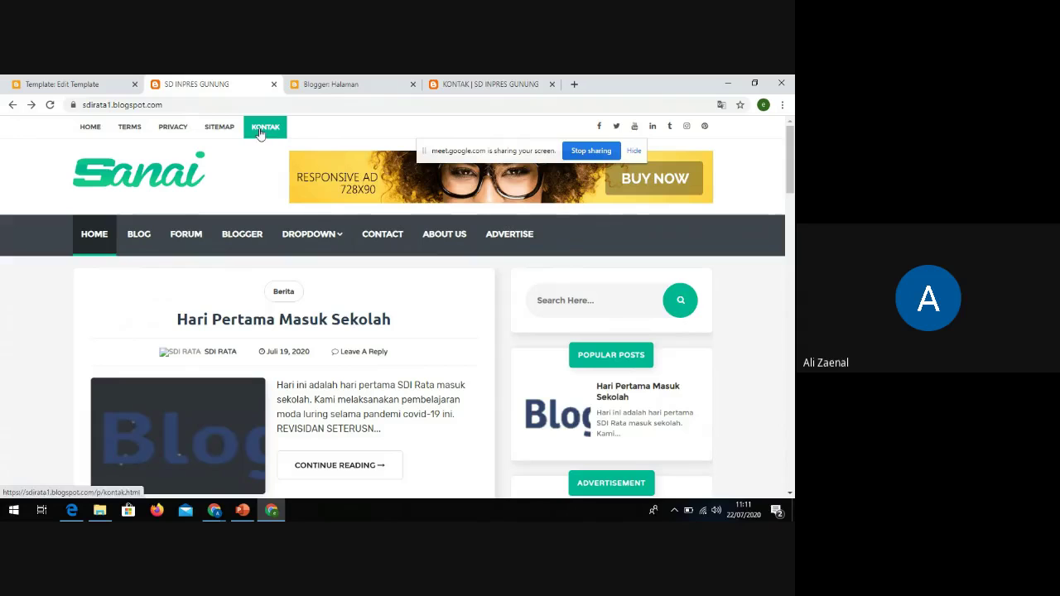
Check that the top menu's KONTAK link opens the Kontak page from the blog homepage
click(458, 85)
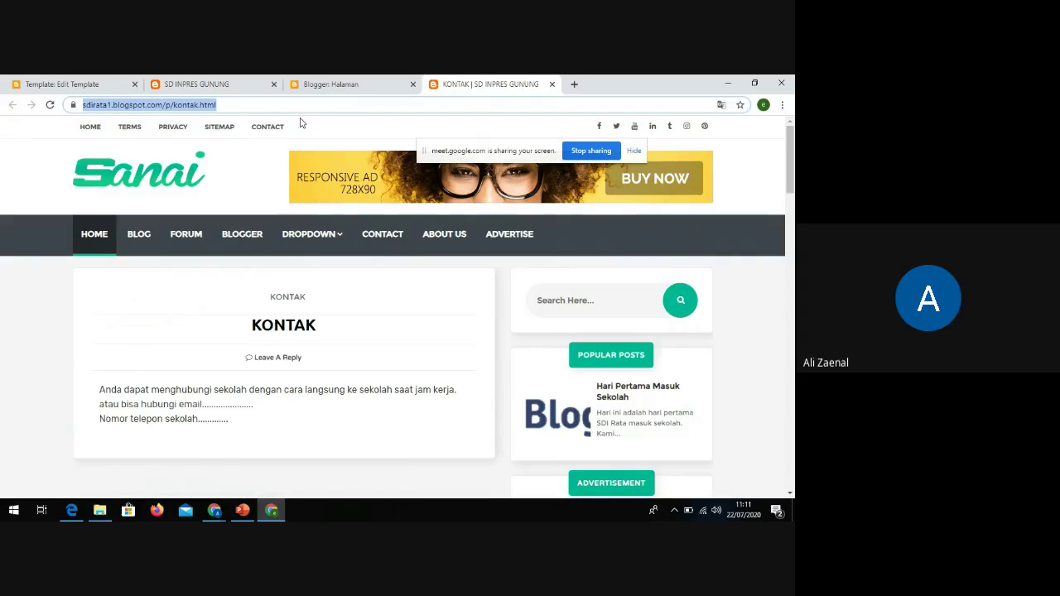
click(207, 85)
click(265, 127)
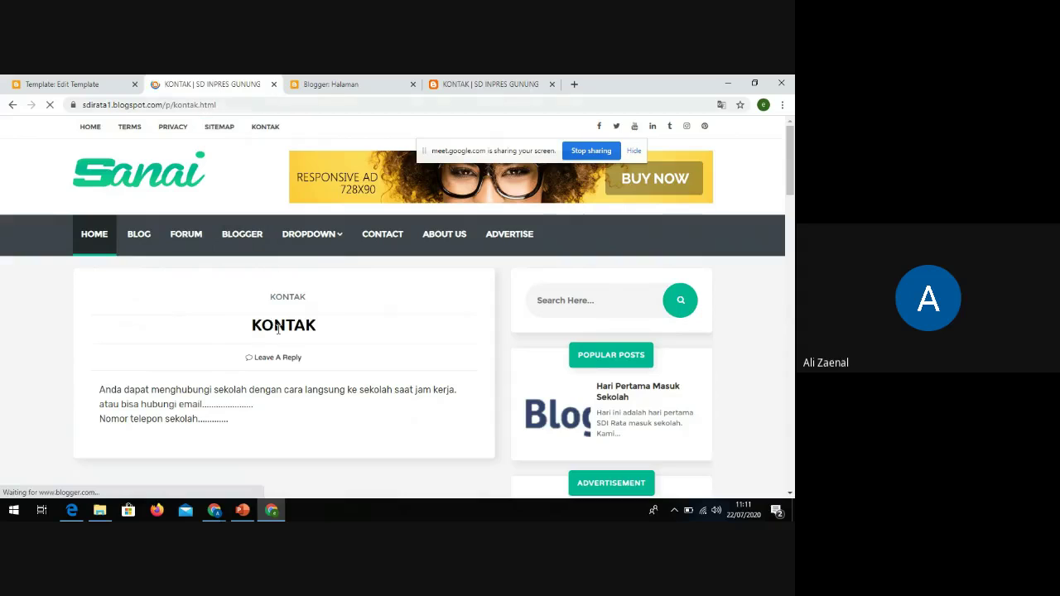
drag(181, 390, 282, 441)
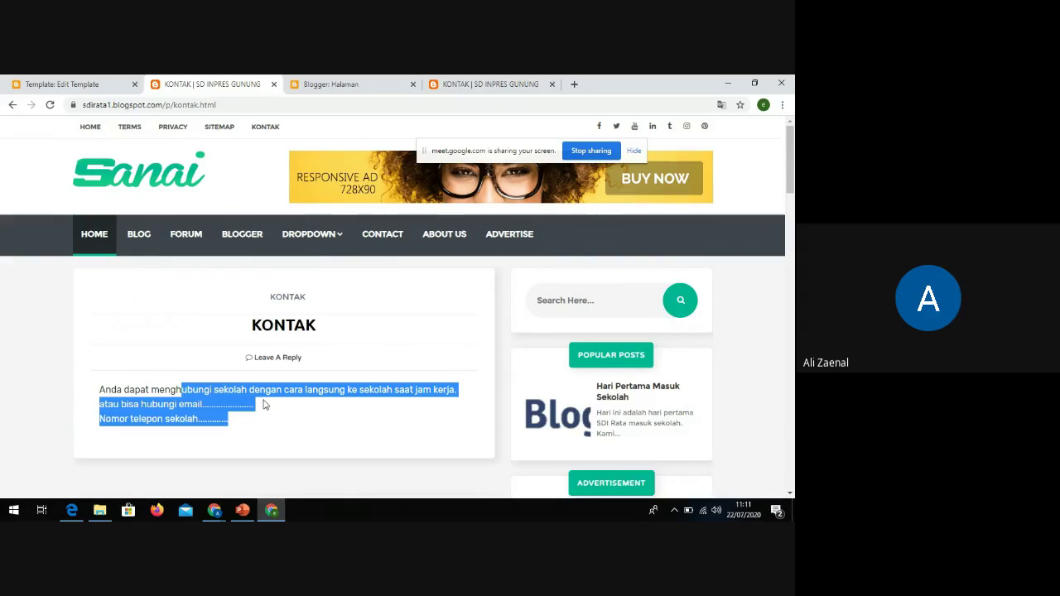
click(264, 404)
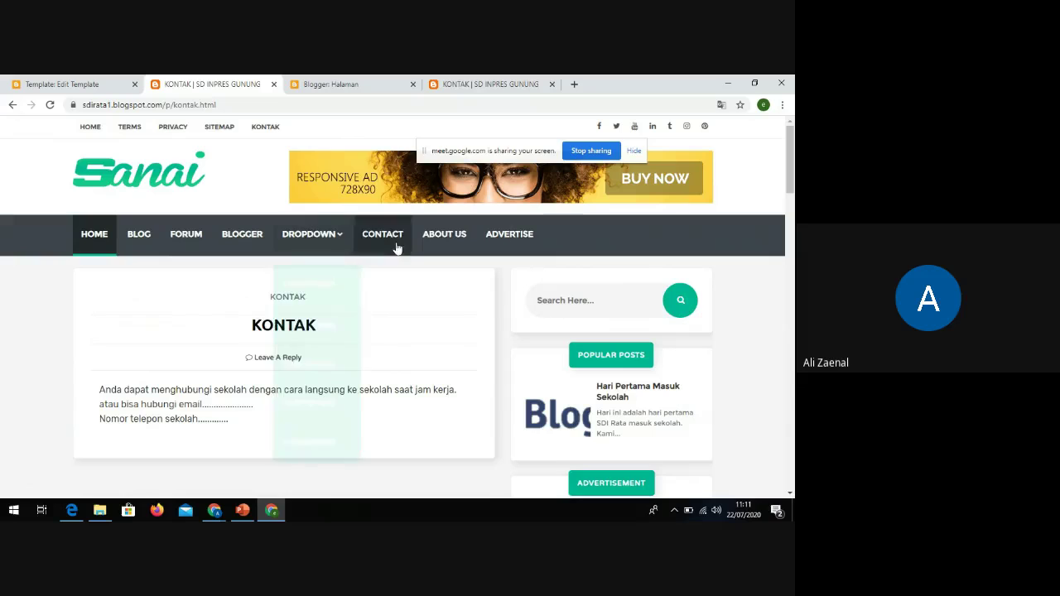
Return to the Sanai template's HTML editor and scroll through the code
click(73, 84)
scroll(117, 336, down, 1)
scroll(121, 332, down, 3)
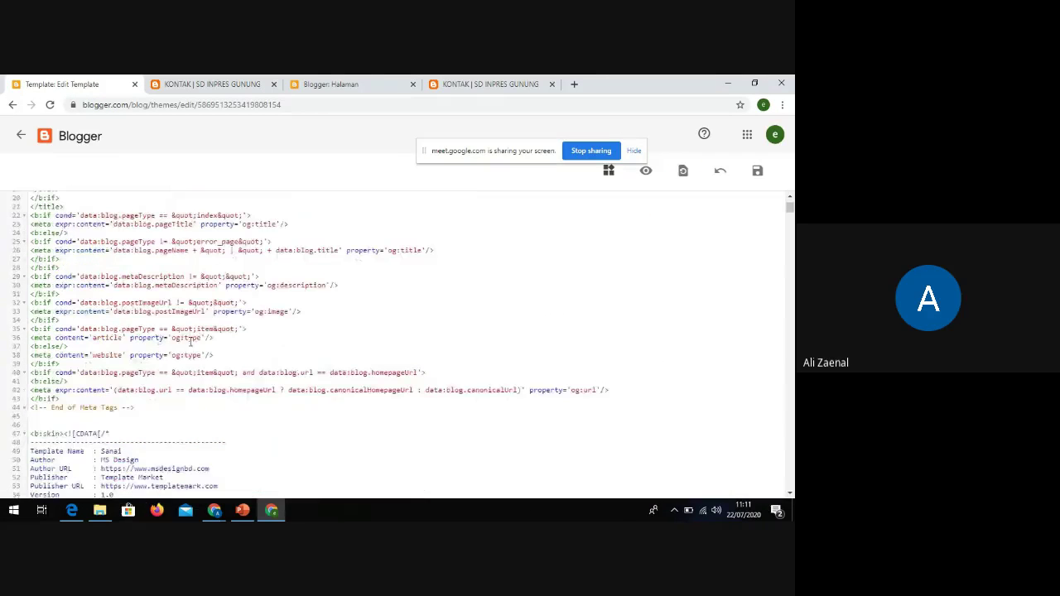
scroll(190, 342, up, 4)
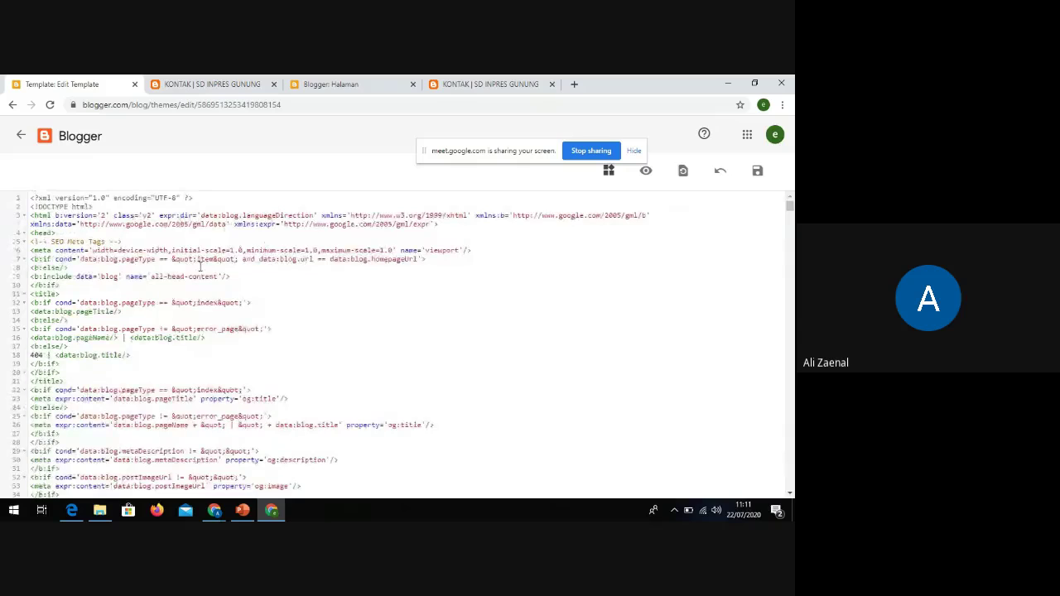
scroll(265, 319, down, 4)
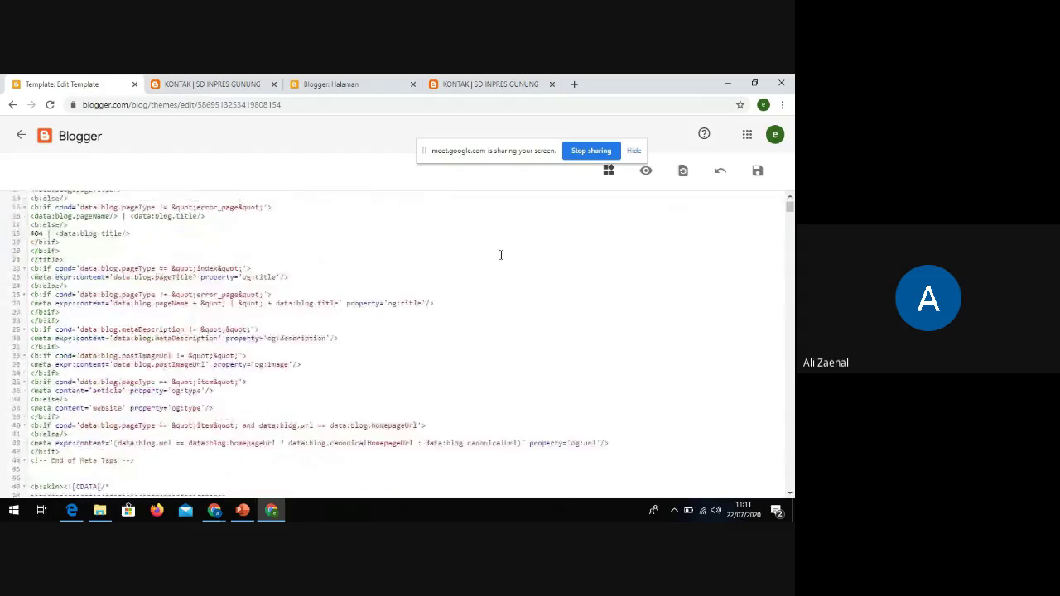
Jump through the widget list to the HTML101 menu widget code
click(609, 172)
drag(528, 158, 427, 121)
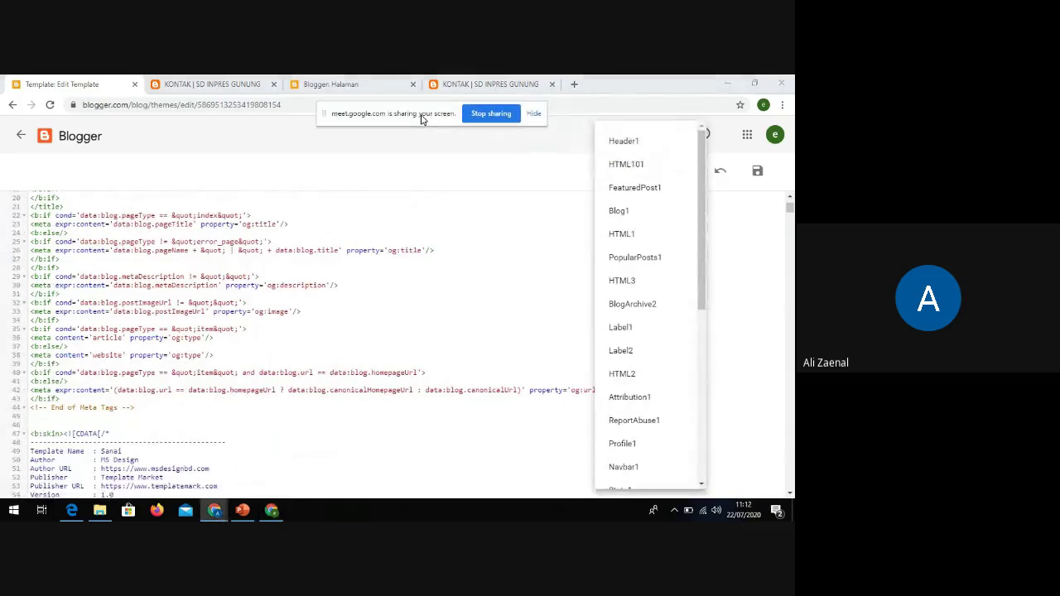
click(627, 148)
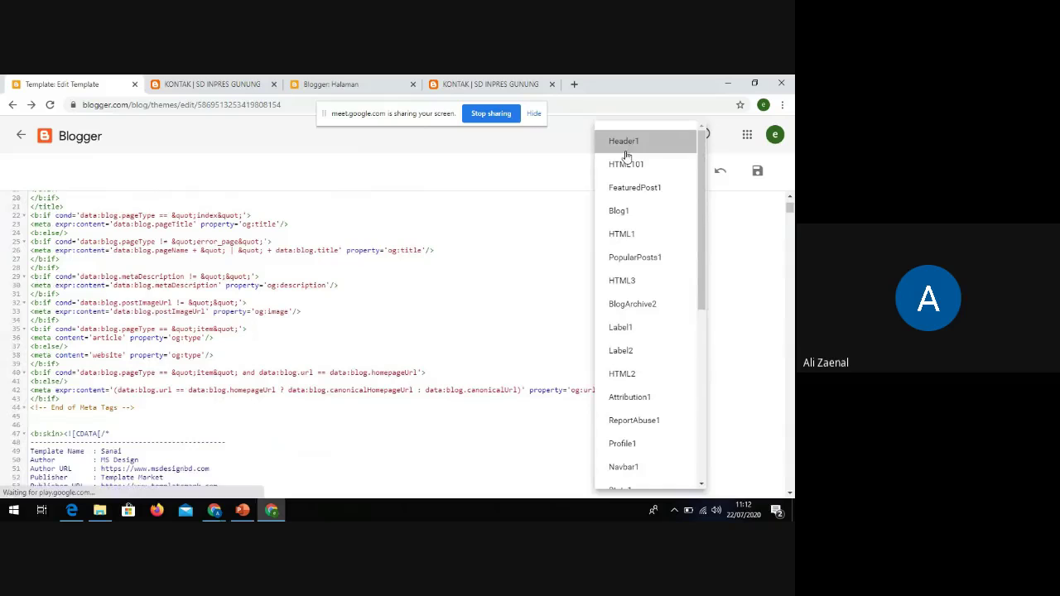
click(609, 172)
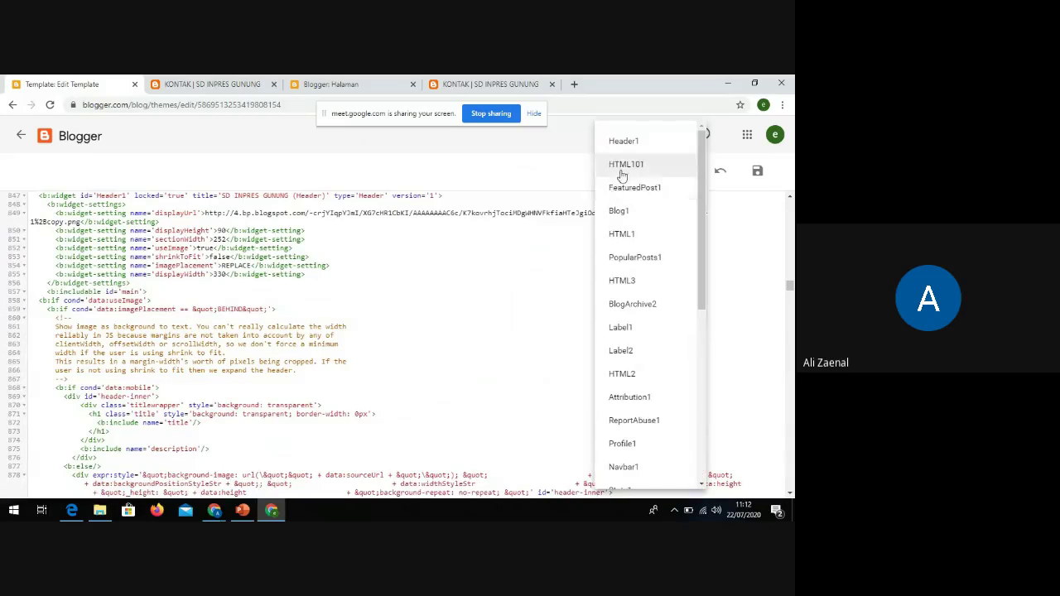
click(623, 167)
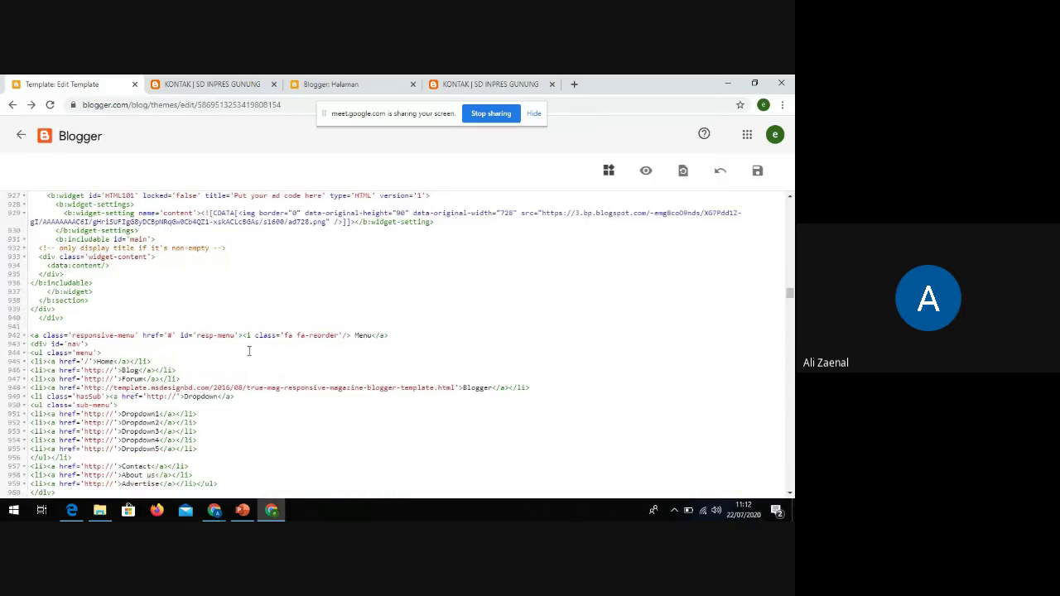
scroll(172, 369, down, 4)
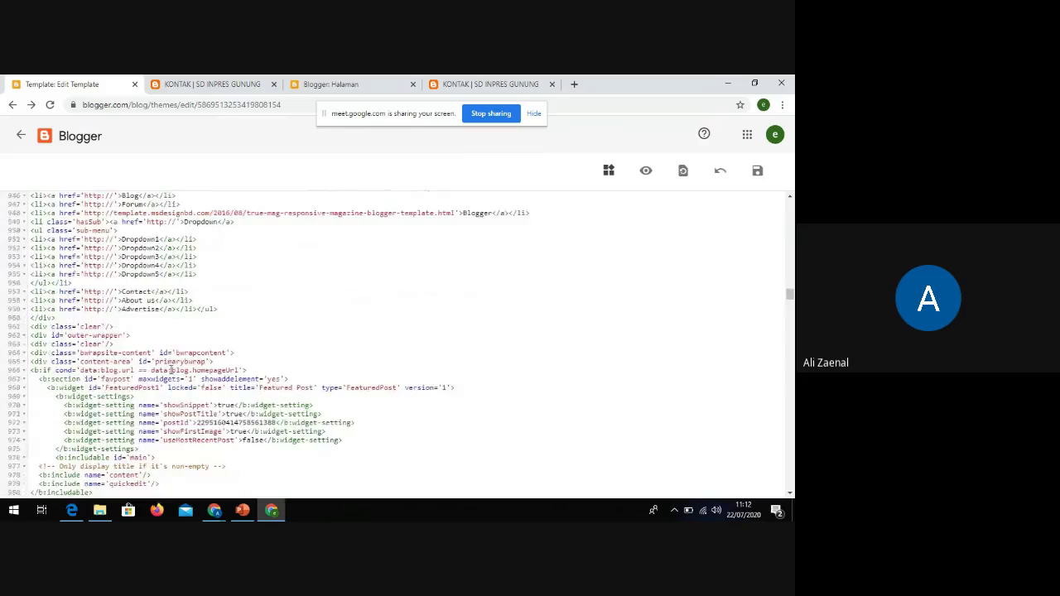
scroll(137, 292, down, 1)
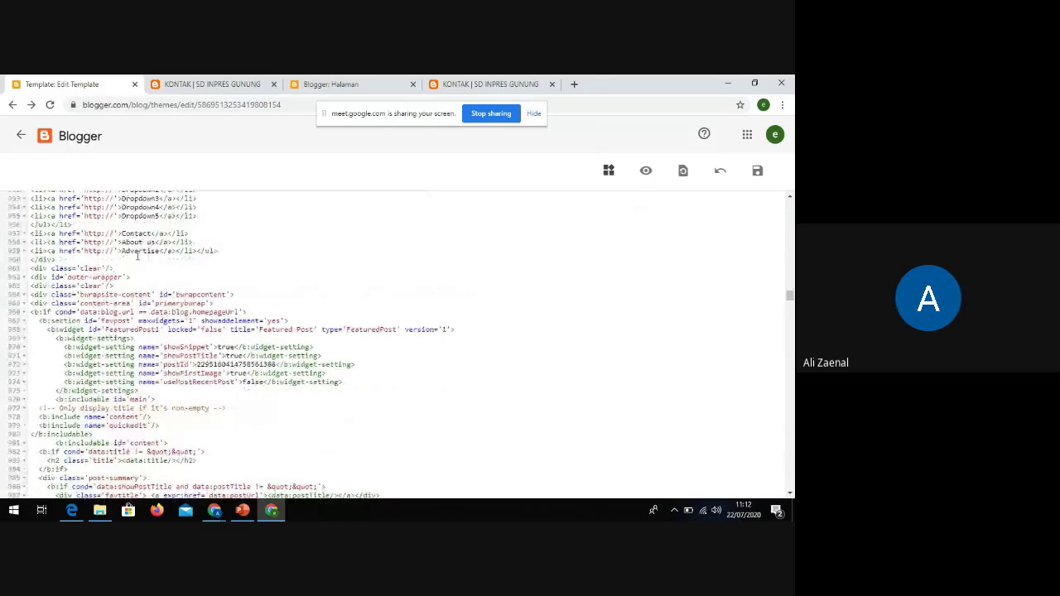
scroll(137, 253, up, 1)
Rename the main menu's 'Contact' to 'Kontak' on line 957 and select the Kontak page URL
drag(153, 292, 122, 292)
text(Kontak)
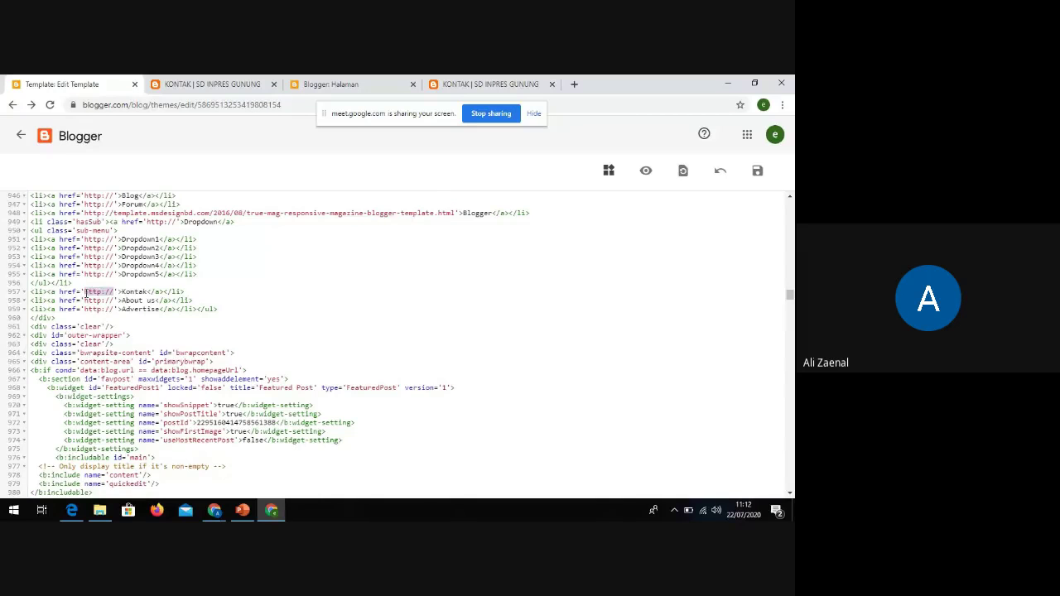
click(452, 84)
click(183, 106)
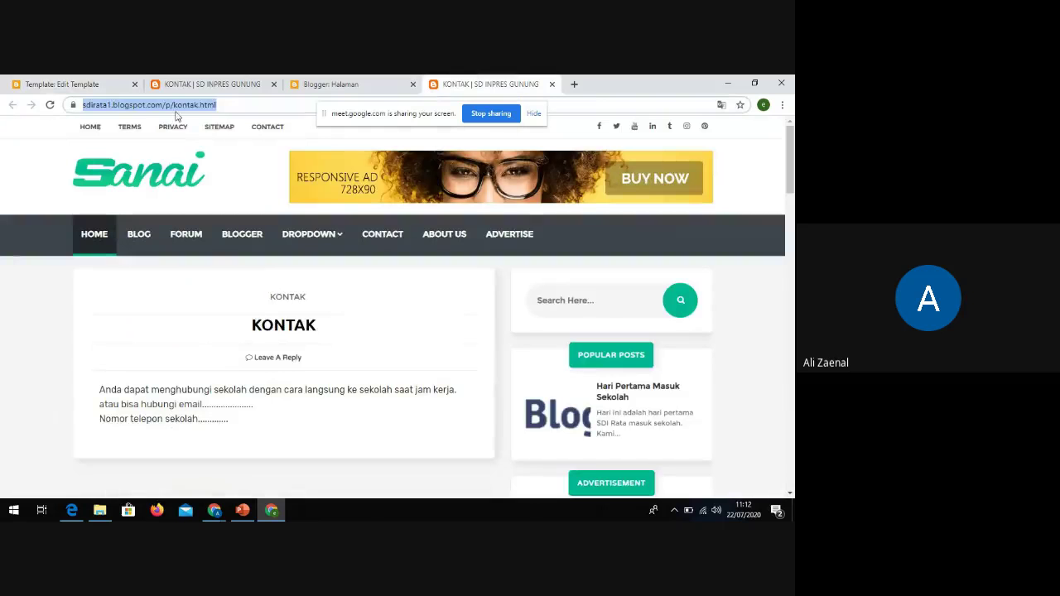
Paste the Kontak page URL into line 957's href and save the template
click(94, 86)
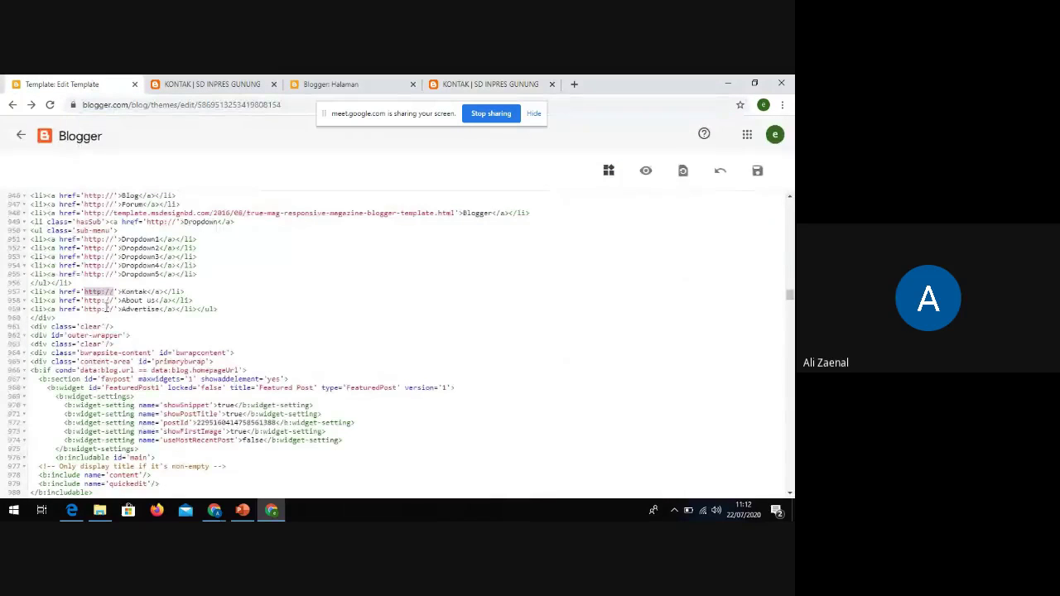
text(https://sdirate1.blogspot.com/p/kontak.html)
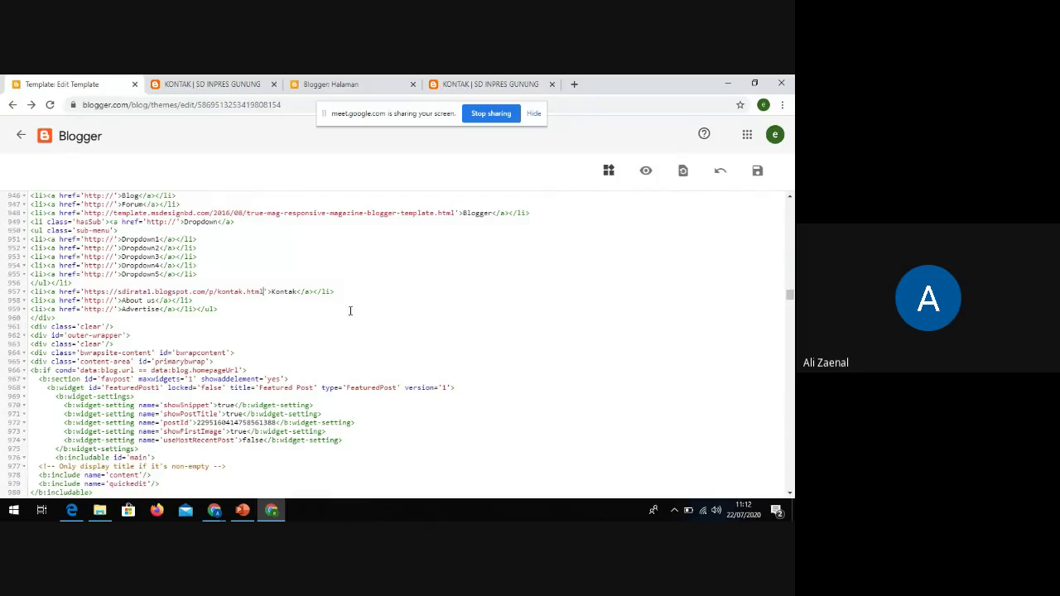
click(757, 171)
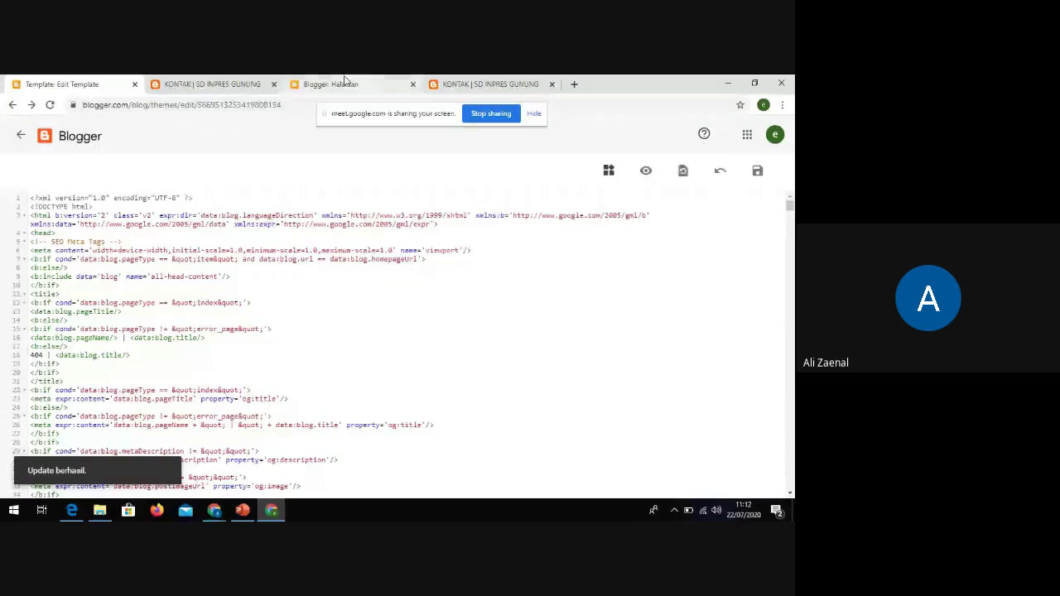
click(249, 85)
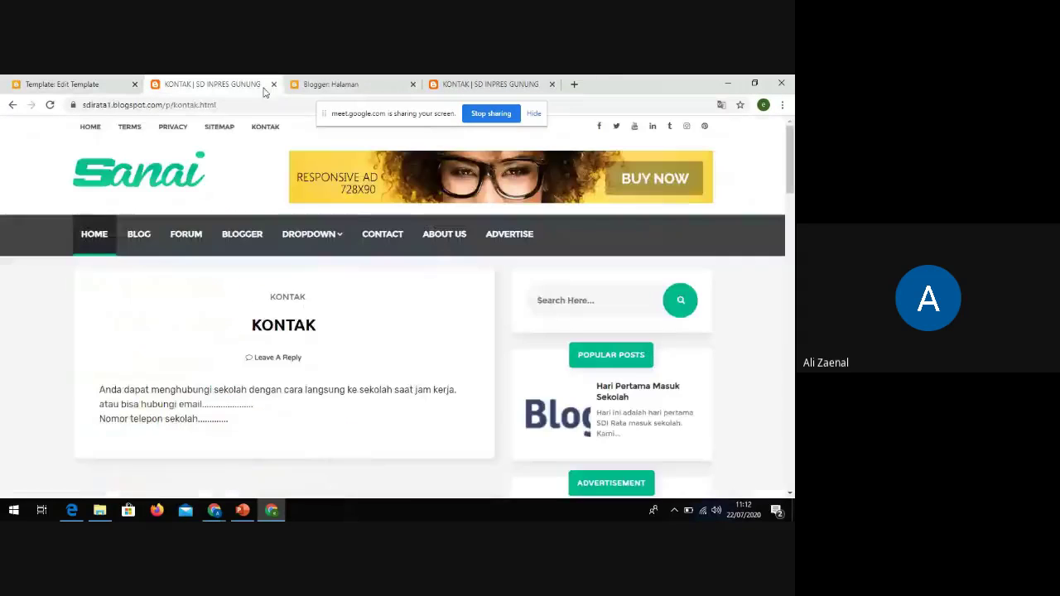
Reload the live blog to confirm KONTAK links to /p/kontak.html, then return to the editor
click(50, 104)
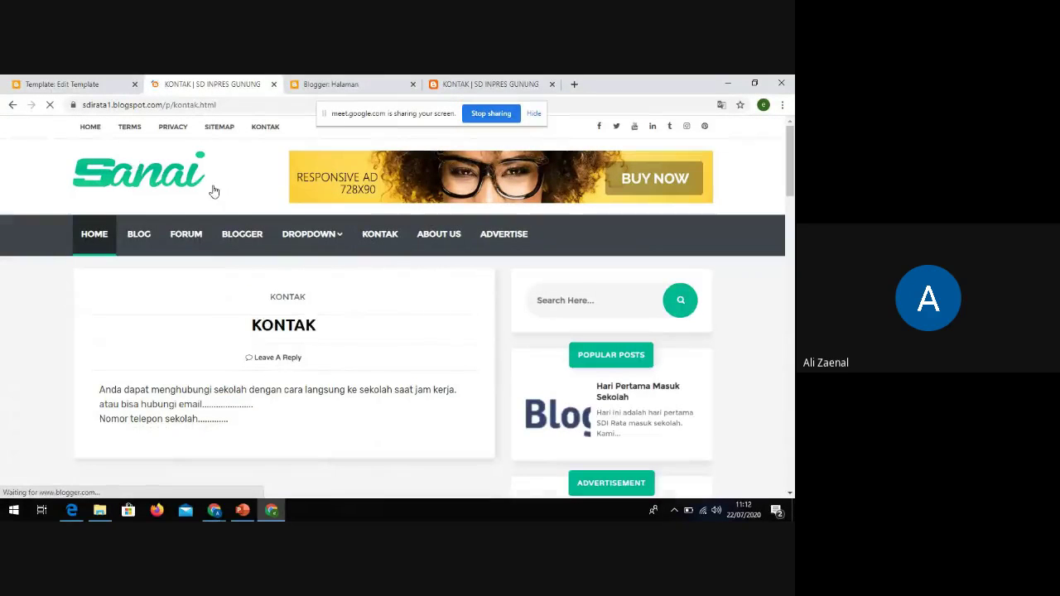
click(381, 252)
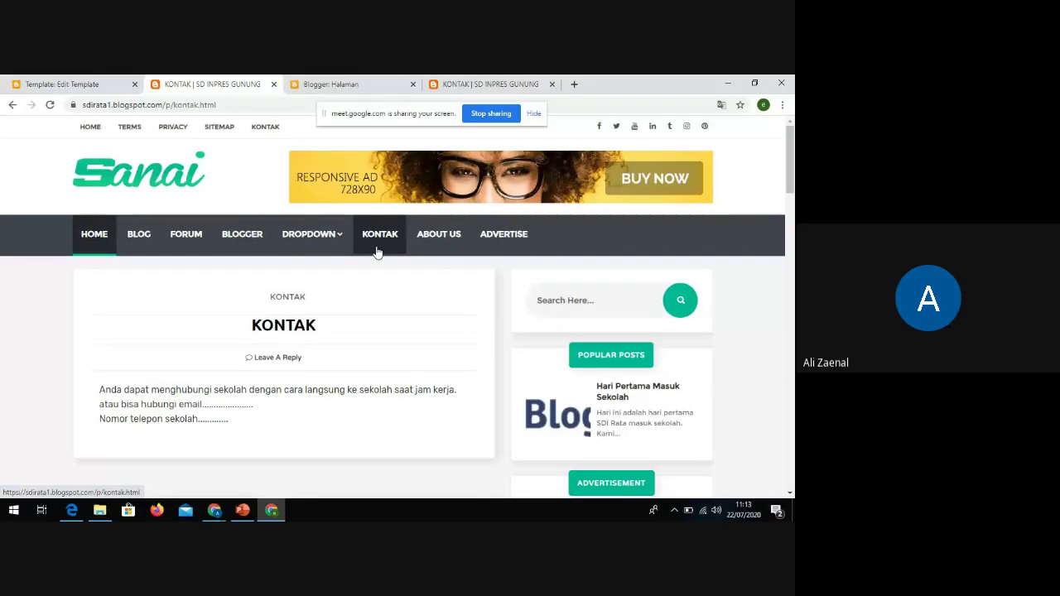
click(67, 84)
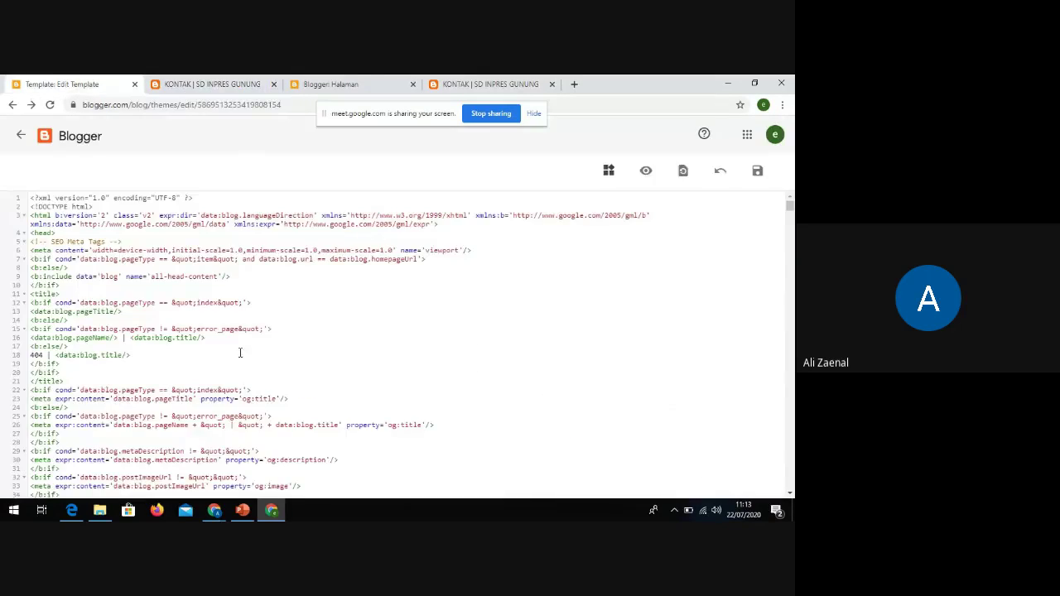
Exit the template HTML editor back to the Tema theme page
scroll(185, 375, down, 1)
scroll(185, 348, up, 1)
scroll(184, 329, down, 3)
scroll(220, 325, up, 3)
click(21, 135)
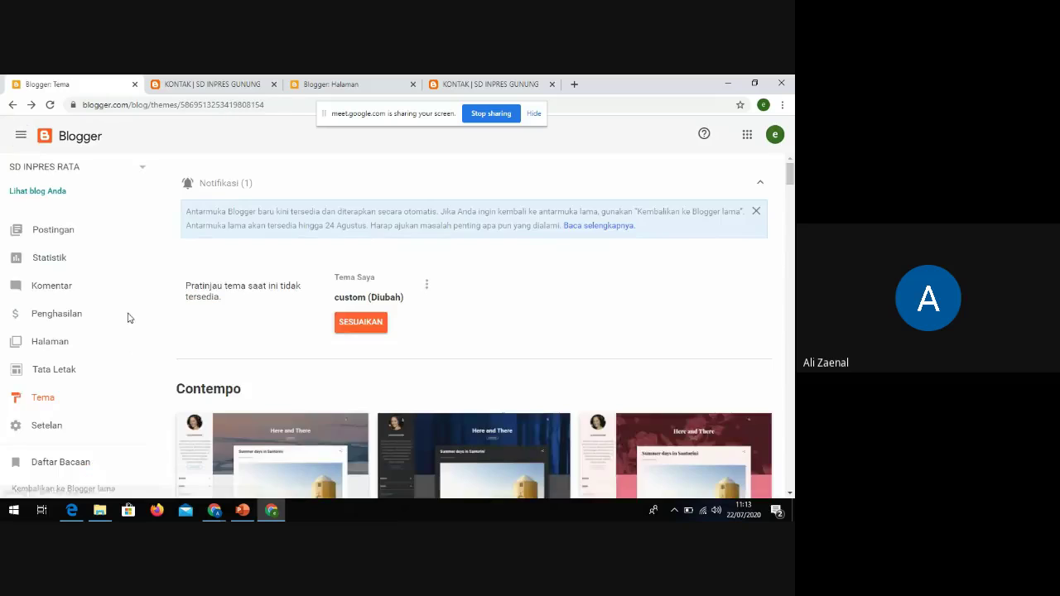
Bring the HealthDaily window forward, then switch to the Google Meet call with participants
mouse_move(214, 510)
click(172, 481)
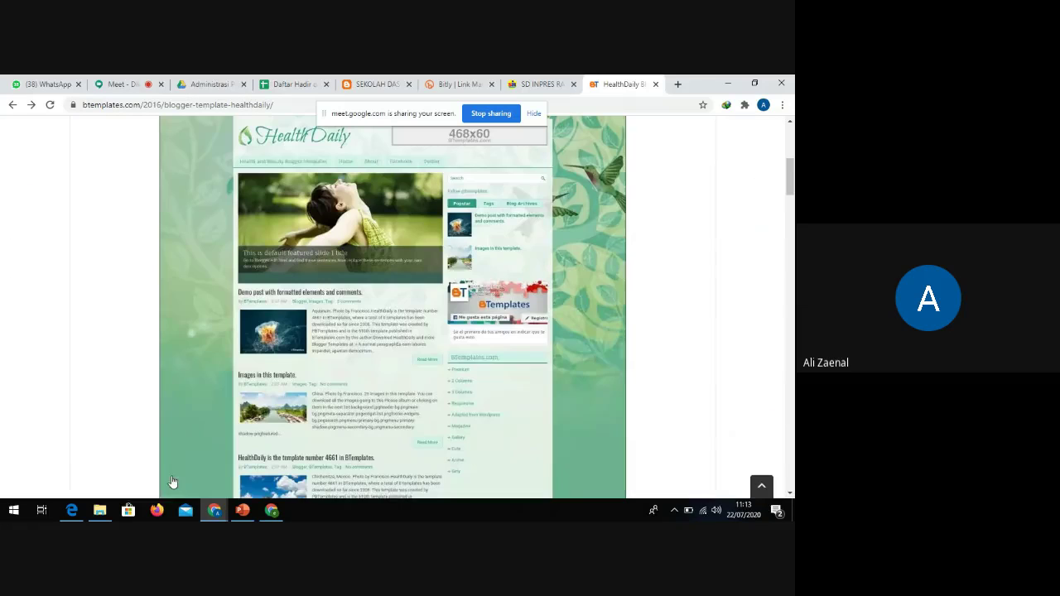
click(112, 83)
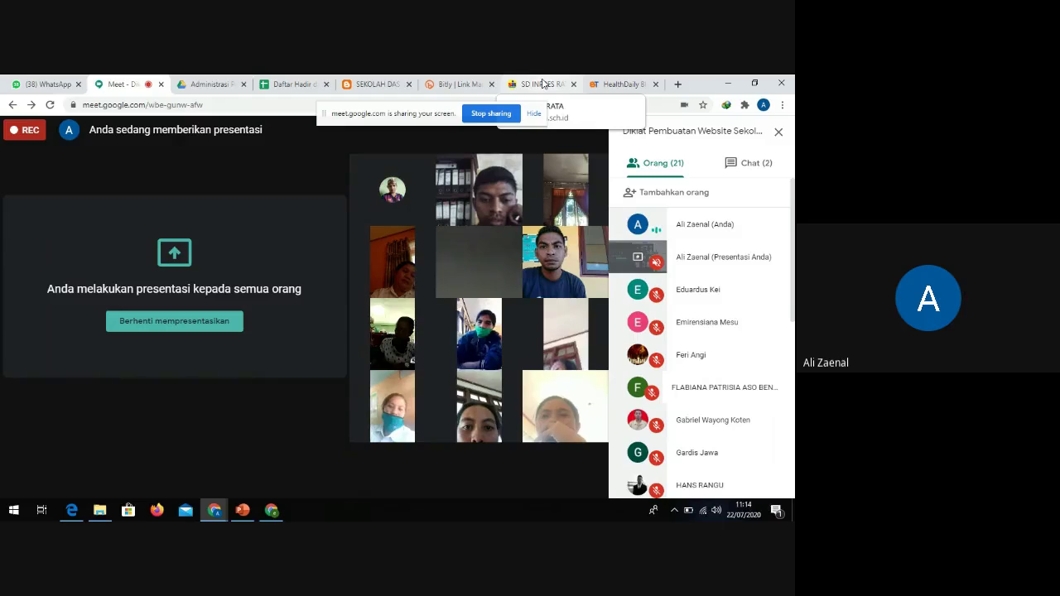
mouse_move(443, 315)
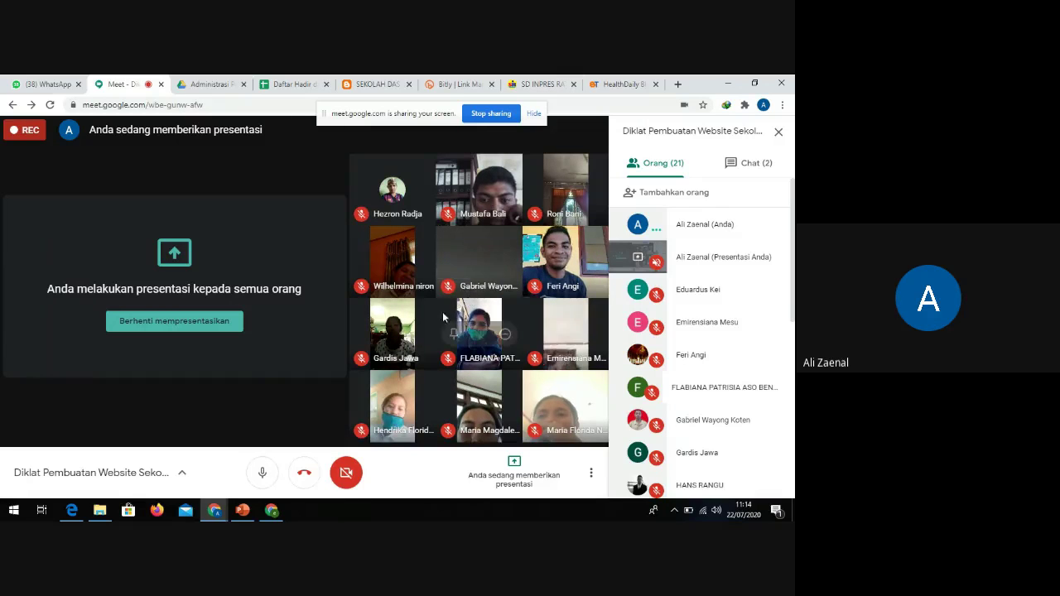
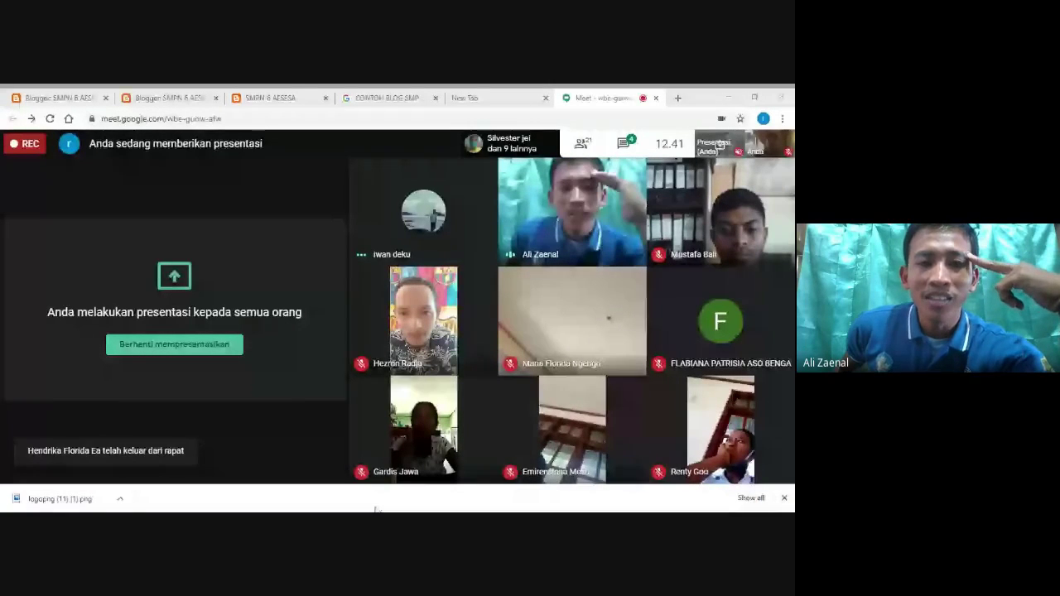
Switch to the browser and close the four extra Blogger tabs
mouse_move(383, 410)
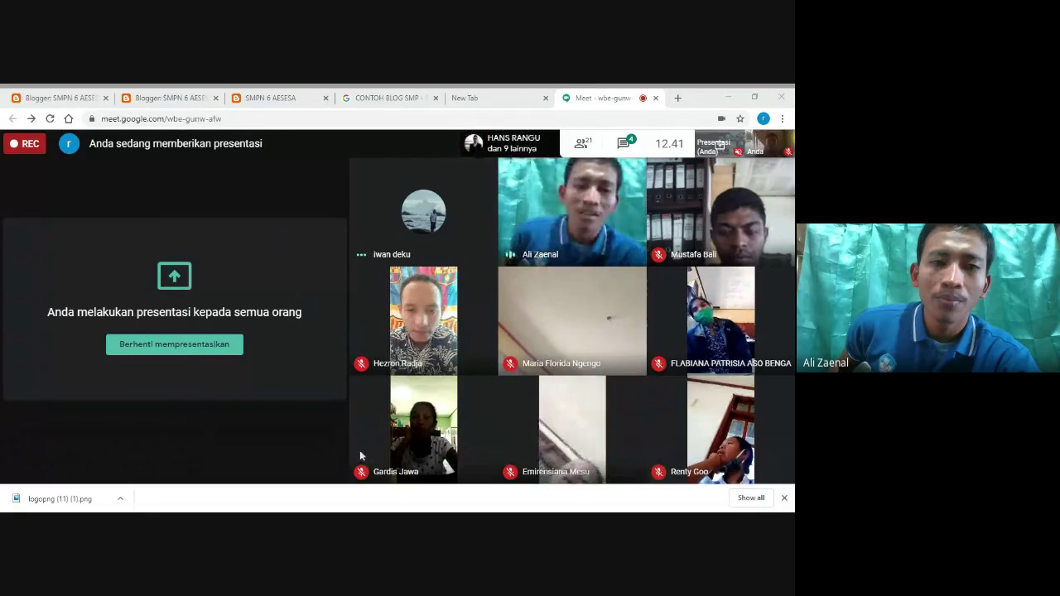
mouse_move(201, 373)
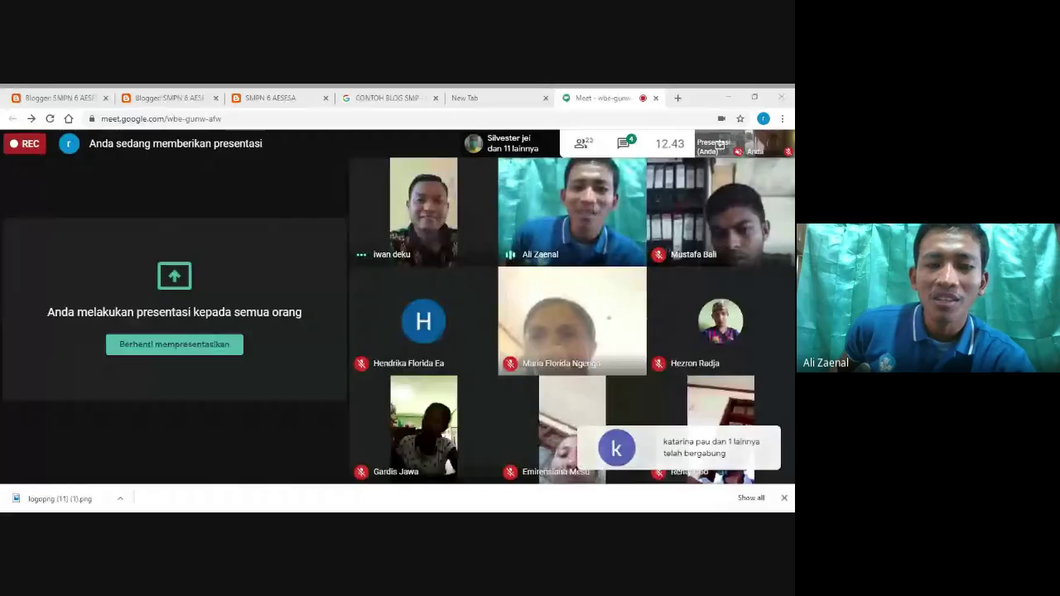
mouse_move(367, 481)
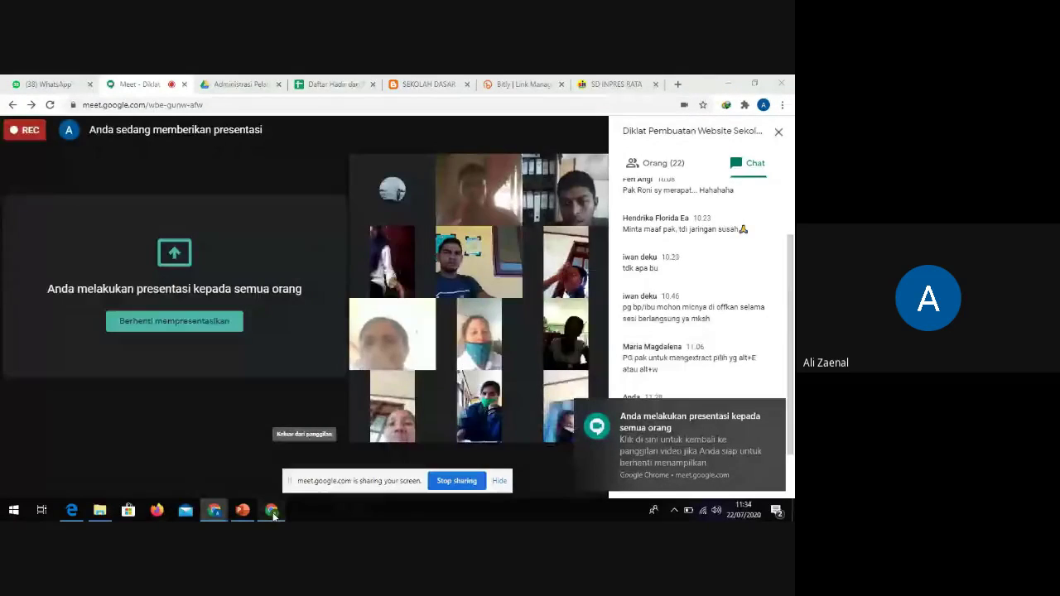
click(272, 511)
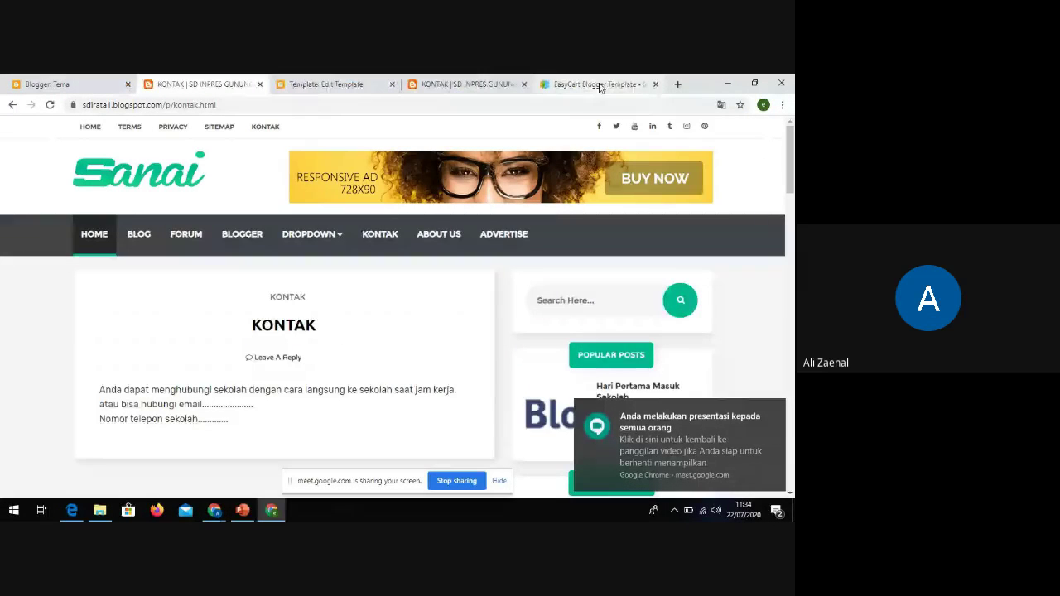
click(656, 84)
click(552, 84)
click(413, 84)
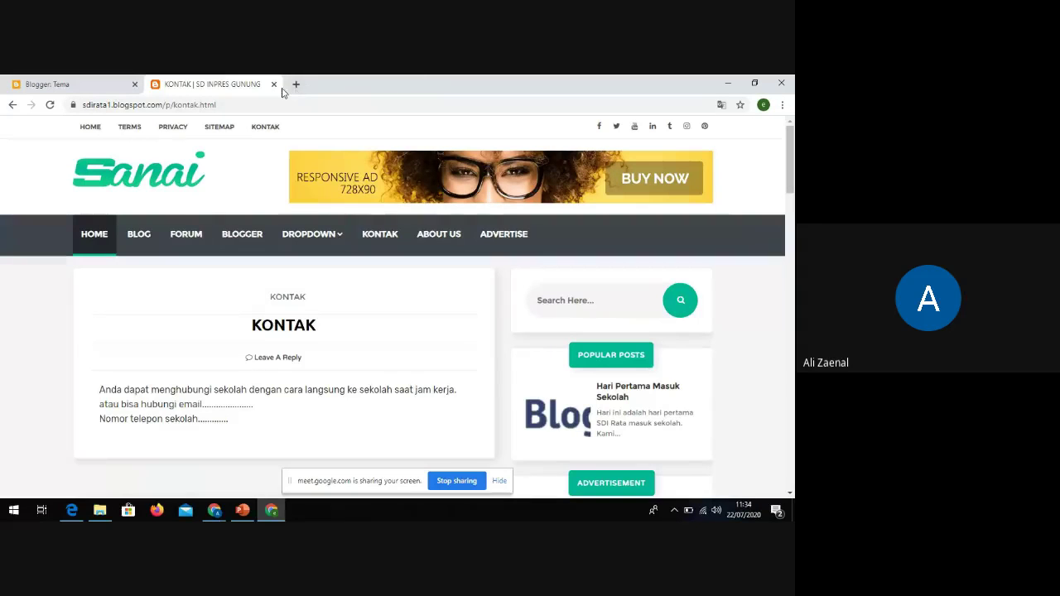
click(273, 83)
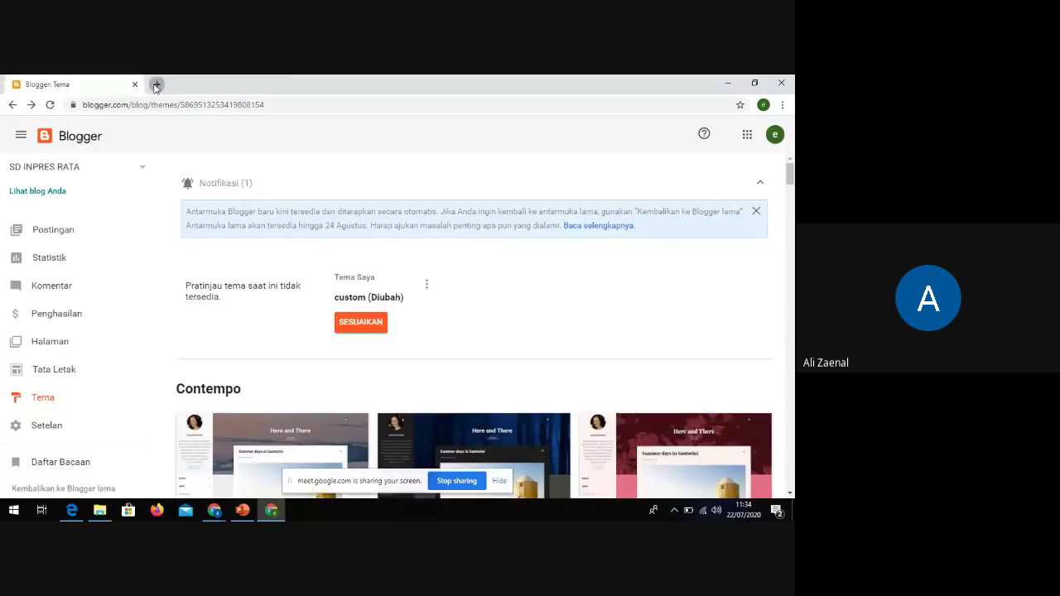
Search Google for 'beli domain' in a new tab and browse the results
click(156, 84)
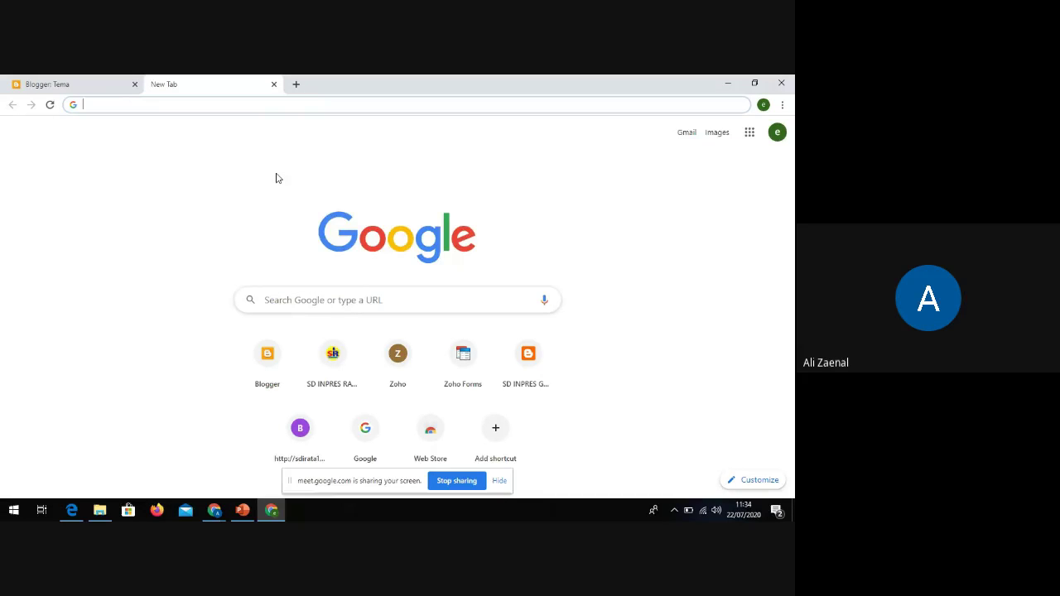
text(beli)
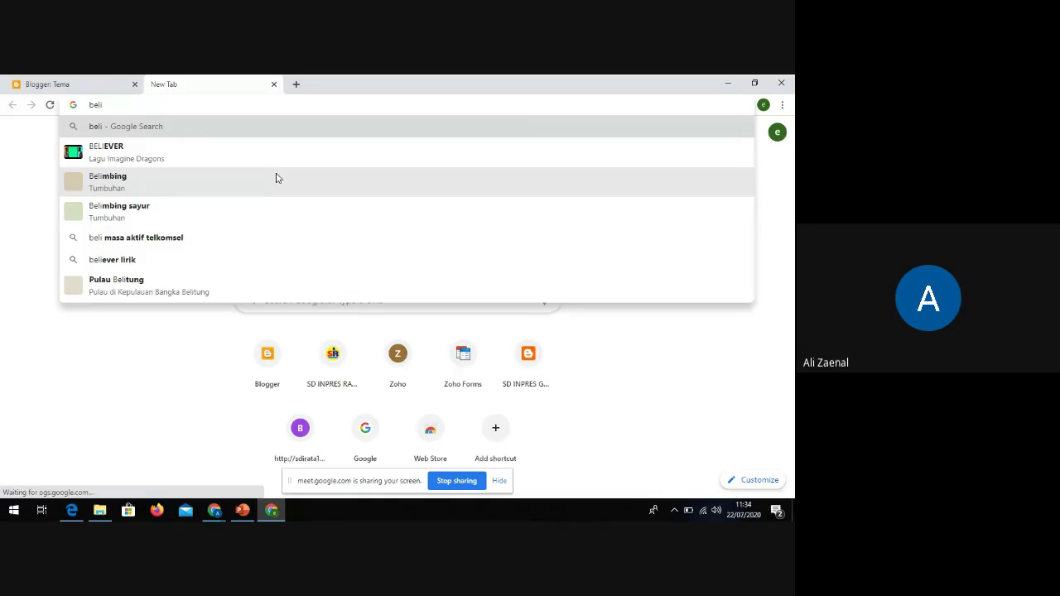
text( domain)
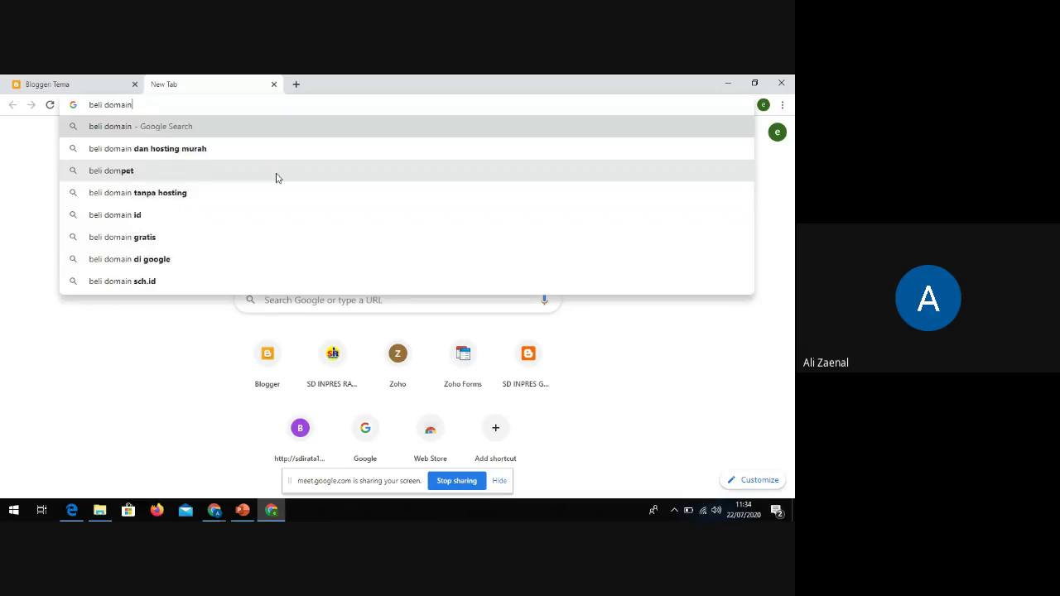
key(Return)
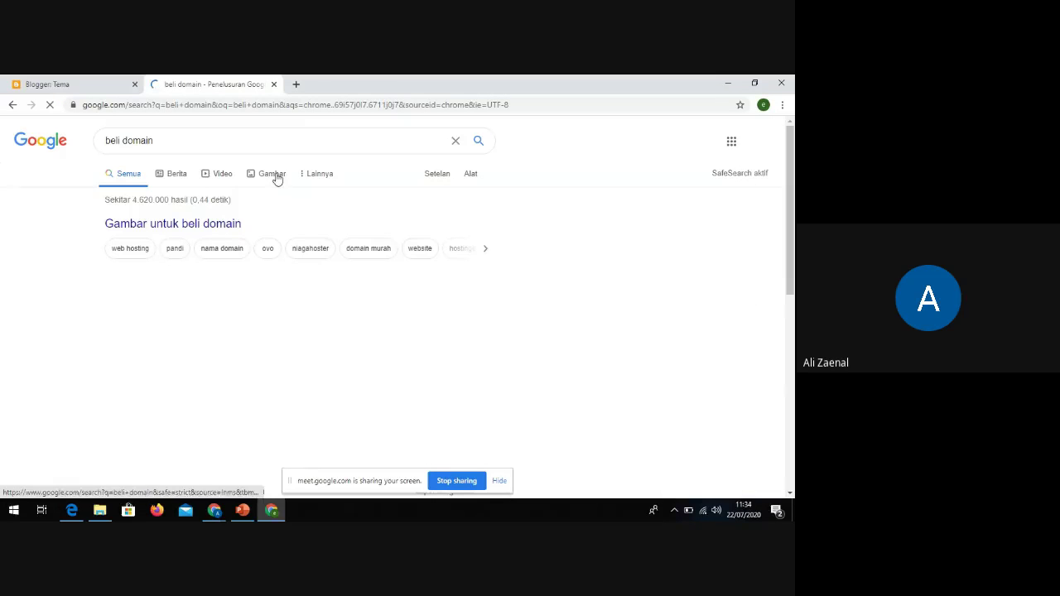
scroll(275, 189, down, 5)
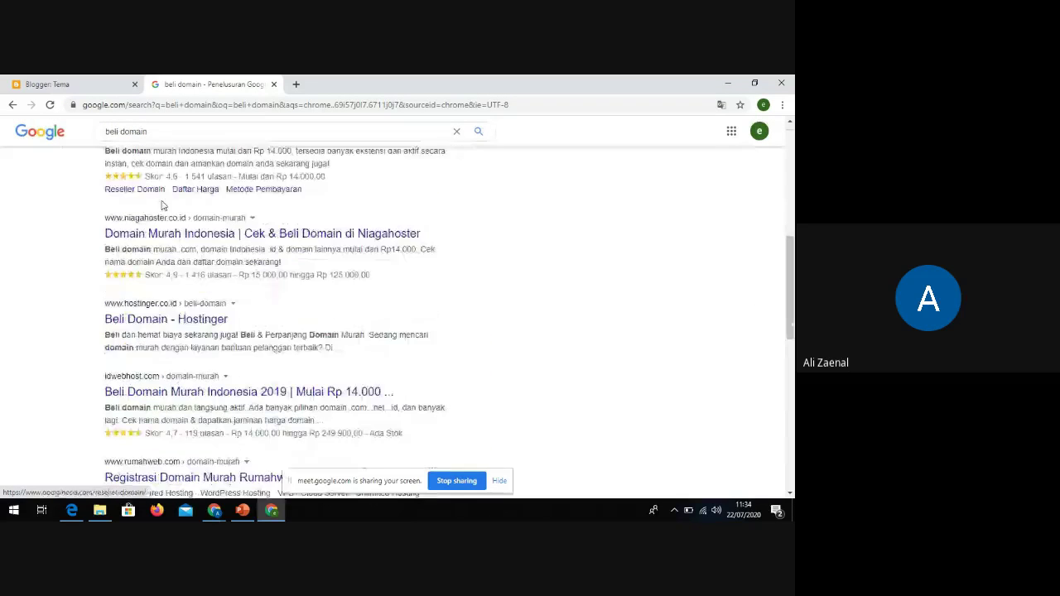
scroll(141, 226, up, 2)
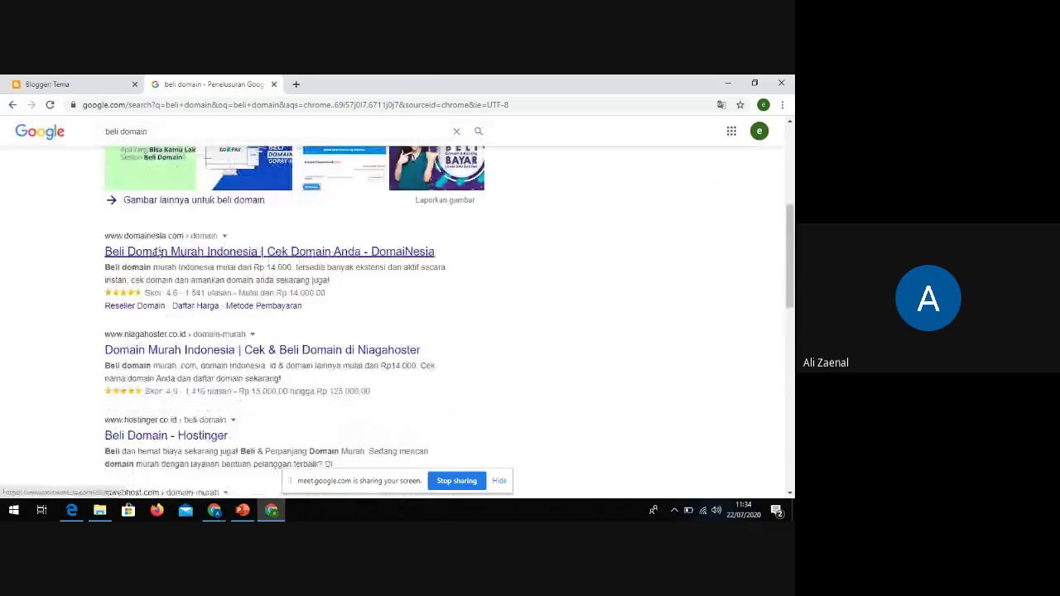
click(157, 252)
scroll(162, 259, down, 3)
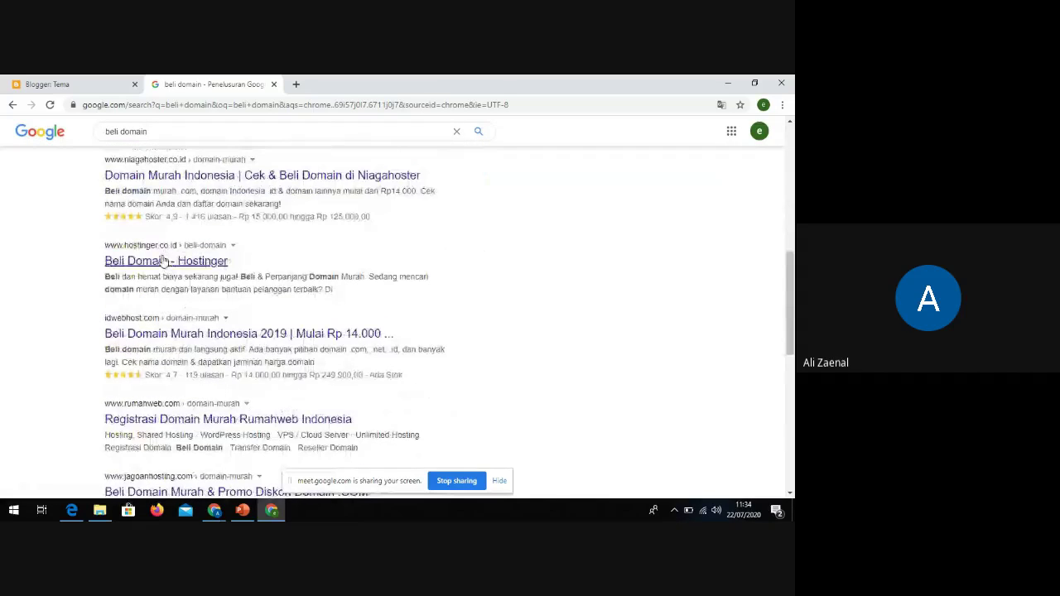
scroll(164, 264, down, 2)
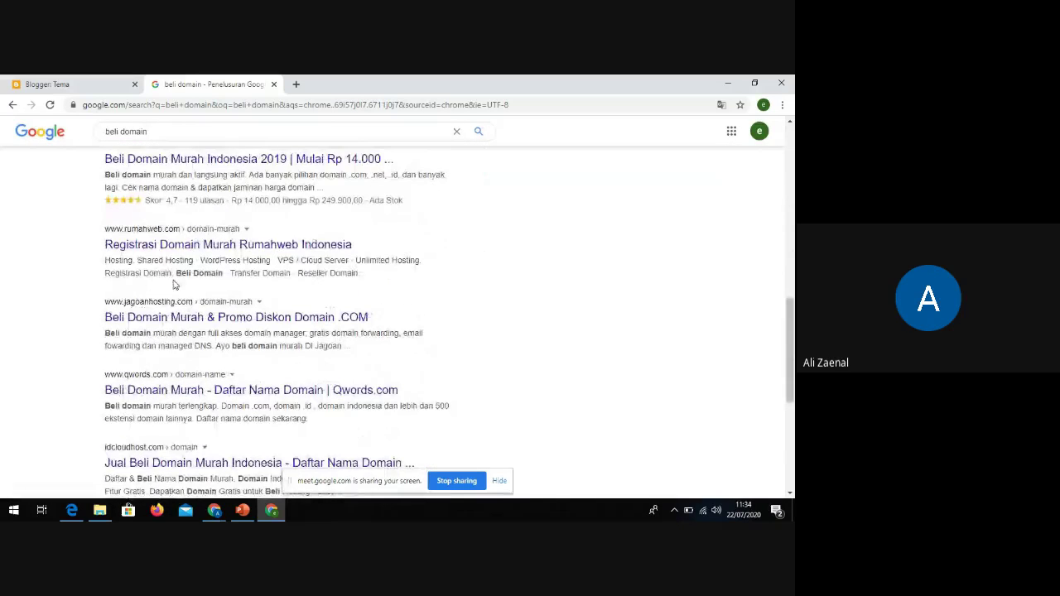
scroll(180, 296, down, 2)
scroll(202, 277, up, 7)
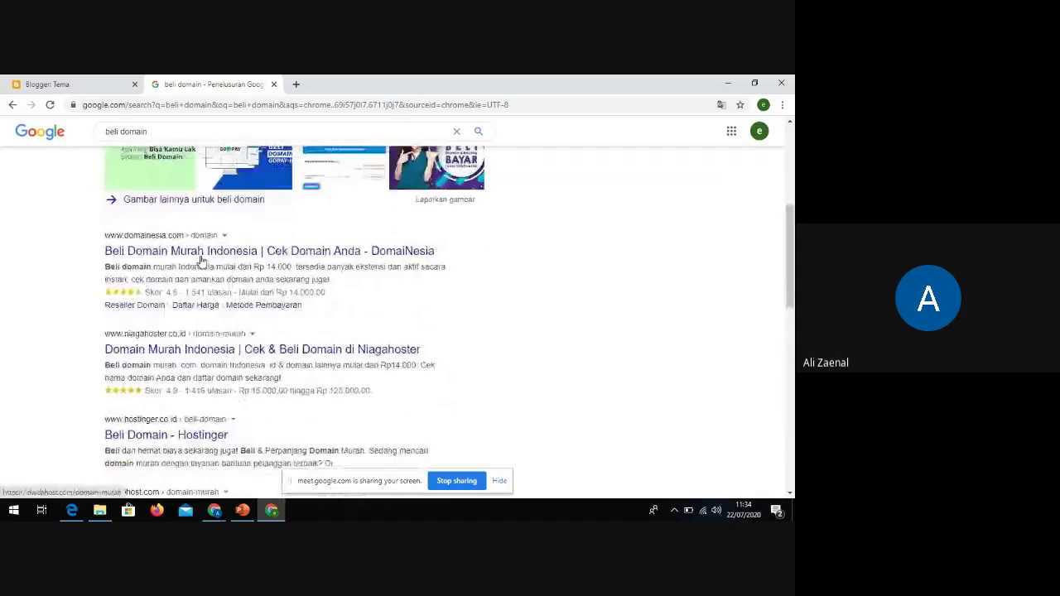
scroll(201, 260, up, 2)
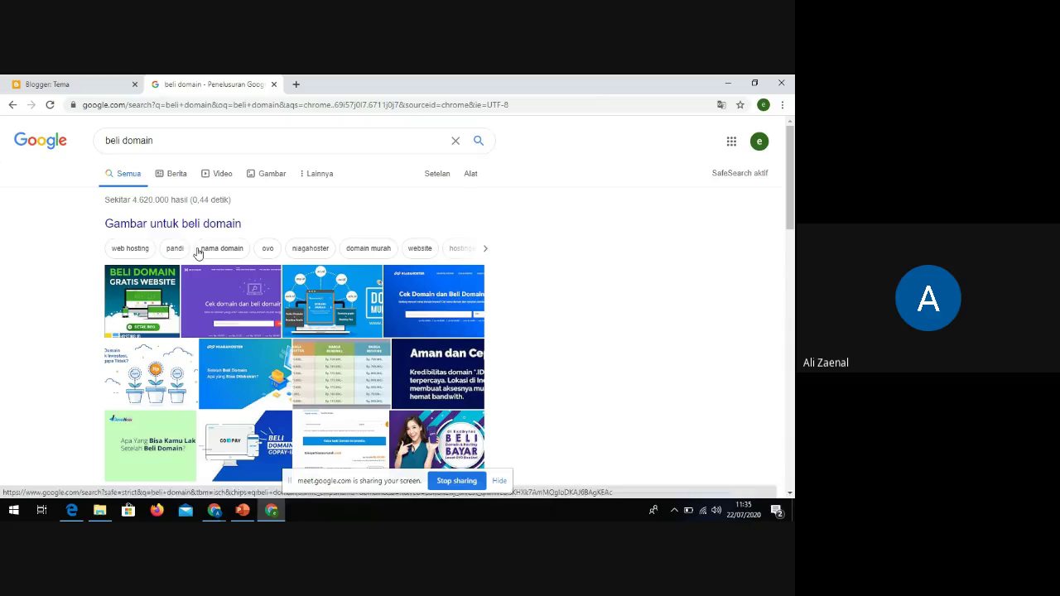
Replace the query with 'masterweb' and scroll down to the masterweb.com result
drag(172, 142, 97, 142)
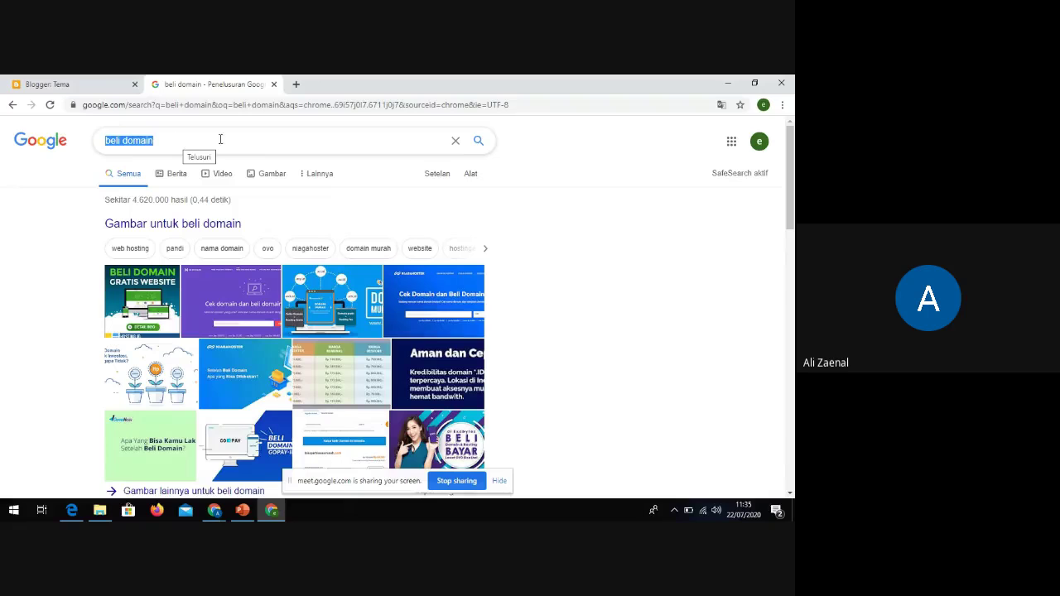
text(masterweb)
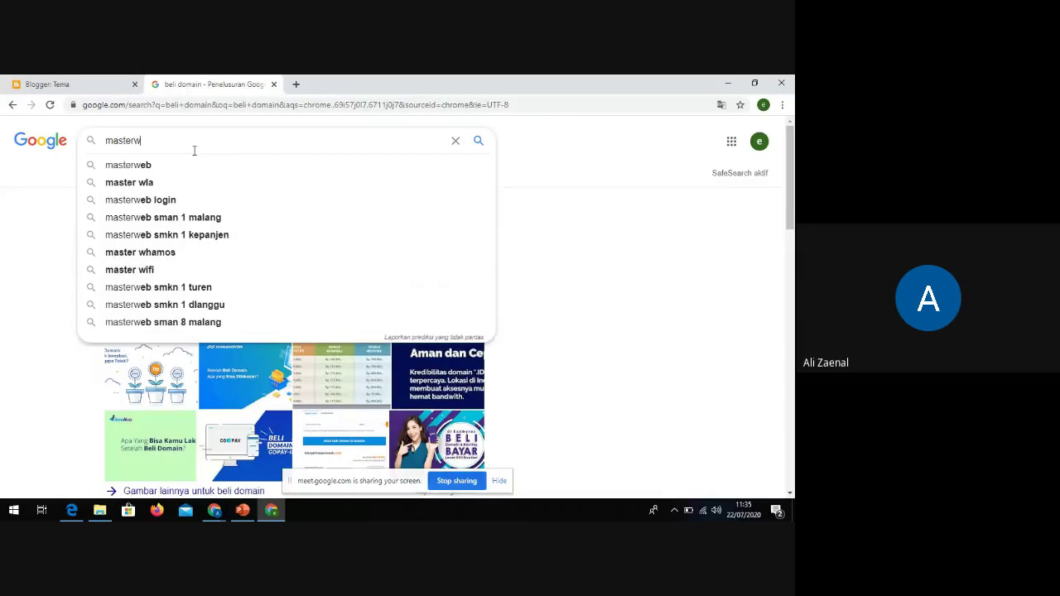
key(Return)
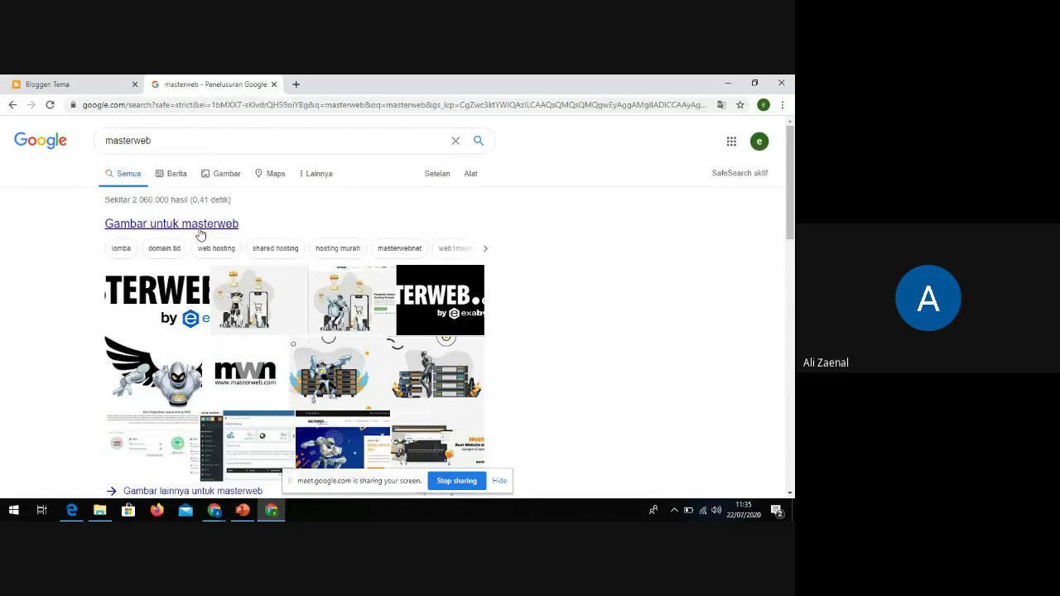
scroll(214, 234, down, 1)
scroll(224, 237, down, 1)
scroll(231, 238, down, 1)
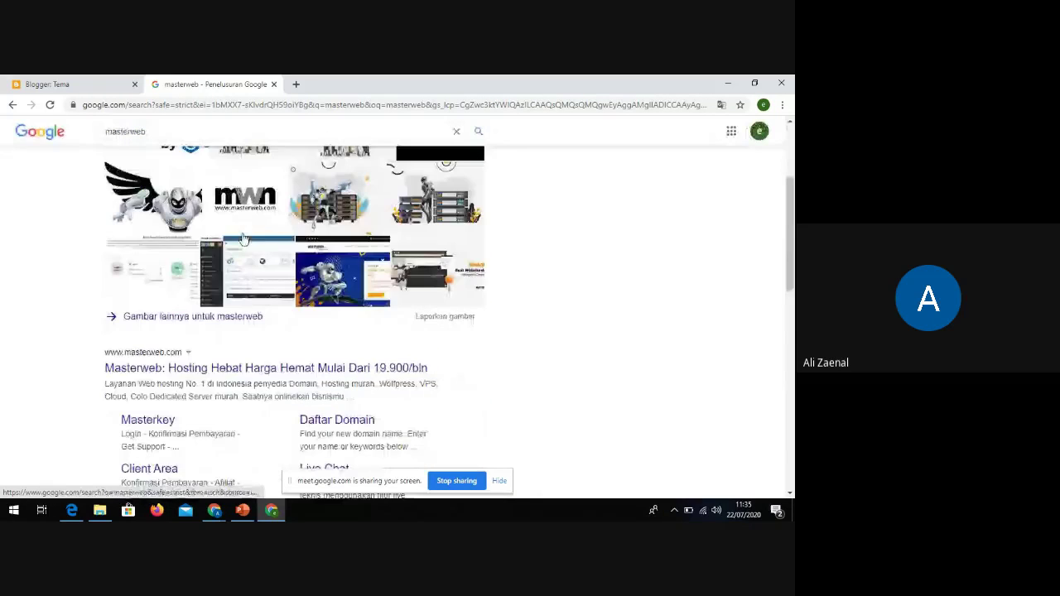
Open masterweb.com and check whether sdinpresrata22.sch.id is available
click(152, 365)
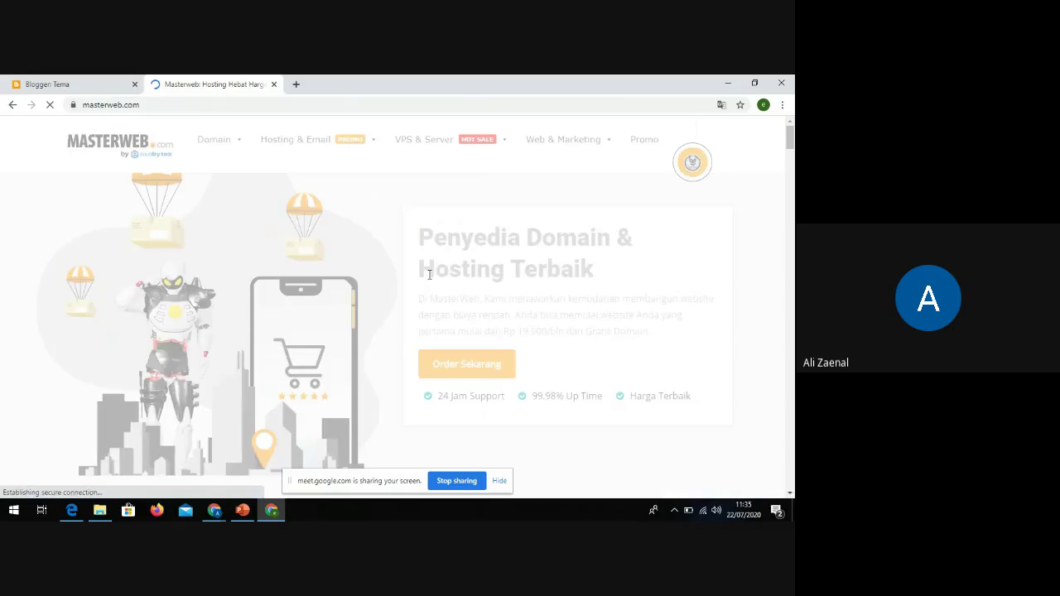
scroll(502, 290, down, 1)
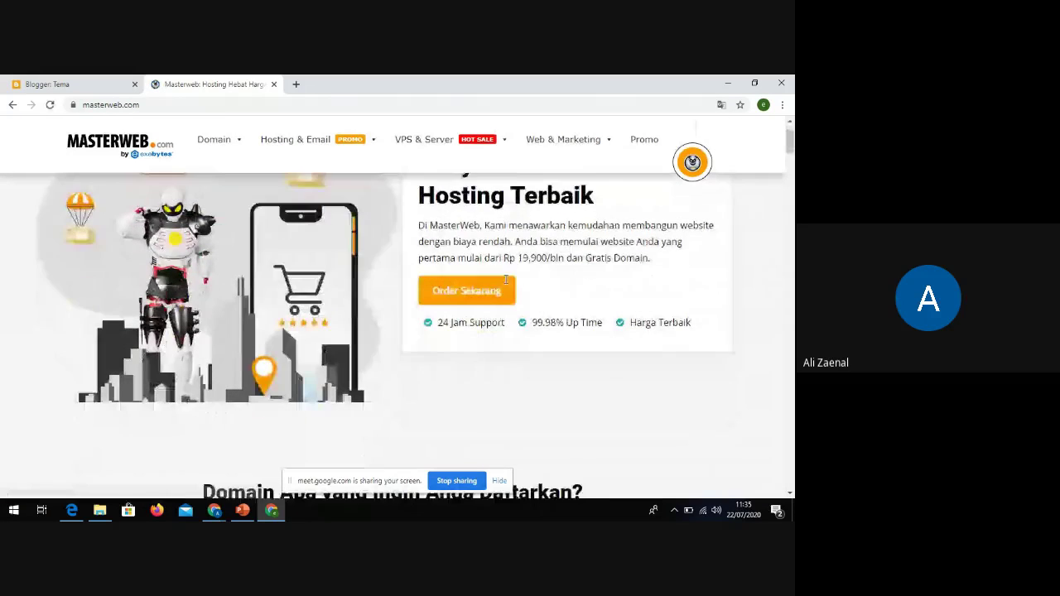
scroll(505, 280, down, 3)
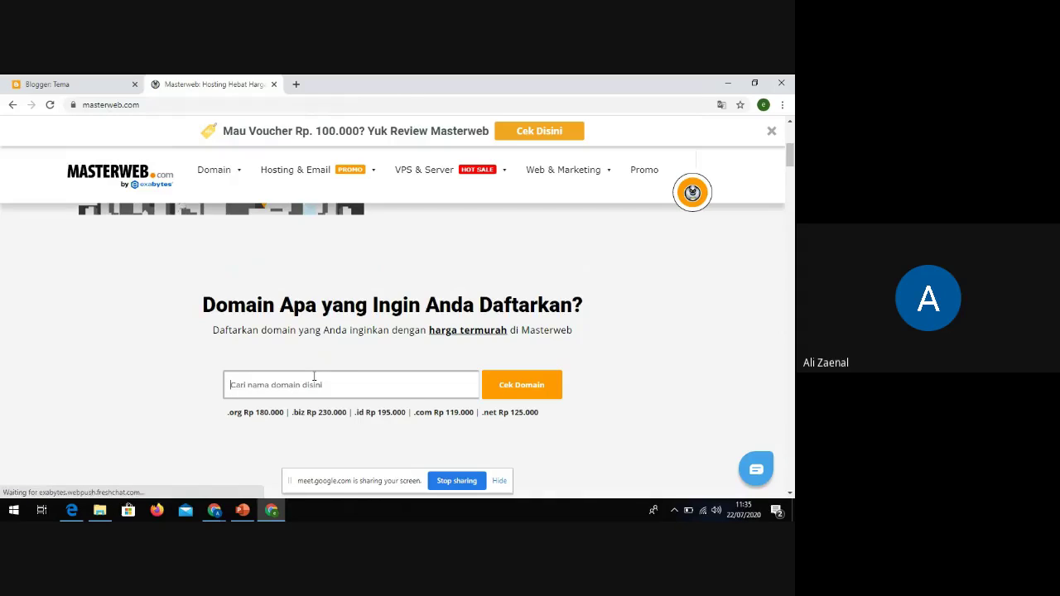
text(sdinpresrata.s)
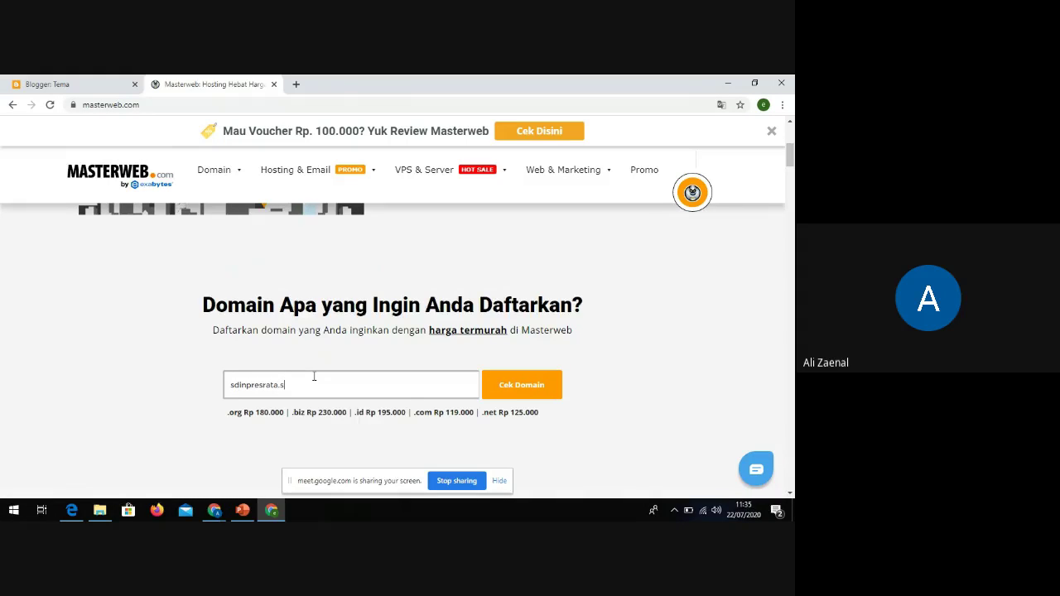
key(BackSpace)
key(BackSpace)
key(BackSpace)
text(22)
click(526, 388)
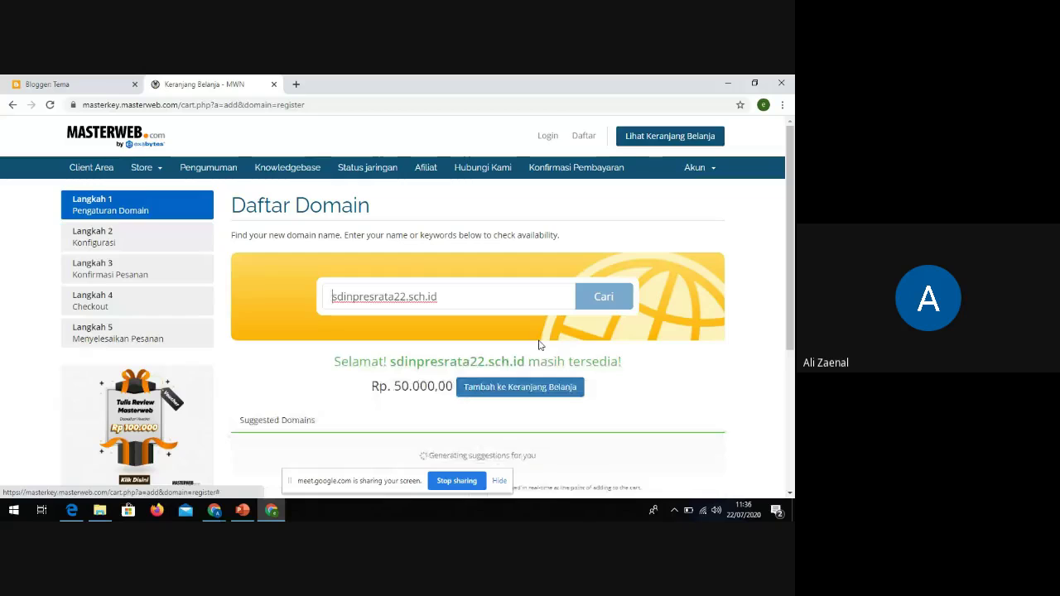
Confirm sdinpresrata22.sch.id is available at Rp. 50.000,00, add it to the cart and check out
scroll(542, 338, down, 3)
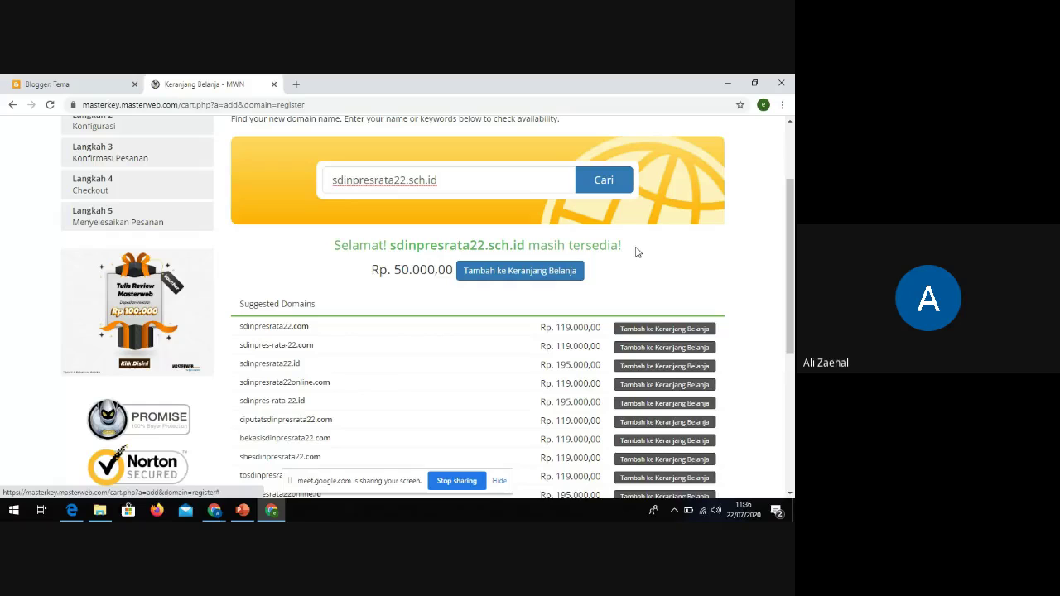
drag(642, 257, 332, 244)
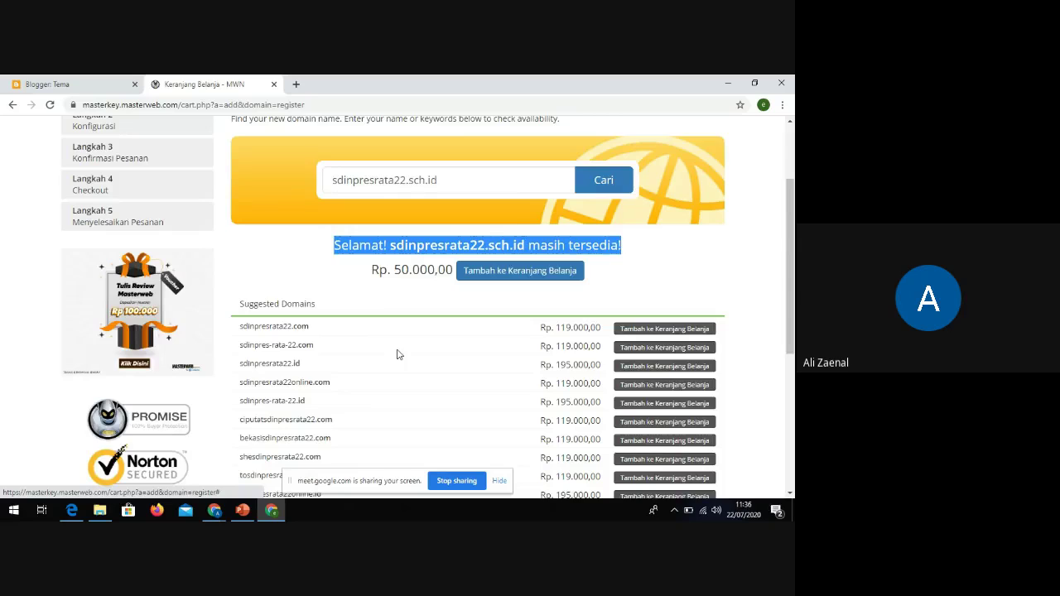
scroll(432, 331, up, 1)
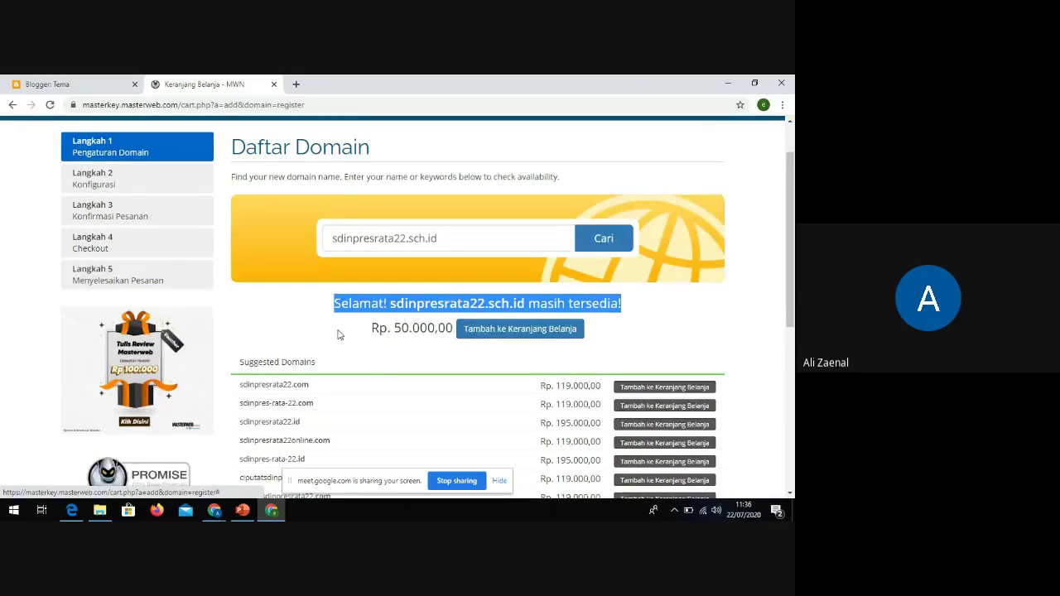
scroll(339, 334, up, 1)
scroll(338, 334, down, 1)
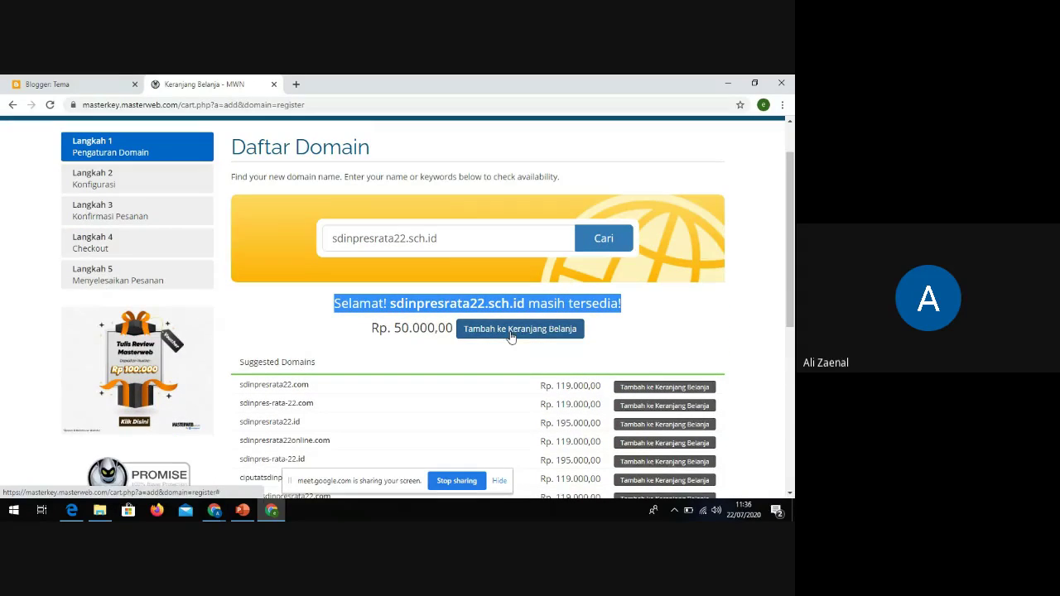
click(524, 331)
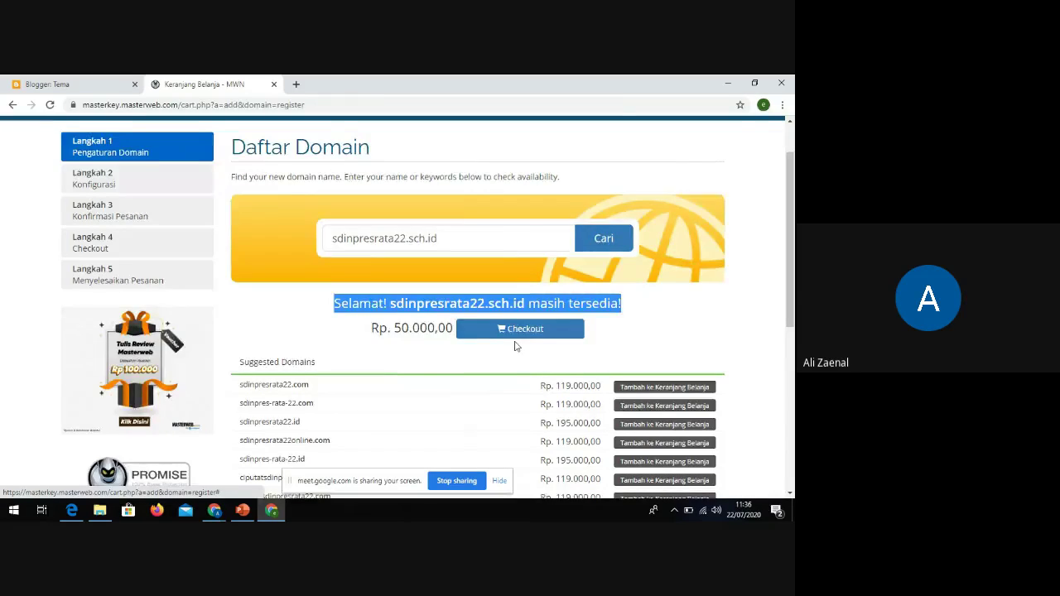
scroll(522, 344, up, 1)
click(522, 389)
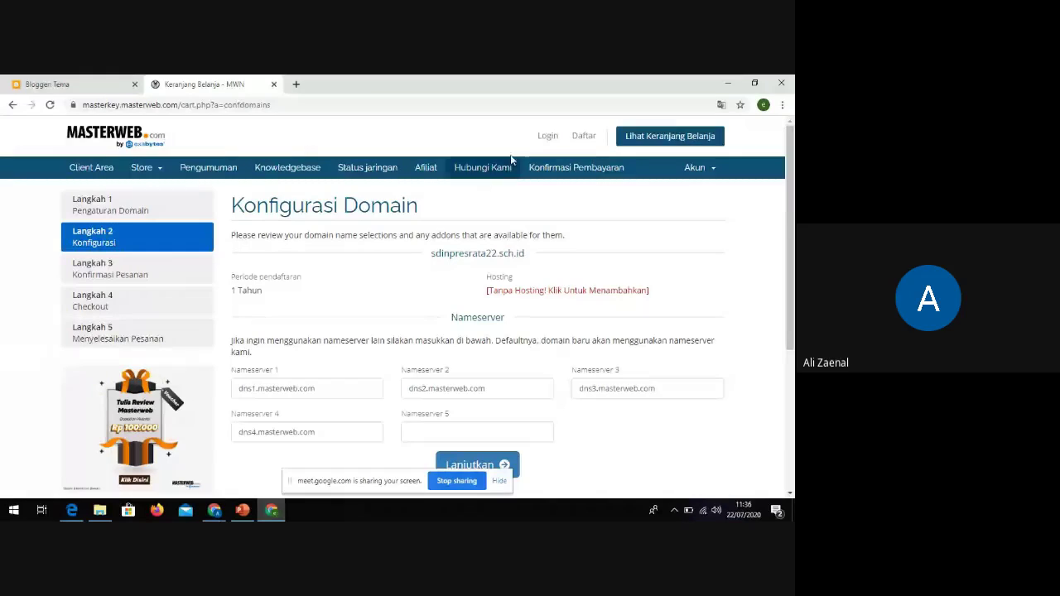
click(547, 138)
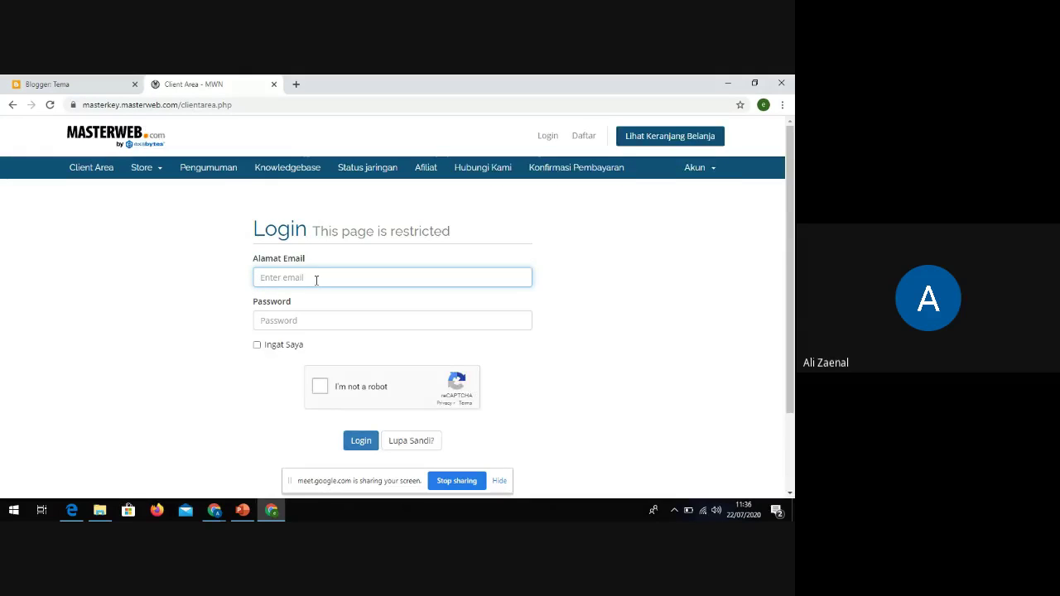
scroll(318, 282, down, 2)
scroll(322, 284, down, 1)
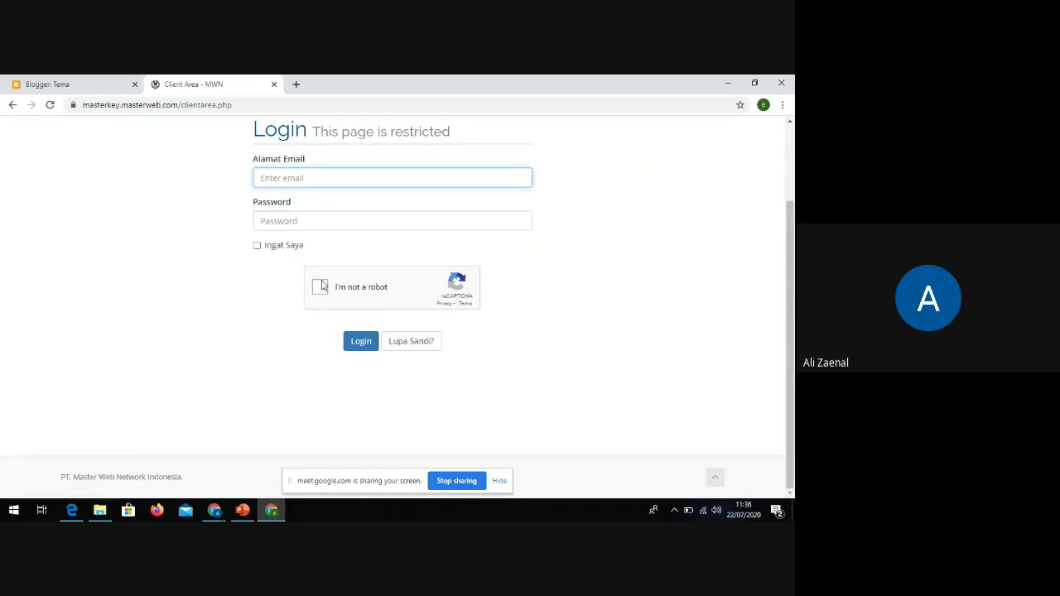
scroll(323, 285, up, 3)
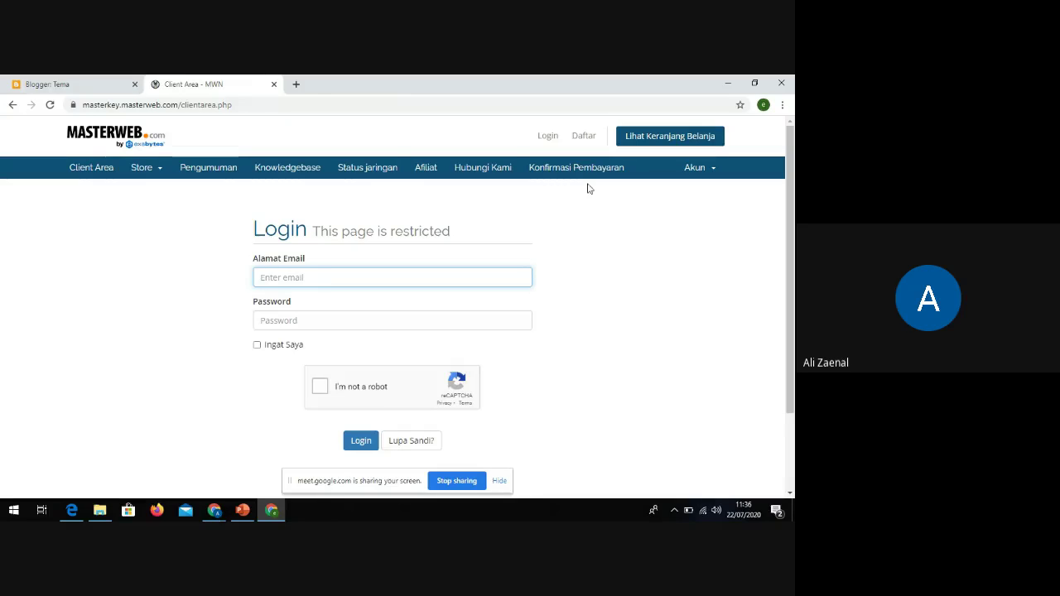
click(584, 137)
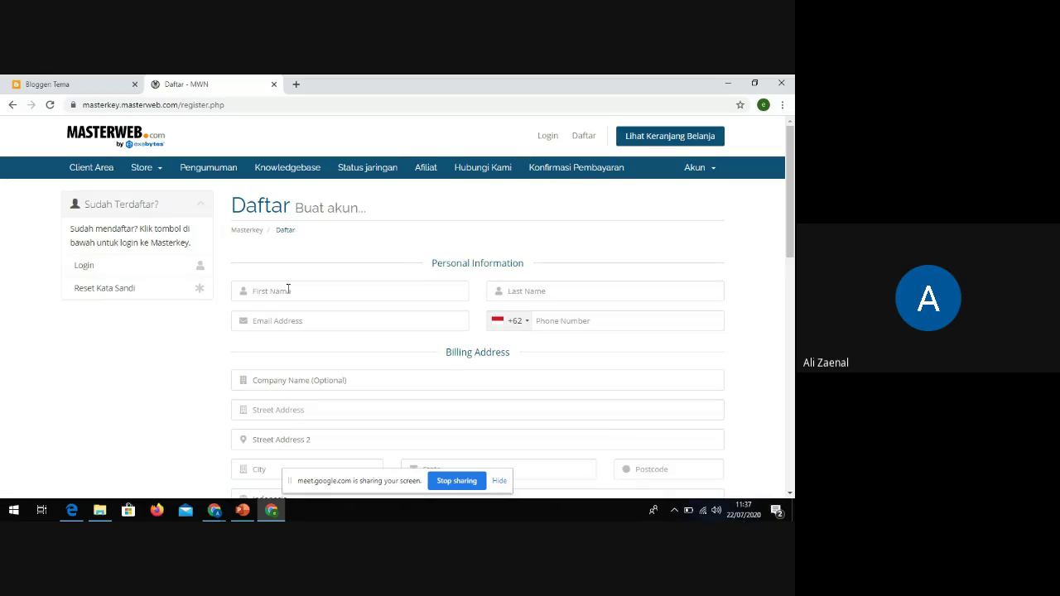
click(288, 291)
key(Tab)
click(303, 320)
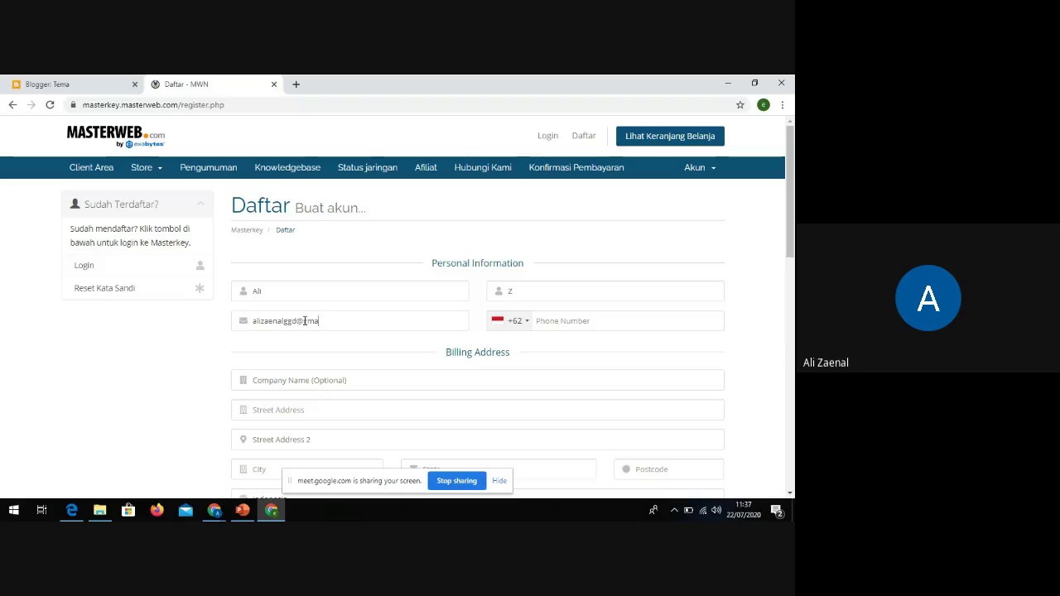
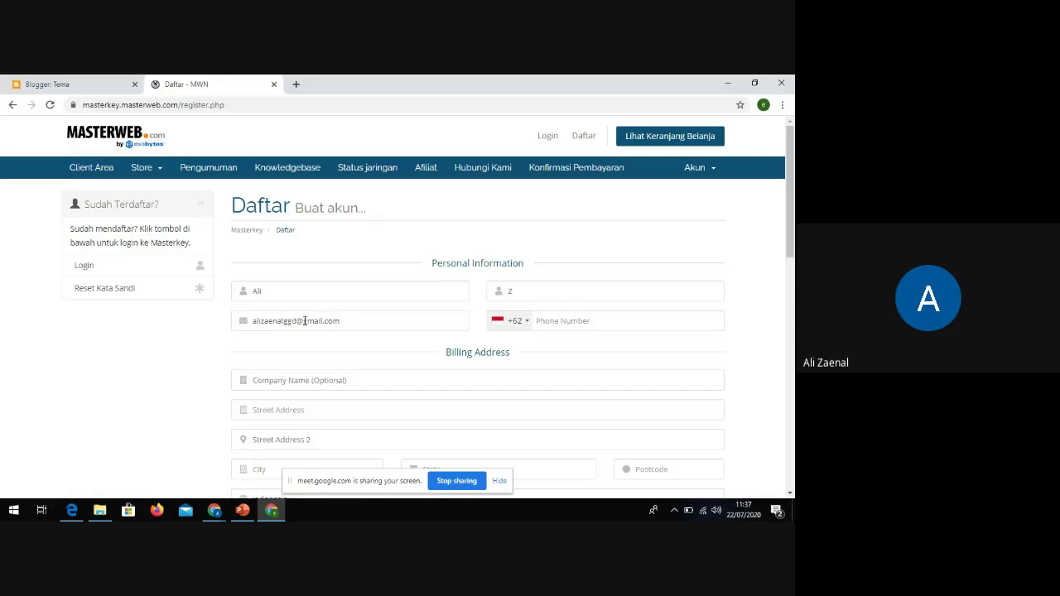
scroll(312, 357, down, 3)
click(303, 291)
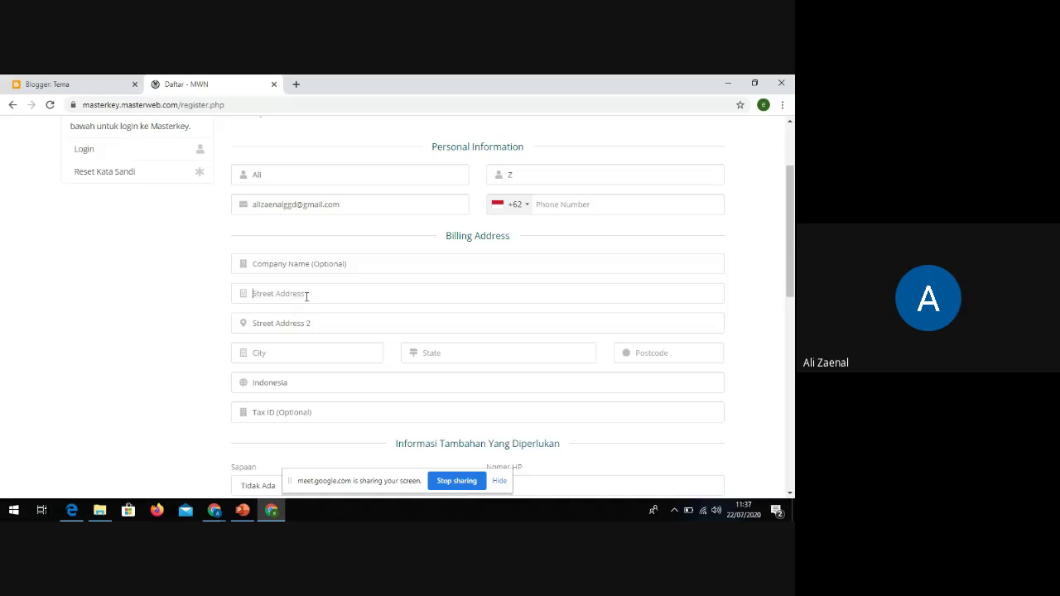
click(318, 267)
text(SDI)
text(Malwaka)
scroll(317, 268, down, 3)
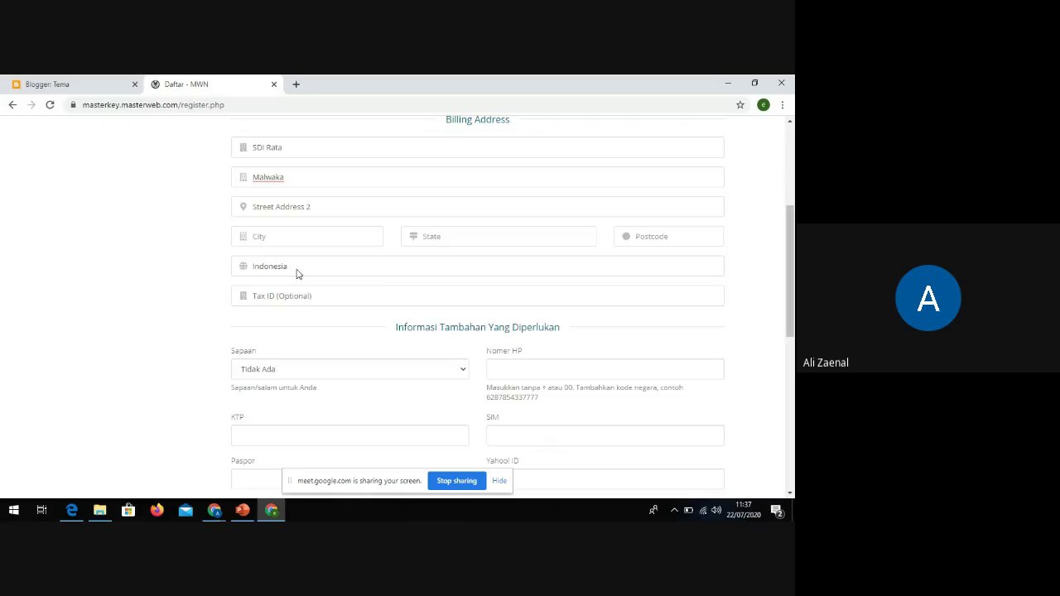
scroll(381, 290, down, 3)
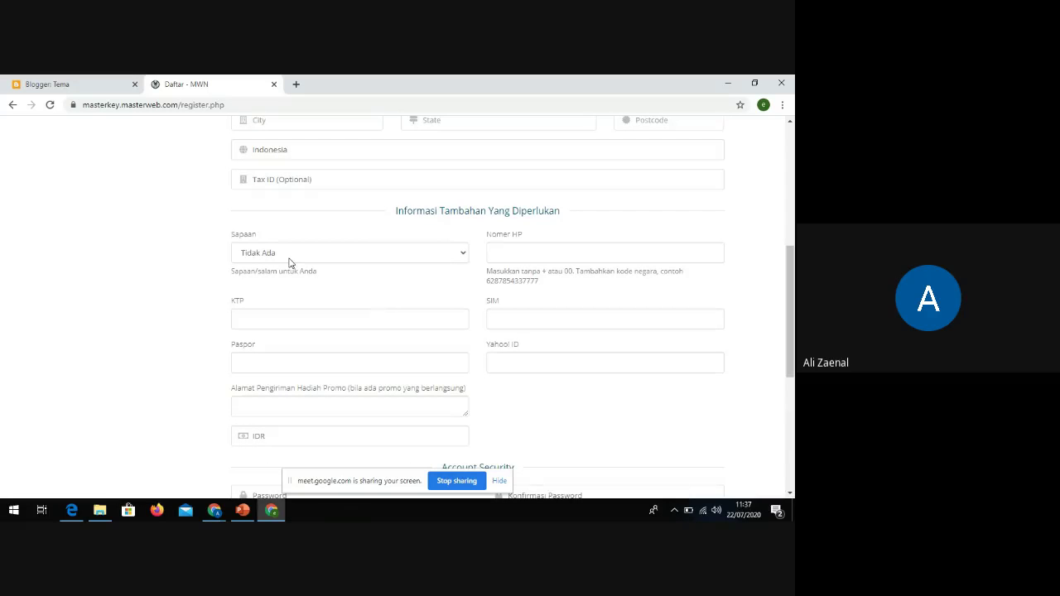
scroll(329, 273, down, 1)
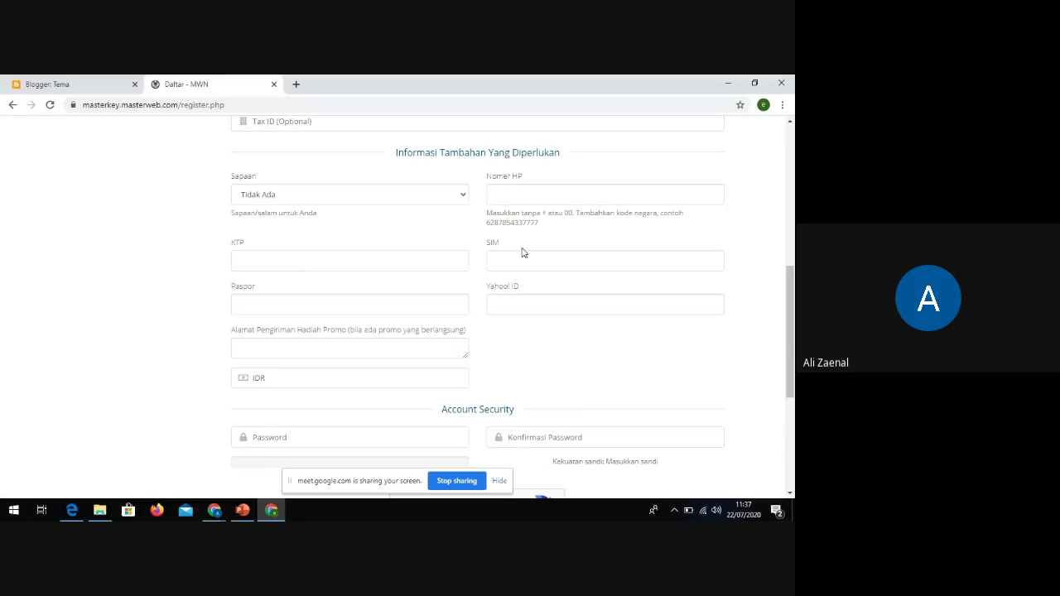
scroll(365, 305, down, 3)
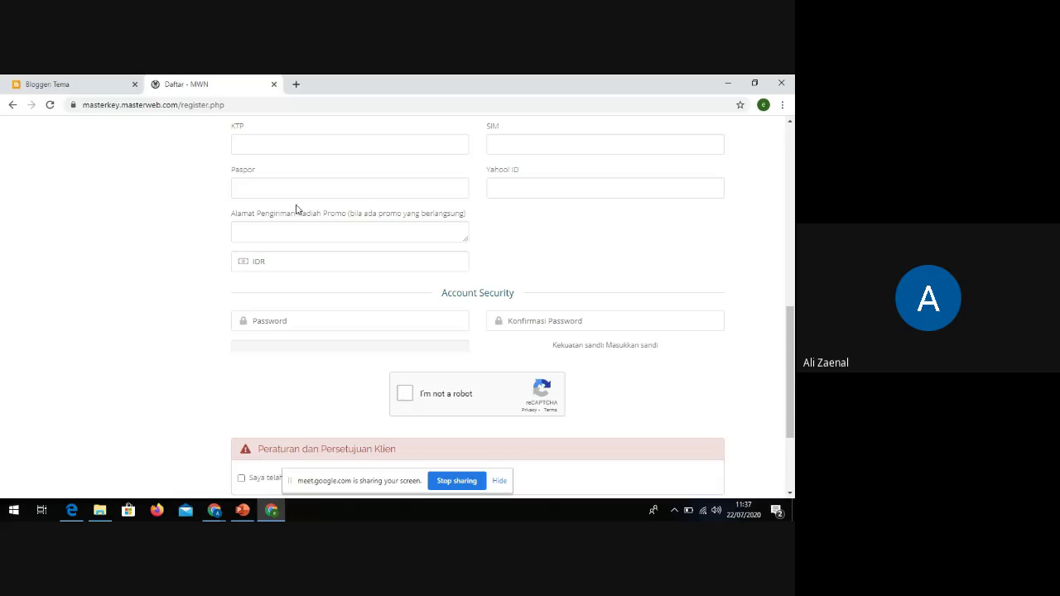
scroll(333, 320, down, 2)
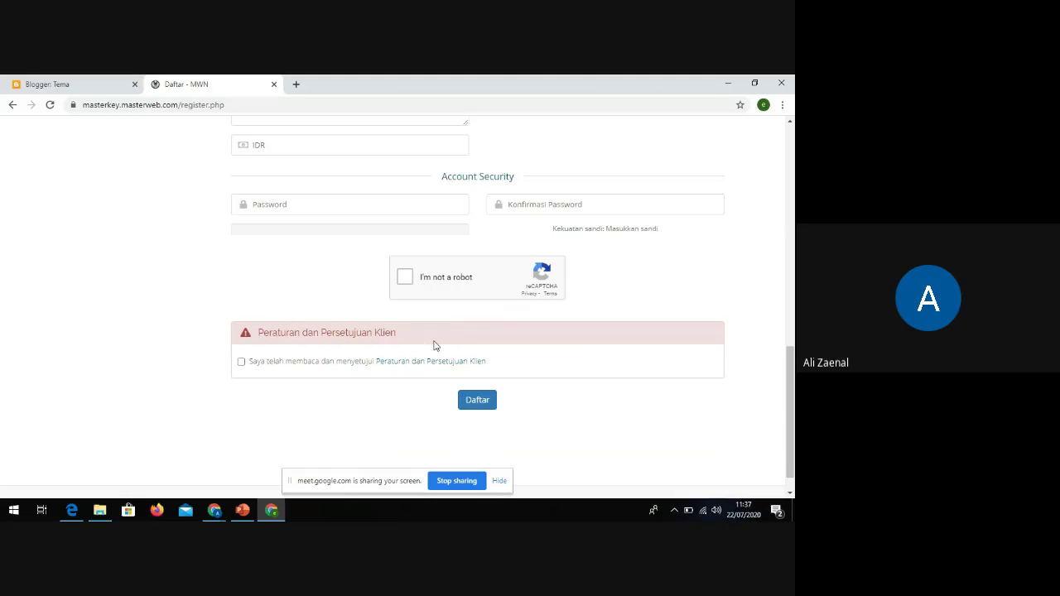
click(405, 279)
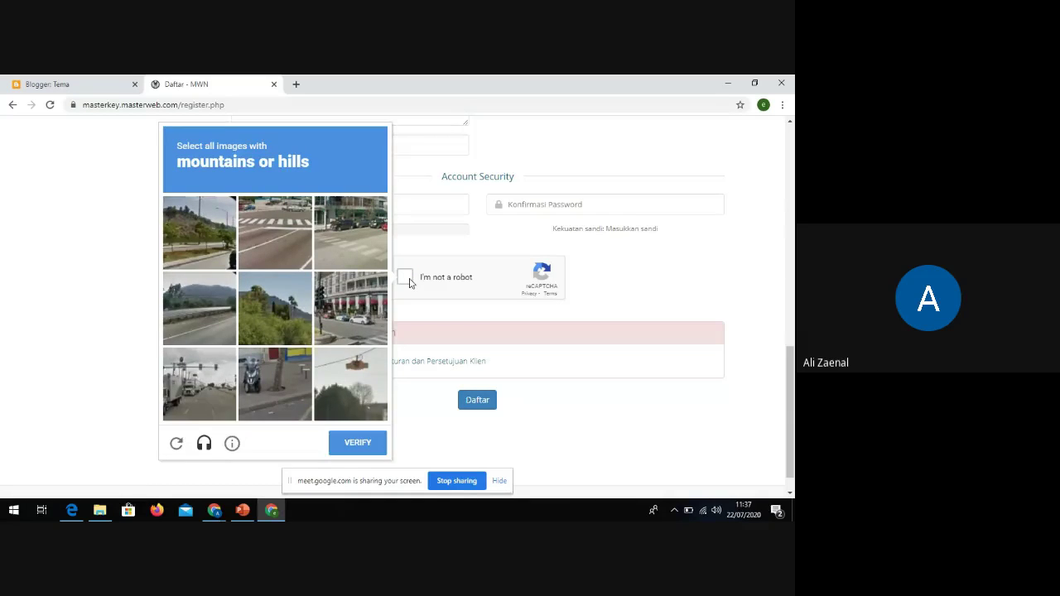
click(409, 280)
click(473, 402)
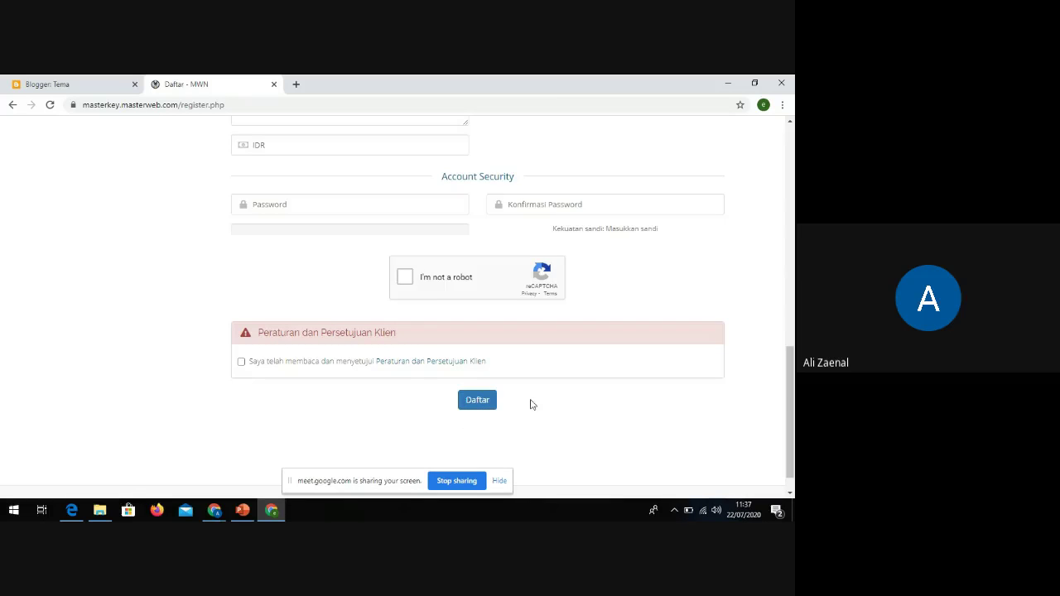
scroll(540, 407, up, 5)
scroll(540, 407, up, 5)
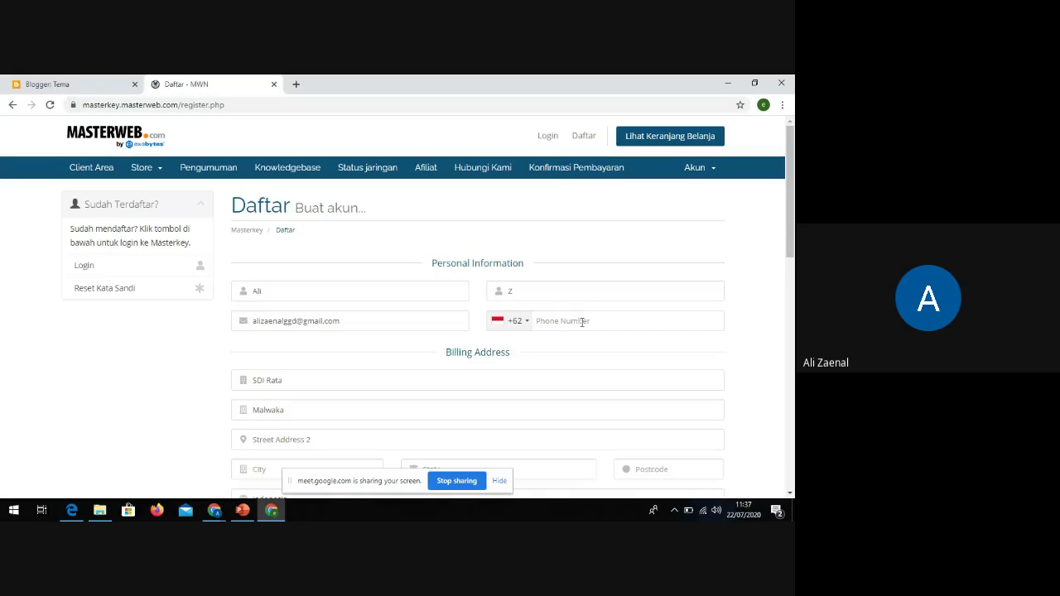
click(547, 136)
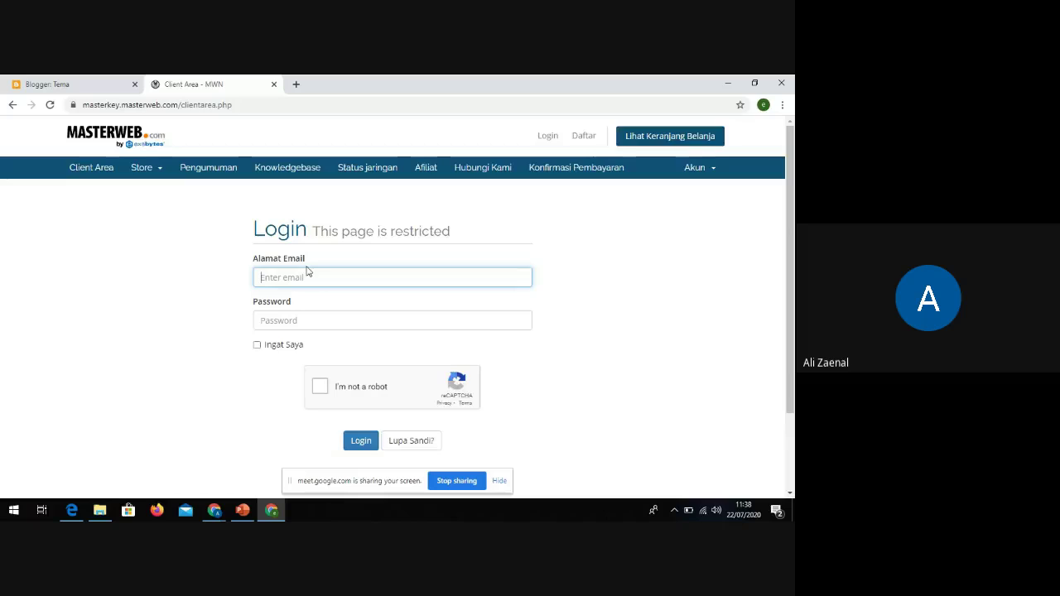
Enter the account e-mail and password on the Masterweb login form
scroll(307, 266, down, 1)
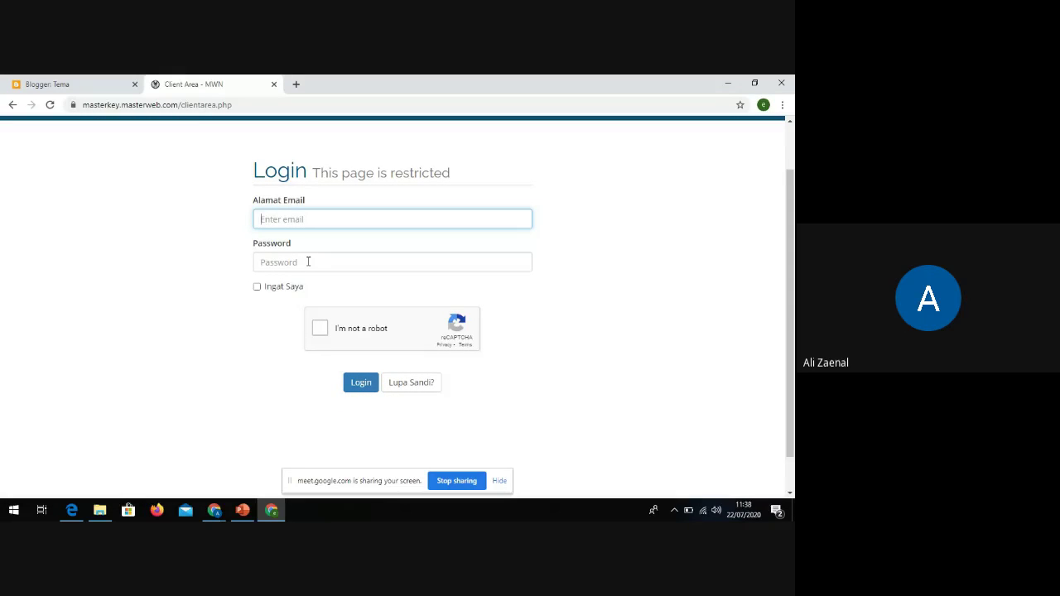
scroll(309, 262, up, 1)
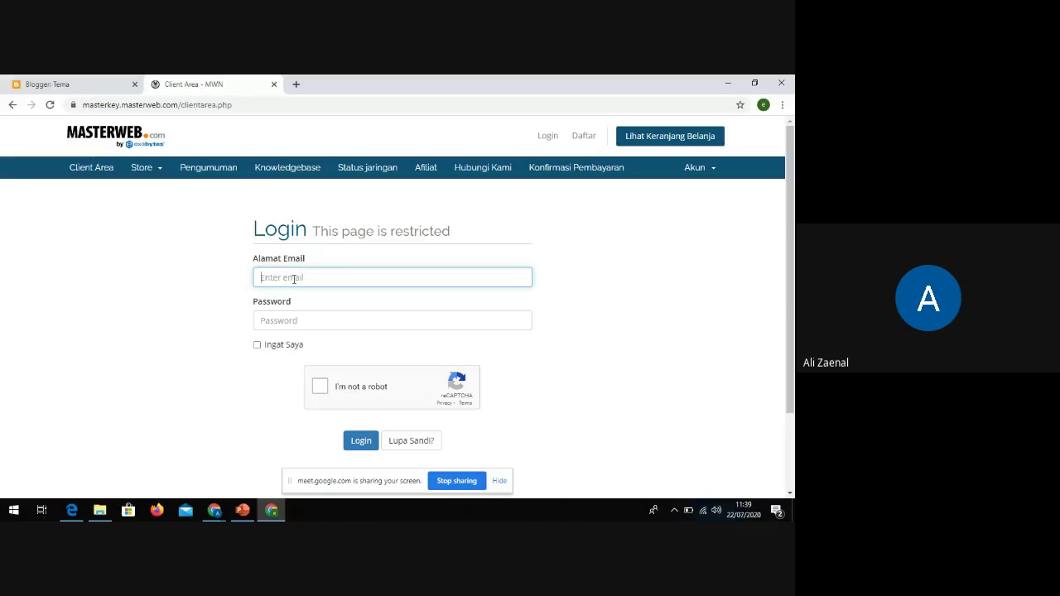
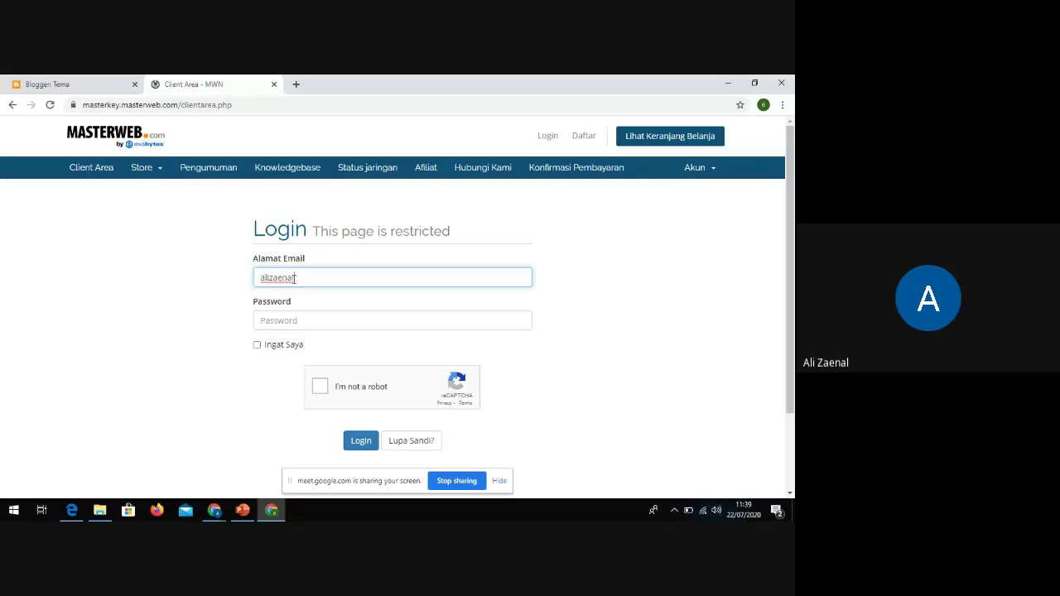
key(Tab)
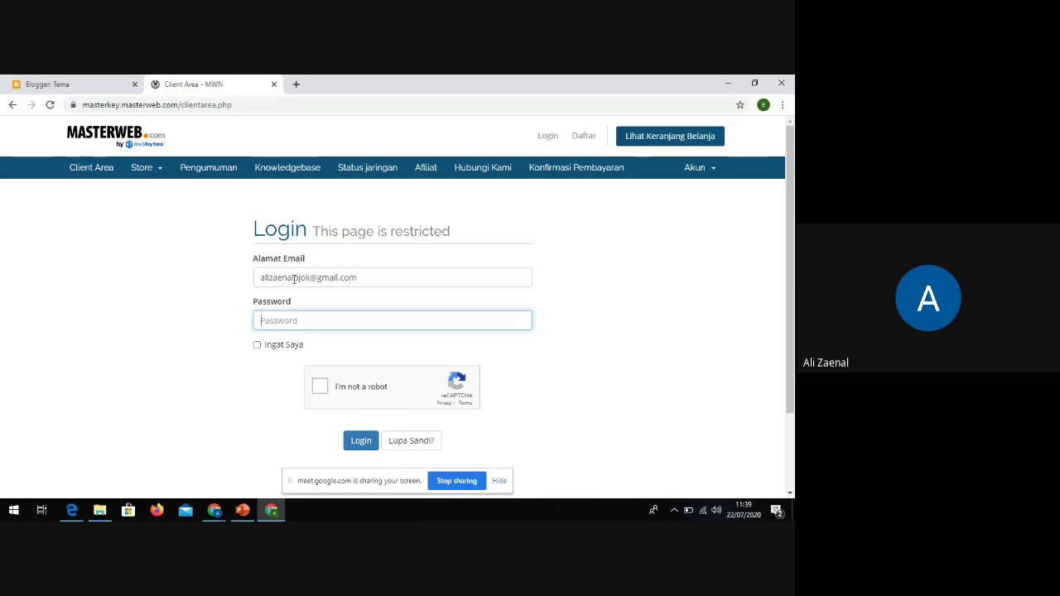
text(••••••••••)
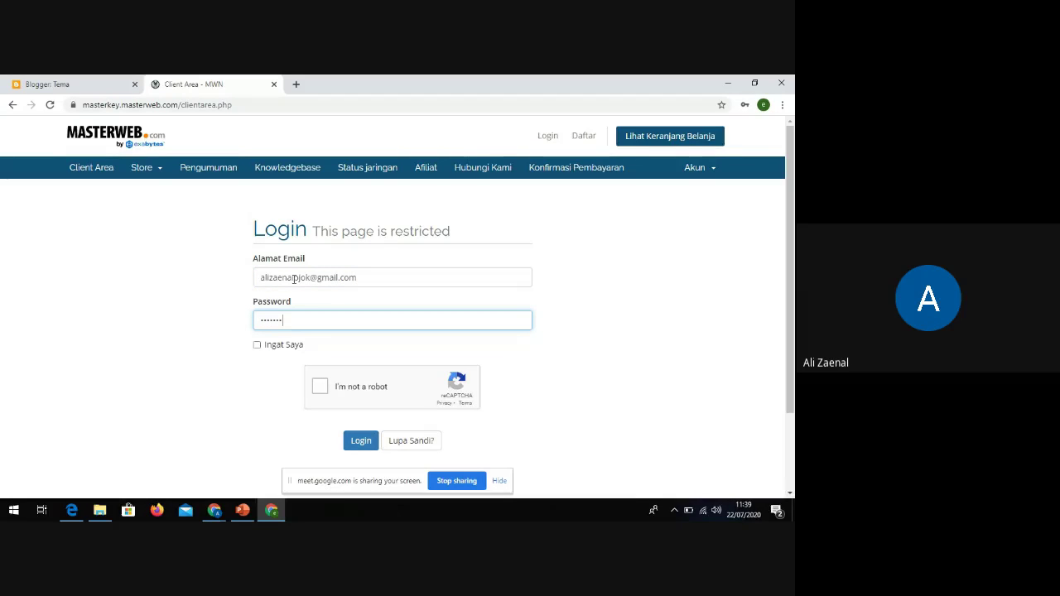
click(264, 347)
Pass the reCAPTCHA traffic-light image challenge and log in to the client area
click(319, 386)
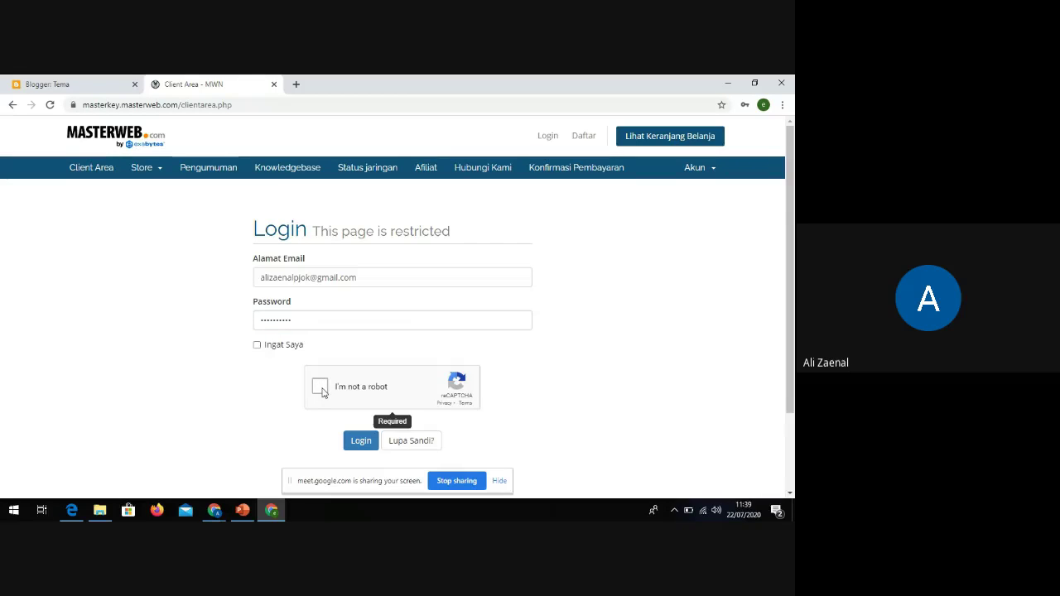
scroll(398, 389, down, 2)
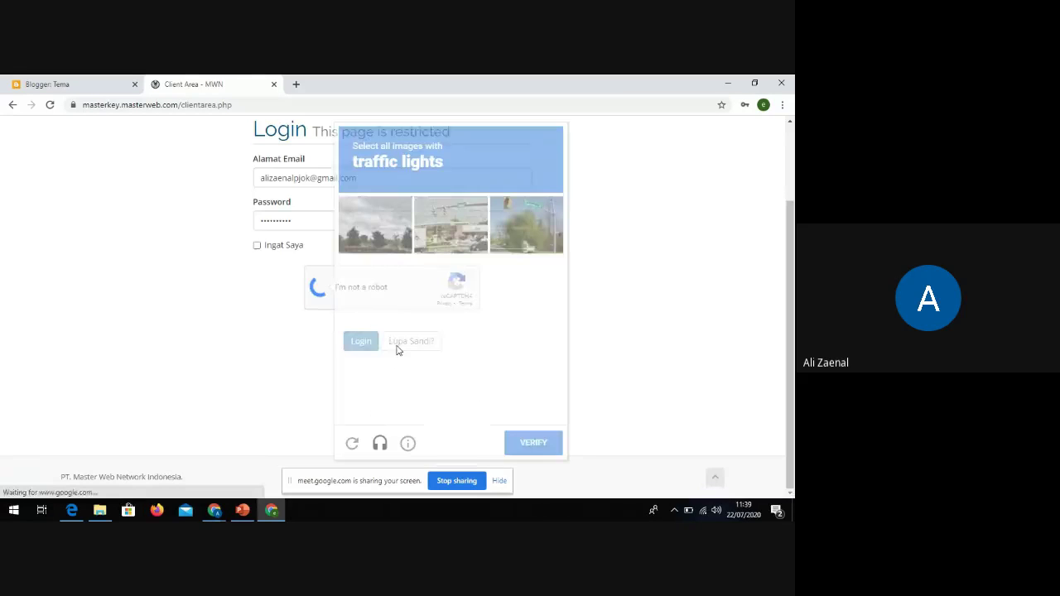
click(502, 233)
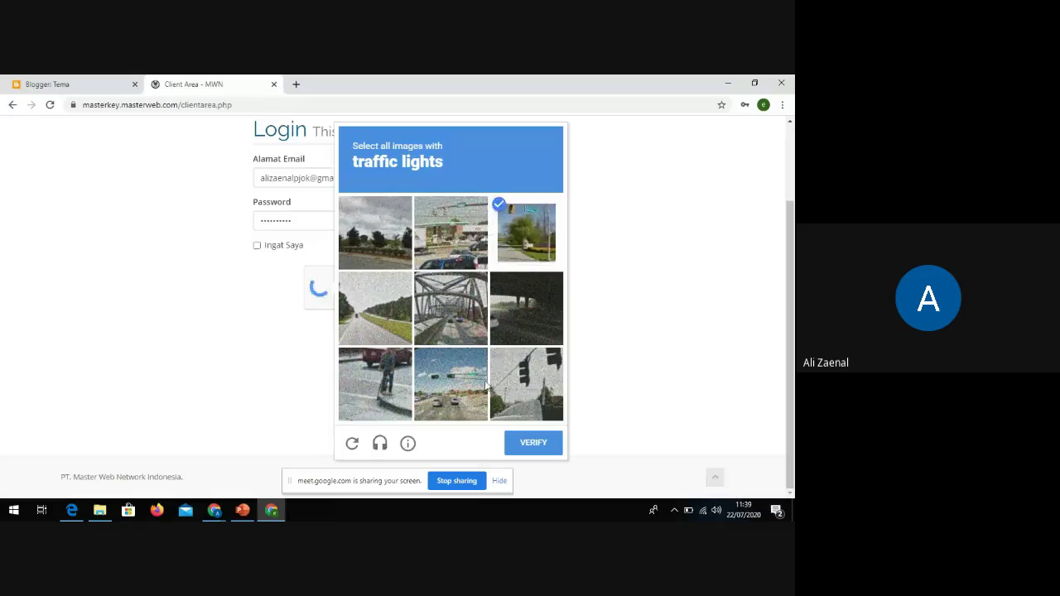
click(526, 383)
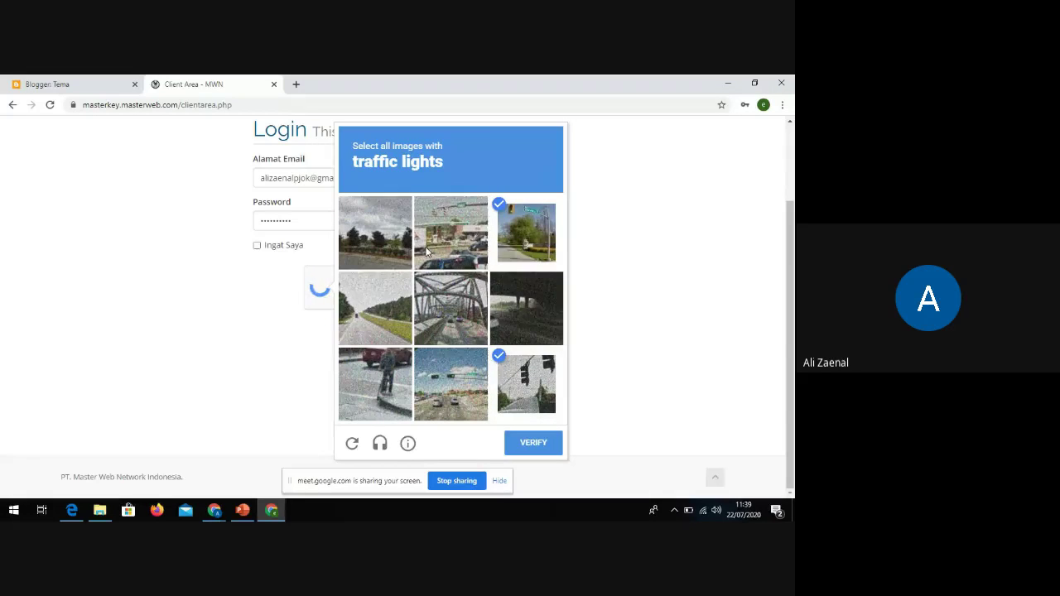
click(427, 252)
click(451, 383)
click(510, 453)
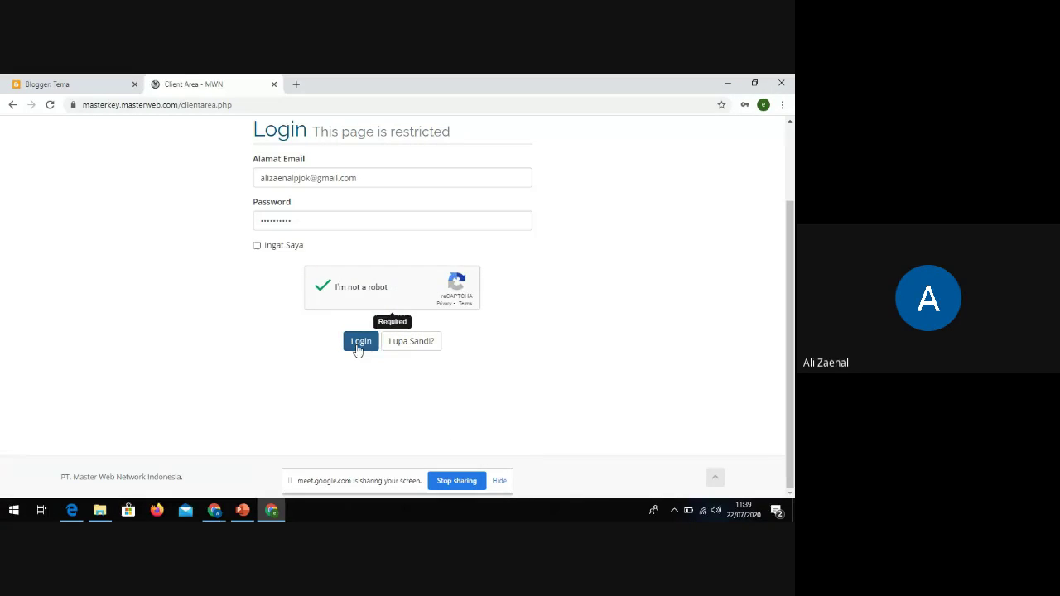
click(358, 350)
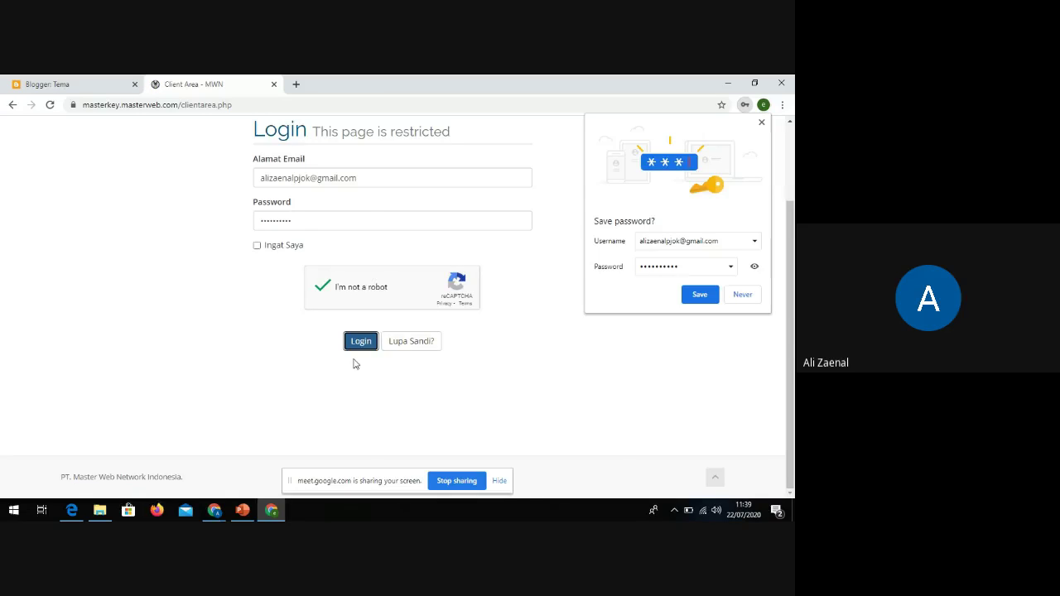
Decline saving the password and look over the client area dashboard with 3 services and 3 domains
click(742, 297)
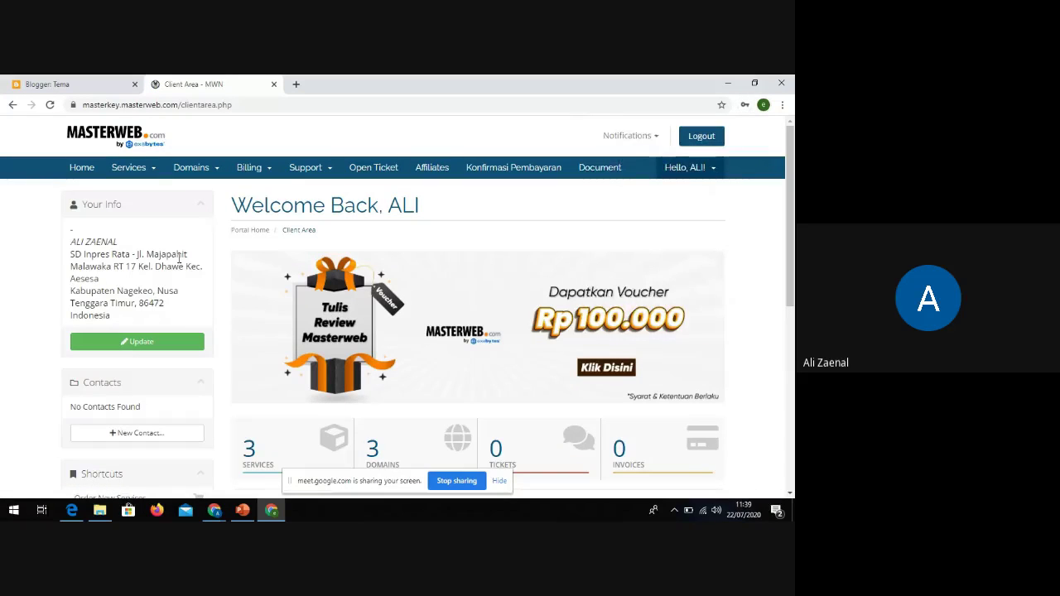
scroll(196, 276, down, 3)
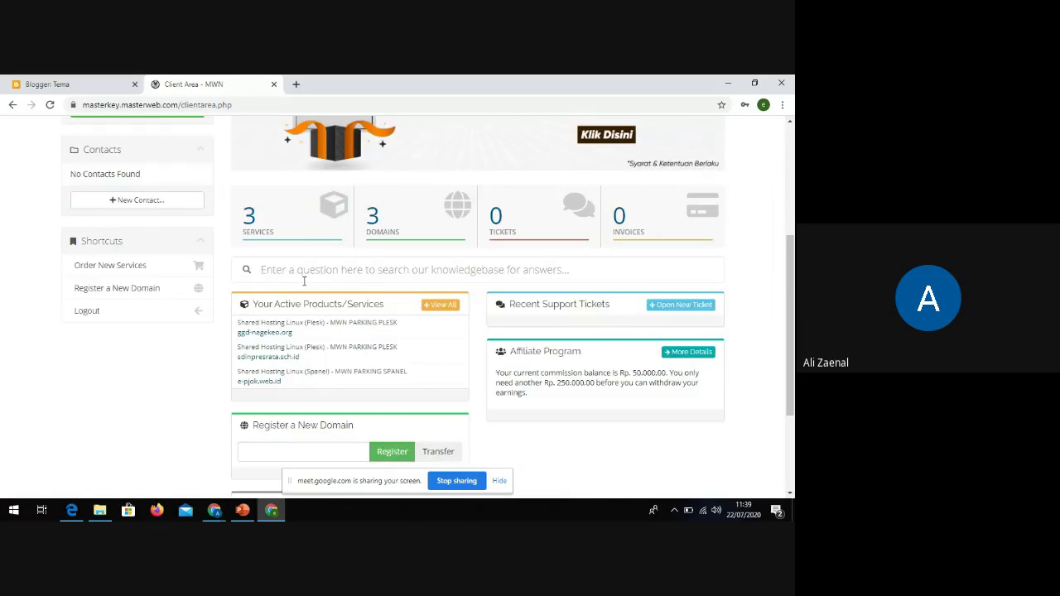
scroll(304, 282, up, 3)
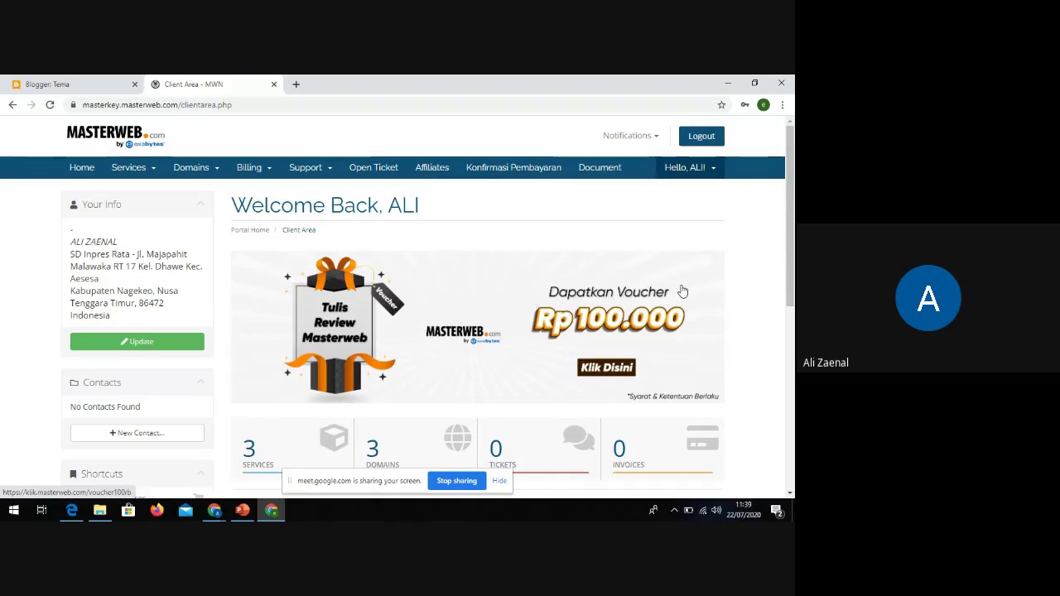
scroll(684, 297, down, 1)
scroll(704, 364, down, 3)
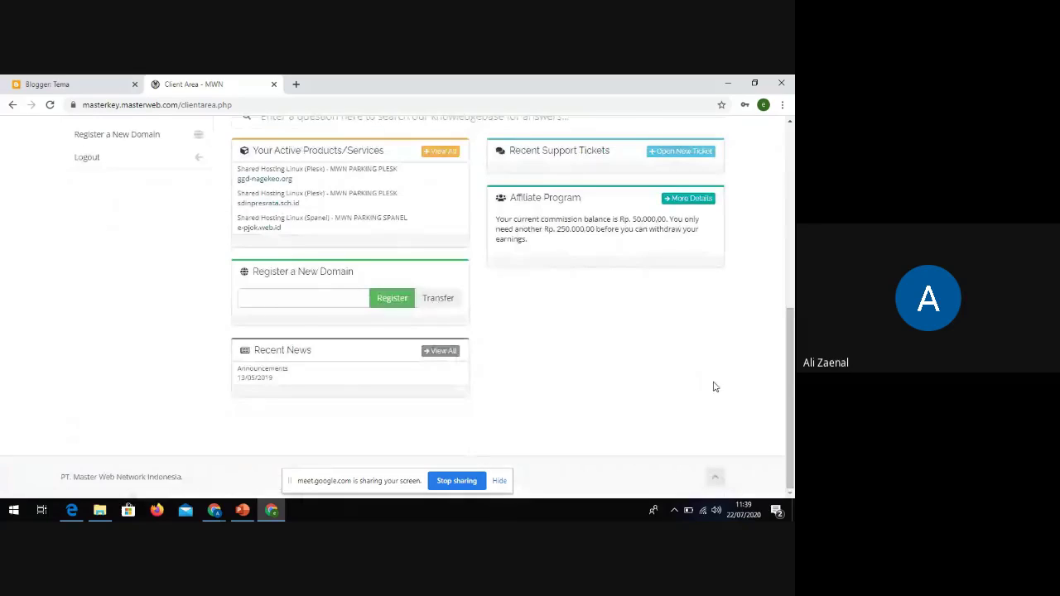
scroll(580, 406, up, 3)
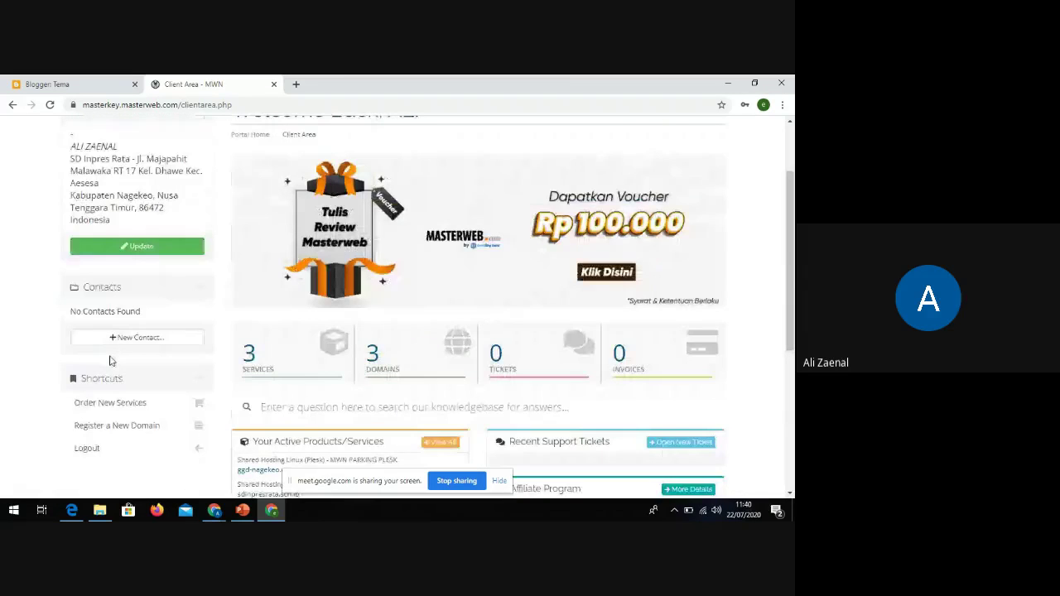
scroll(116, 358, up, 1)
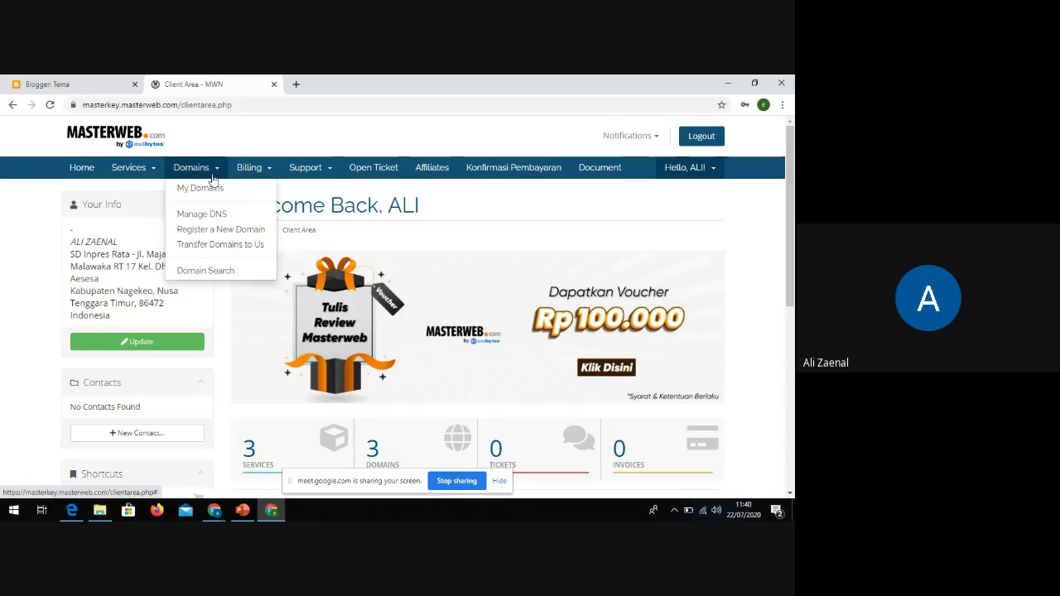
Search sdinpresrata22.sch.id in Domain Search, add it to the cart and check out
click(217, 271)
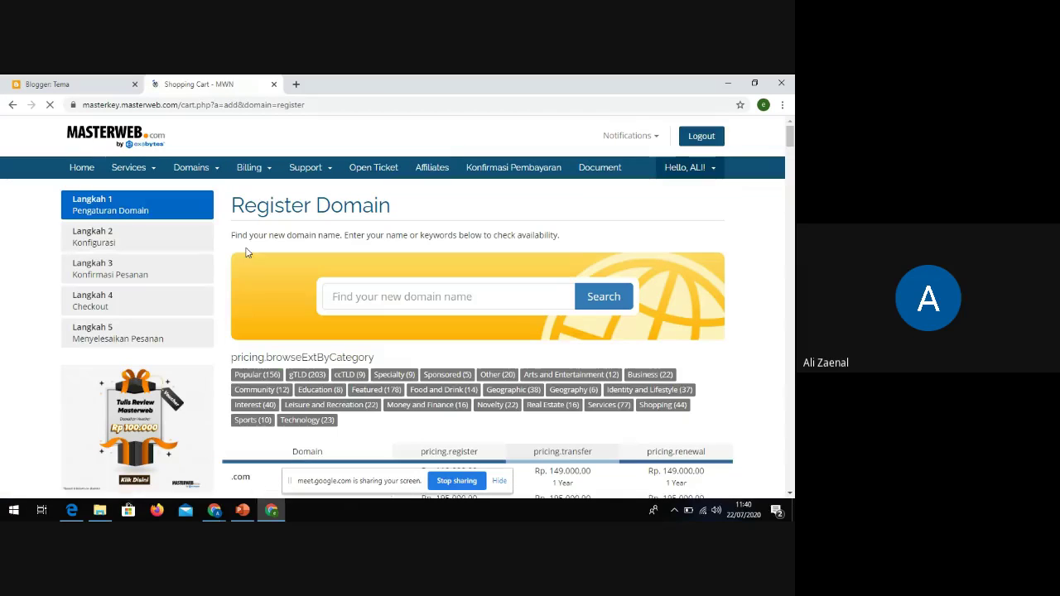
click(358, 295)
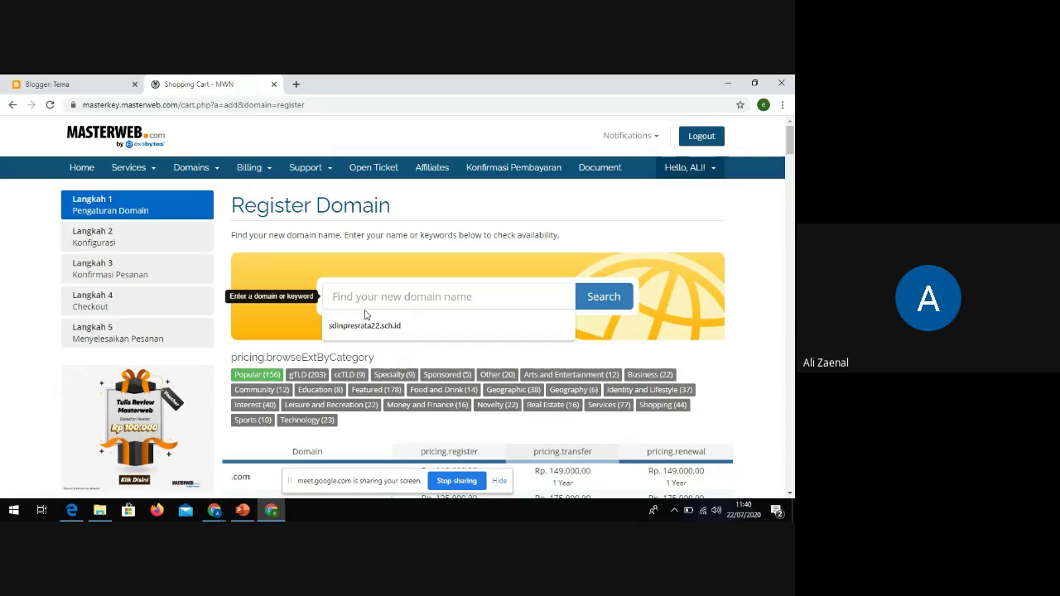
click(377, 324)
click(604, 319)
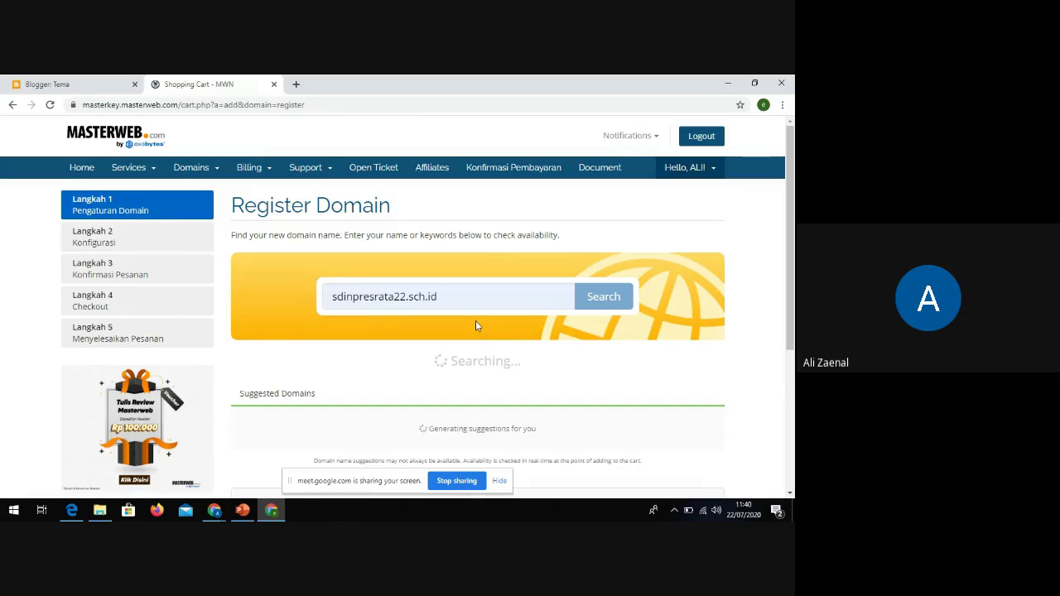
scroll(477, 324, down, 4)
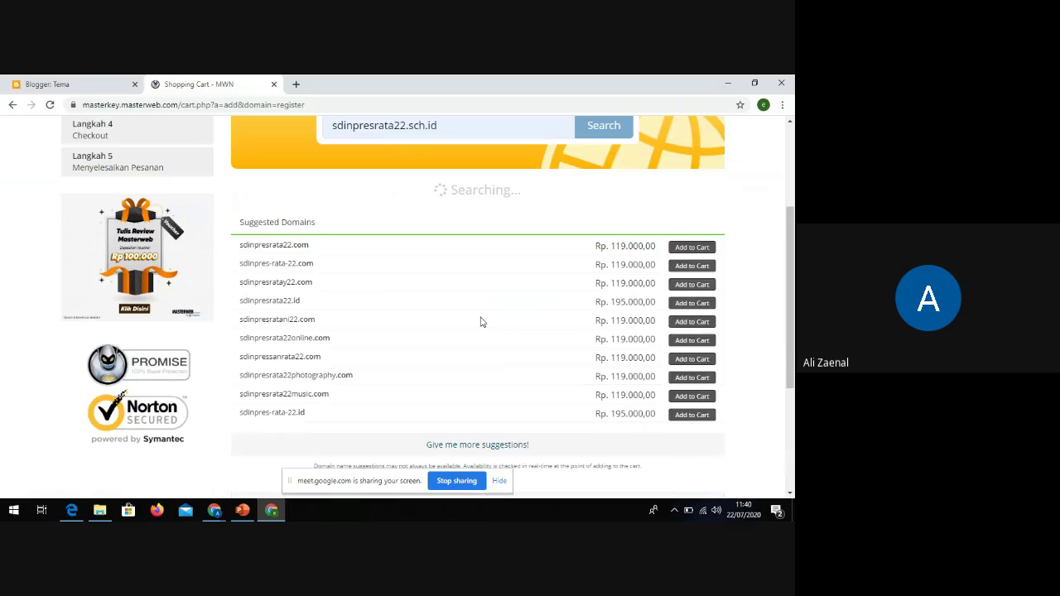
click(514, 273)
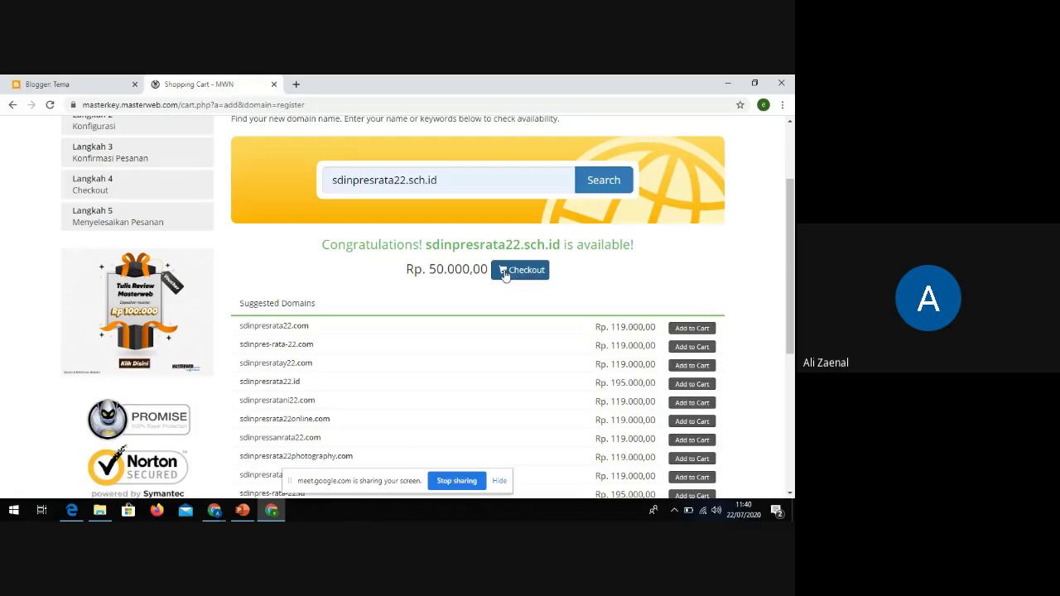
click(522, 275)
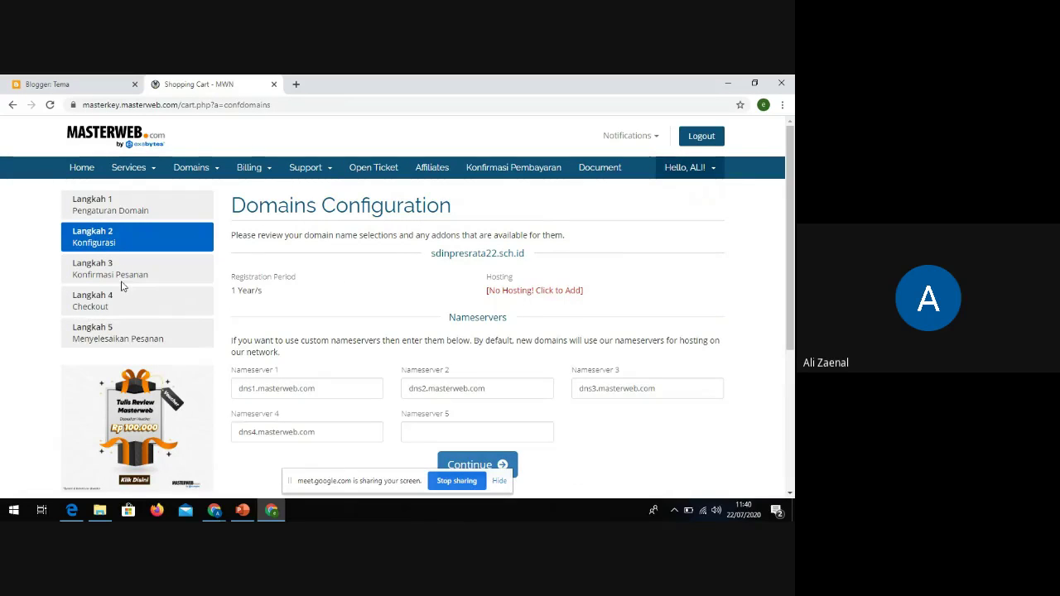
Keep the default dns1–dns4.masterweb.com nameservers and continue to the order review
scroll(216, 265, down, 1)
scroll(216, 265, down, 2)
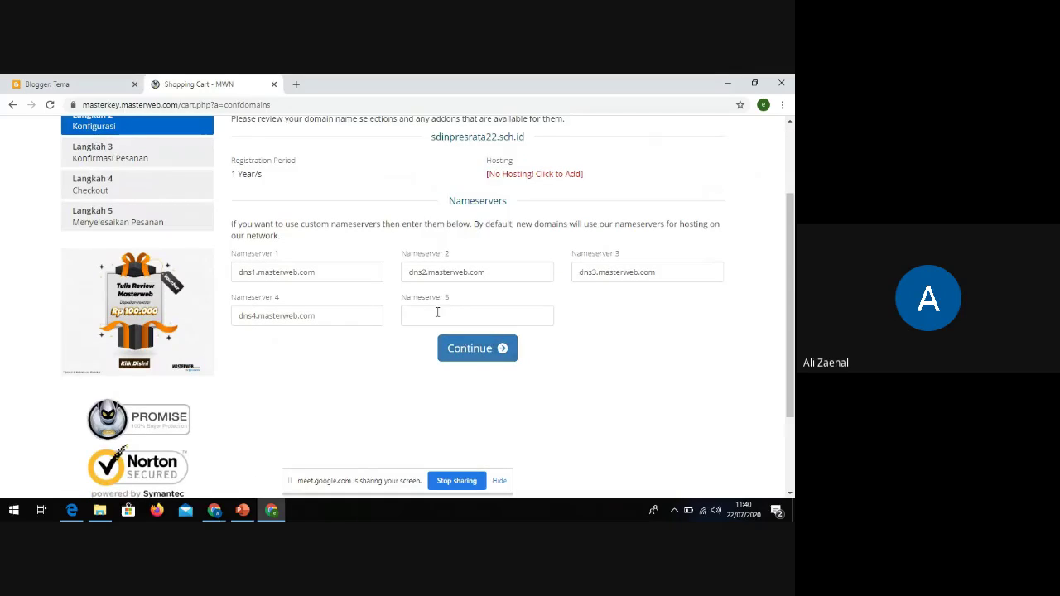
scroll(454, 264, up, 2)
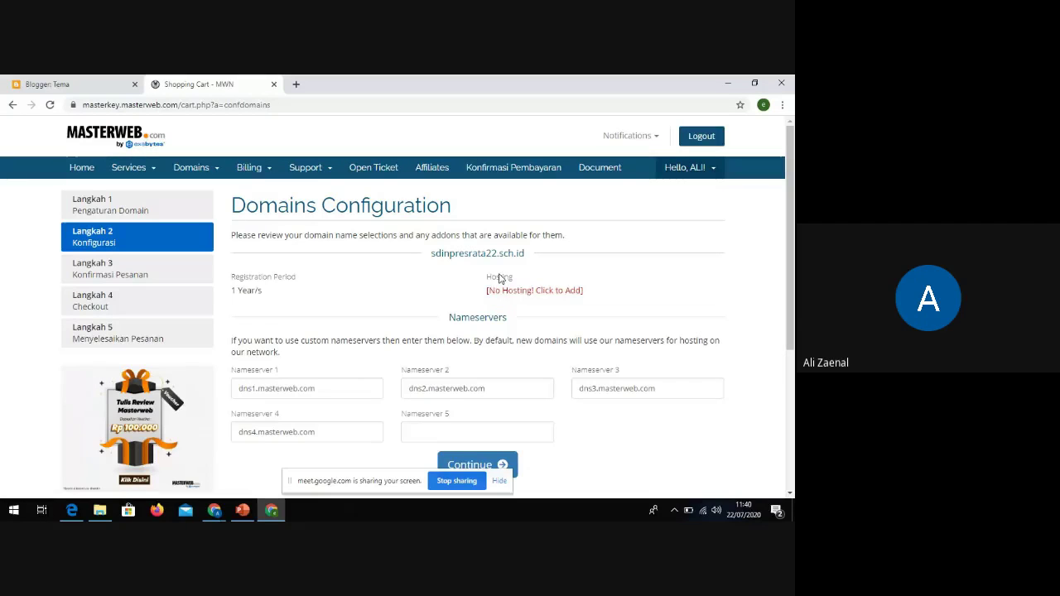
scroll(495, 300, down, 1)
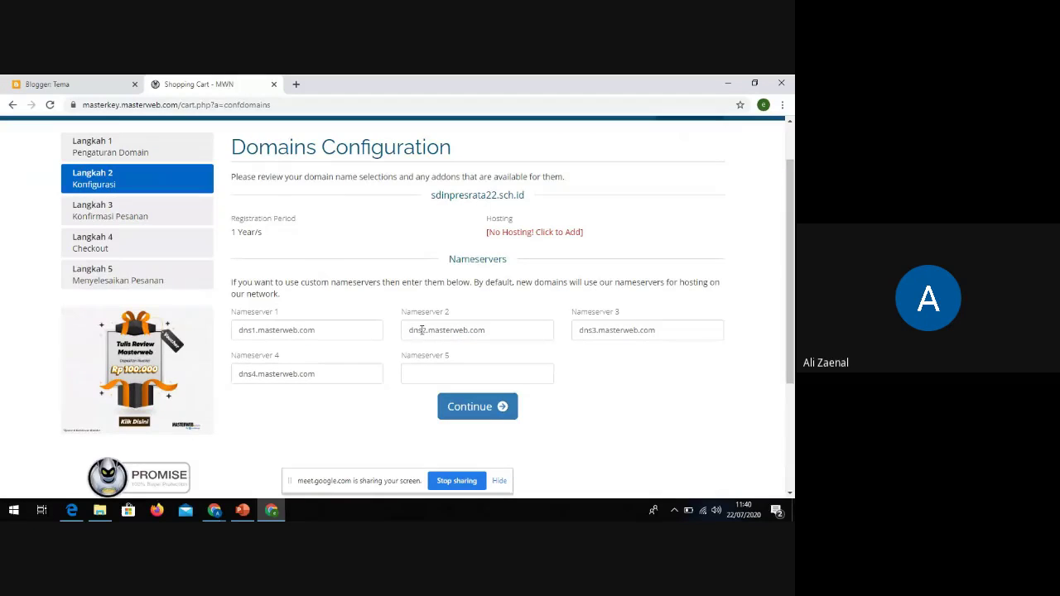
click(479, 410)
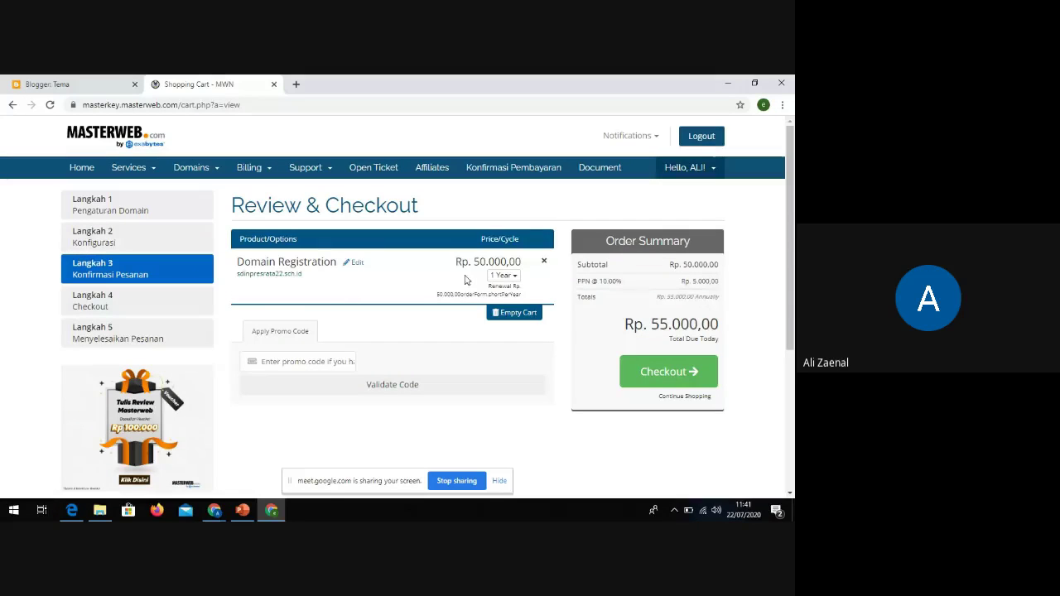
Highlight the Rp. 50.000,00 price, Rp. 5.000,00 PPN and Rp. 55.000,00 total, then return to Blogger
scroll(452, 271, down, 1)
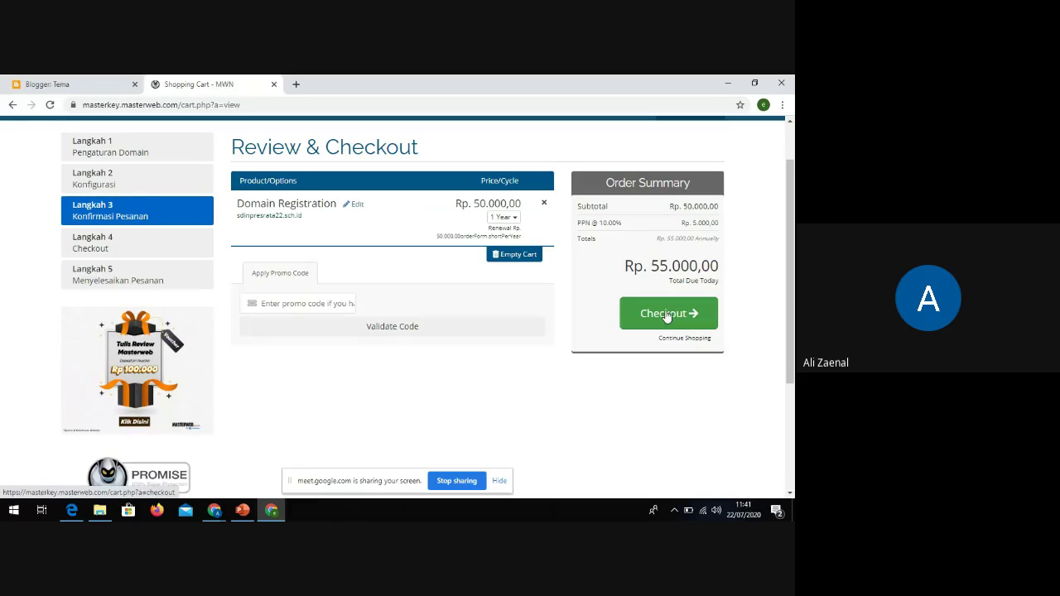
drag(475, 202, 523, 210)
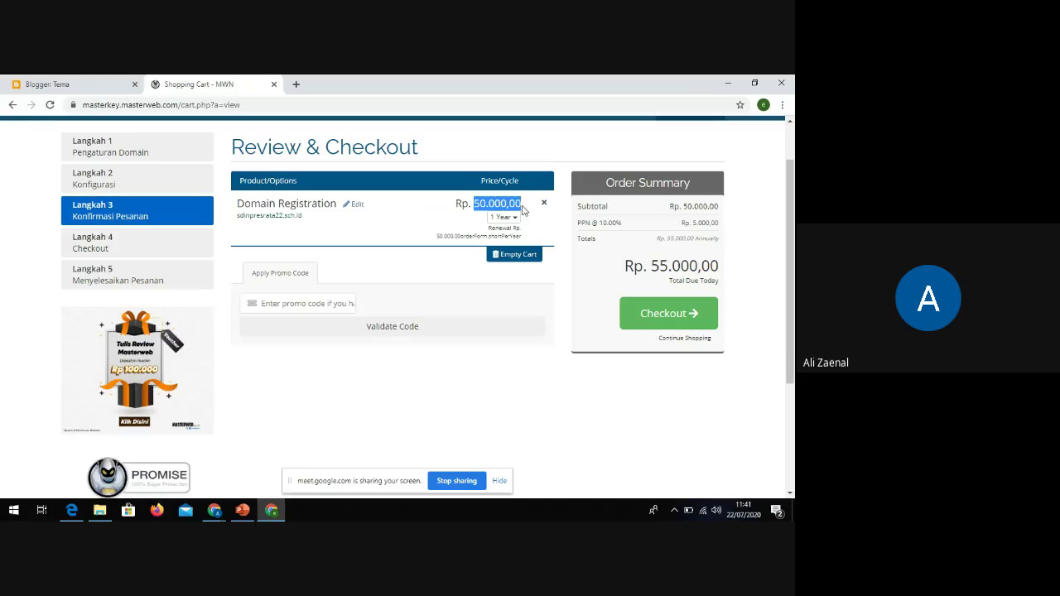
drag(720, 223, 676, 224)
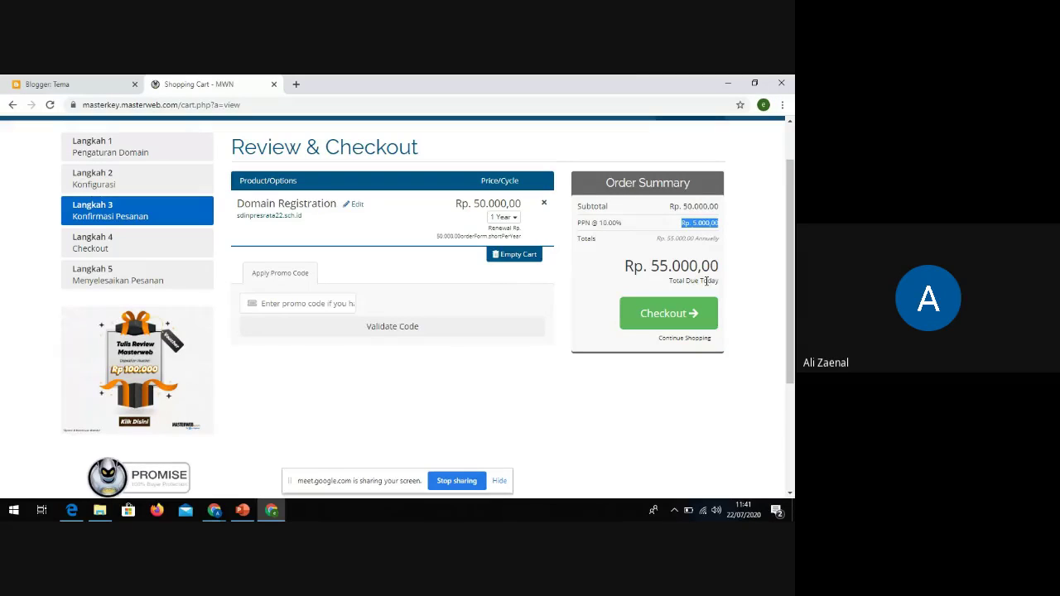
drag(718, 269, 611, 258)
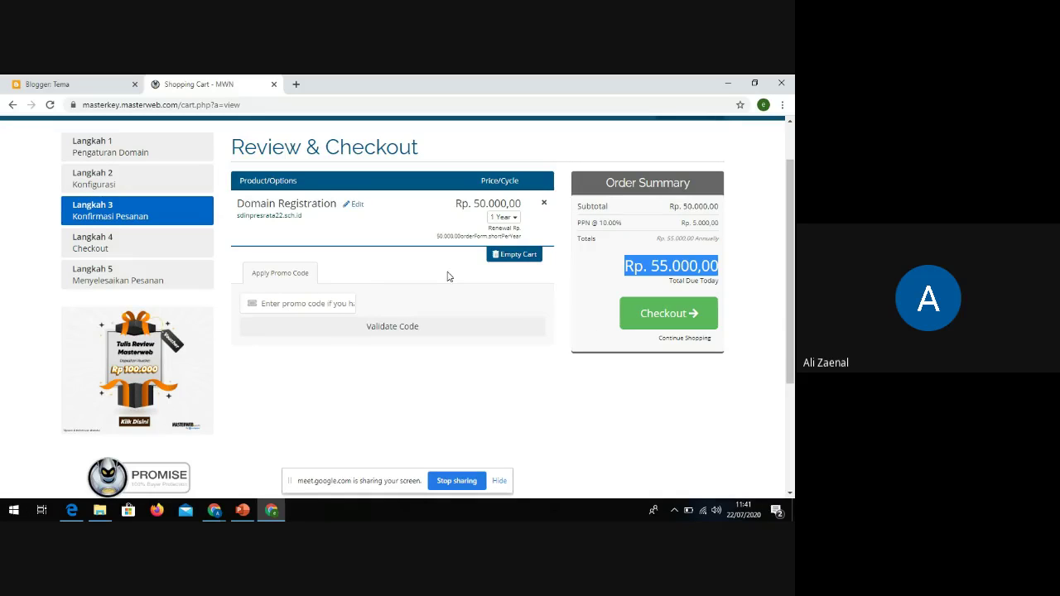
scroll(378, 293, up, 1)
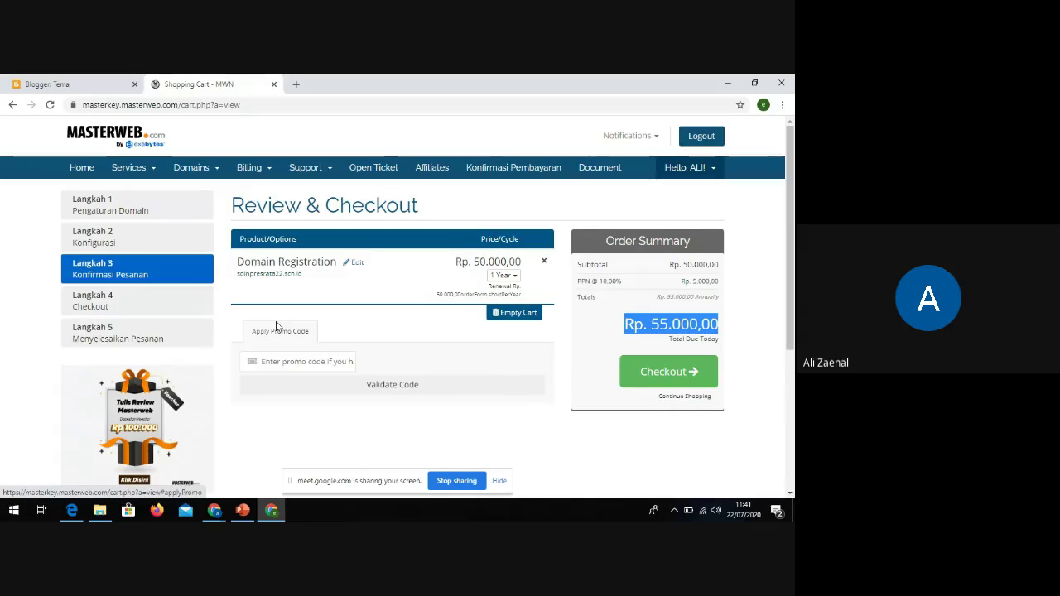
scroll(329, 329, down, 1)
scroll(329, 329, up, 1)
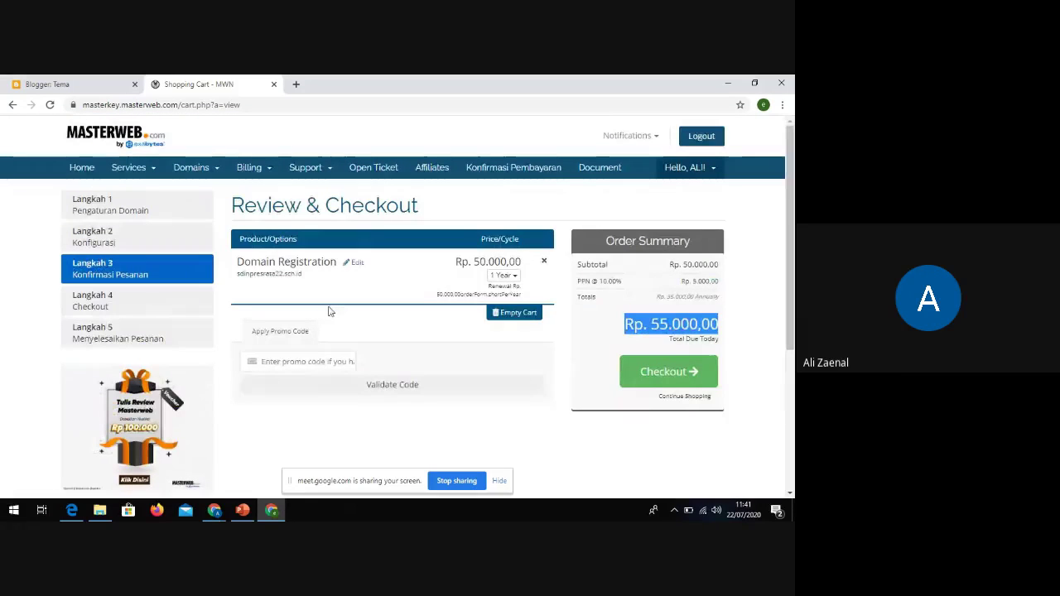
click(62, 85)
Mark sdinpresrata22.sch.id in the order, then open the live blog to show its blogspot address
scroll(144, 376, down, 2)
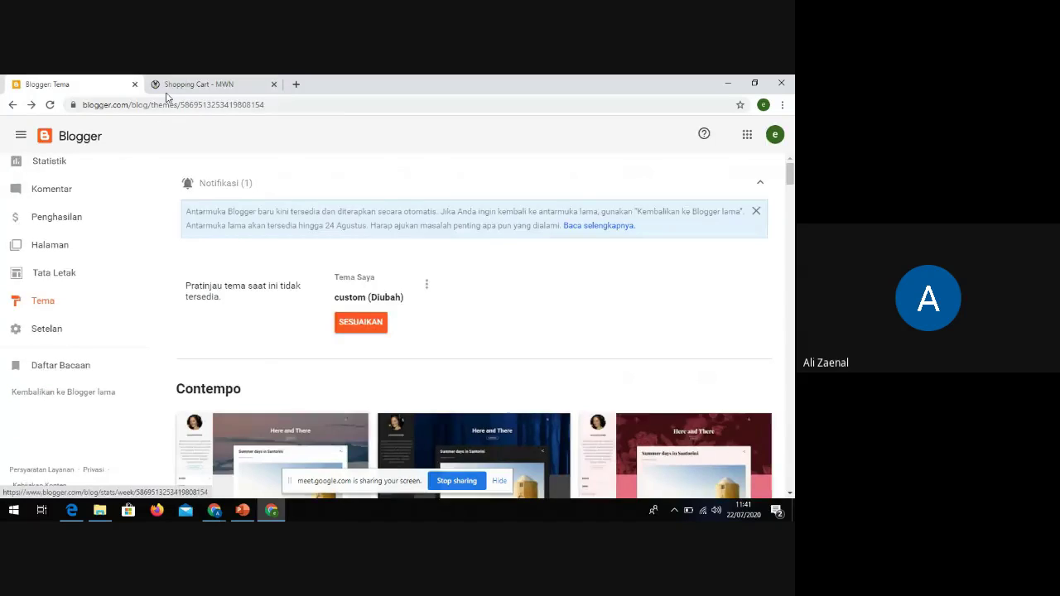
click(190, 85)
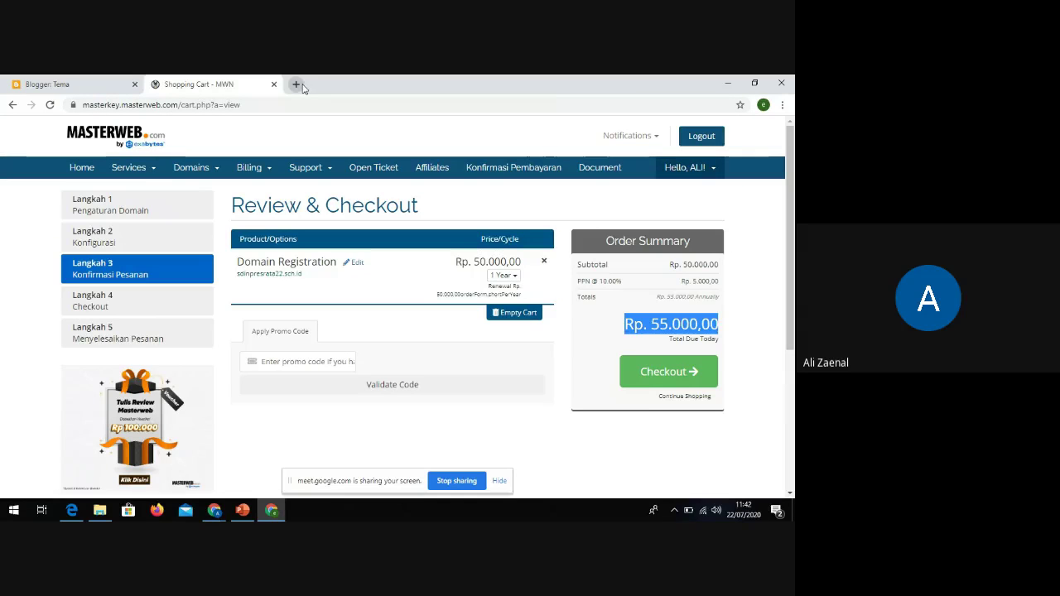
drag(304, 285, 238, 275)
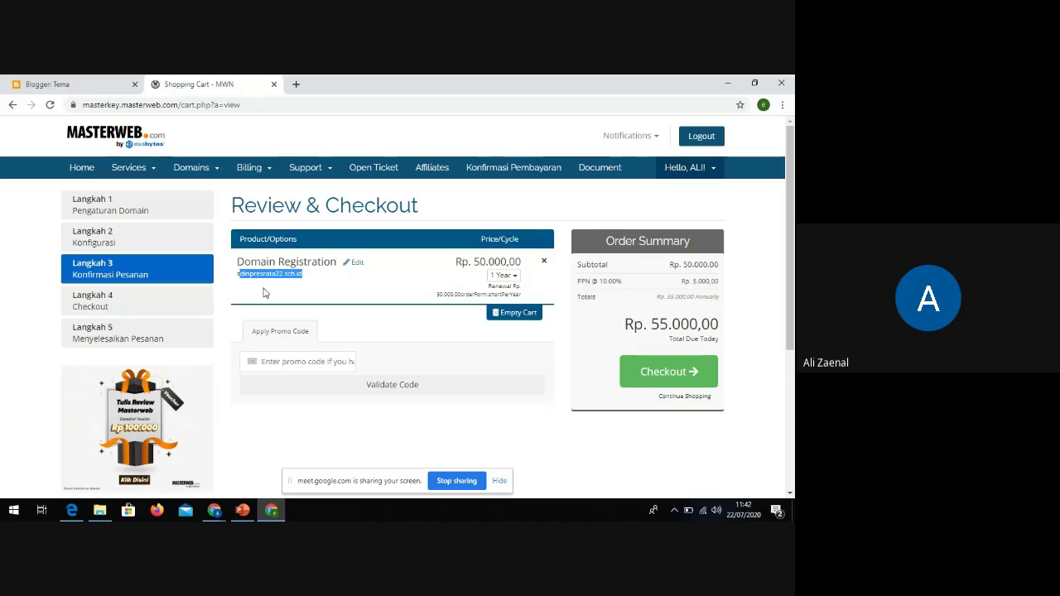
click(50, 84)
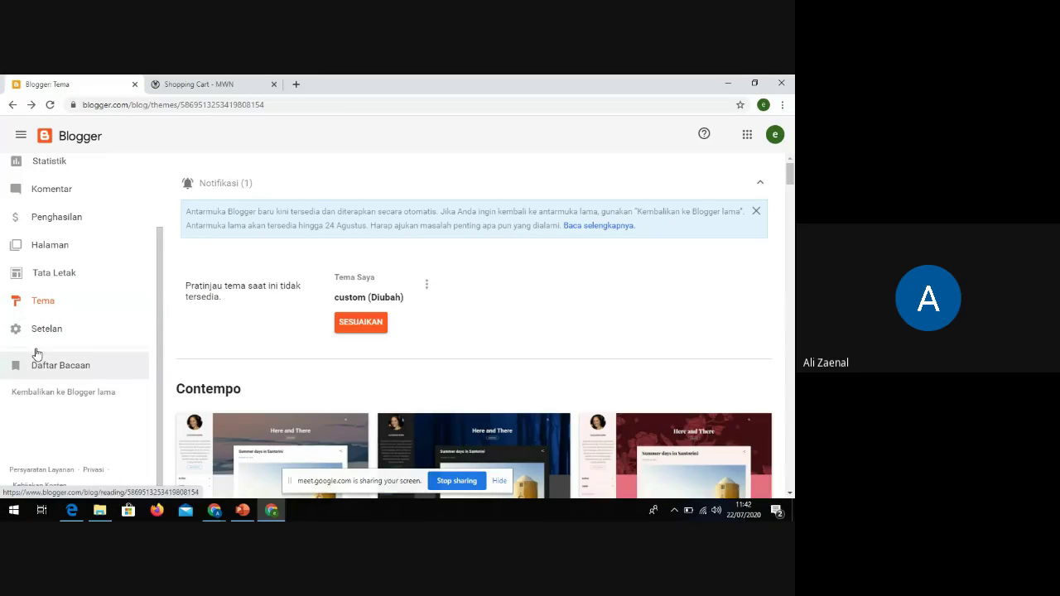
click(184, 82)
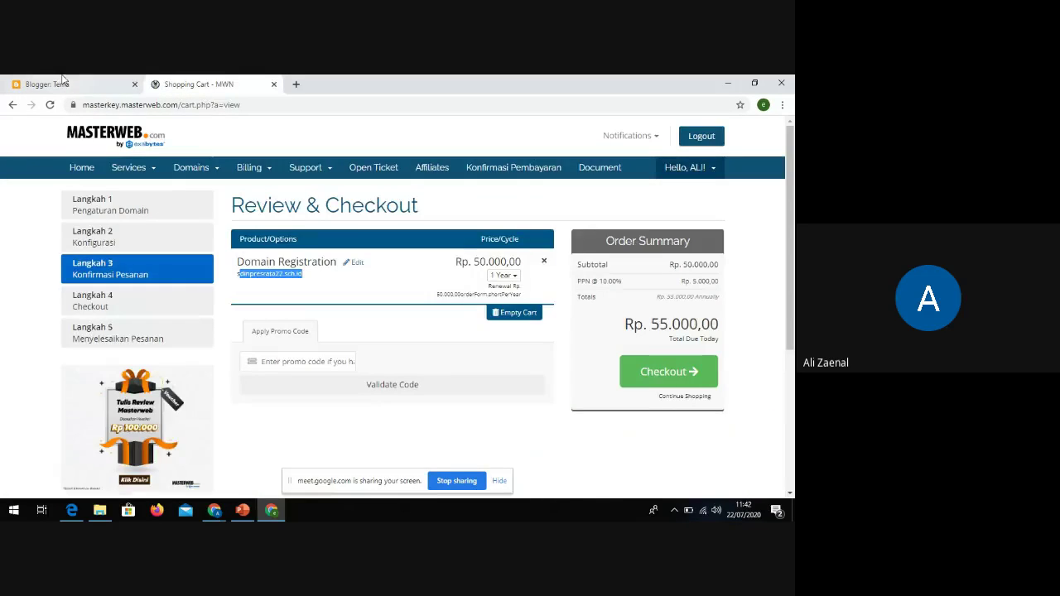
click(63, 83)
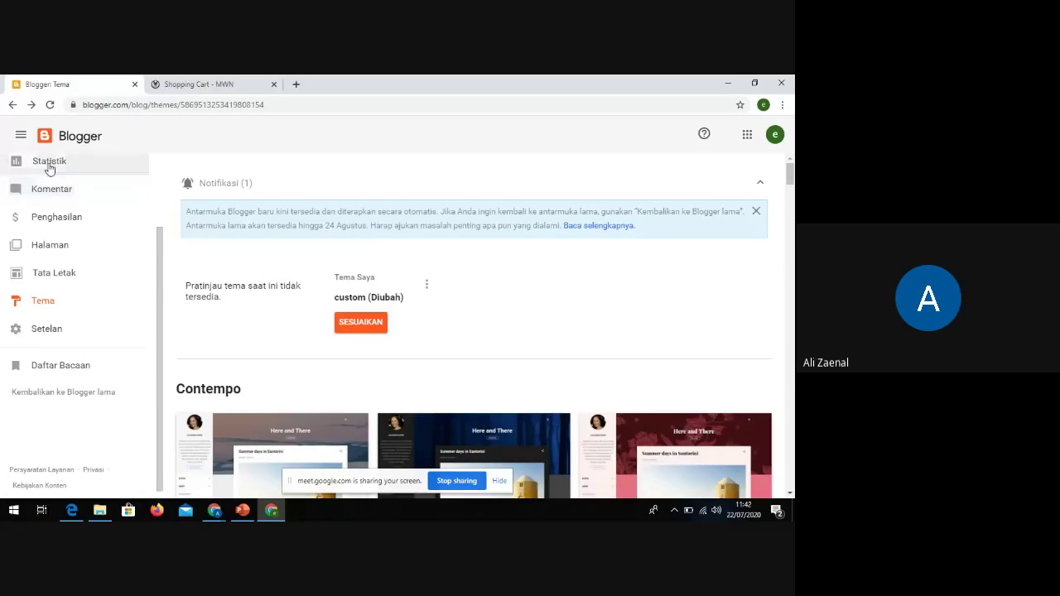
scroll(73, 170, up, 2)
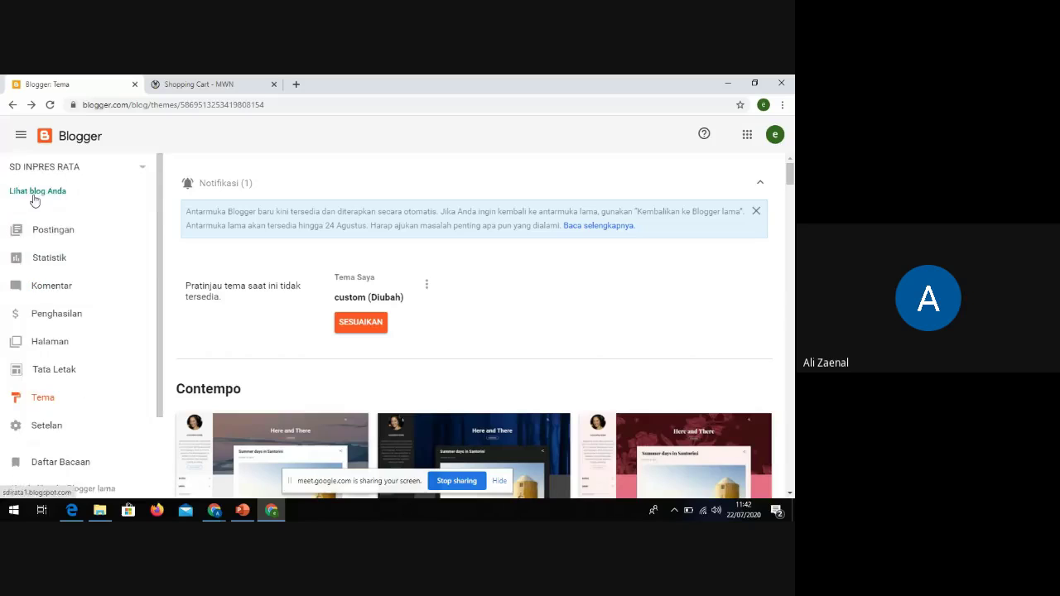
click(35, 191)
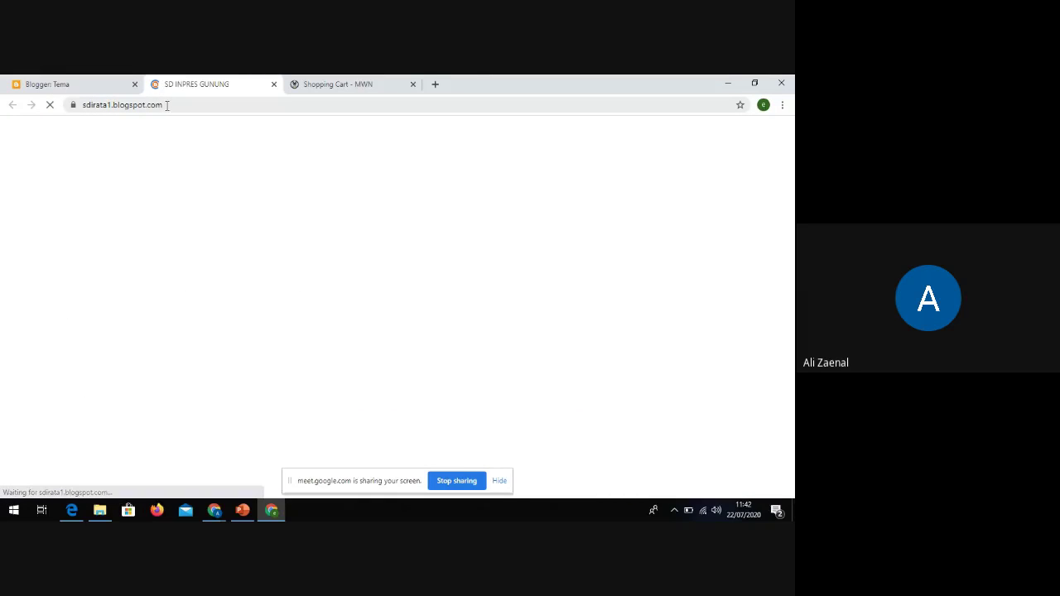
click(127, 109)
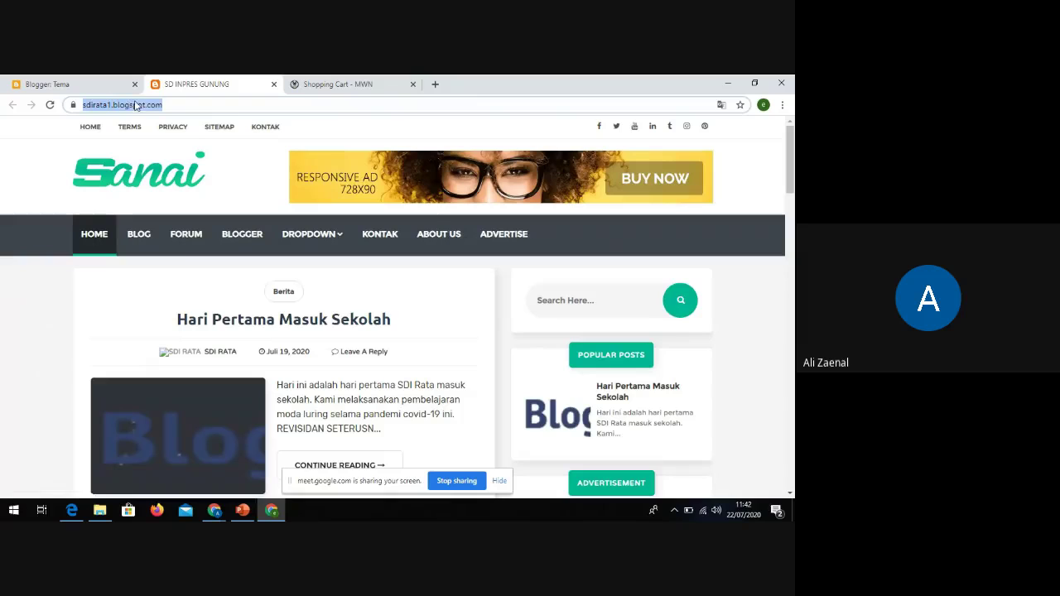
Highlight the ordered domain again and compare it with the Blogger dashboard
click(318, 80)
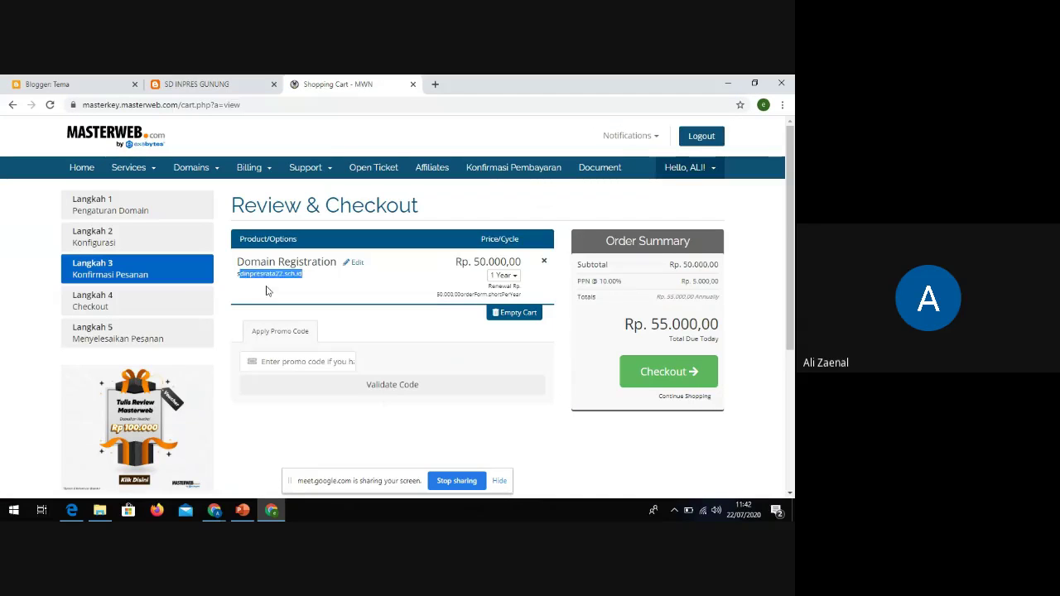
drag(239, 274, 304, 275)
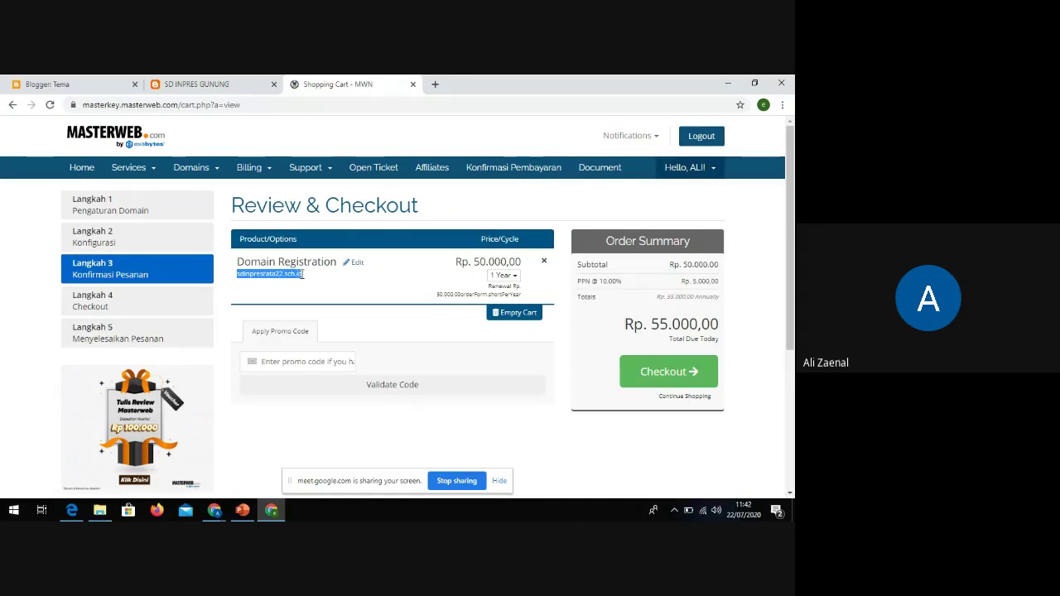
click(192, 81)
click(87, 84)
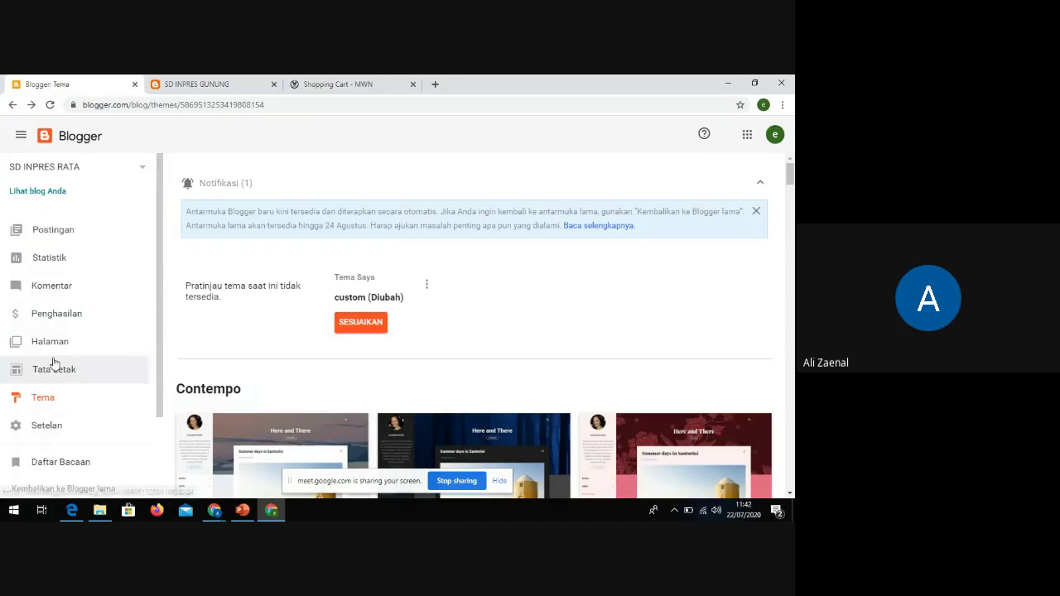
scroll(57, 367, down, 1)
scroll(59, 367, down, 1)
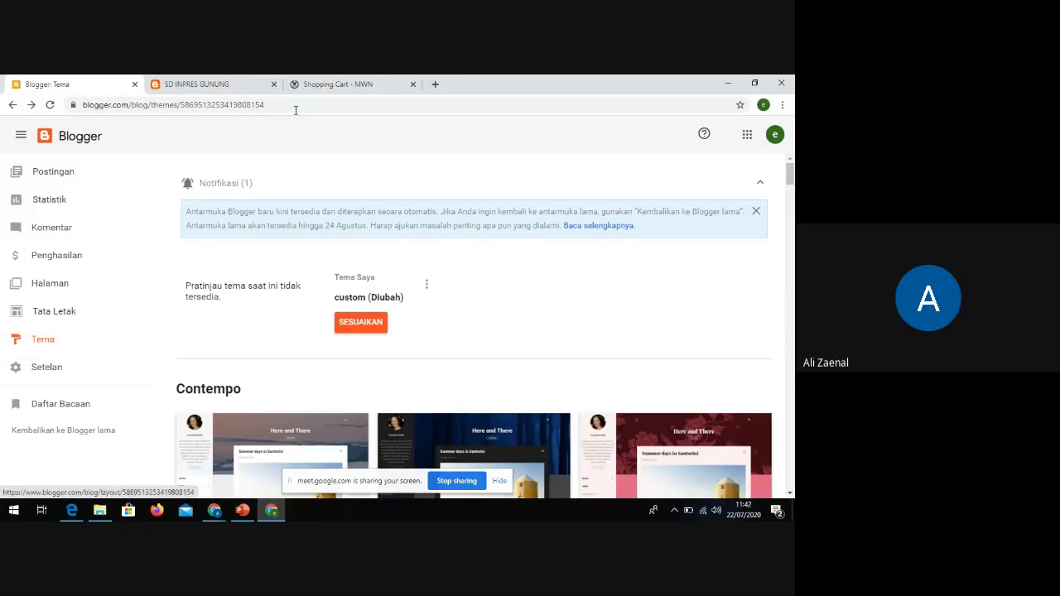
click(313, 85)
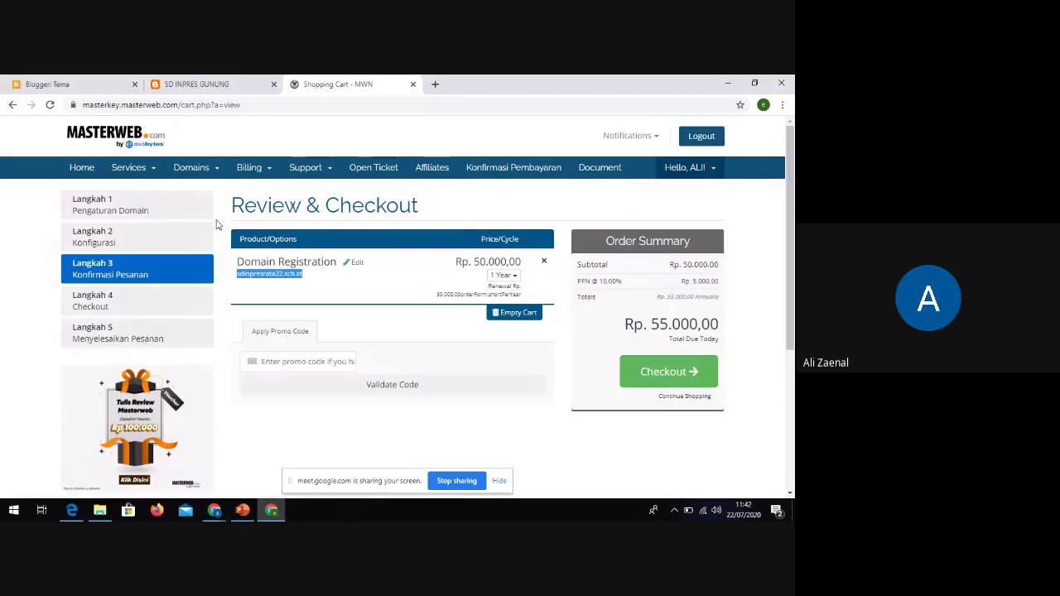
Admit the waiting participant in Meet, then return to the Blogger Tema page
click(213, 507)
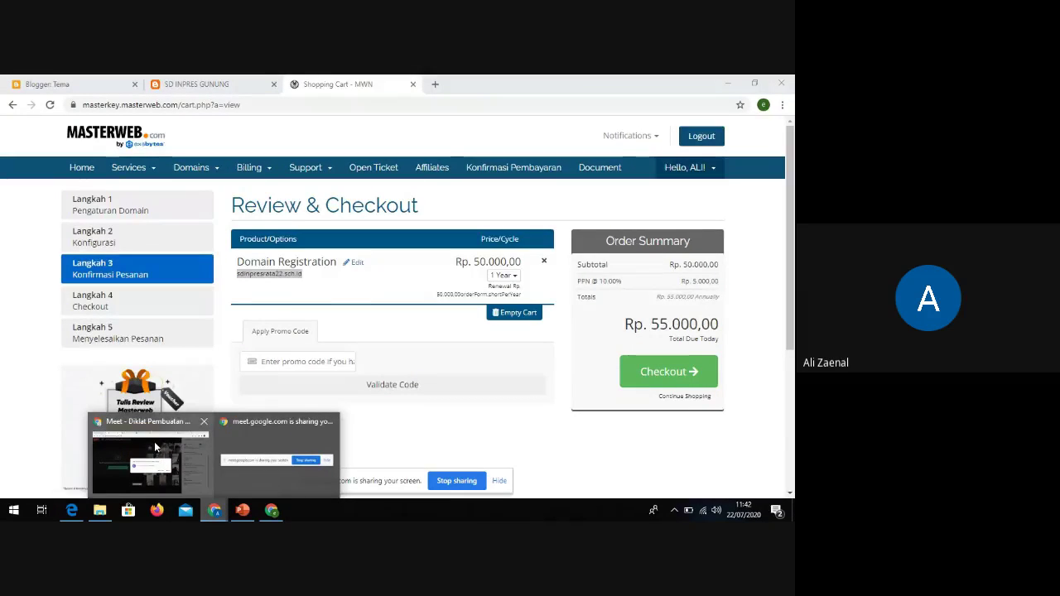
click(158, 434)
click(513, 340)
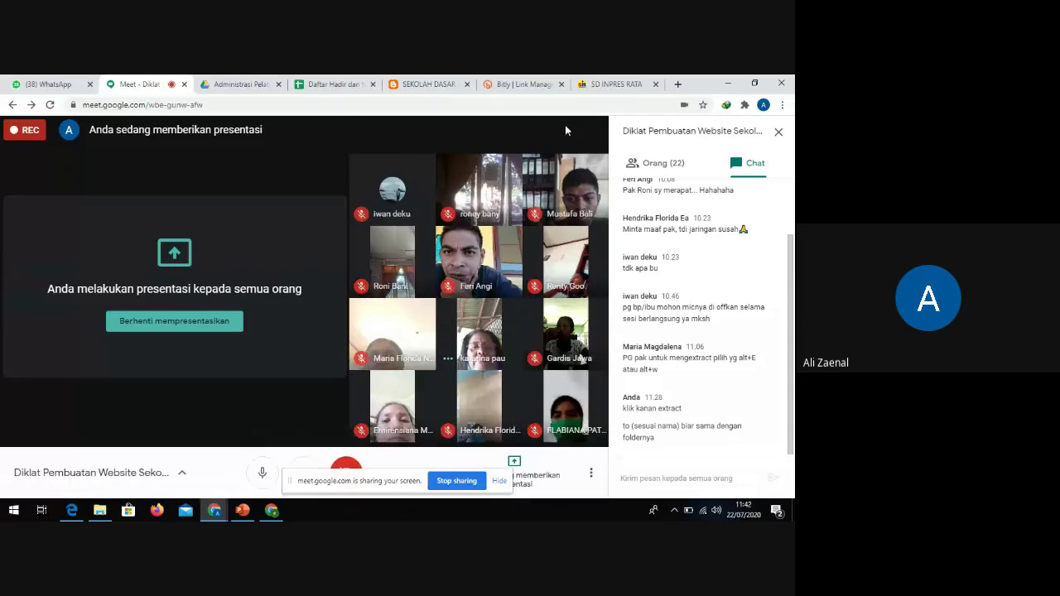
click(270, 512)
click(83, 84)
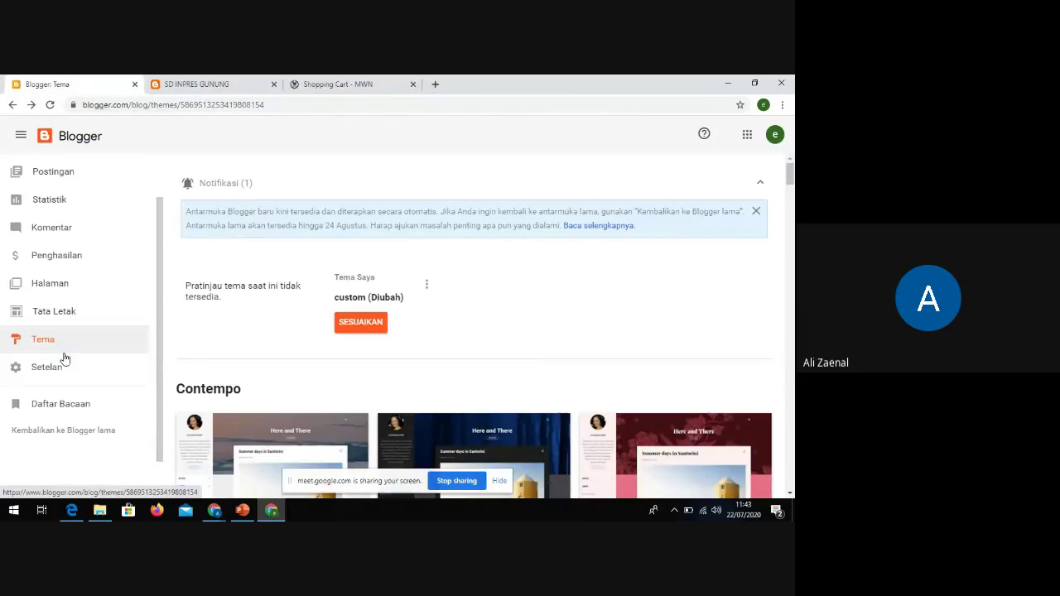
click(46, 378)
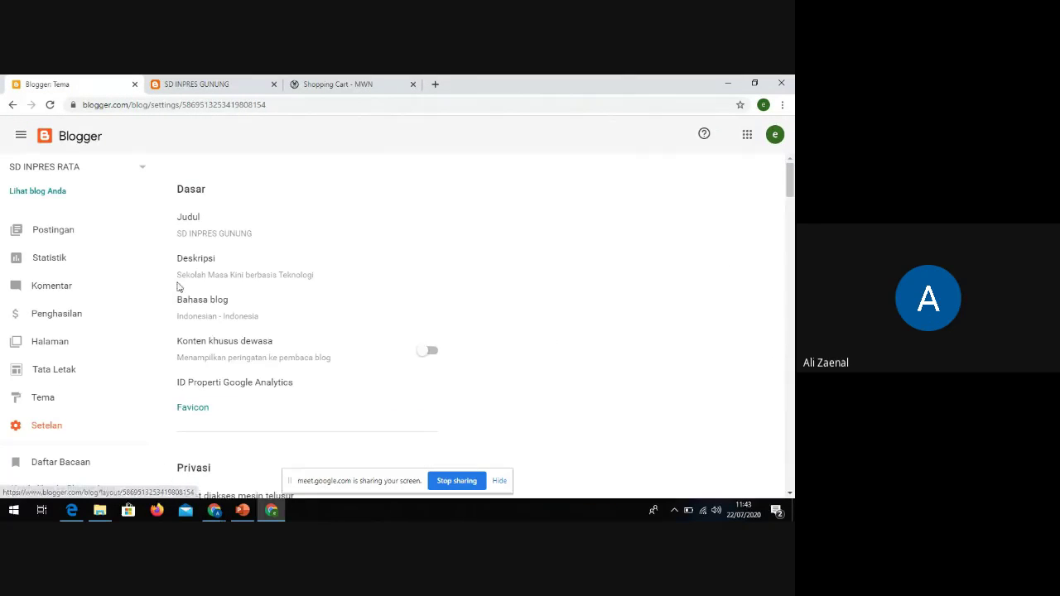
scroll(220, 249, down, 4)
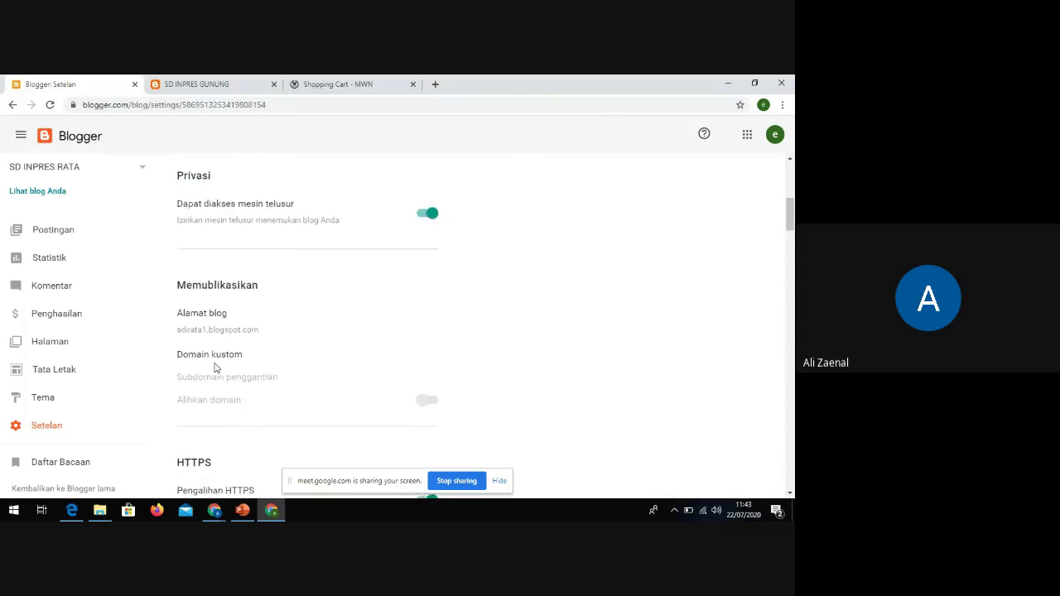
scroll(217, 365, down, 1)
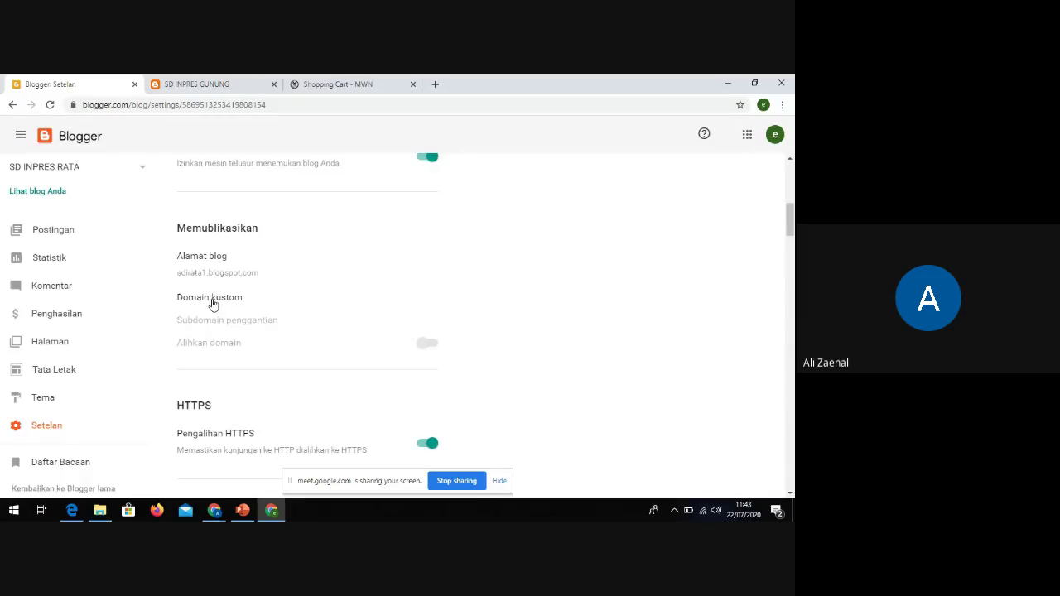
click(210, 303)
click(308, 276)
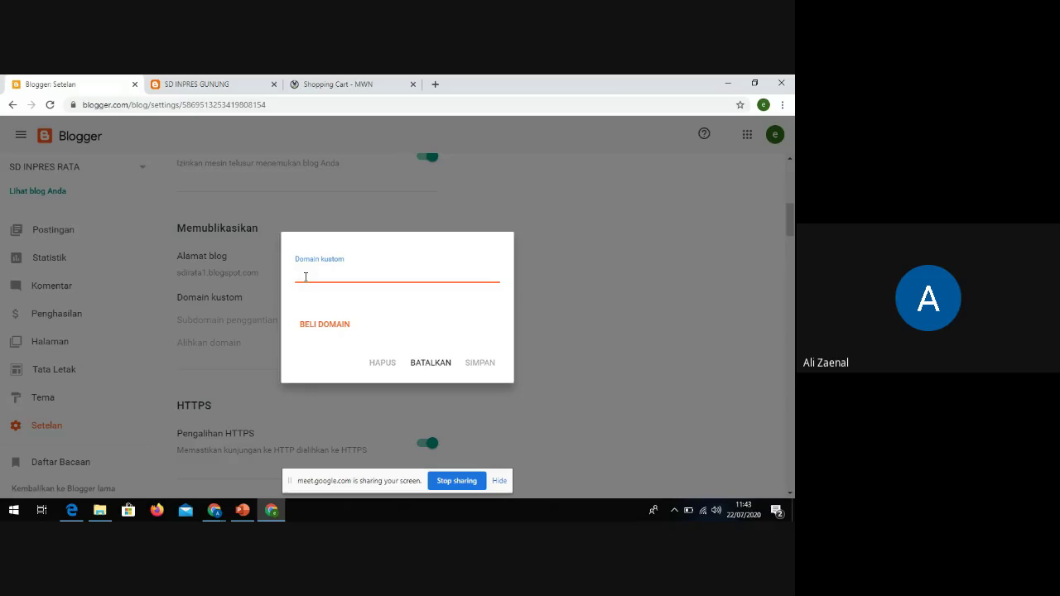
text(www)
key(BackSpace)
text(.sdinpresrata)
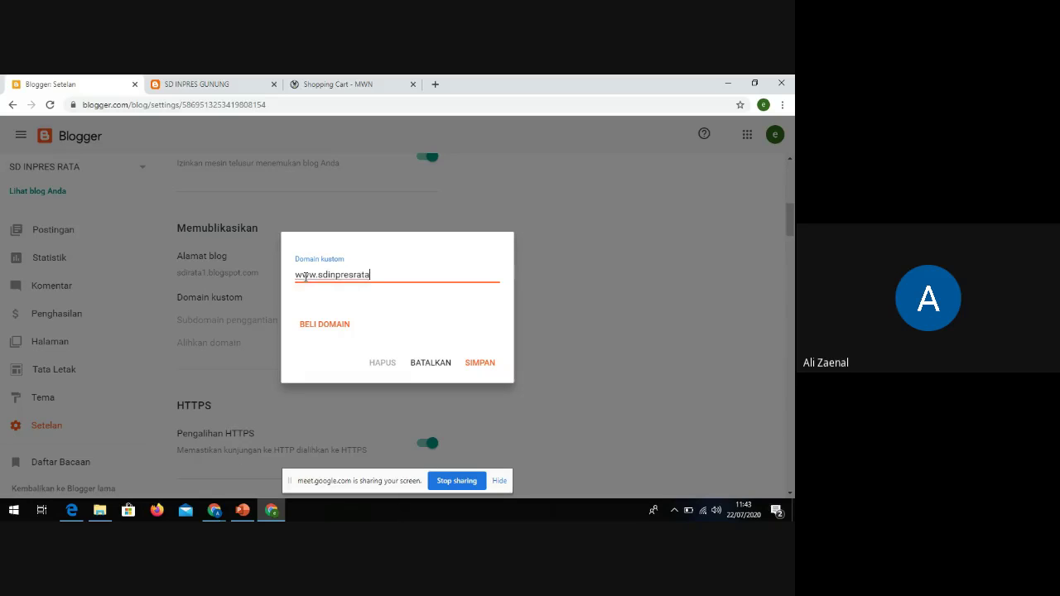
text(22.sch.id)
click(483, 363)
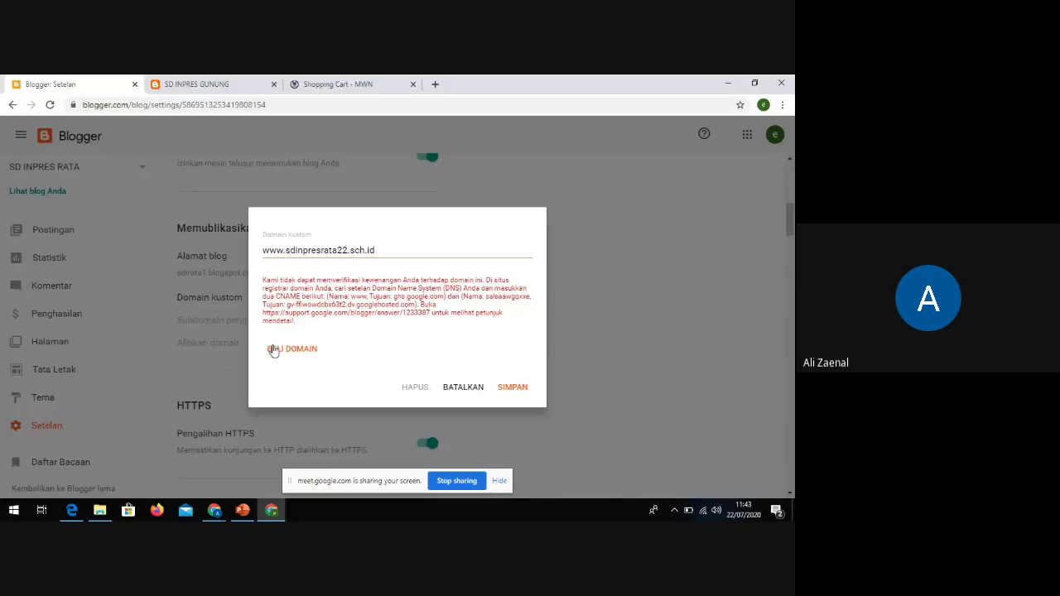
Mute a participant from the Meet participant list, then return to the Blogger custom domain dialog
mouse_move(214, 512)
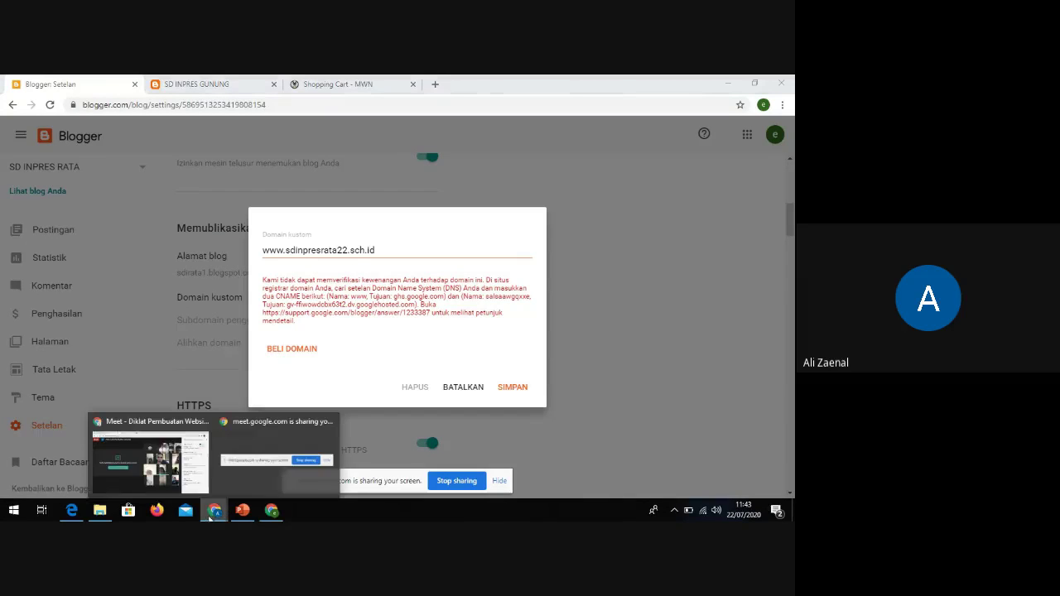
click(188, 464)
click(672, 164)
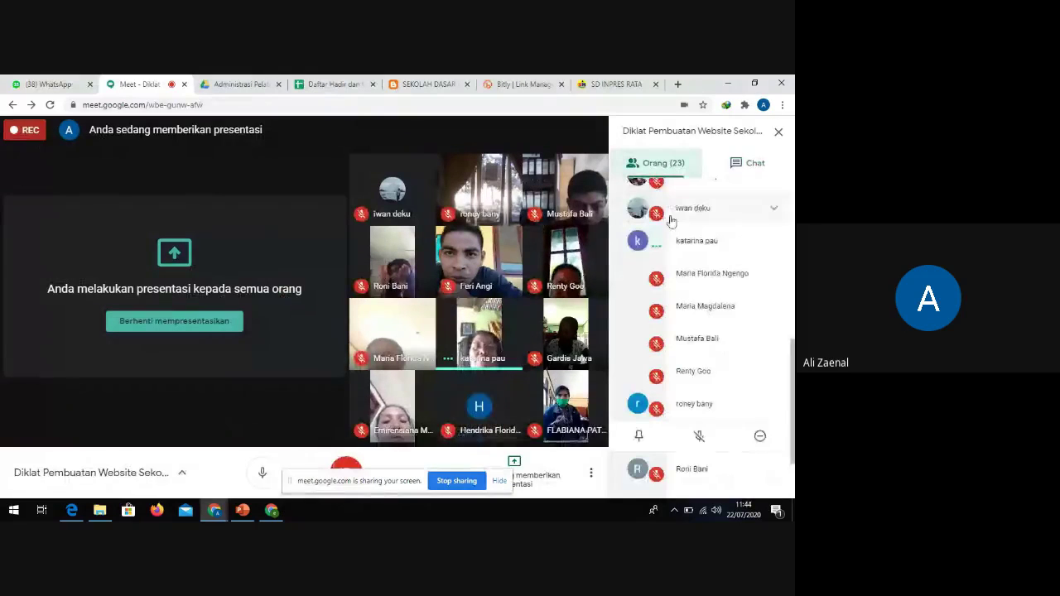
click(712, 241)
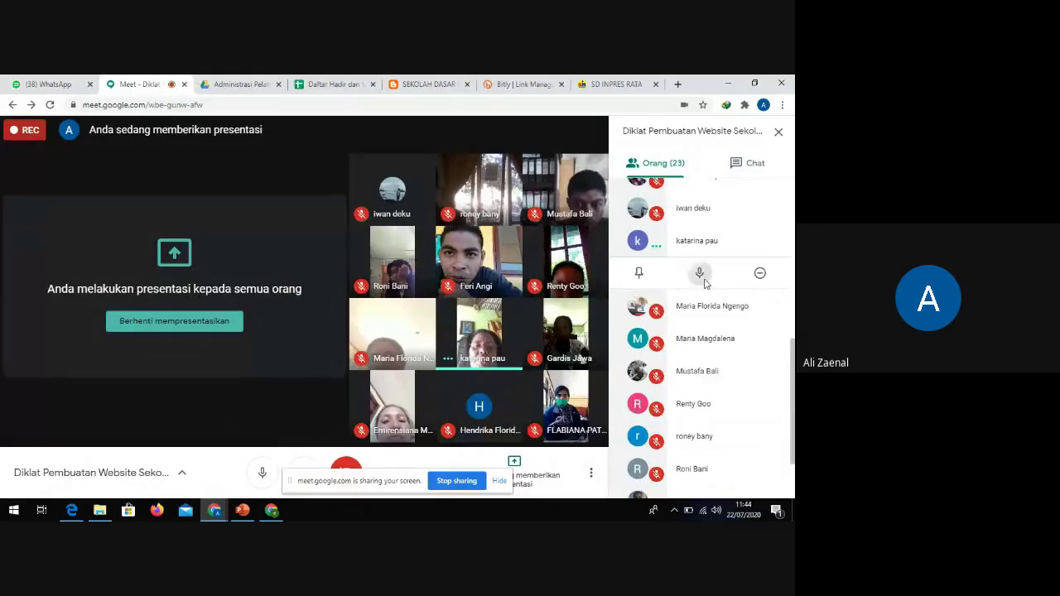
click(700, 273)
click(464, 334)
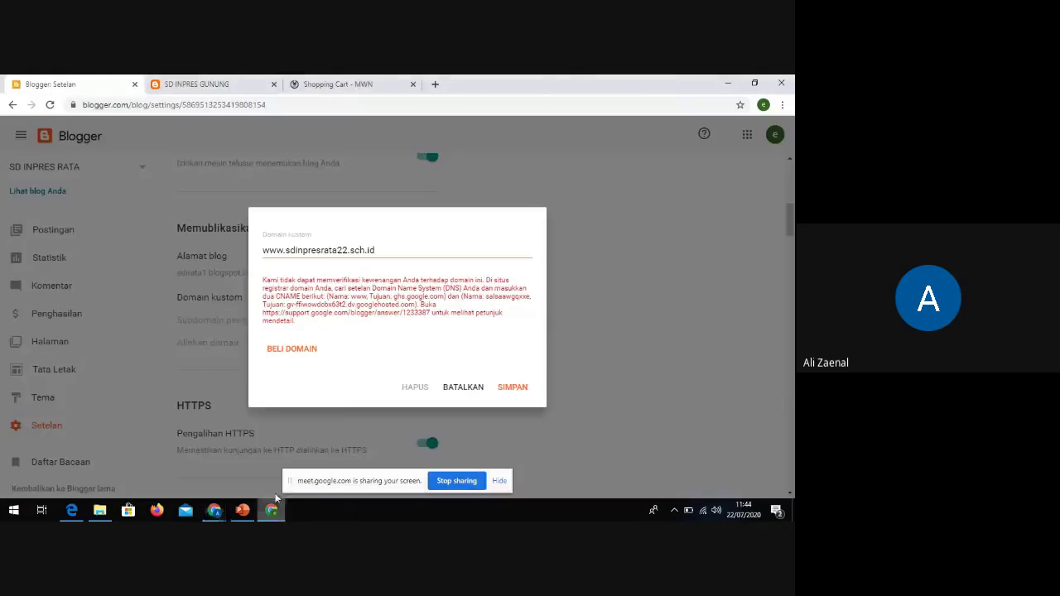
click(272, 510)
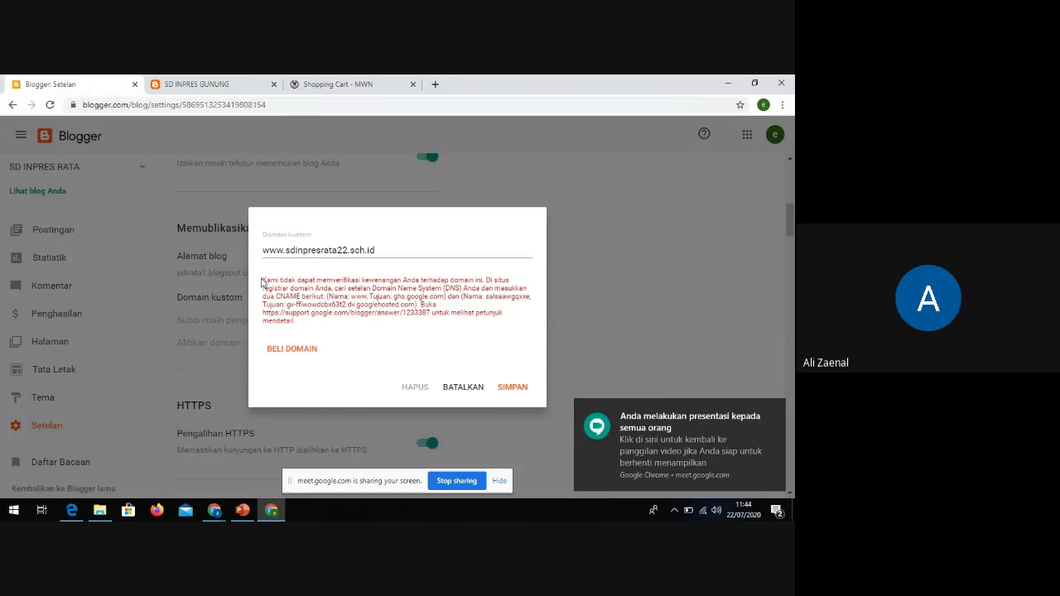
drag(262, 281, 336, 322)
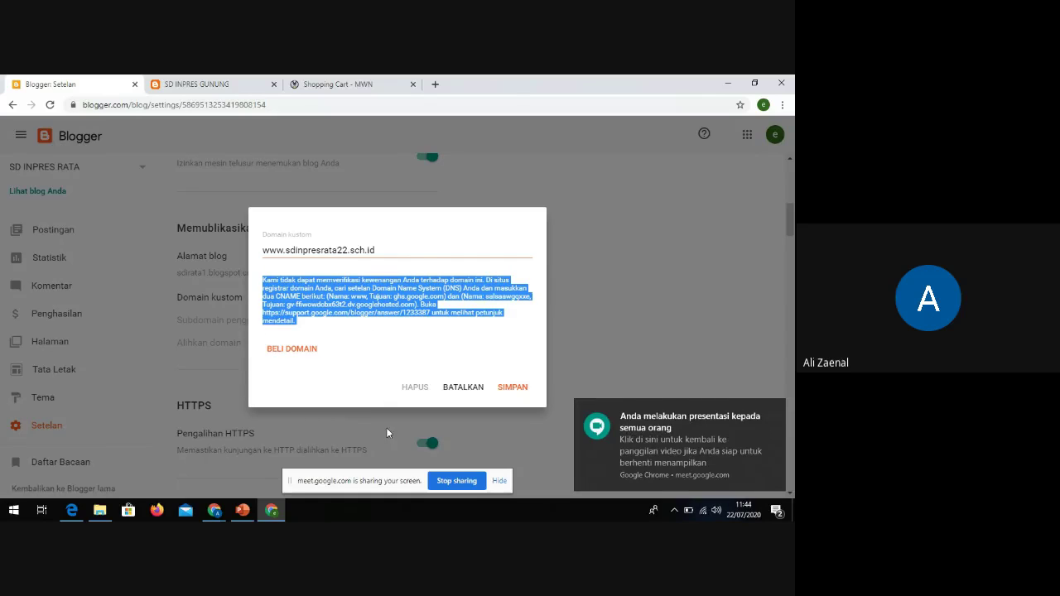
click(303, 317)
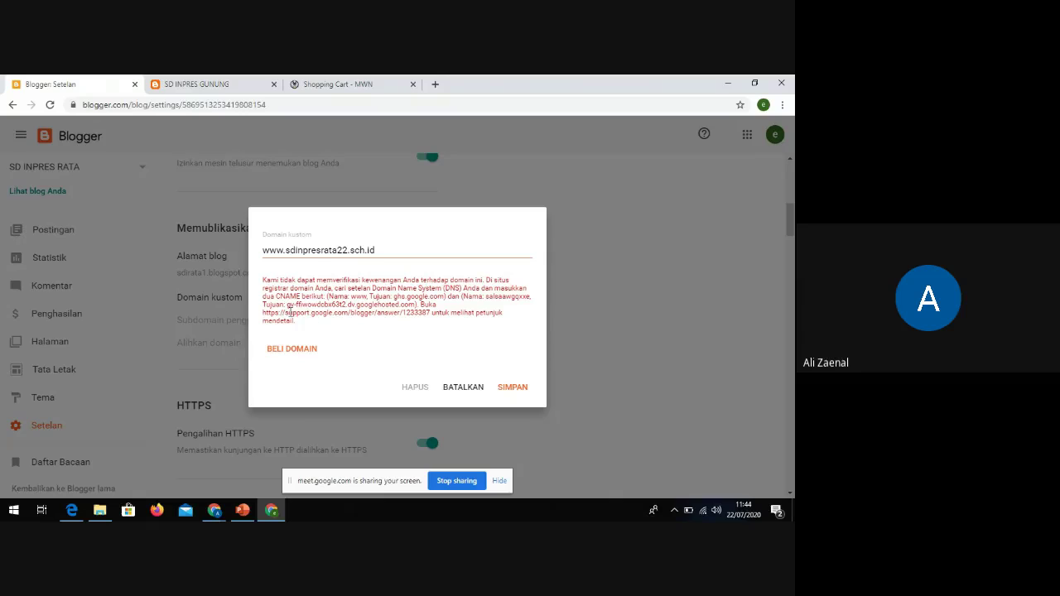
drag(277, 297, 301, 296)
click(297, 296)
drag(264, 297, 301, 297)
click(328, 297)
drag(352, 296, 366, 298)
drag(395, 297, 443, 298)
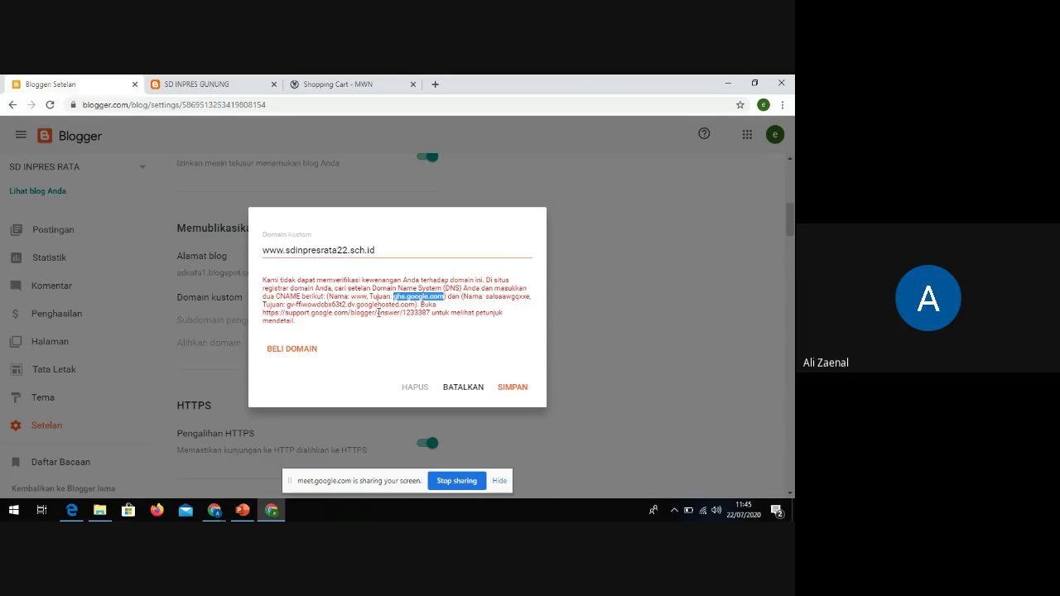
click(305, 311)
drag(263, 296, 303, 296)
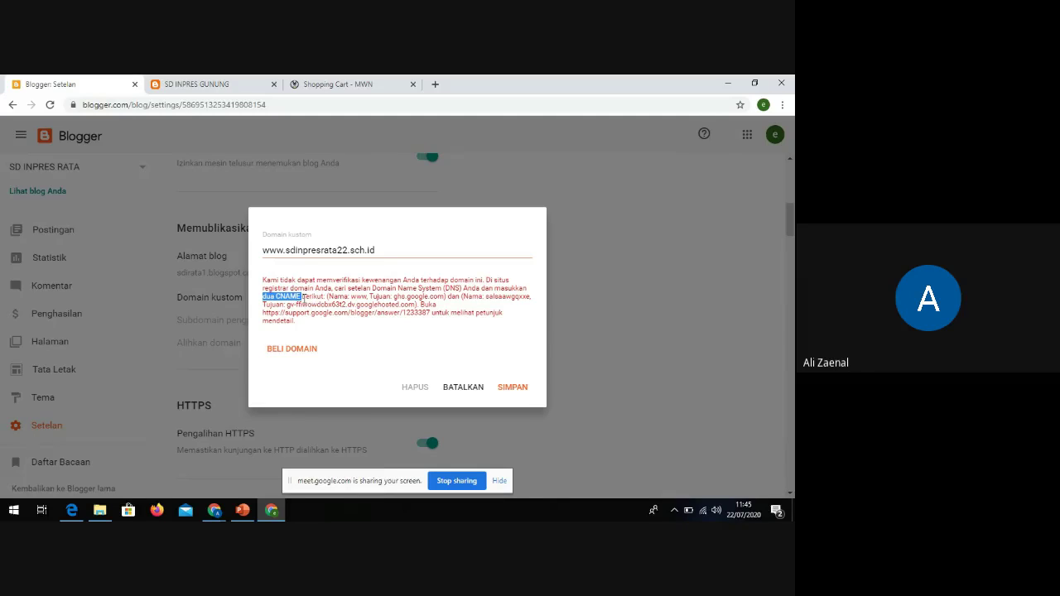
click(353, 298)
drag(352, 297, 368, 296)
drag(395, 298, 445, 299)
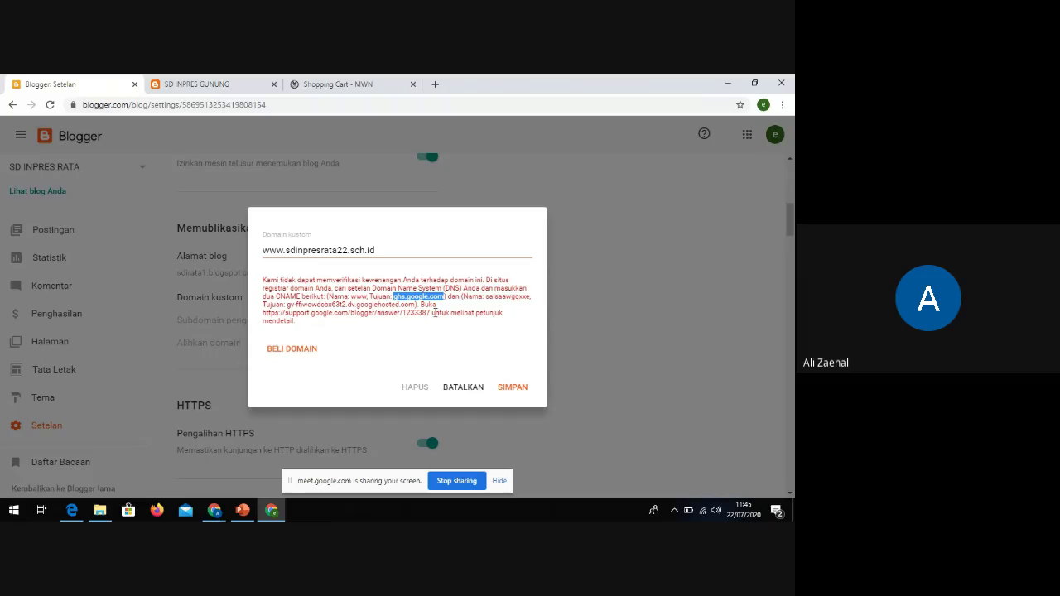
Highlight the second CNAME record's name and its ghs.google.com target in Blogger's error text
click(466, 311)
drag(487, 295, 531, 299)
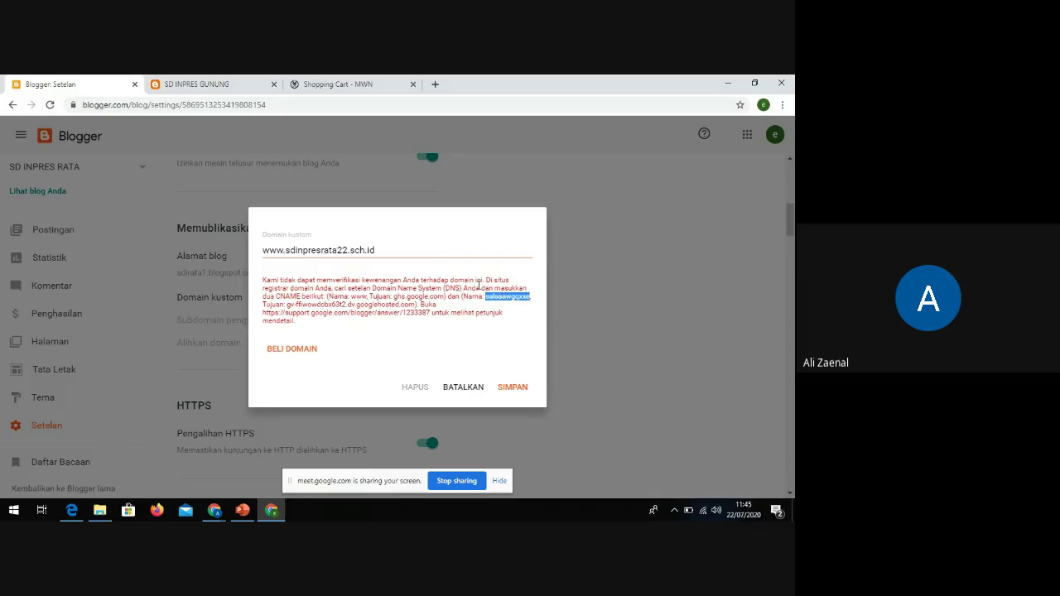
drag(287, 304, 415, 303)
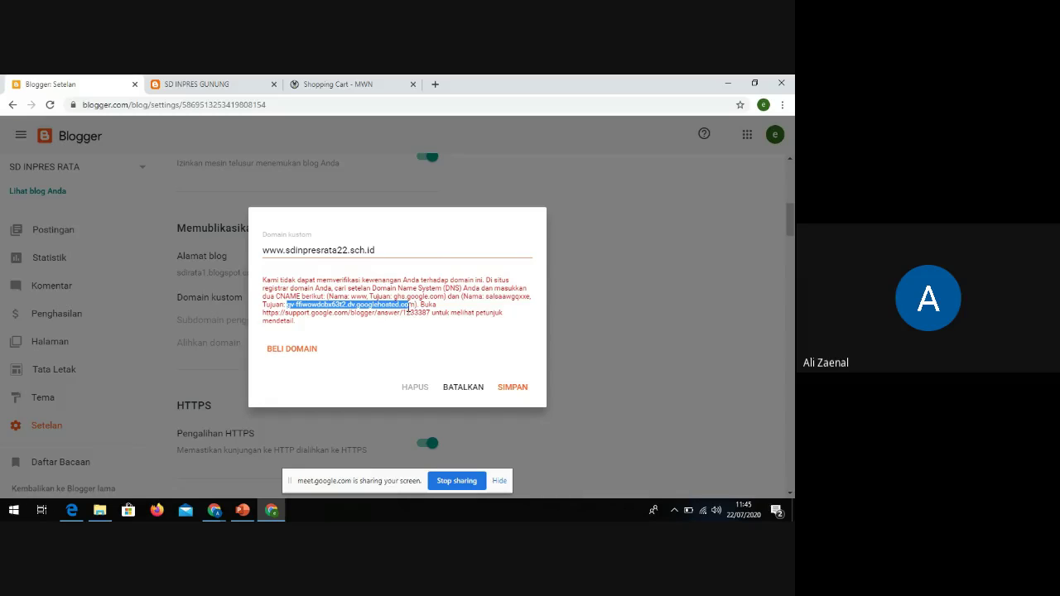
drag(408, 307, 415, 308)
click(335, 338)
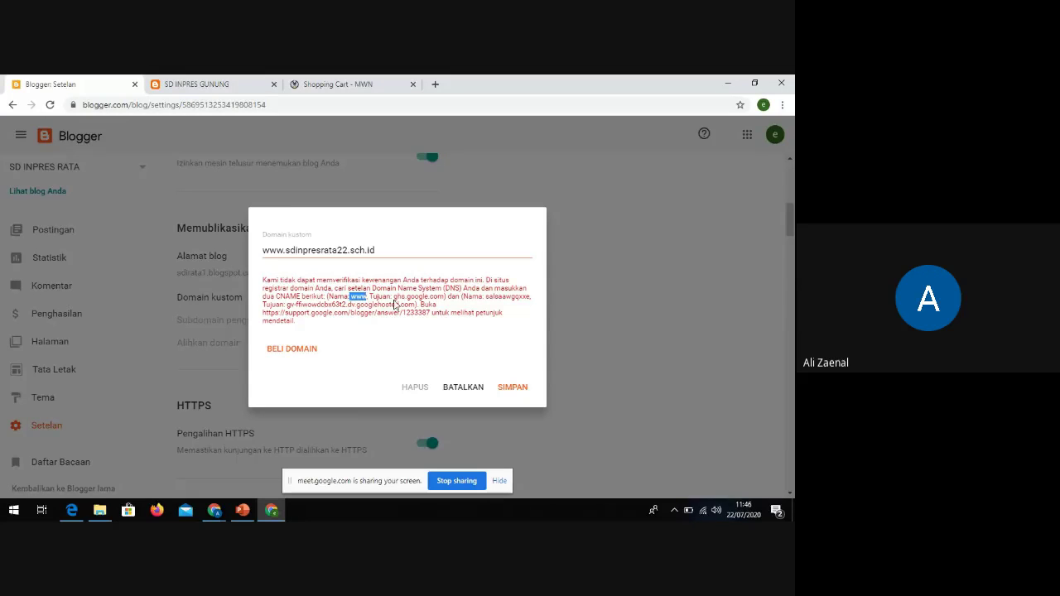
drag(393, 295, 446, 296)
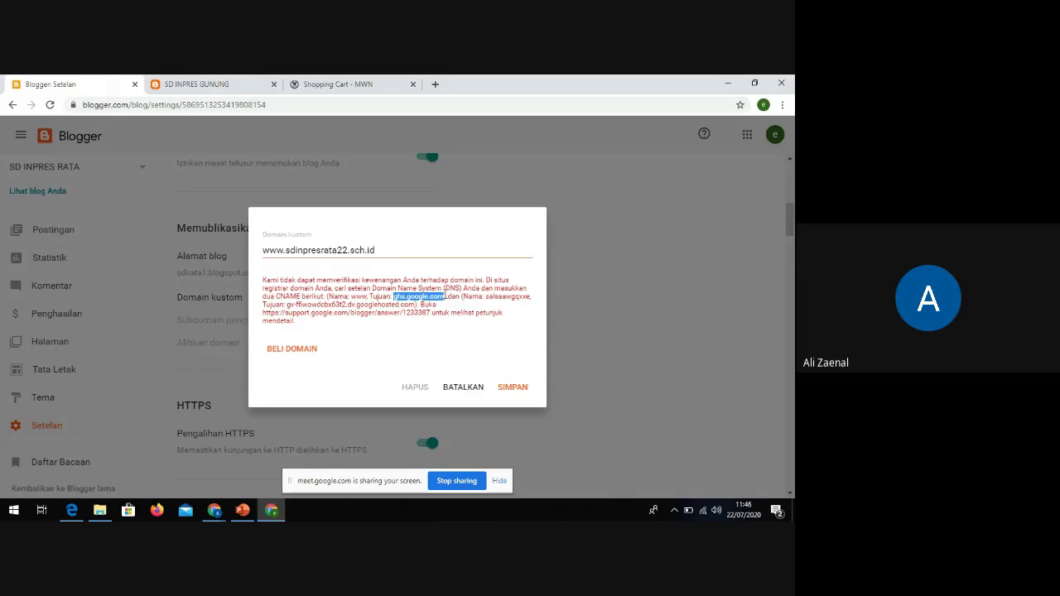
click(464, 335)
Go over both CNAME record definitions again, then return to the Masterweb shopping cart
drag(487, 299, 528, 296)
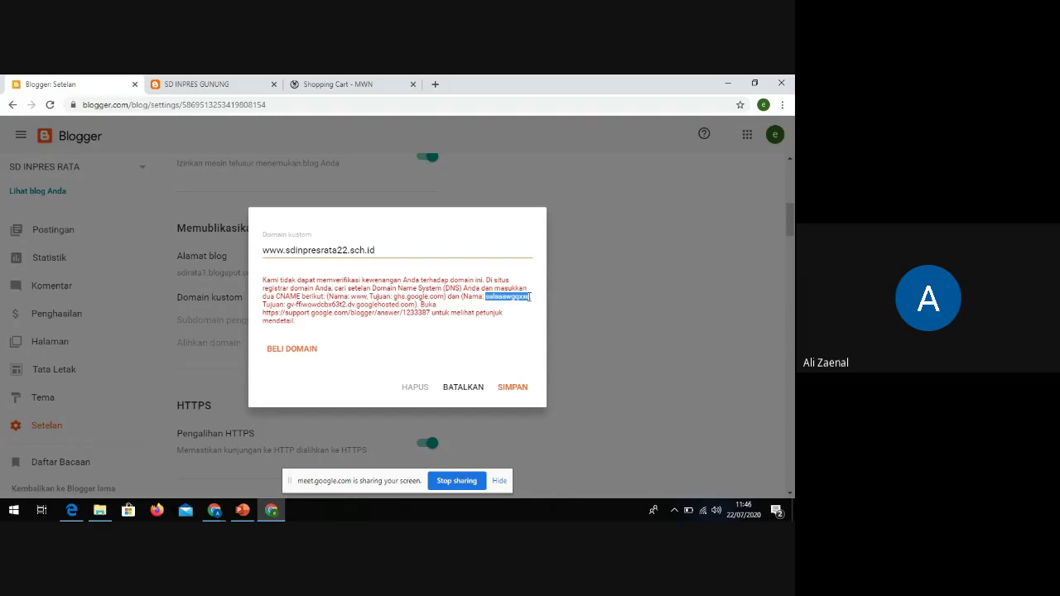
drag(287, 305, 414, 305)
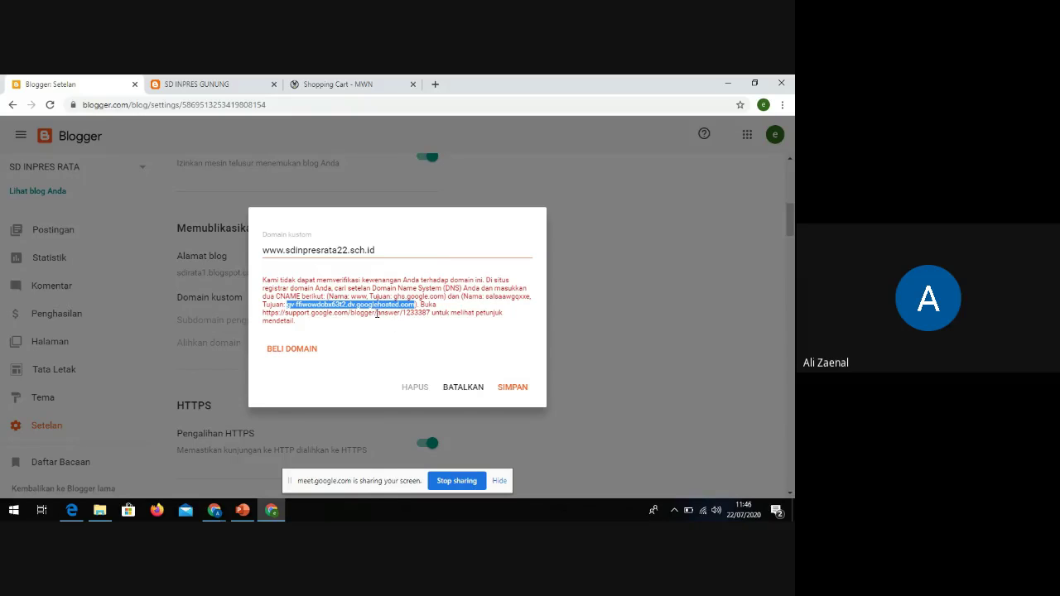
click(342, 299)
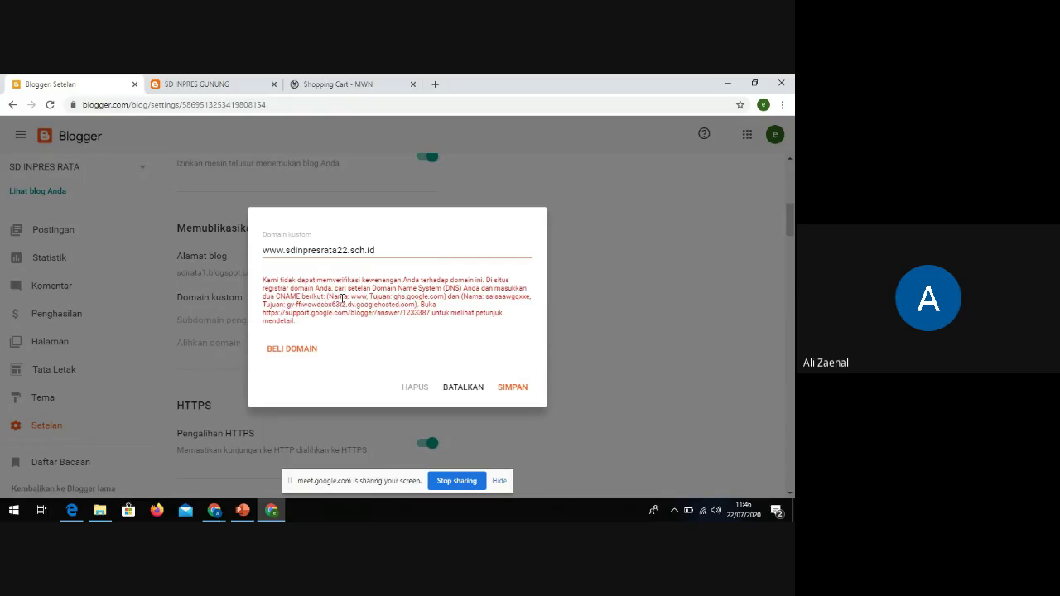
drag(334, 298, 417, 304)
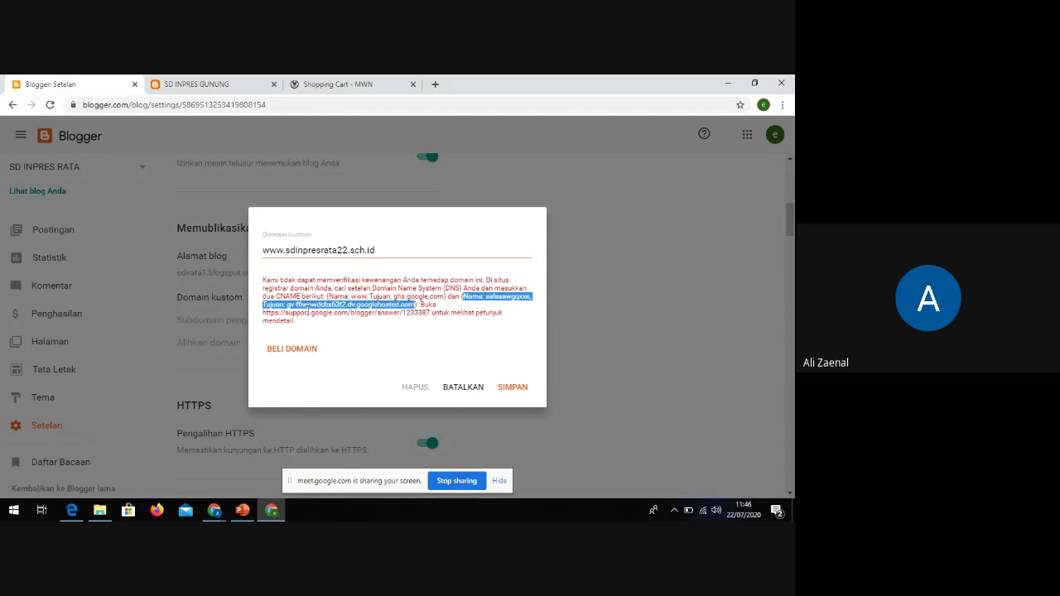
click(330, 299)
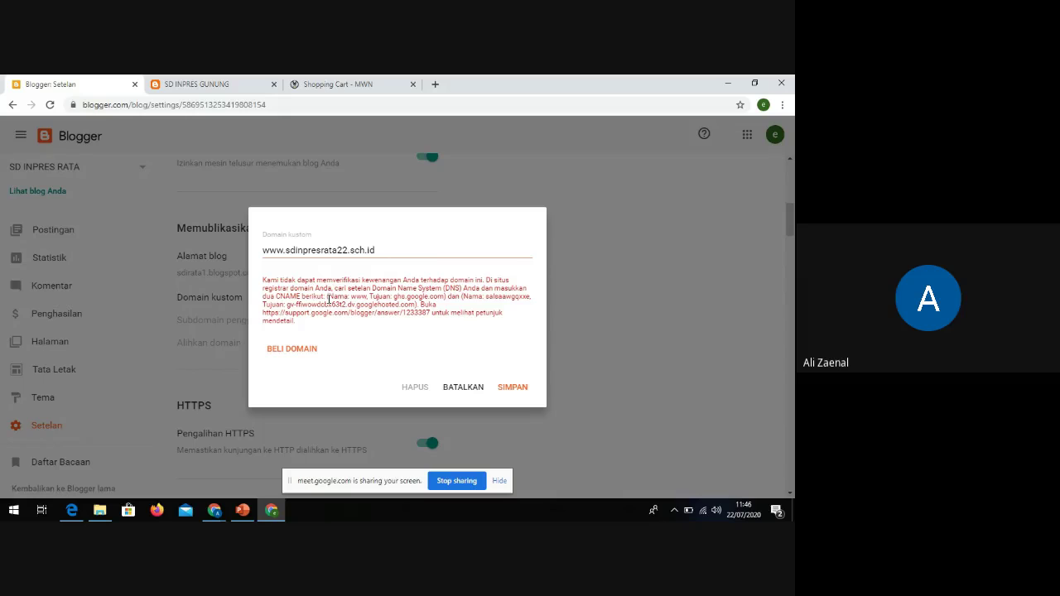
drag(329, 299, 415, 305)
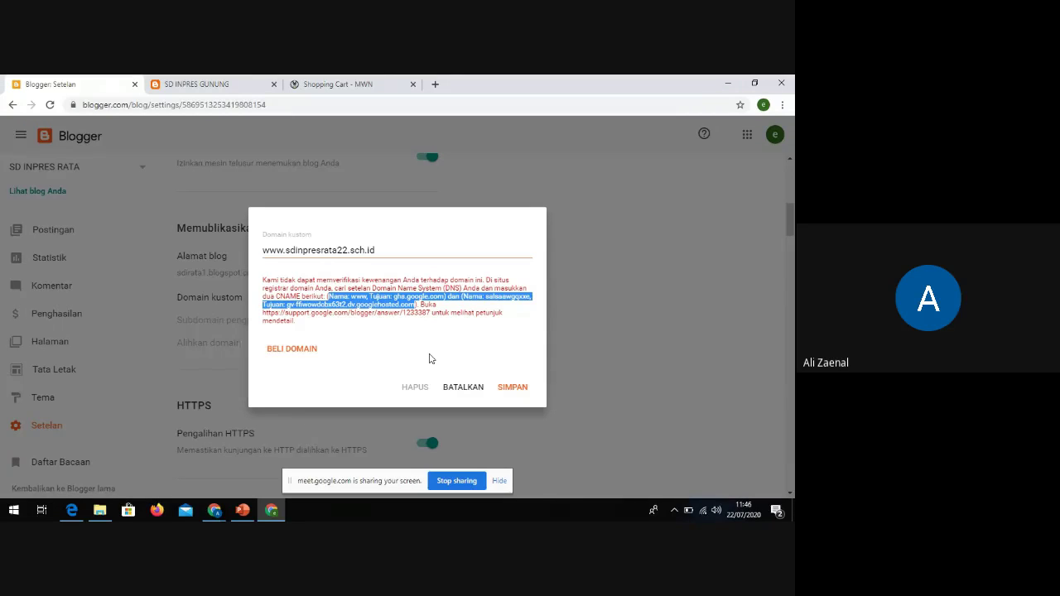
click(417, 310)
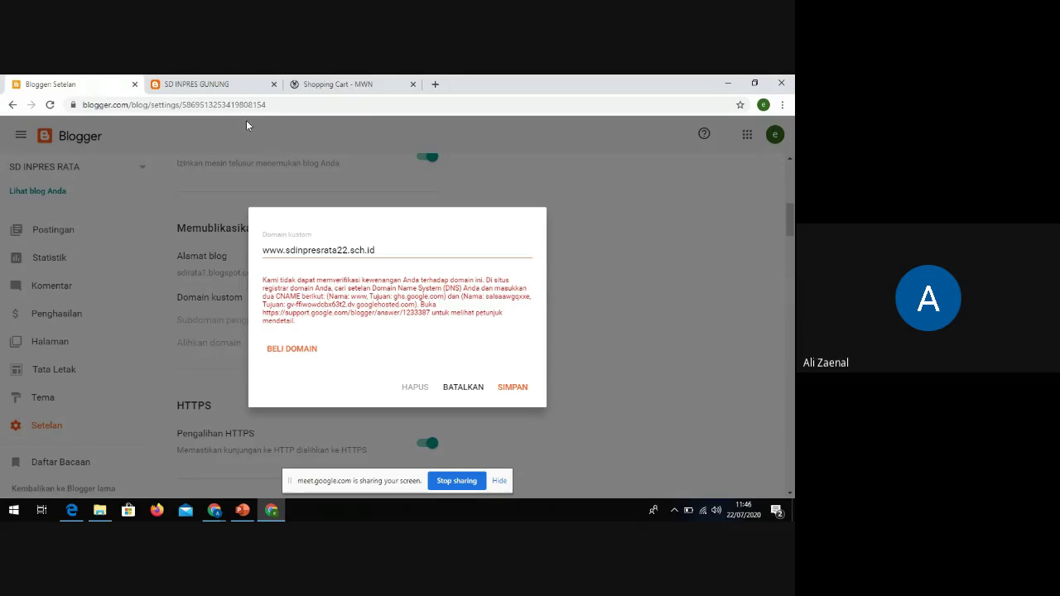
click(315, 83)
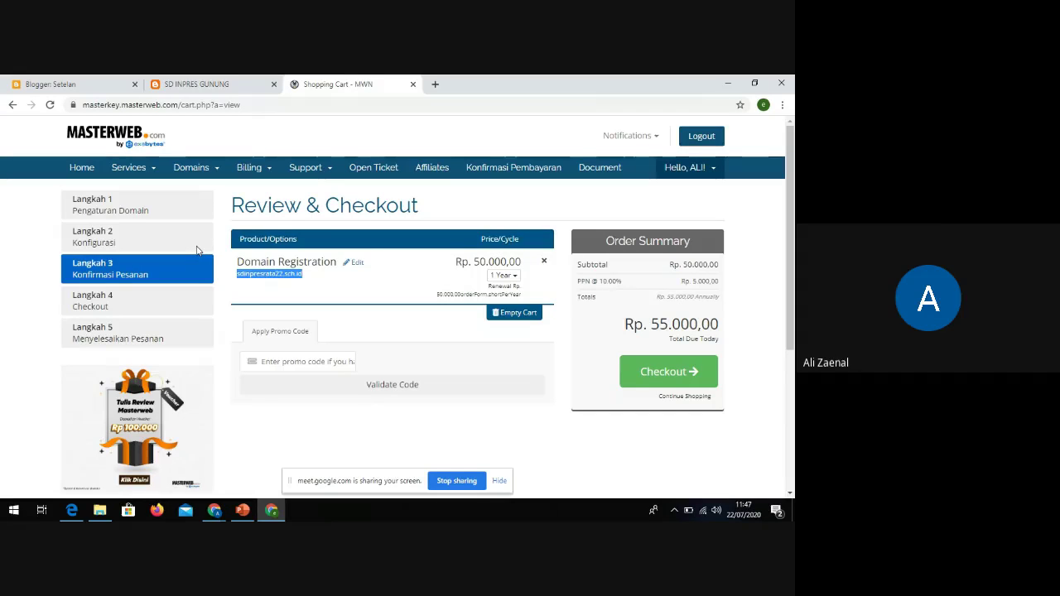
Reach Masterweb's DNS Manager through Domains > Manage DNS and look over the zone list
click(150, 169)
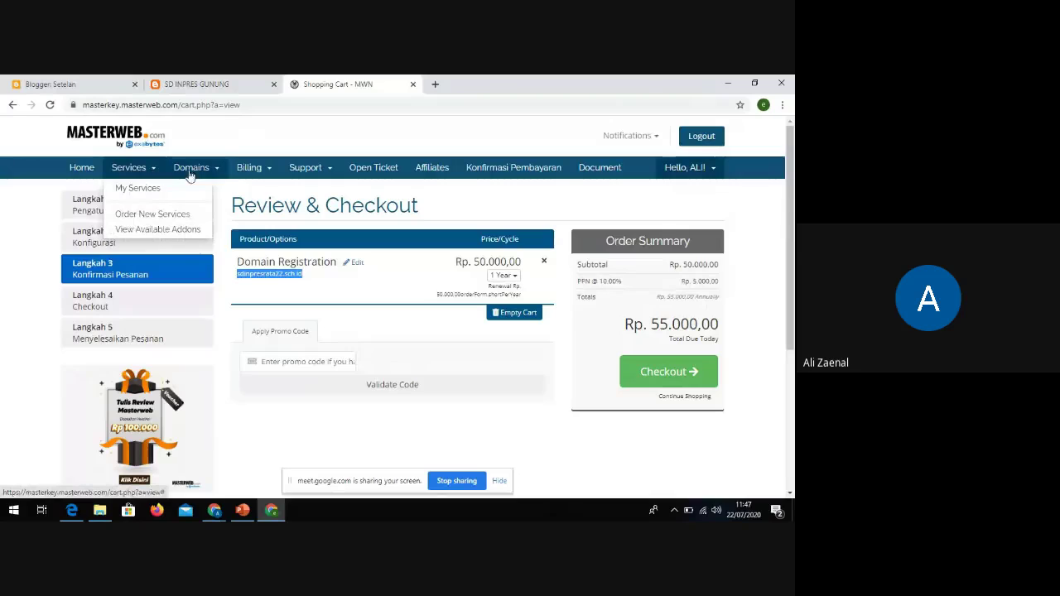
click(213, 170)
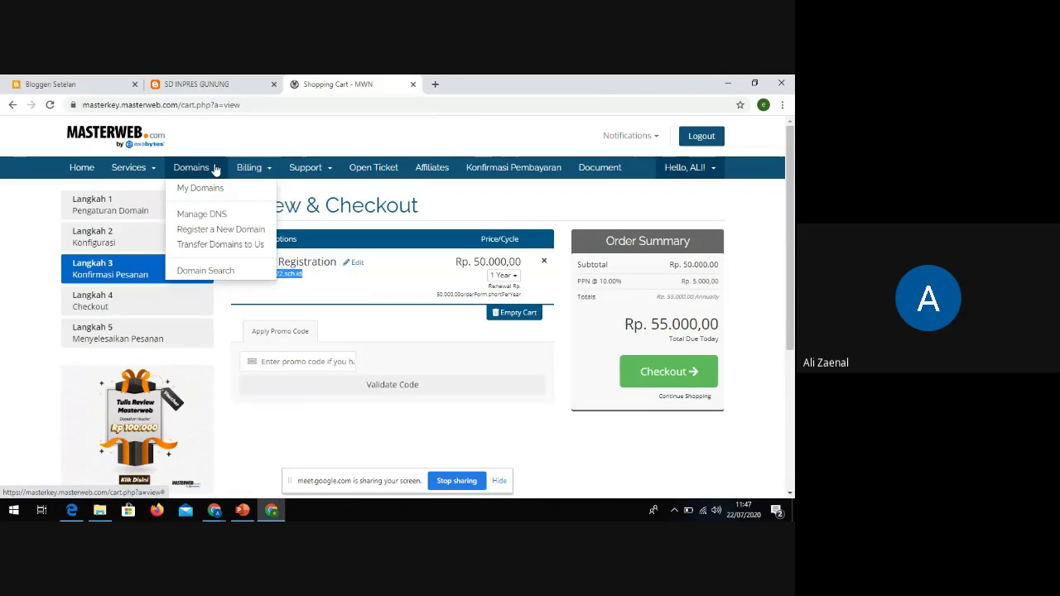
click(220, 146)
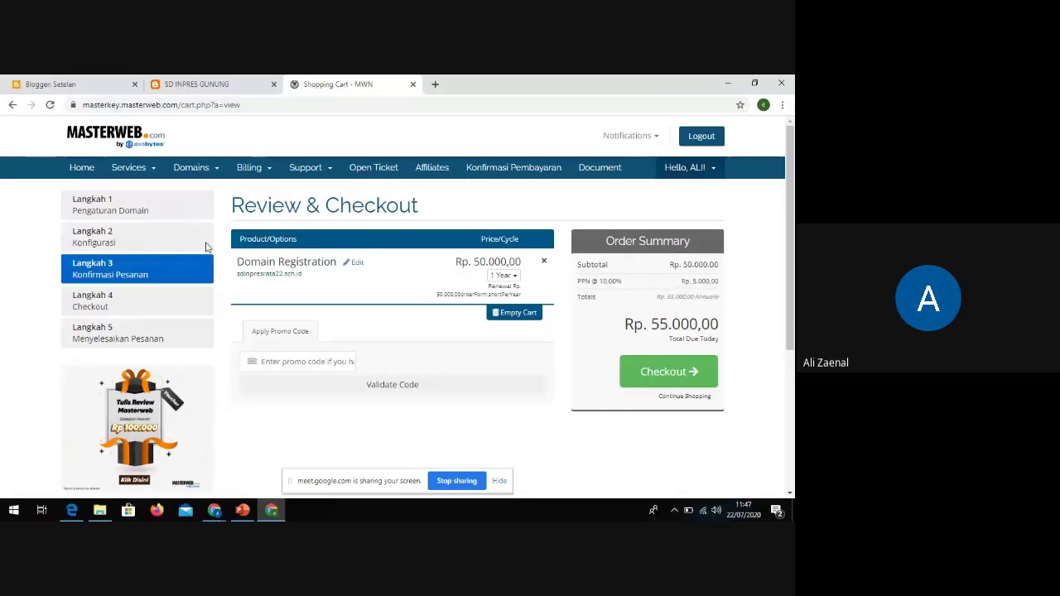
click(209, 172)
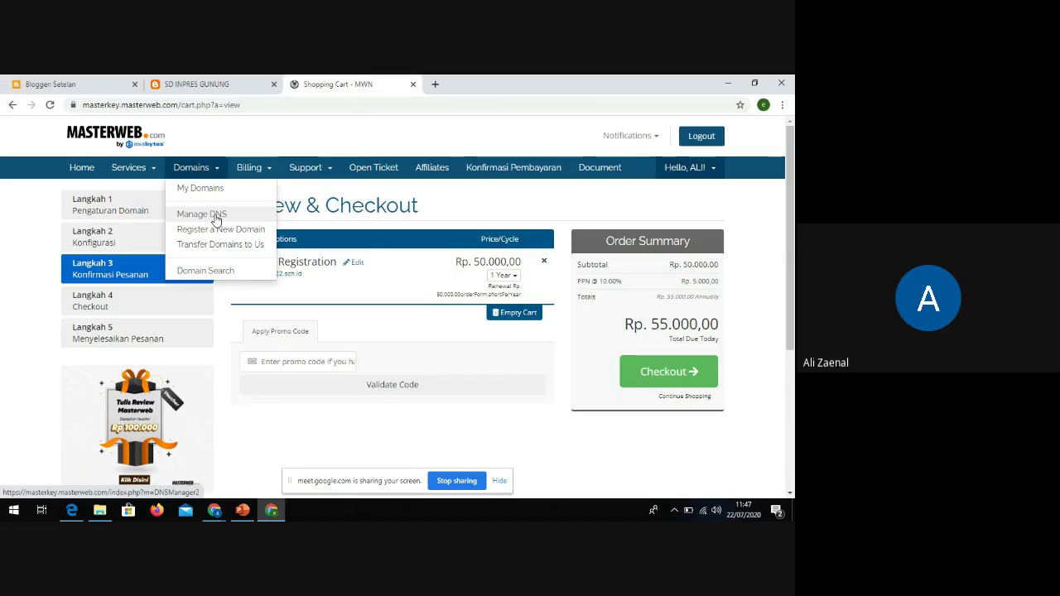
click(217, 169)
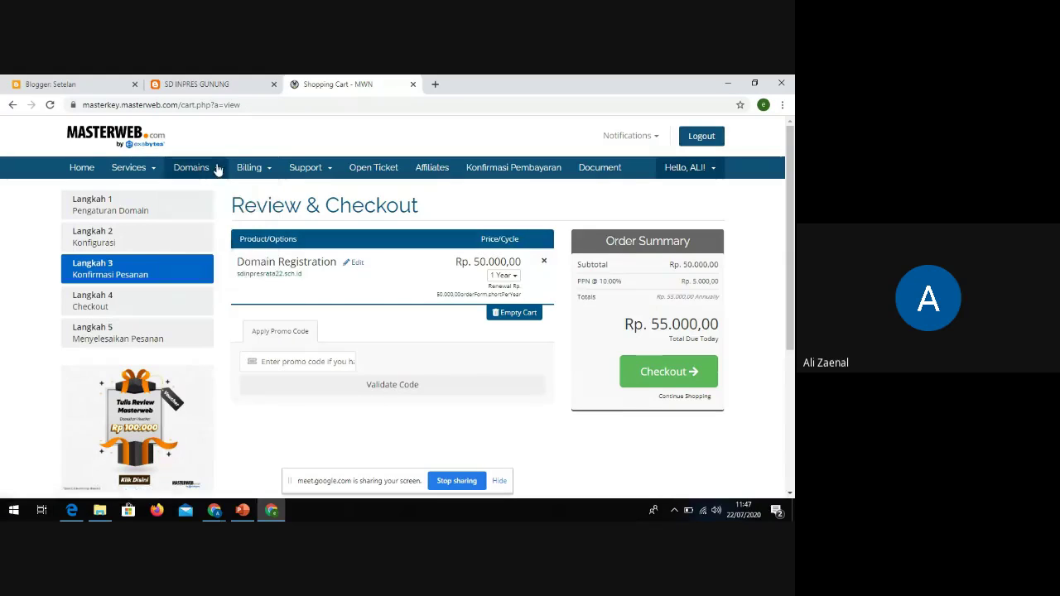
click(217, 169)
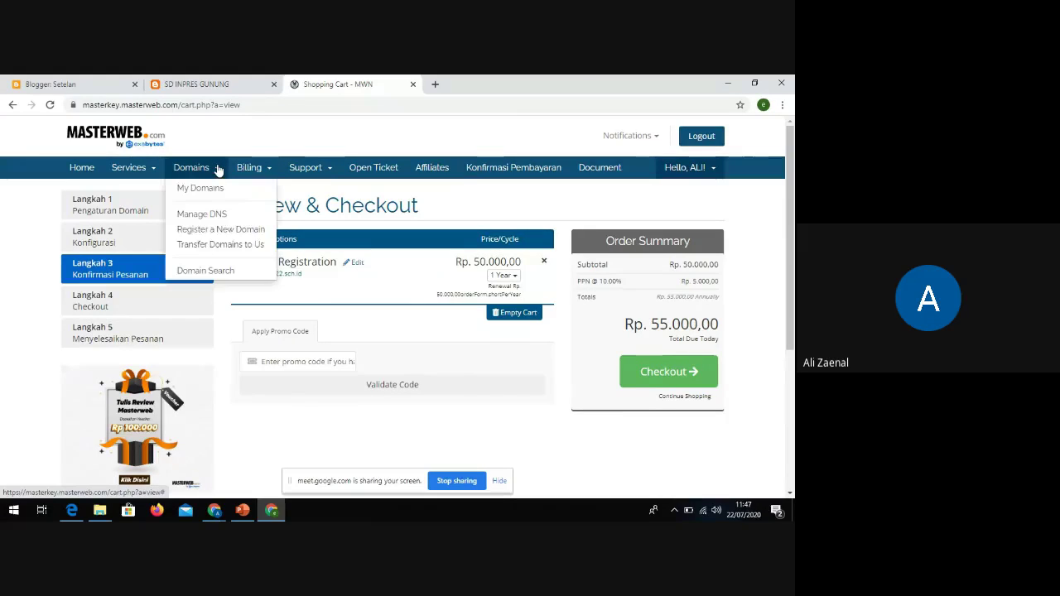
click(201, 213)
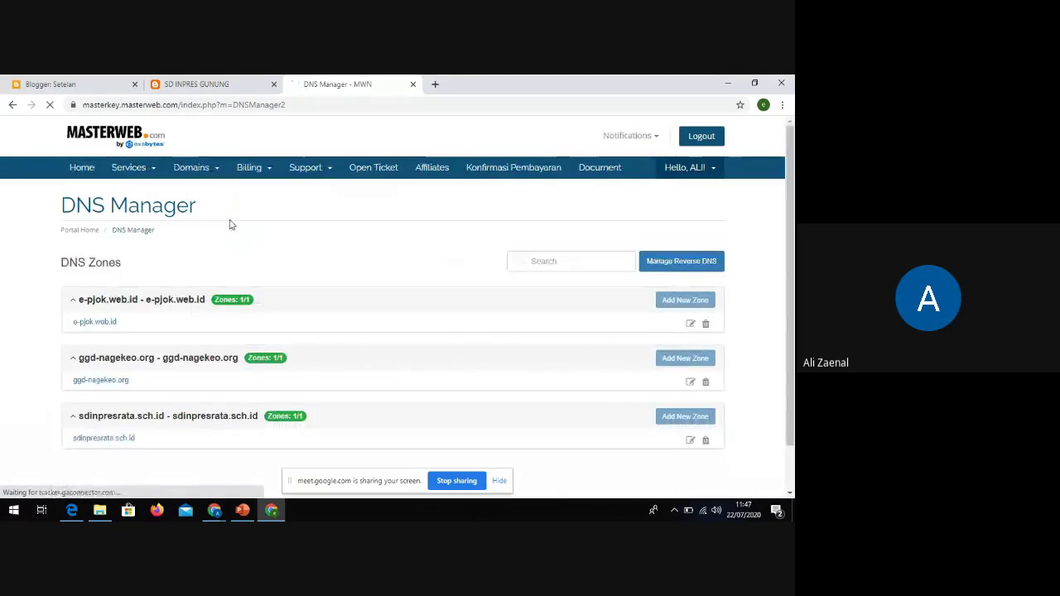
scroll(222, 279, down, 1)
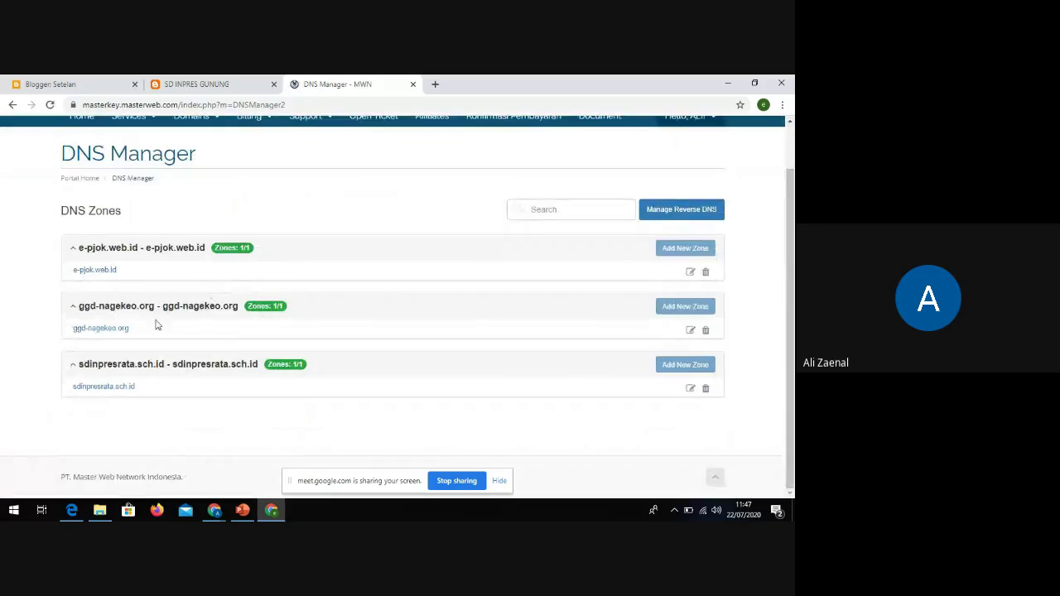
scroll(184, 313, up, 1)
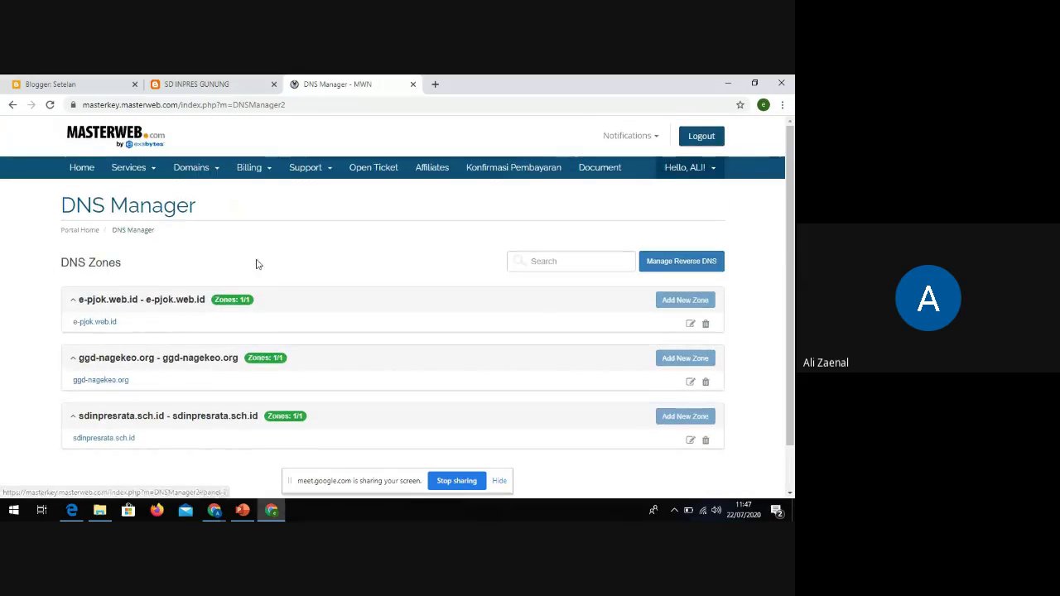
click(662, 267)
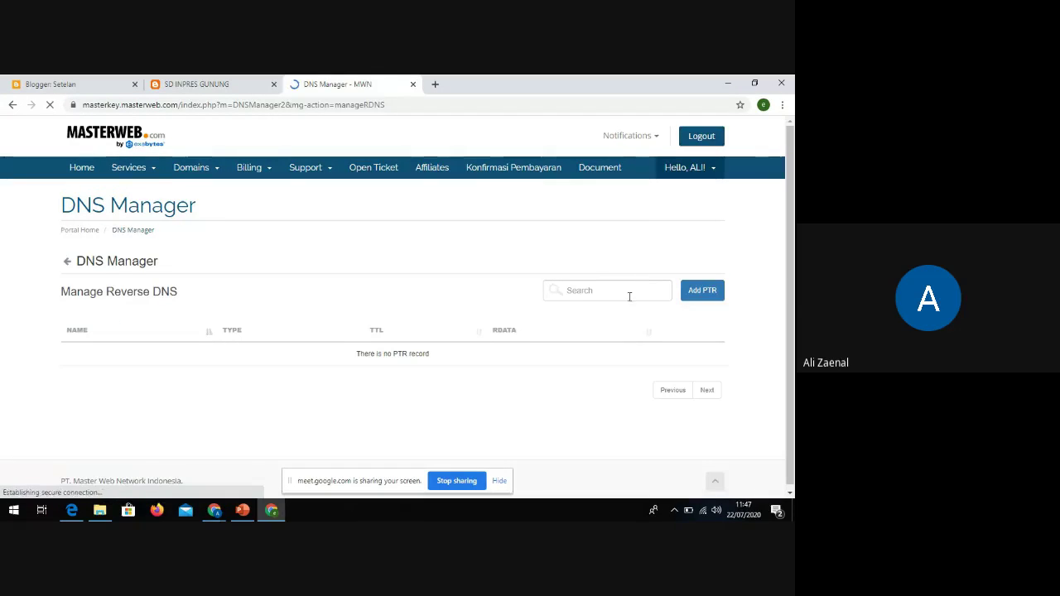
scroll(412, 305, down, 1)
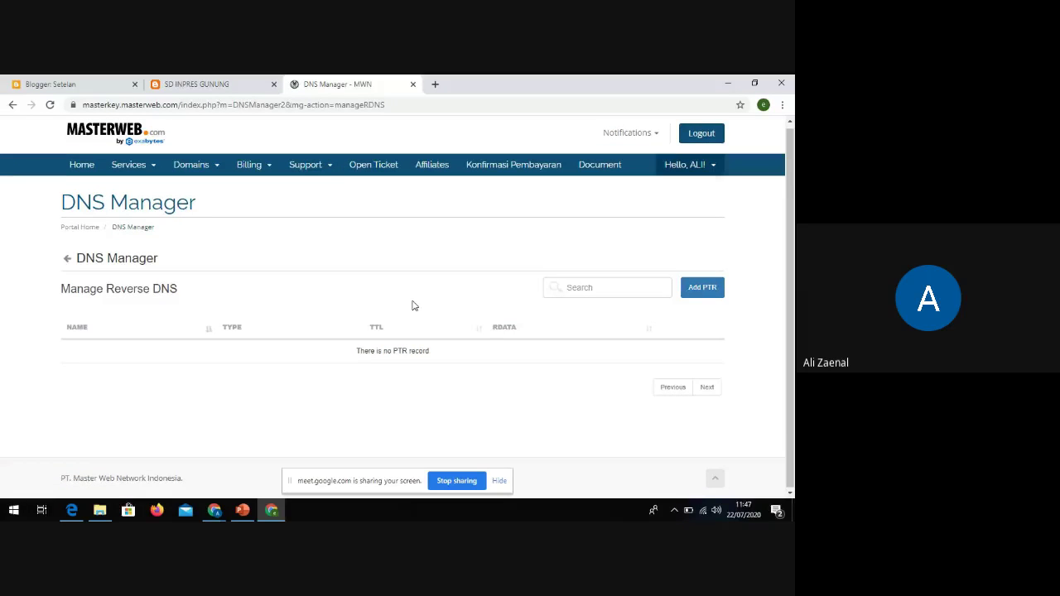
click(68, 261)
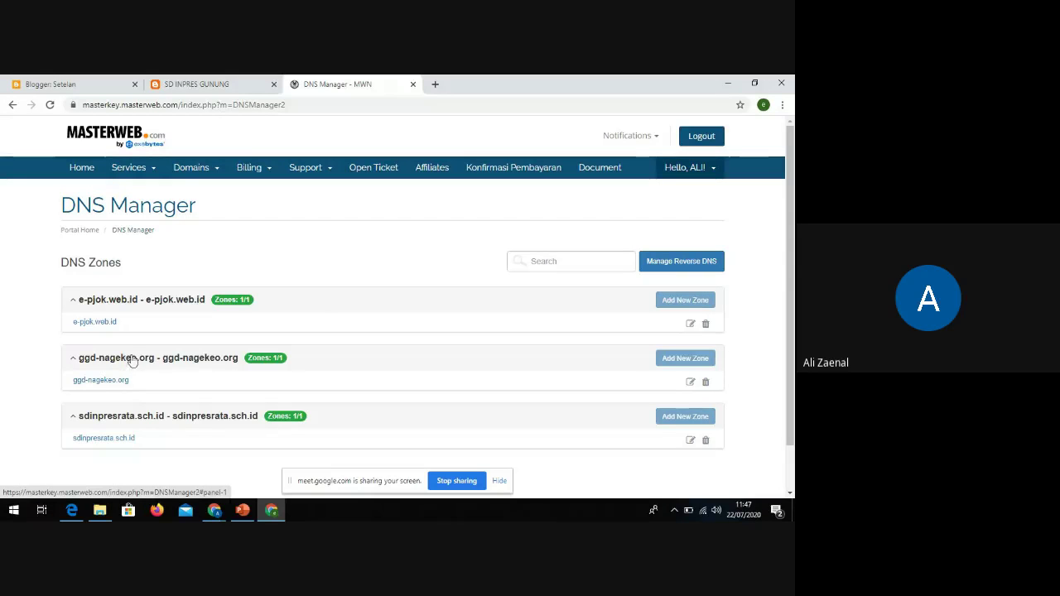
scroll(210, 358, down, 1)
scroll(210, 357, down, 1)
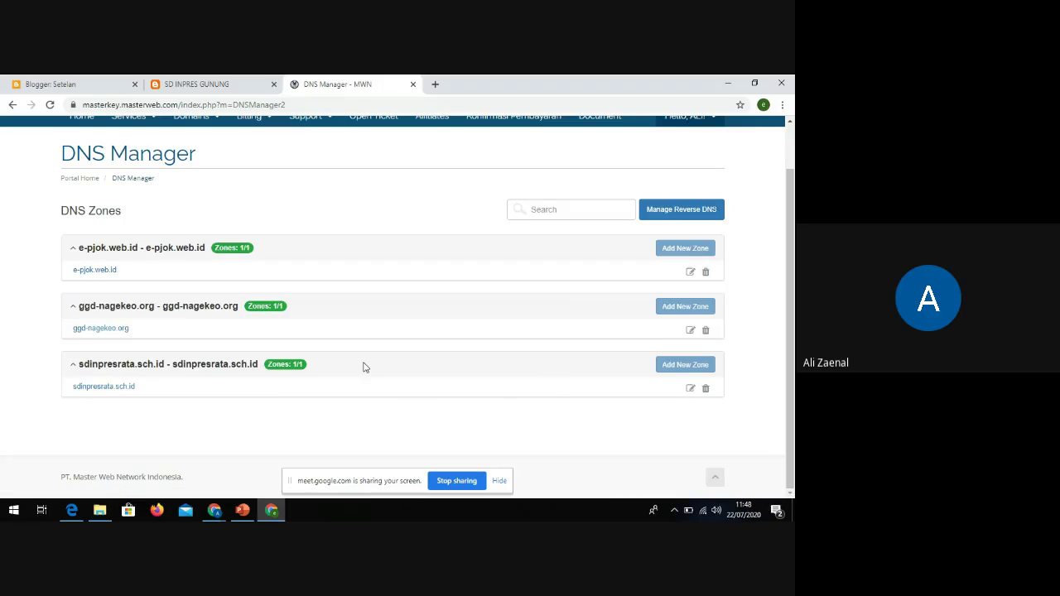
scroll(204, 229, up, 1)
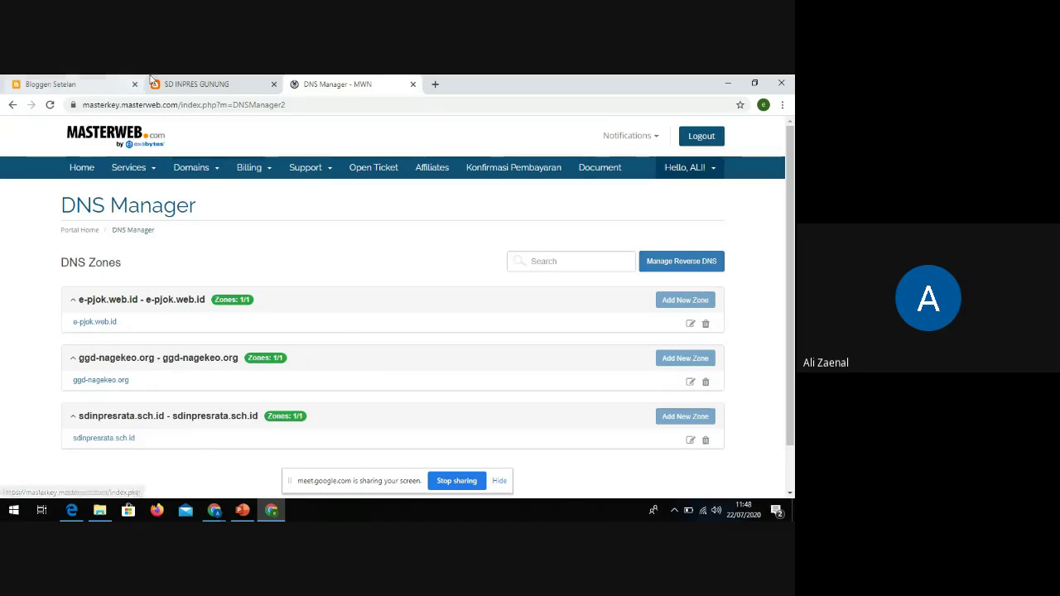
click(196, 84)
click(79, 84)
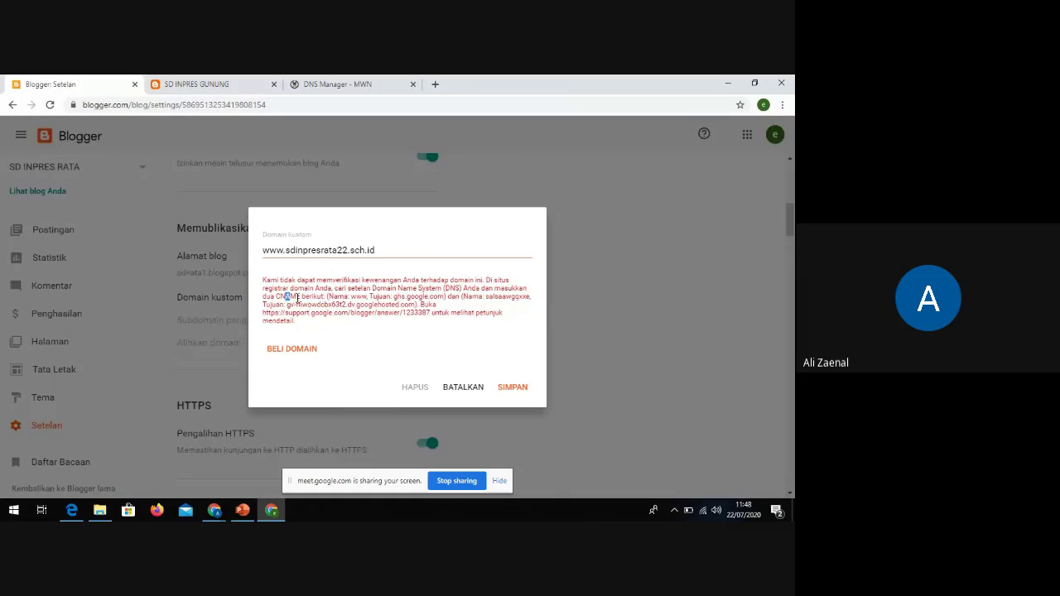
drag(297, 298, 440, 312)
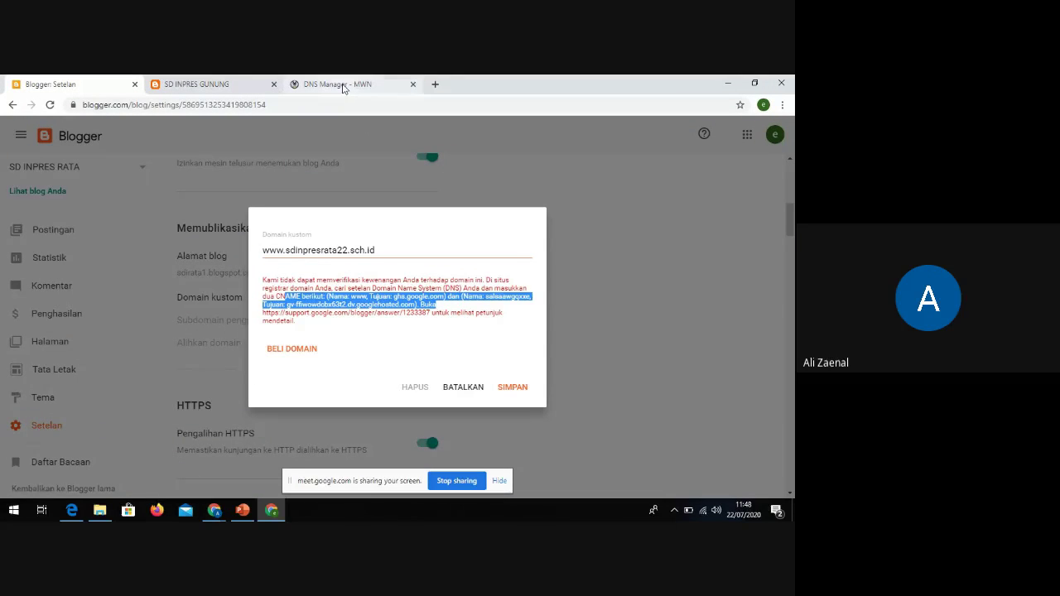
click(338, 84)
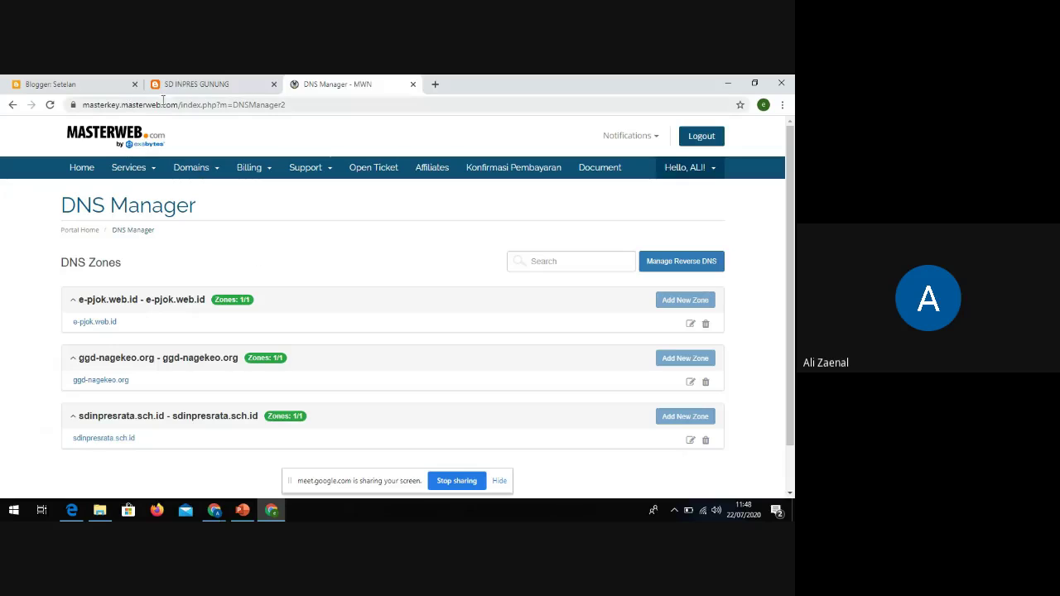
click(208, 170)
click(203, 215)
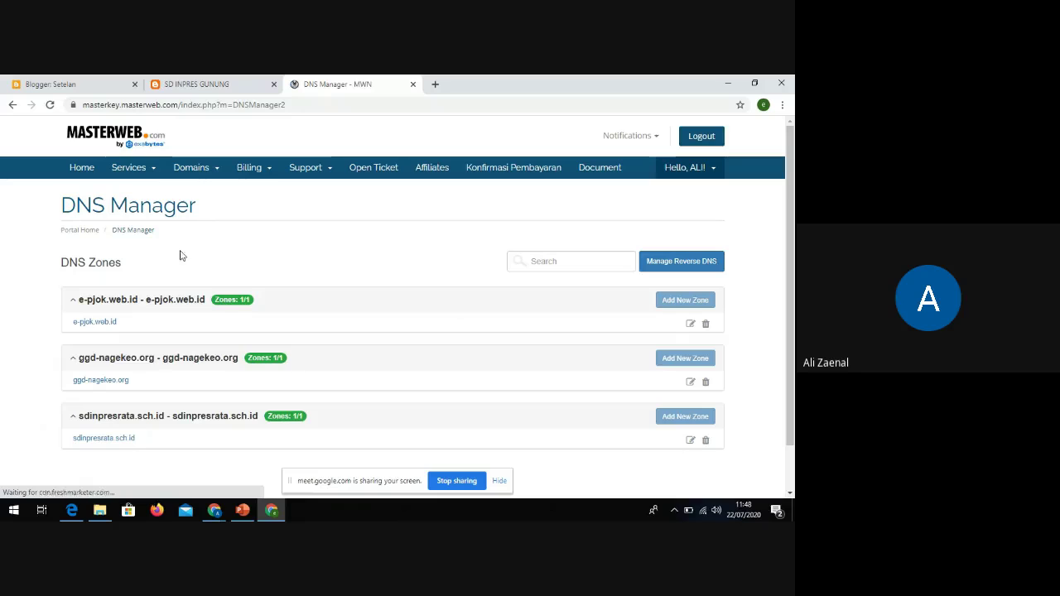
Open the sdinpresrata.sch.id zone editor and look through its 17 records
click(689, 447)
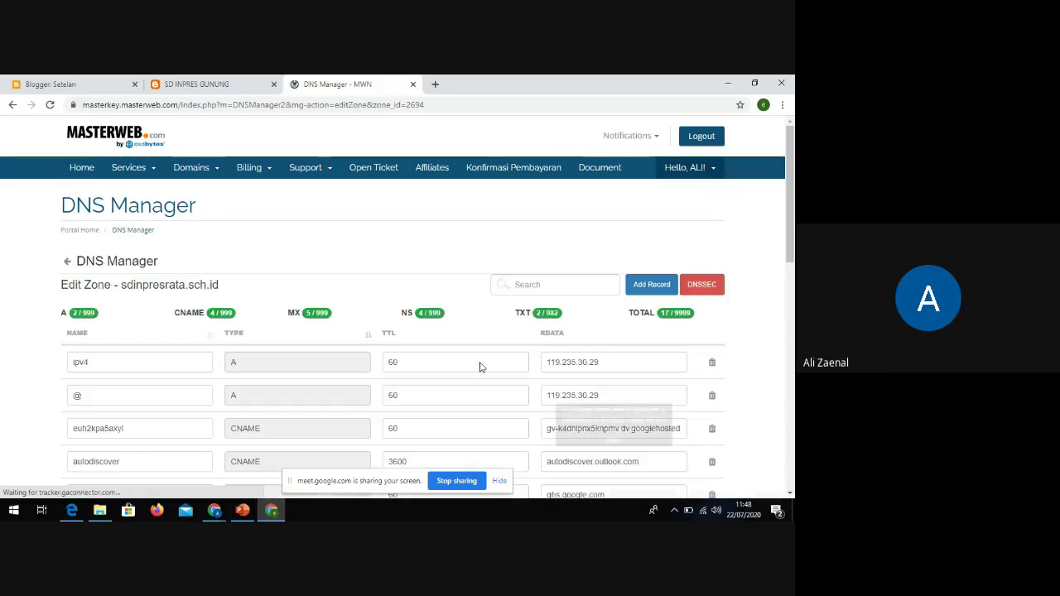
scroll(447, 235, down, 3)
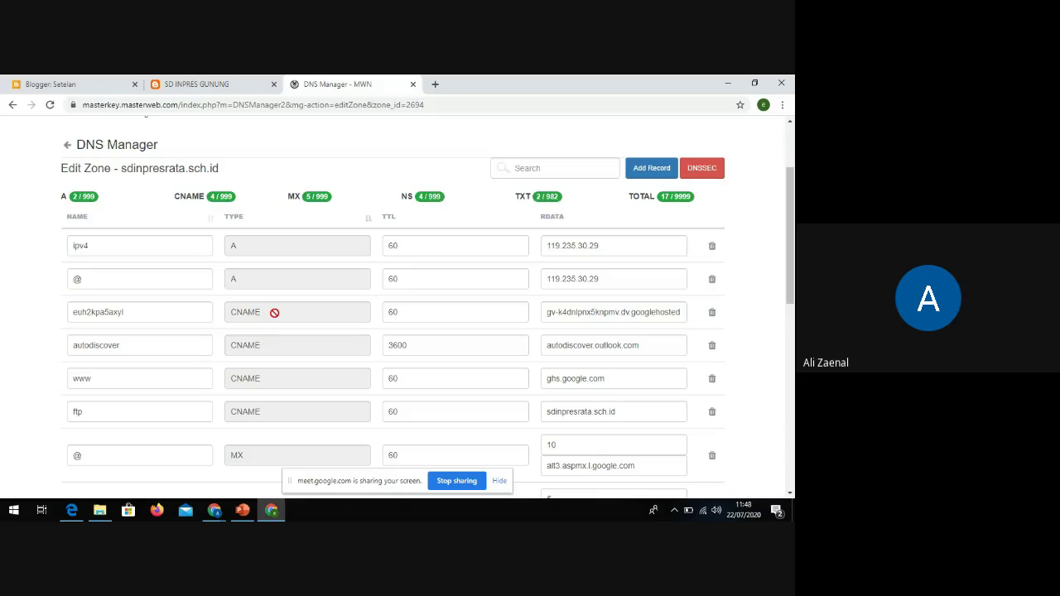
scroll(276, 319, down, 5)
scroll(277, 324, up, 5)
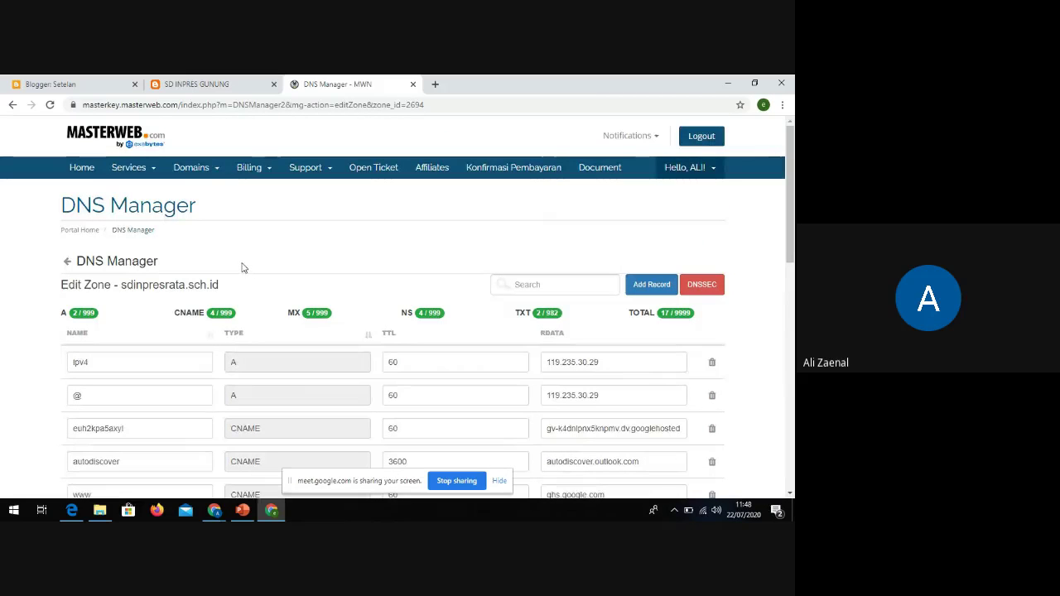
Start a new CNAME record and copy the name www from Blogger's error text
click(648, 289)
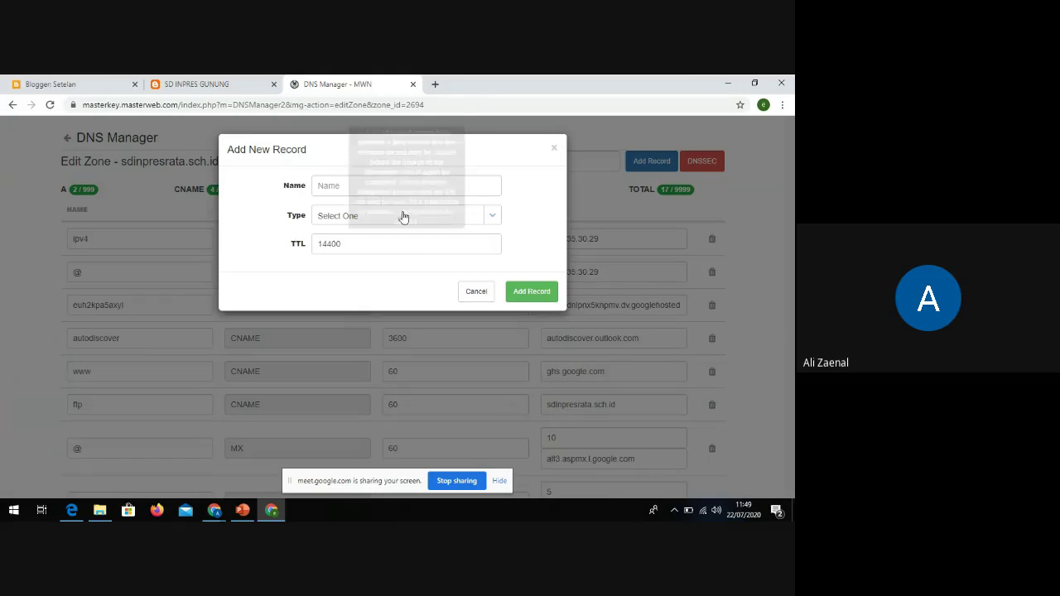
click(374, 189)
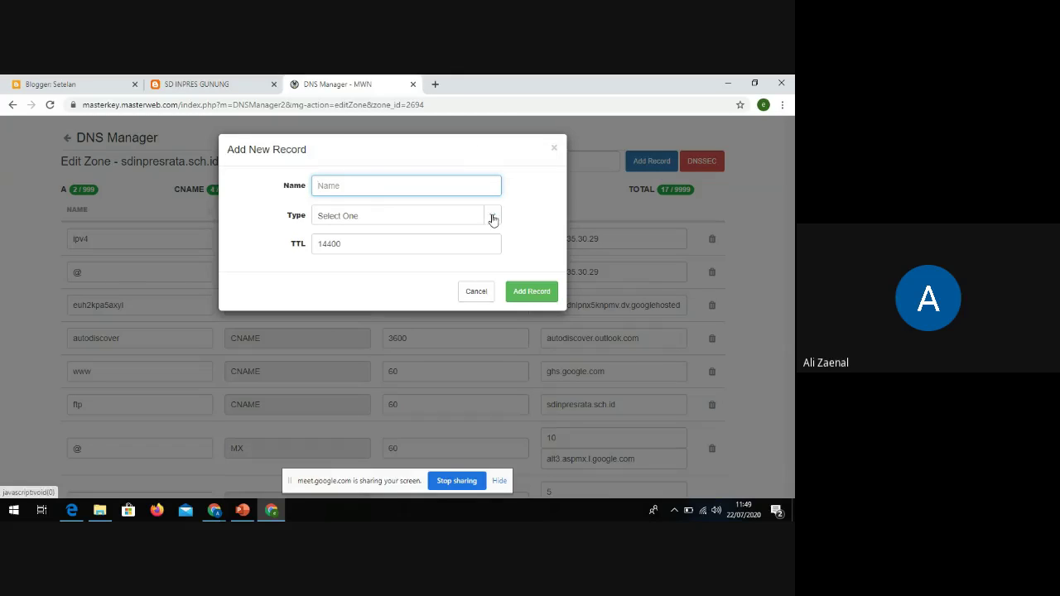
click(492, 217)
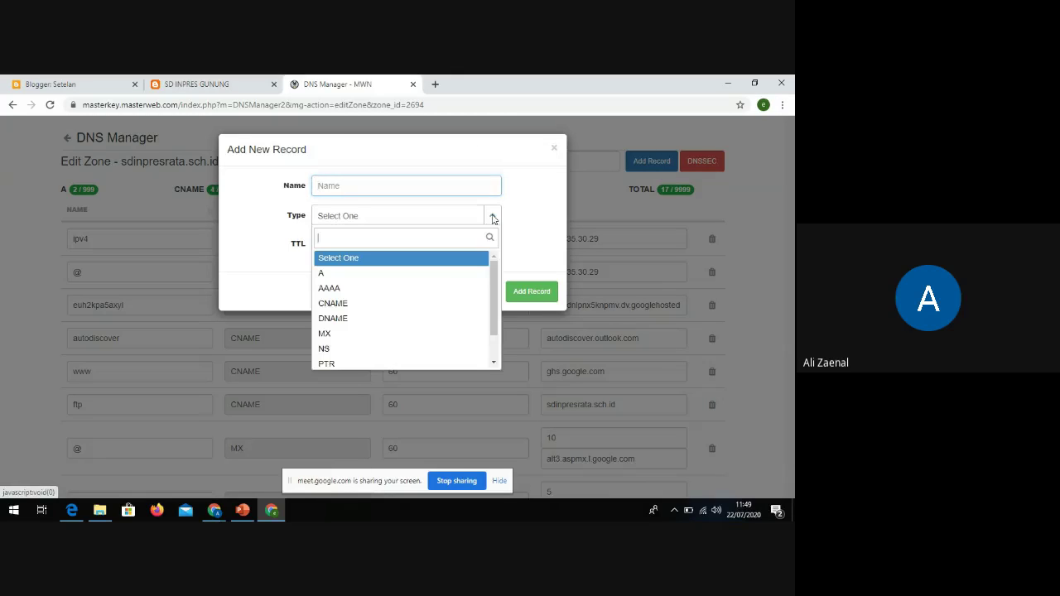
click(336, 305)
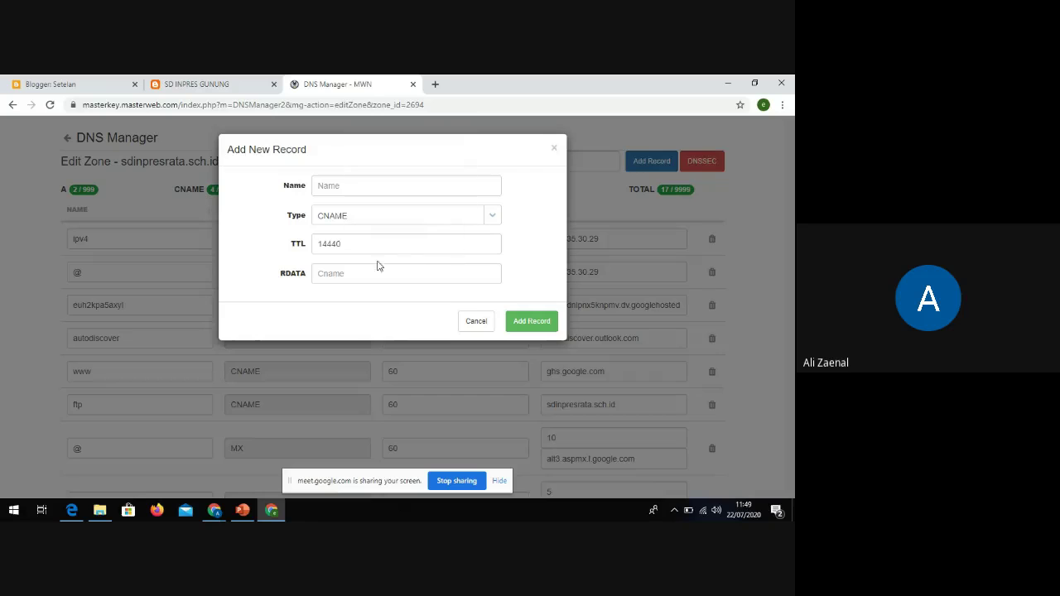
click(330, 187)
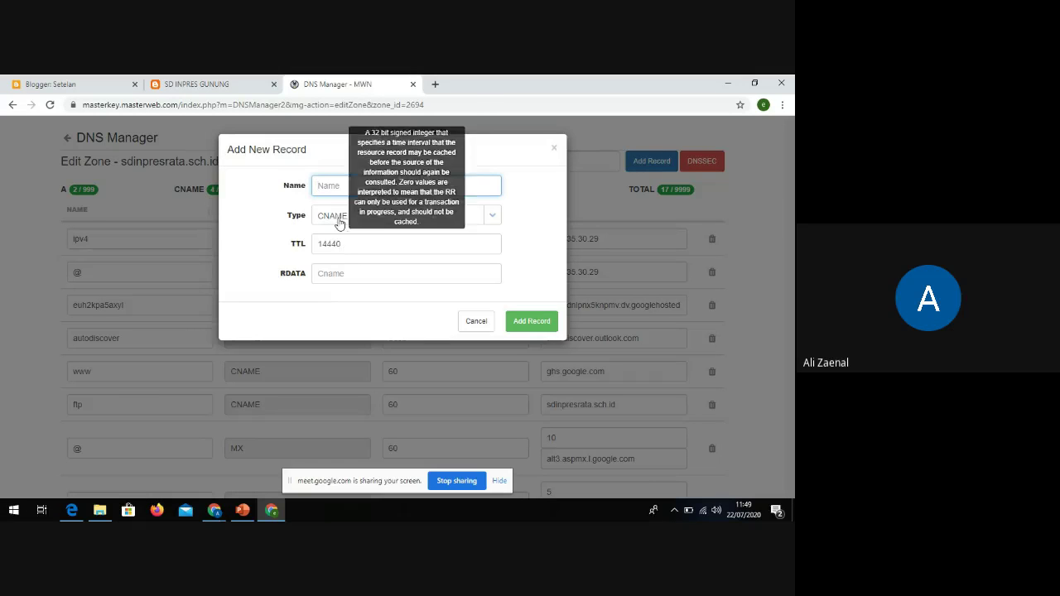
click(97, 84)
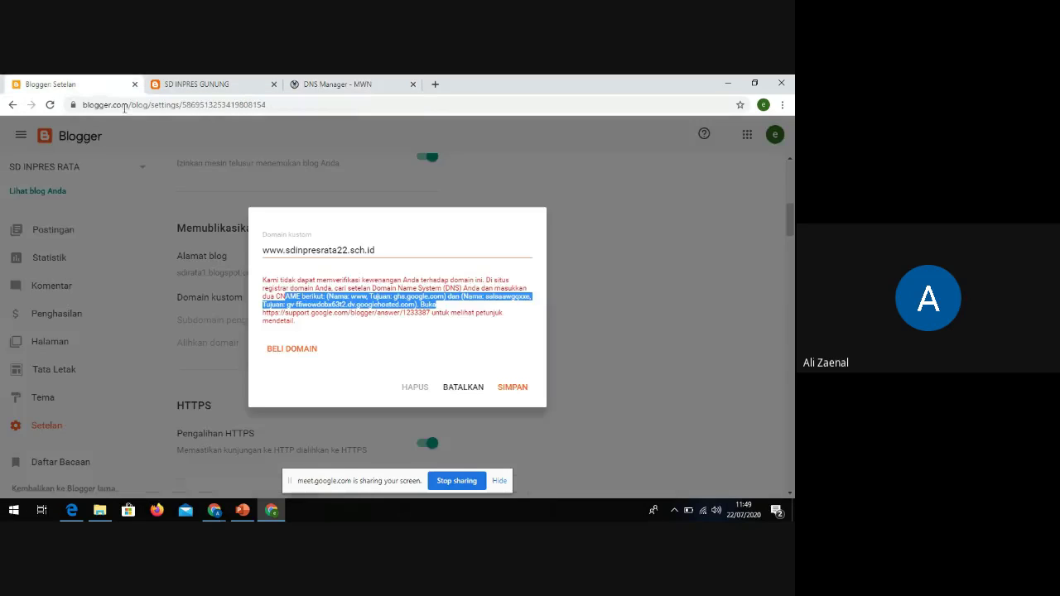
click(354, 296)
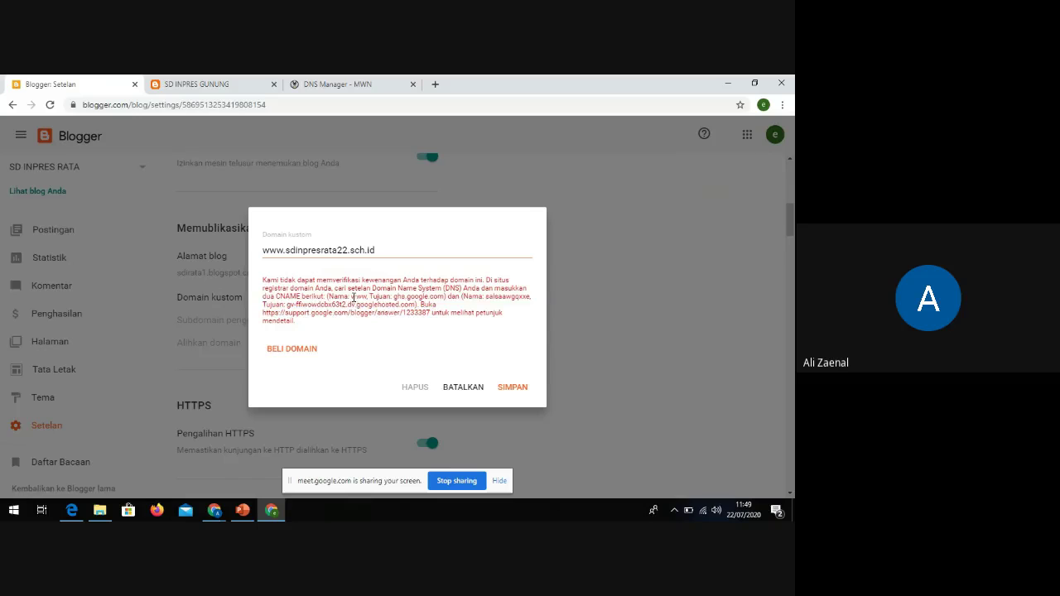
double_click(354, 296)
click(334, 87)
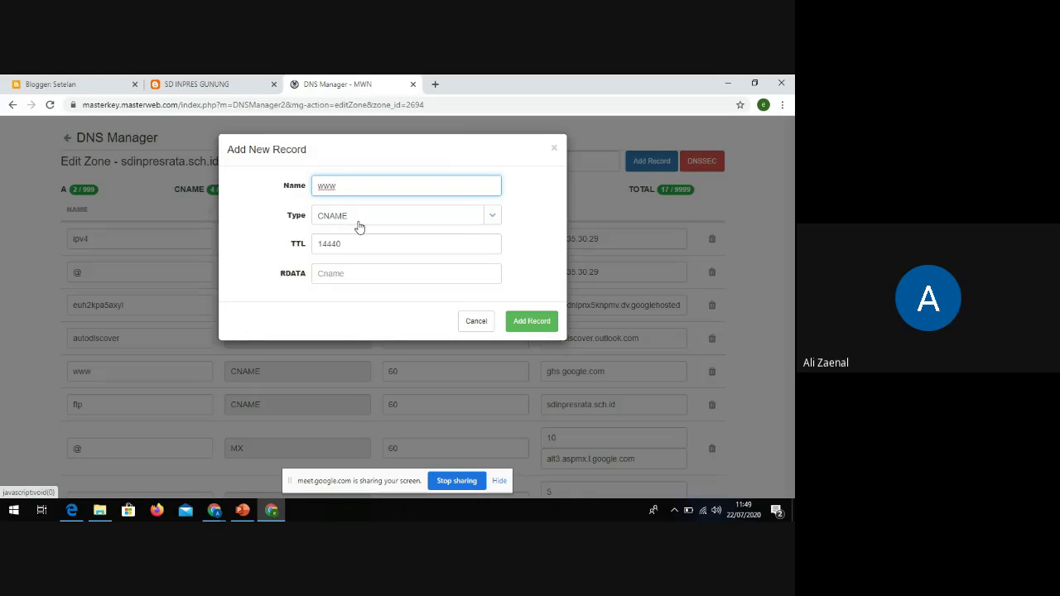
Paste ghs.google.com as the record target, then cancel the duplicate record
click(332, 273)
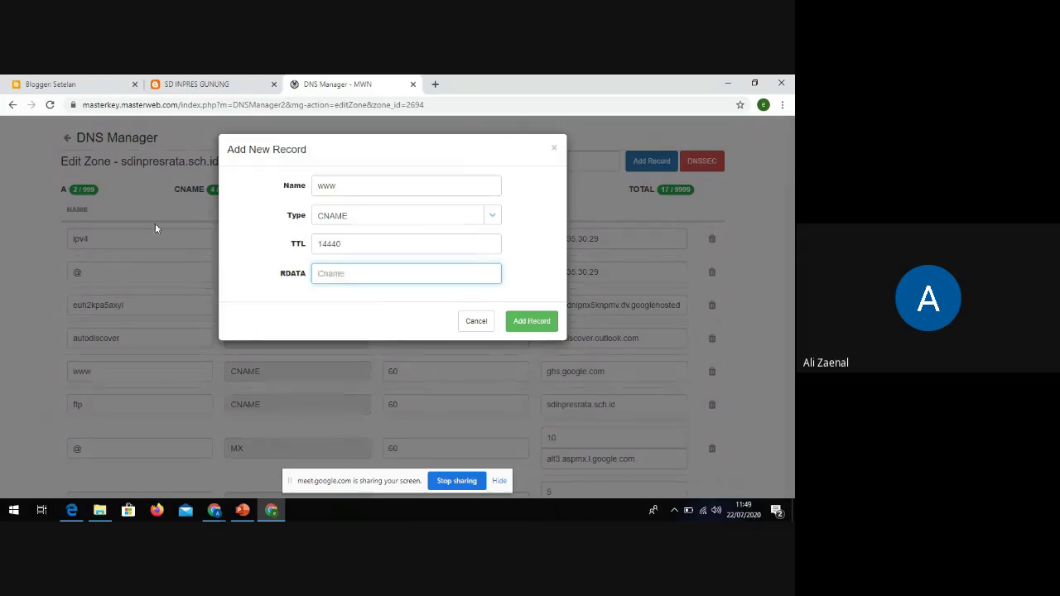
click(58, 84)
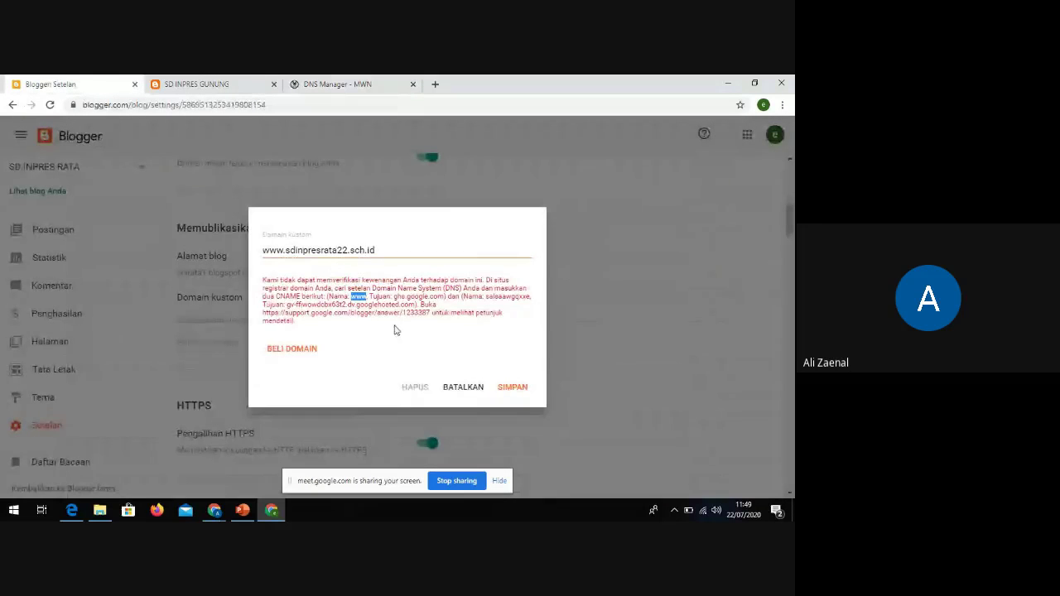
drag(394, 296, 445, 297)
key(ctrl+c)
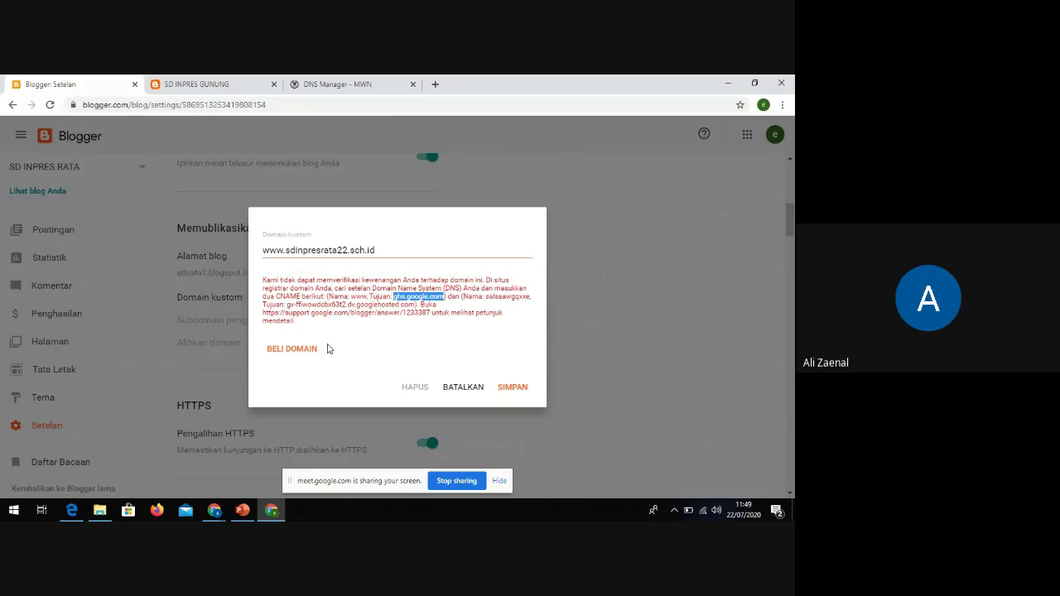
click(324, 83)
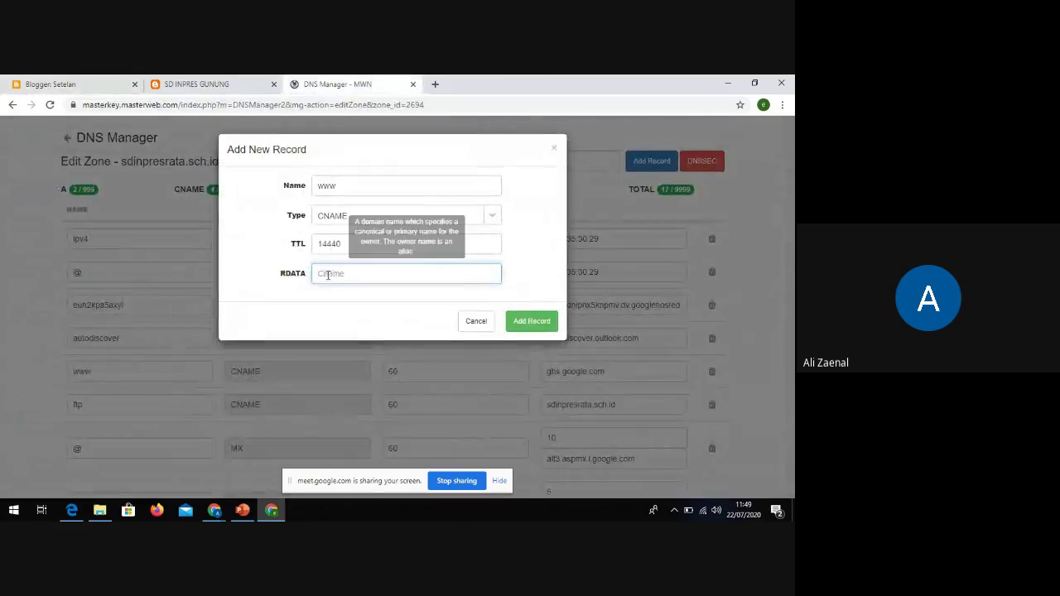
key(ctrl+v)
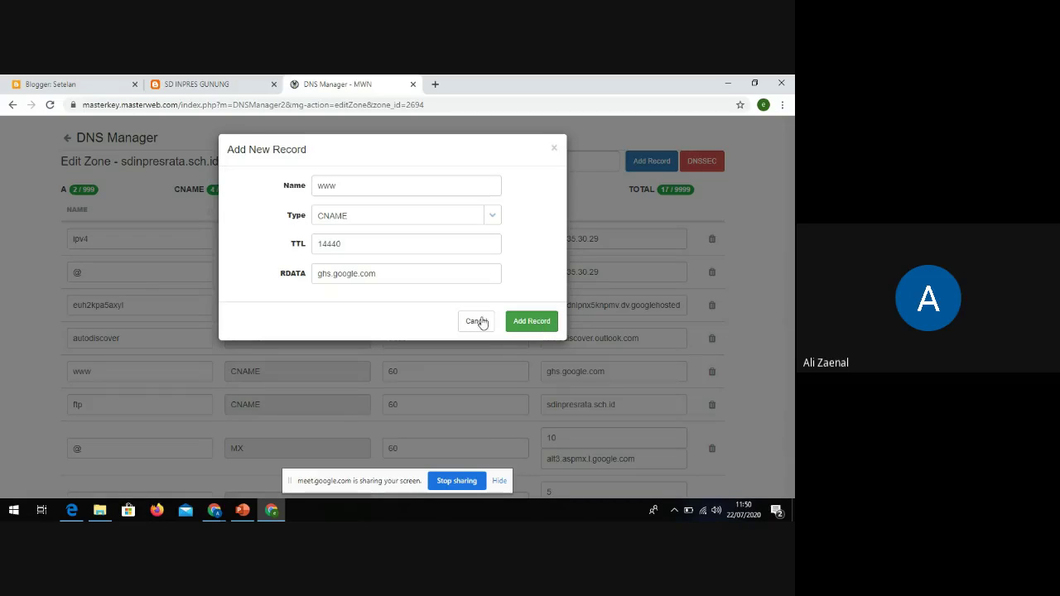
click(477, 323)
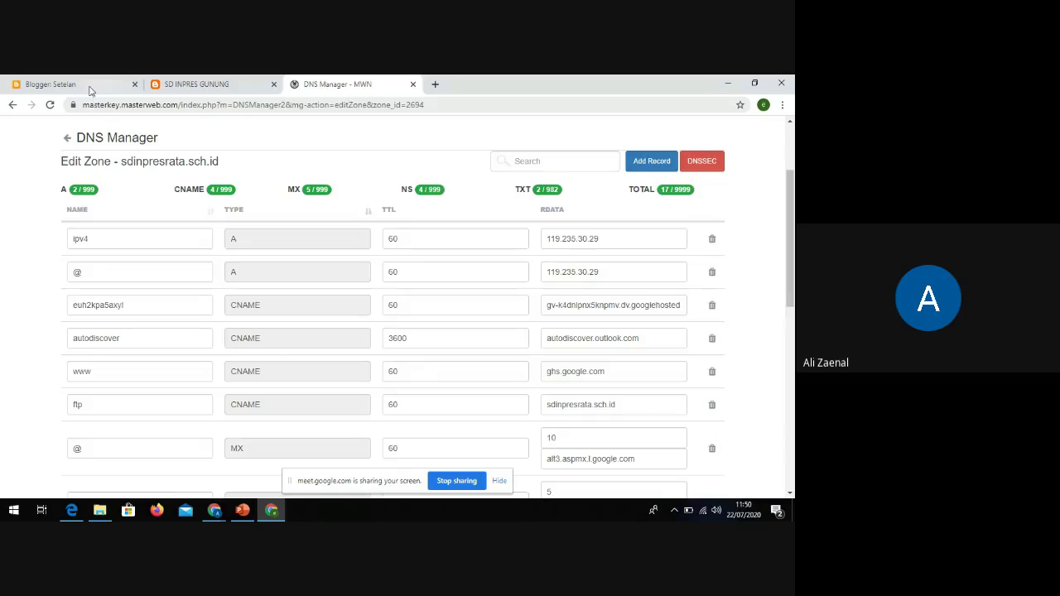
click(91, 84)
click(369, 313)
drag(328, 296, 448, 296)
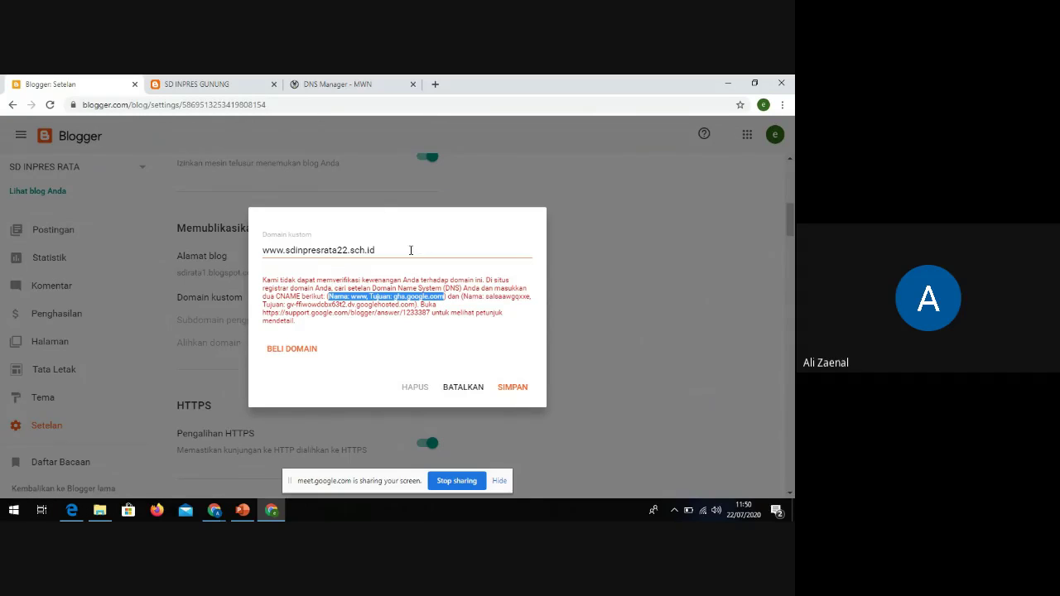
click(333, 87)
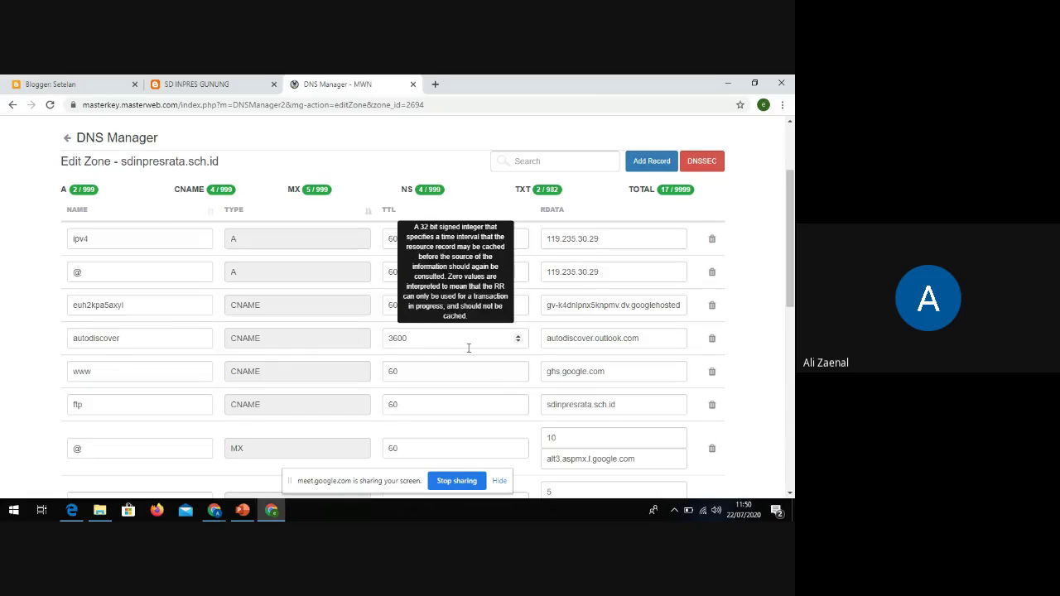
scroll(469, 348, up, 1)
scroll(473, 355, down, 2)
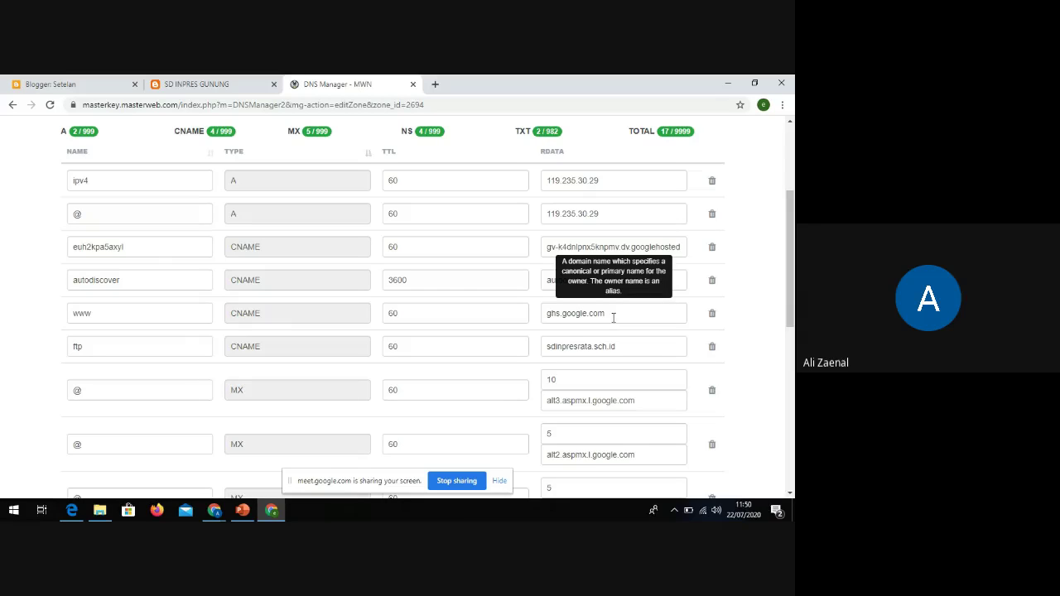
scroll(613, 317, down, 2)
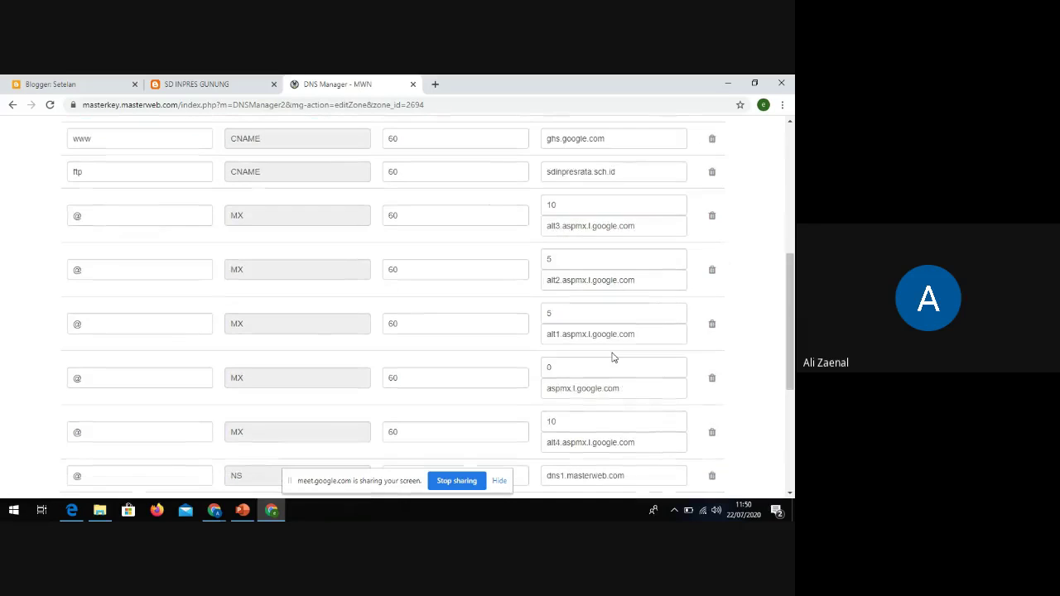
scroll(611, 355, down, 3)
scroll(613, 359, up, 10)
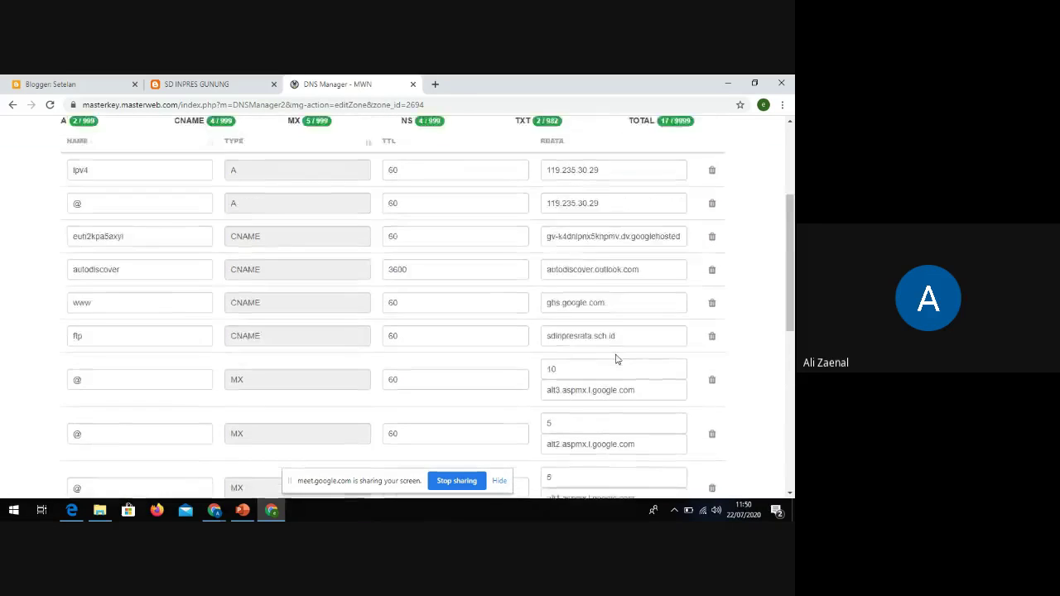
click(73, 83)
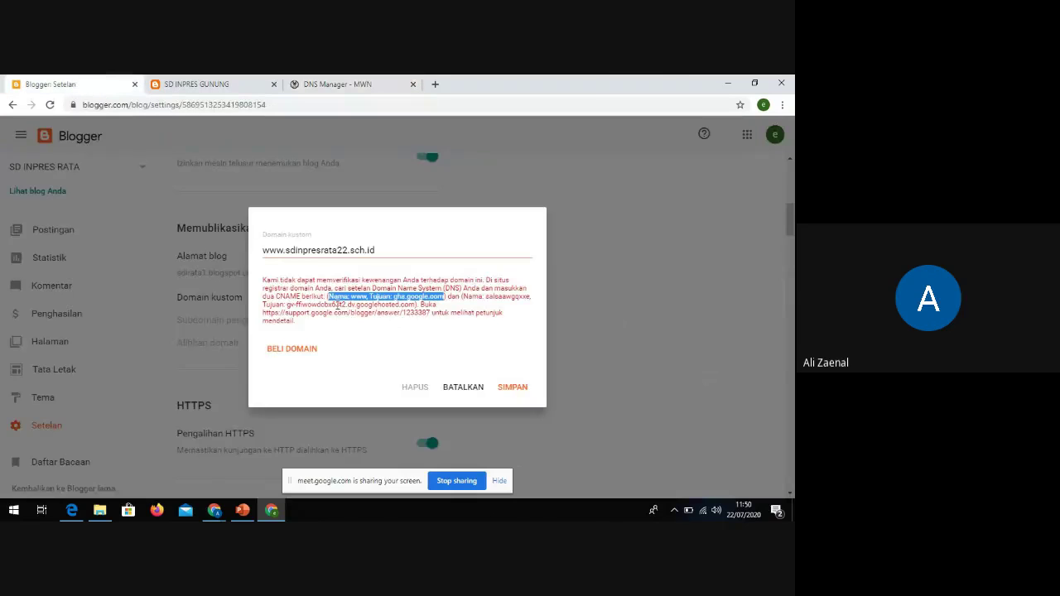
click(483, 296)
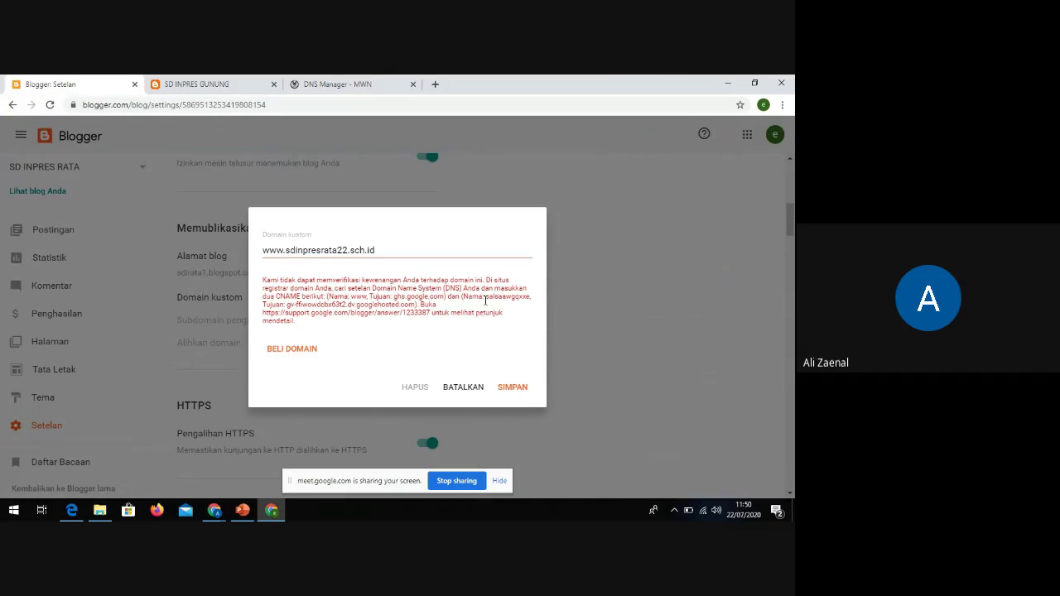
drag(487, 296, 527, 297)
drag(303, 305, 338, 312)
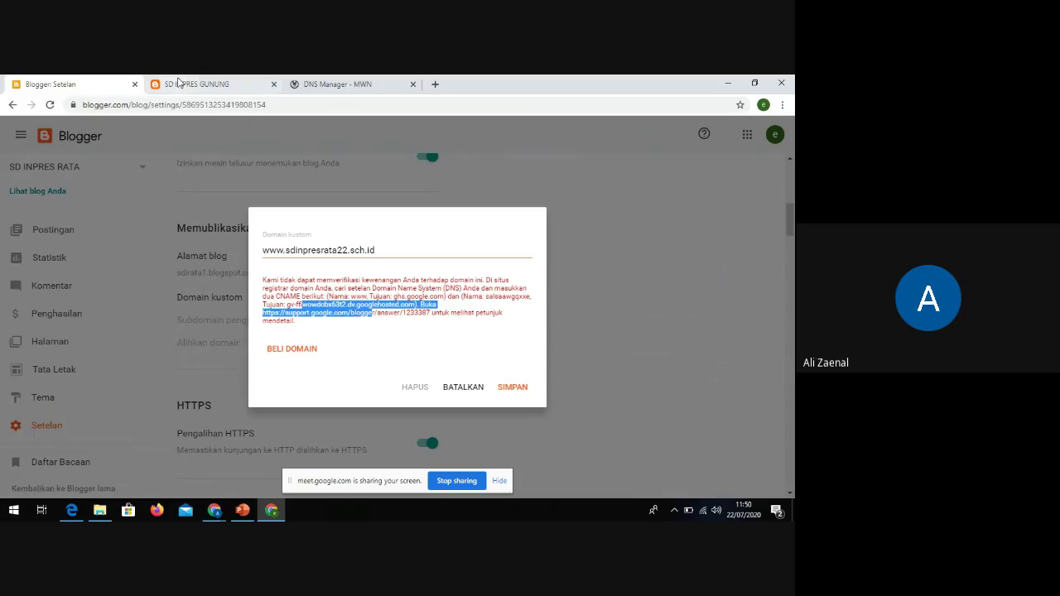
click(290, 86)
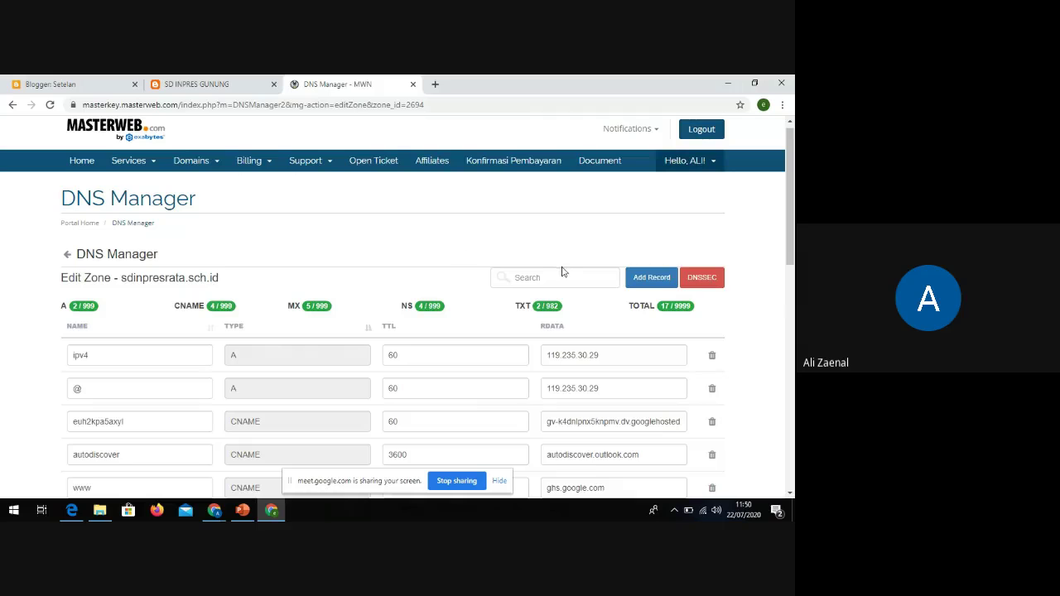
Create a new CNAME record named salsaawgqxxe, copied from Blogger's error text
click(652, 279)
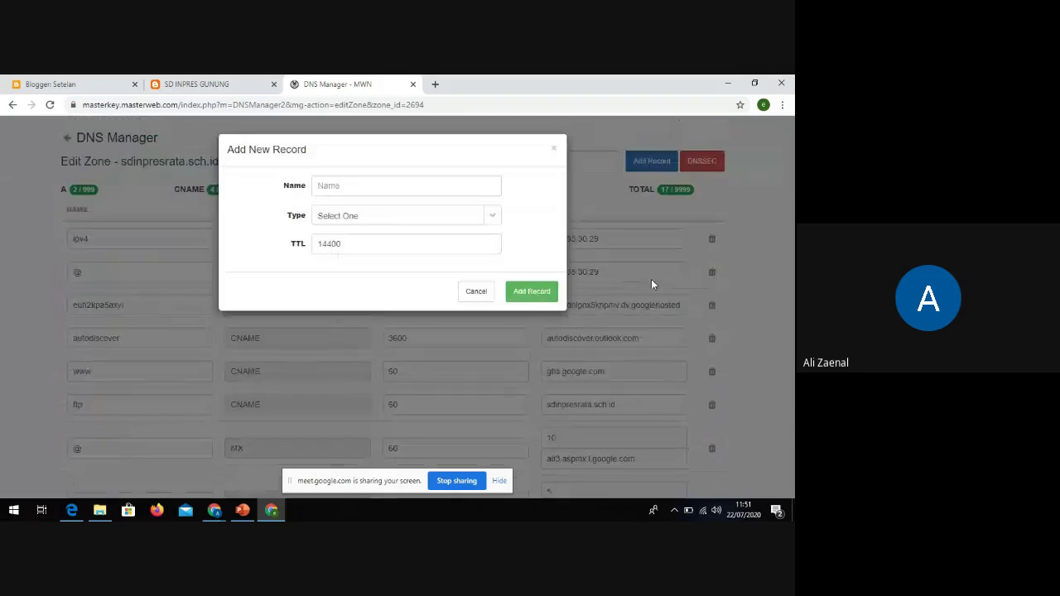
click(389, 184)
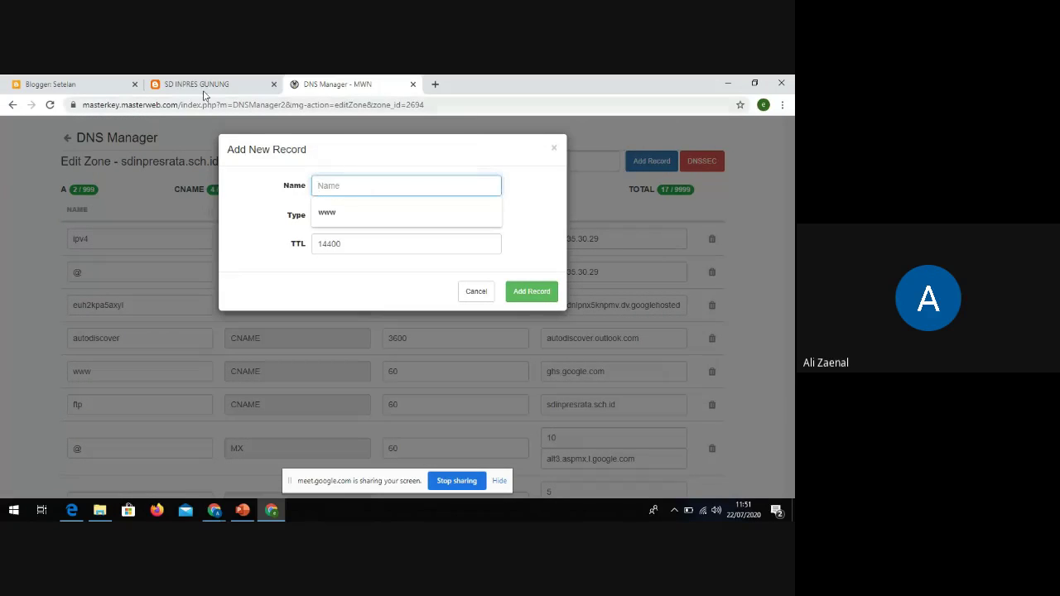
click(50, 84)
click(485, 295)
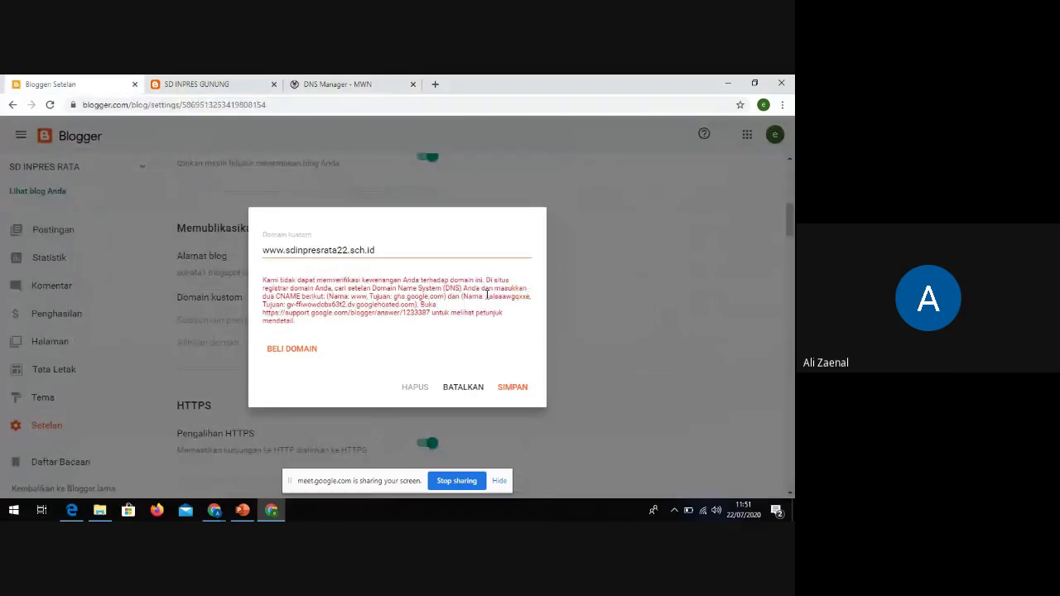
drag(488, 296, 530, 299)
key(ctrl+c)
click(331, 84)
key(ctrl+v)
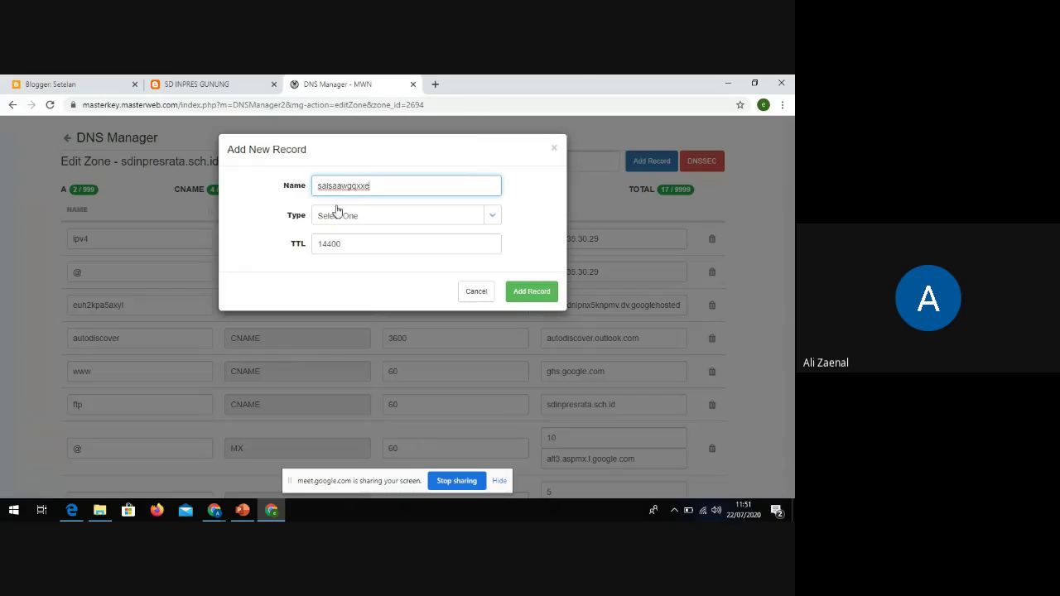
click(492, 216)
click(345, 304)
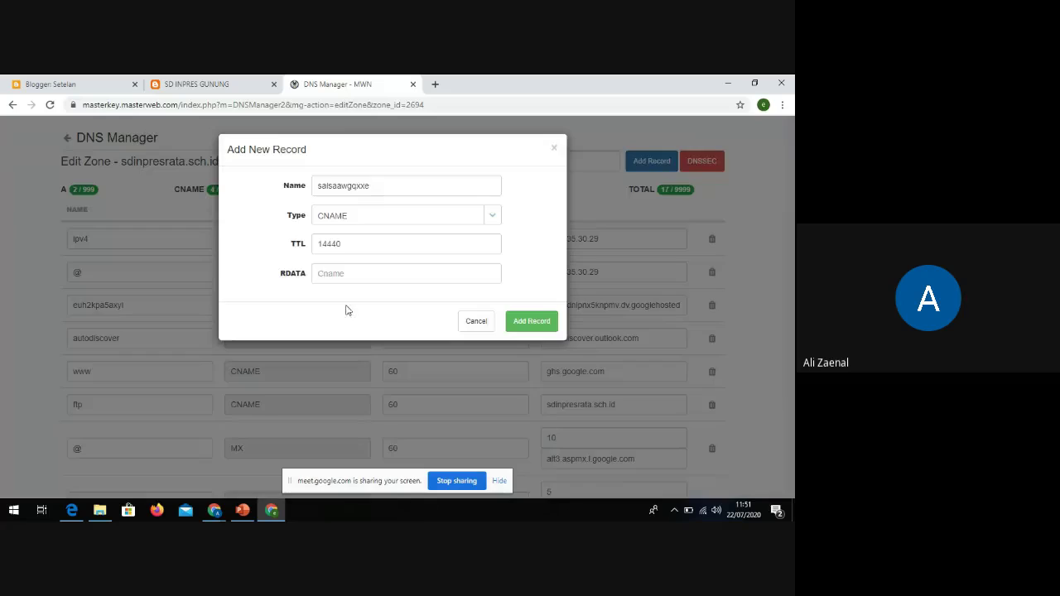
Paste the googlehosted target from Blogger as the record data, then dismiss the form
click(331, 272)
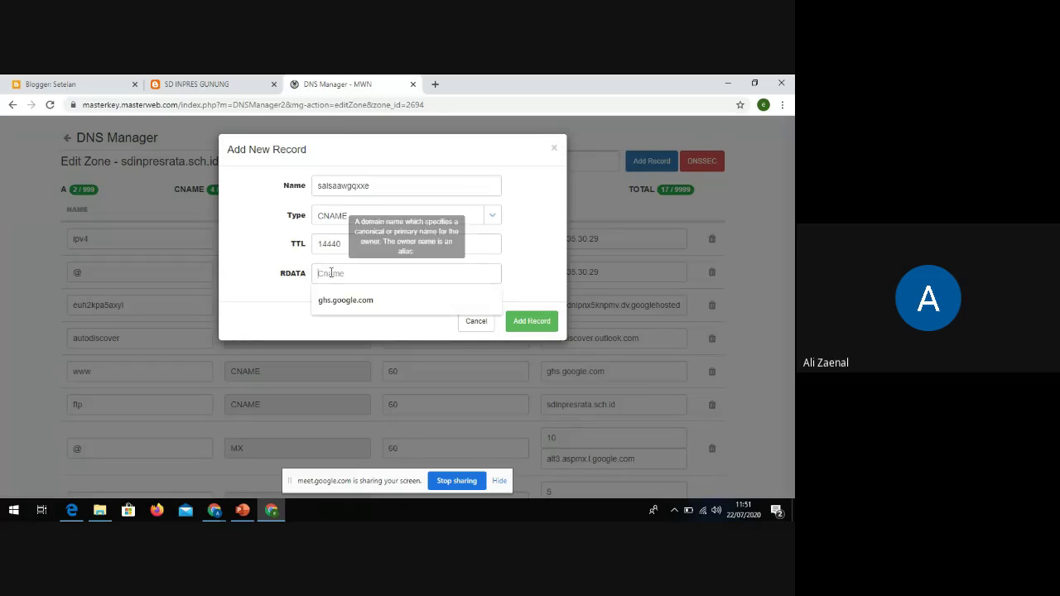
click(47, 85)
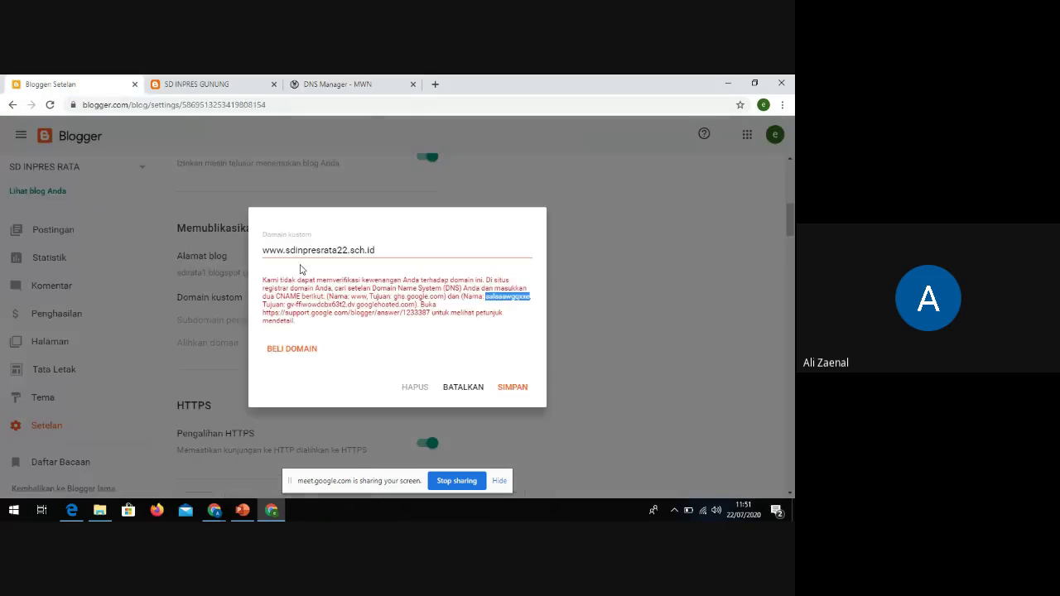
click(287, 305)
drag(287, 305, 417, 305)
key(ctrl+c)
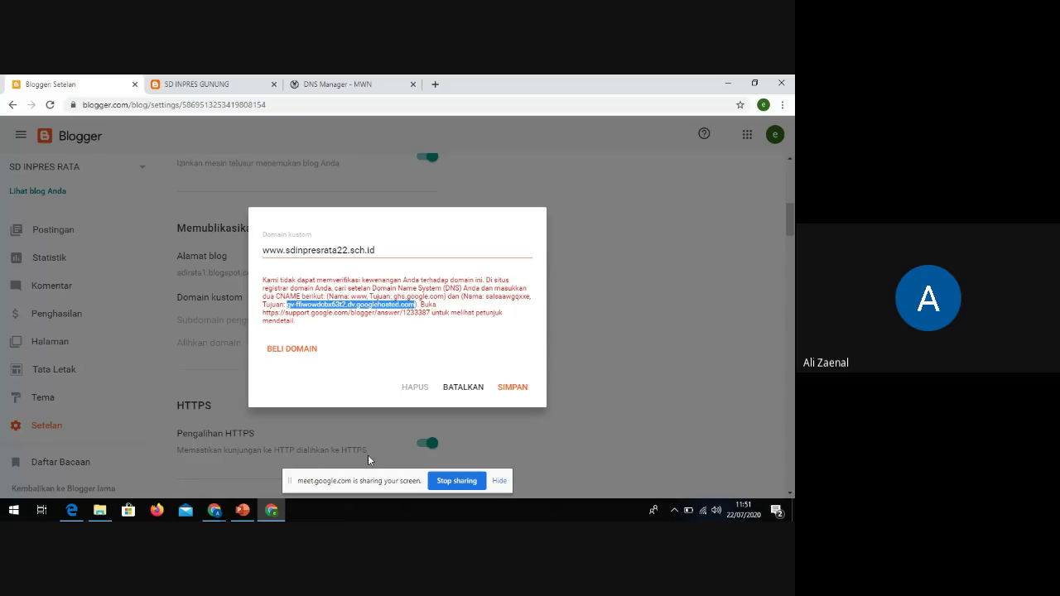
click(335, 84)
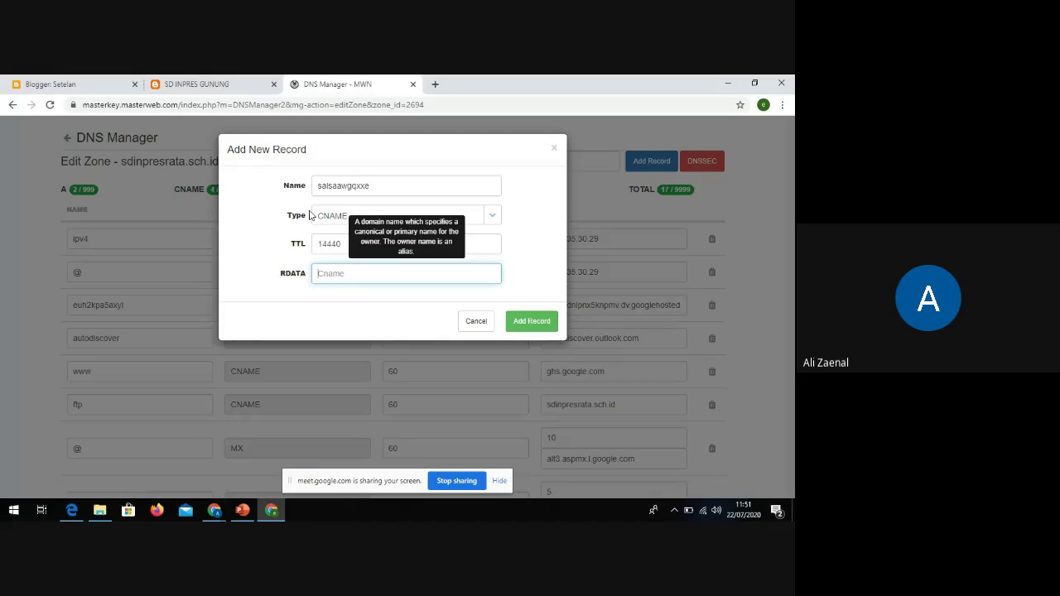
key(ctrl+v)
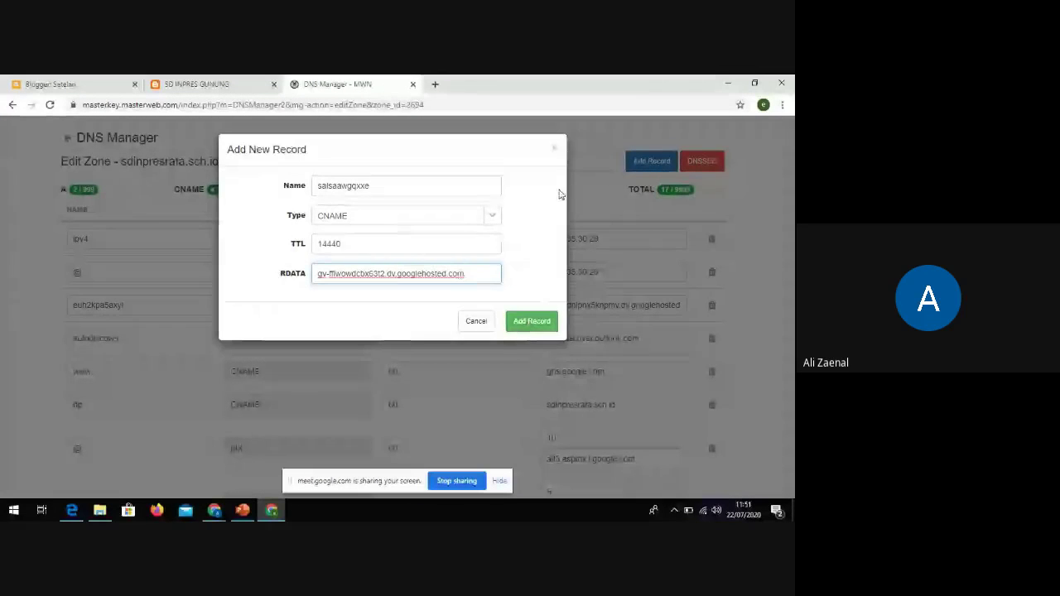
click(555, 151)
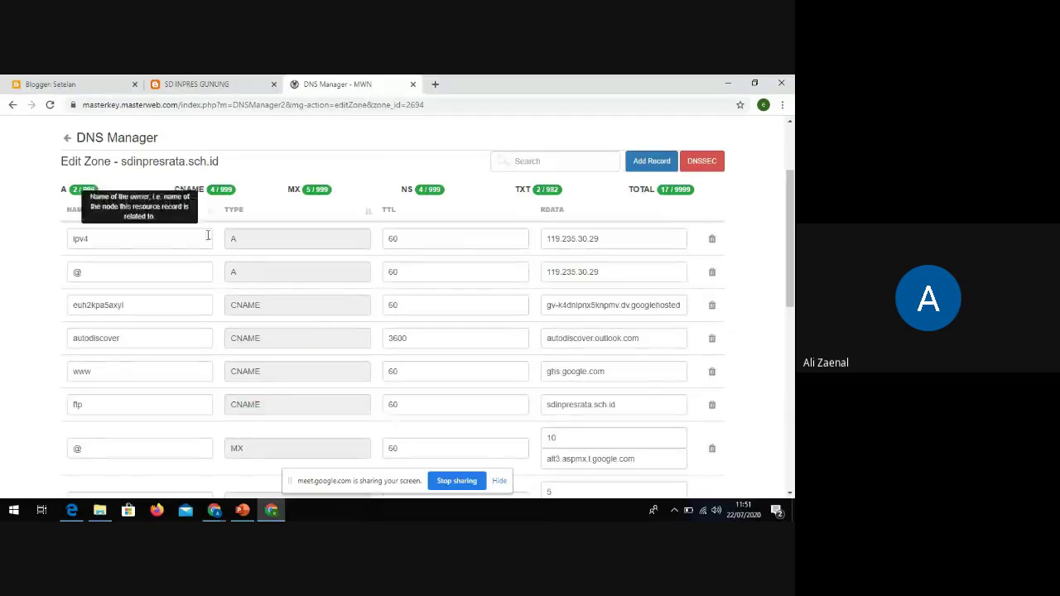
Return to Blogger's custom-domain dialog
scroll(130, 220, up, 2)
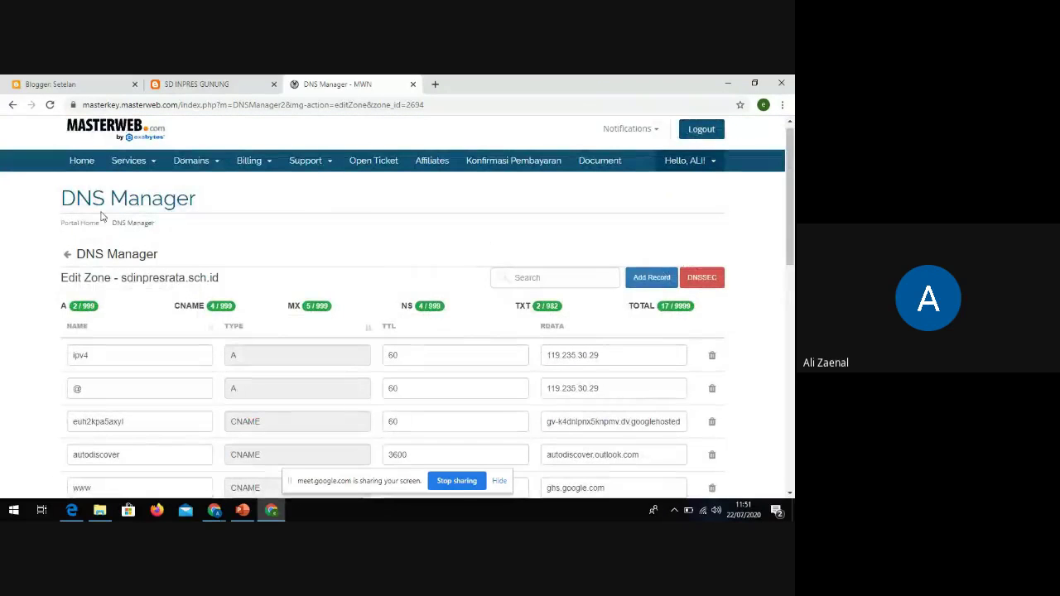
drag(197, 201, 59, 203)
scroll(422, 291, up, 1)
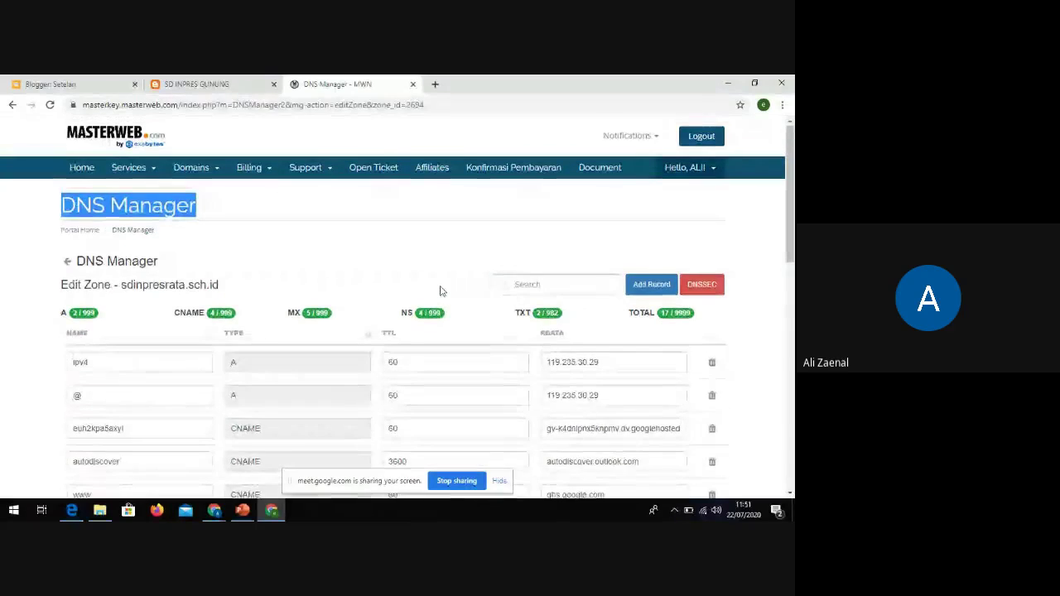
click(62, 83)
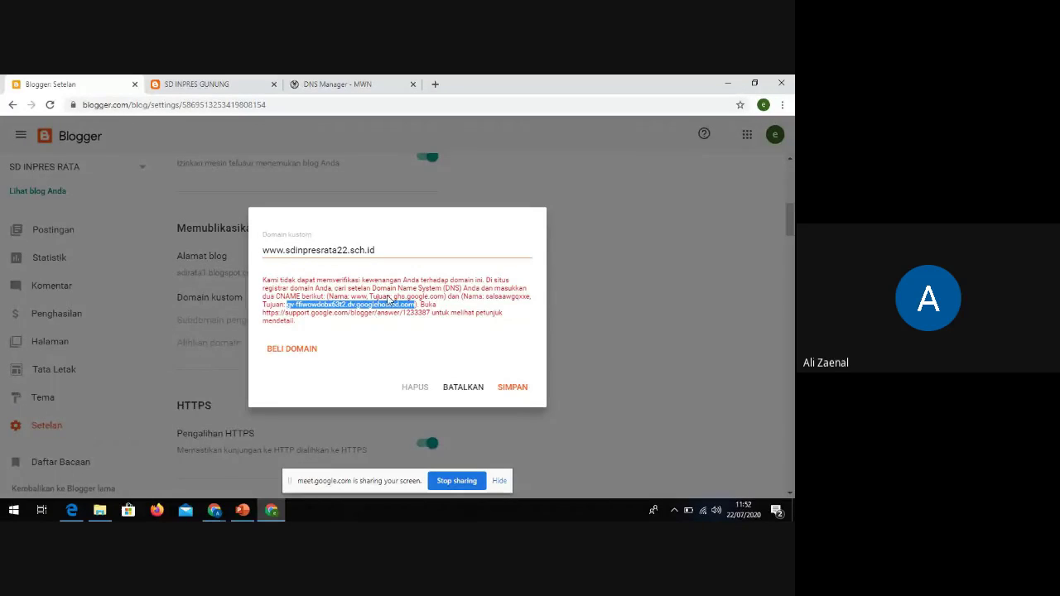
click(460, 387)
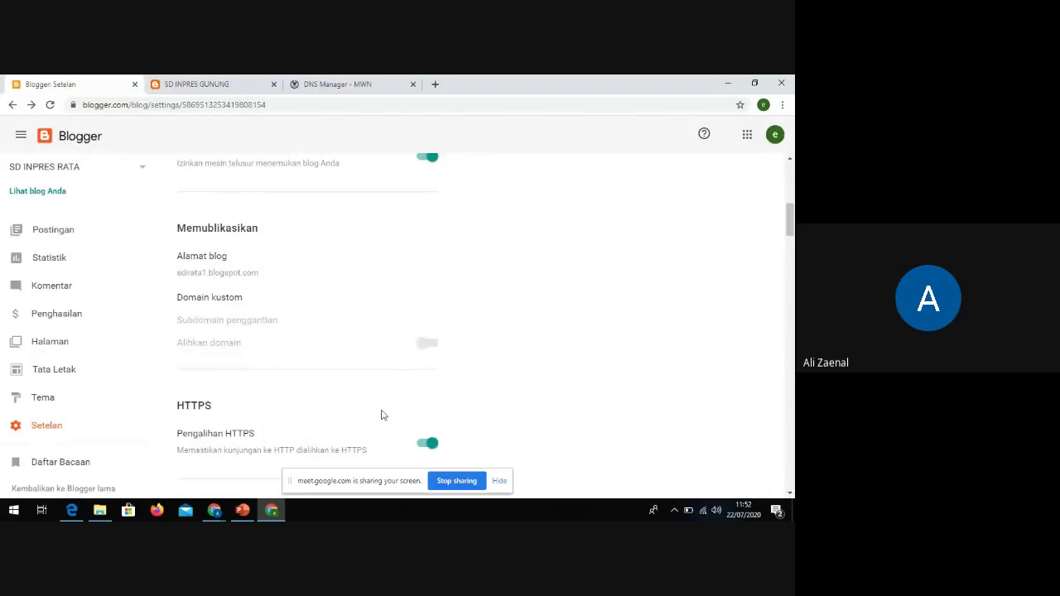
click(217, 303)
click(352, 272)
text(www.)
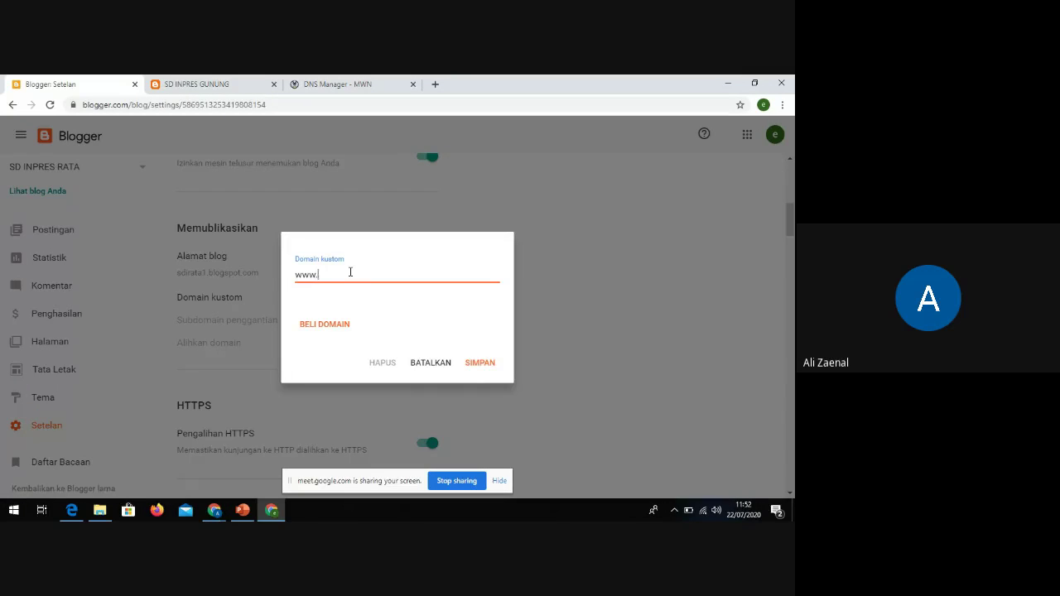
text(sdinpresrata)
text(a2)
text(.sch)
text(.id)
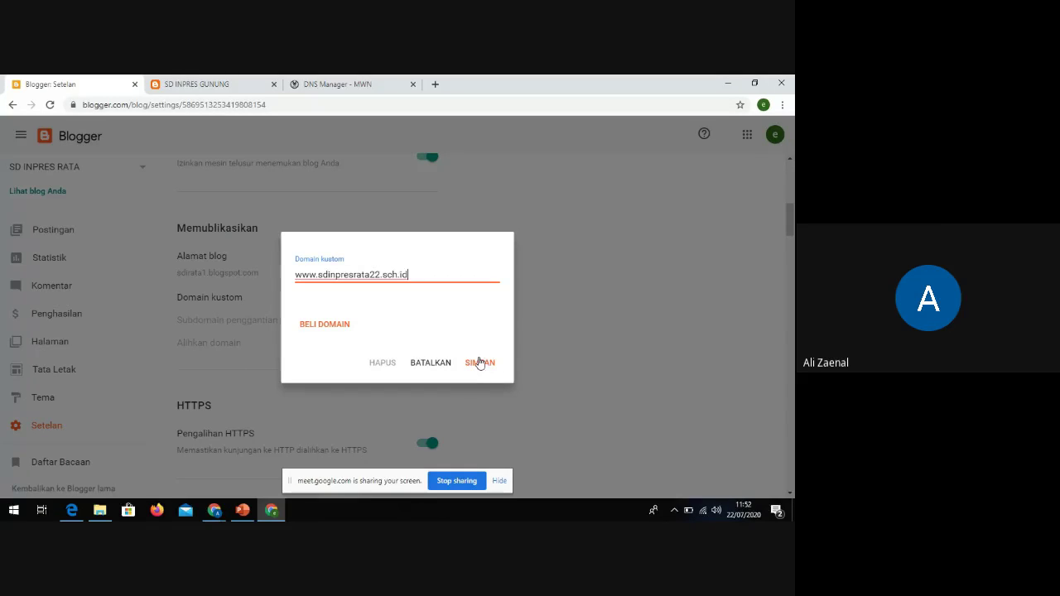
Compare against the sdinpresrata.sch.id zone records in DNS Manager before saving
click(362, 86)
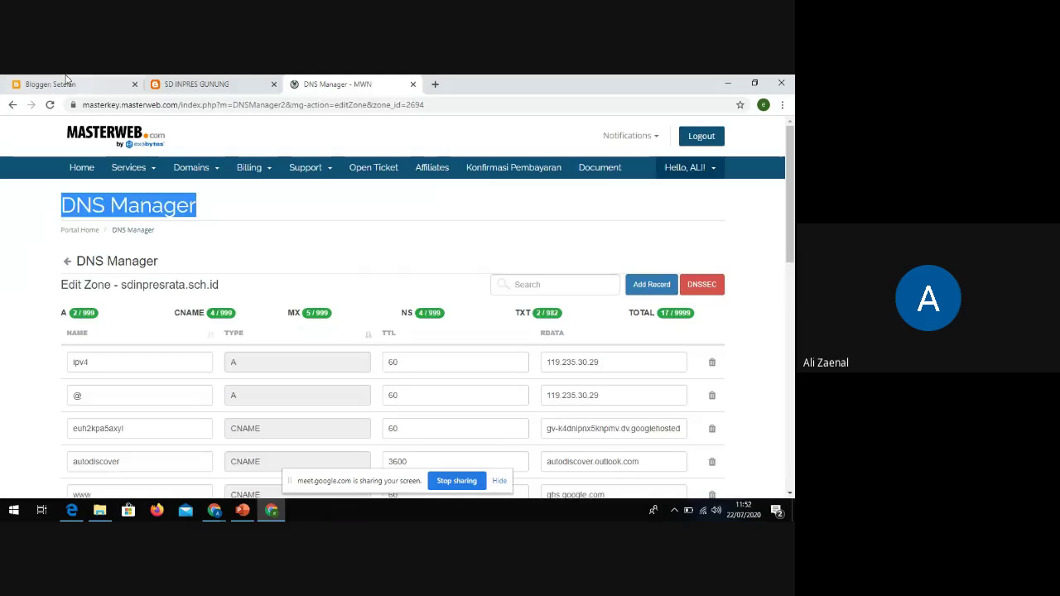
key(ctrl+1)
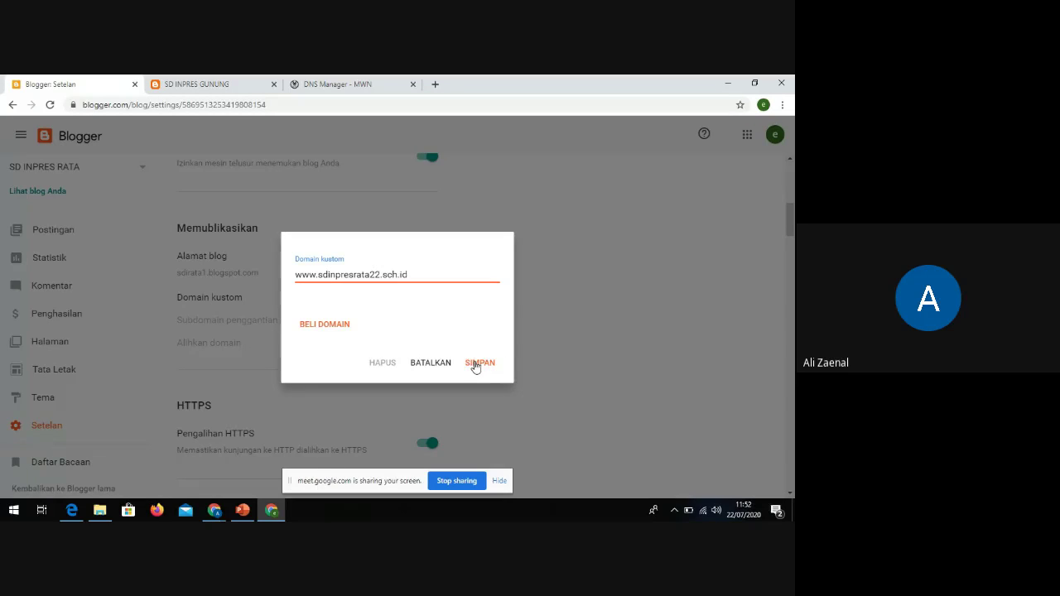
click(315, 84)
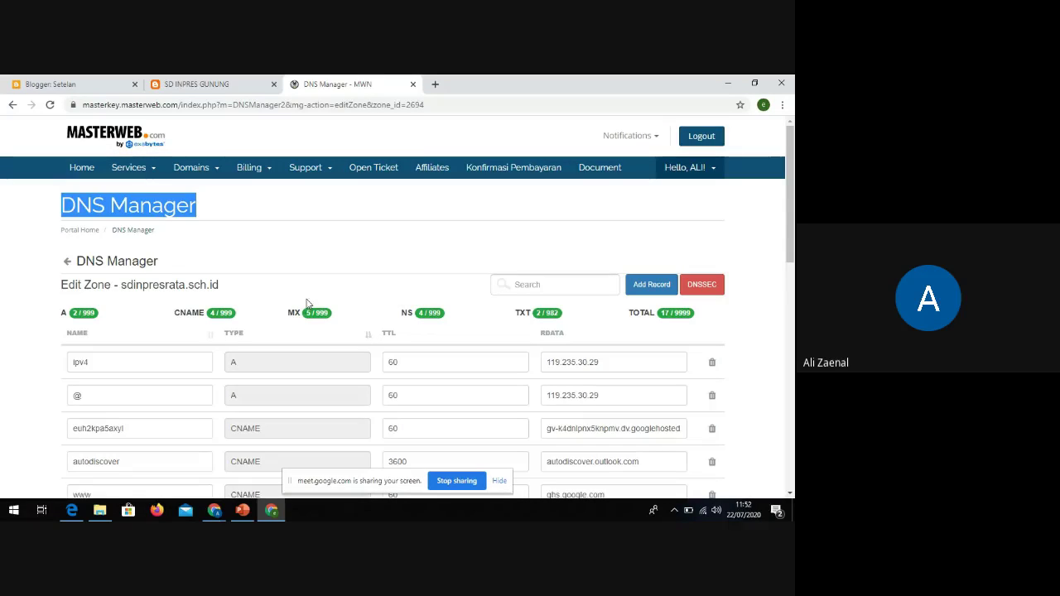
click(58, 84)
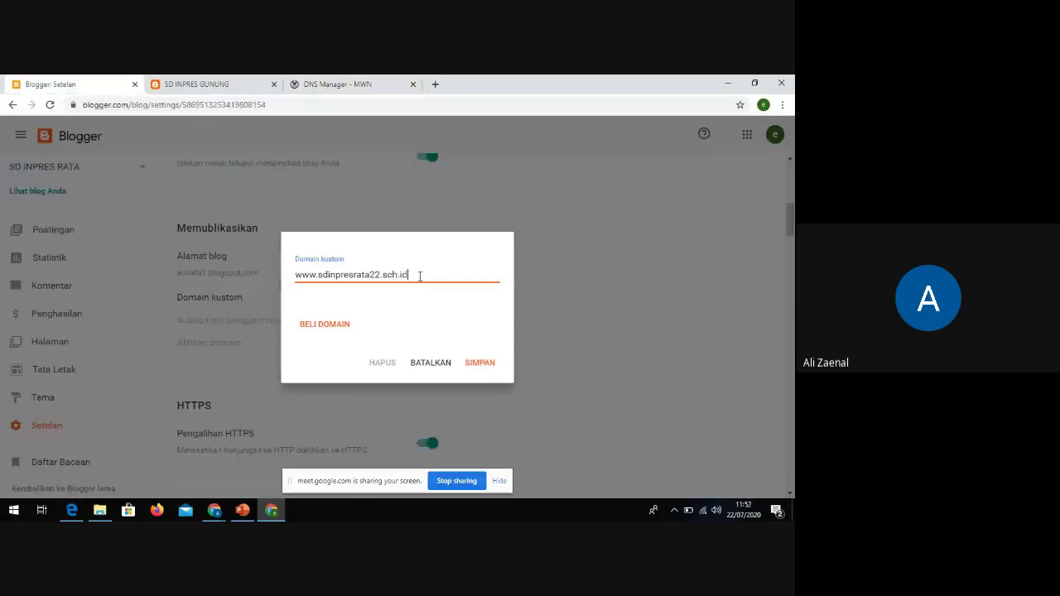
Try saving the custom domain, cancel the unverified entry, and go to Masterweb's portal home
click(481, 365)
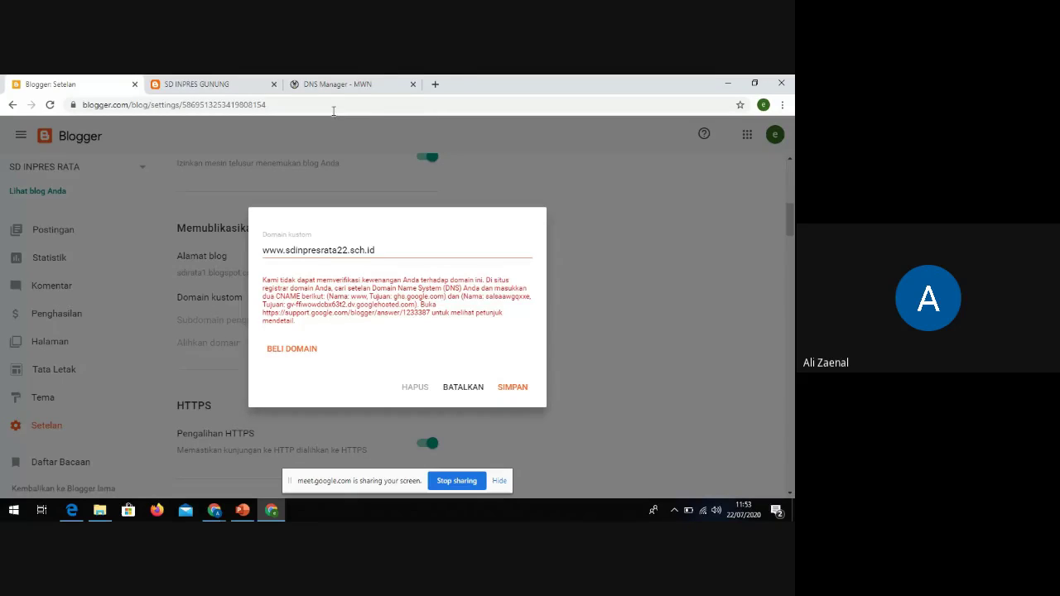
click(333, 83)
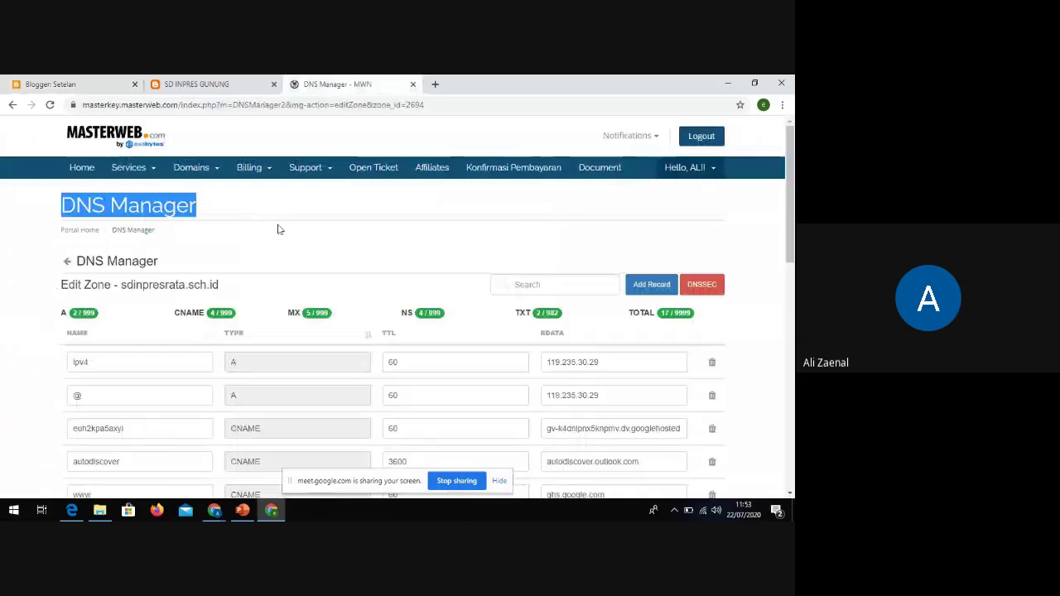
click(74, 84)
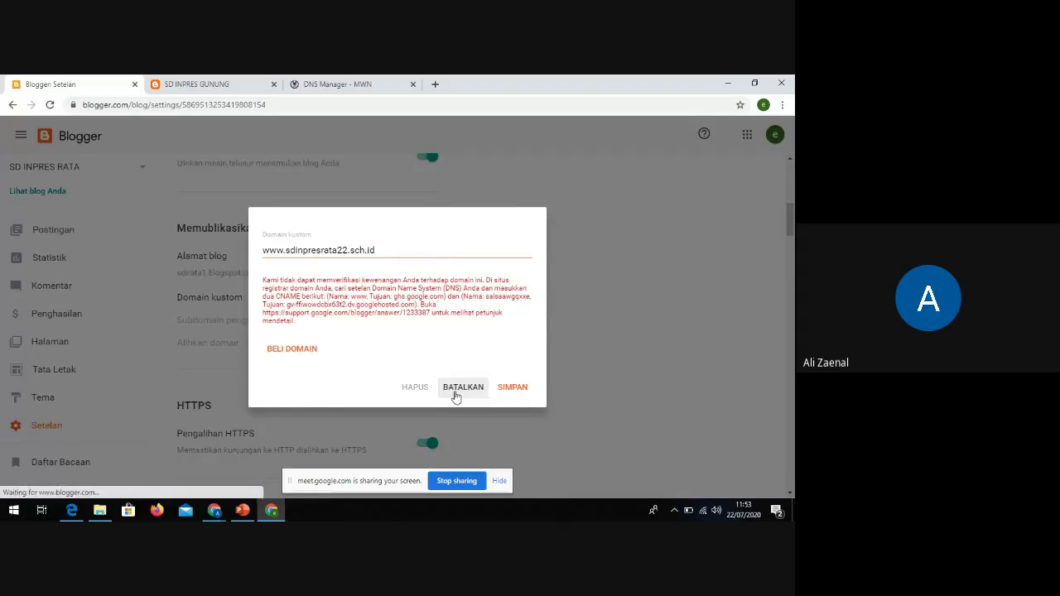
click(458, 394)
click(338, 86)
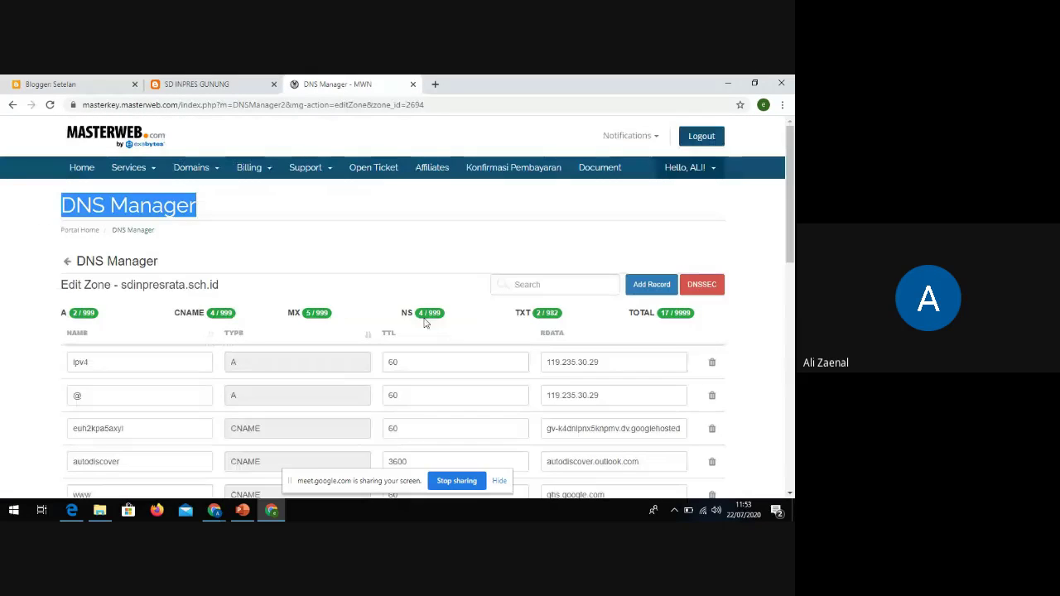
click(127, 145)
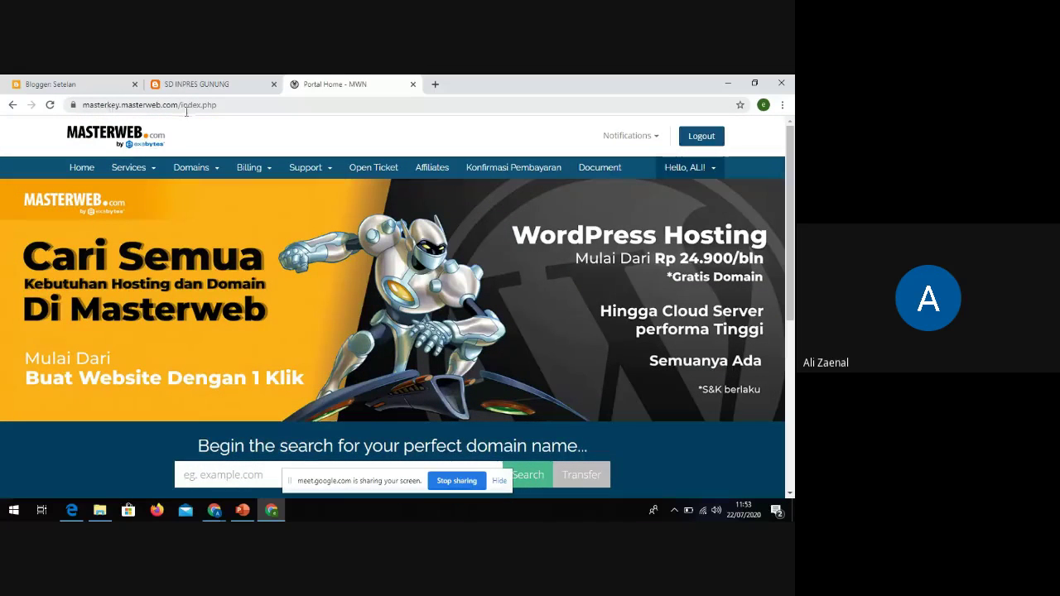
Load the public masterweb.com homepage
click(229, 106)
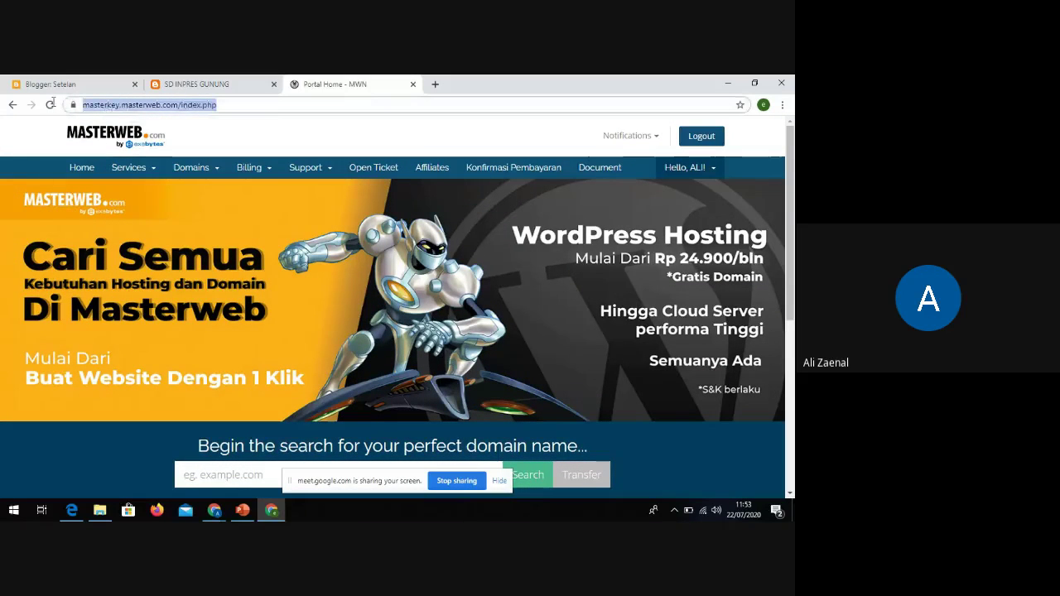
text(masterweb)
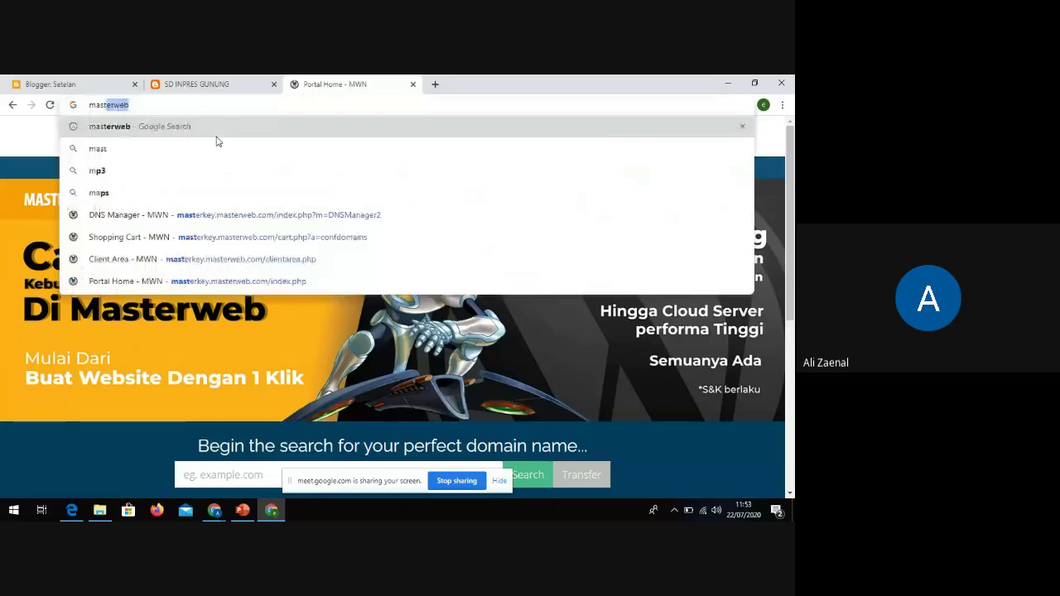
text(.com)
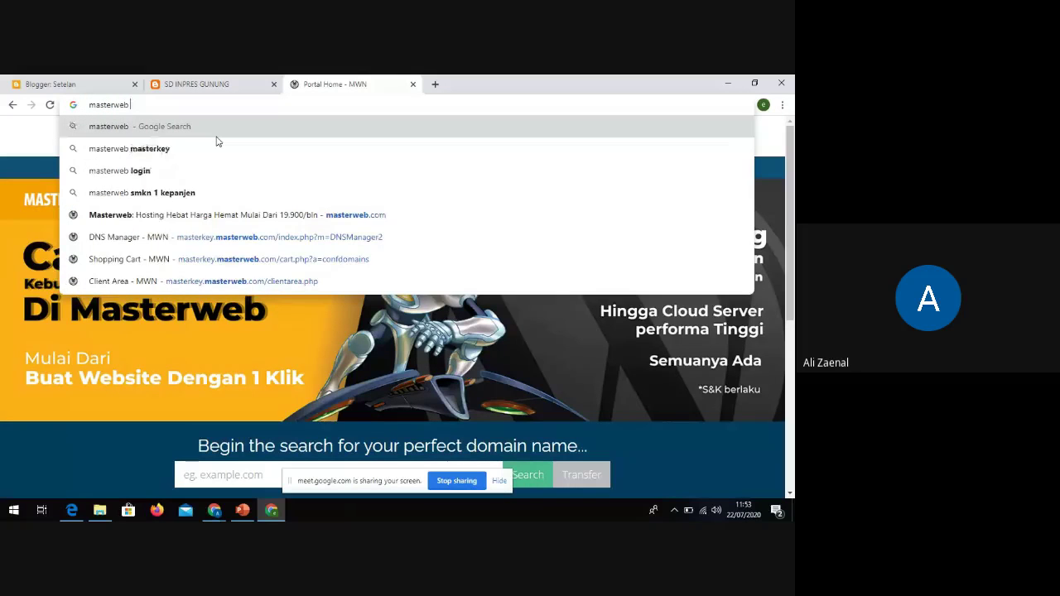
key(Return)
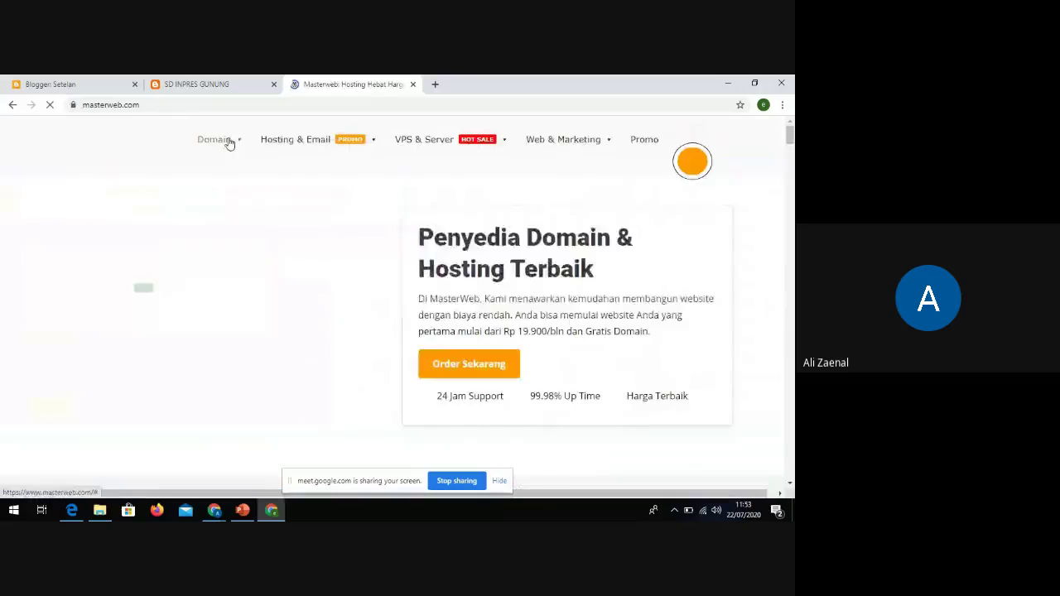
mouse_move(227, 142)
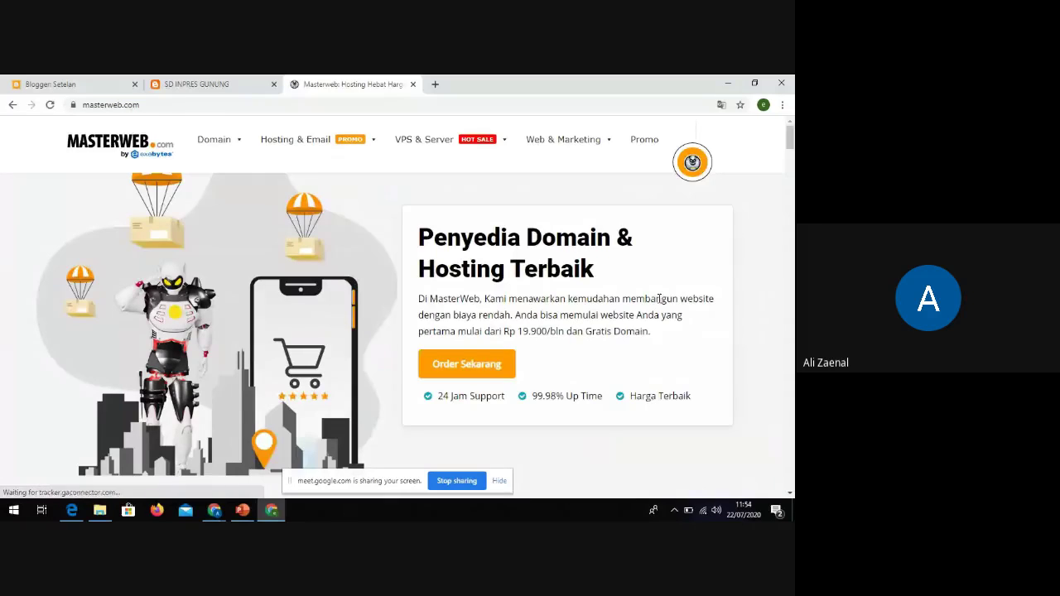
scroll(699, 276, down, 5)
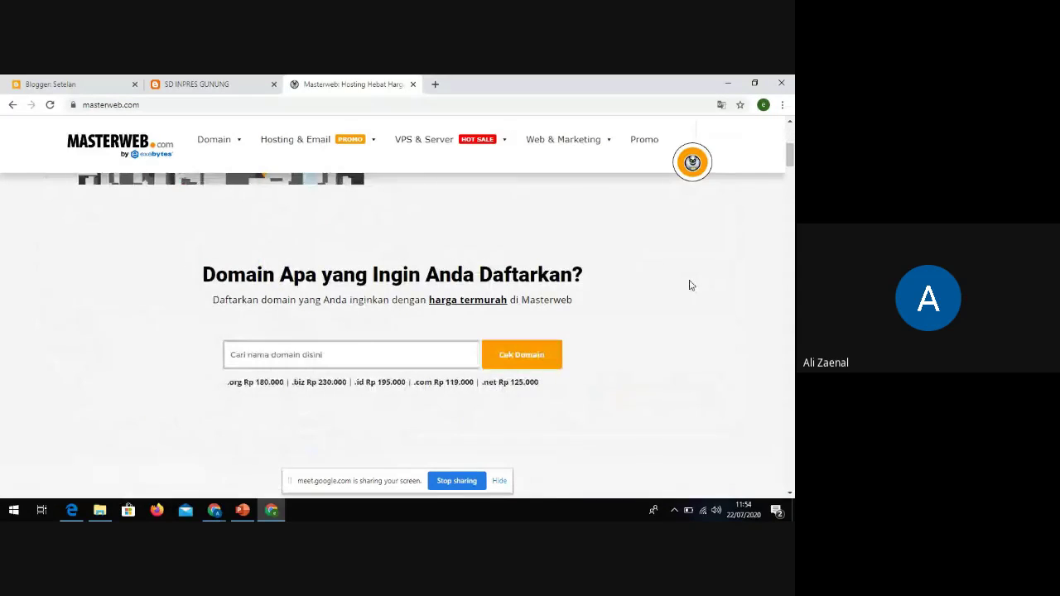
scroll(688, 286, up, 5)
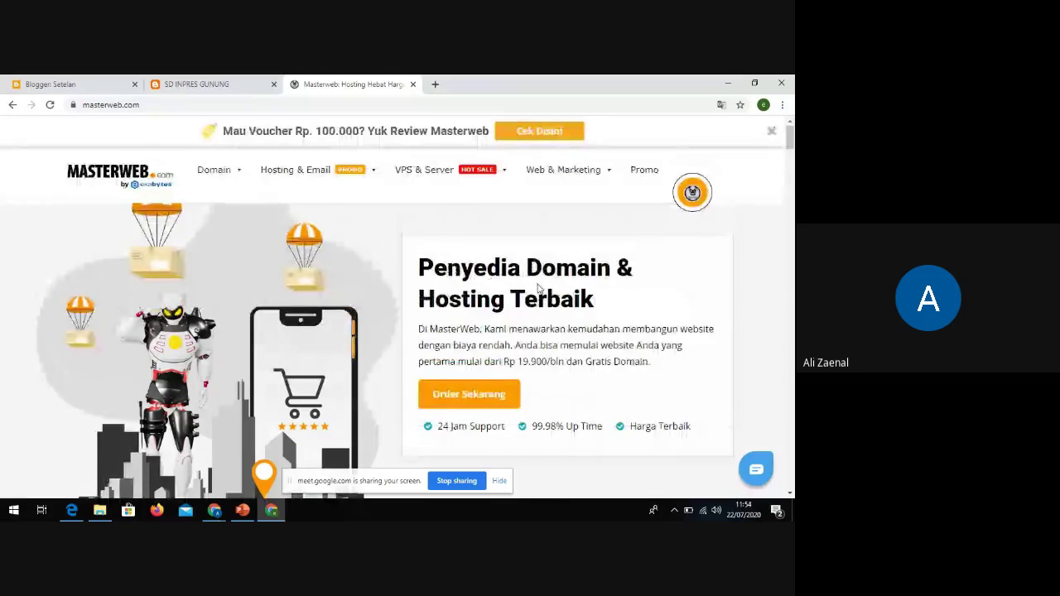
Open the support chat, choose Bantuan Teknis, then close it
click(754, 474)
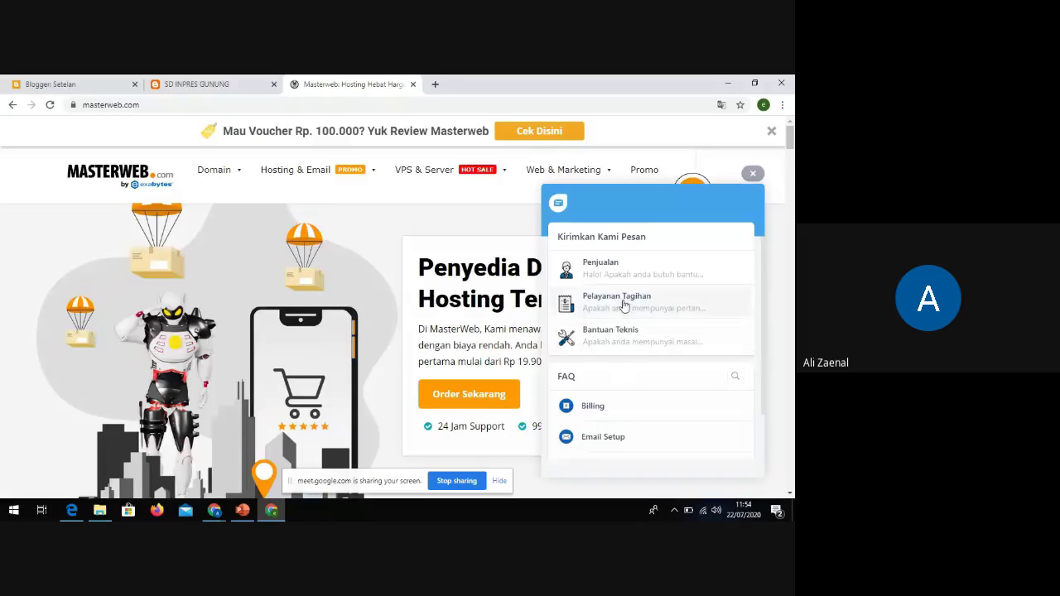
click(616, 335)
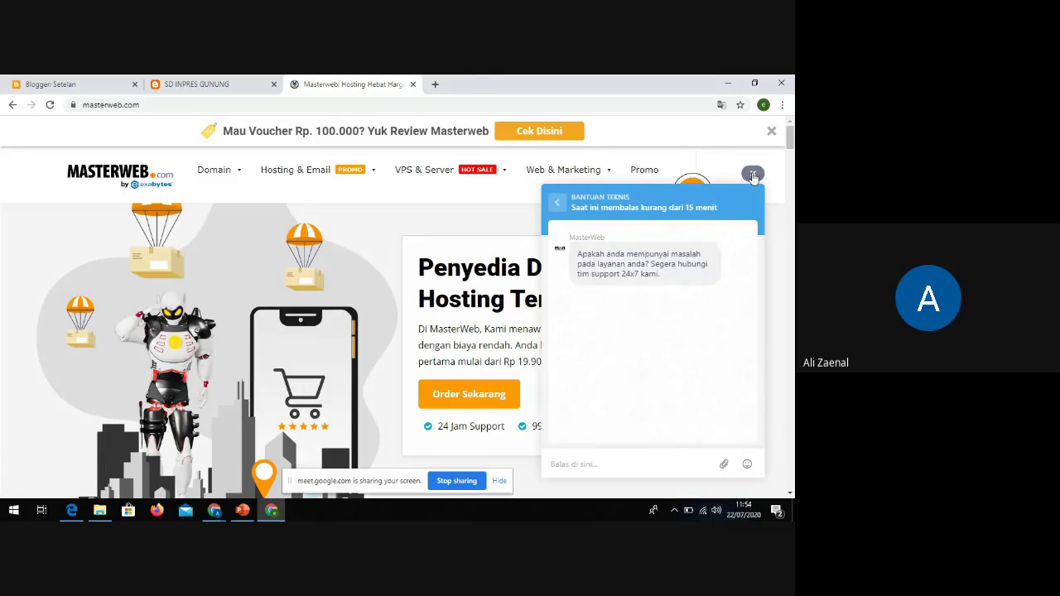
click(753, 173)
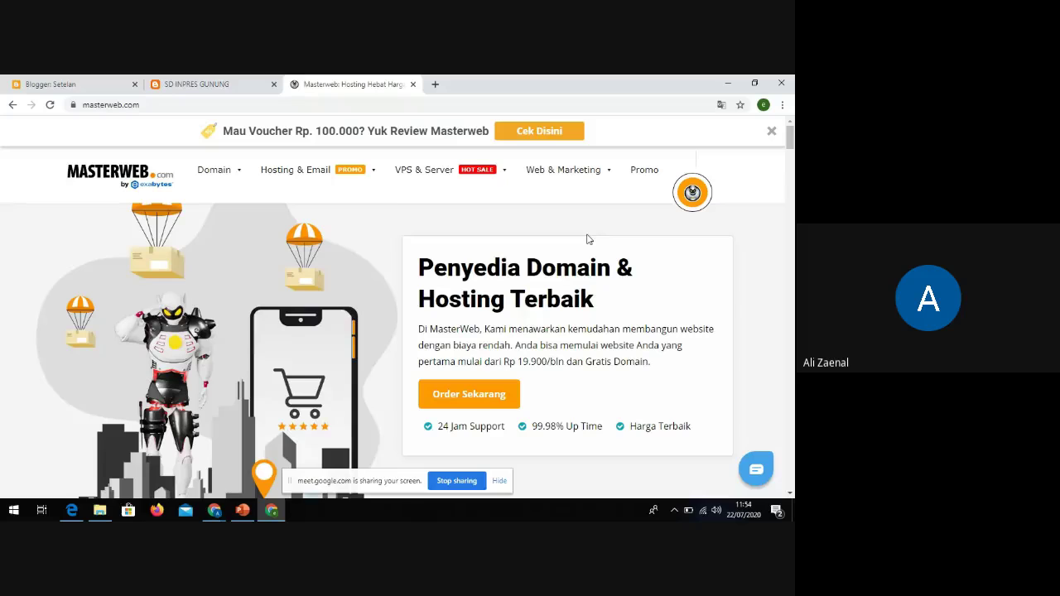
Load sdinpresrata.sch.id in a new browser tab
click(90, 87)
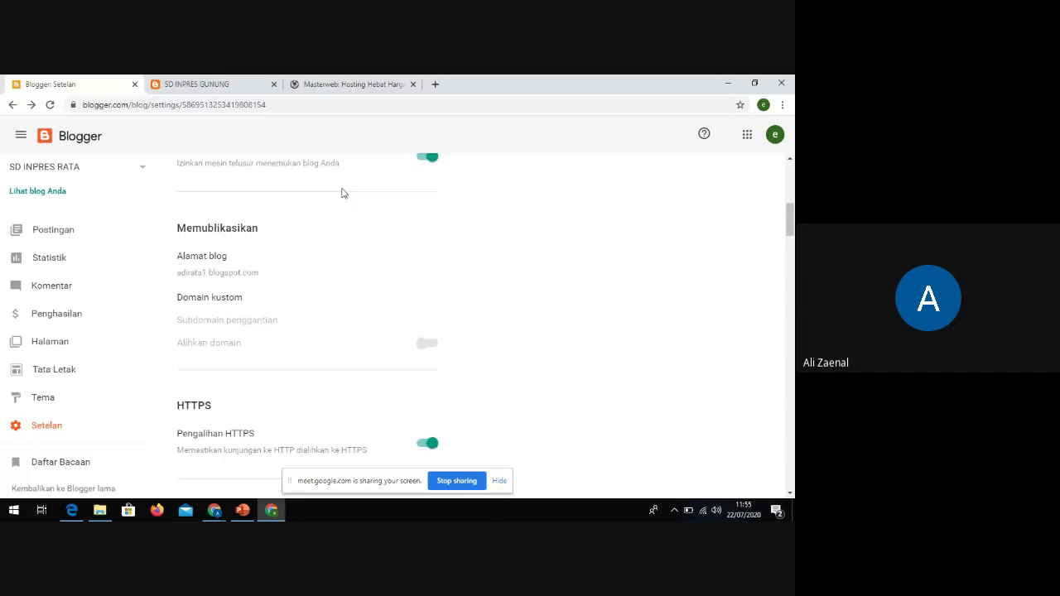
scroll(342, 193, up, 2)
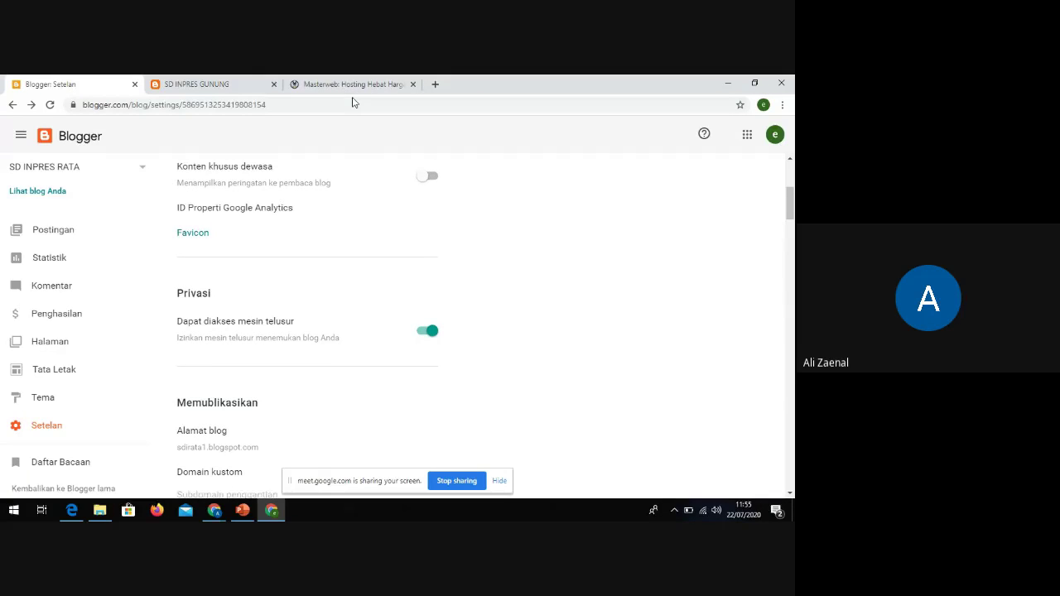
click(435, 84)
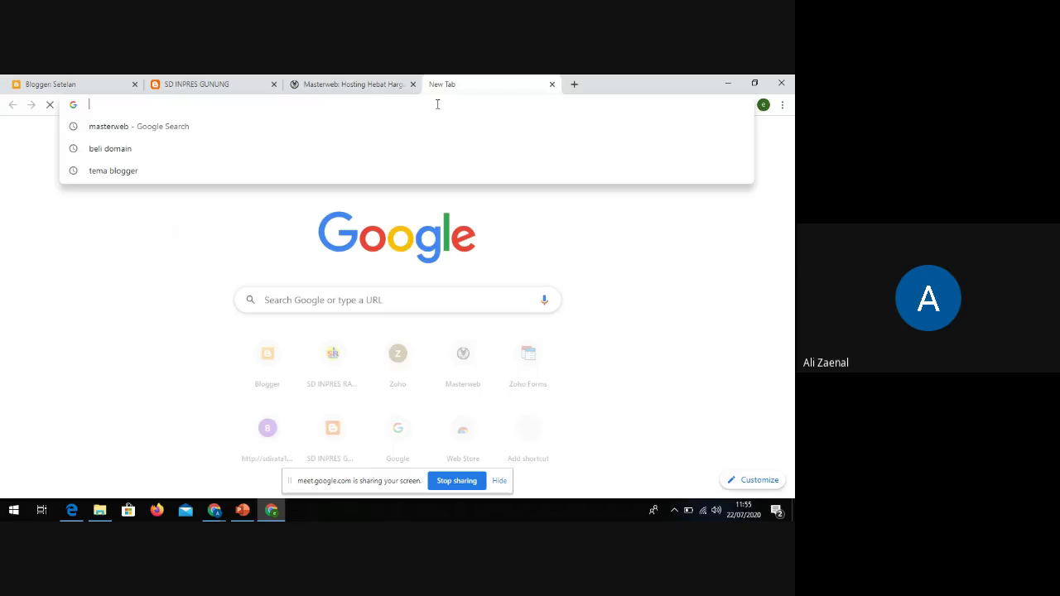
text(sd)
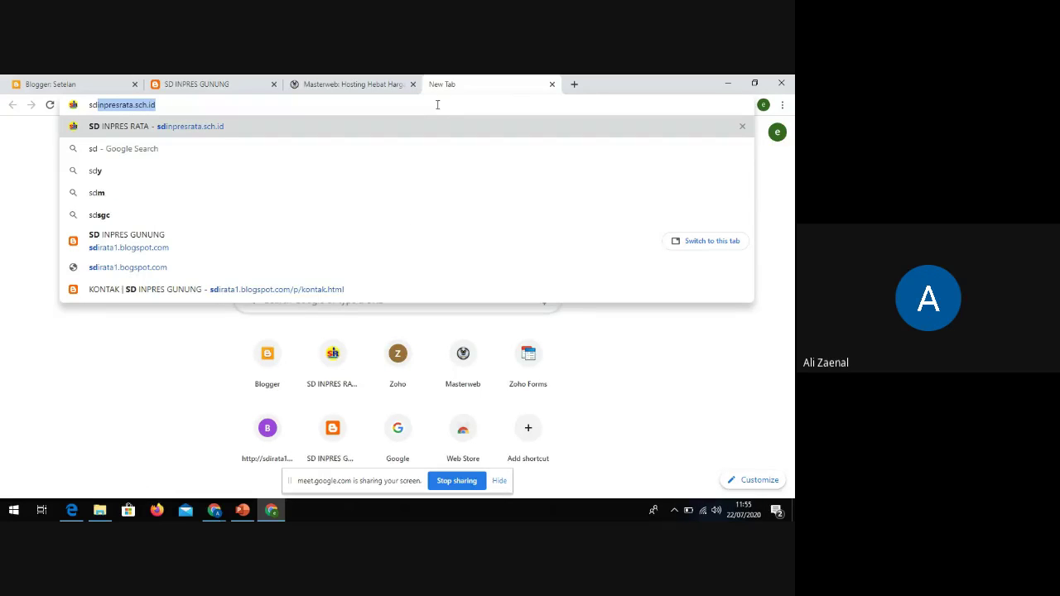
click(157, 105)
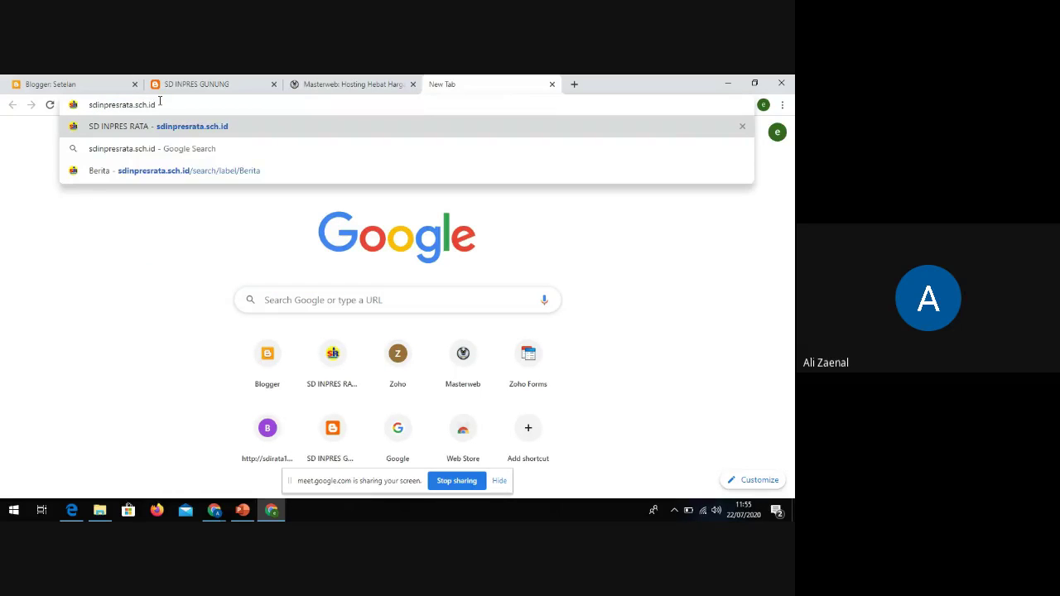
key(Return)
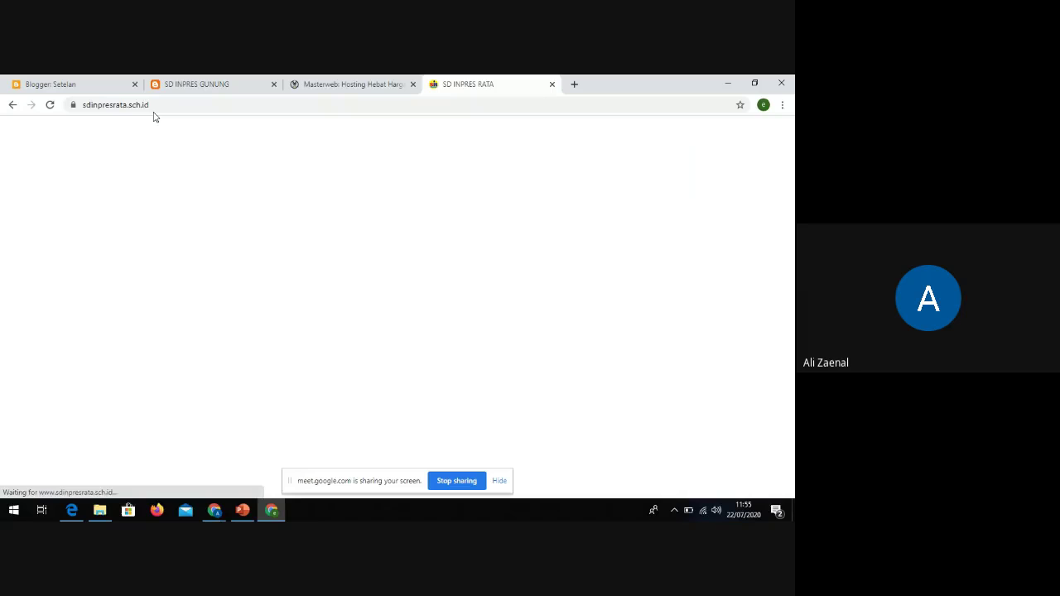
Highlight the blog's full https www address, then its sdinpresrata and sch.id parts
drag(151, 109, 85, 114)
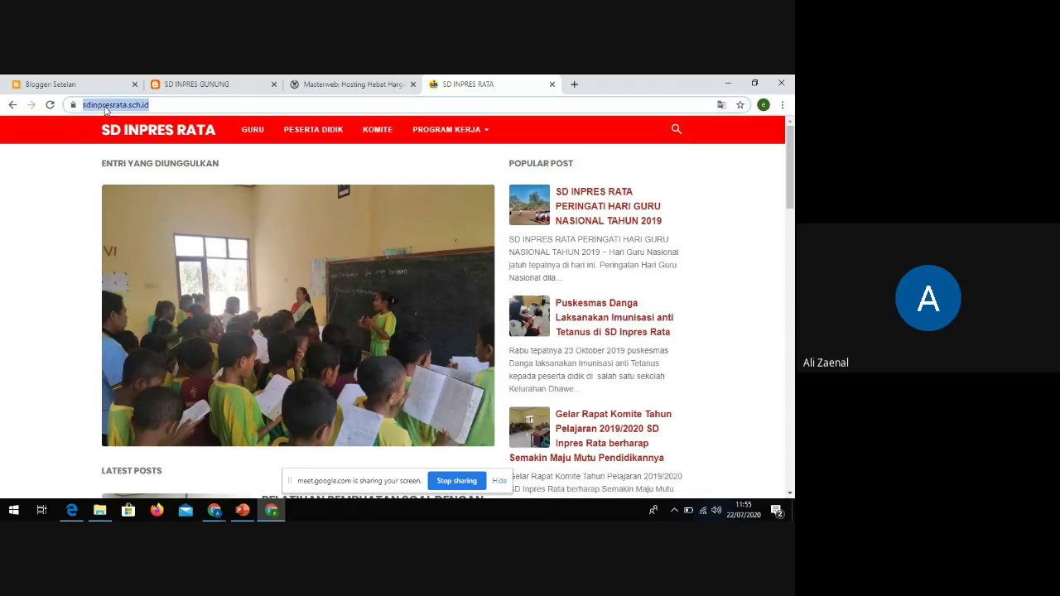
click(118, 105)
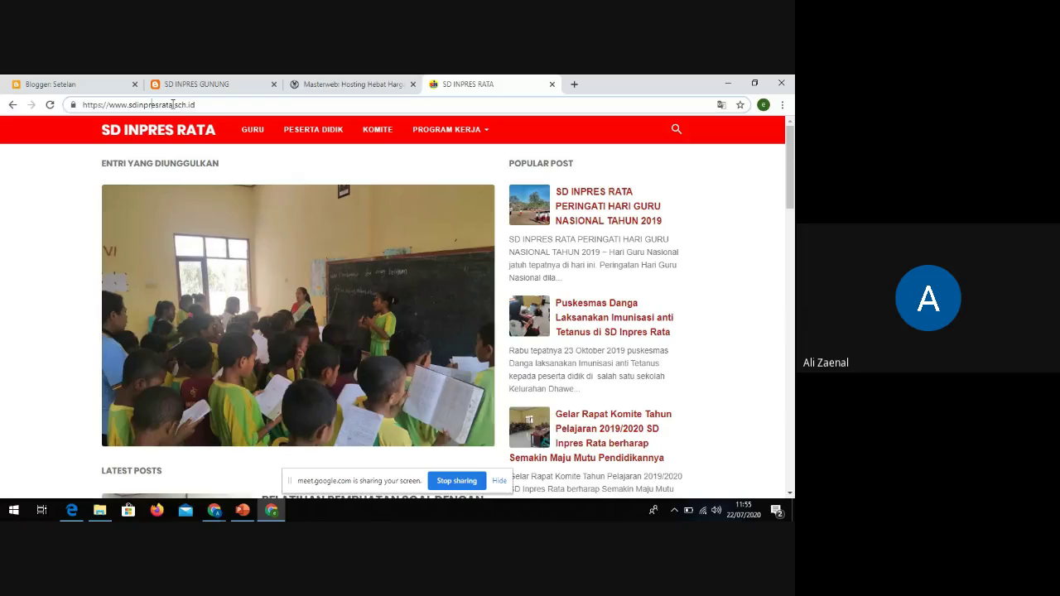
drag(171, 105, 130, 106)
drag(191, 104, 178, 105)
Bring the Google Meet call to the front and stop sharing the screen
click(213, 511)
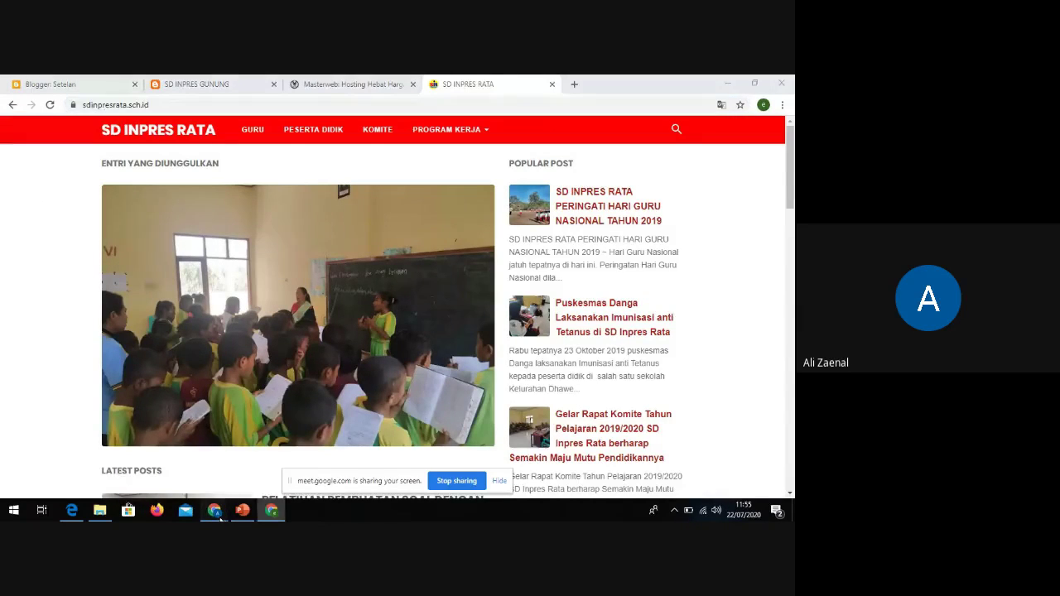
click(155, 478)
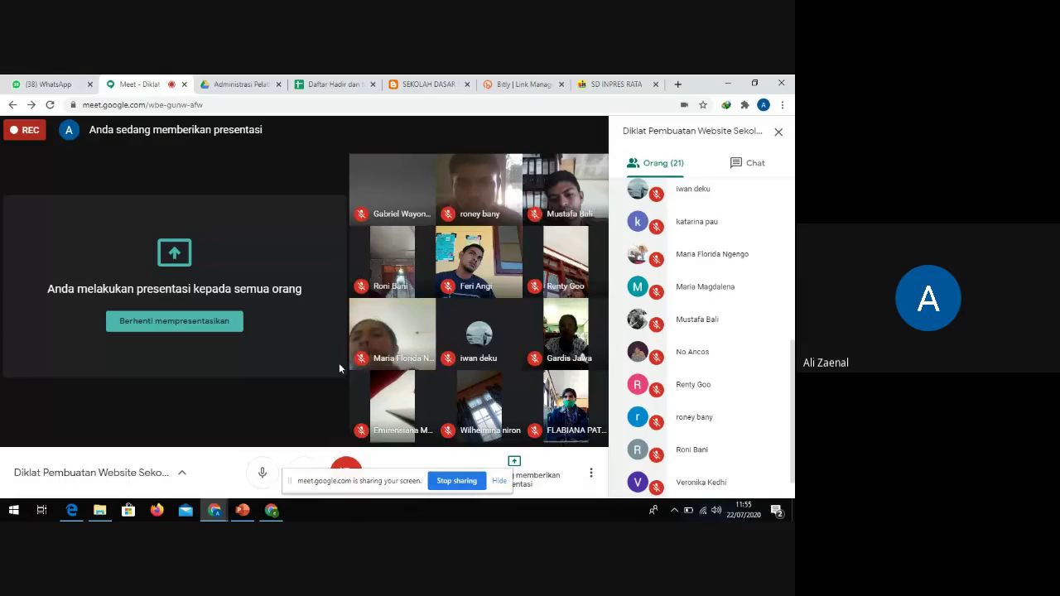
click(457, 481)
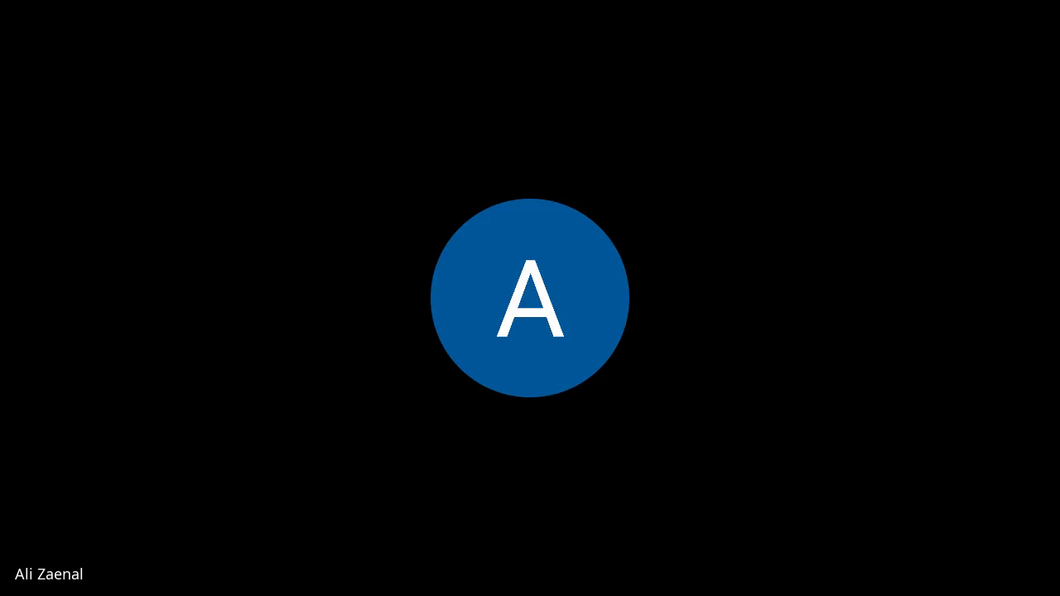
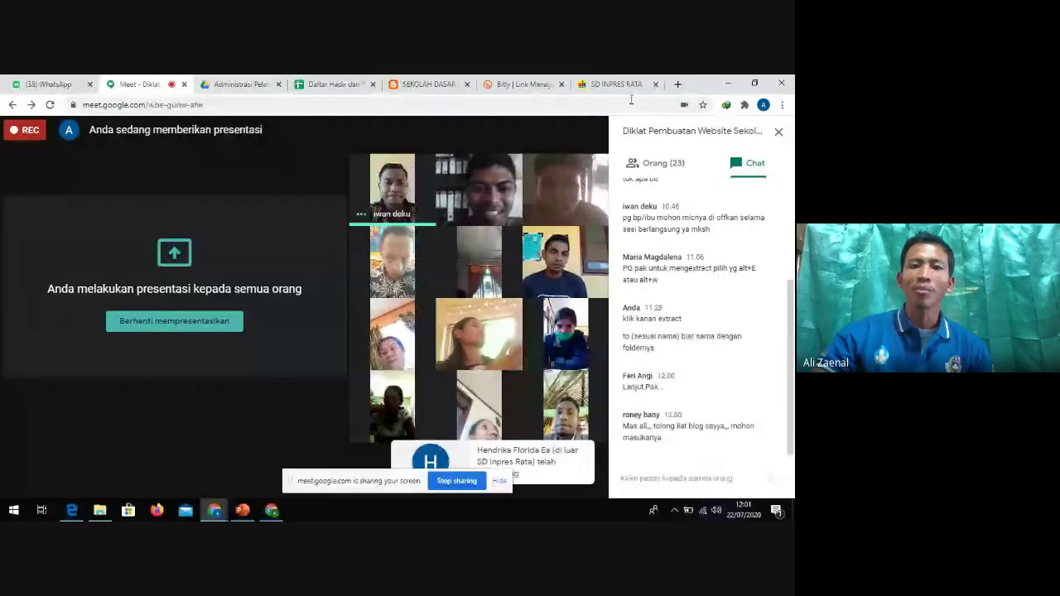
Bring the Chrome window with the SD INPRES RATA Blogger site to the front
click(276, 511)
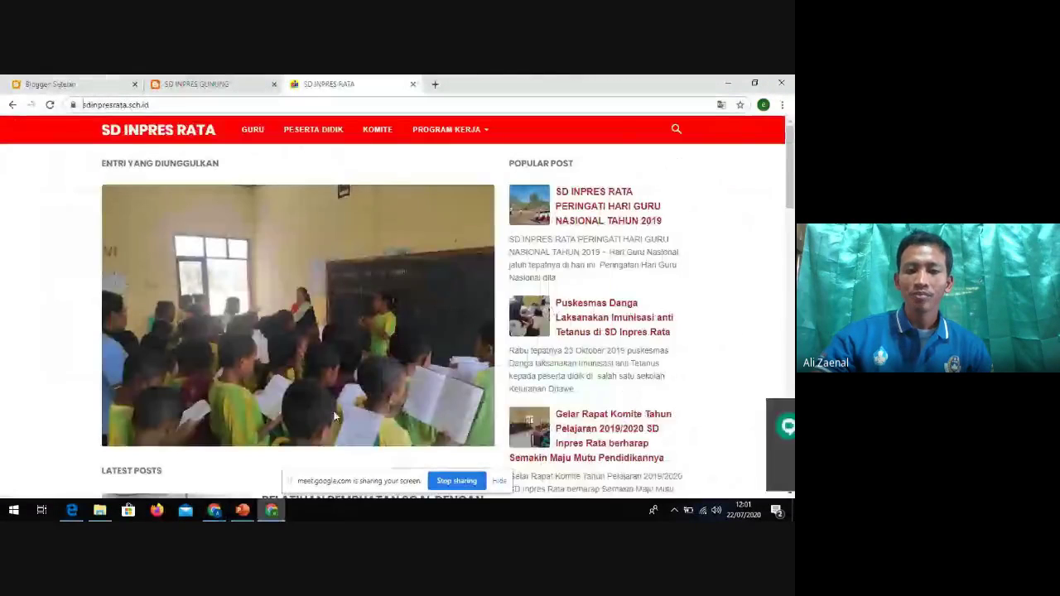
Load masterweb.com in a new browser tab
click(436, 85)
text(master)
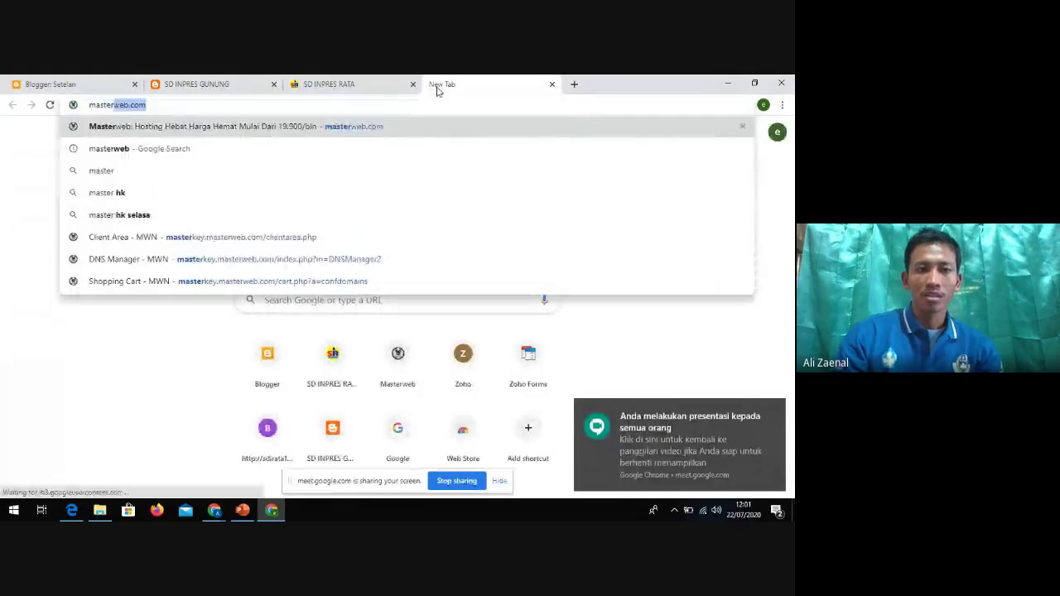
key(Return)
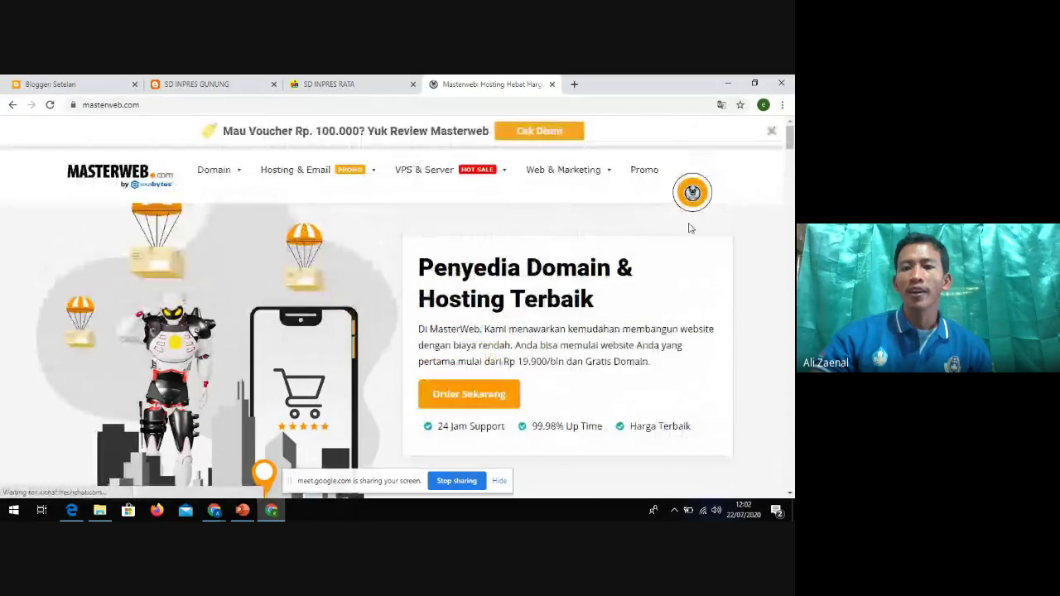
Go to the client area's My Domains list and scroll through the six domains
click(692, 203)
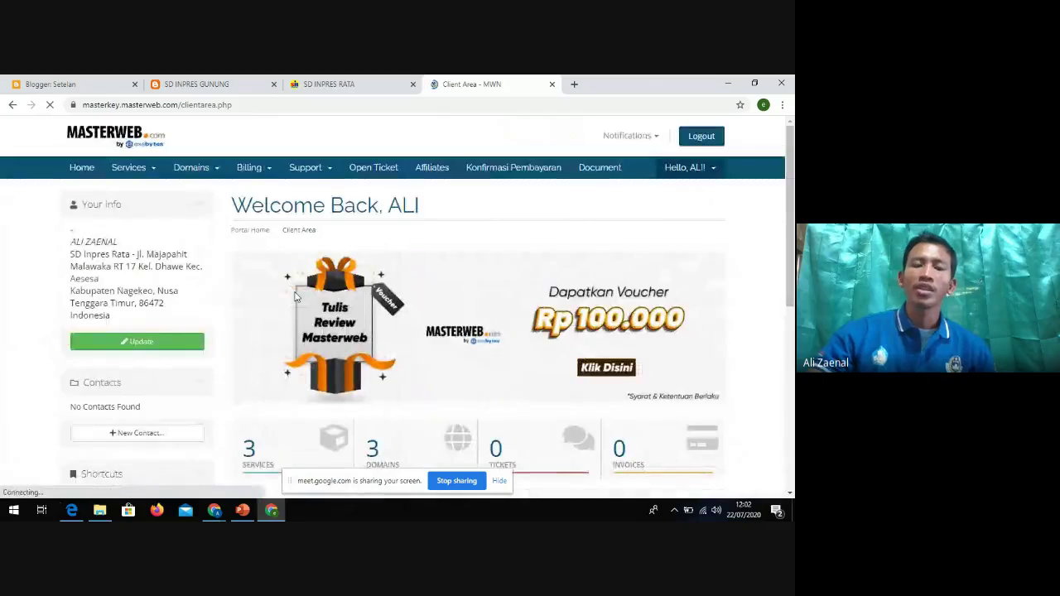
click(197, 170)
click(203, 192)
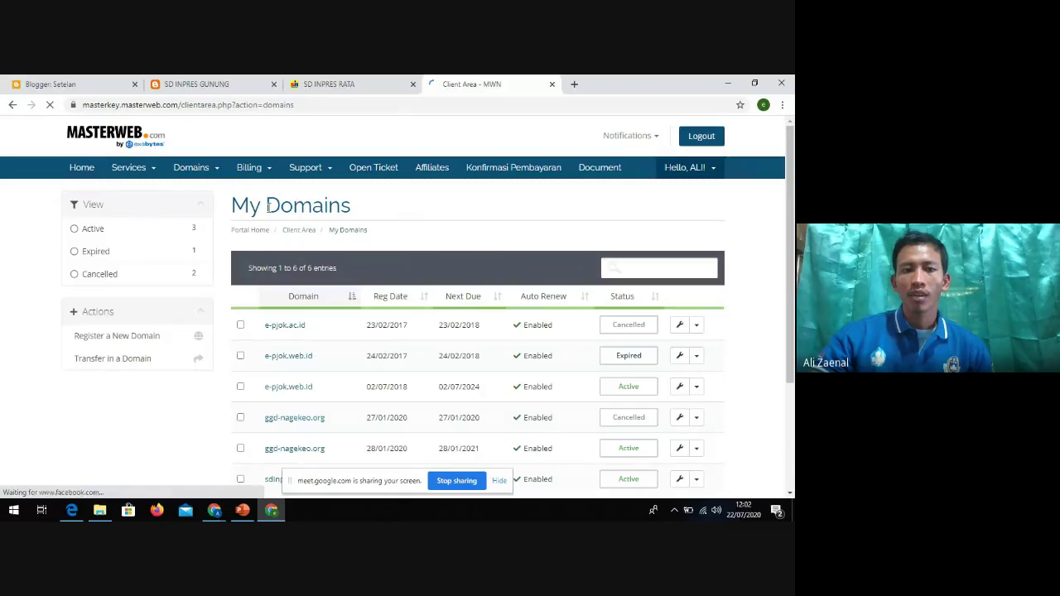
scroll(322, 281, down, 3)
scroll(346, 299, up, 3)
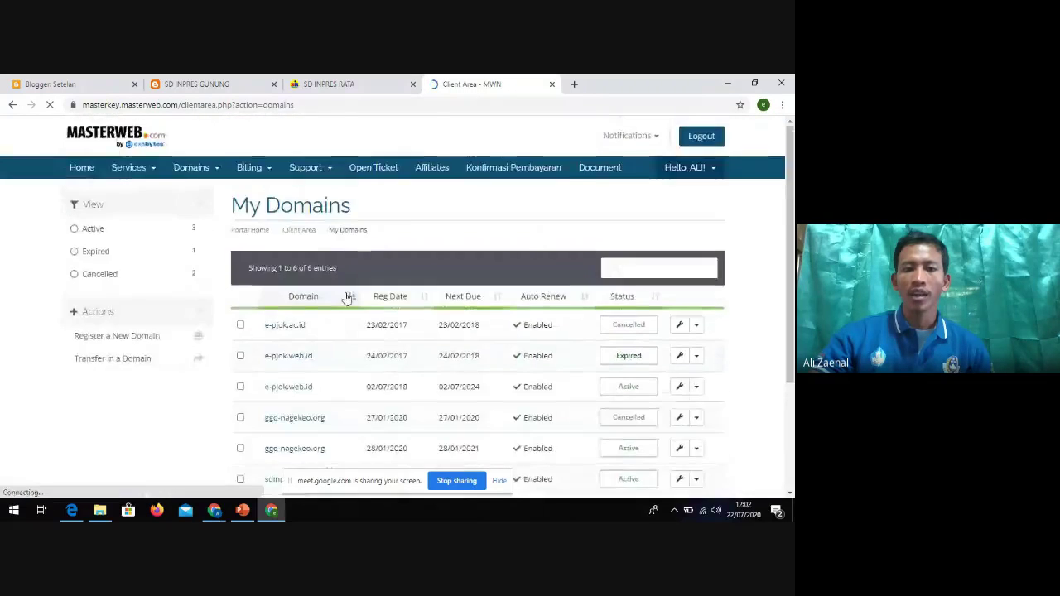
scroll(348, 295, down, 2)
scroll(348, 296, up, 2)
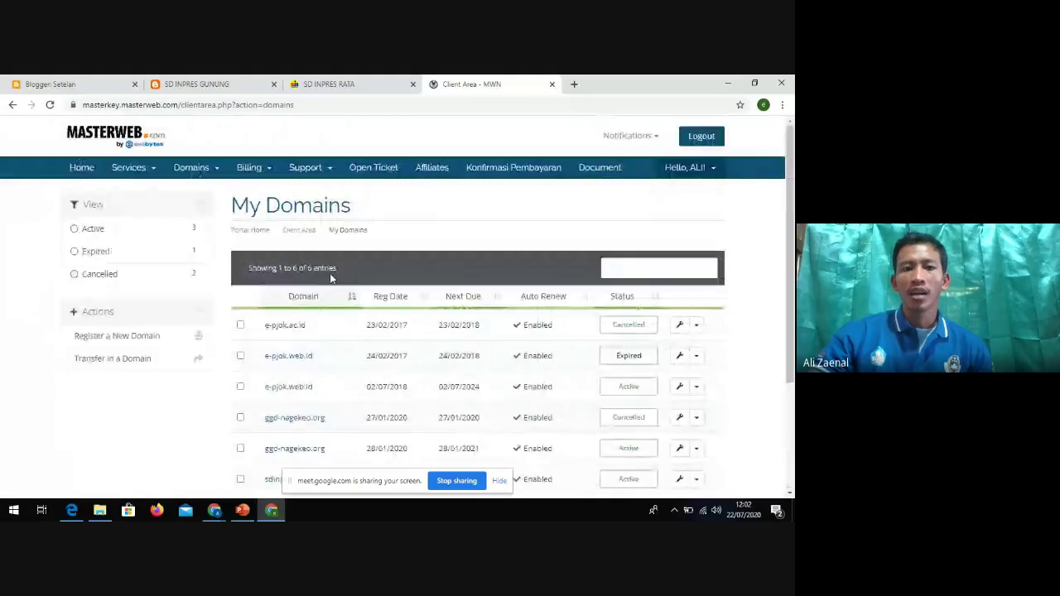
Open Manage DNS from the Domains menu and scroll through the three DNS zones
click(192, 168)
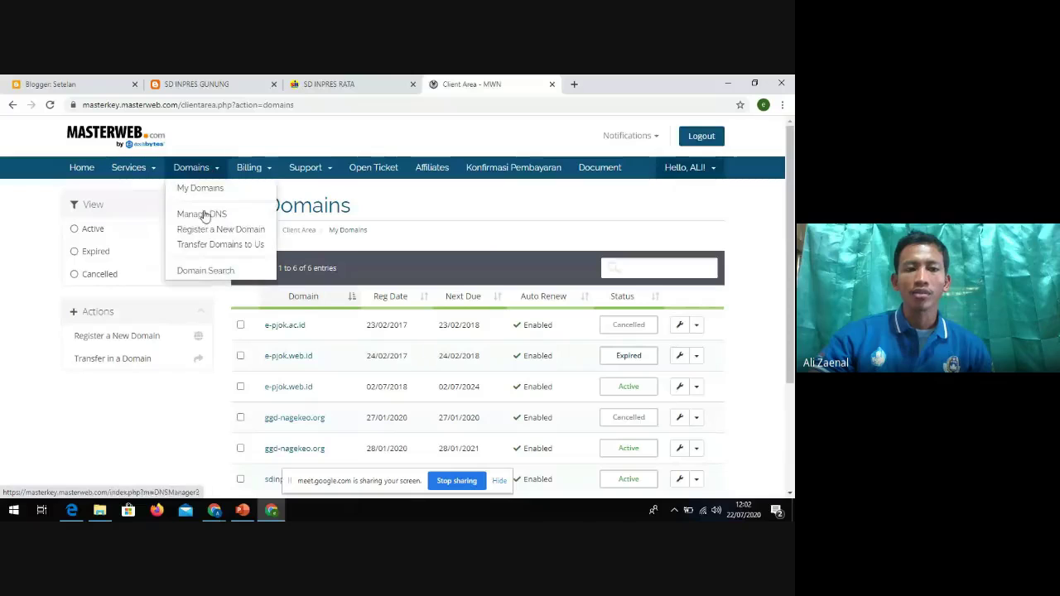
click(201, 213)
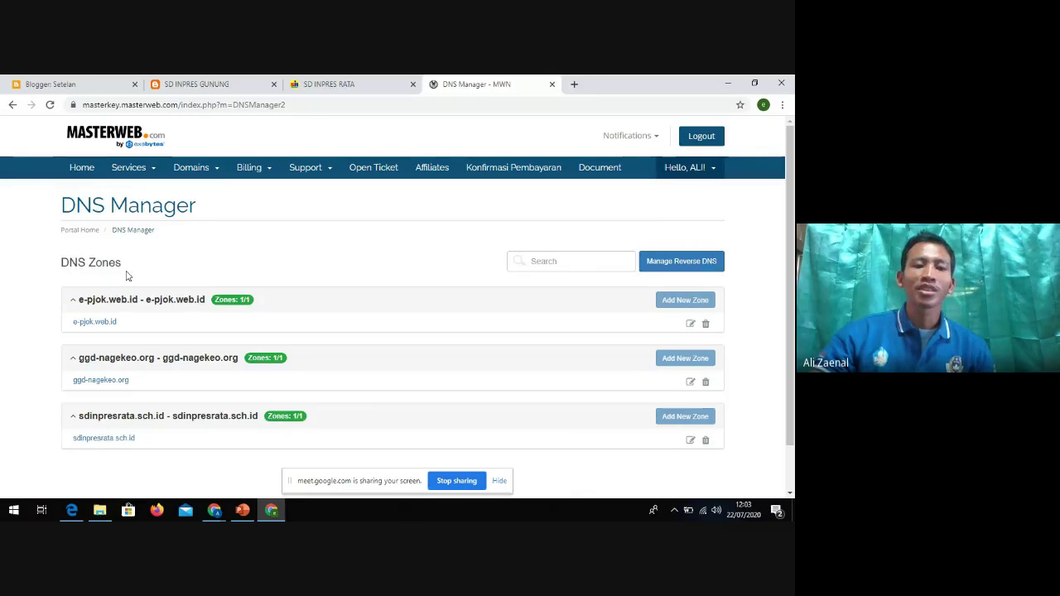
scroll(128, 306, down, 1)
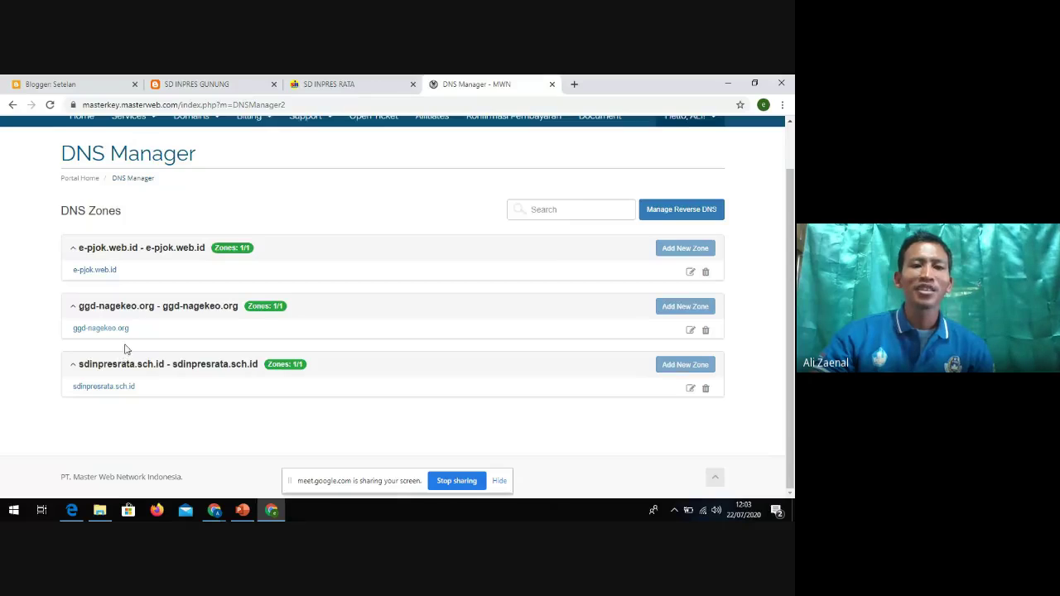
scroll(125, 348, up, 1)
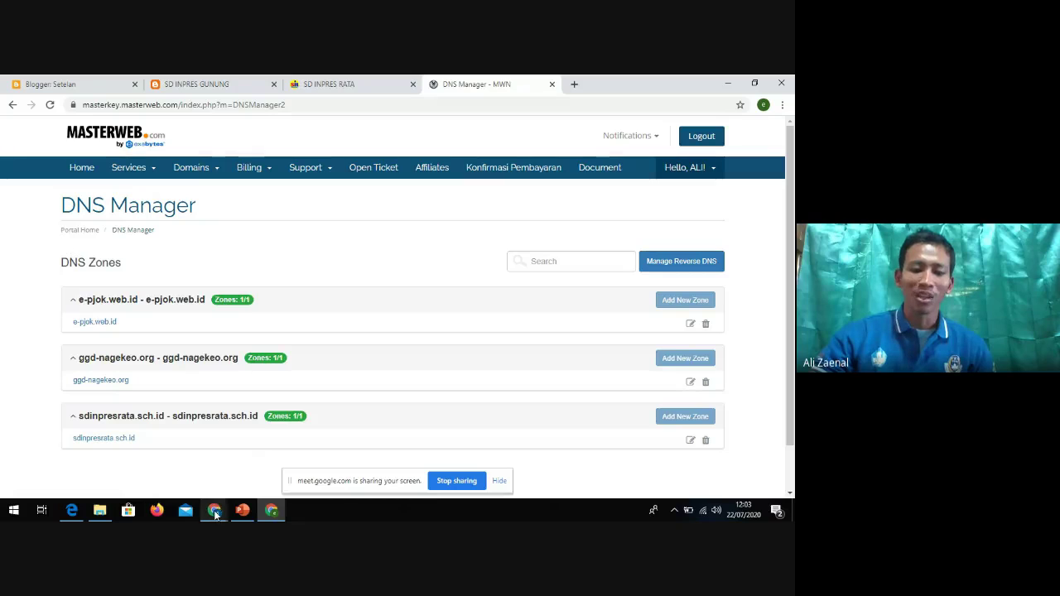
Switch to the Google Meet call and move the screen-sharing notice aside
mouse_move(215, 512)
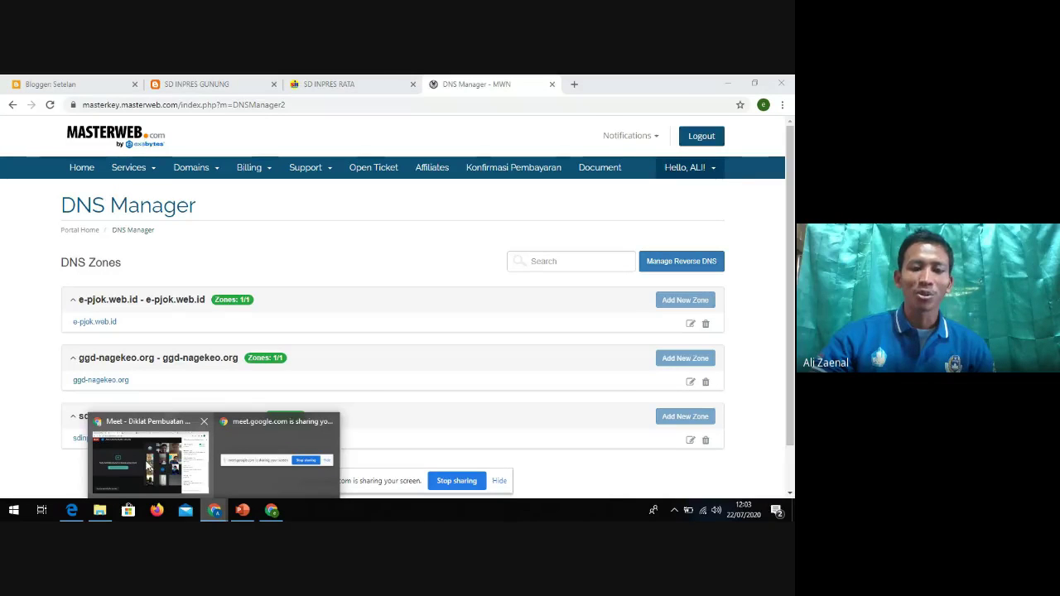
click(157, 460)
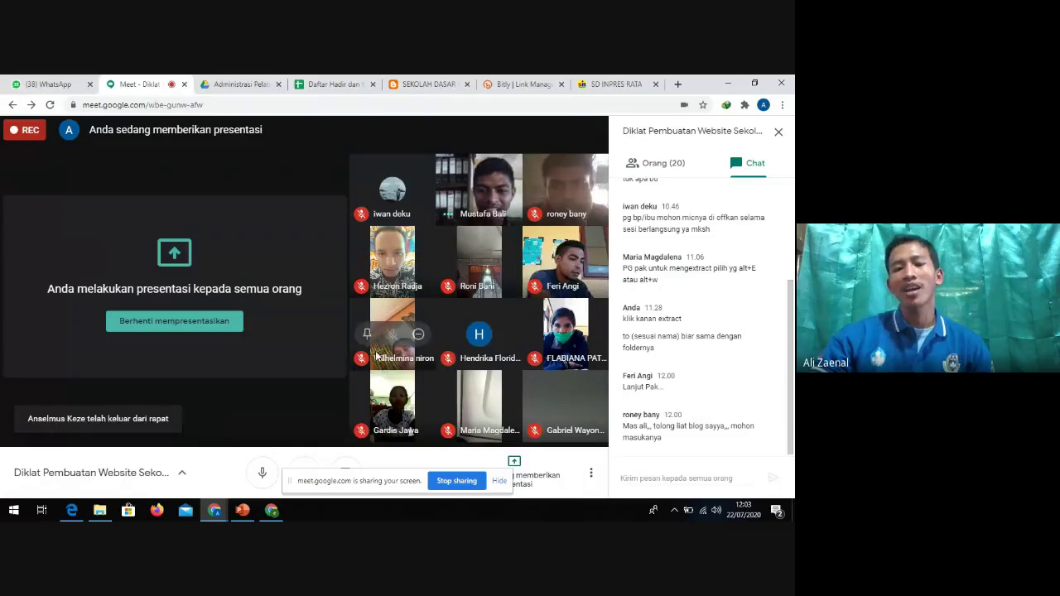
drag(386, 493, 407, 145)
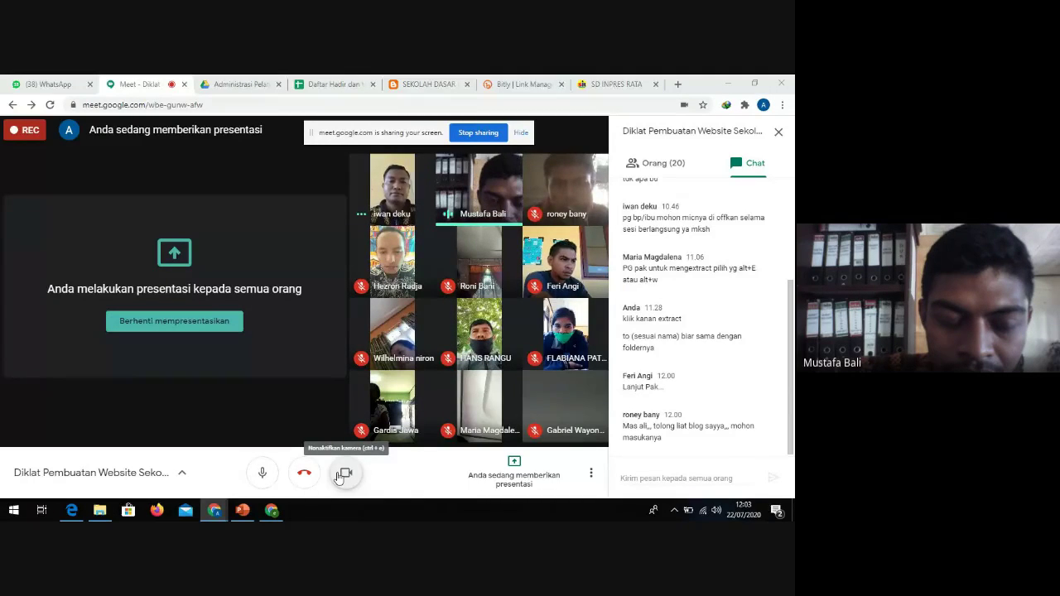
Mute and unmute the microphone, then open a new browser tab
click(263, 477)
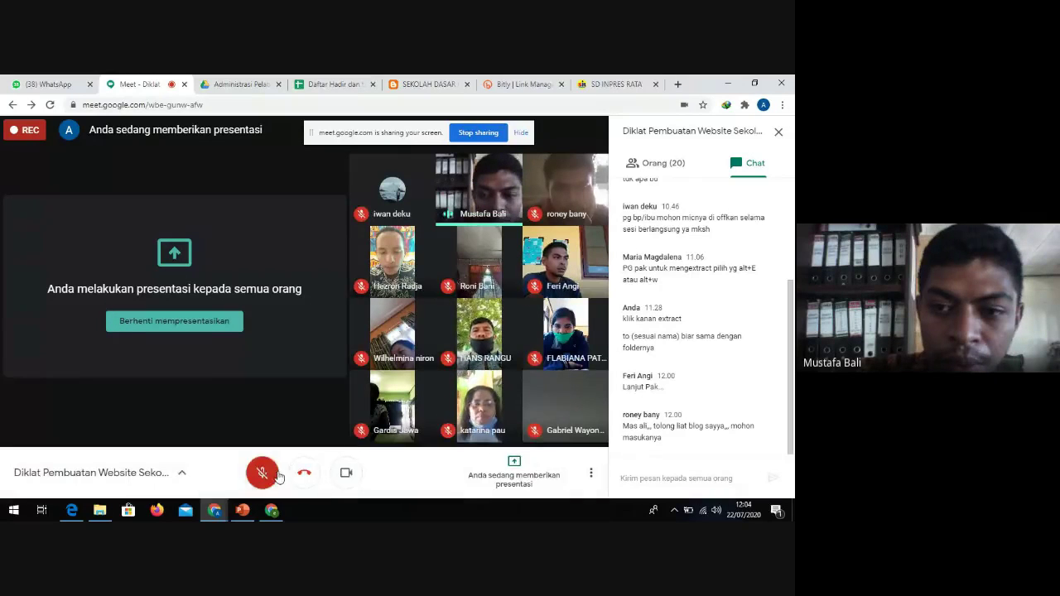
click(286, 478)
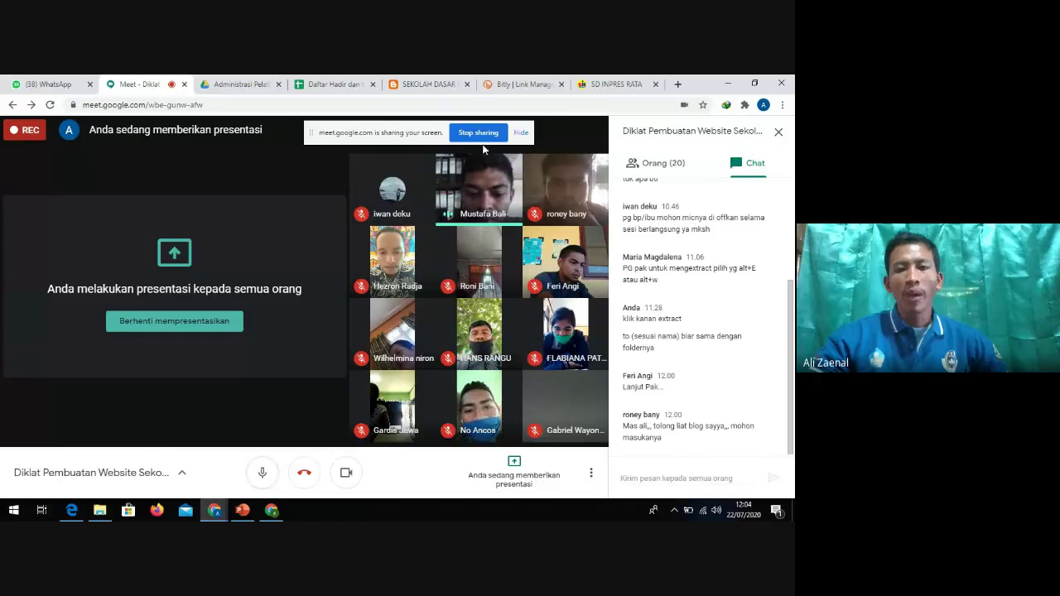
click(677, 83)
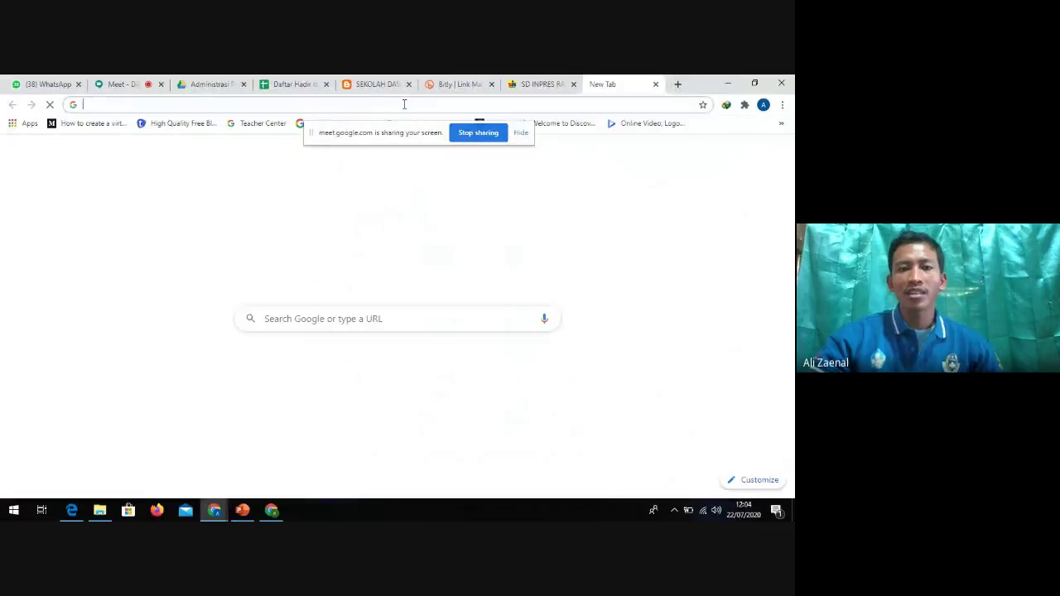
Load wordpress.com in the new tab and scroll its homepage
text(word)
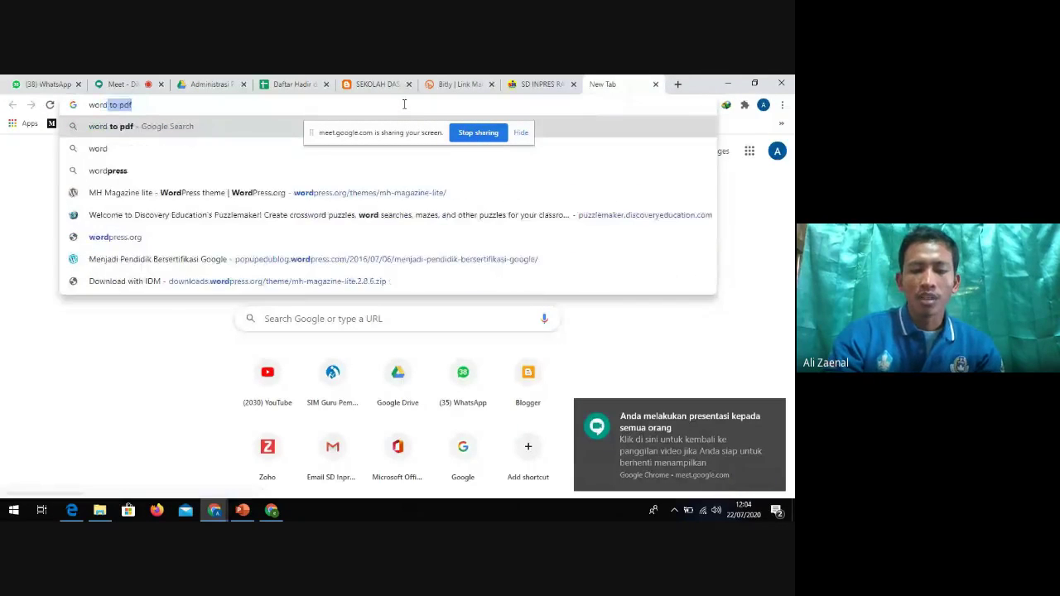
key(BackSpace)
key(BackSpace)
key(BackSpace)
key(BackSpace)
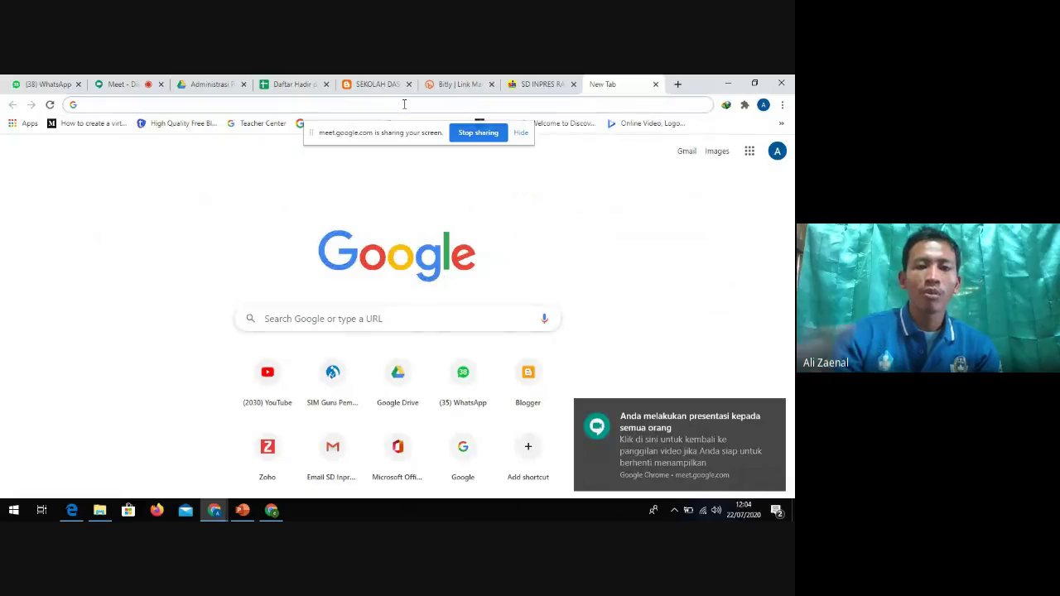
drag(421, 138, 130, 483)
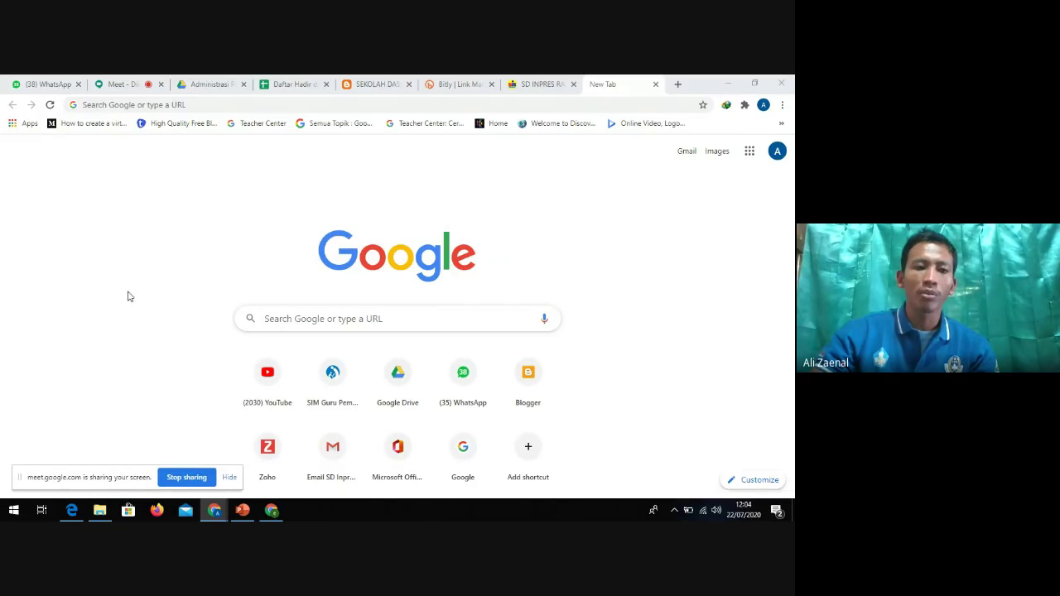
click(205, 103)
text(wordpress)
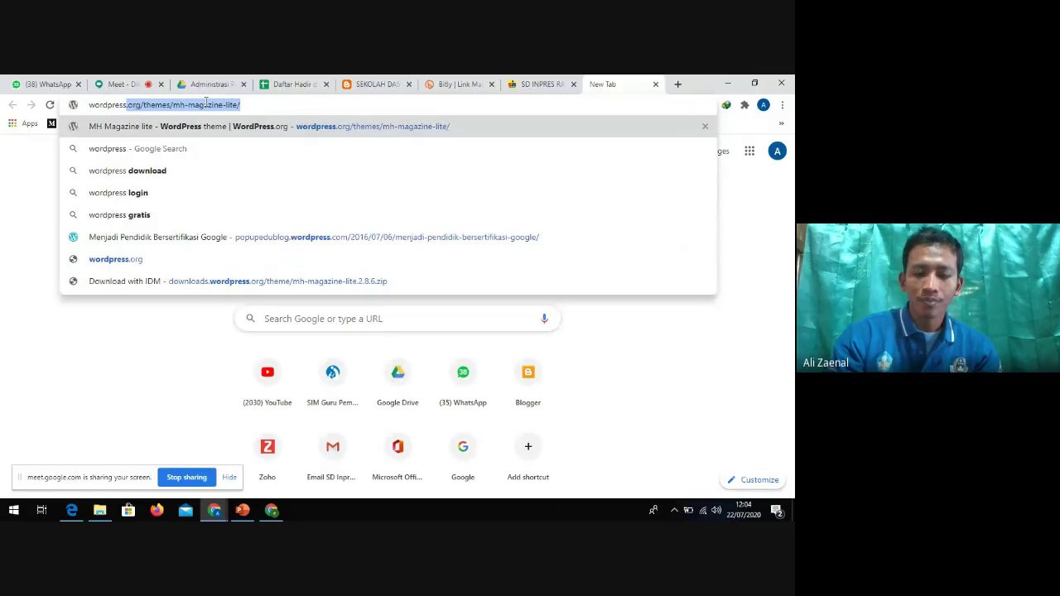
text(.com)
key(Return)
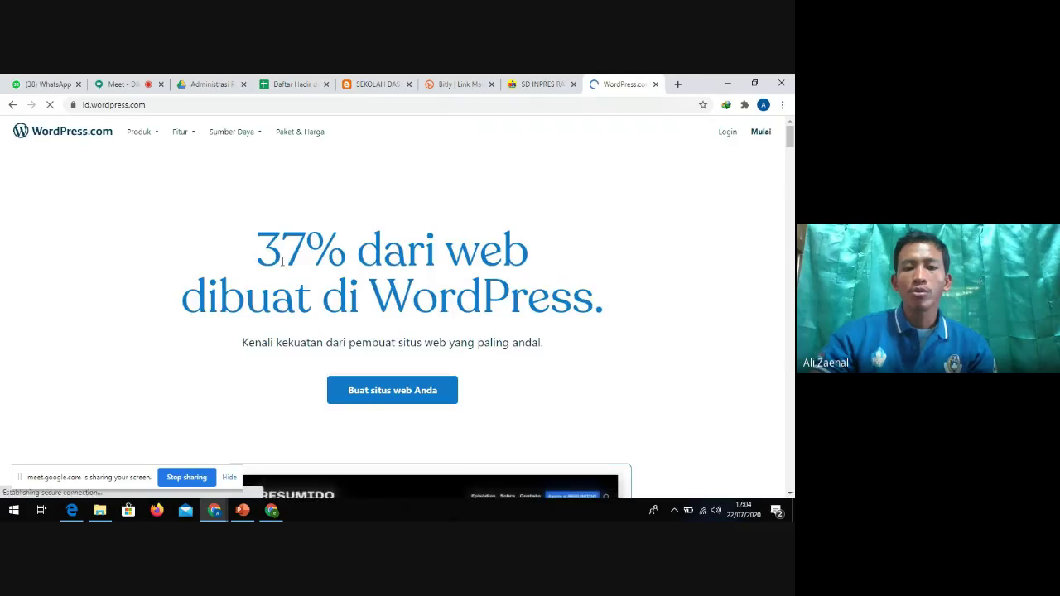
scroll(357, 334, down, 2)
scroll(148, 224, up, 2)
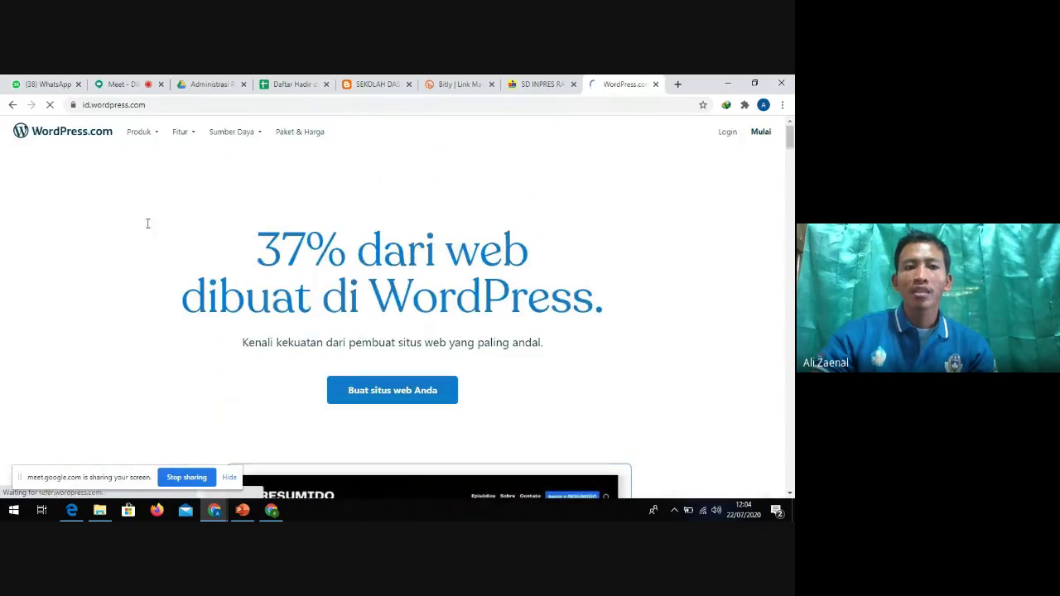
Load wix.com, then switch to the Bitly links tab
drag(152, 106, 51, 109)
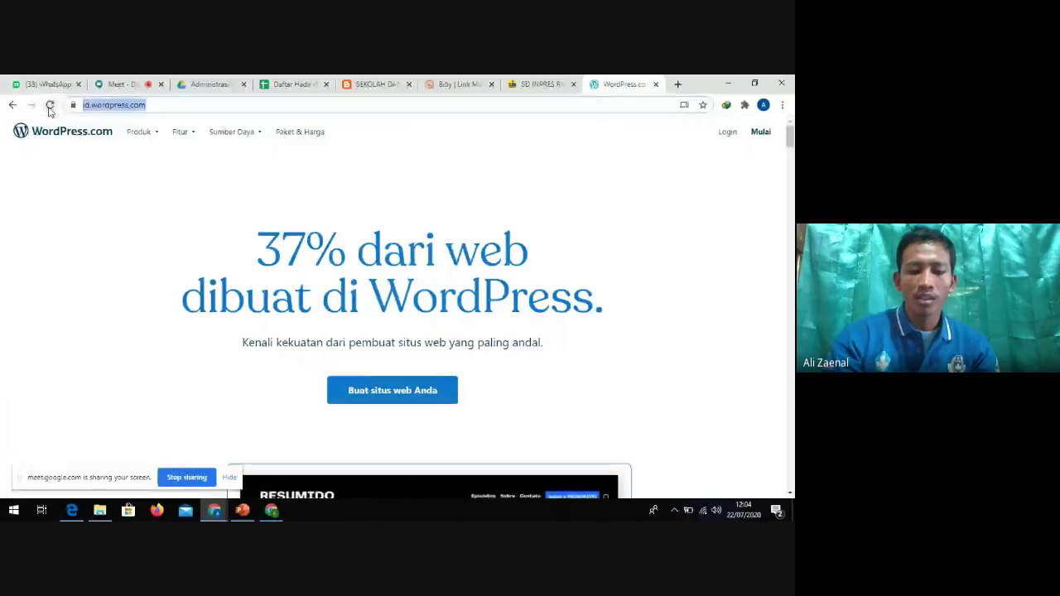
text(wix.com)
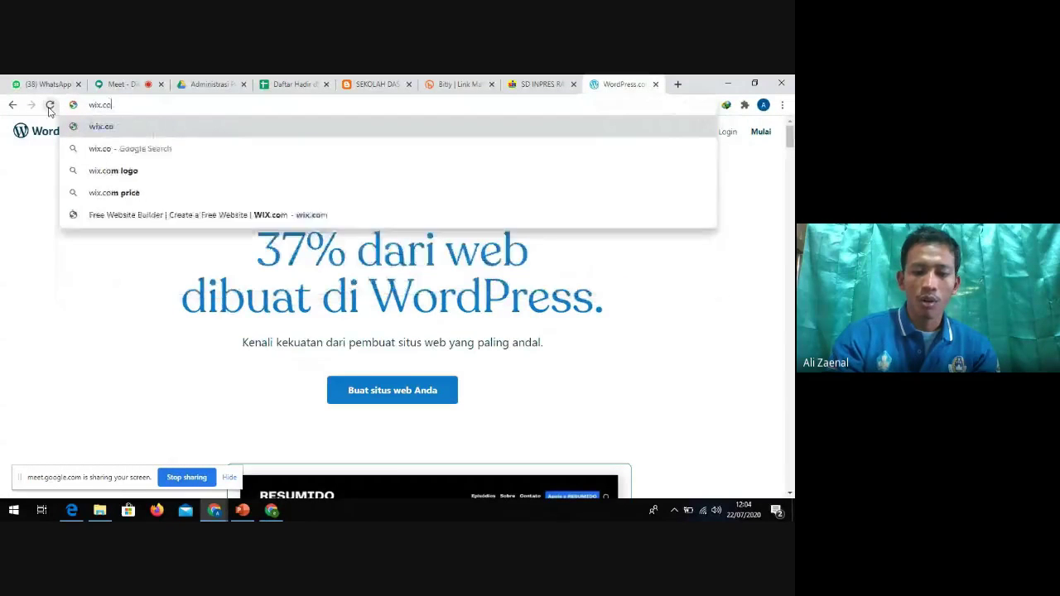
key(Return)
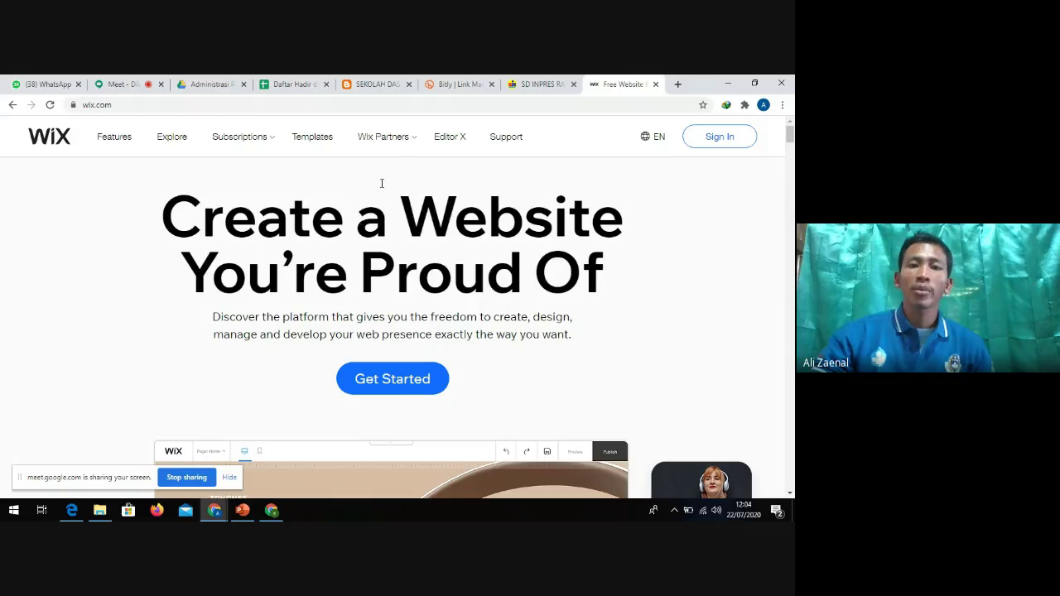
click(377, 84)
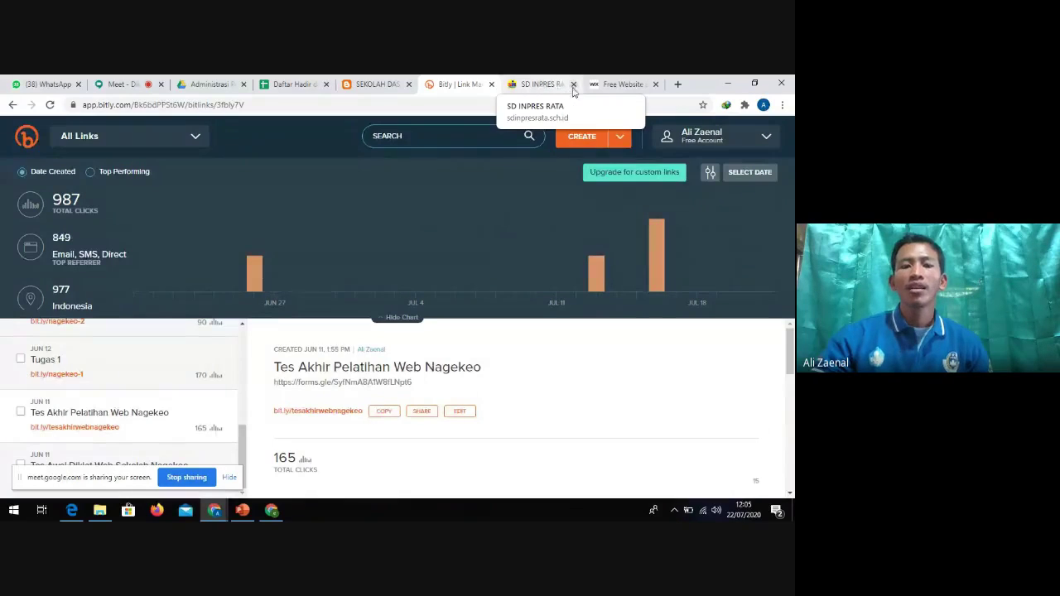
Close the SD INPRES RATA tab and return to the DNS Manager, checking Blogger settings on the way
click(574, 86)
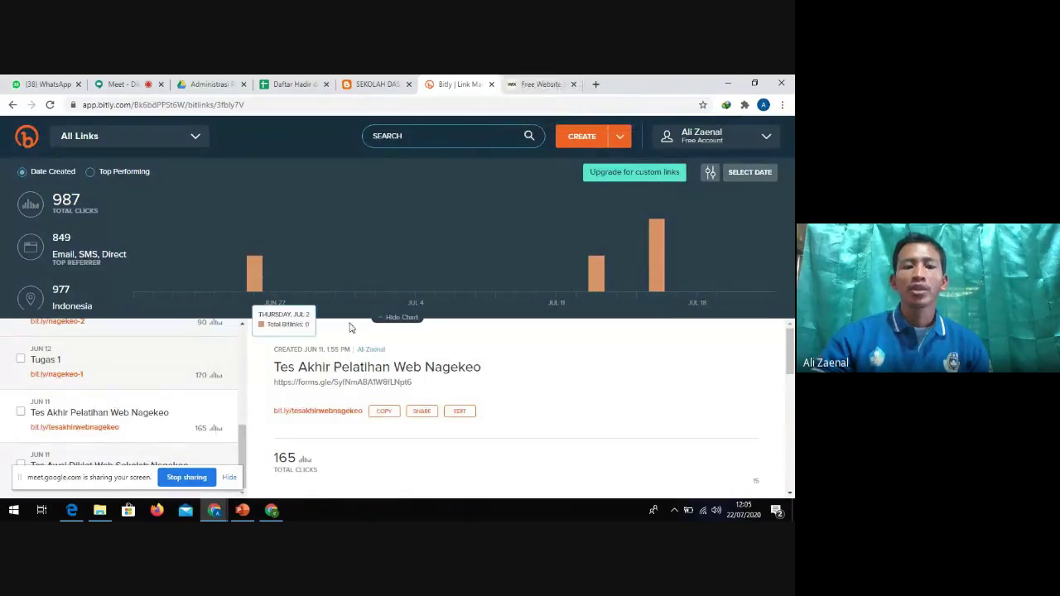
click(269, 509)
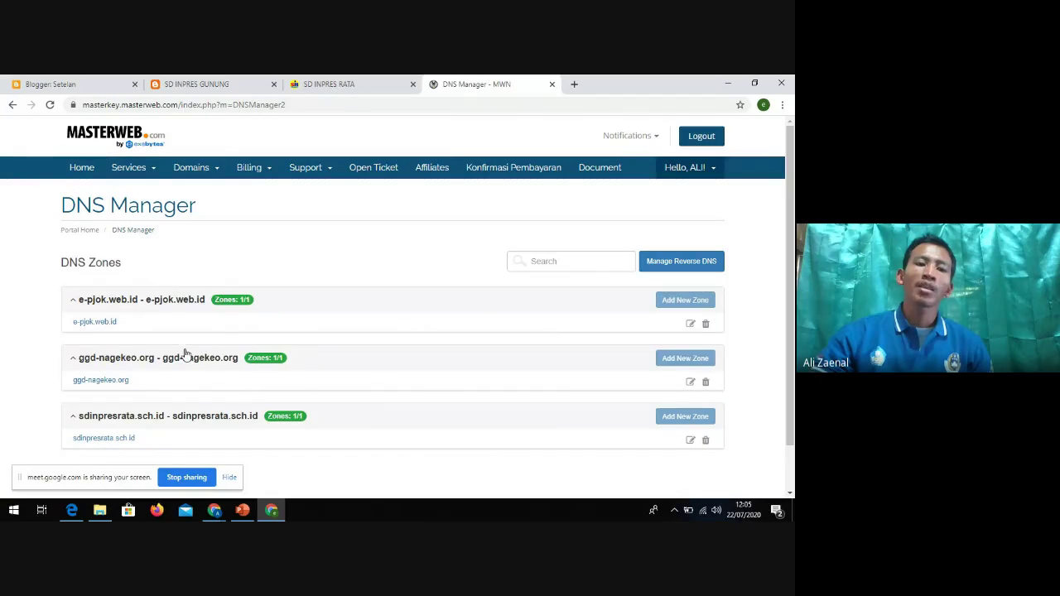
click(78, 85)
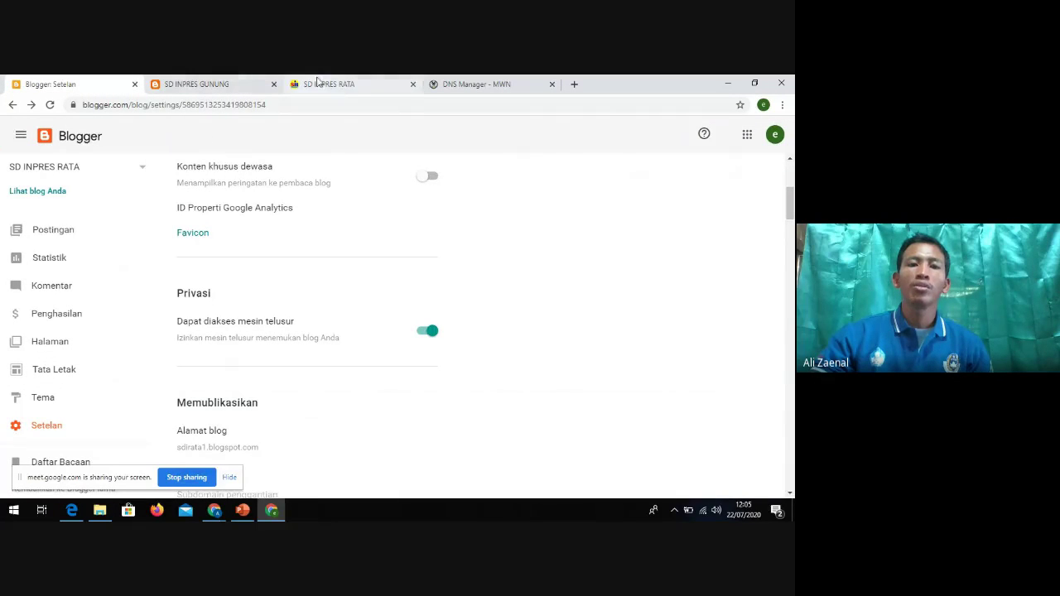
click(349, 84)
click(461, 83)
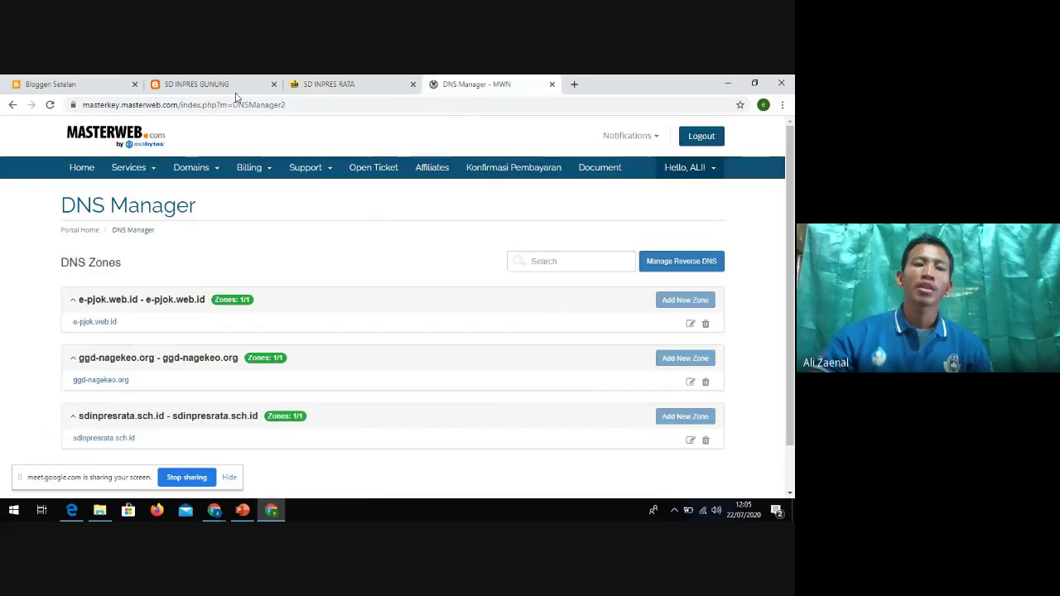
Glance at Blogger settings and the SD INPRES GUNUNG blog, then return to the Meet call
click(87, 83)
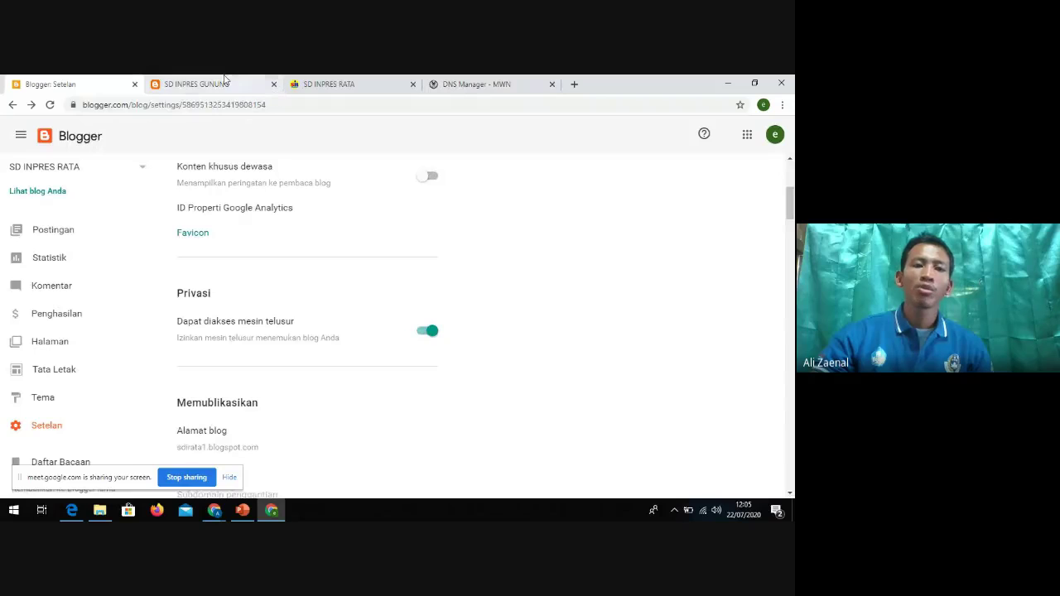
click(225, 81)
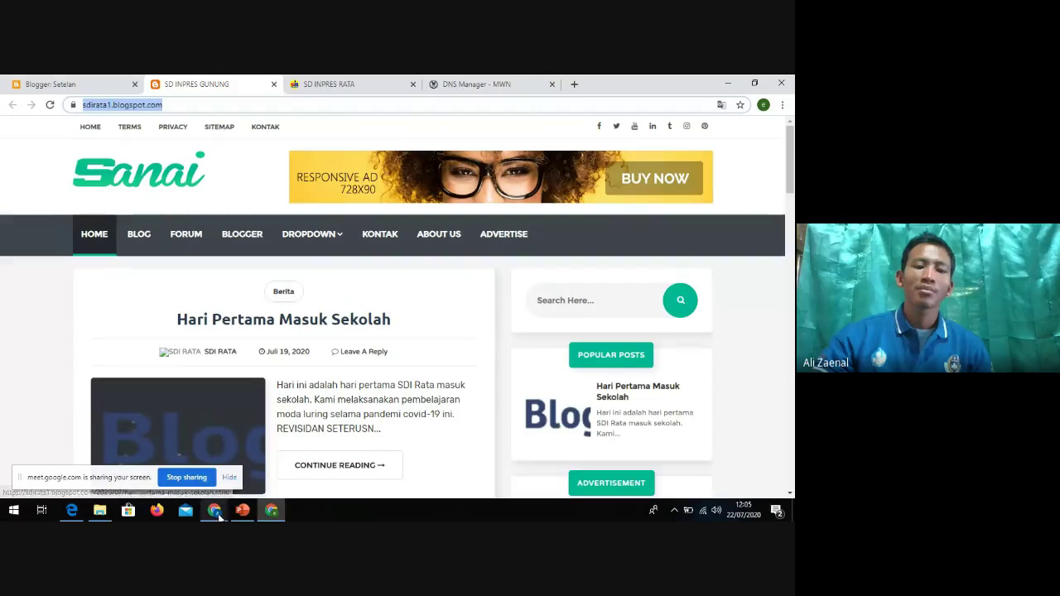
mouse_move(217, 512)
click(158, 477)
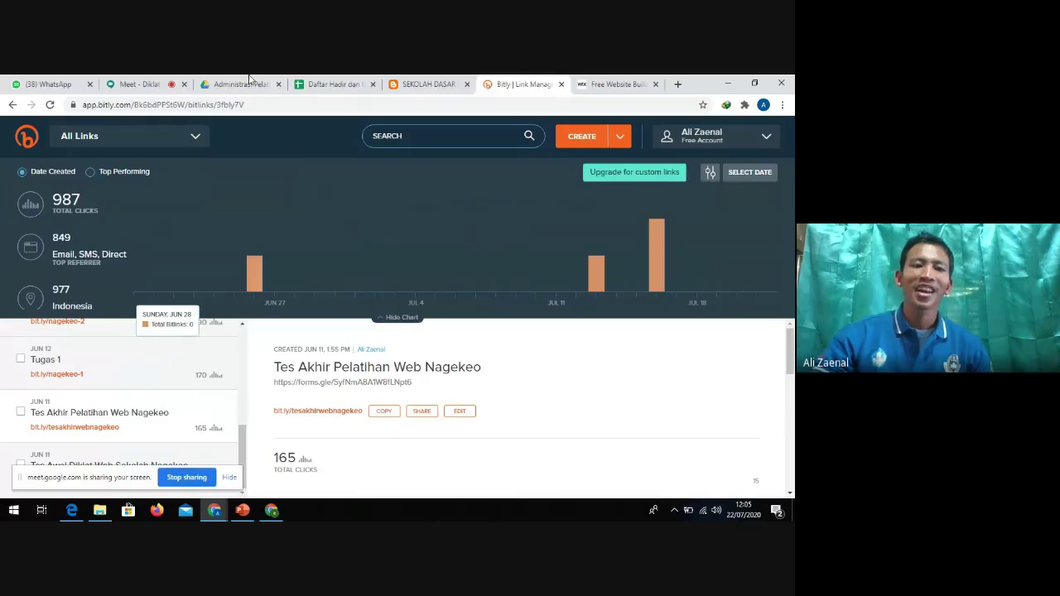
click(139, 84)
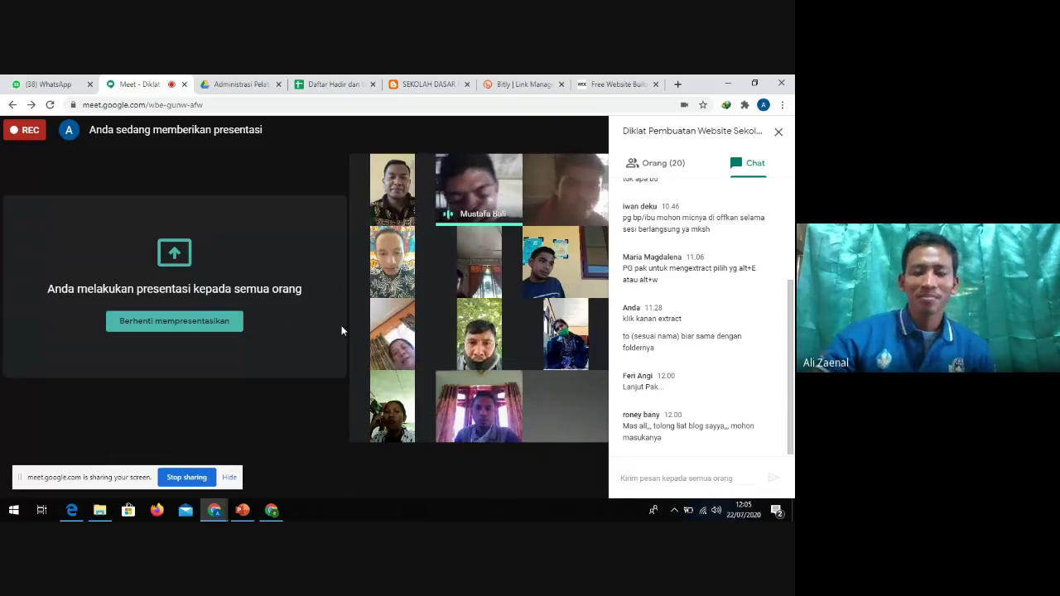
Mute and unmute the microphone, then select the meeting address
click(261, 477)
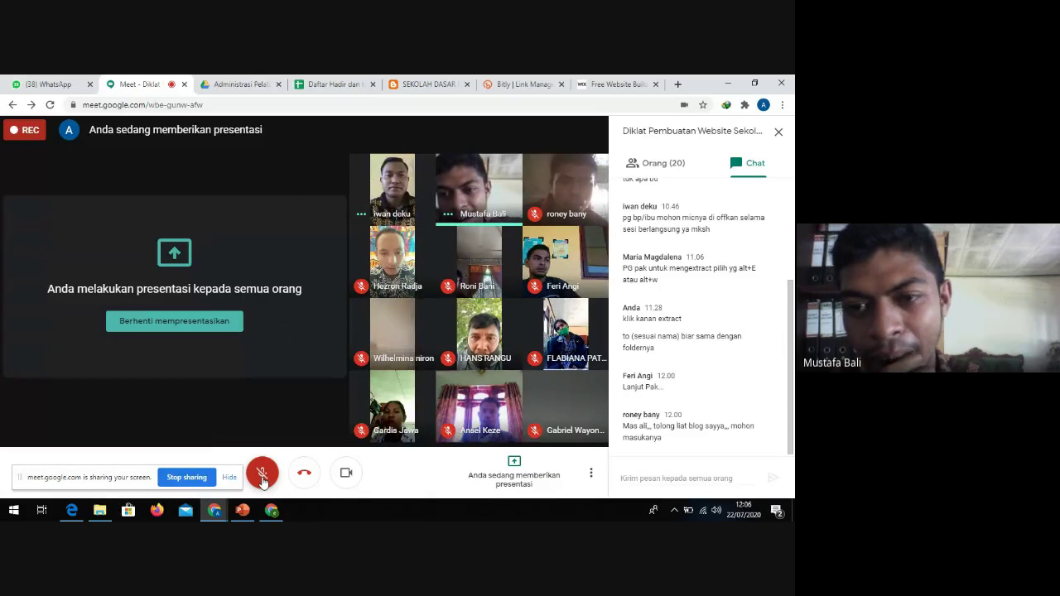
click(262, 477)
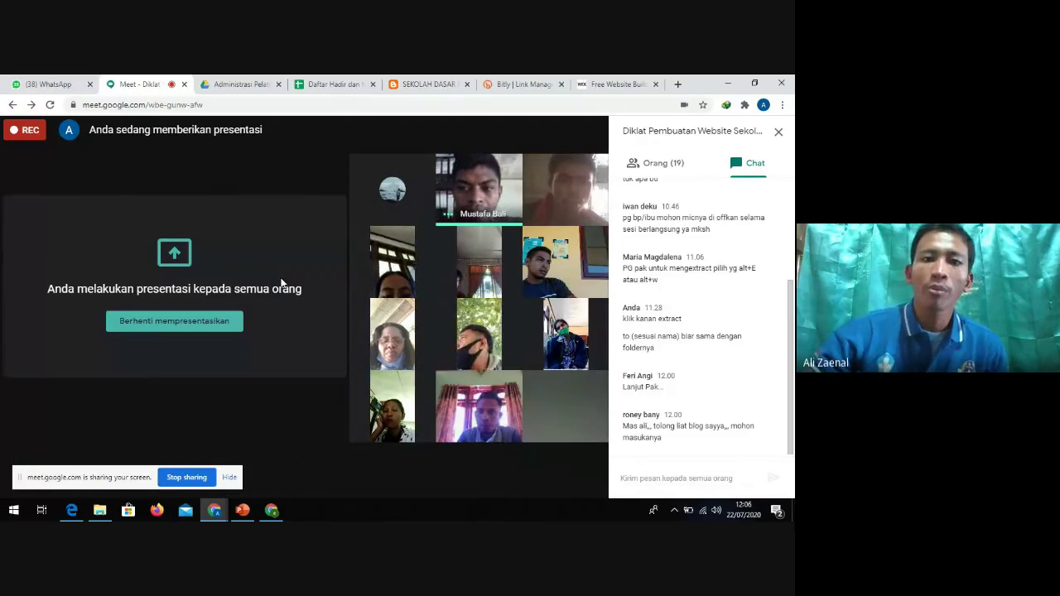
click(496, 105)
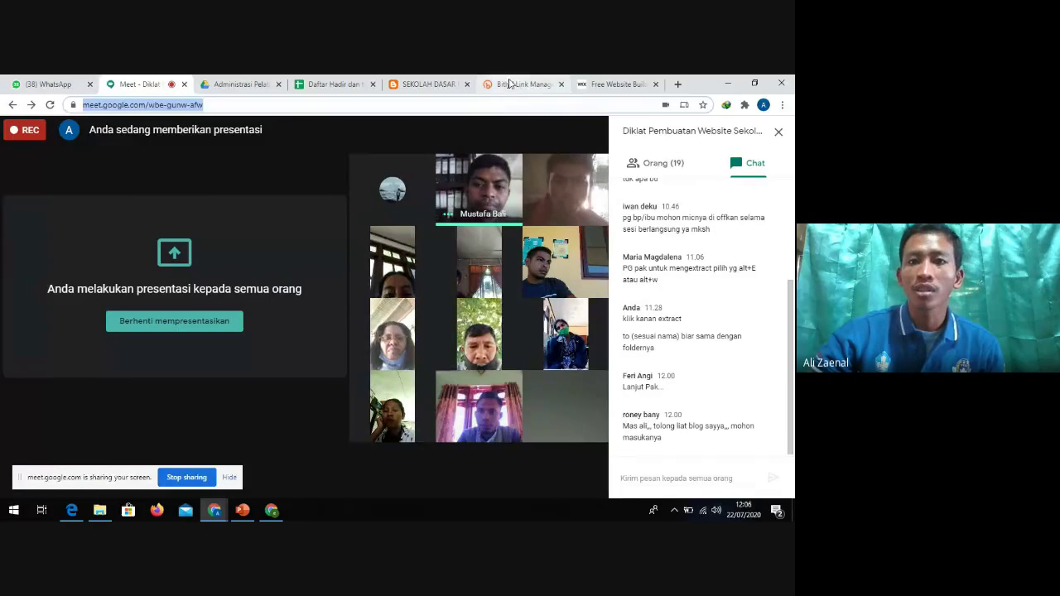
Flip through the Bitly, school blog, attendance sheet and Wix tabs, then open a new tab
click(514, 85)
click(426, 86)
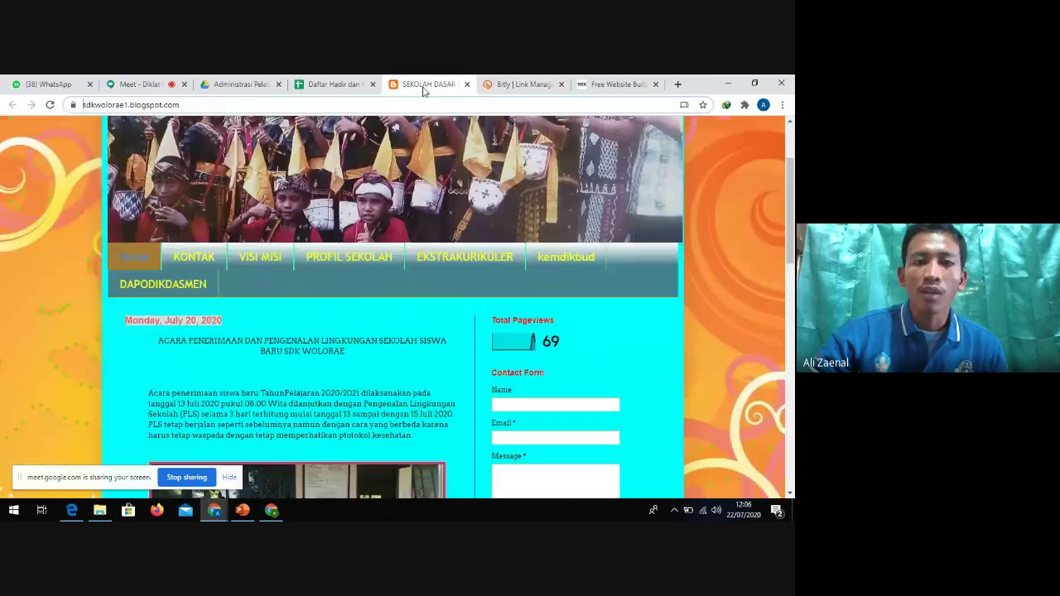
click(340, 84)
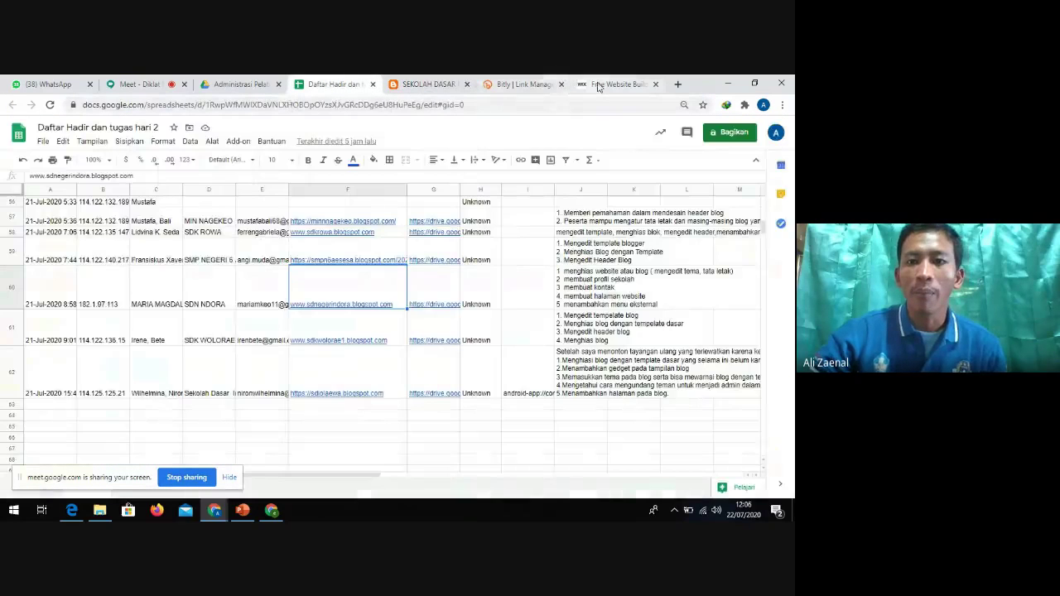
click(615, 84)
click(515, 84)
click(629, 85)
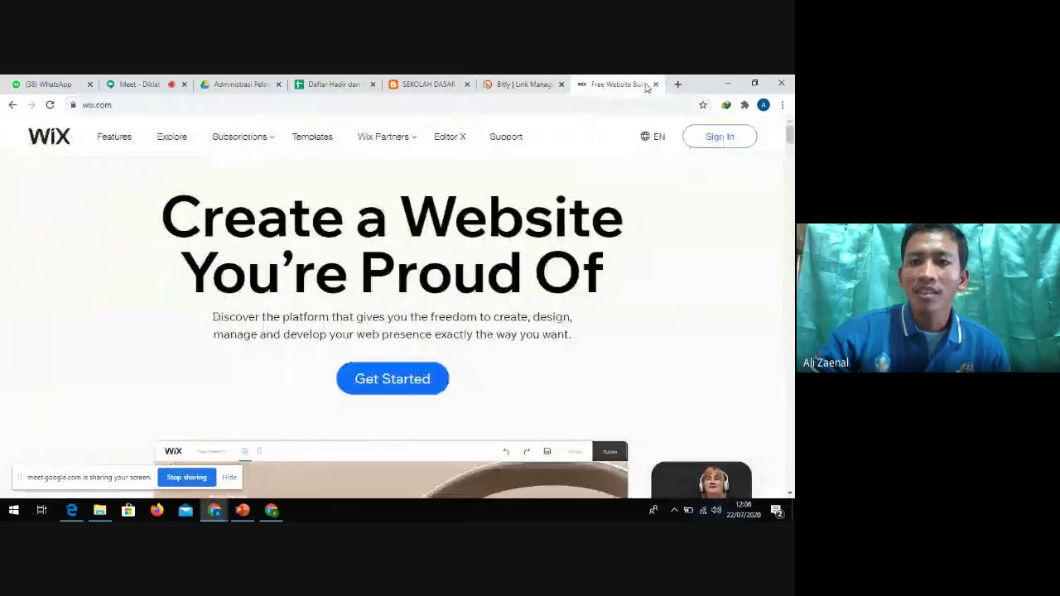
click(678, 84)
click(552, 105)
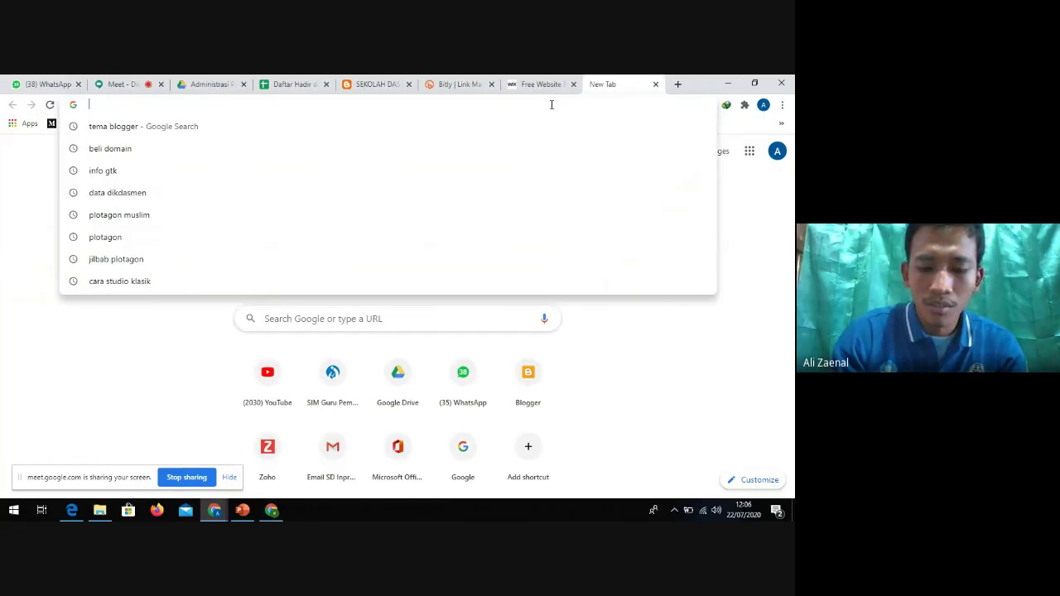
Load diklatguru.com/admin to reach its WordPress login page
text(wp)
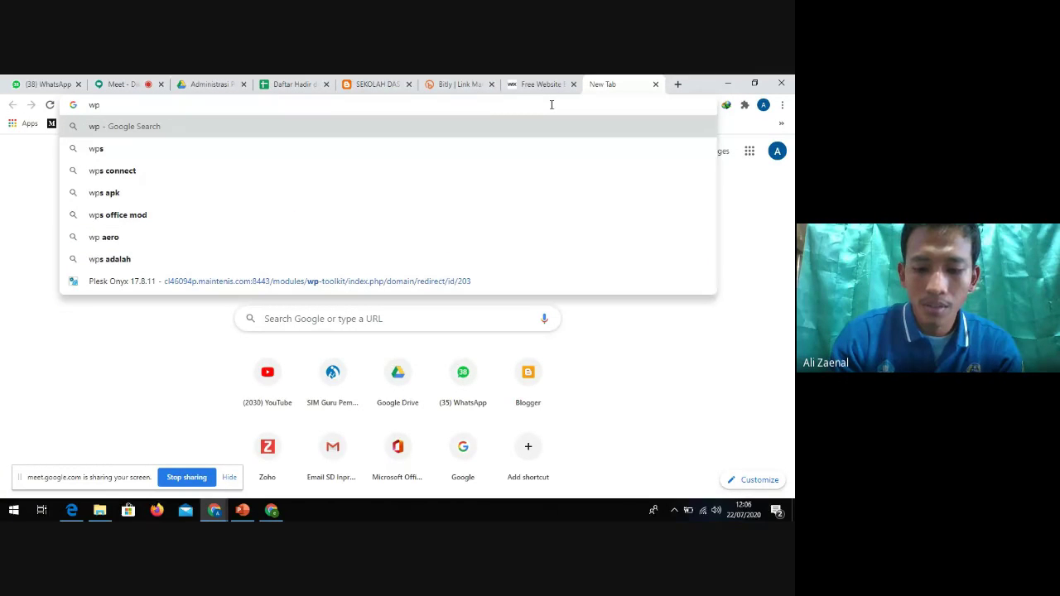
key(BackSpace)
key(BackSpace)
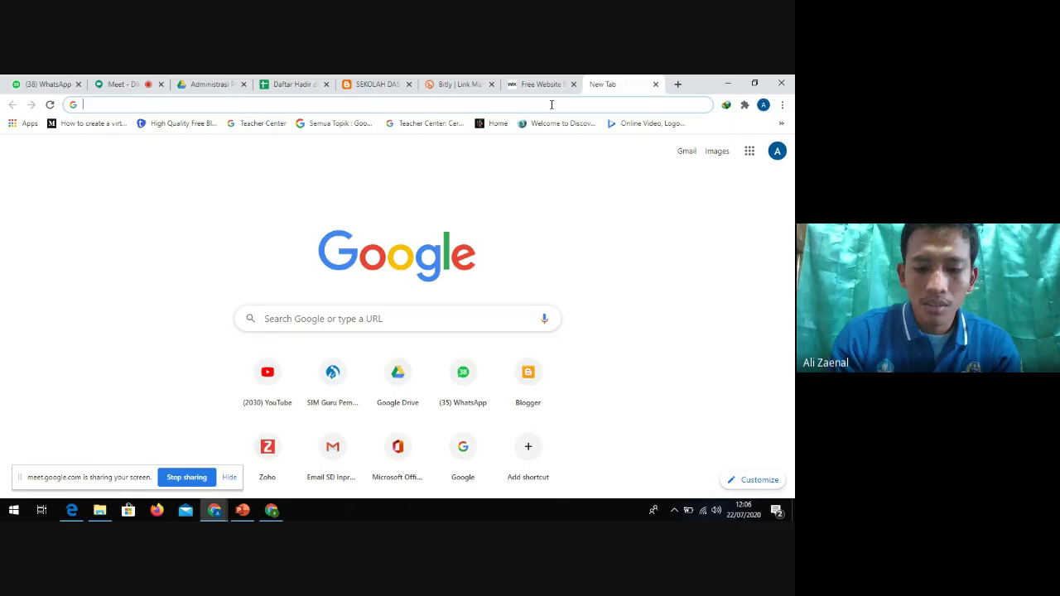
text(wp)
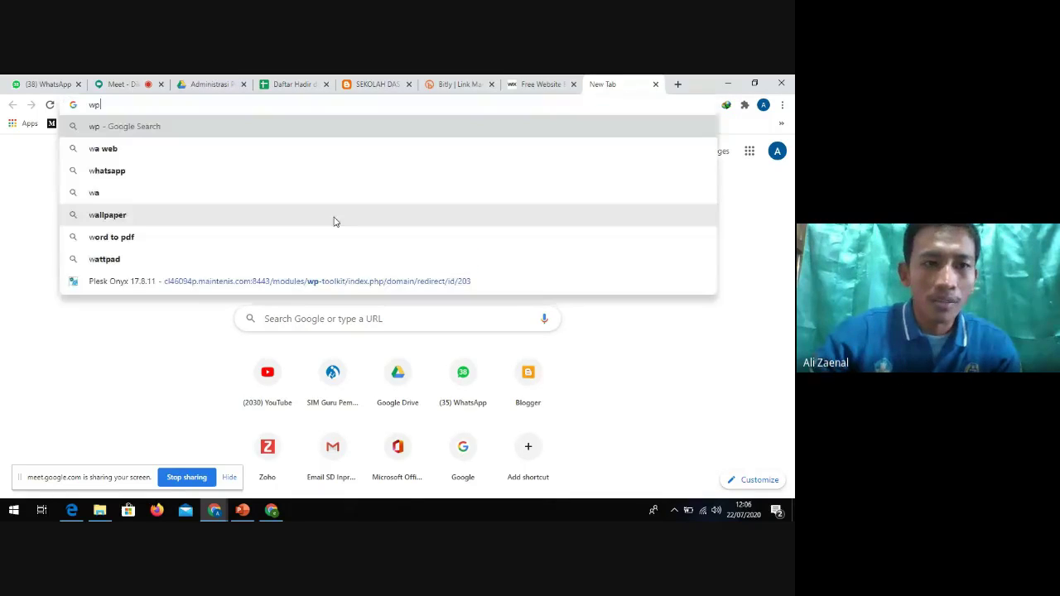
key(BackSpace)
key(BackSpace)
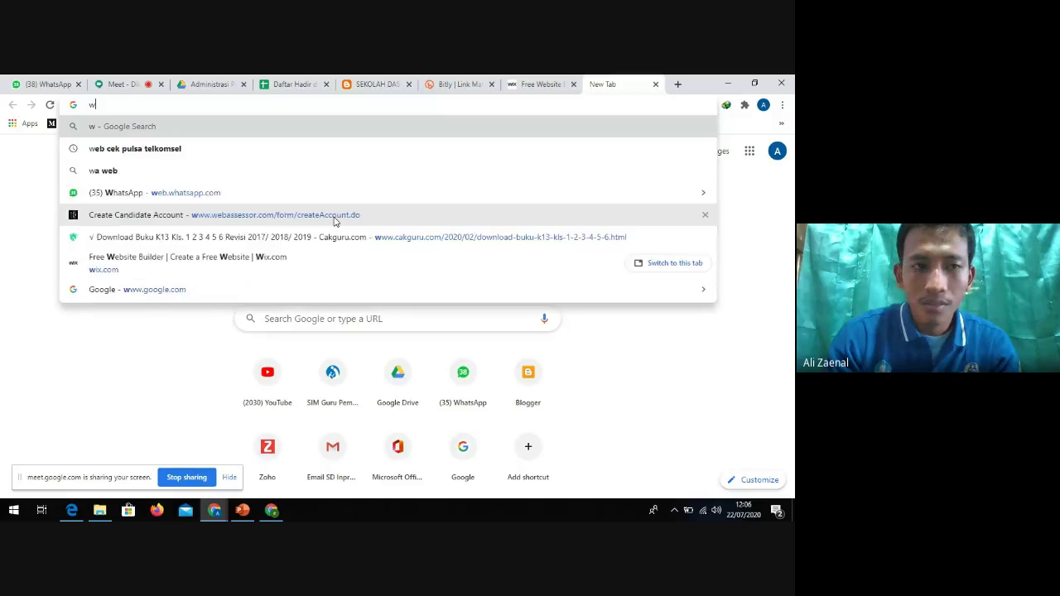
text(diklatguru)
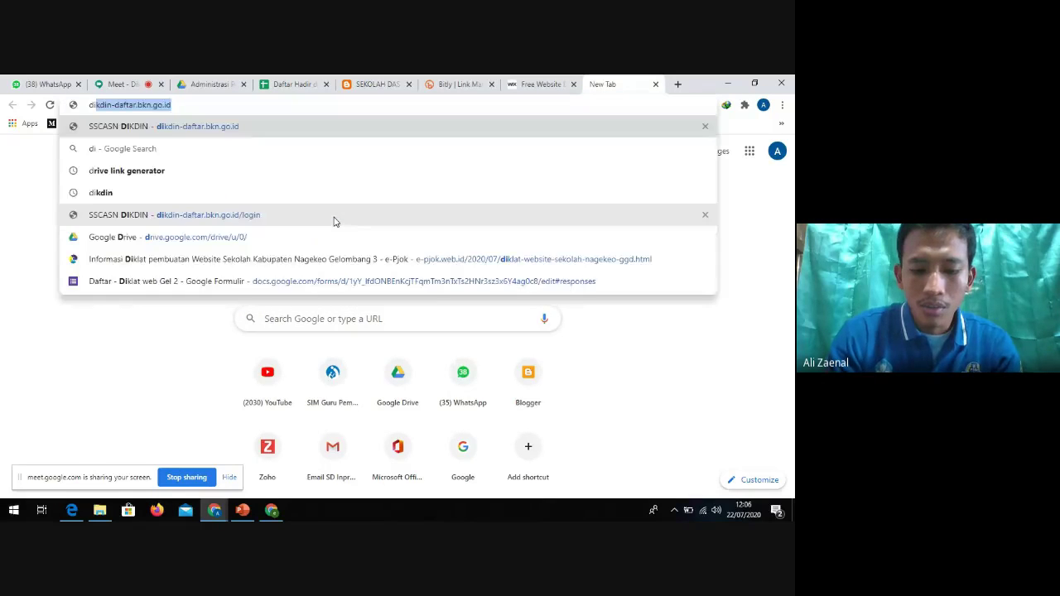
text(.com/admin)
key(Return)
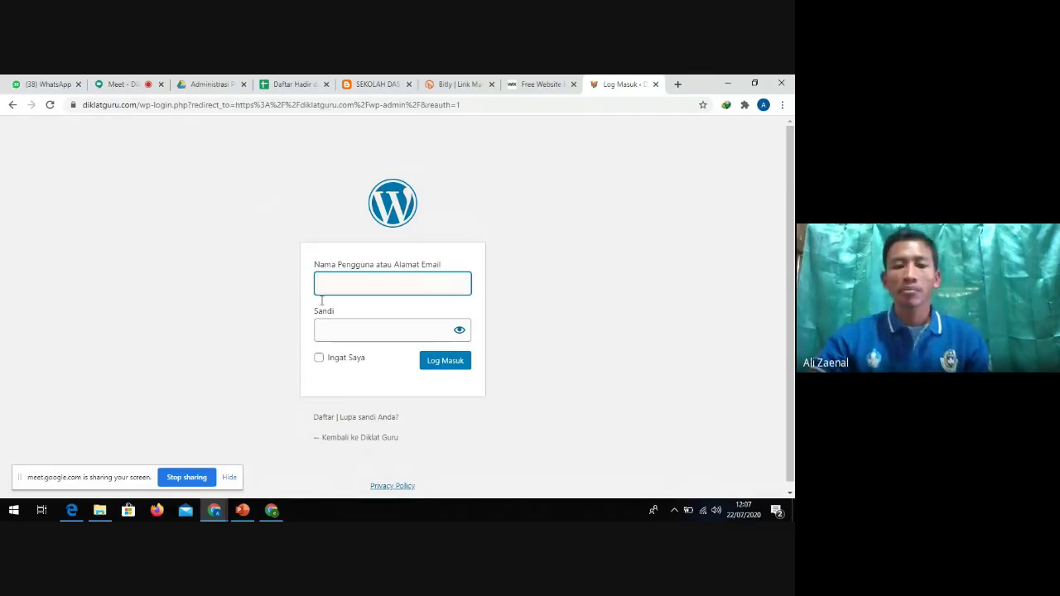
click(245, 434)
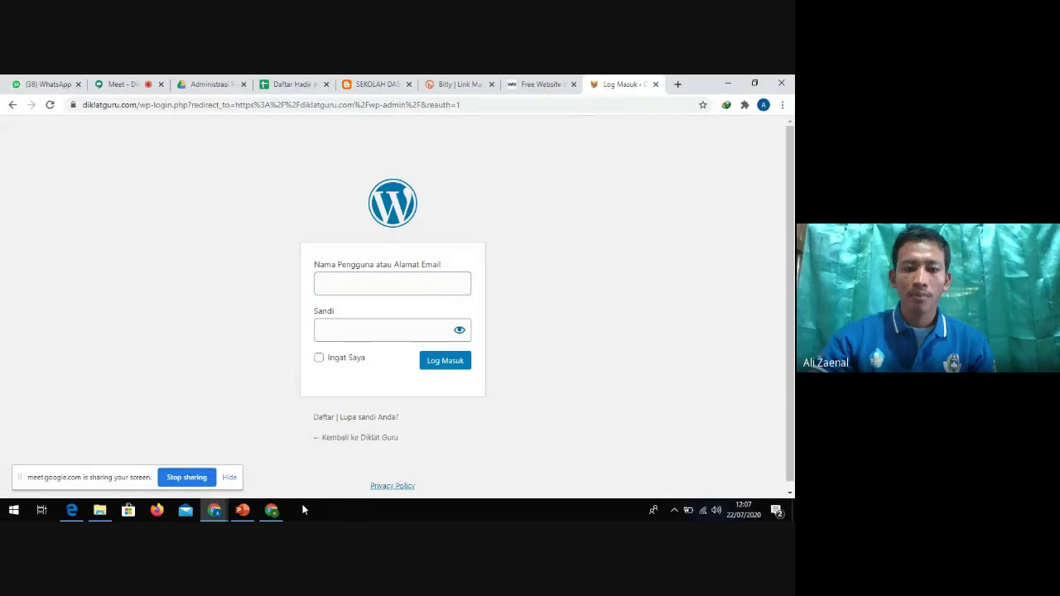
click(117, 82)
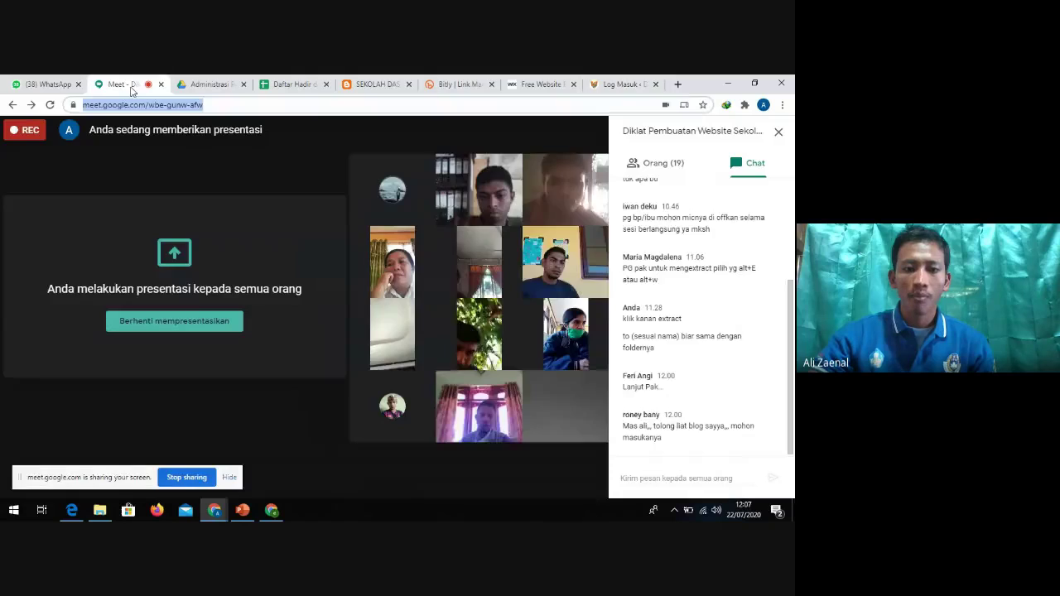
click(621, 83)
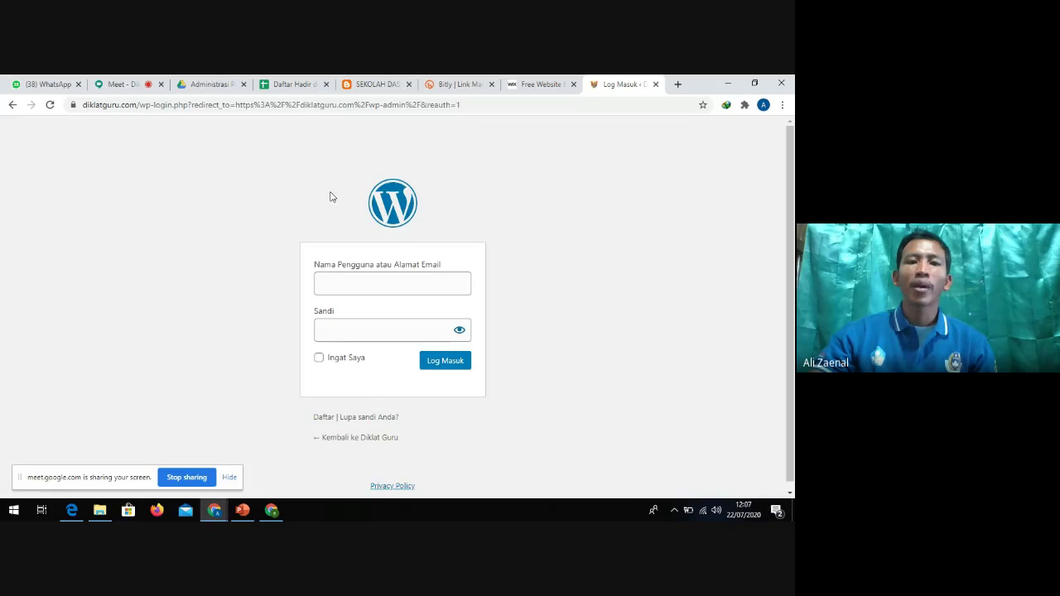
click(565, 105)
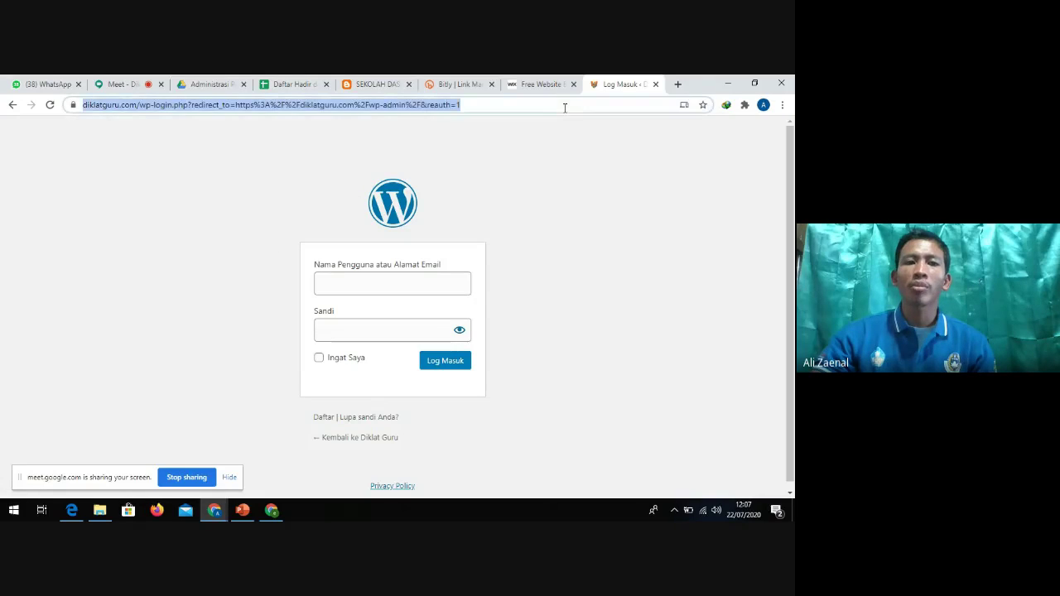
Retype masterweb in the address bar and load the masterweb.com homepage
text(master)
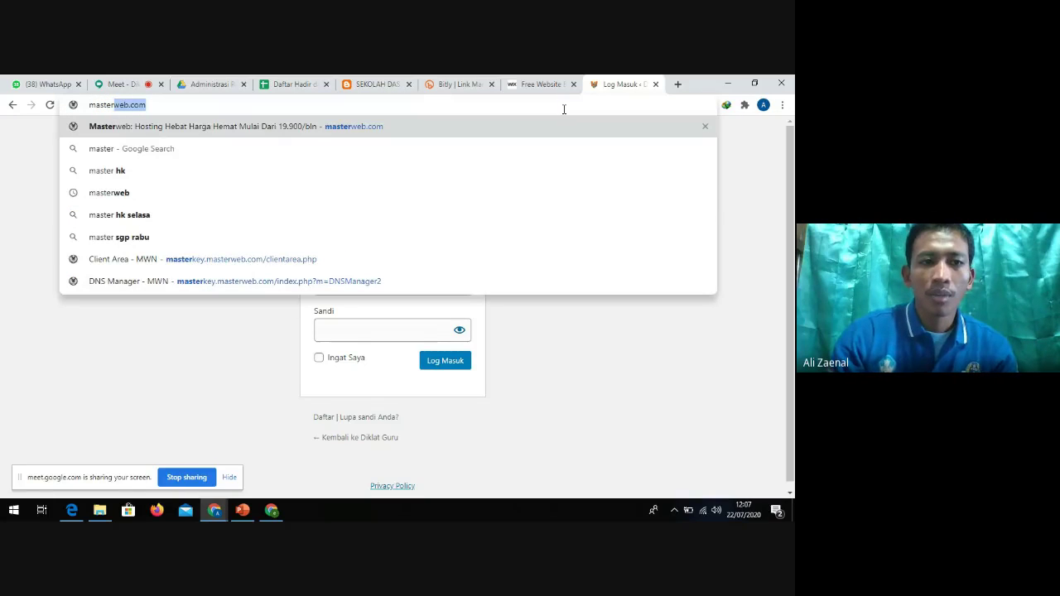
key(Delete)
key(Return)
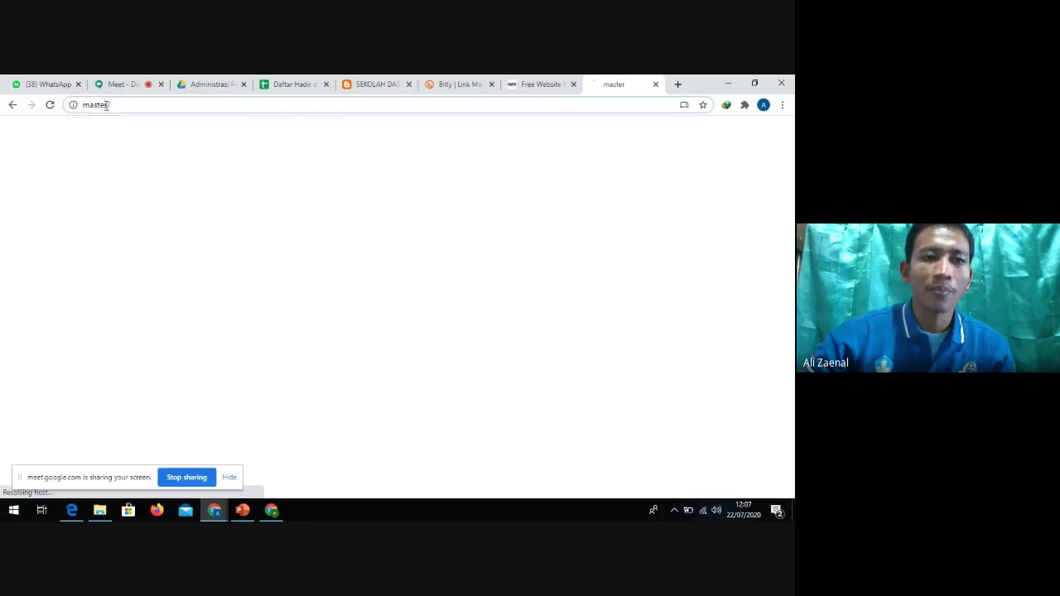
click(116, 102)
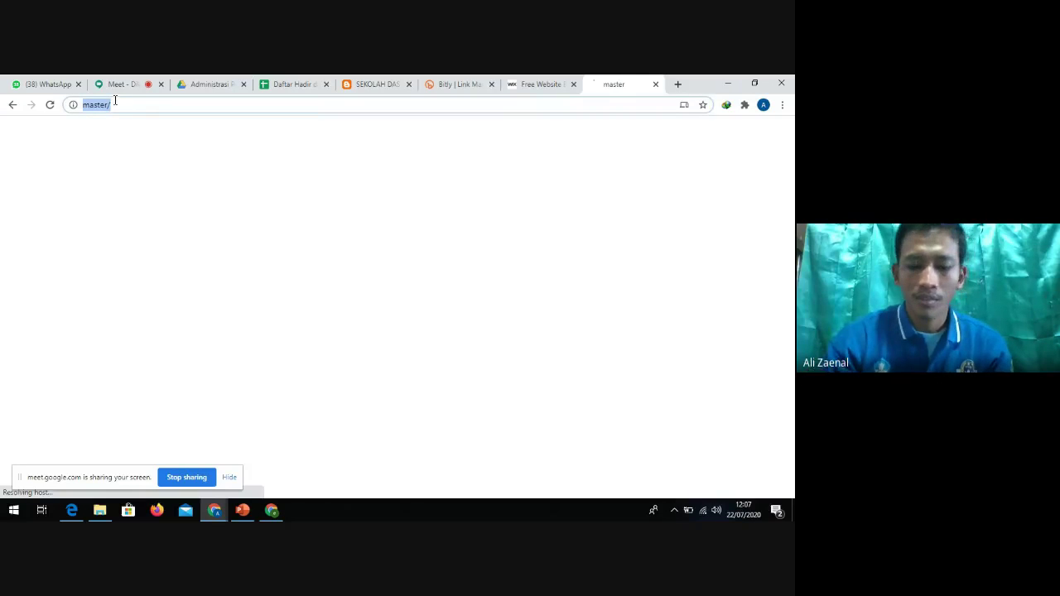
text(masterweb.com)
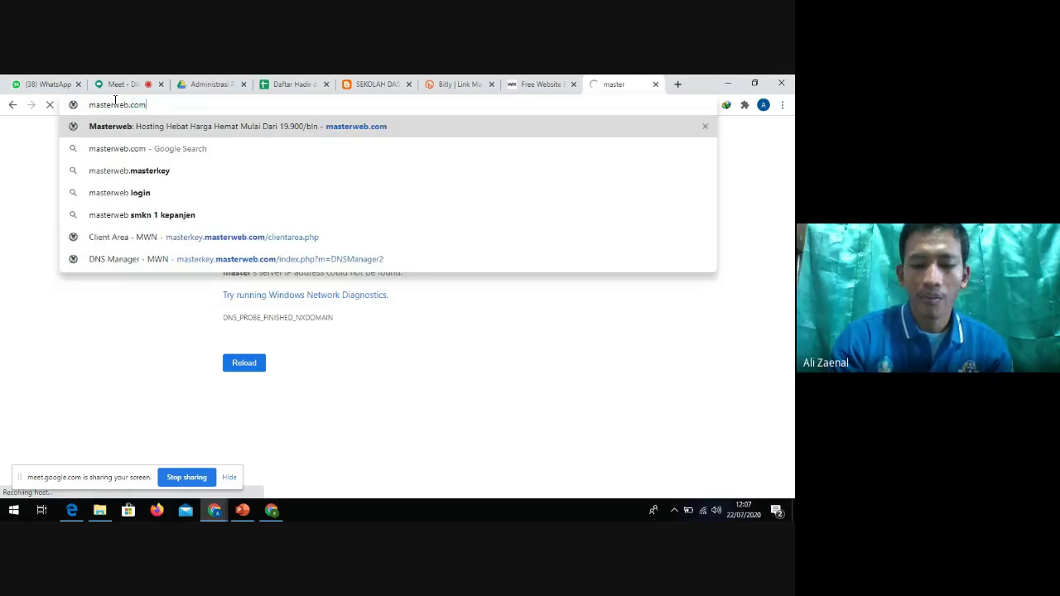
key(Return)
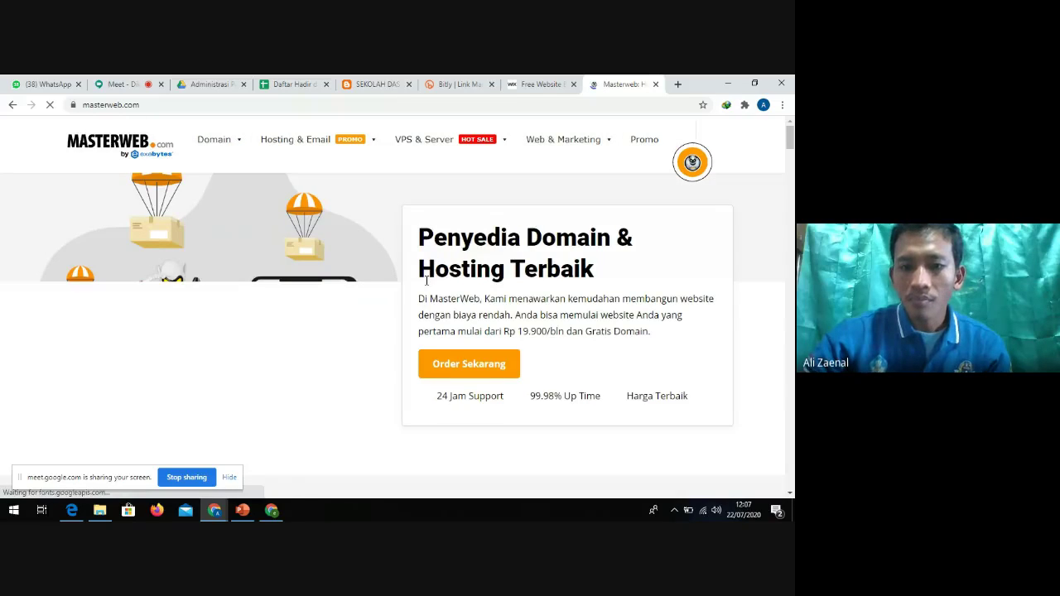
Open the Hosting UKM Plesk product page from the Hosting & Email menu
mouse_move(310, 147)
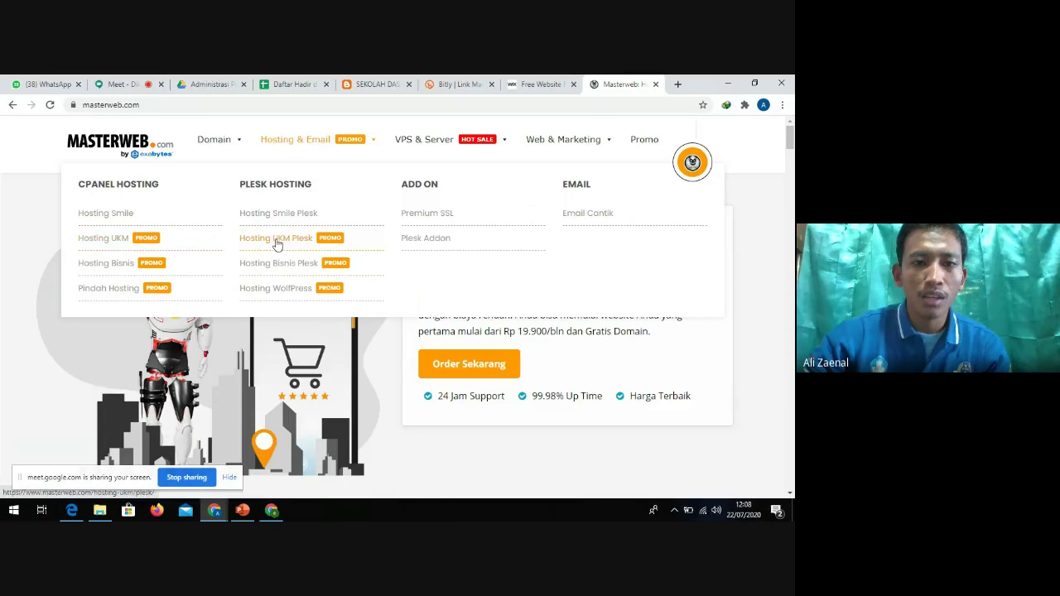
click(303, 263)
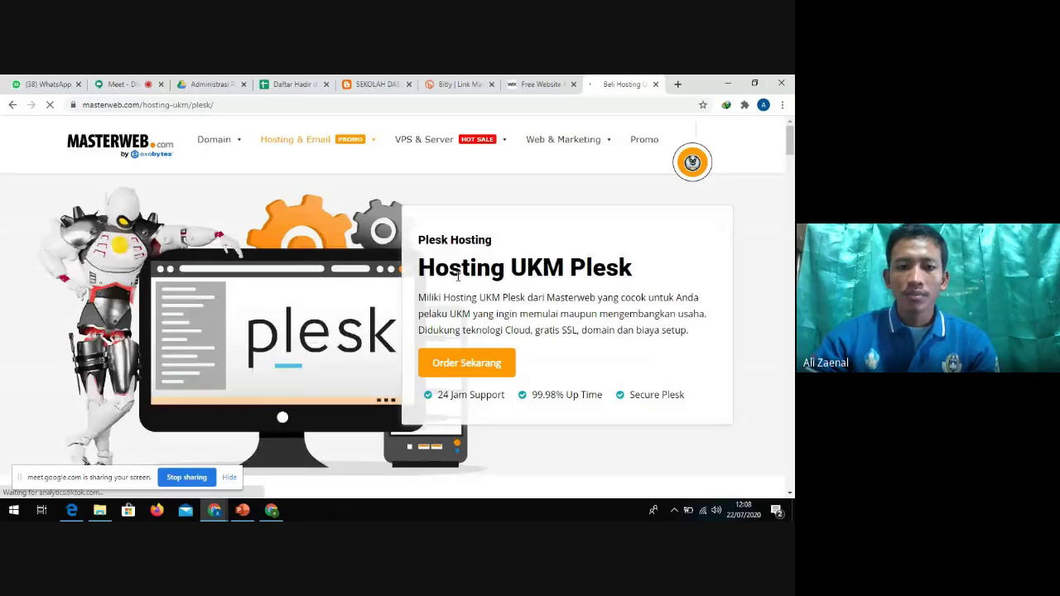
Highlight the Lucky Plesk price 14.925 /bulan and its 2 GB disk space
scroll(458, 276, down, 6)
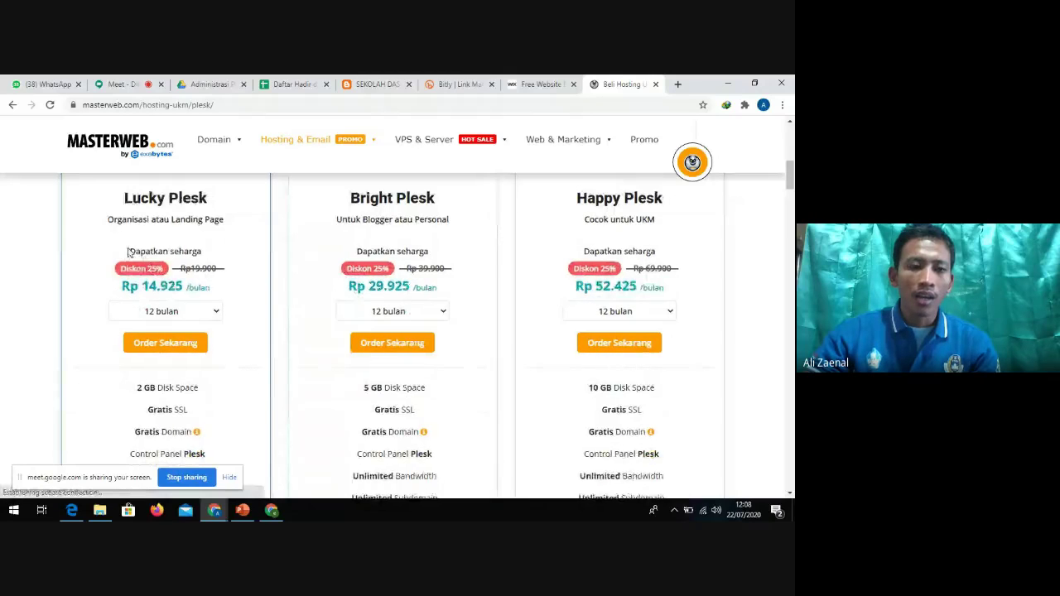
drag(145, 286, 212, 288)
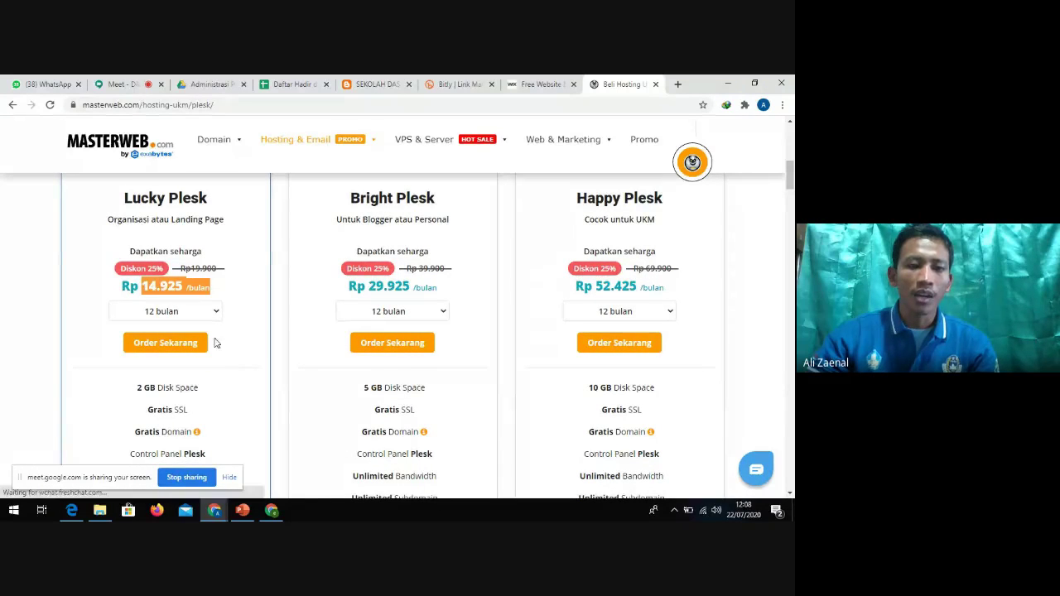
scroll(210, 338, down, 1)
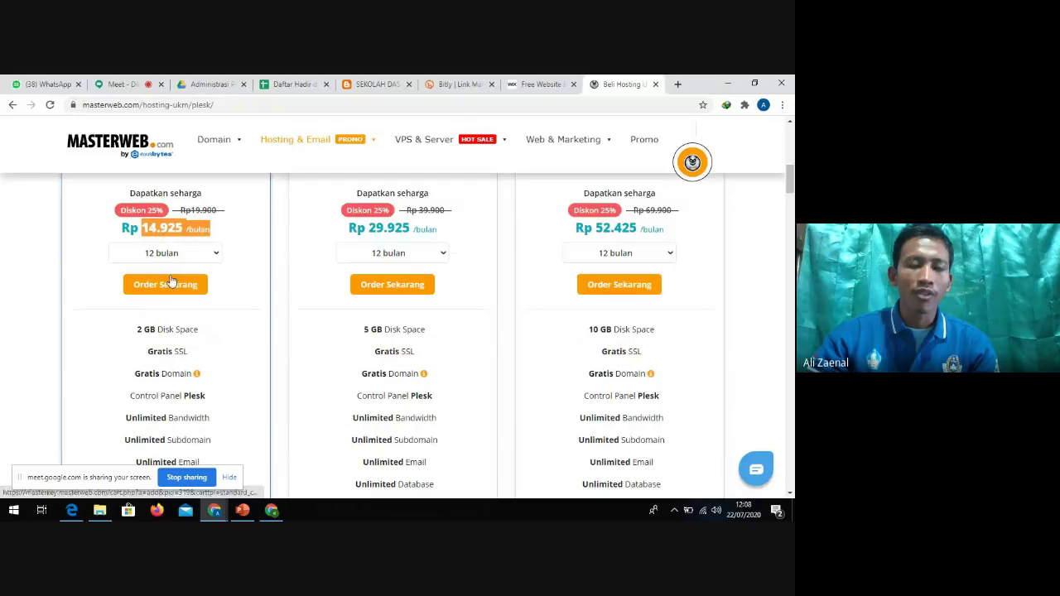
scroll(178, 284, down, 3)
scroll(176, 358, up, 4)
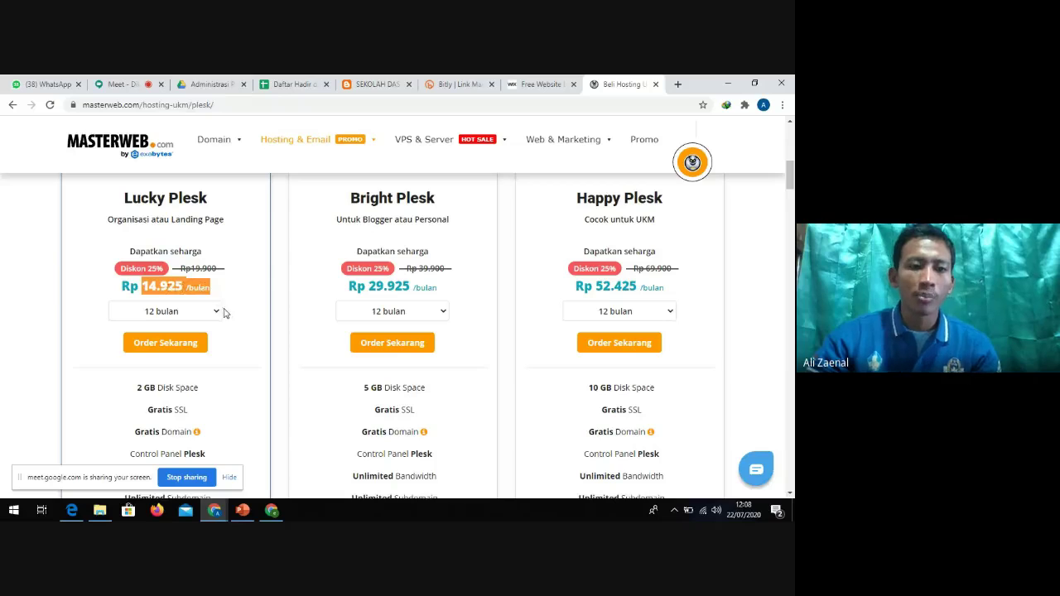
scroll(208, 311, down, 1)
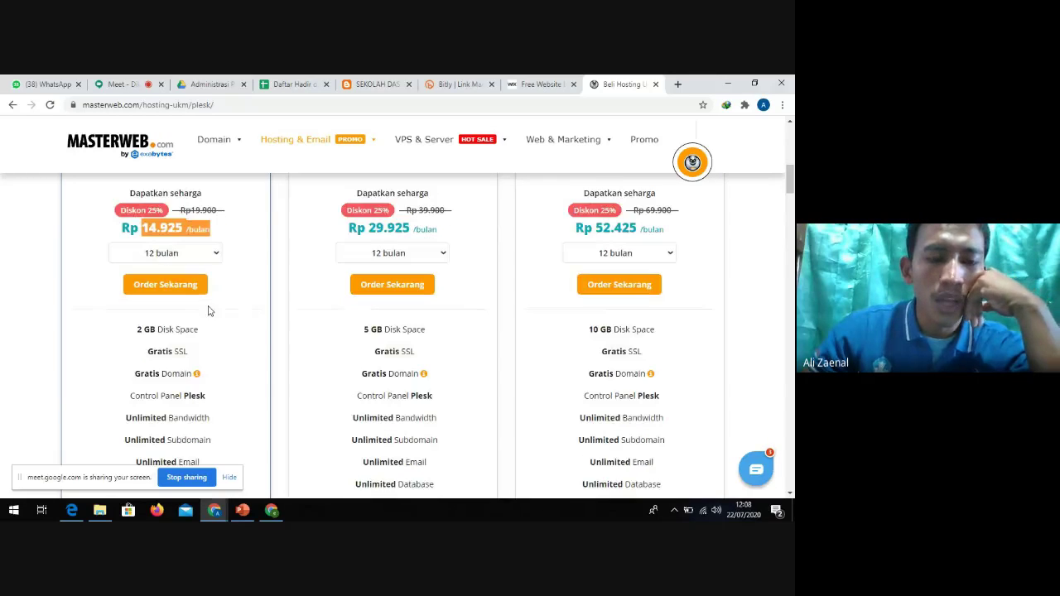
scroll(198, 302, down, 1)
scroll(197, 301, down, 1)
drag(136, 213, 157, 213)
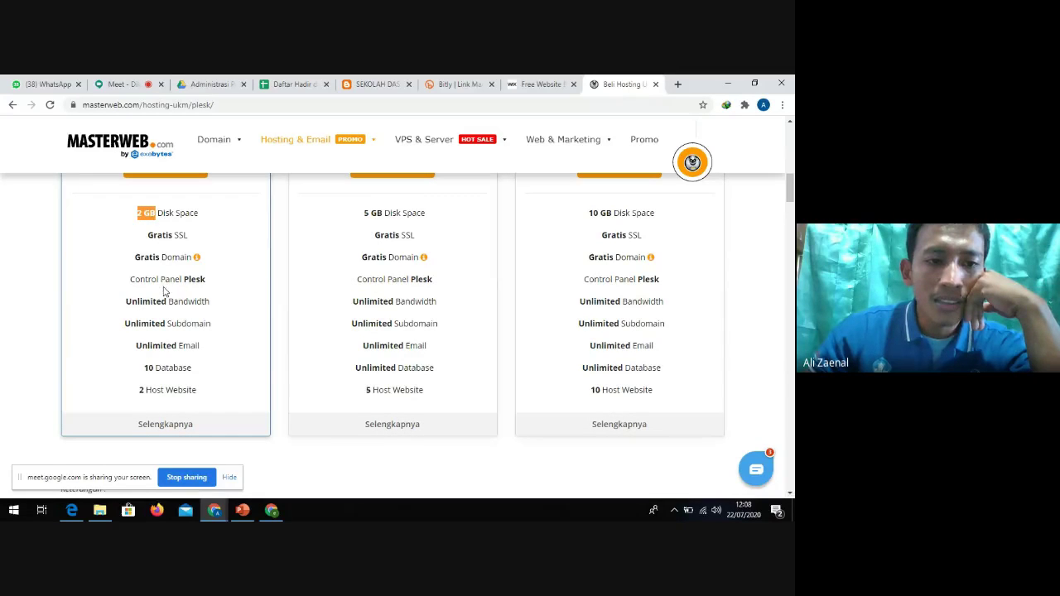
Highlight the 5 GB Bright Plesk and 10 GB Happy Plesk disk space for comparison
scroll(199, 287, up, 1)
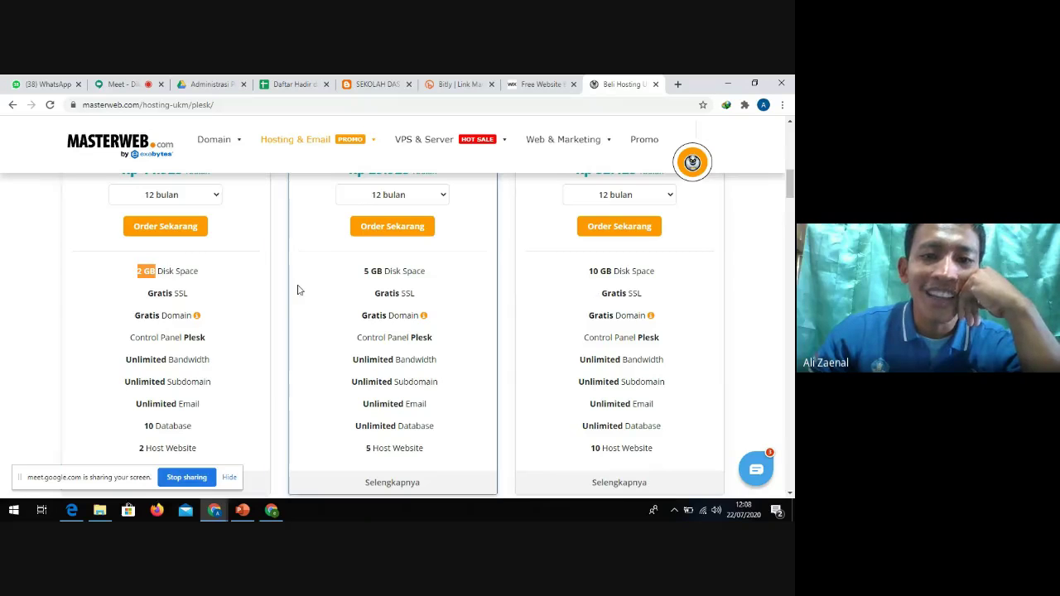
drag(365, 270, 427, 273)
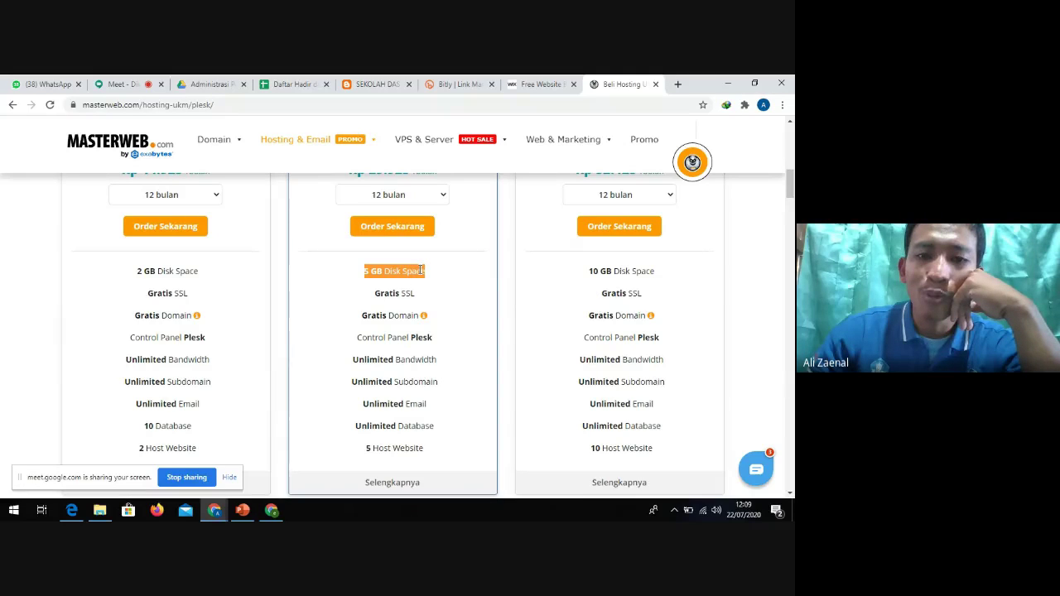
drag(589, 280, 675, 277)
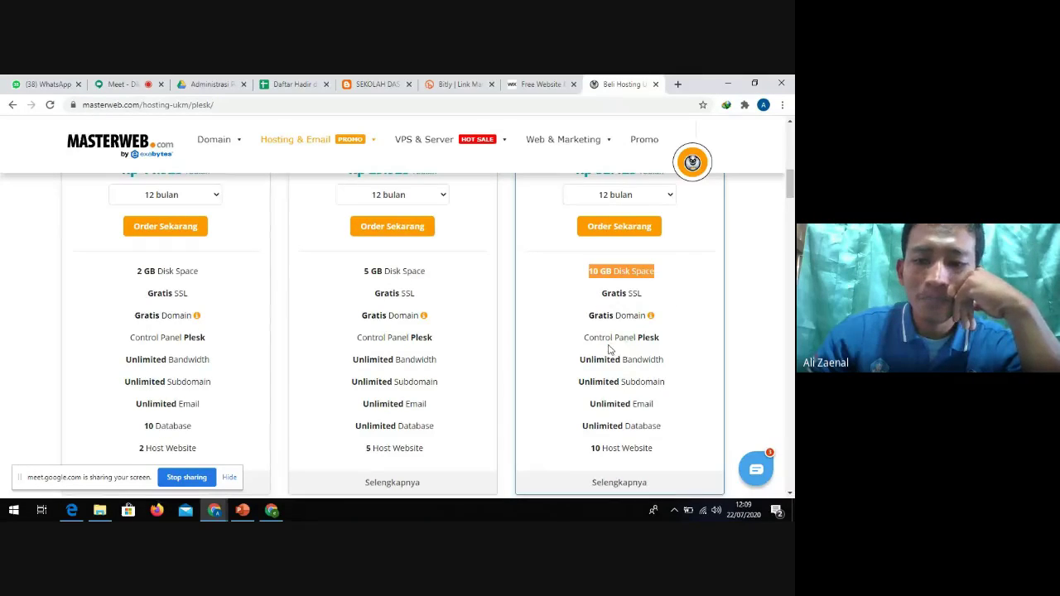
scroll(611, 348, down, 2)
scroll(611, 348, up, 3)
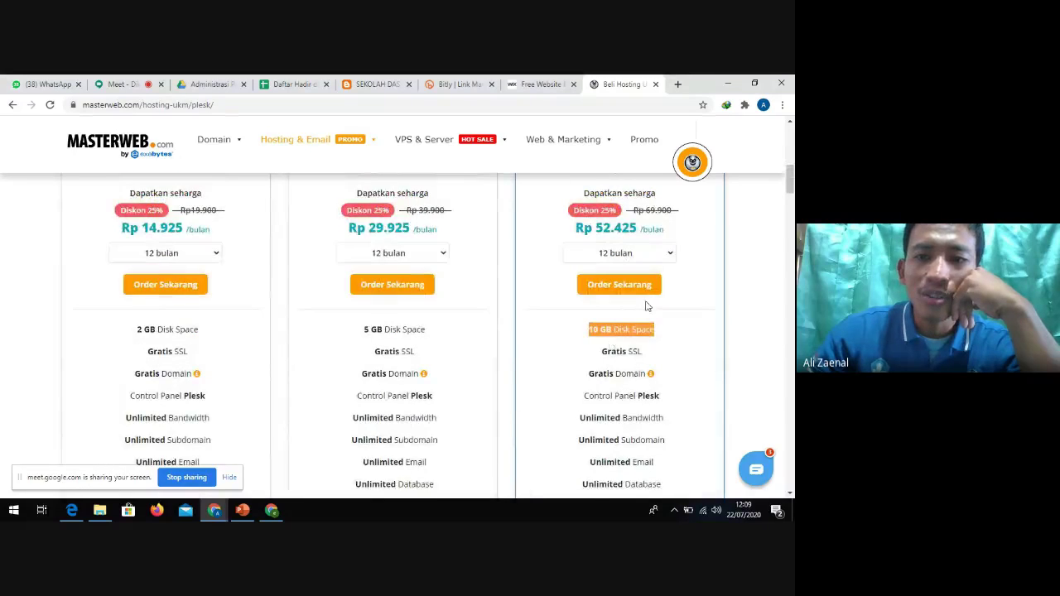
scroll(658, 310, up, 3)
scroll(655, 331, down, 2)
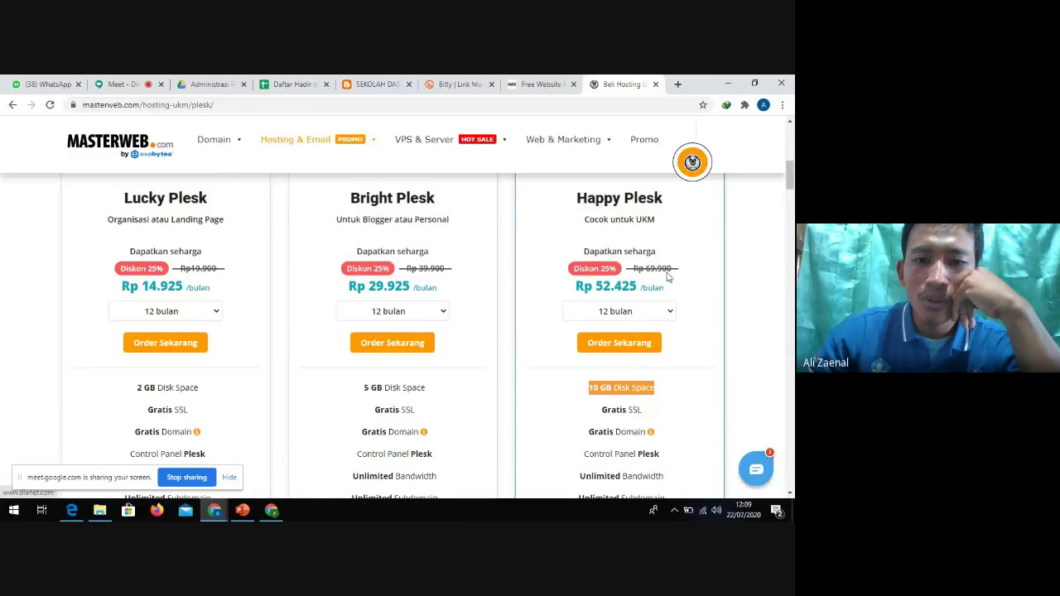
scroll(668, 277, up, 3)
scroll(580, 257, down, 2)
scroll(525, 259, down, 1)
scroll(514, 251, up, 2)
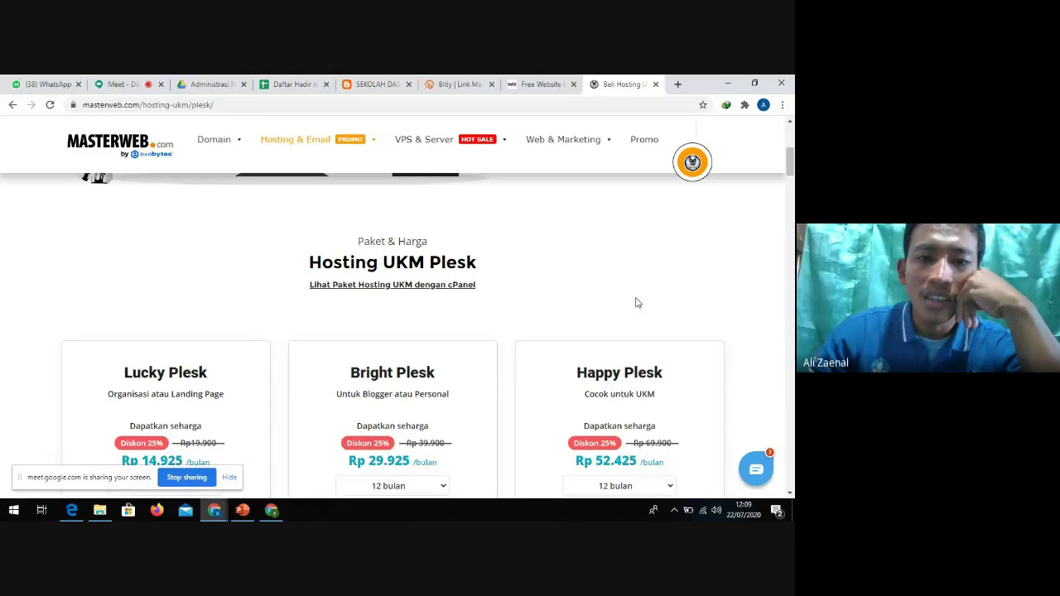
Look over the remaining pricing cards, then return to the Google Meet call
scroll(637, 297, down, 1)
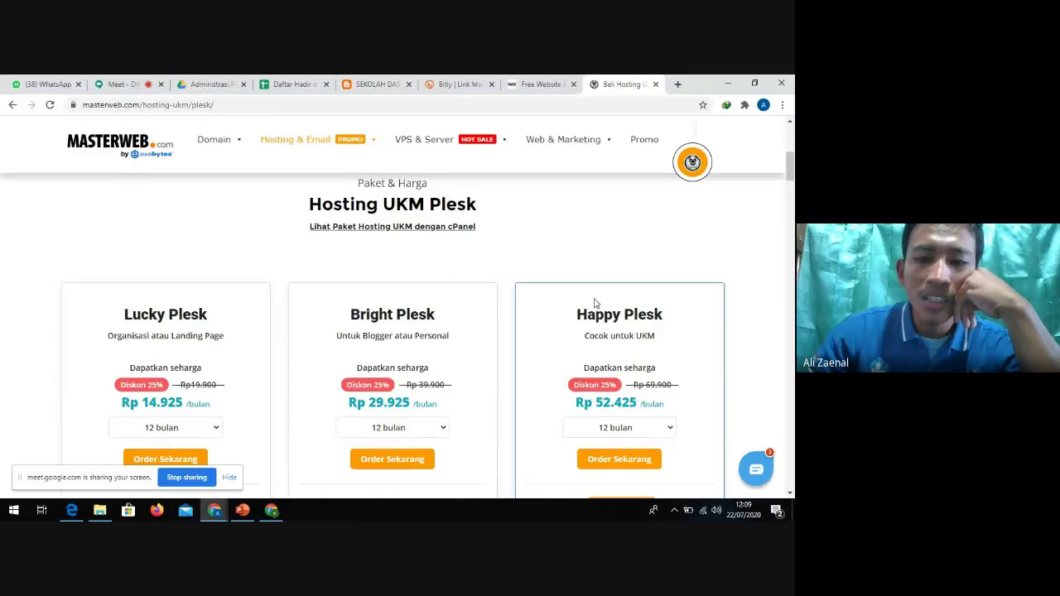
scroll(597, 301, down, 1)
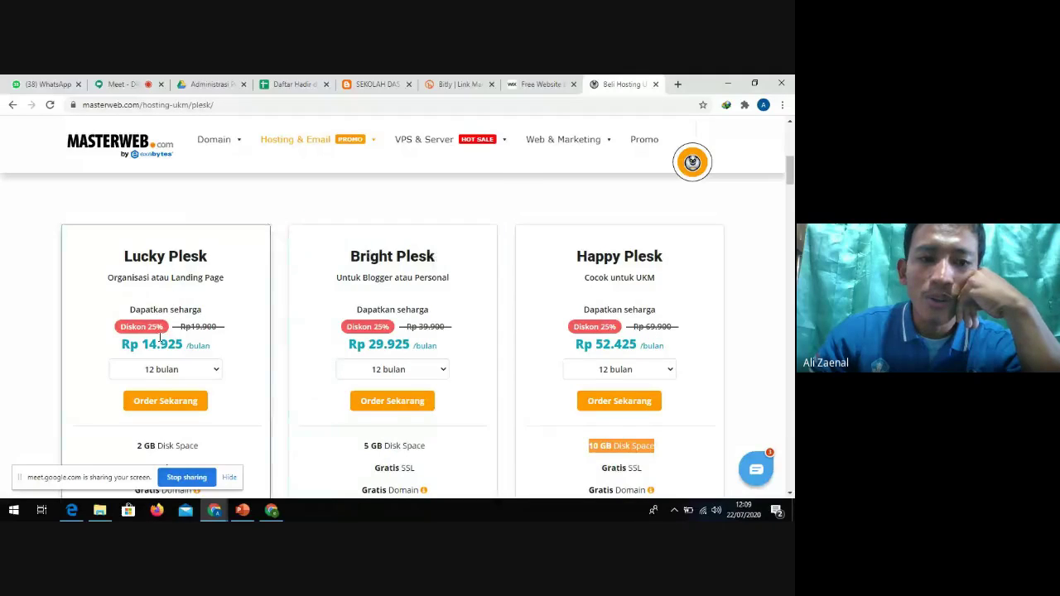
scroll(153, 314, down, 1)
scroll(155, 320, down, 1)
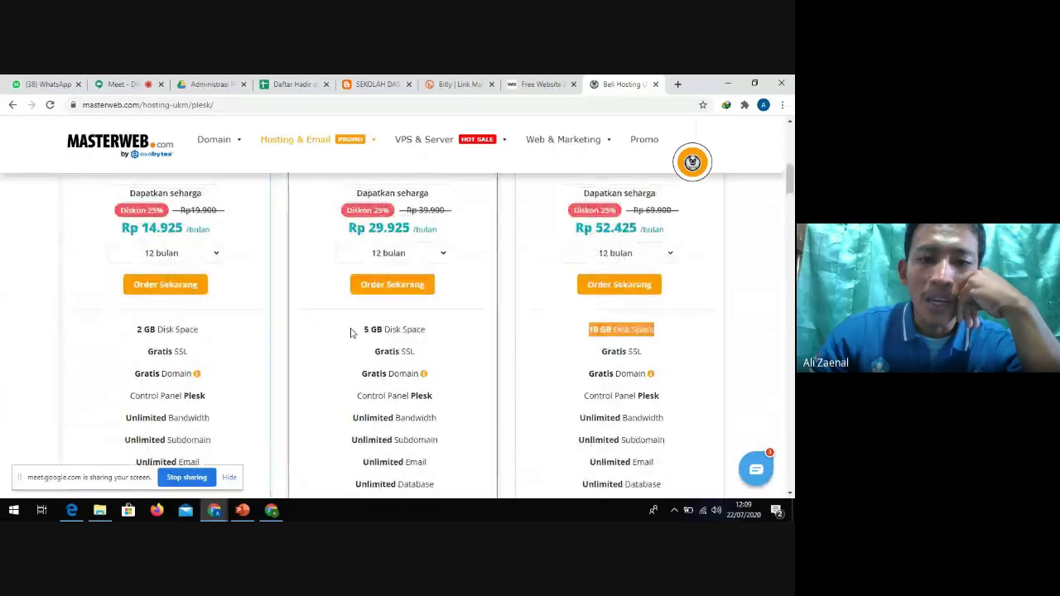
scroll(398, 364, up, 1)
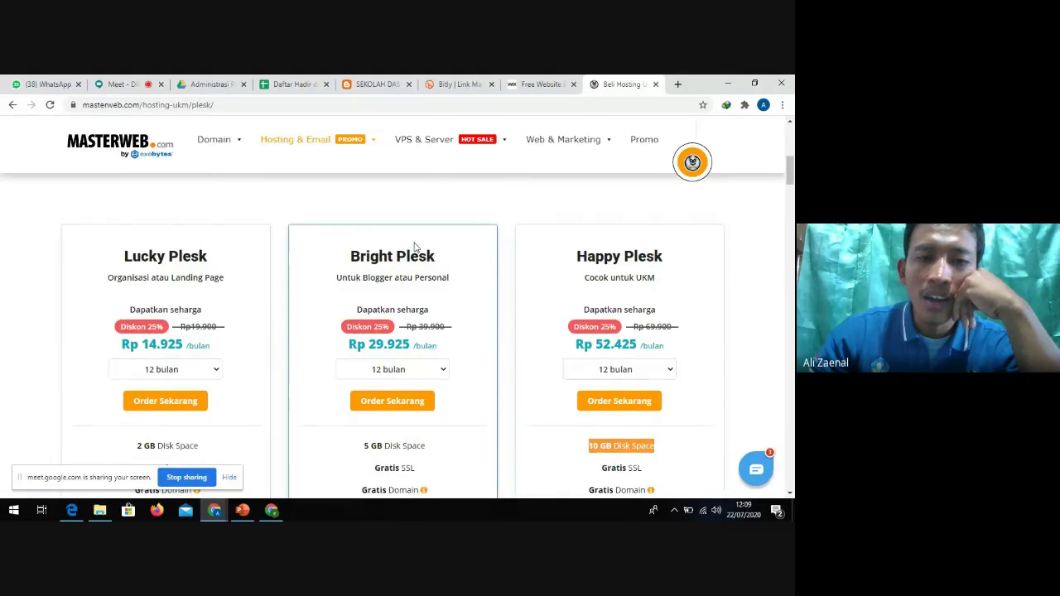
scroll(27, 264, up, 2)
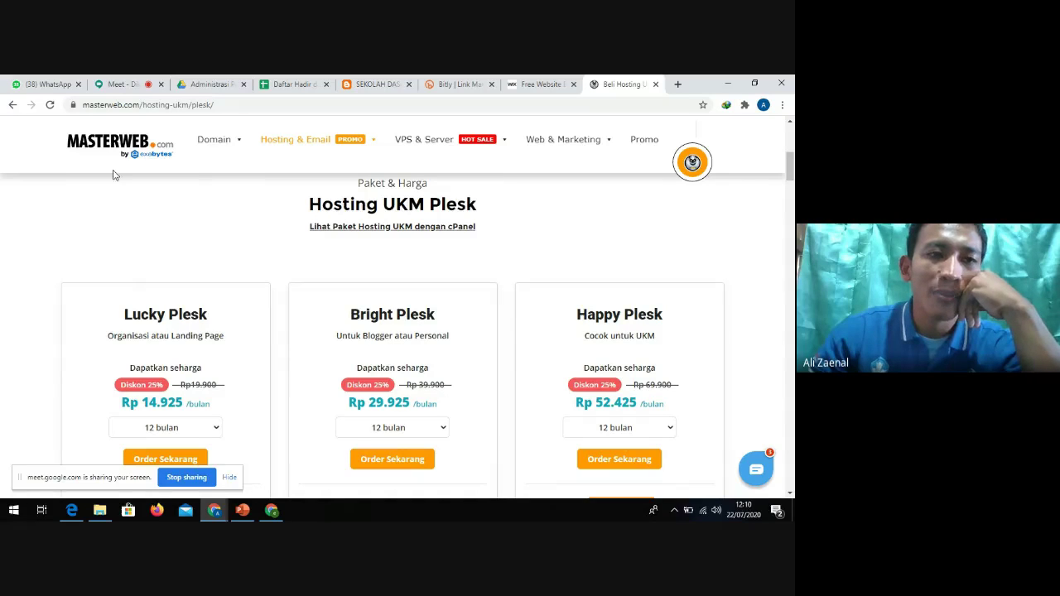
click(124, 85)
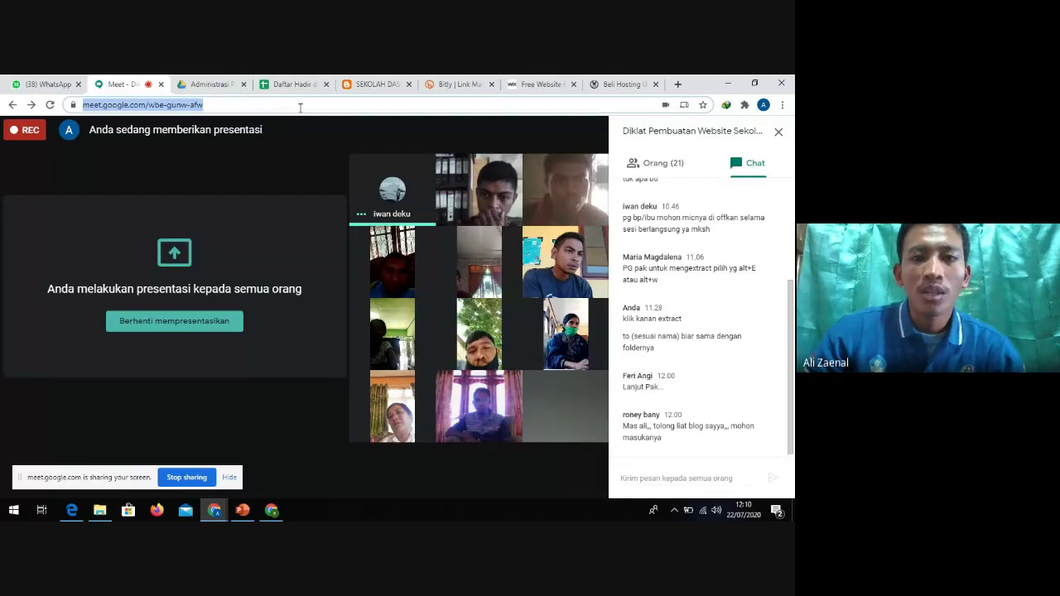
click(222, 104)
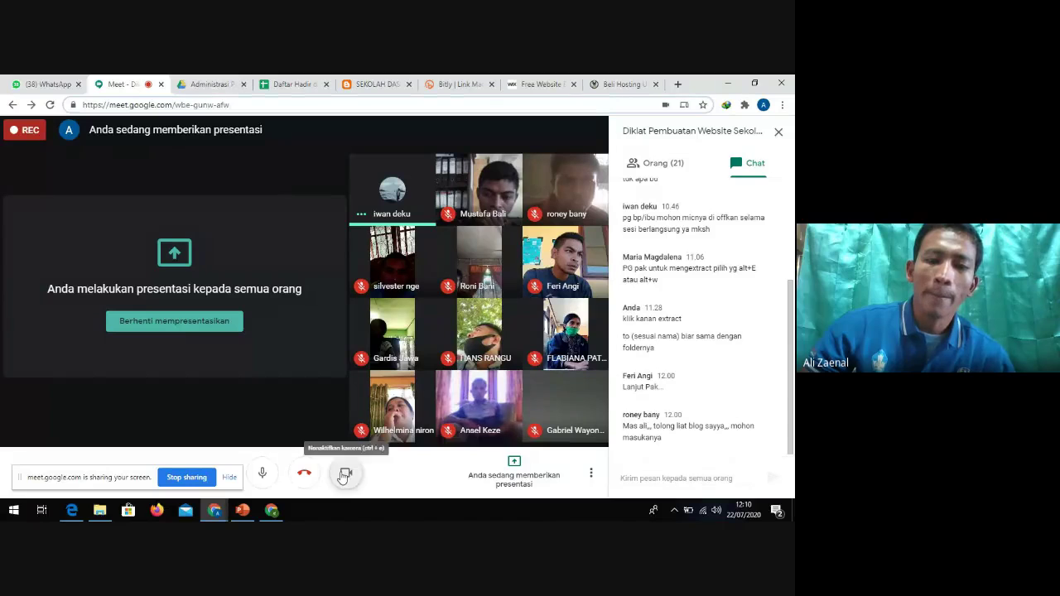
click(274, 484)
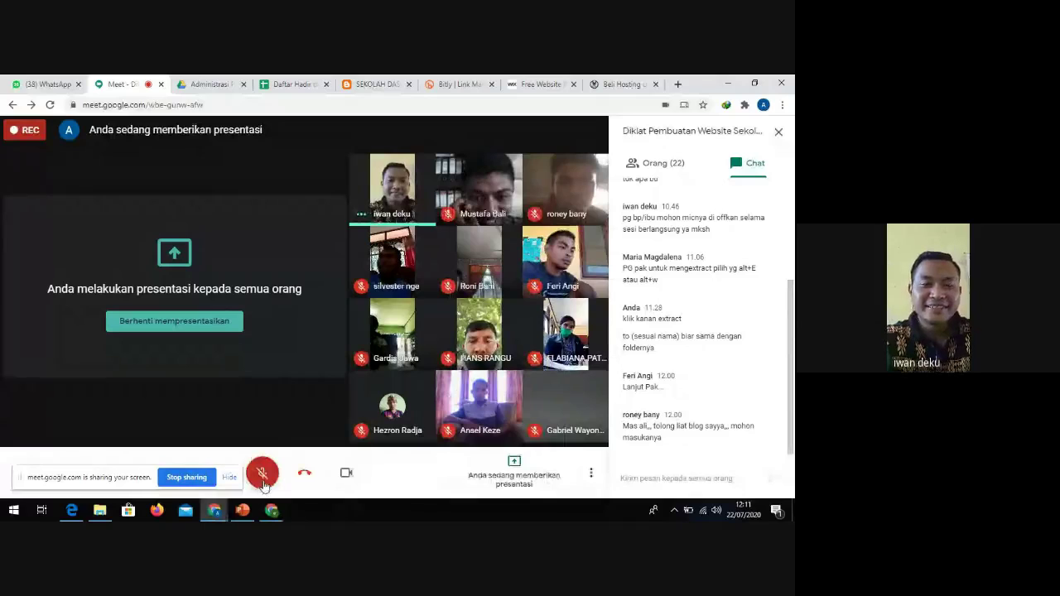
click(262, 477)
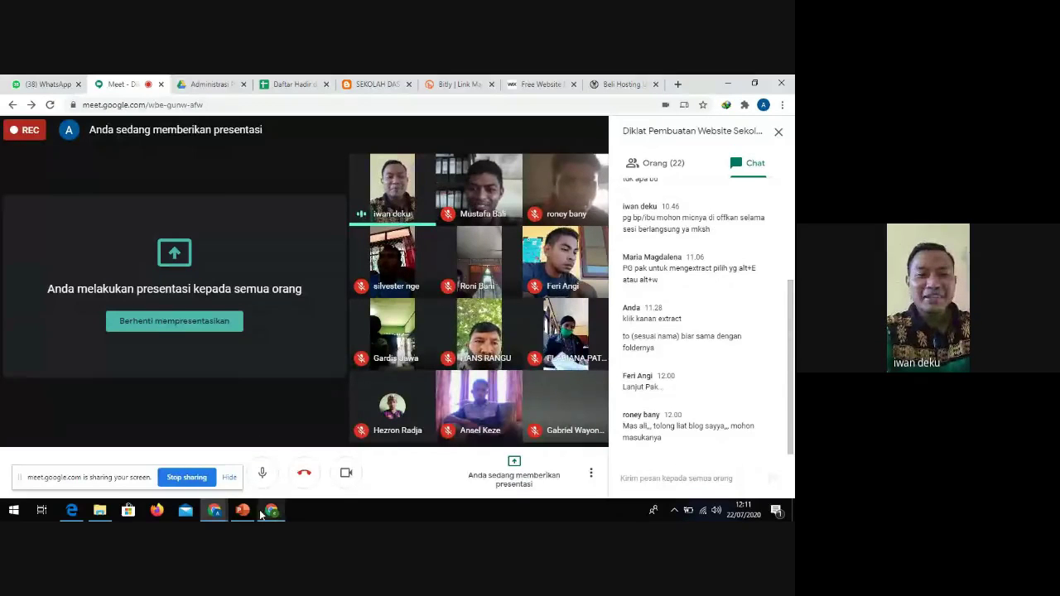
mouse_move(247, 516)
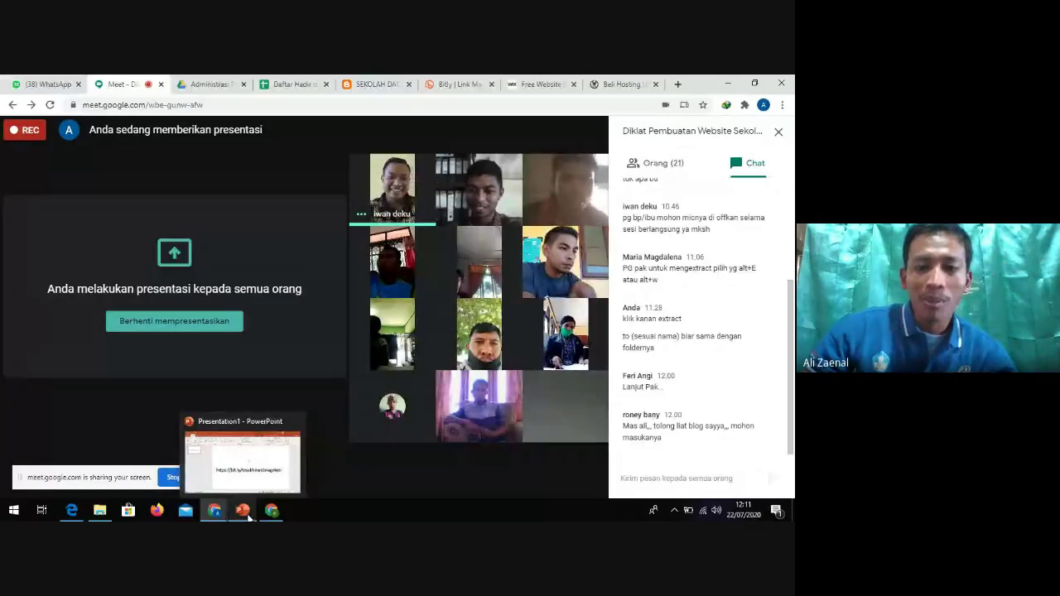
click(244, 512)
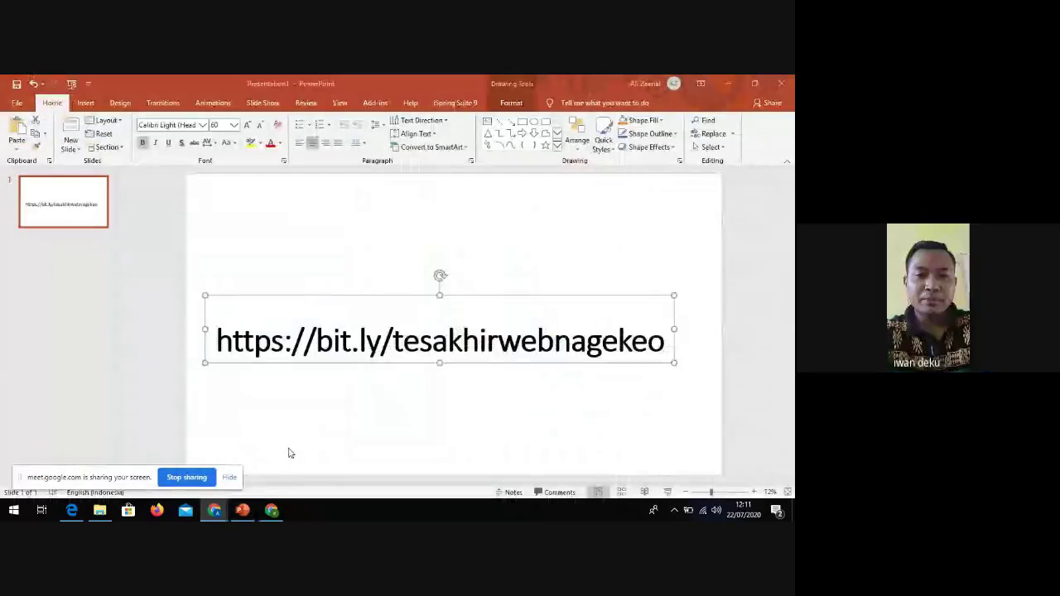
click(500, 345)
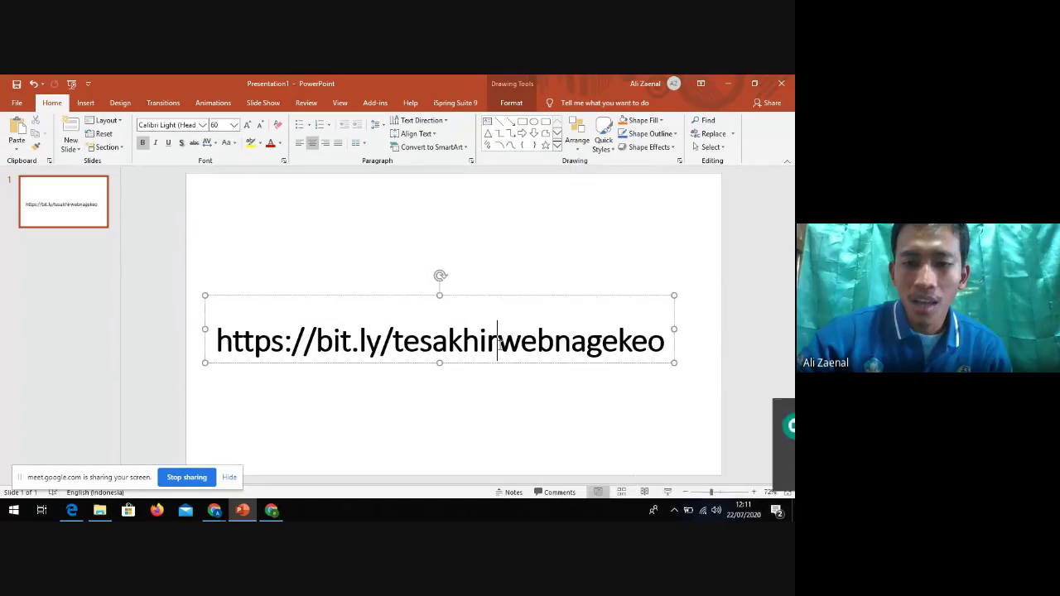
key(ctrl+a)
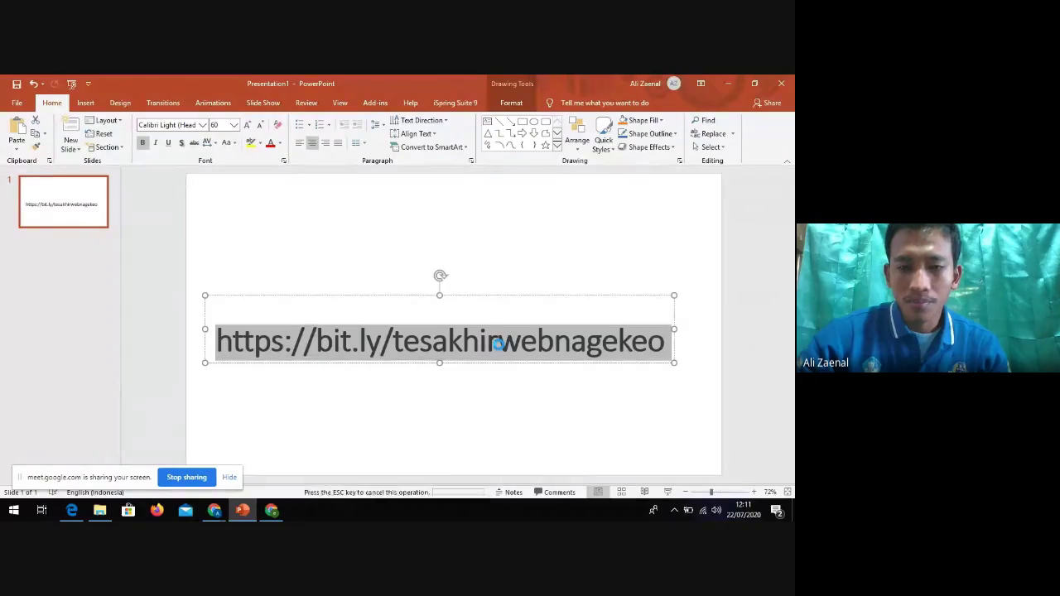
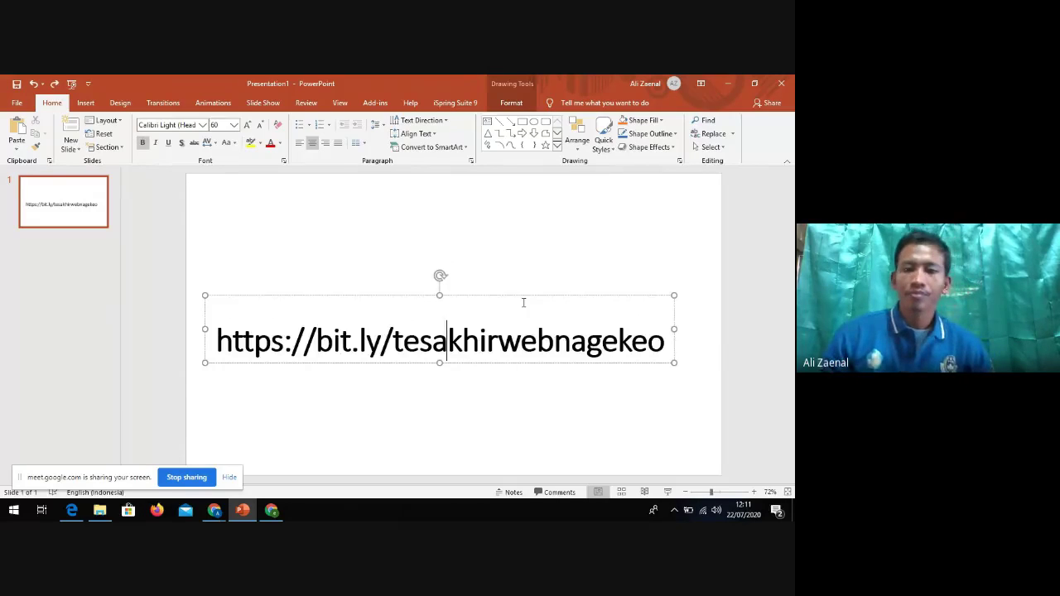
click(679, 426)
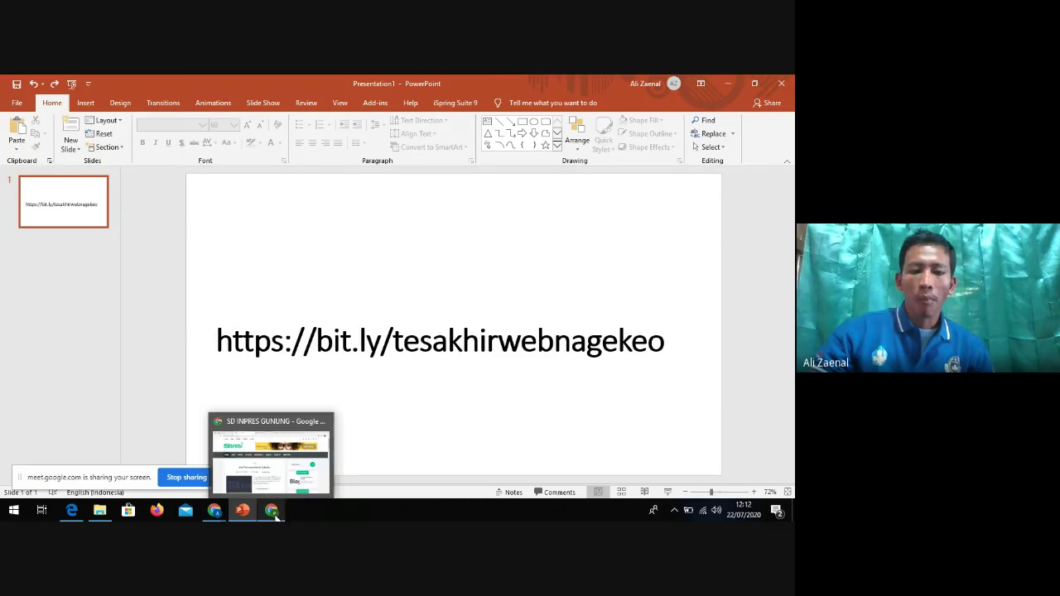
Select the whole link text on the slide for copying
mouse_move(240, 512)
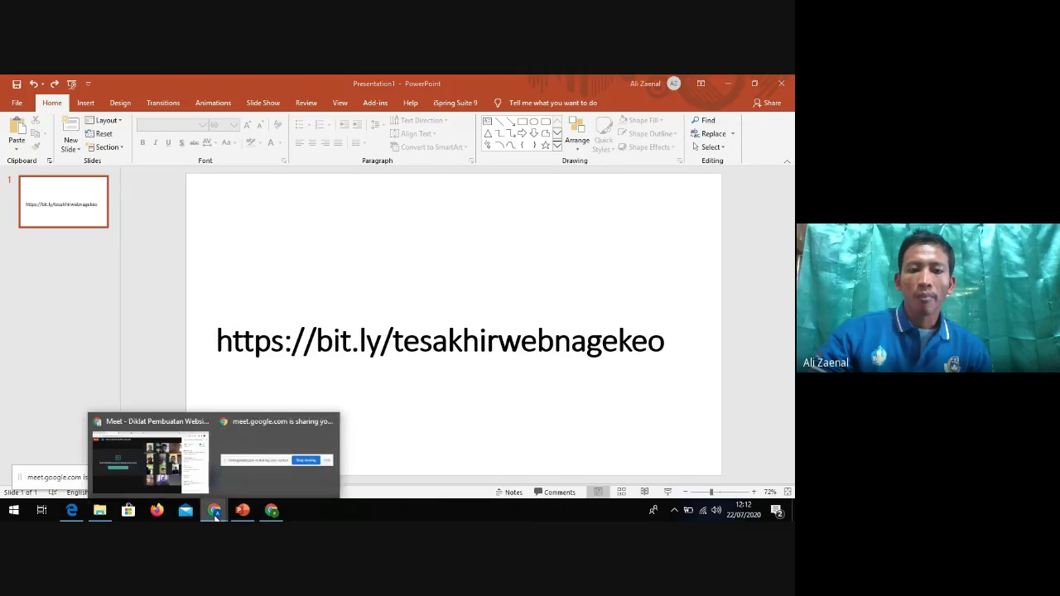
click(371, 343)
key(ctrl+a)
key(ctrl+c)
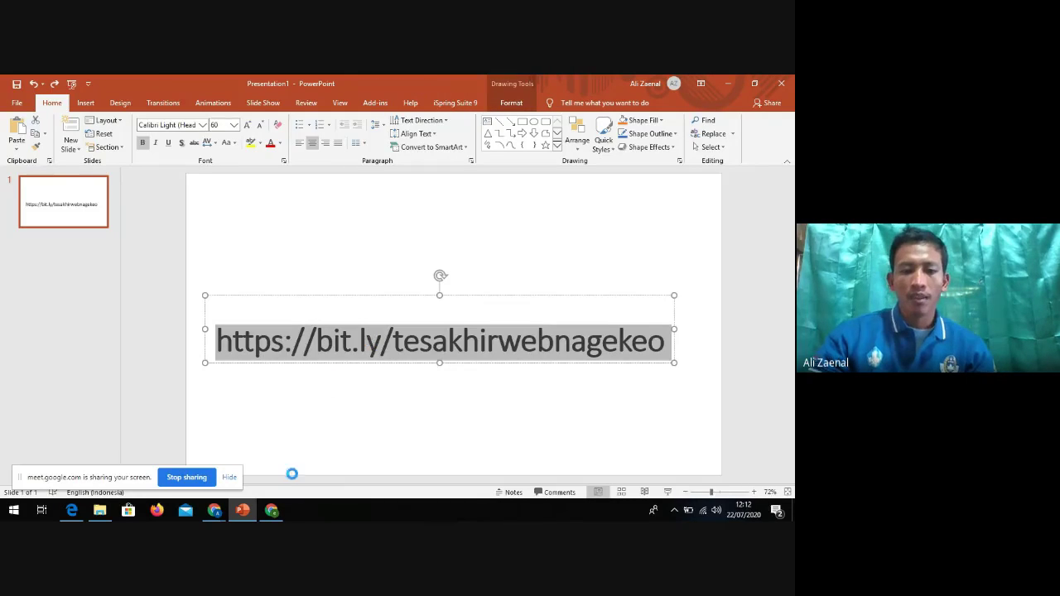
Post the bit.ly link in the Meet chat and open it to test
click(272, 511)
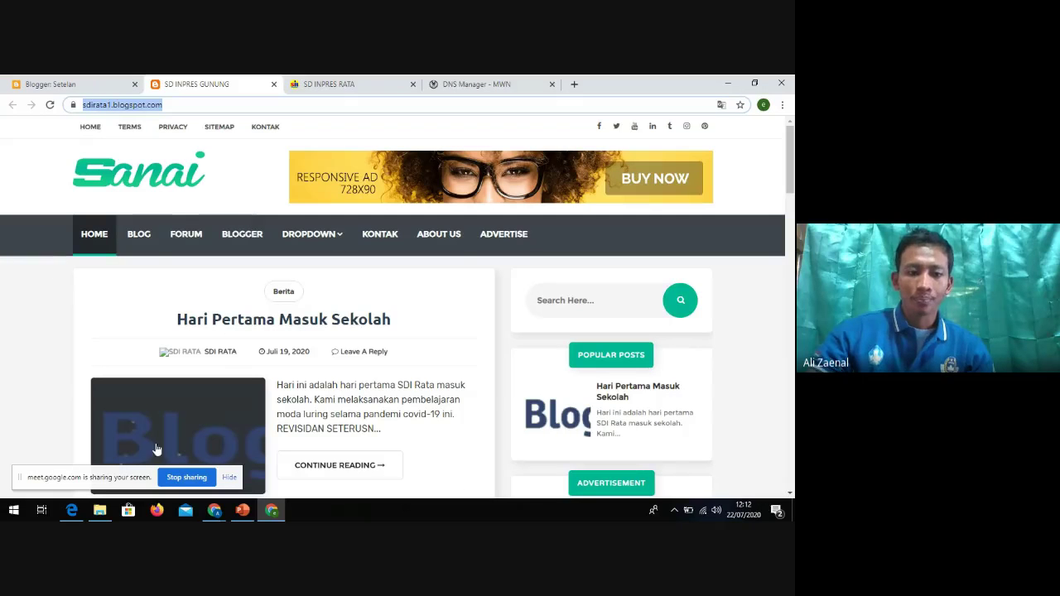
click(214, 510)
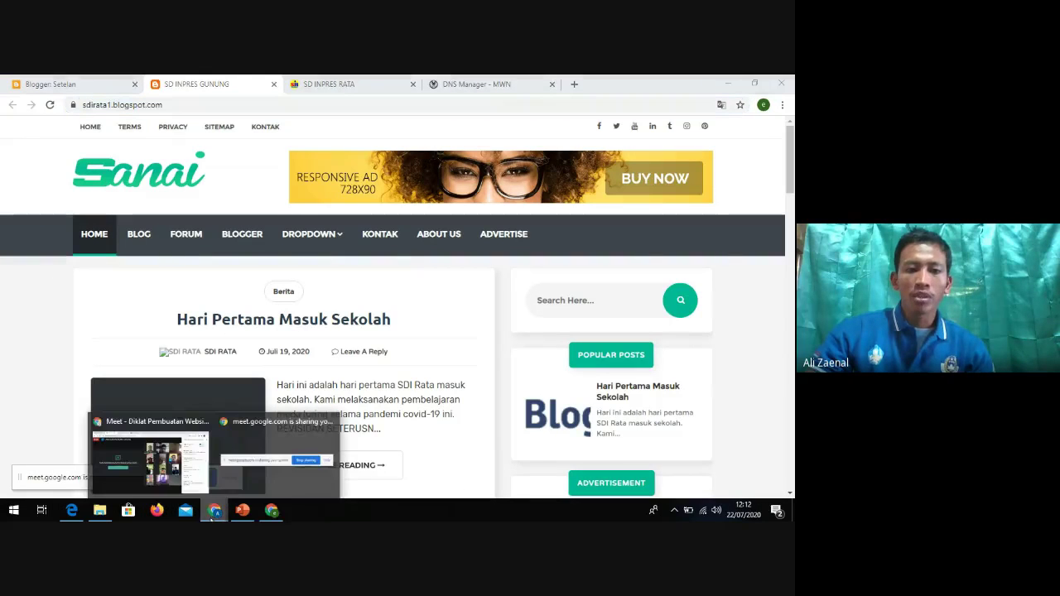
click(163, 475)
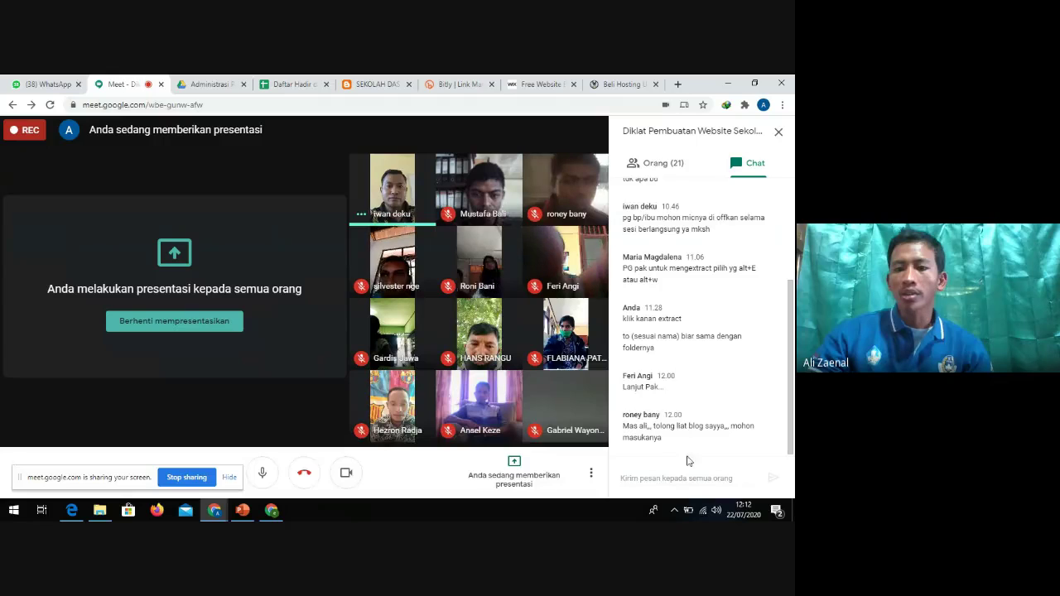
click(690, 480)
key(ctrl+v)
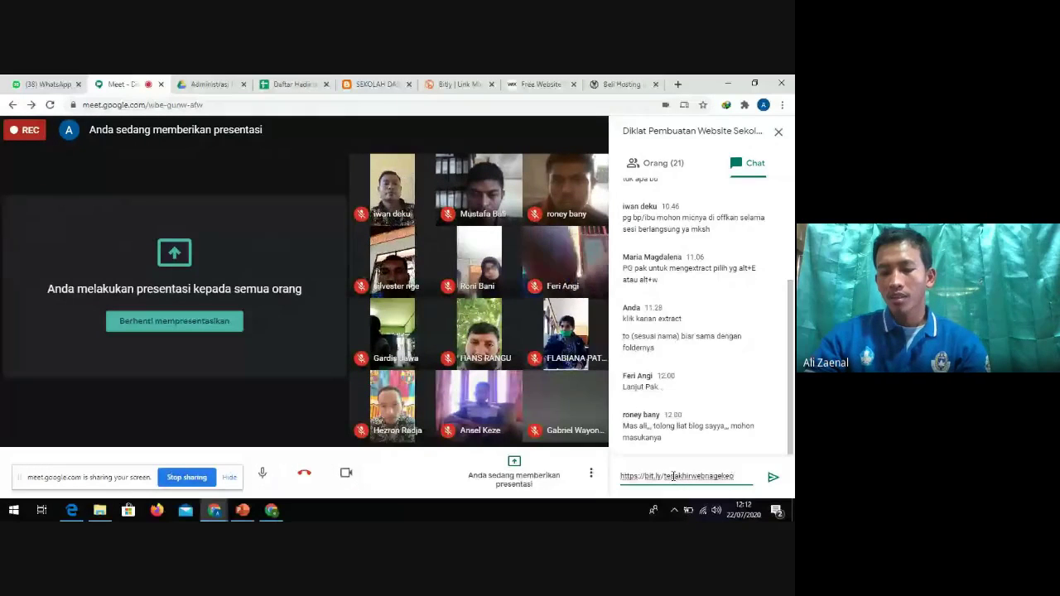
key(Return)
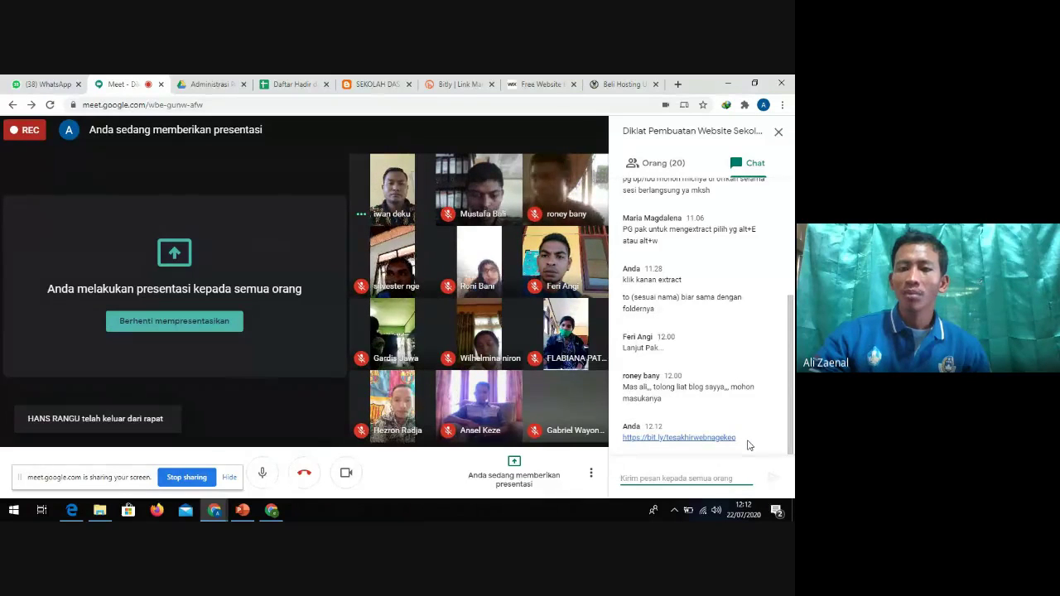
click(673, 438)
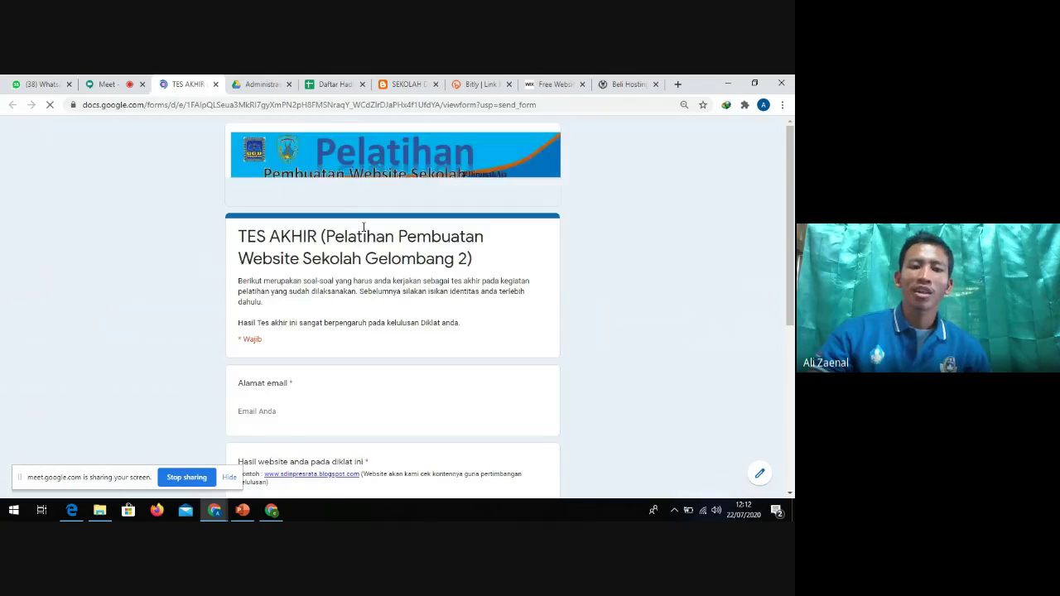
Check the TES AKHIR form's fields, then close its tab
scroll(367, 232, down, 8)
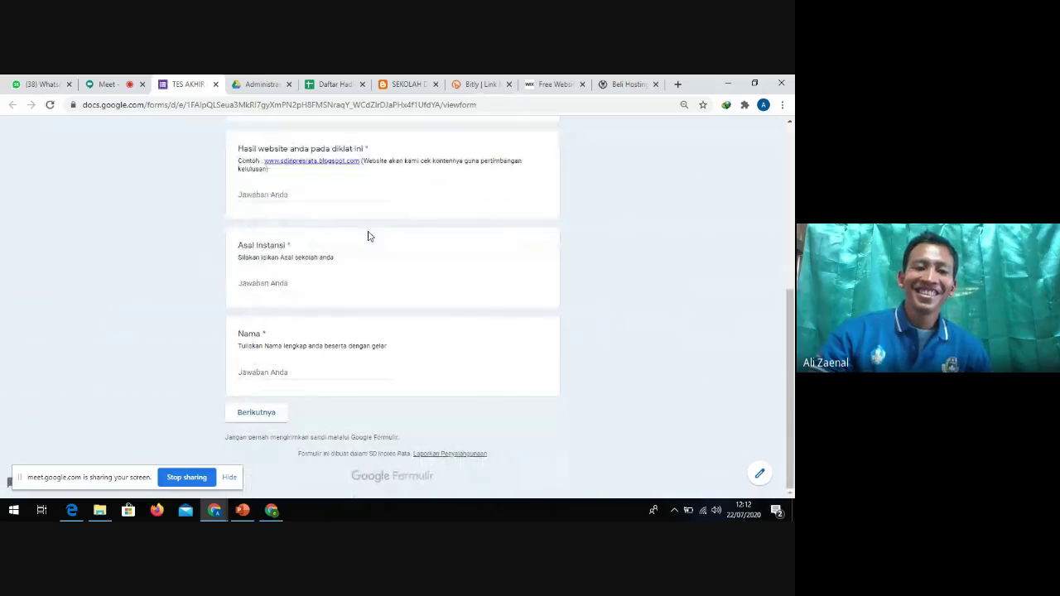
scroll(390, 268, up, 2)
scroll(398, 268, down, 2)
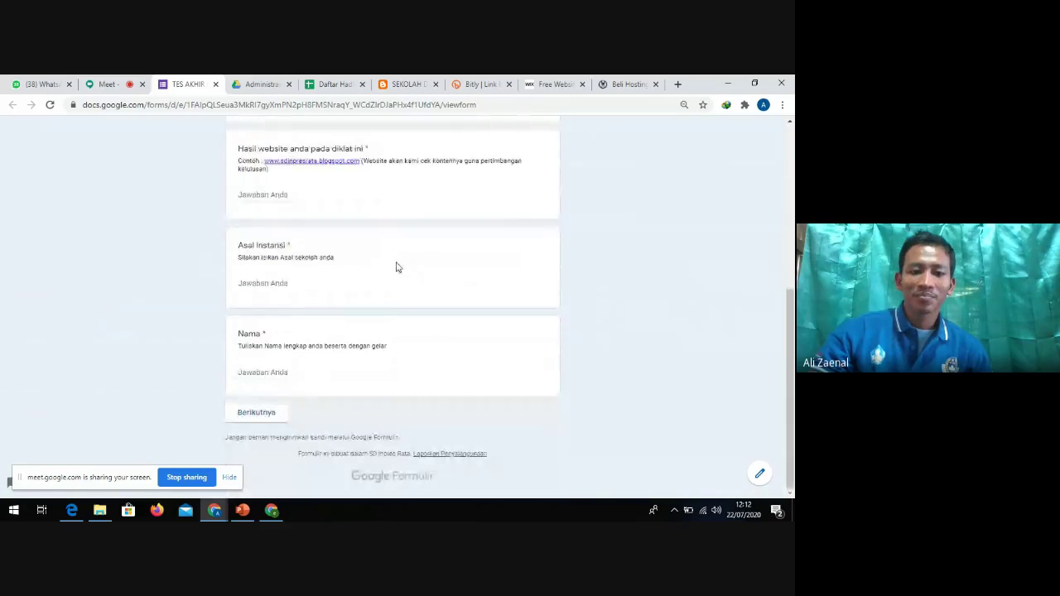
scroll(393, 312, up, 8)
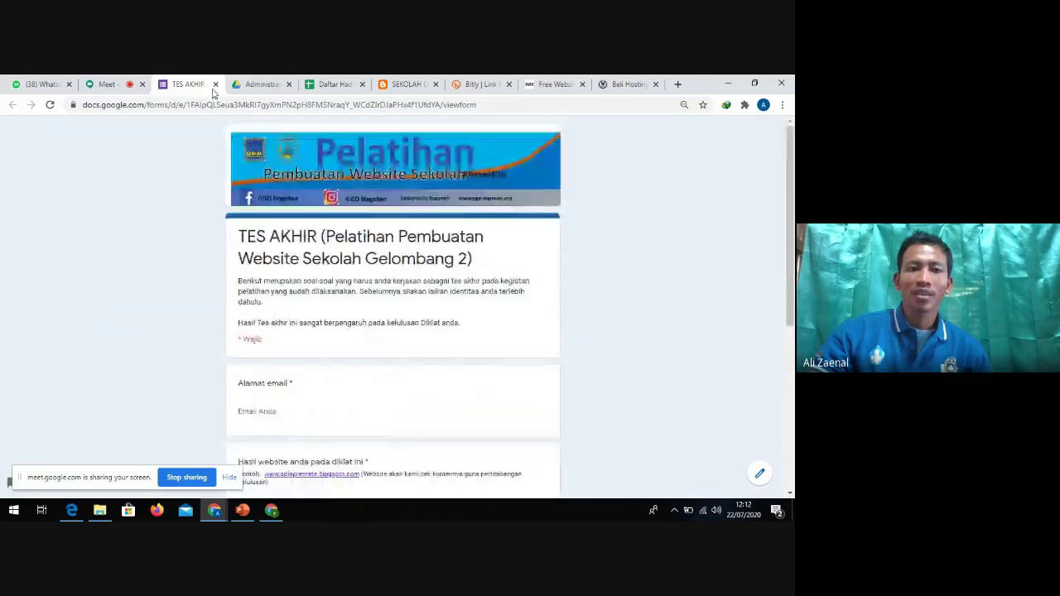
click(214, 84)
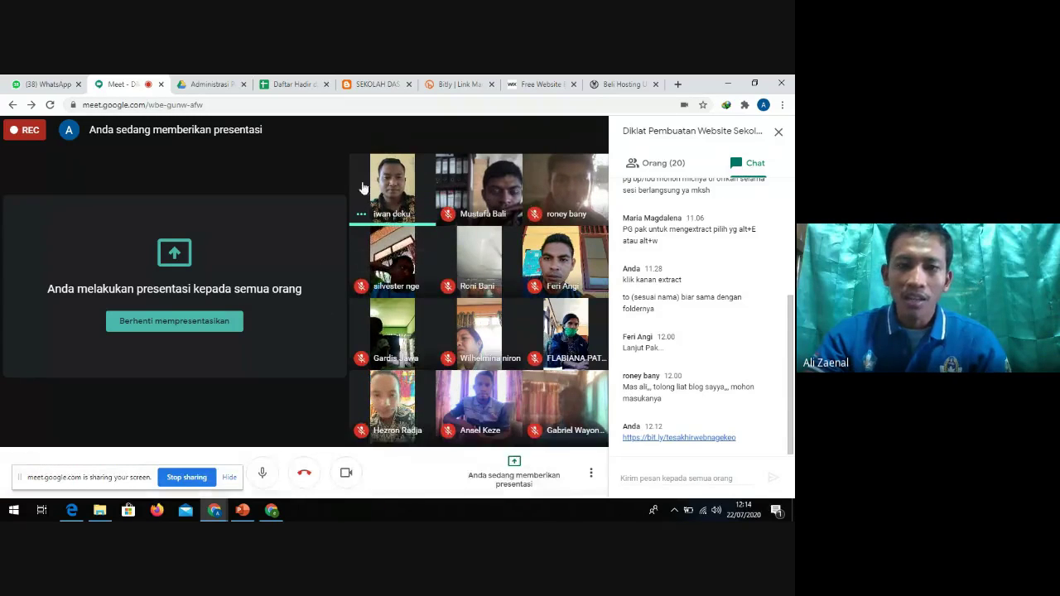
click(243, 510)
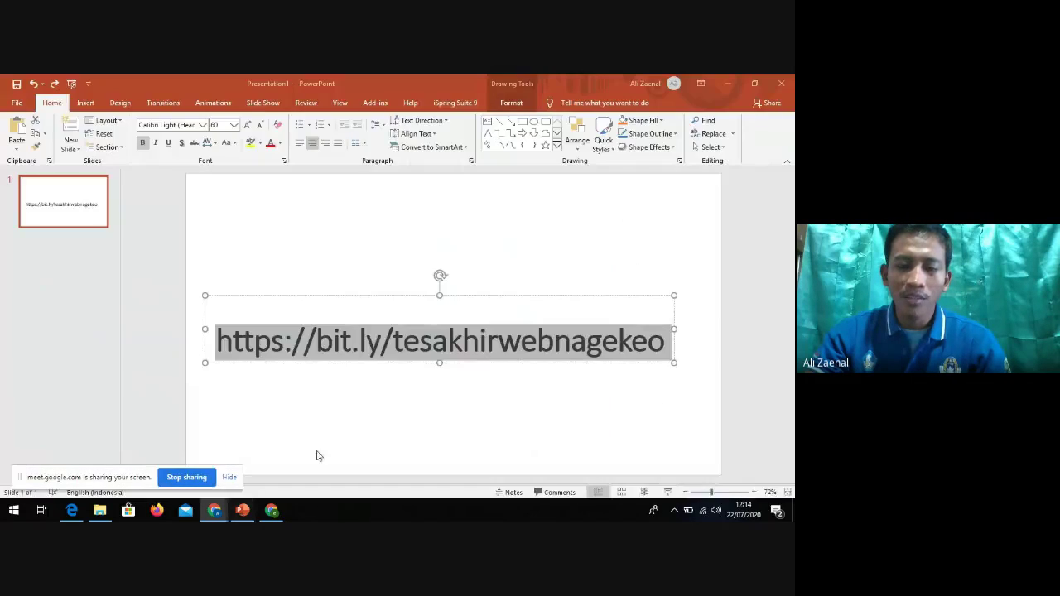
click(410, 352)
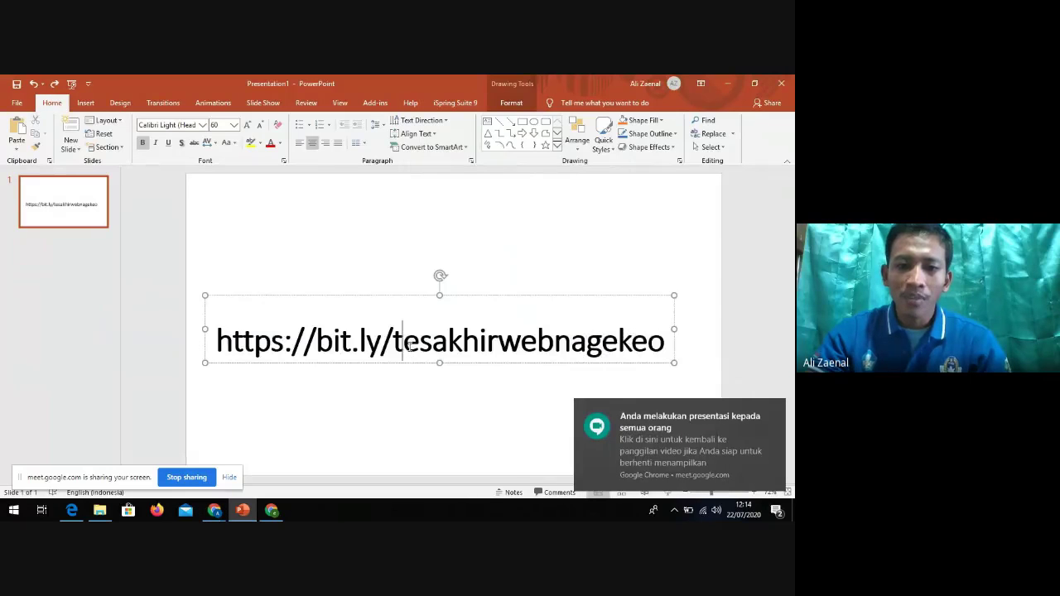
drag(392, 341, 430, 342)
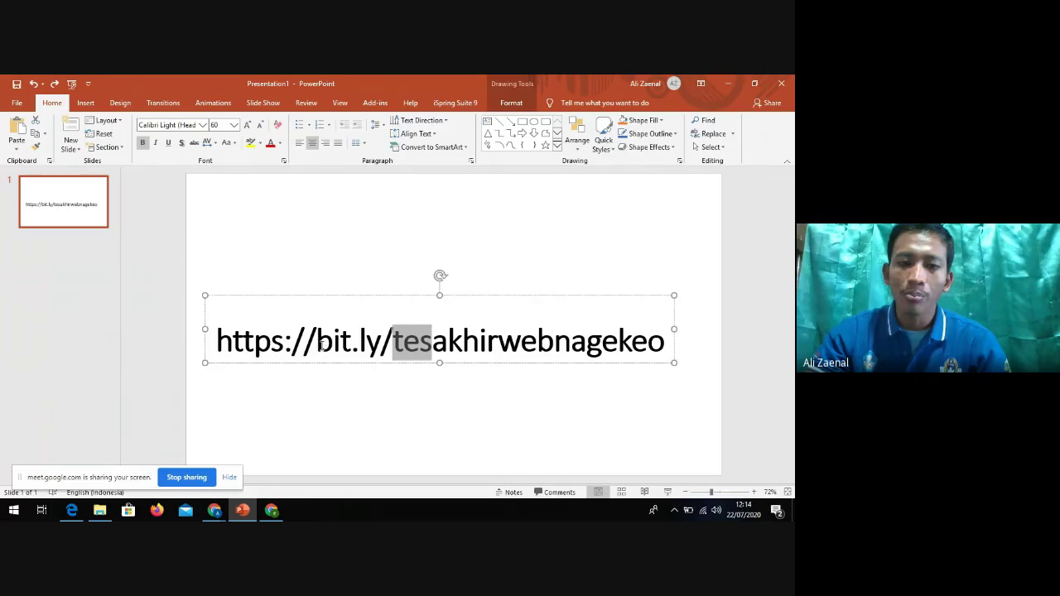
click(365, 342)
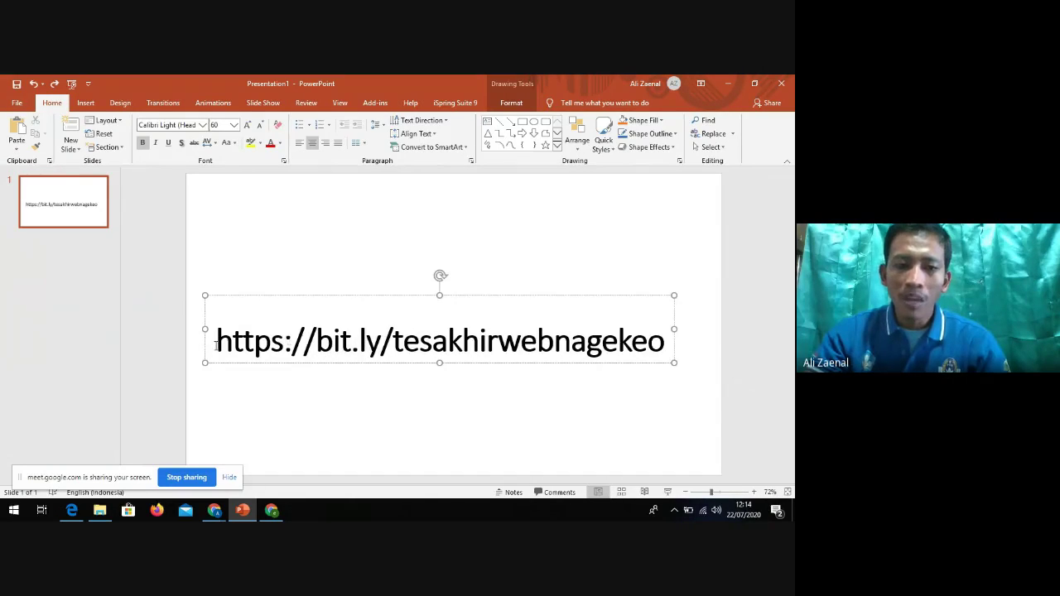
drag(218, 345, 353, 344)
click(353, 344)
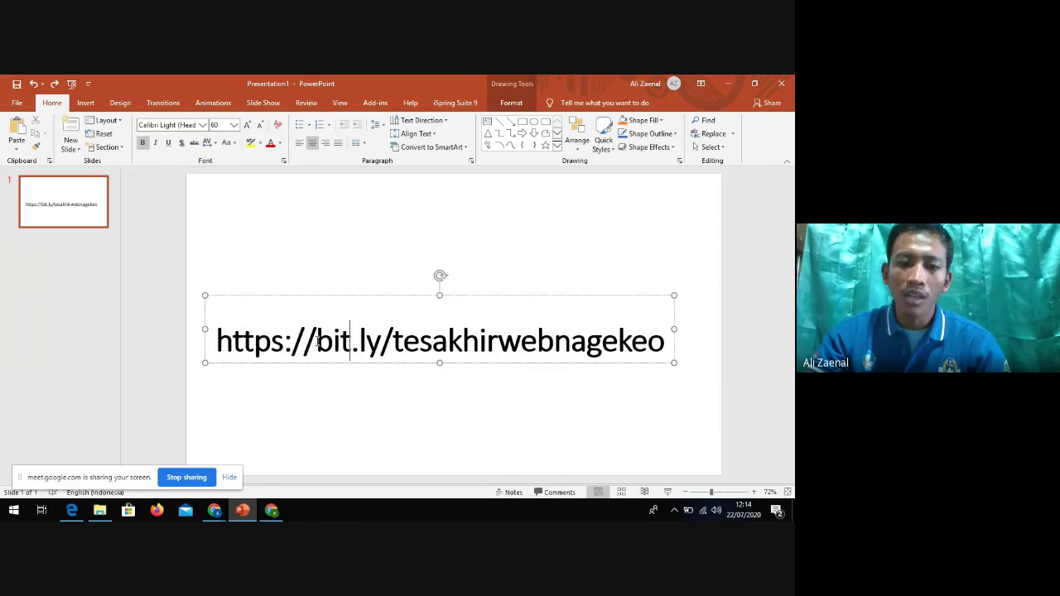
drag(316, 341, 455, 349)
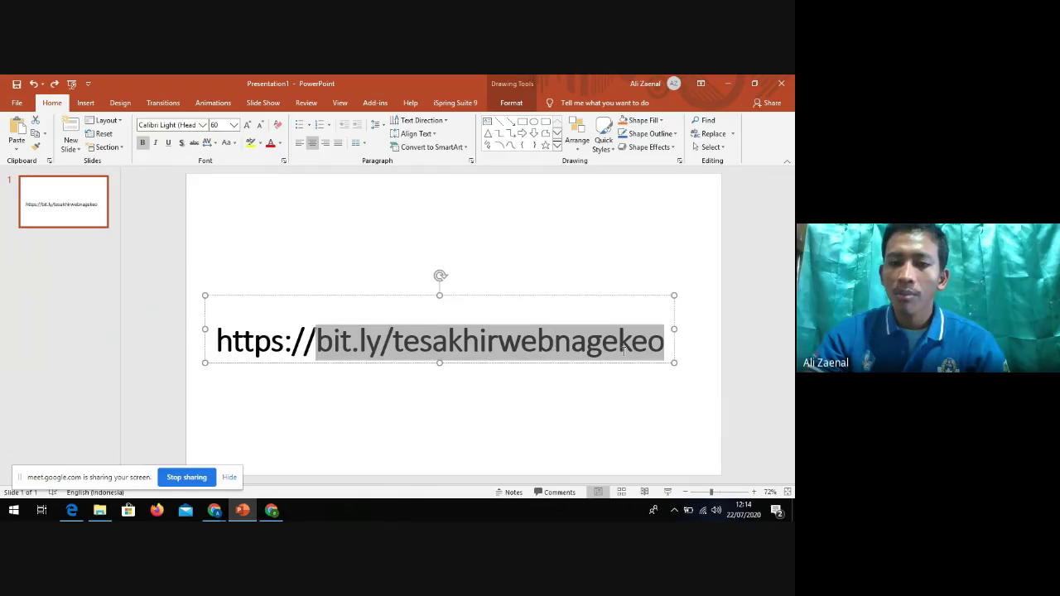
click(665, 348)
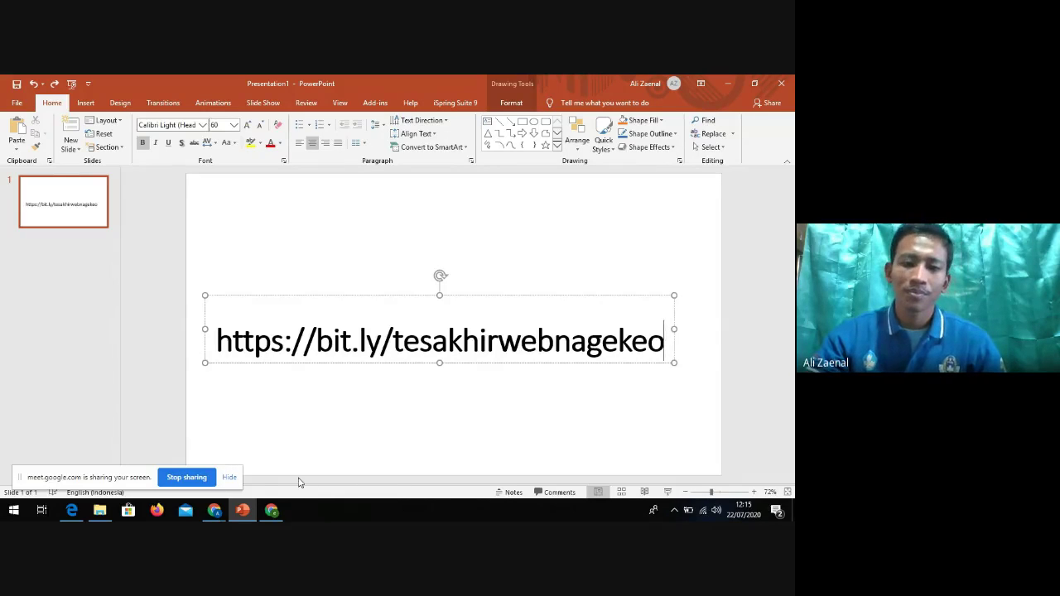
Return to the Google Meet call and bring up the stop-presenting option
mouse_move(215, 512)
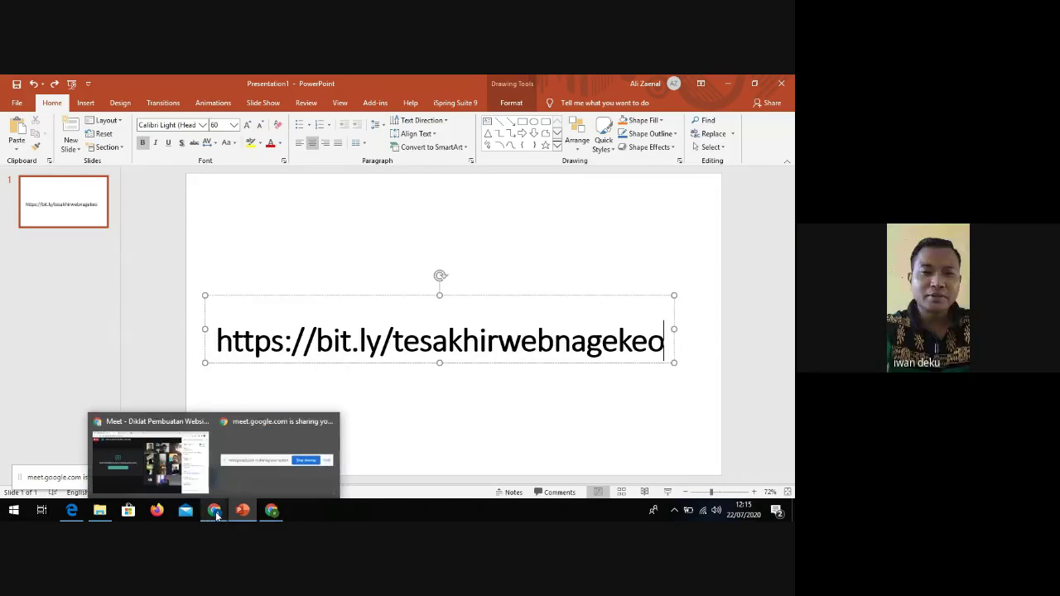
click(179, 468)
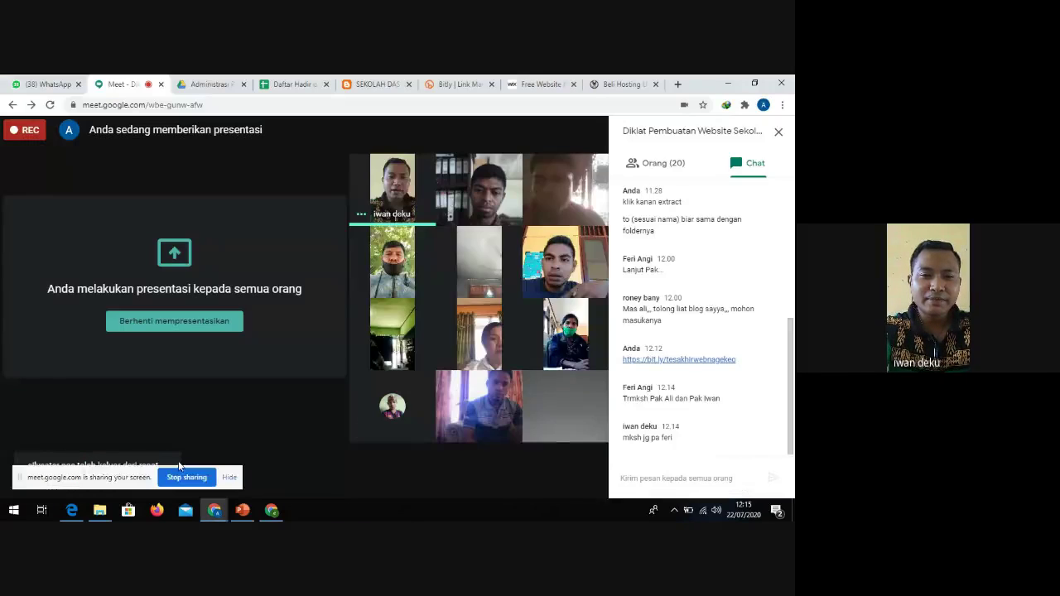
click(515, 471)
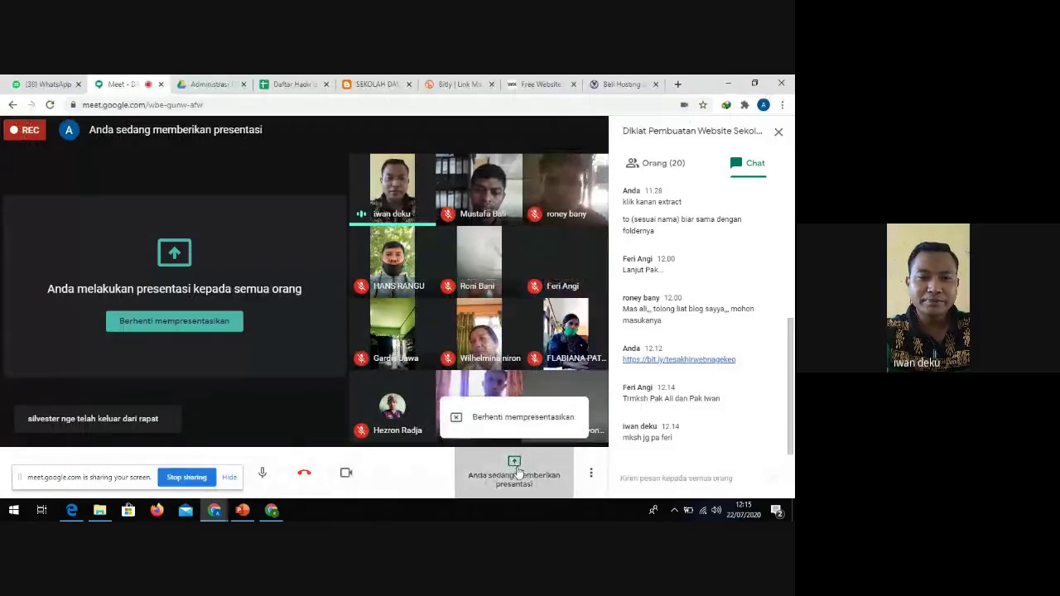